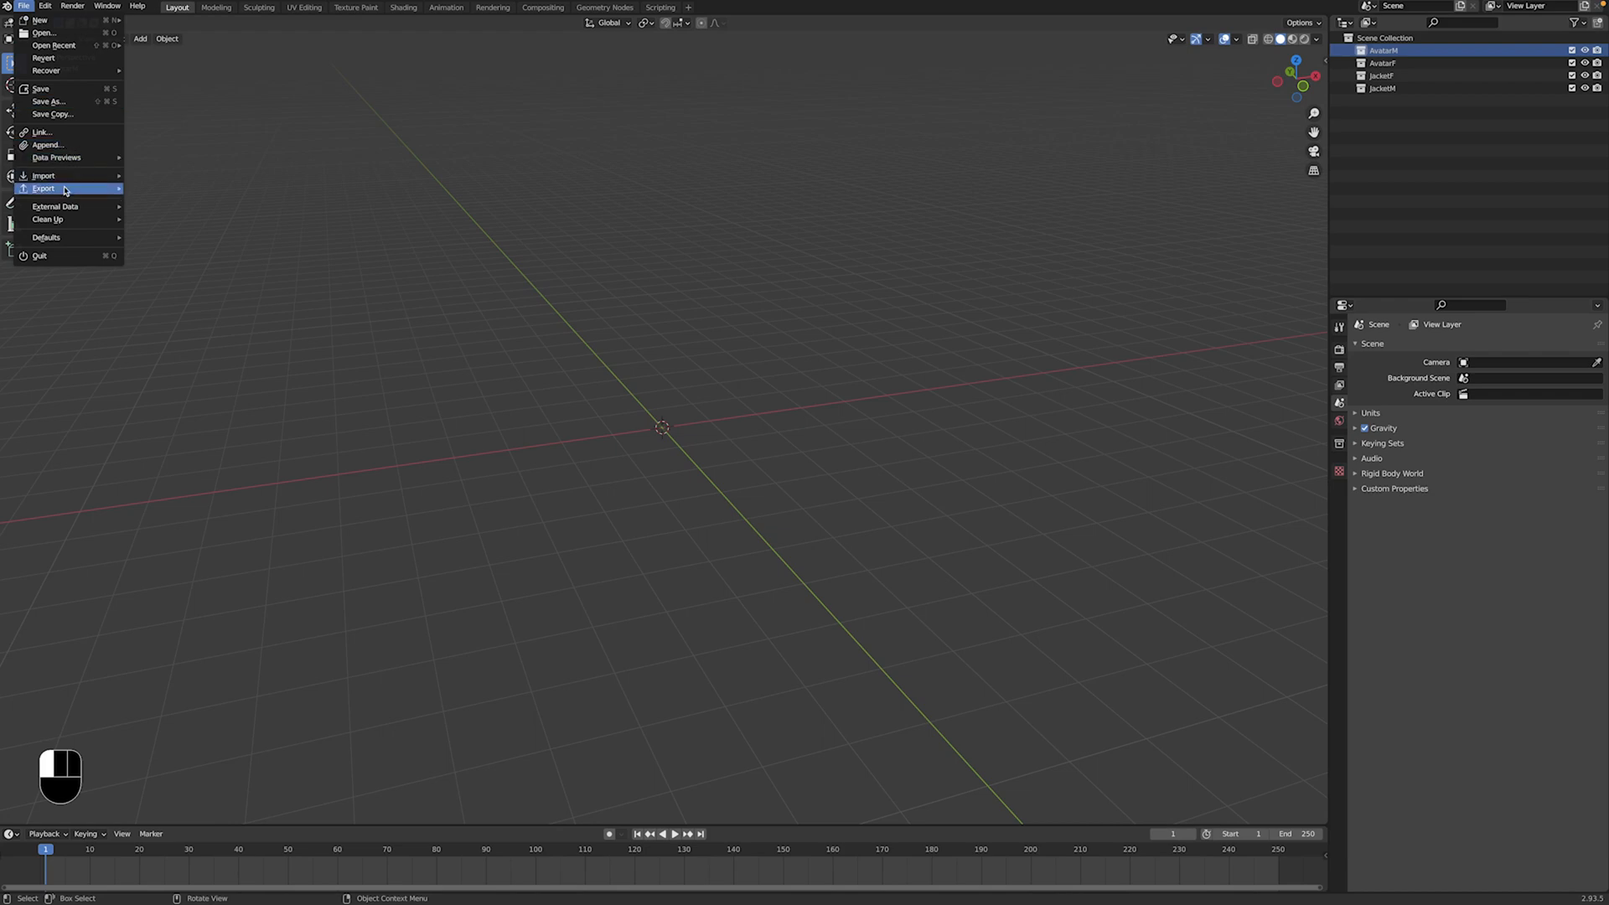
# Step: Import the male base avatar from BaseMale.glb into the scene
pyautogui.moveTo(64, 192)
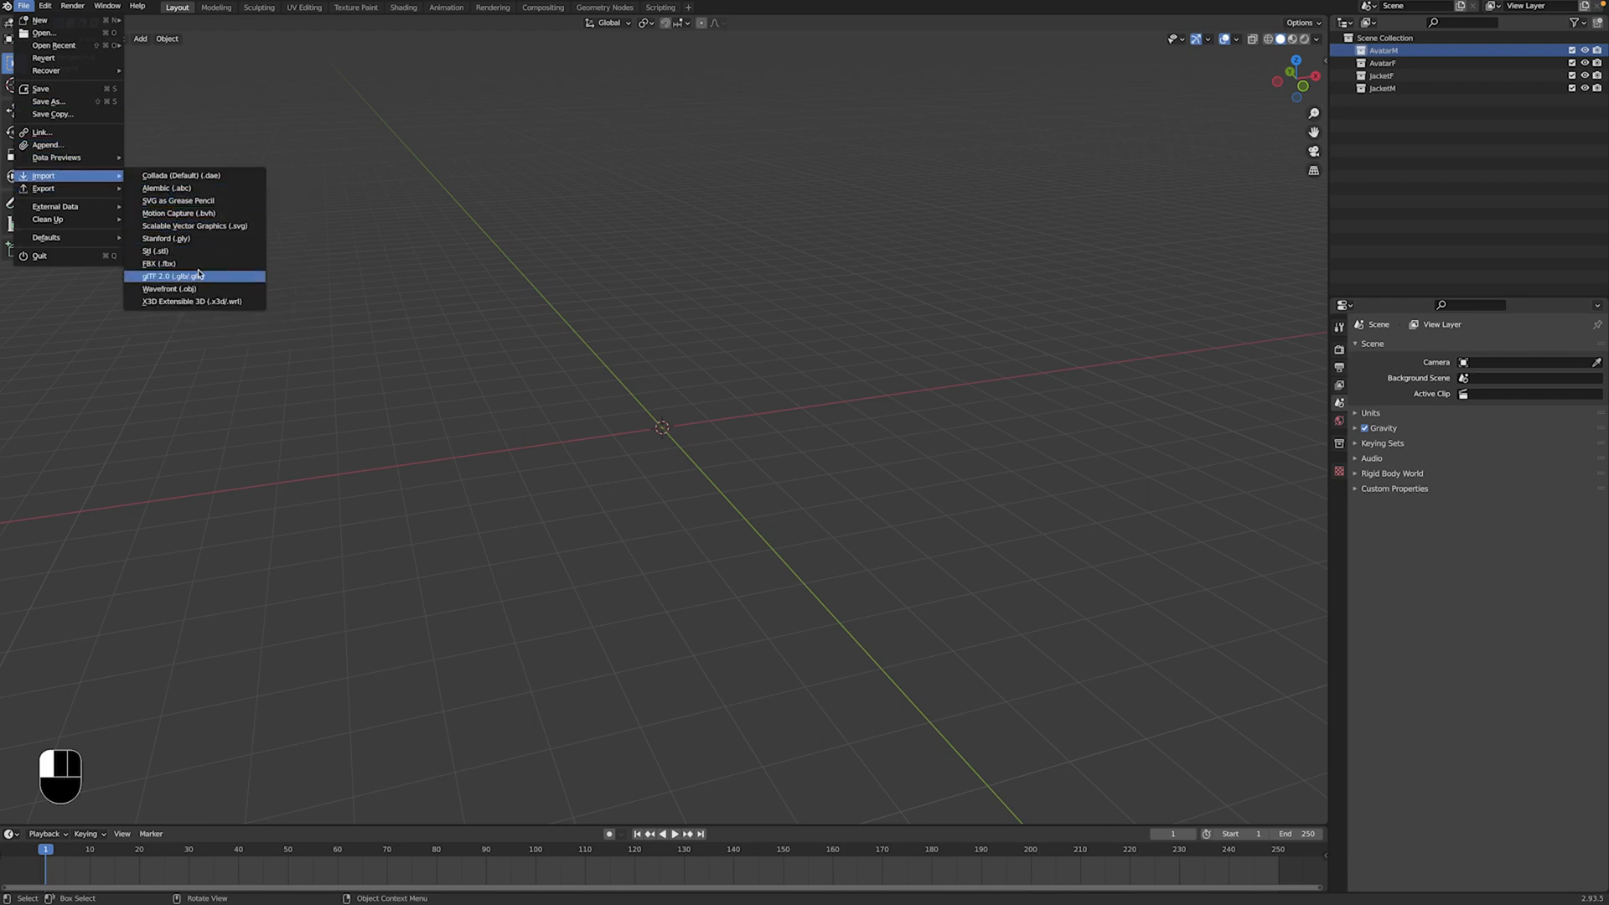
pyautogui.click(159, 263)
pyautogui.doubleClick(717, 449)
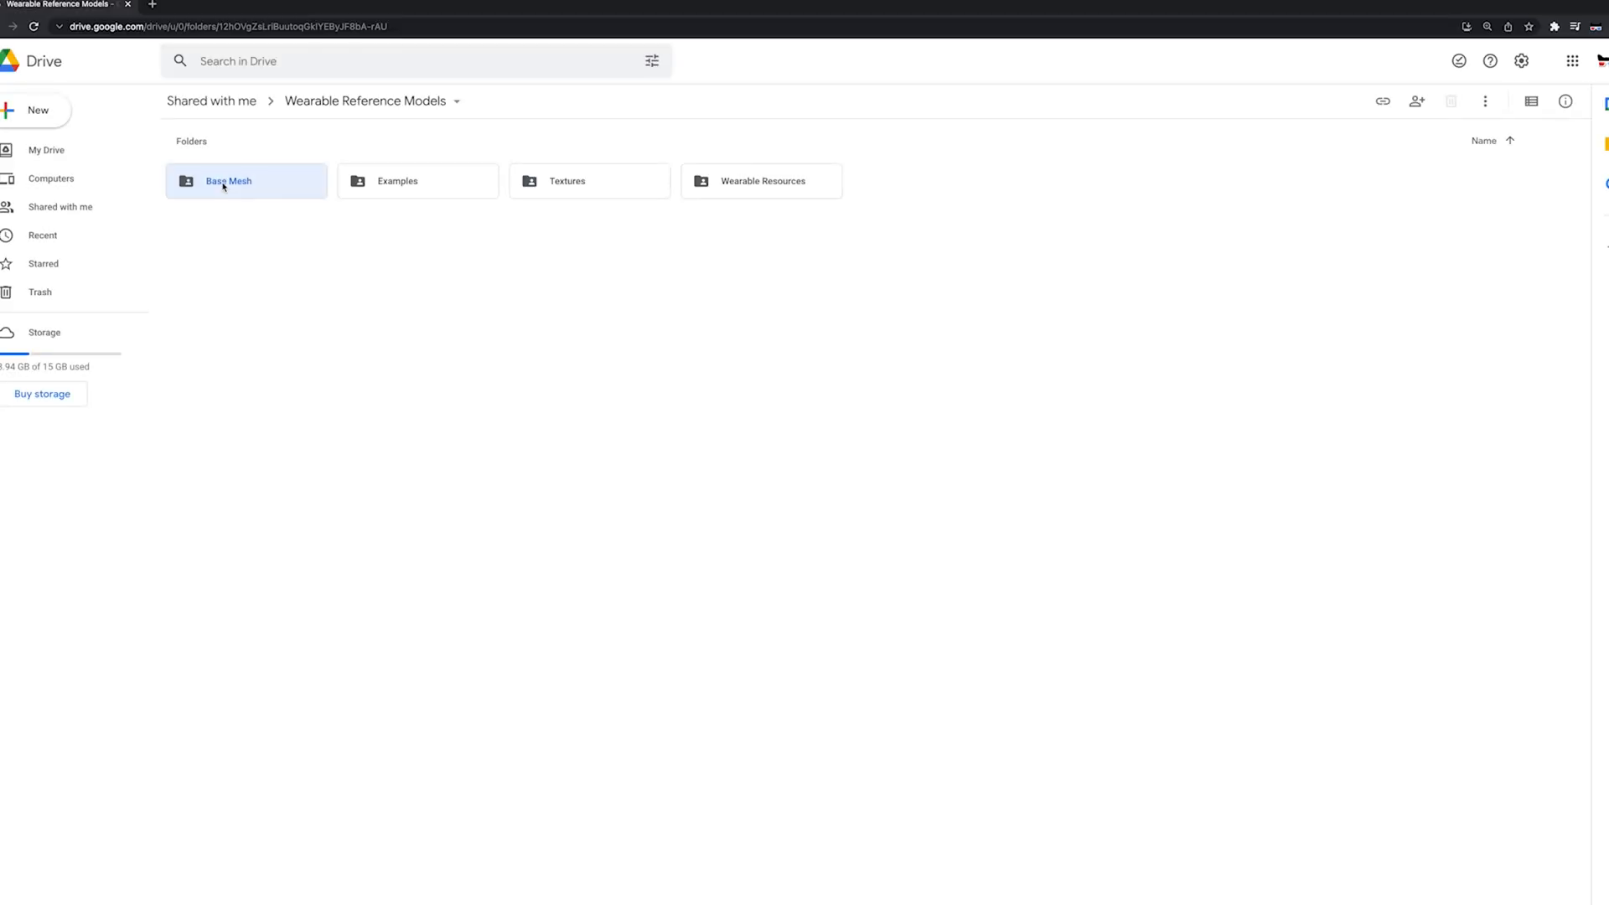
# Step: Switch to Google Drive and look through the Base Mesh folder, including the Female folder with Avatars_Female_Basemesh.fbx
pyautogui.doubleClick(223, 179)
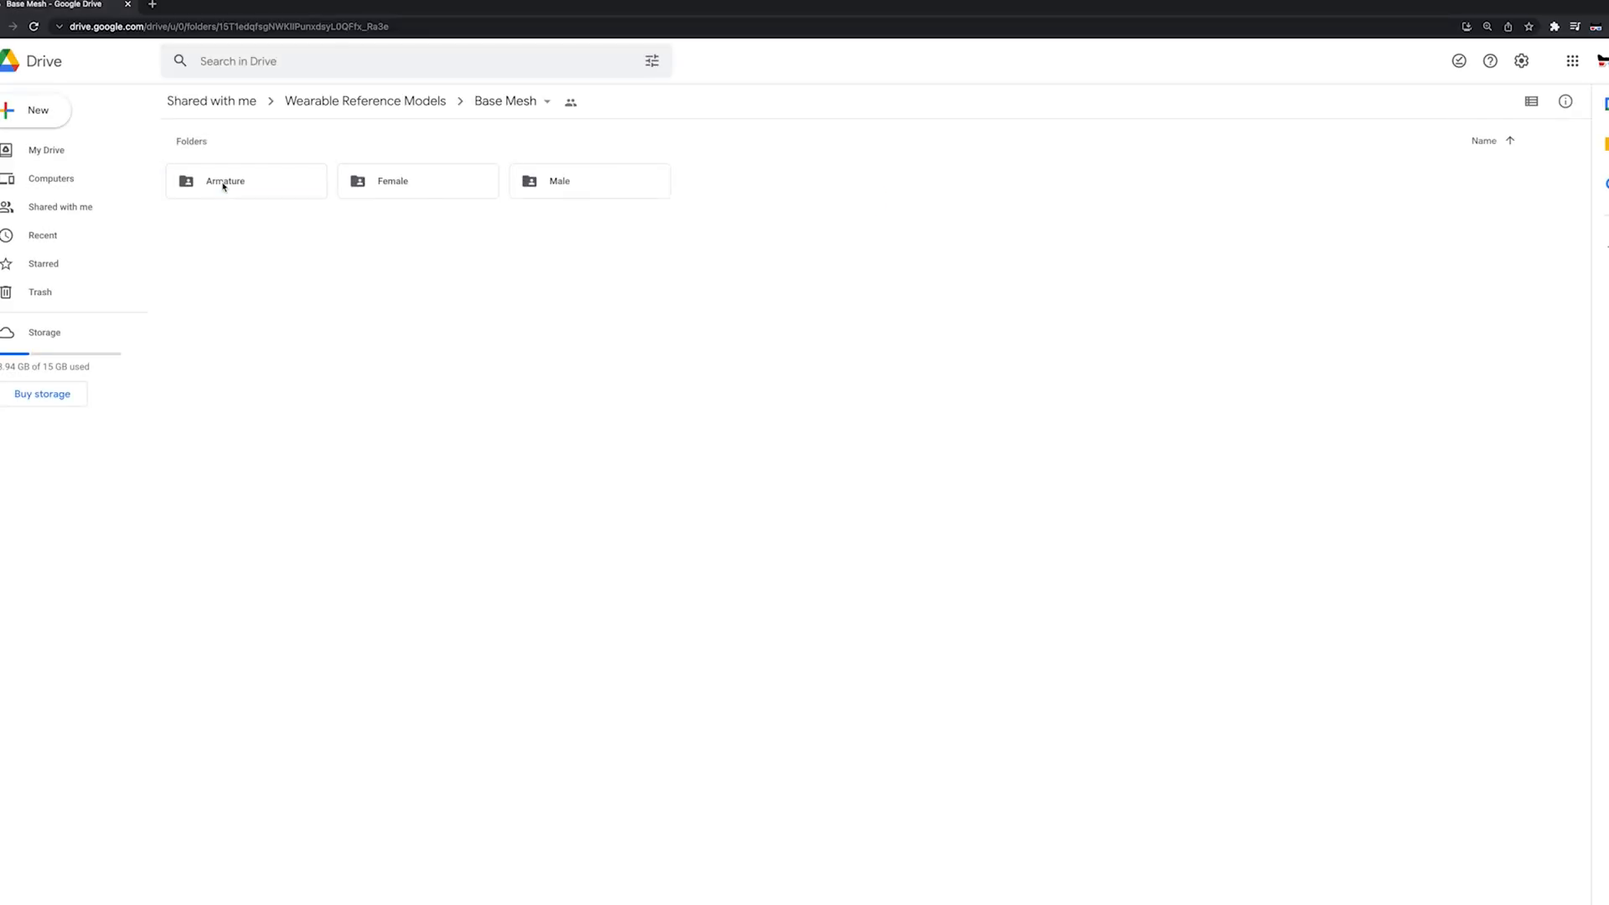
pyautogui.doubleClick(366, 192)
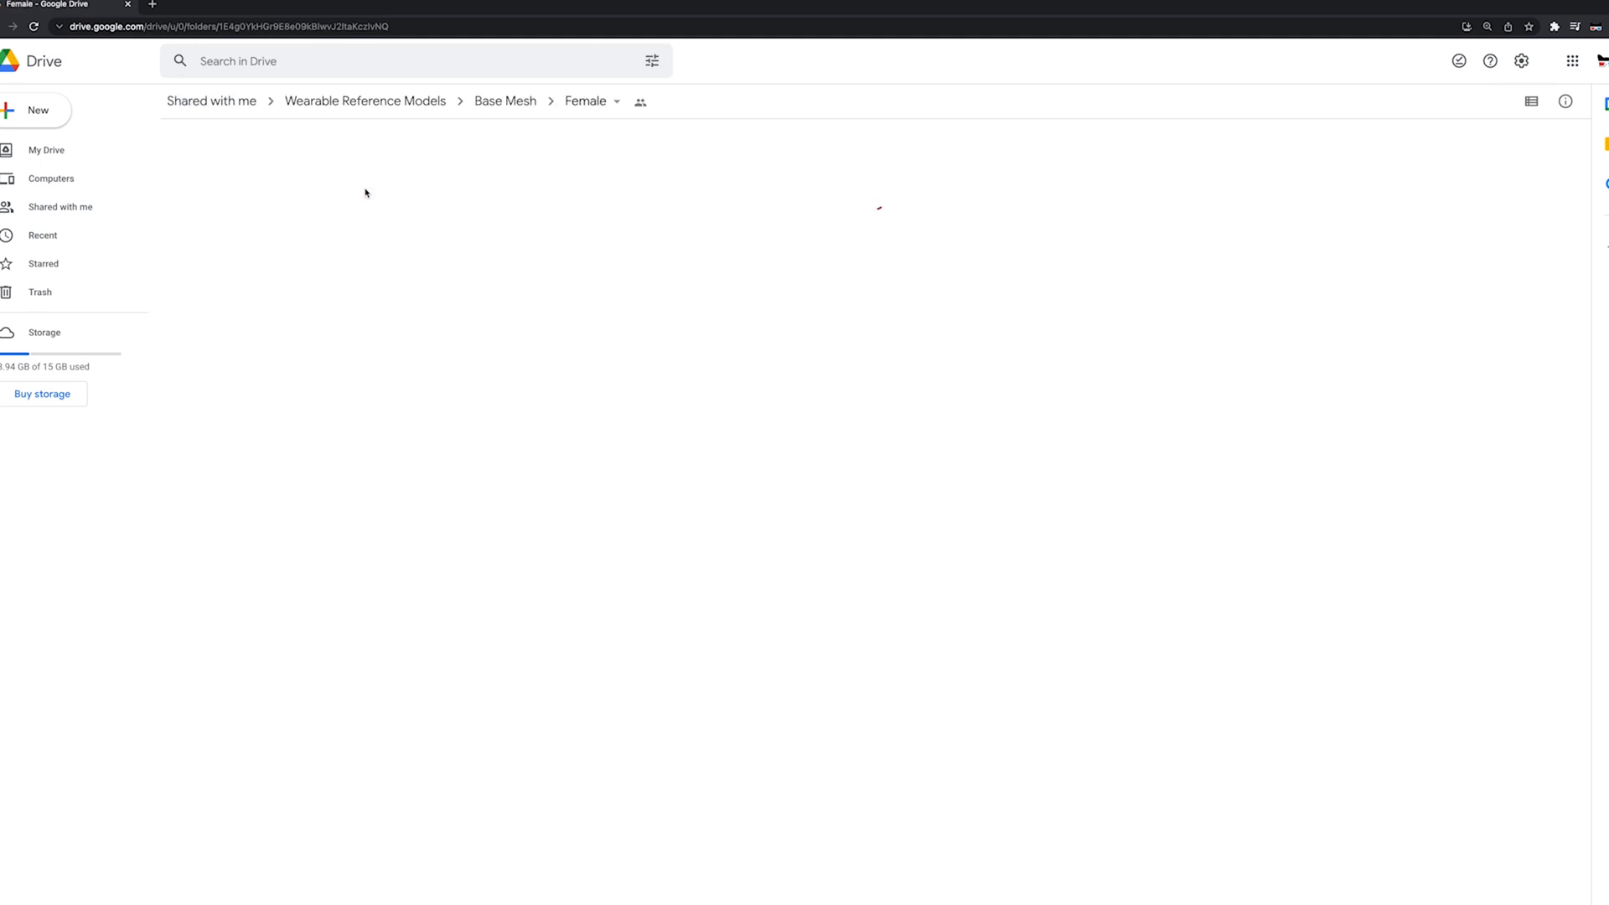
pyautogui.click(308, 232)
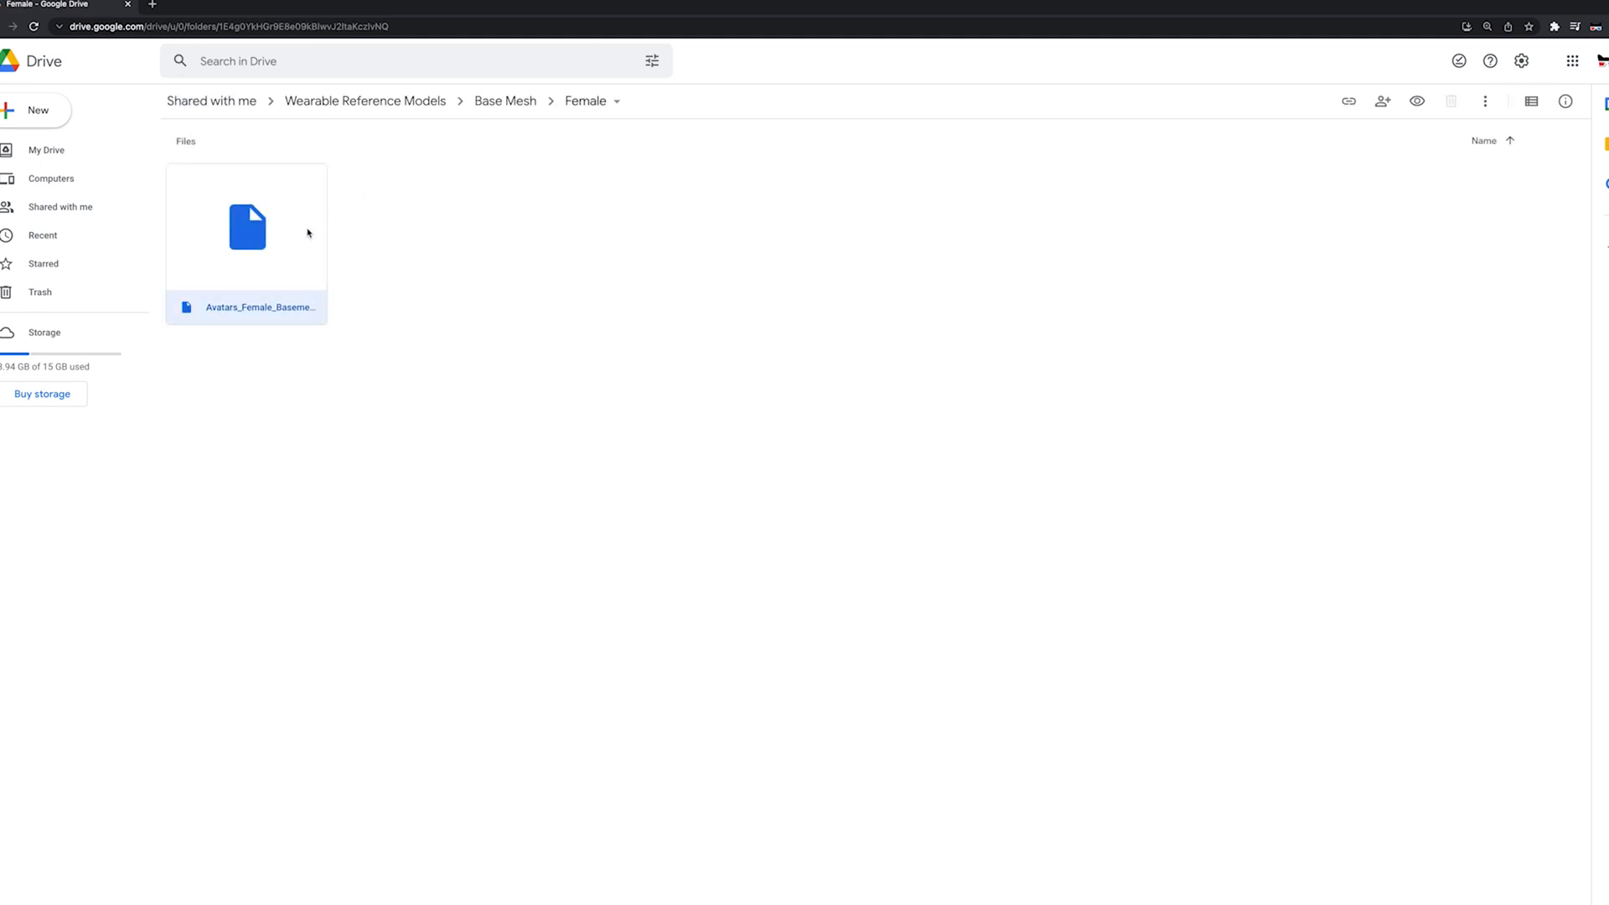
pyautogui.doubleClick(308, 233)
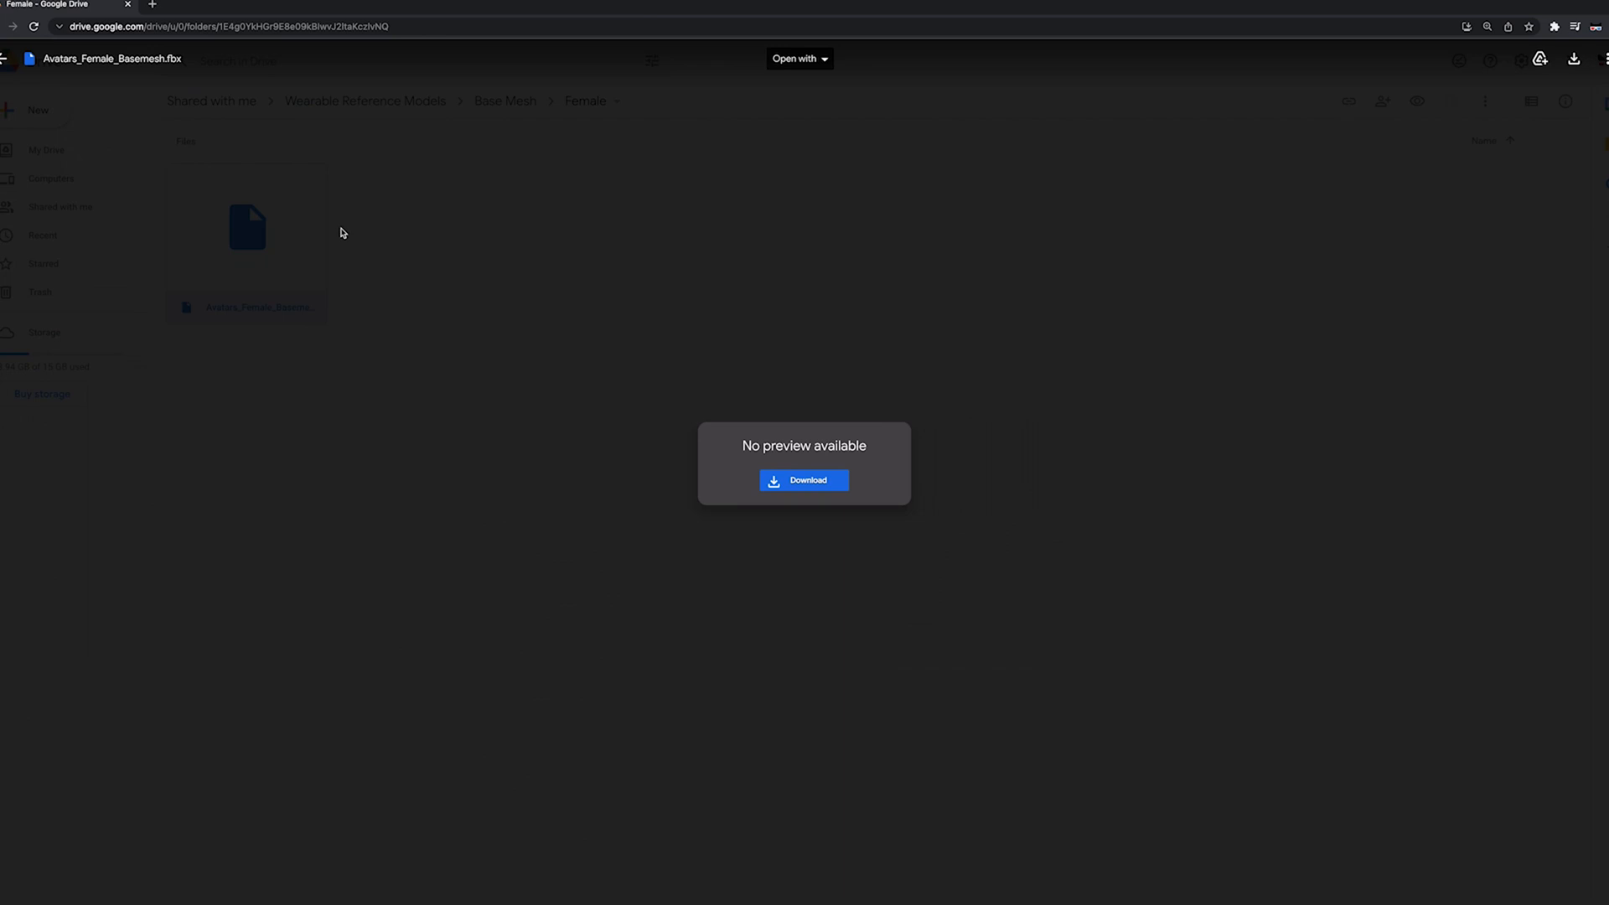
pyautogui.click(460, 237)
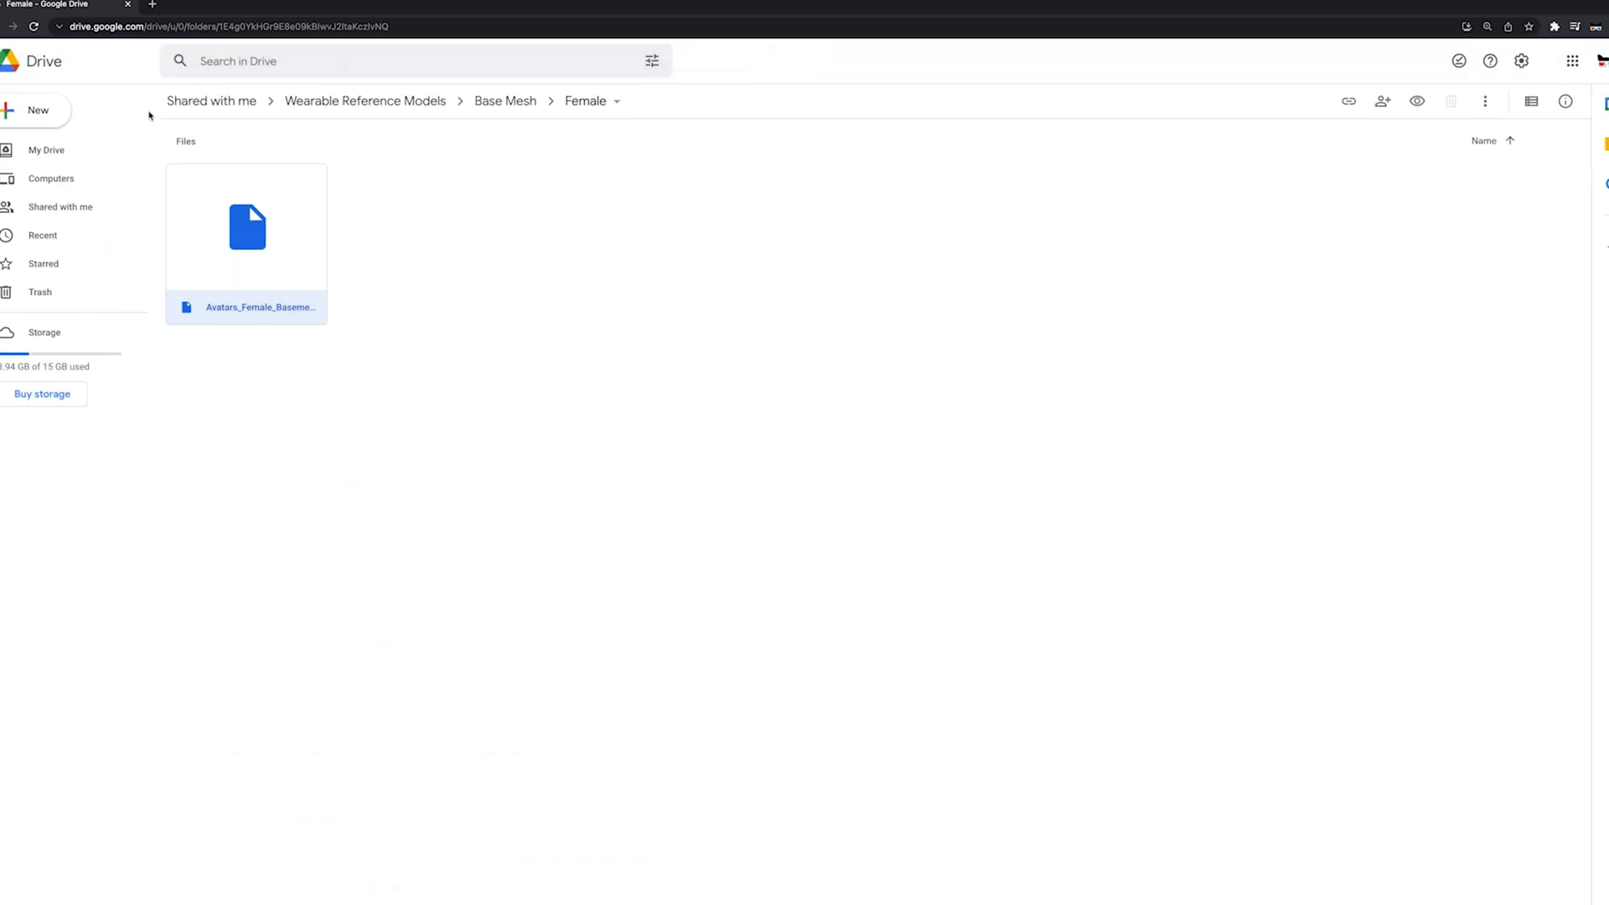
pyautogui.click(486, 101)
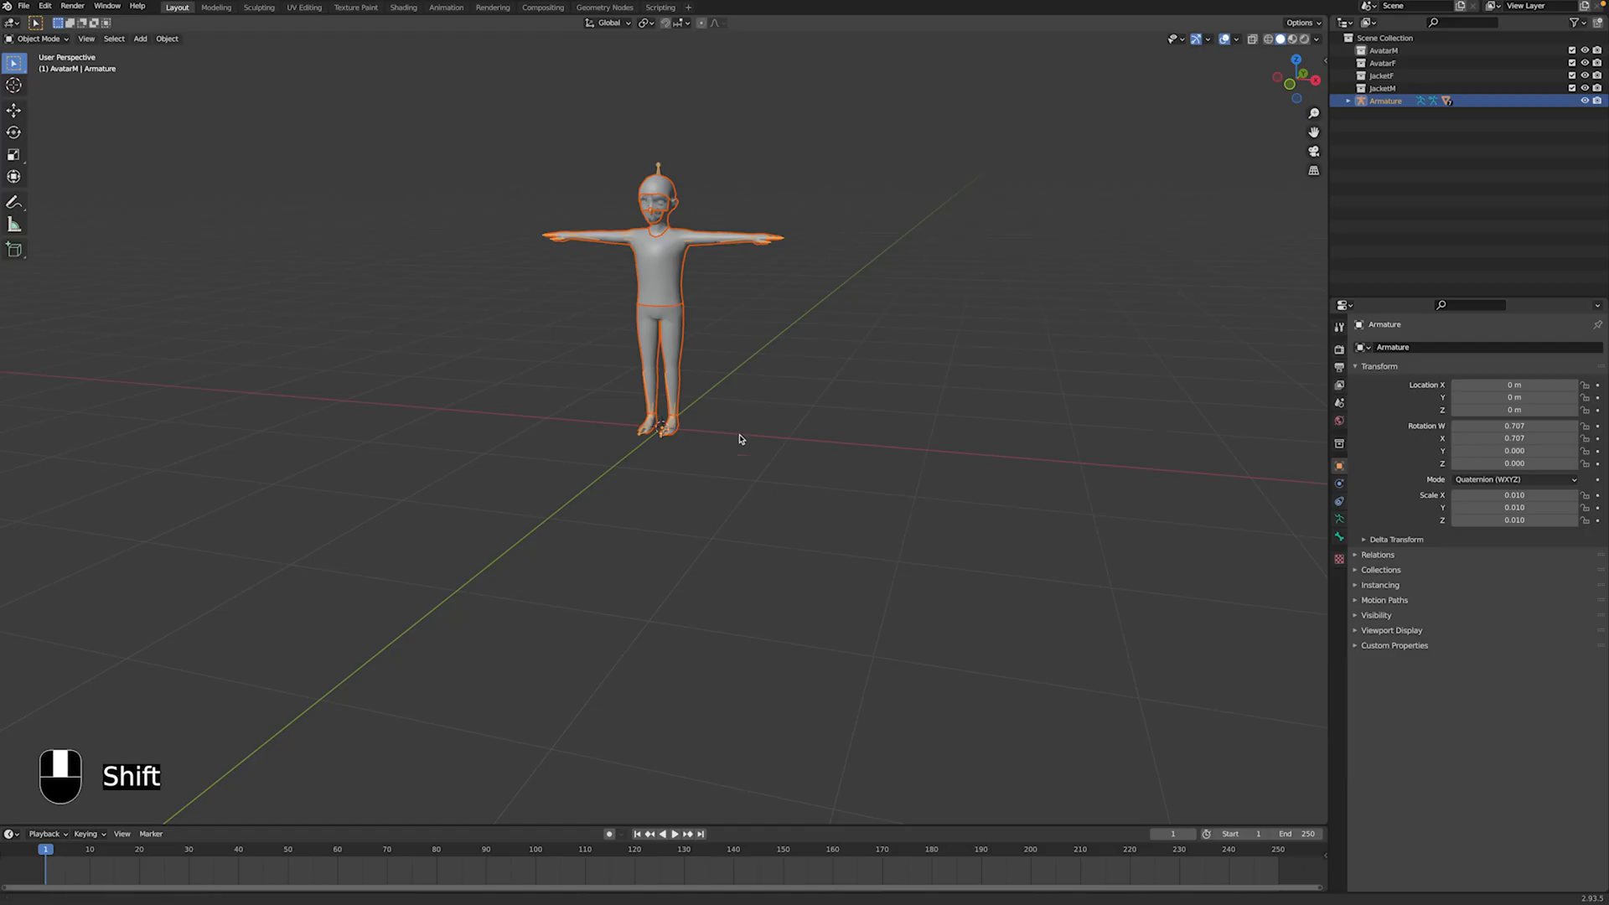
# Step: Move the imported male avatar into the AvatarM collection and hide that collection
pyautogui.keyDown('shift'); pyautogui.moveTo(736, 439); pyautogui.dragTo(718, 538, button='middle'); pyautogui.keyUp('shift')
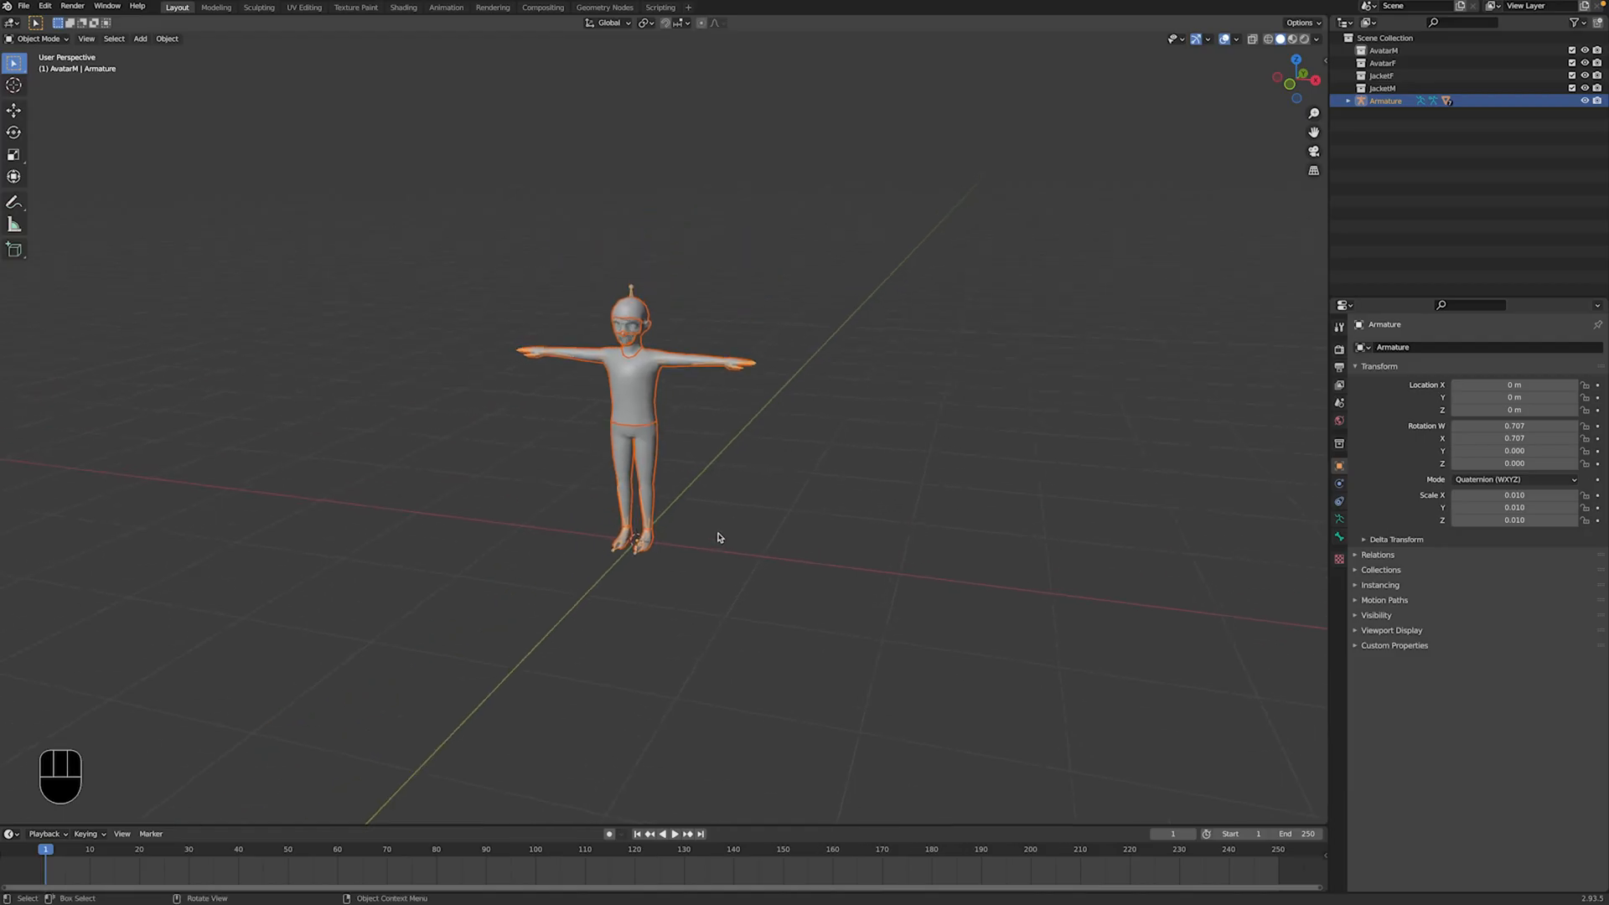
pyautogui.press('m')
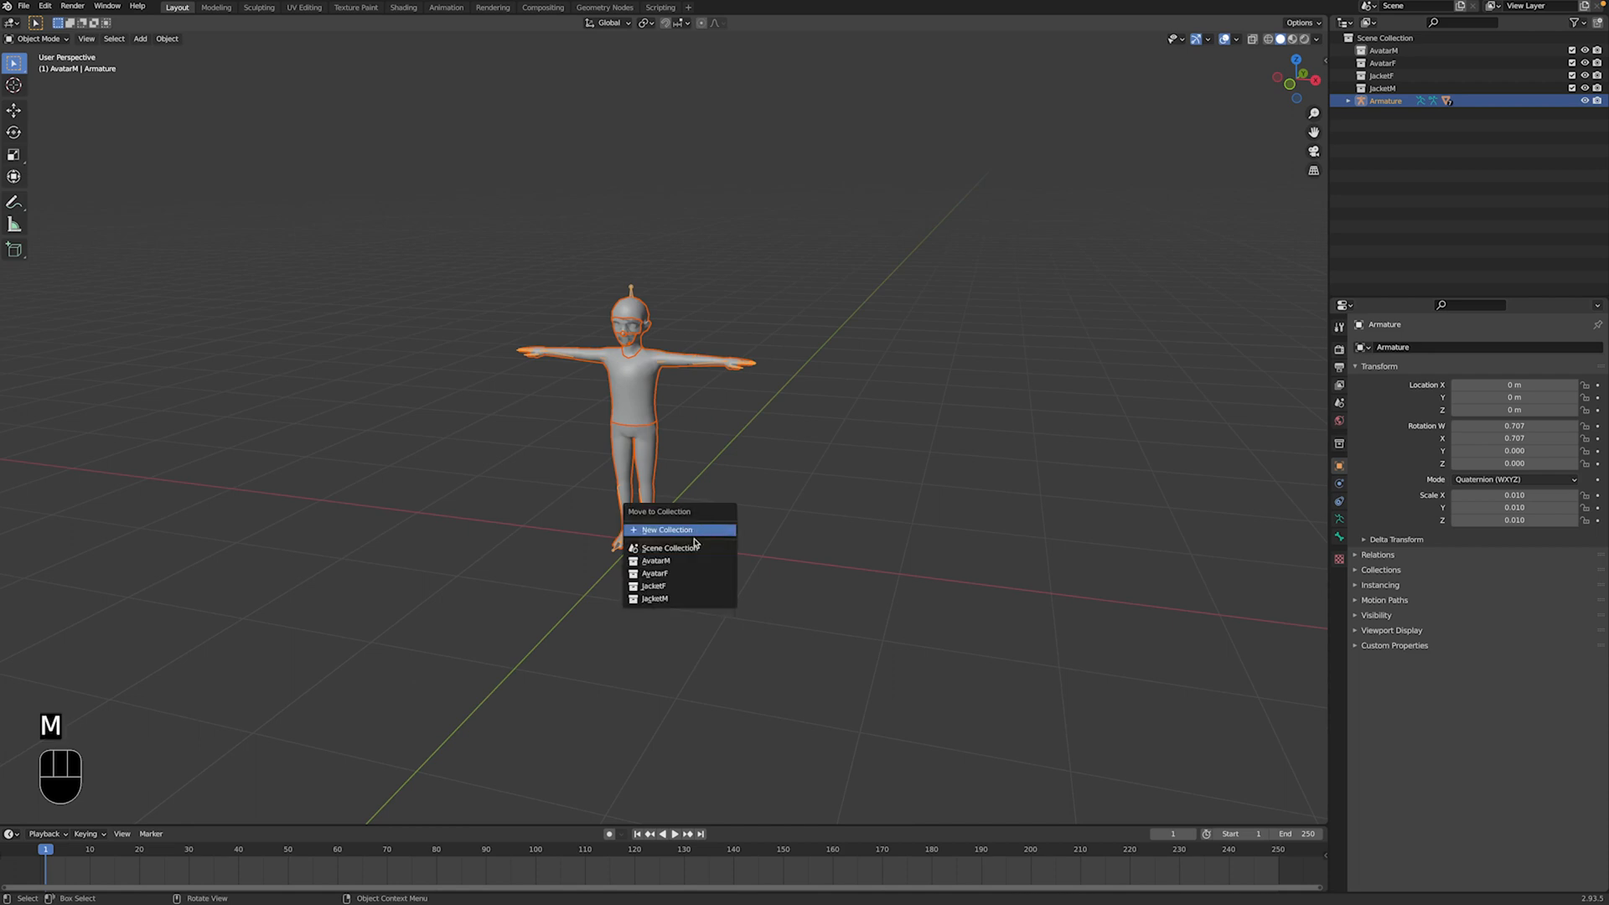
pyautogui.click(685, 568)
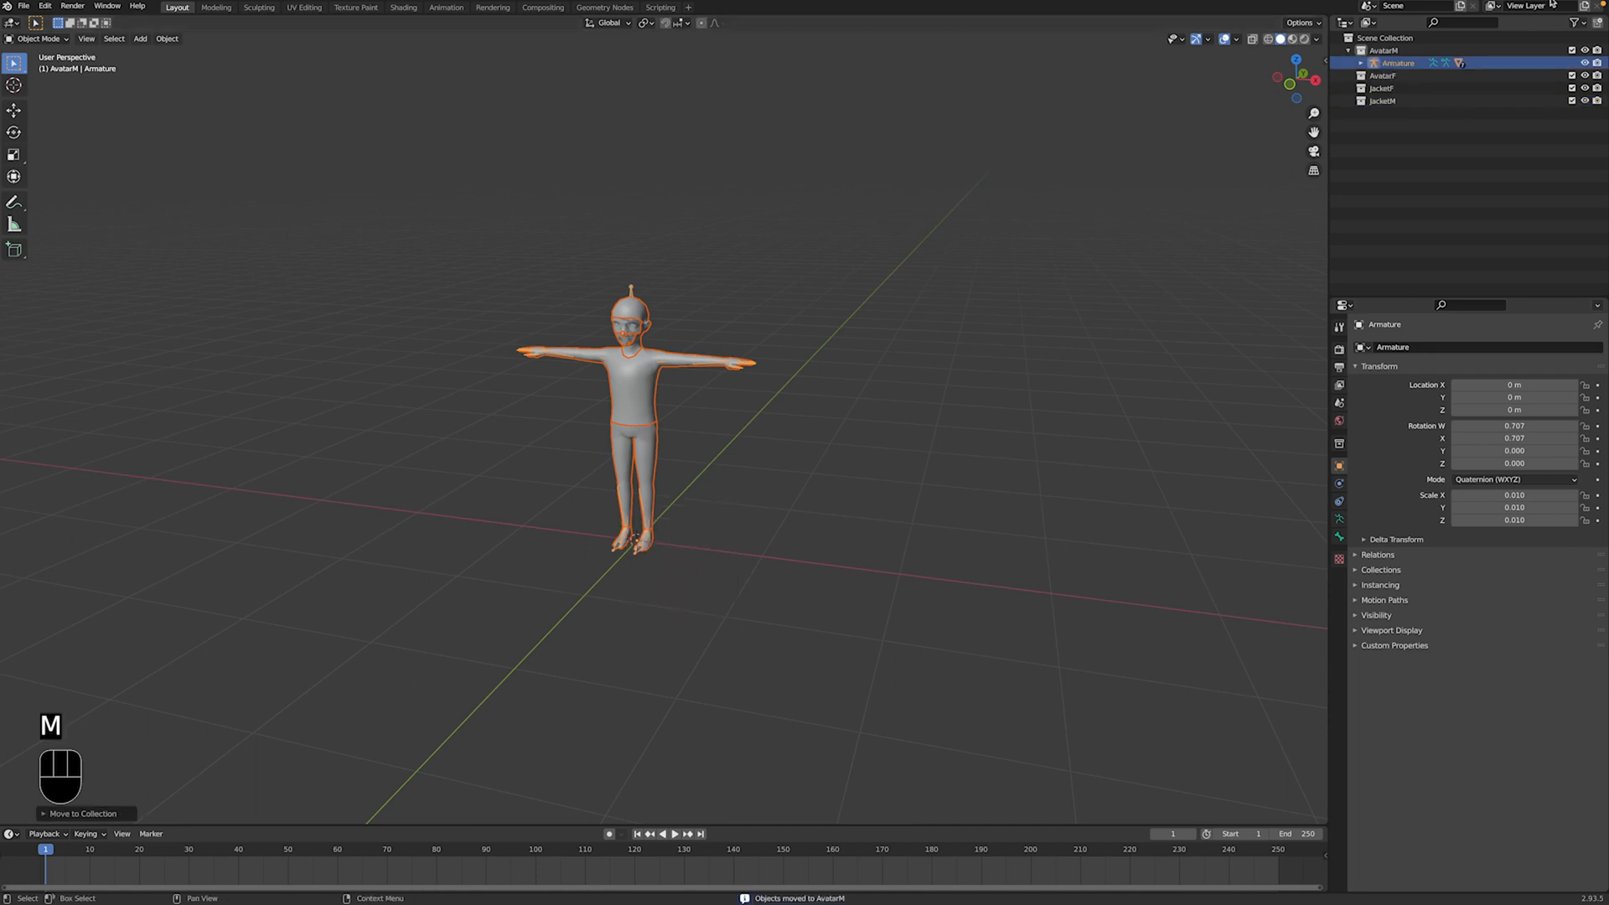
pyautogui.click(1584, 52)
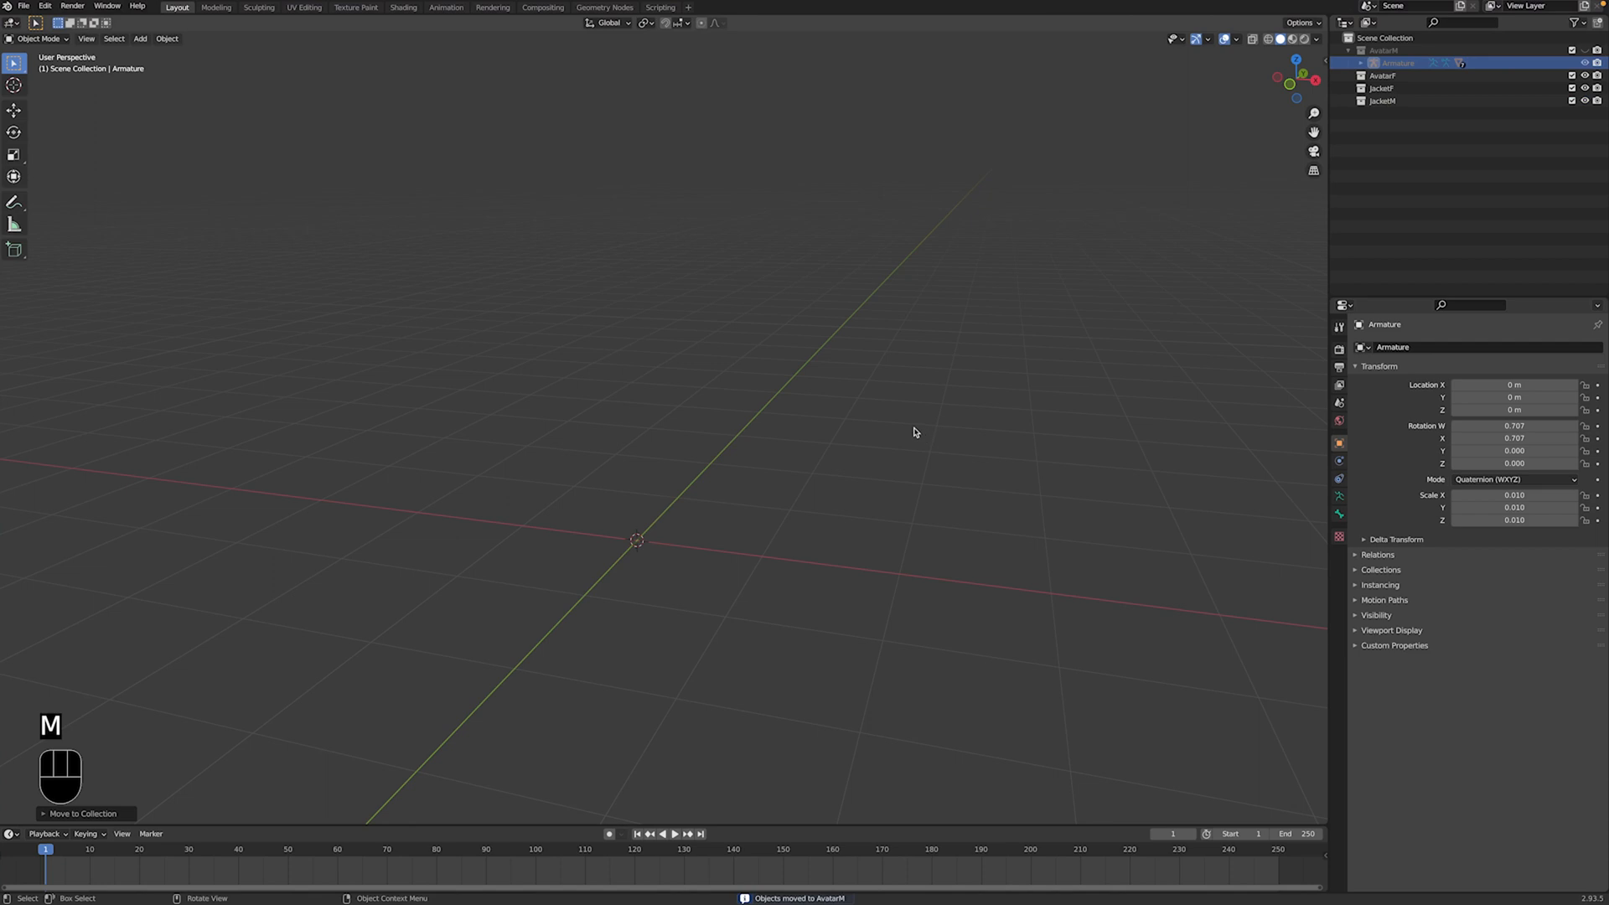
# Step: Delete all objects of the default scene and set up collections, naming the first one AvatarM
pyautogui.press('a')
pyautogui.press('x')
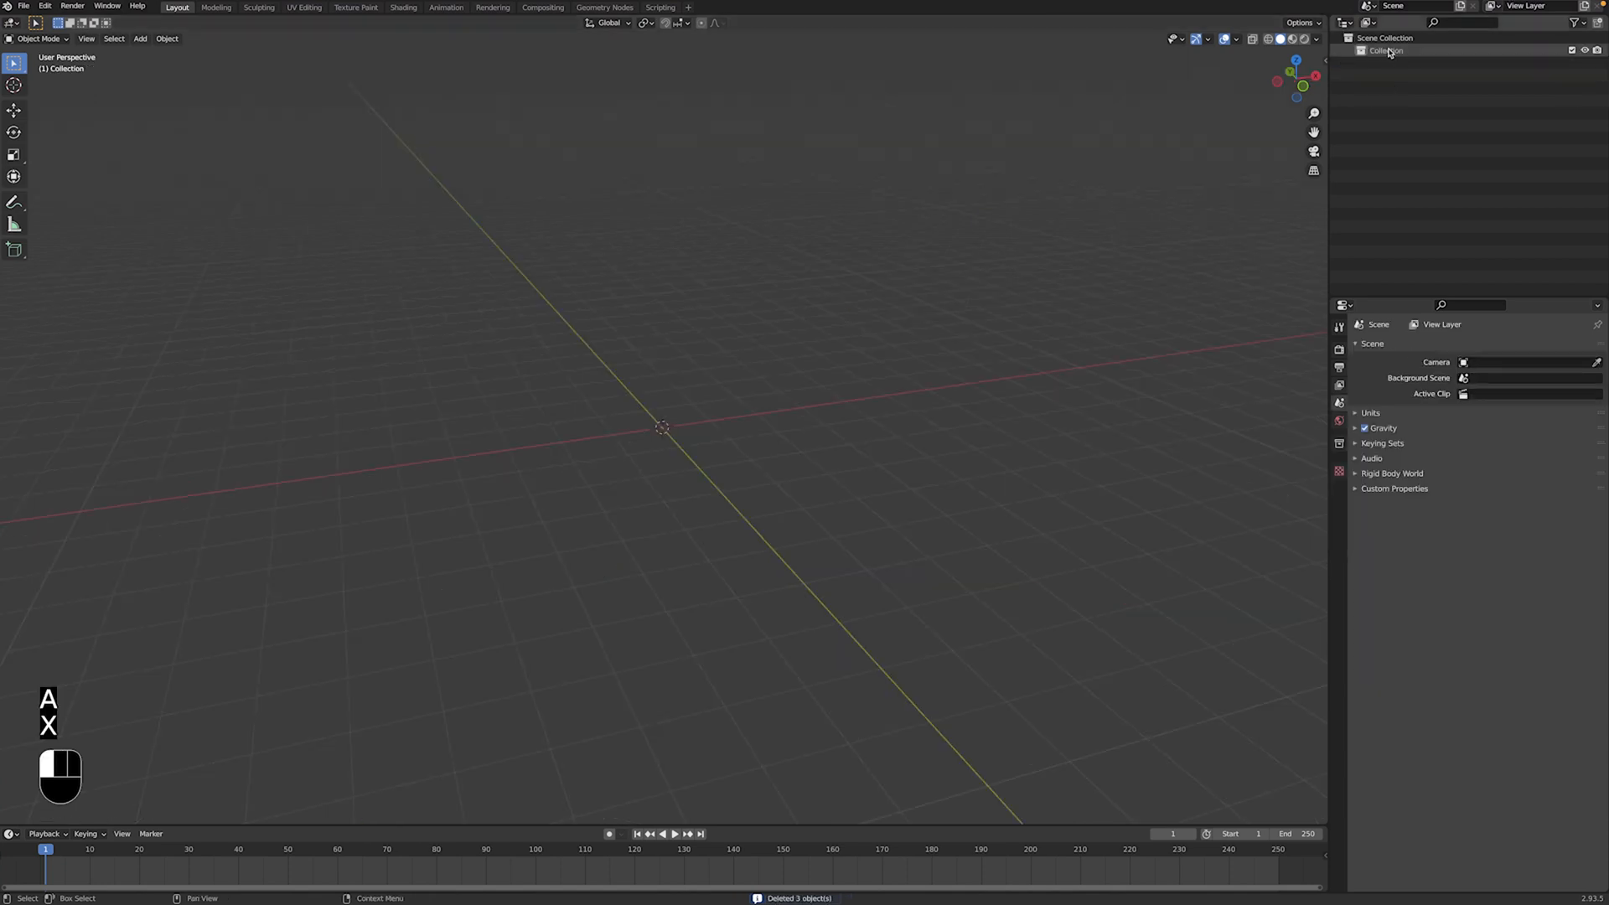
pyautogui.click(1391, 52)
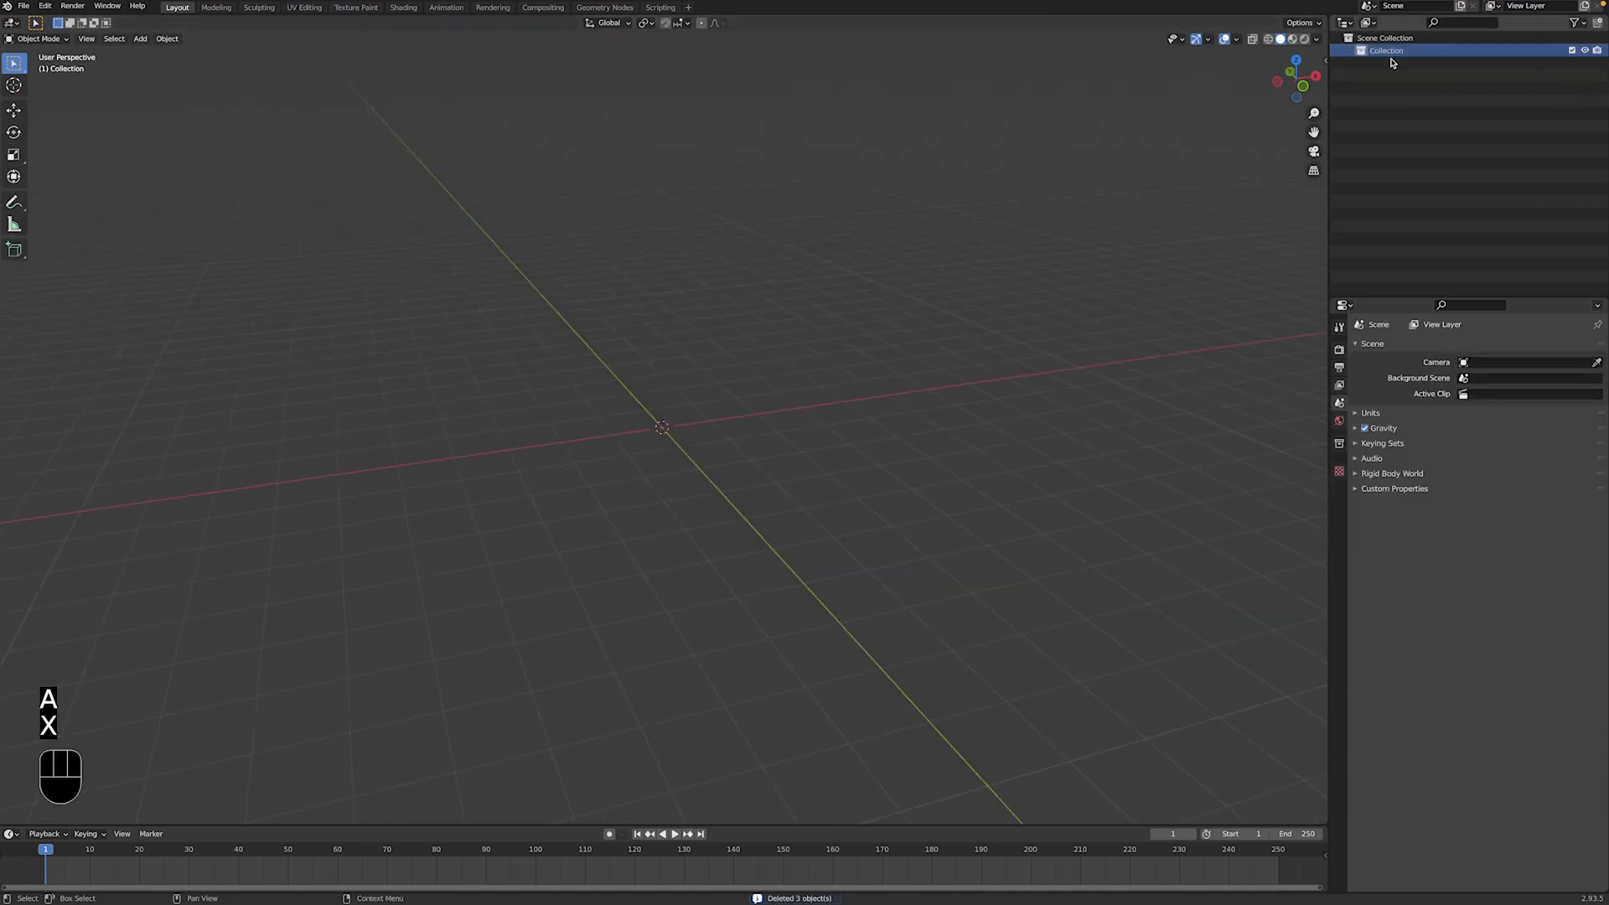
pyautogui.click(1597, 23)
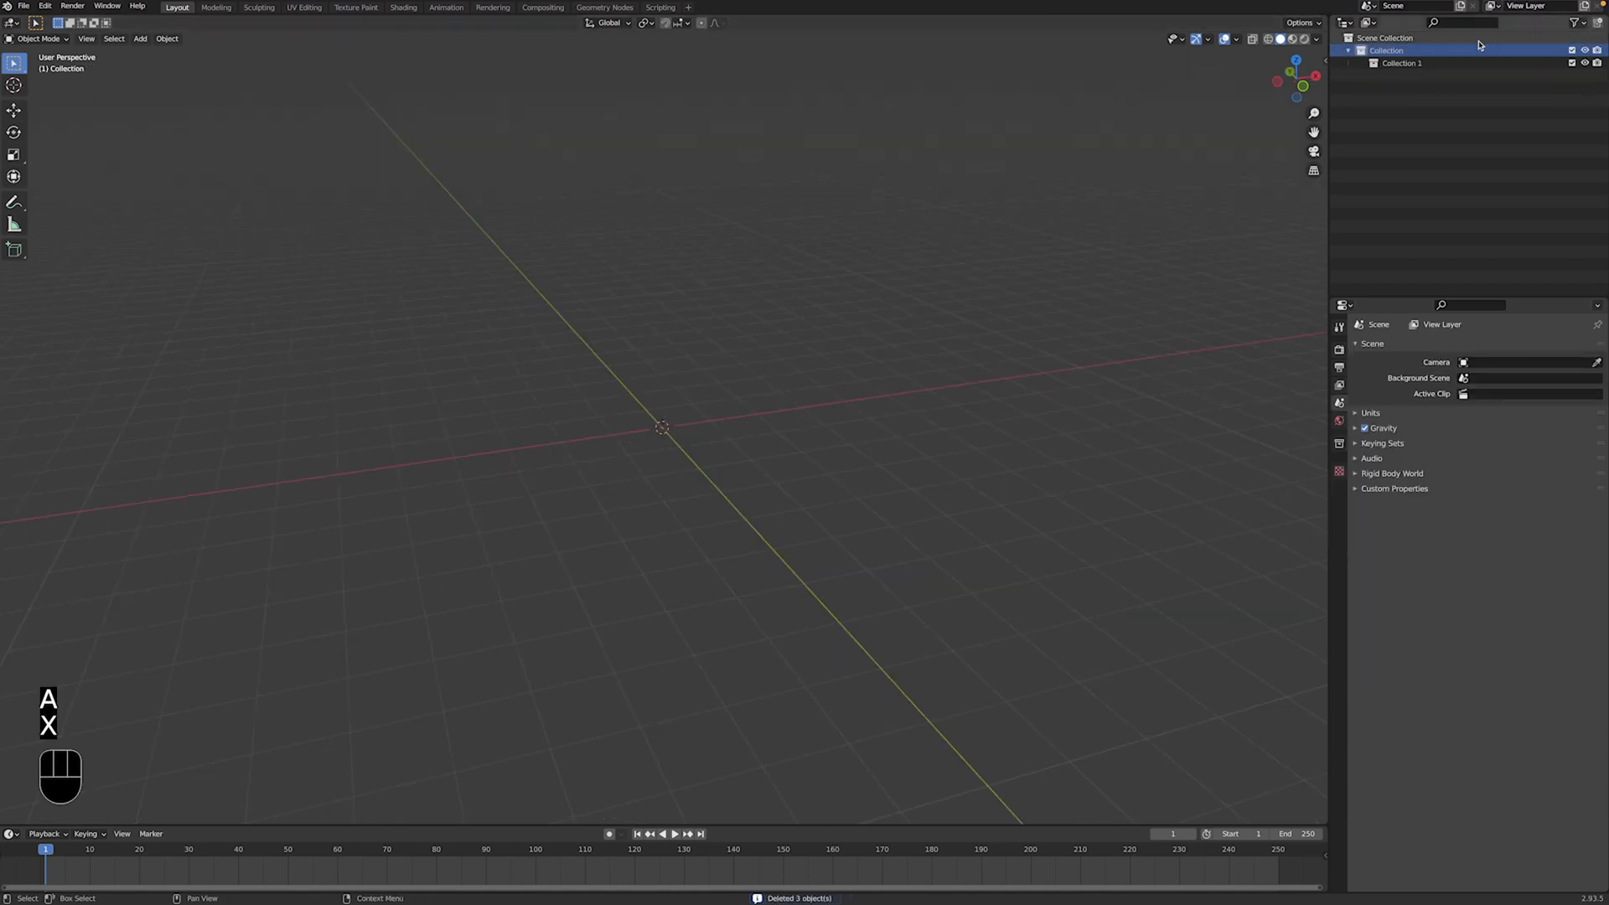
pyautogui.click(1382, 52)
pyautogui.press('F13')
pyautogui.write('AvatarM')
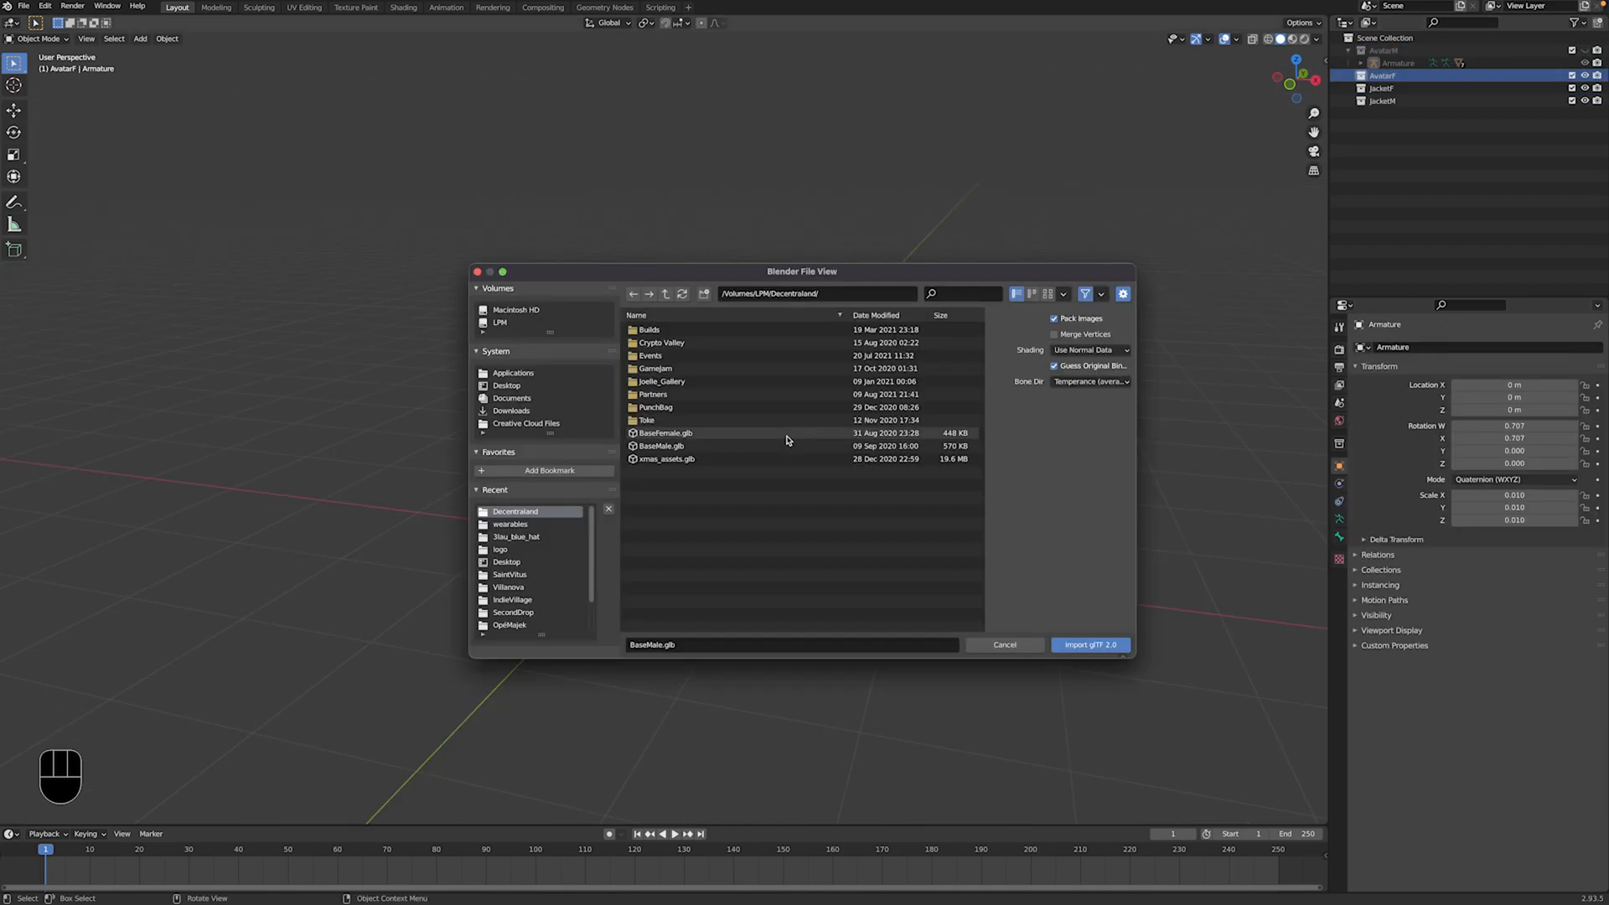
# Step: Import BaseFemale.glb and move the female avatar into the AvatarF collection
pyautogui.doubleClick(786, 434)
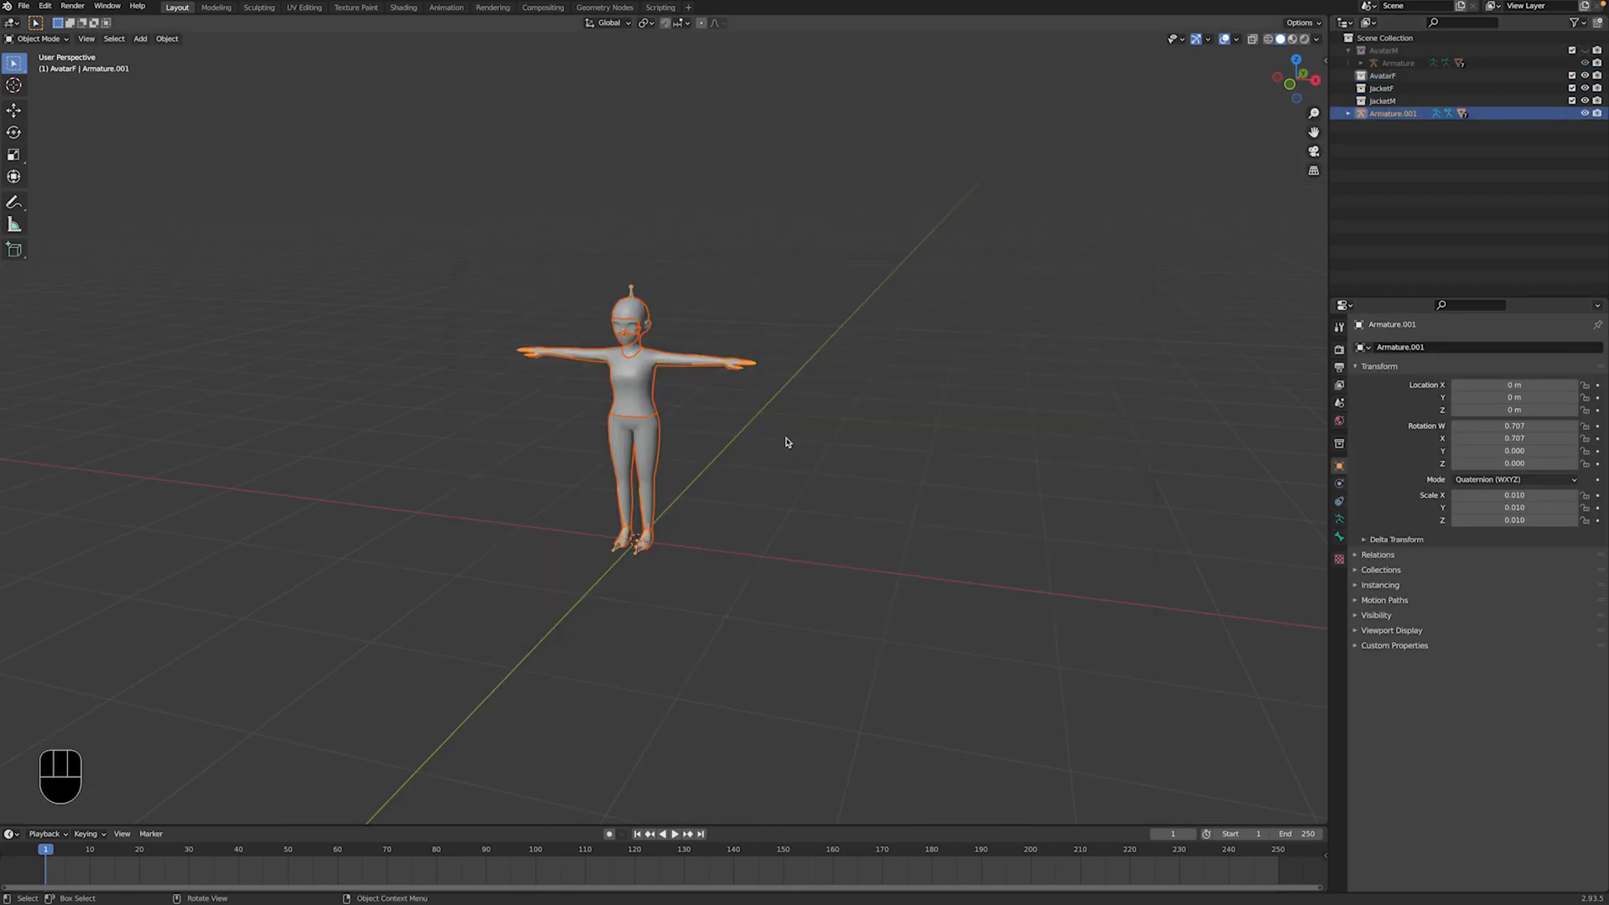
pyautogui.press('m')
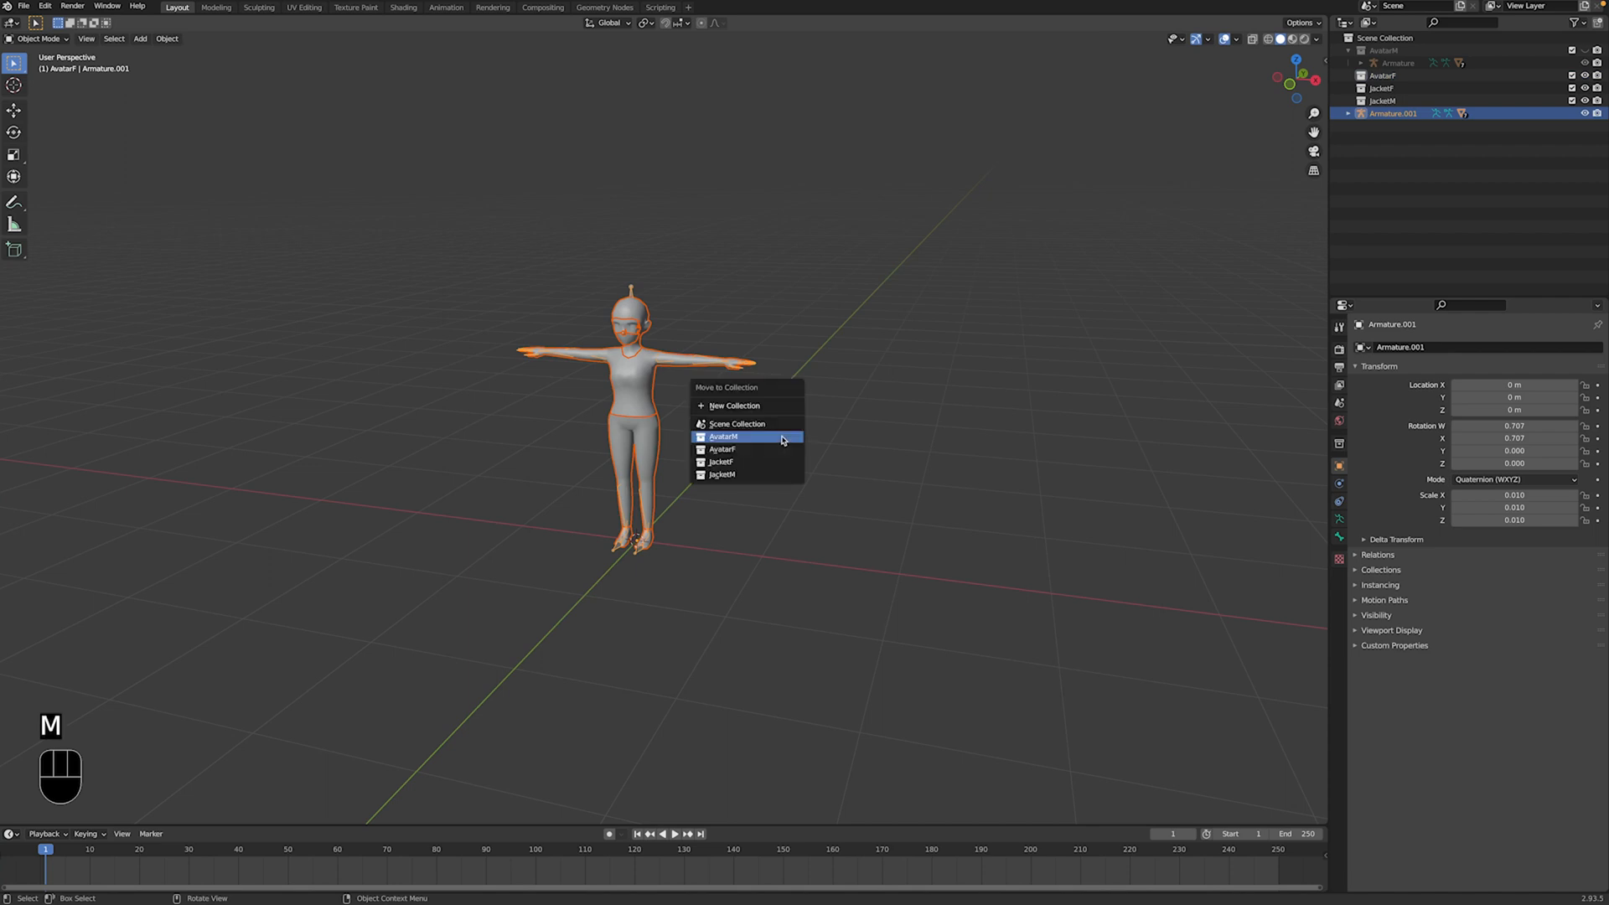
pyautogui.click(765, 453)
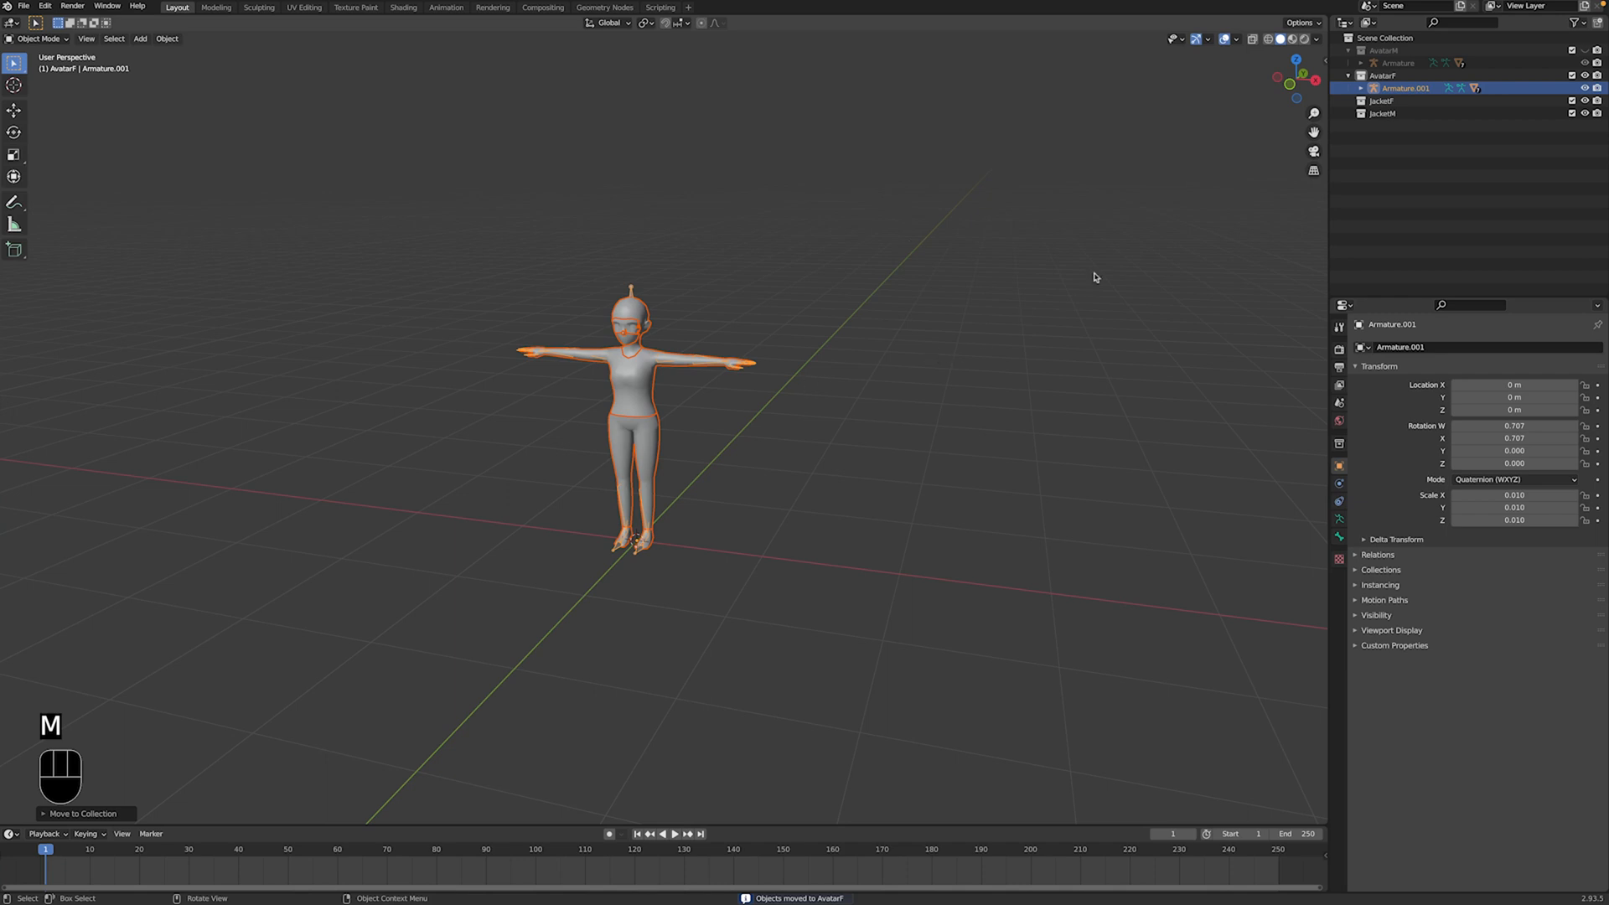
pyautogui.click(797, 374)
pyautogui.moveTo(797, 373); pyautogui.dragTo(848, 371, button='middle')
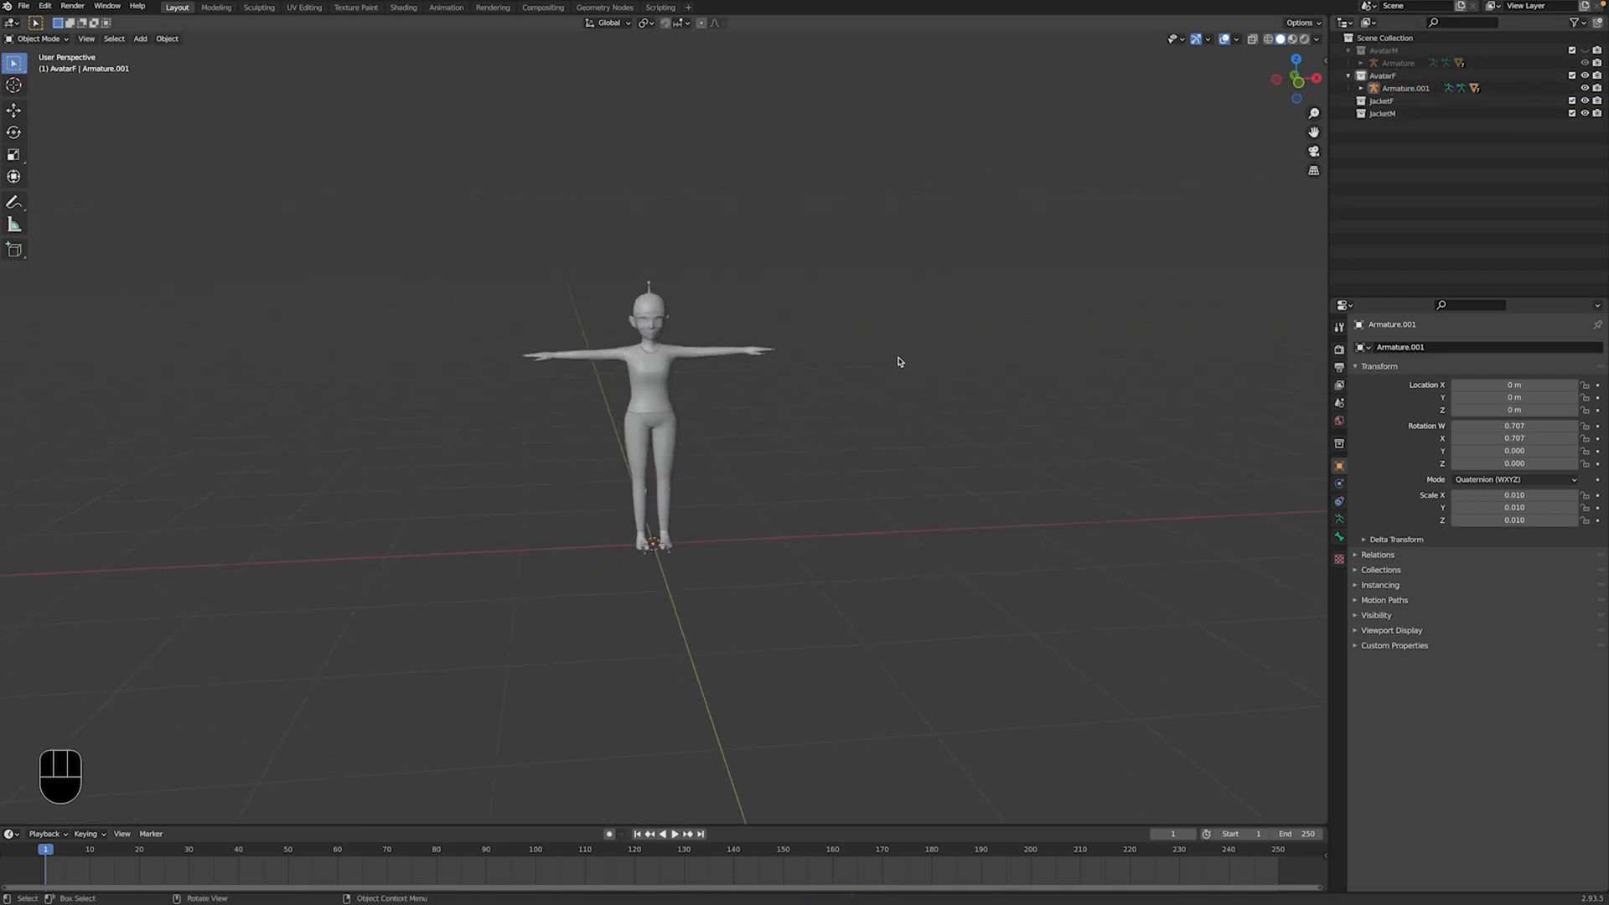
# Step: Show the AvatarM collection again in front view and clear the male armature's location
pyautogui.press('KP_1')
pyautogui.click(1585, 50)
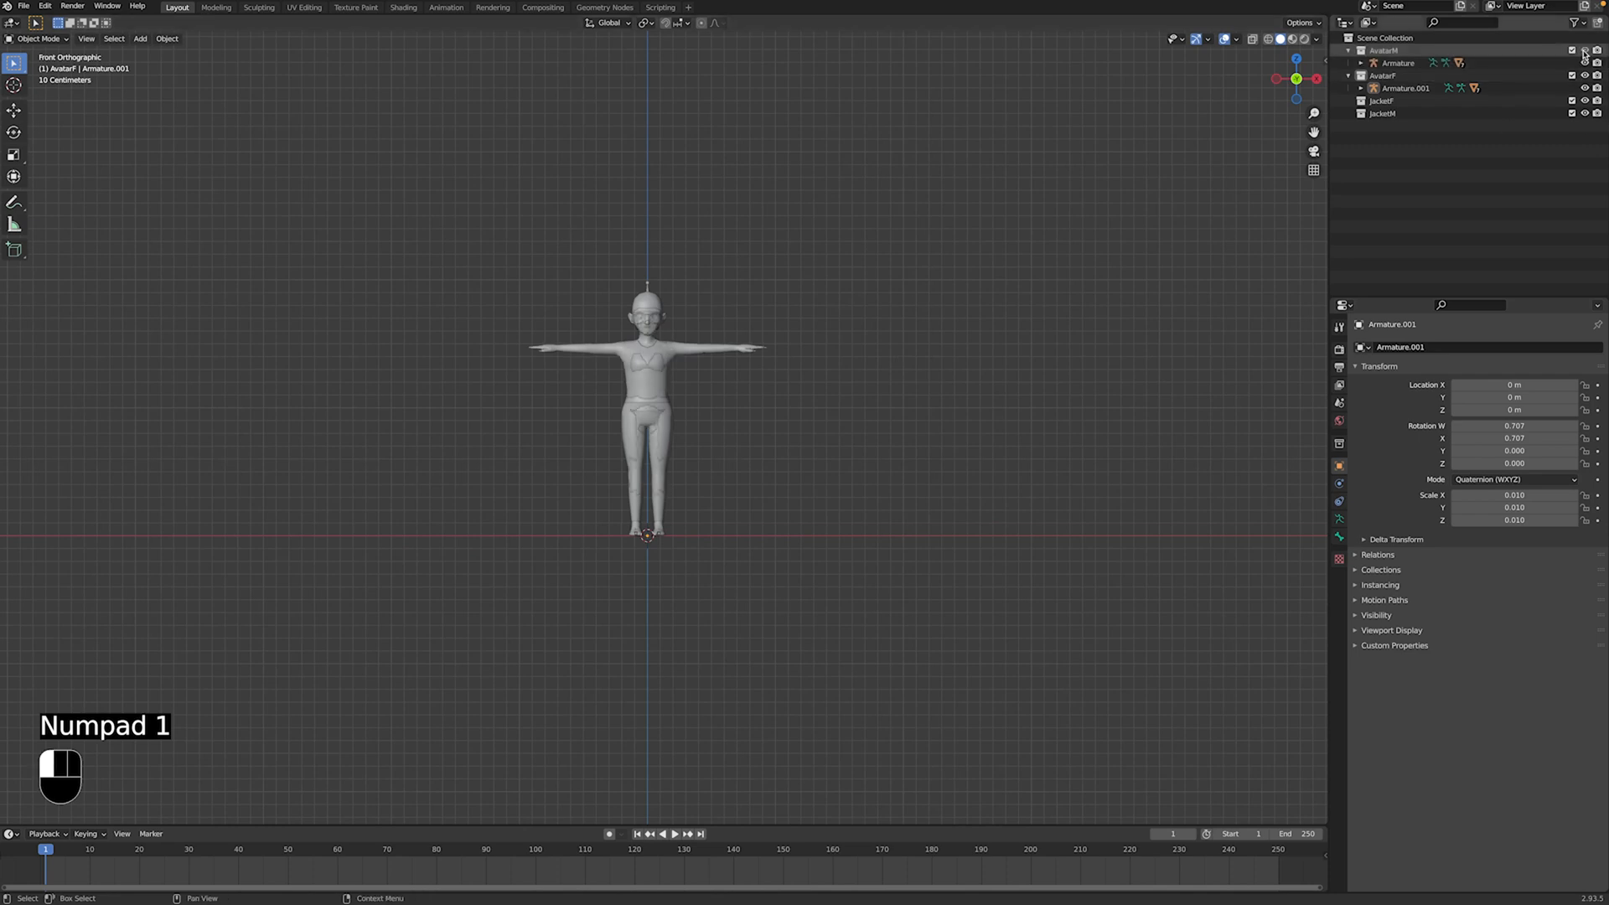
pyautogui.scroll(2, 812, 254)
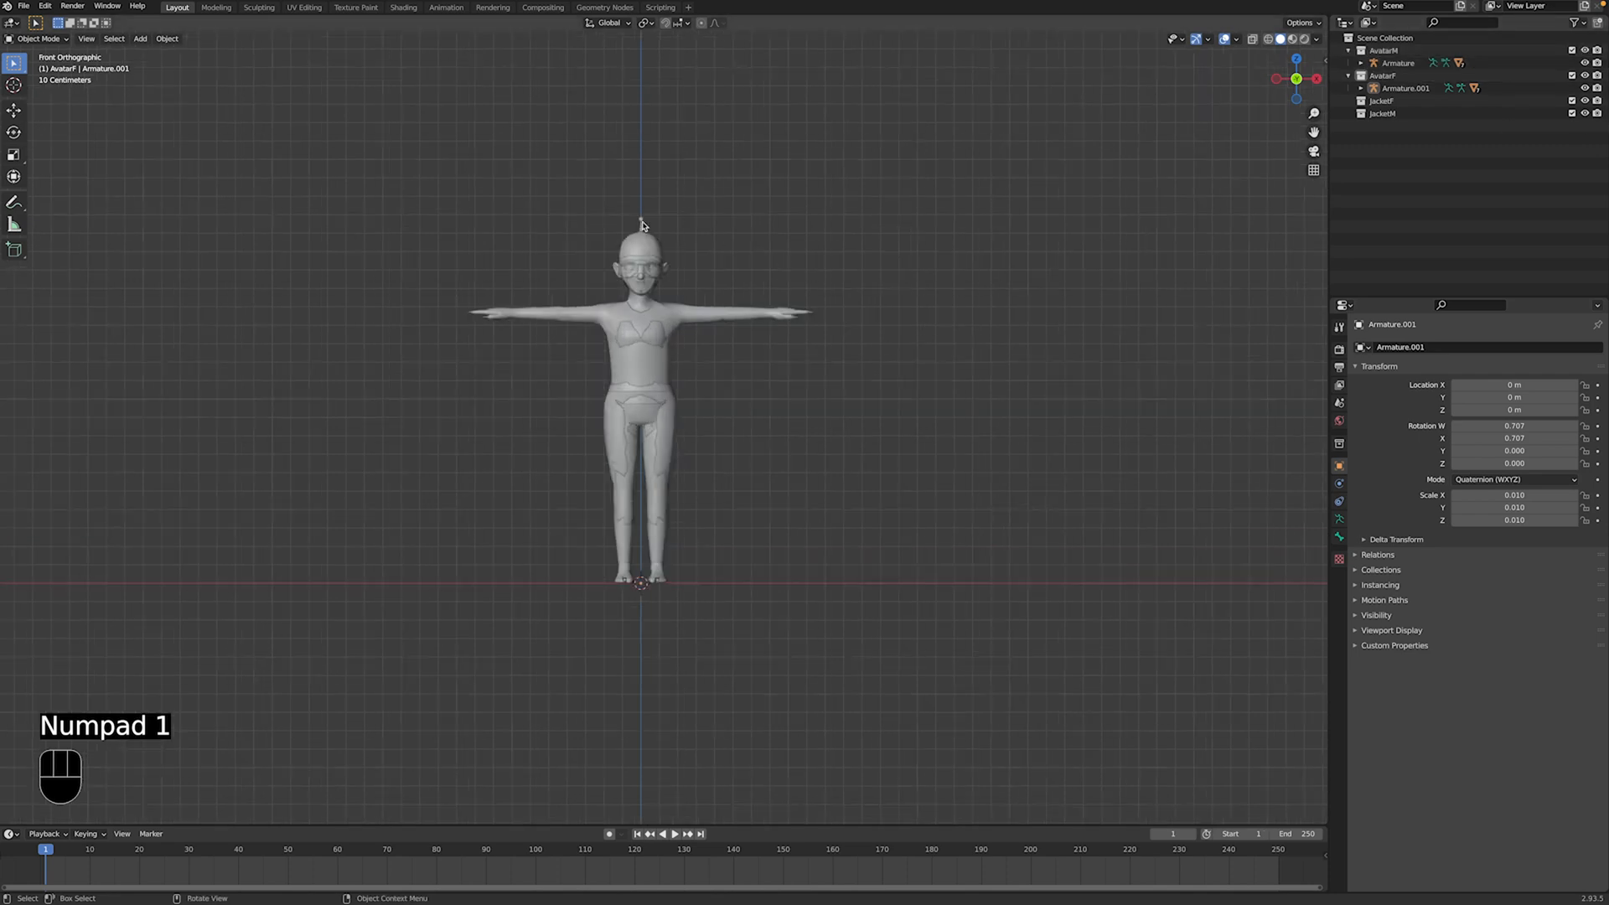
pyautogui.click(642, 223)
pyautogui.hotkey('alt', 'g')
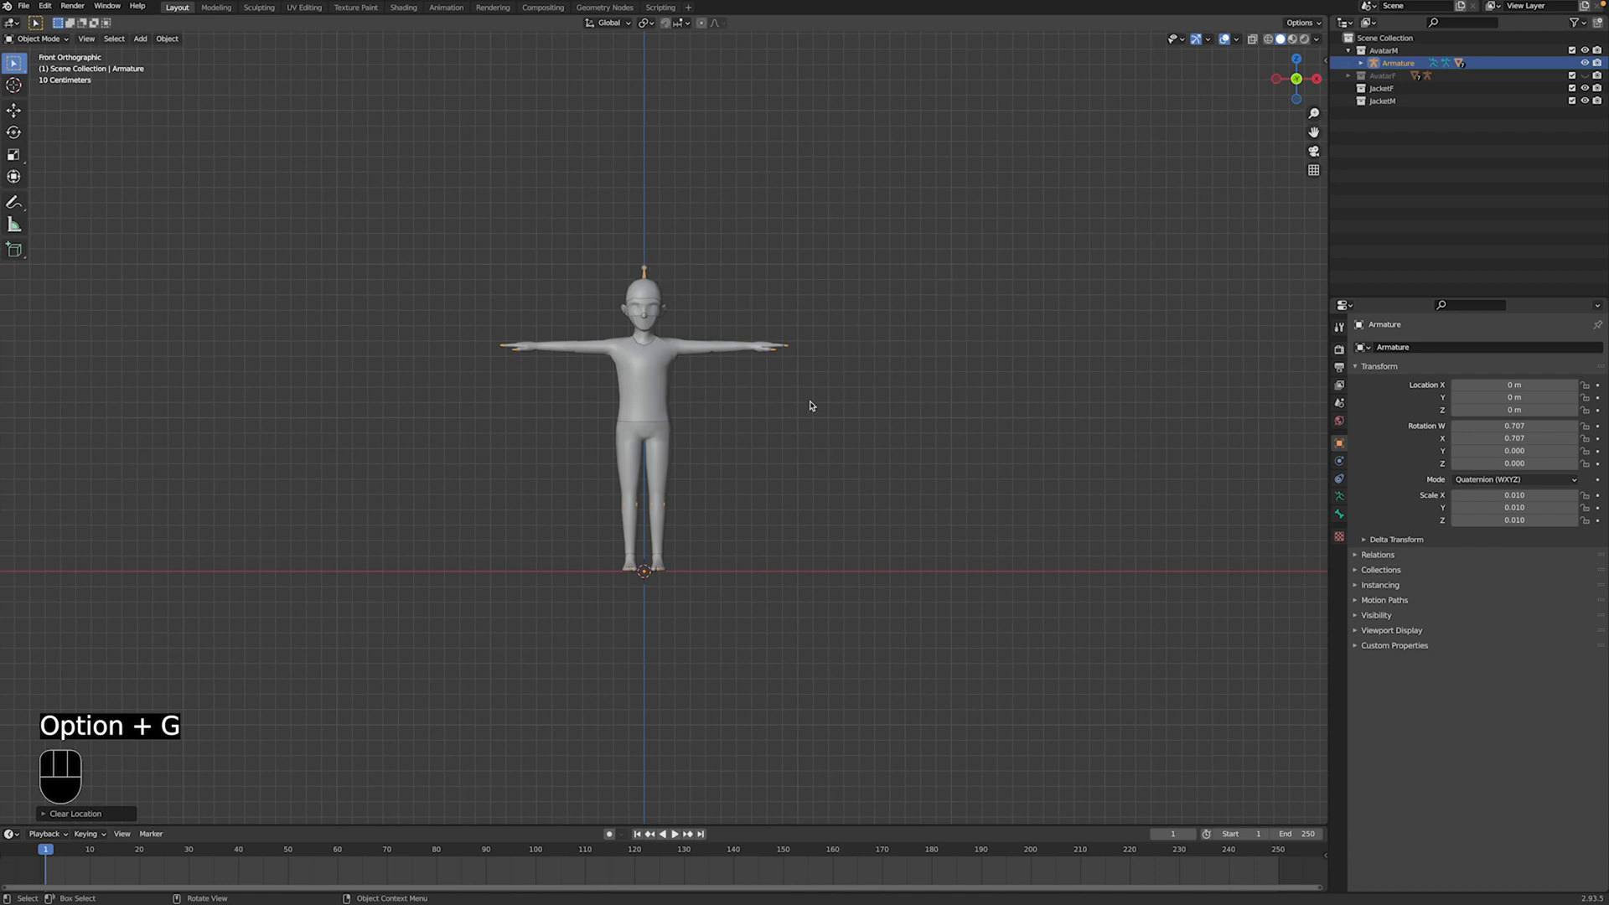
# Step: Compare the upper-body and lower-body meshes of the female and male avatars side by side
pyautogui.click(1461, 243)
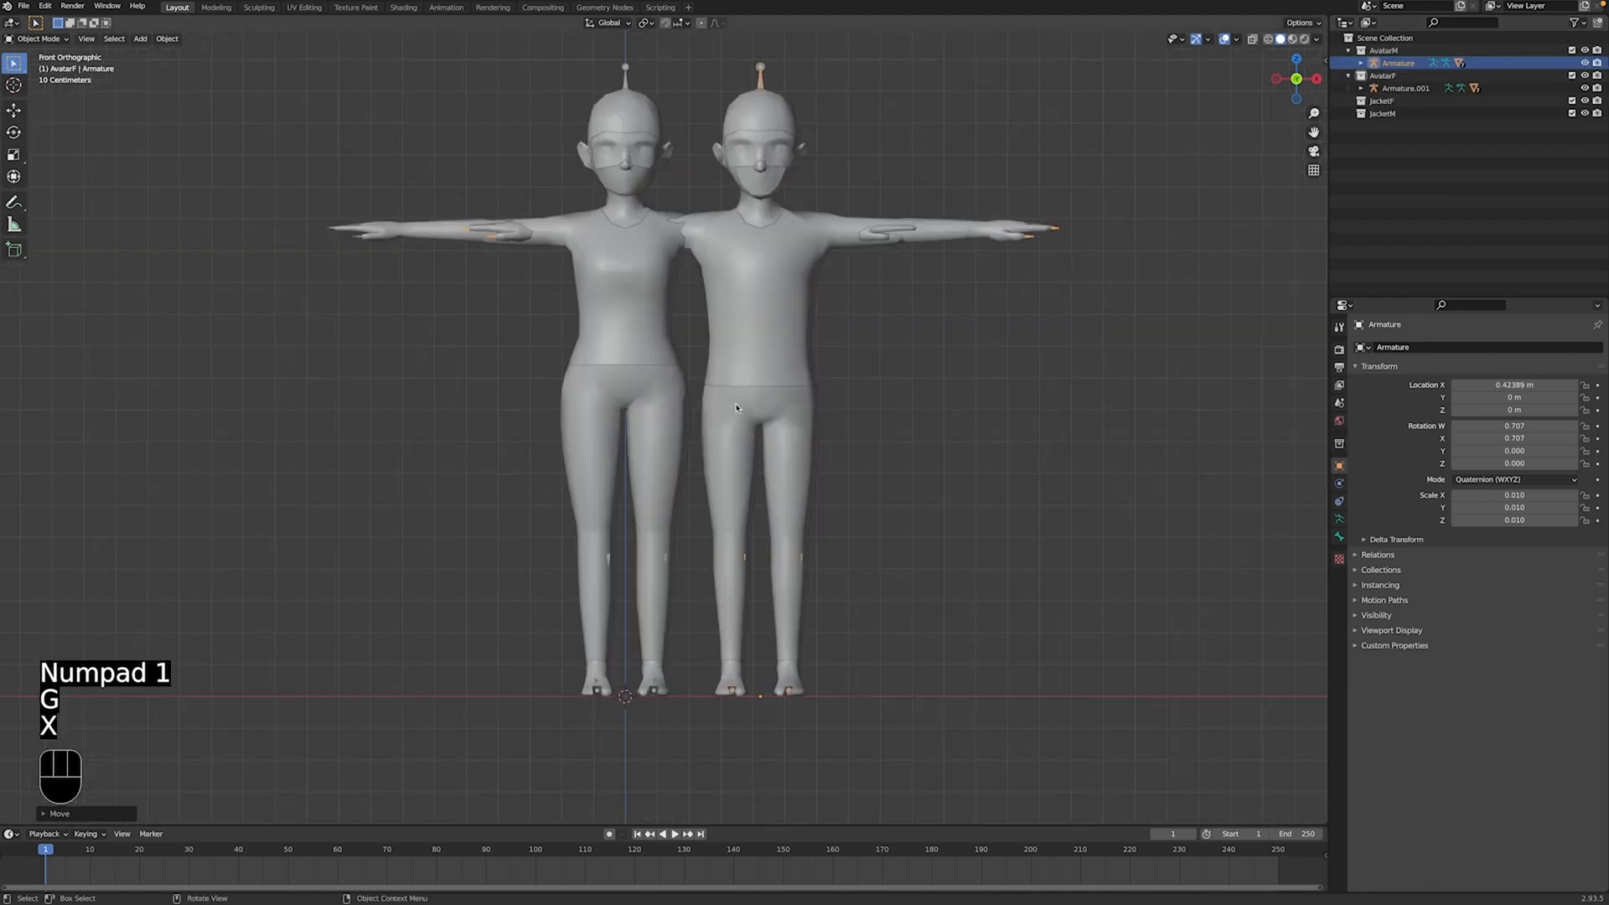
pyautogui.click(754, 469)
pyautogui.keyDown('shift'); pyautogui.click(686, 392); pyautogui.keyUp('shift')
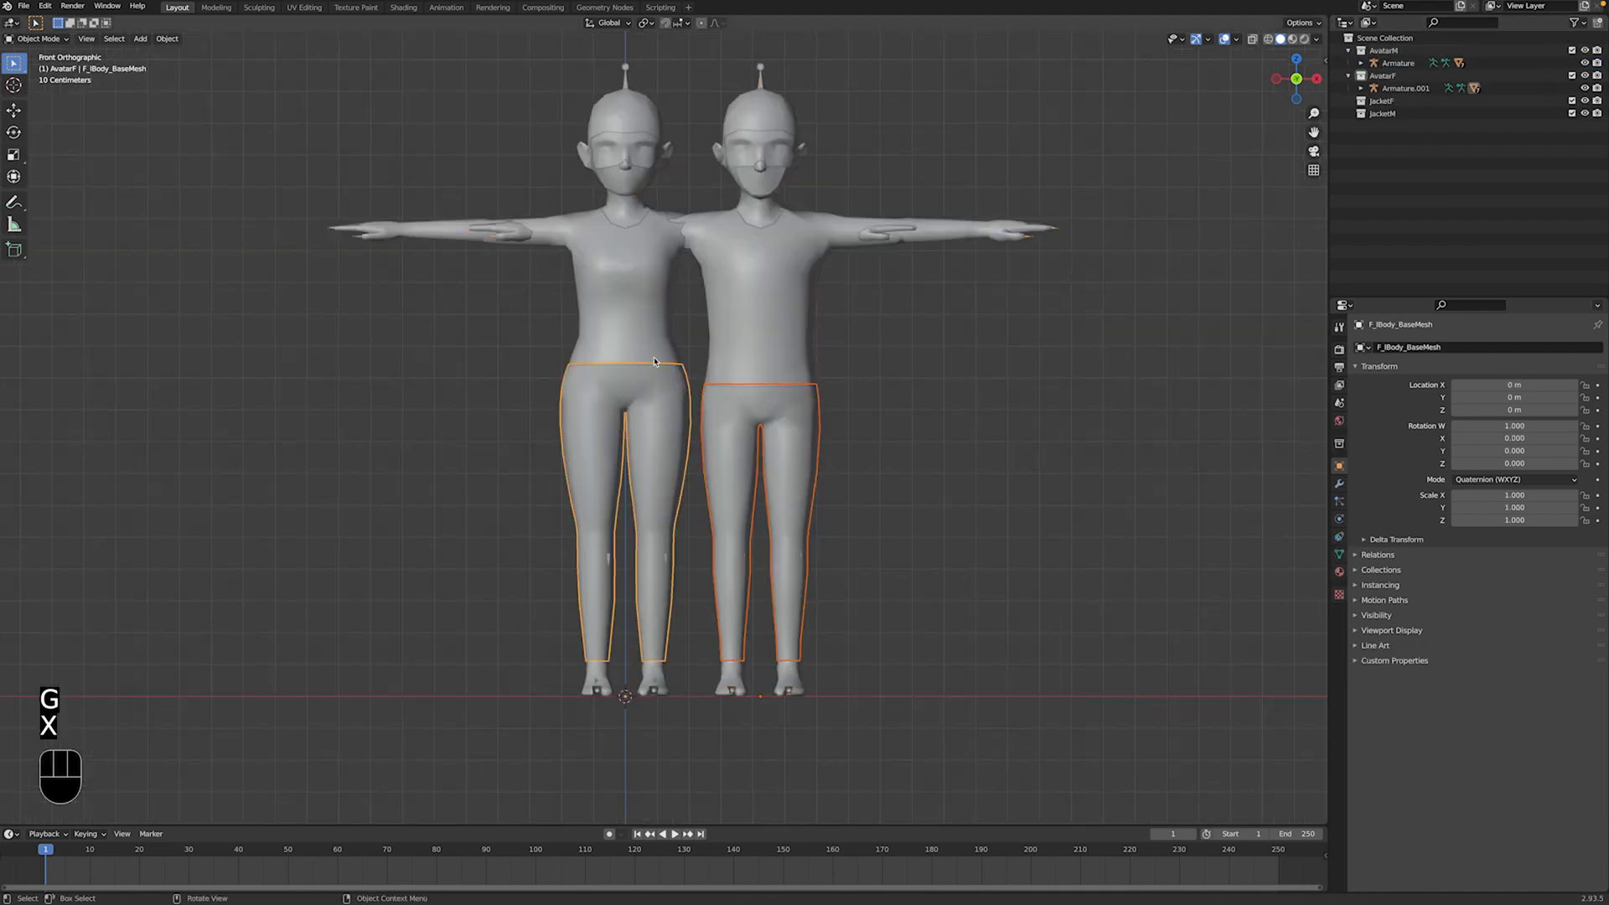
pyautogui.click(670, 312)
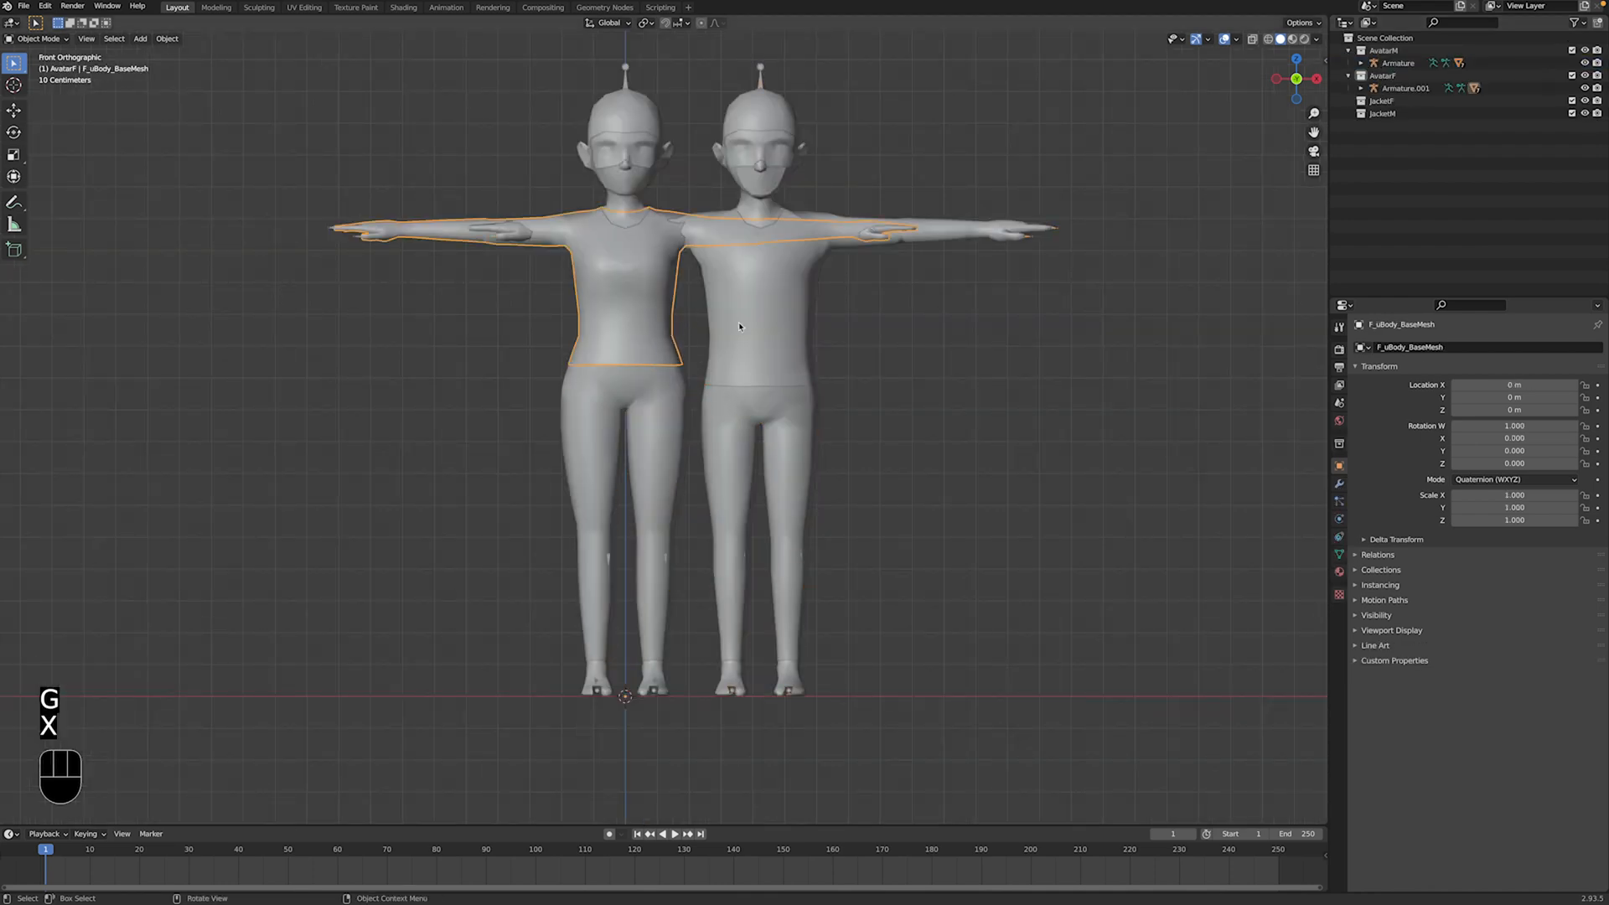
pyautogui.keyDown('shift'); pyautogui.click(746, 343); pyautogui.keyUp('shift')
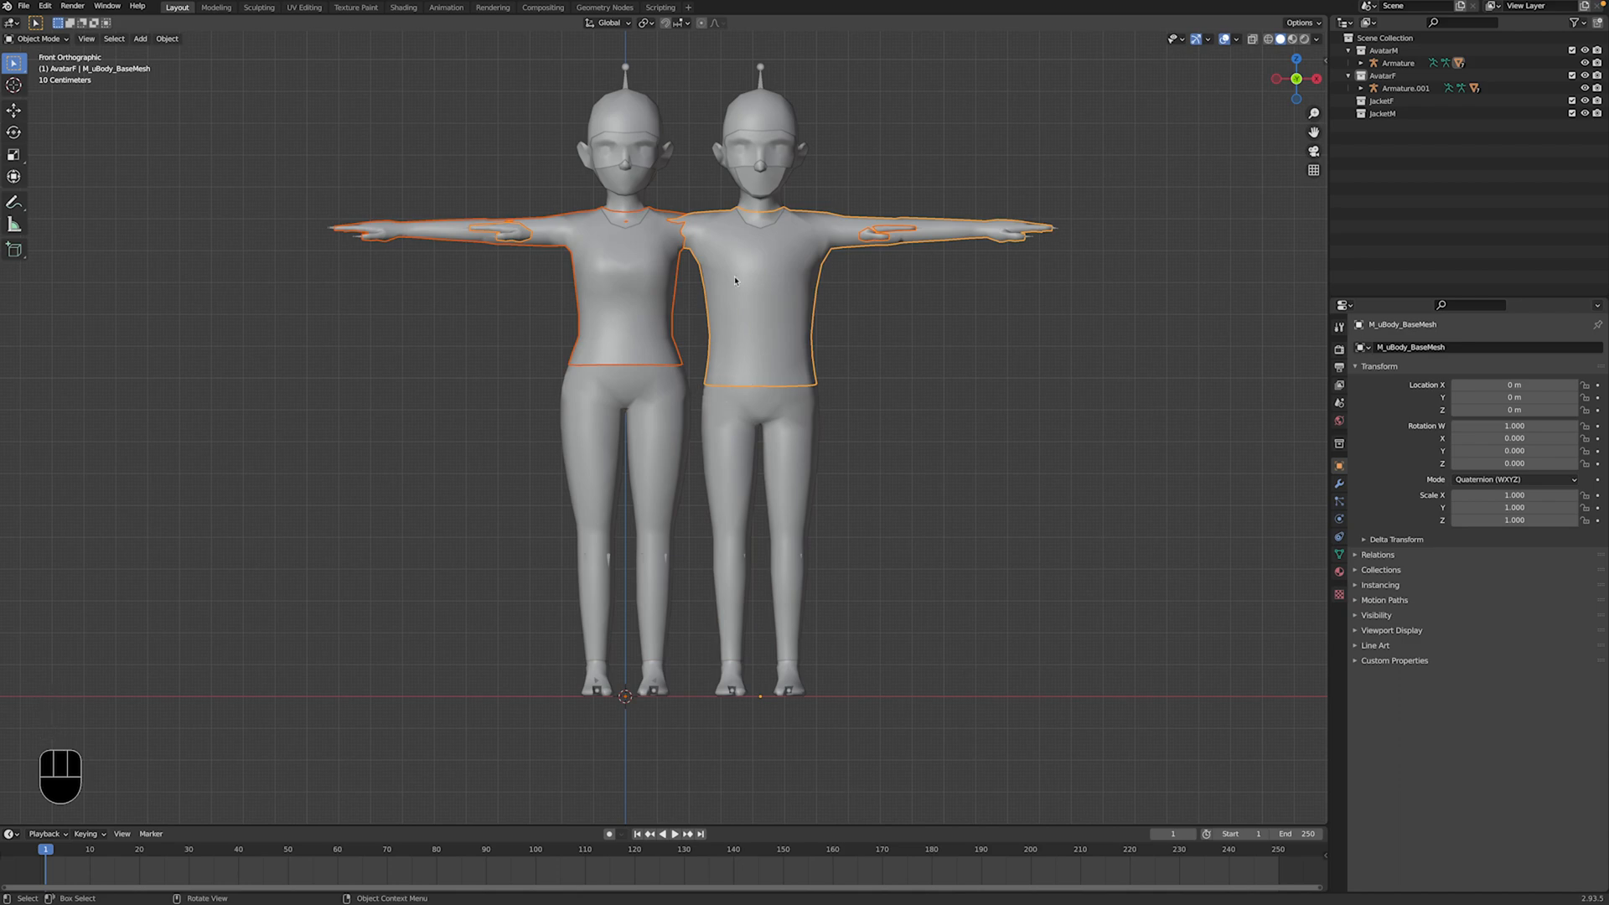
pyautogui.keyDown('shift'); pyautogui.scroll(3, 710, 311); pyautogui.keyUp('shift')
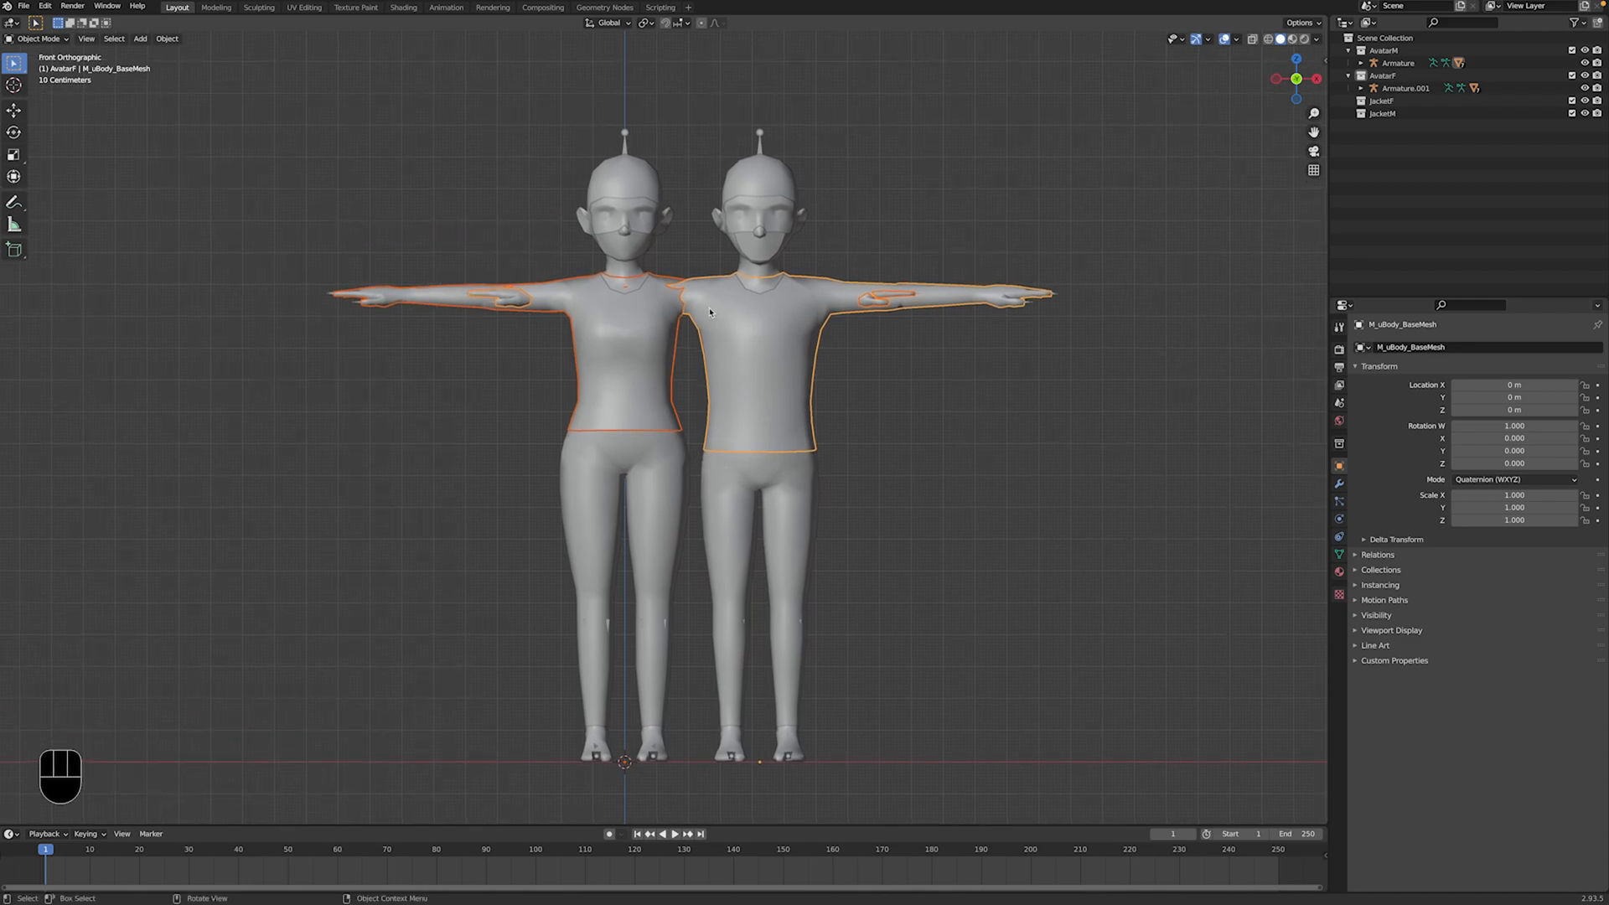
pyautogui.click(783, 492)
pyautogui.click(658, 457)
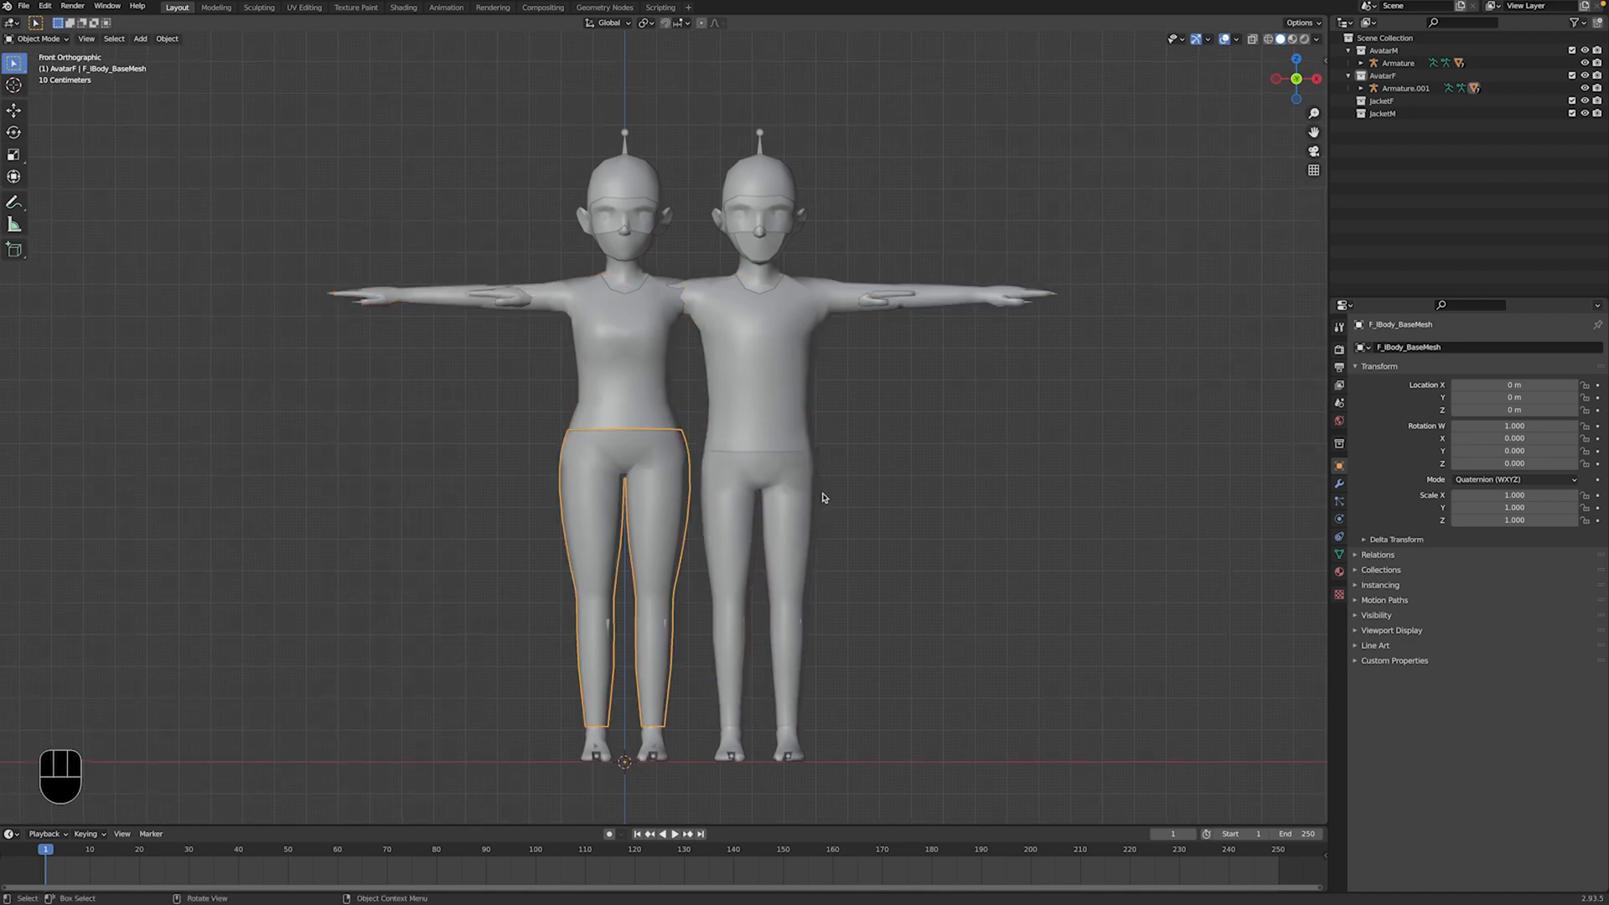
pyautogui.scroll(-4, 822, 498)
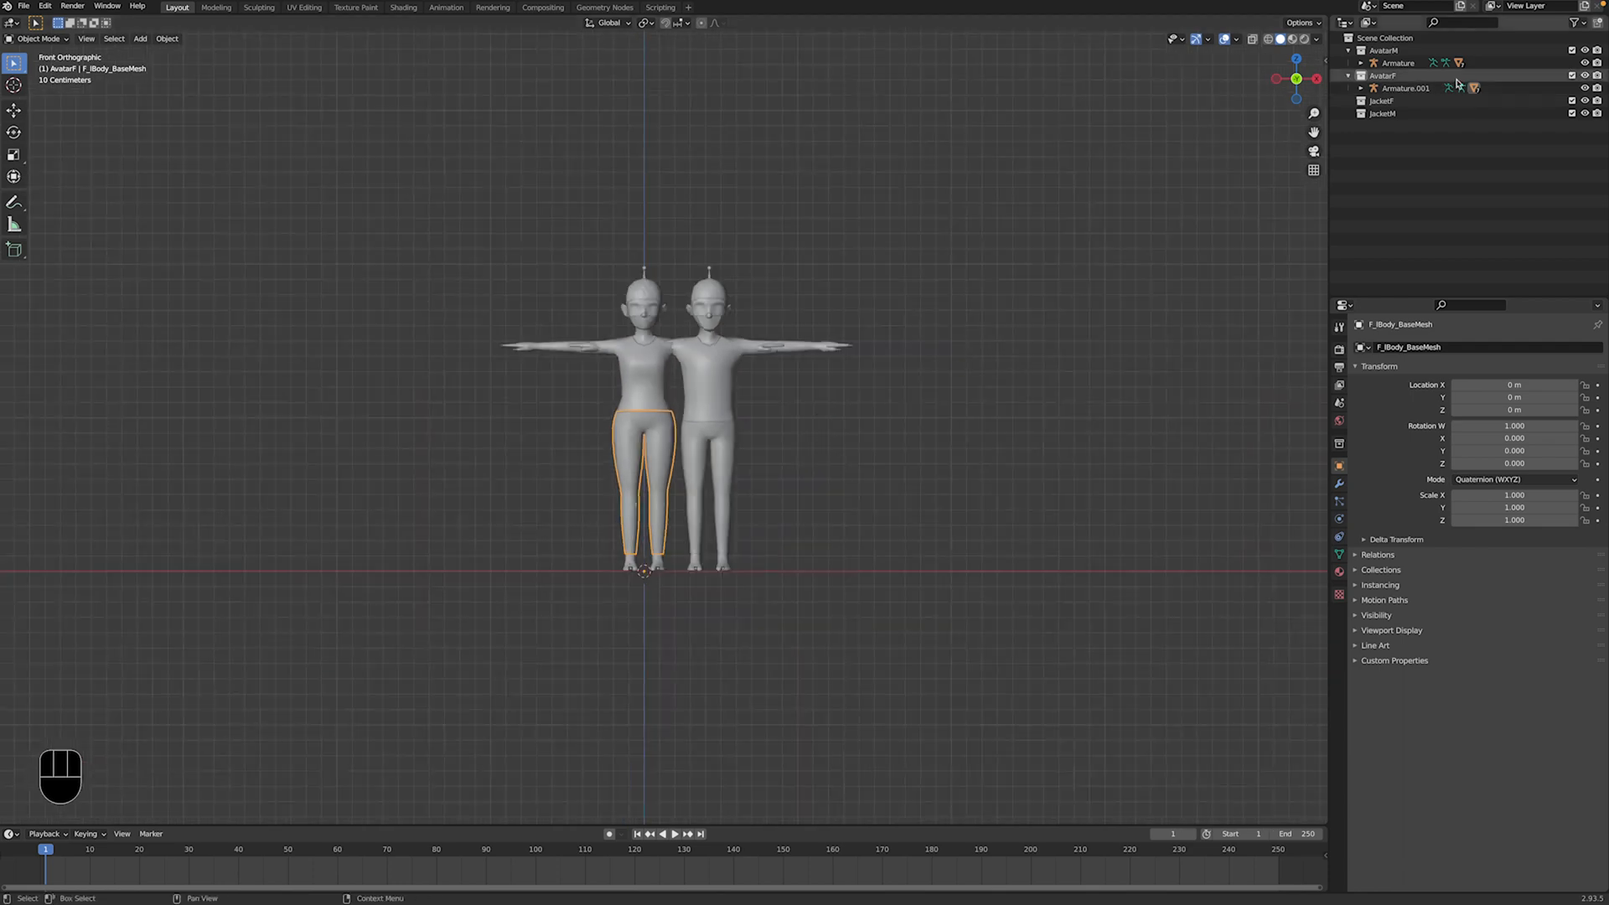
pyautogui.click(1583, 50)
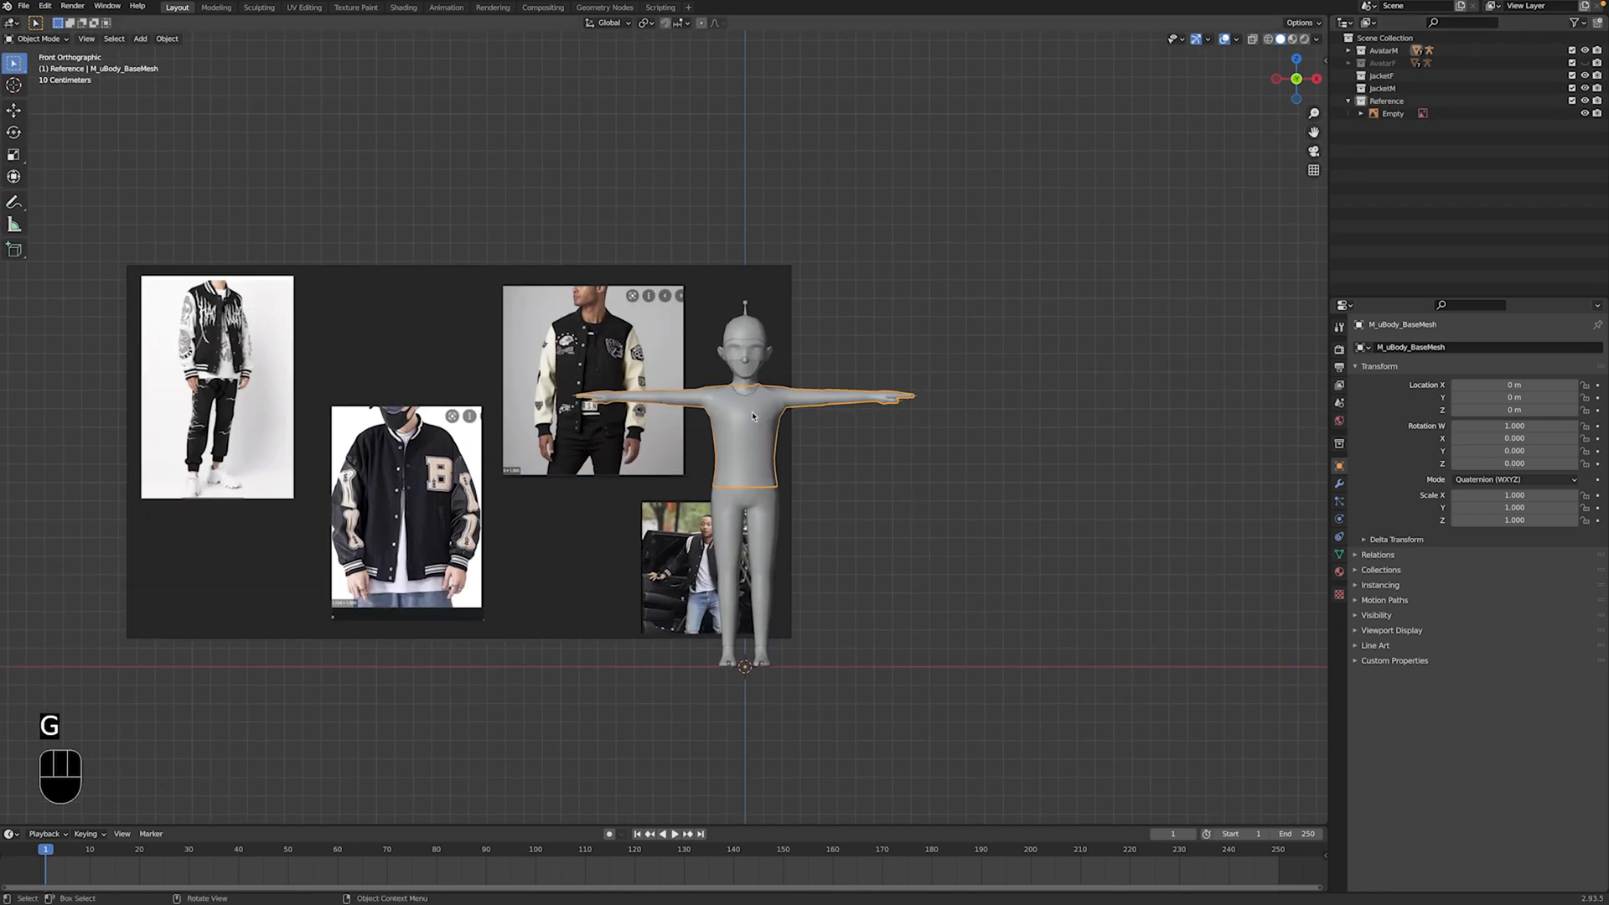
# Step: Duplicate the male avatar's upper-body mesh in place as the base for the jacket
pyautogui.press('g')
pyautogui.rightClick(981, 495)
pyautogui.hotkey('shift', 'd')
pyautogui.rightClick(878, 588)
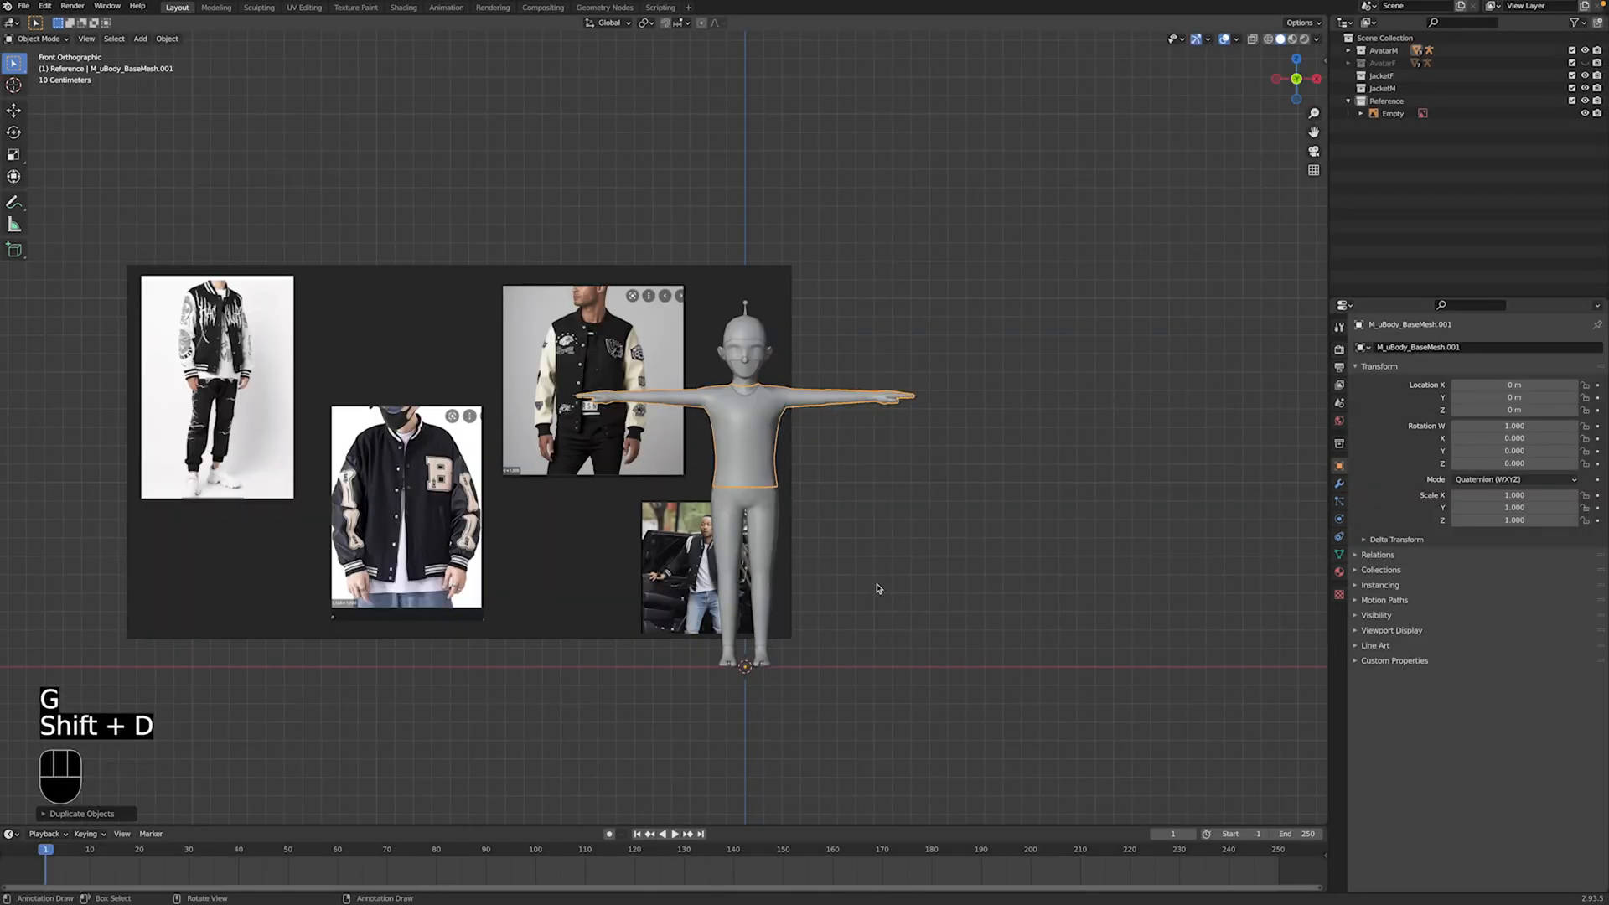
# Step: Move the duplicated upper-body mesh into the JacketM collection and hide the AvatarM collection
pyautogui.press('m')
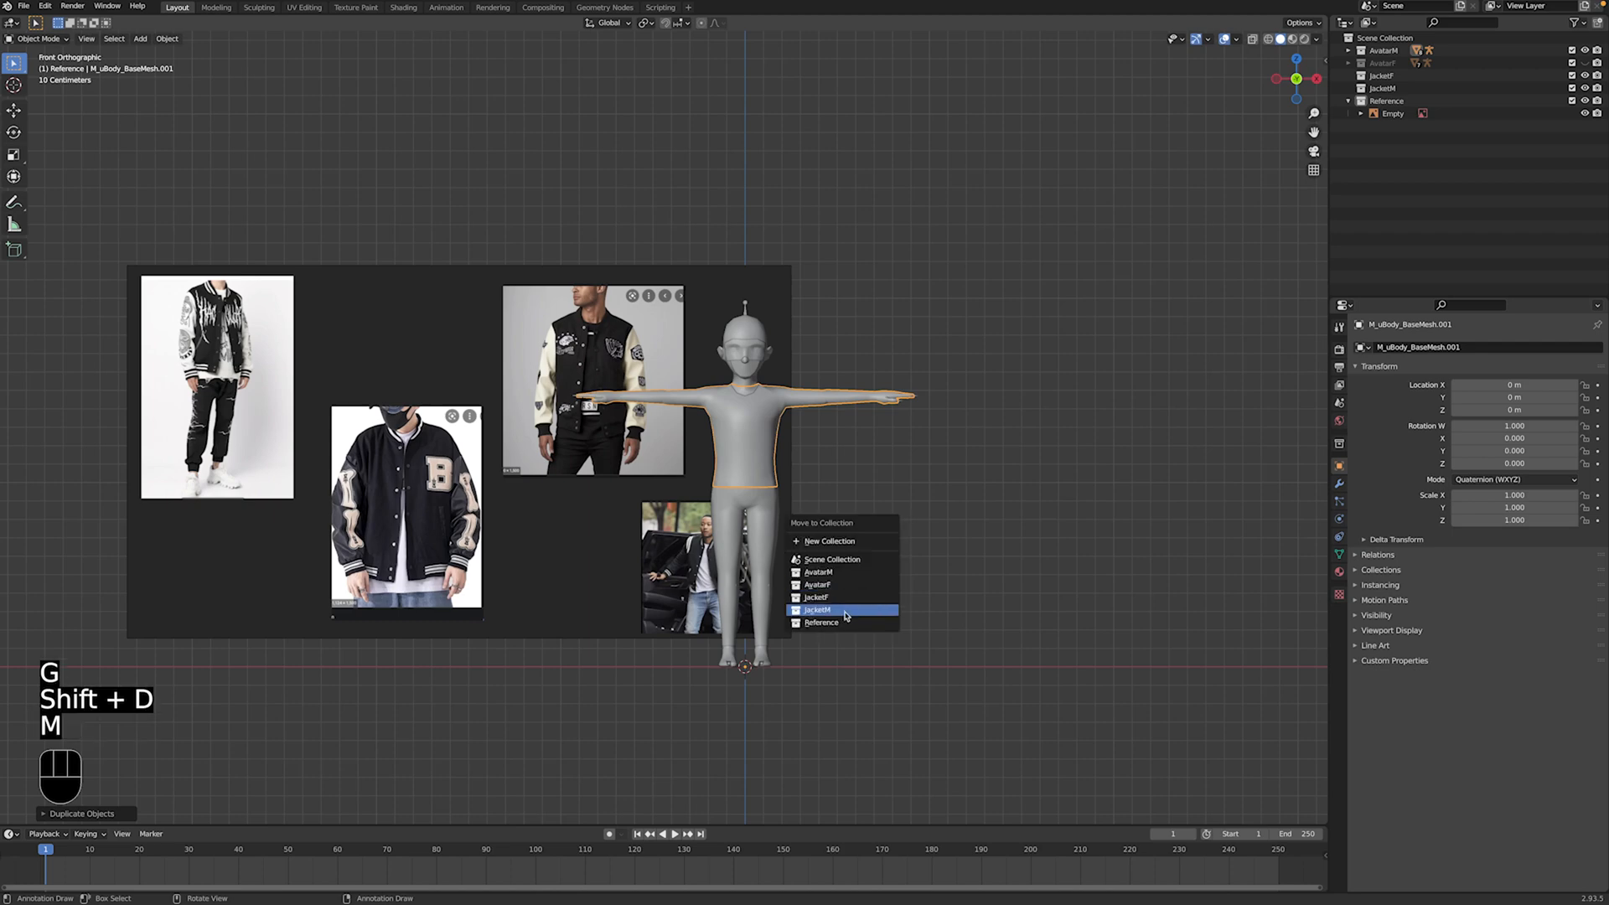
pyautogui.click(844, 611)
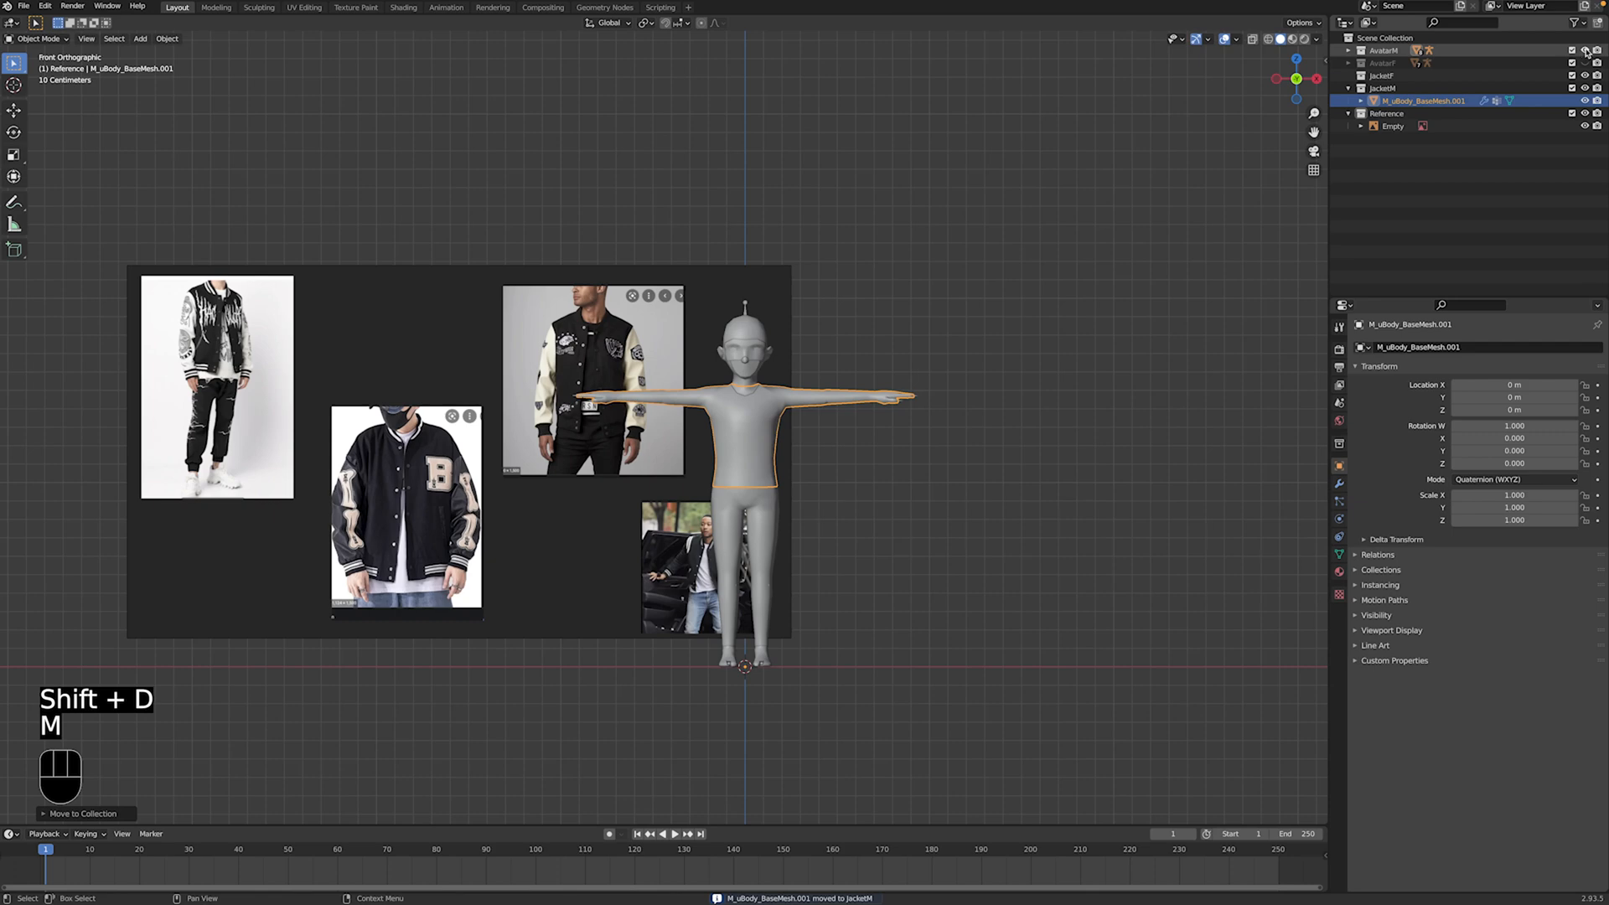
pyautogui.click(1585, 51)
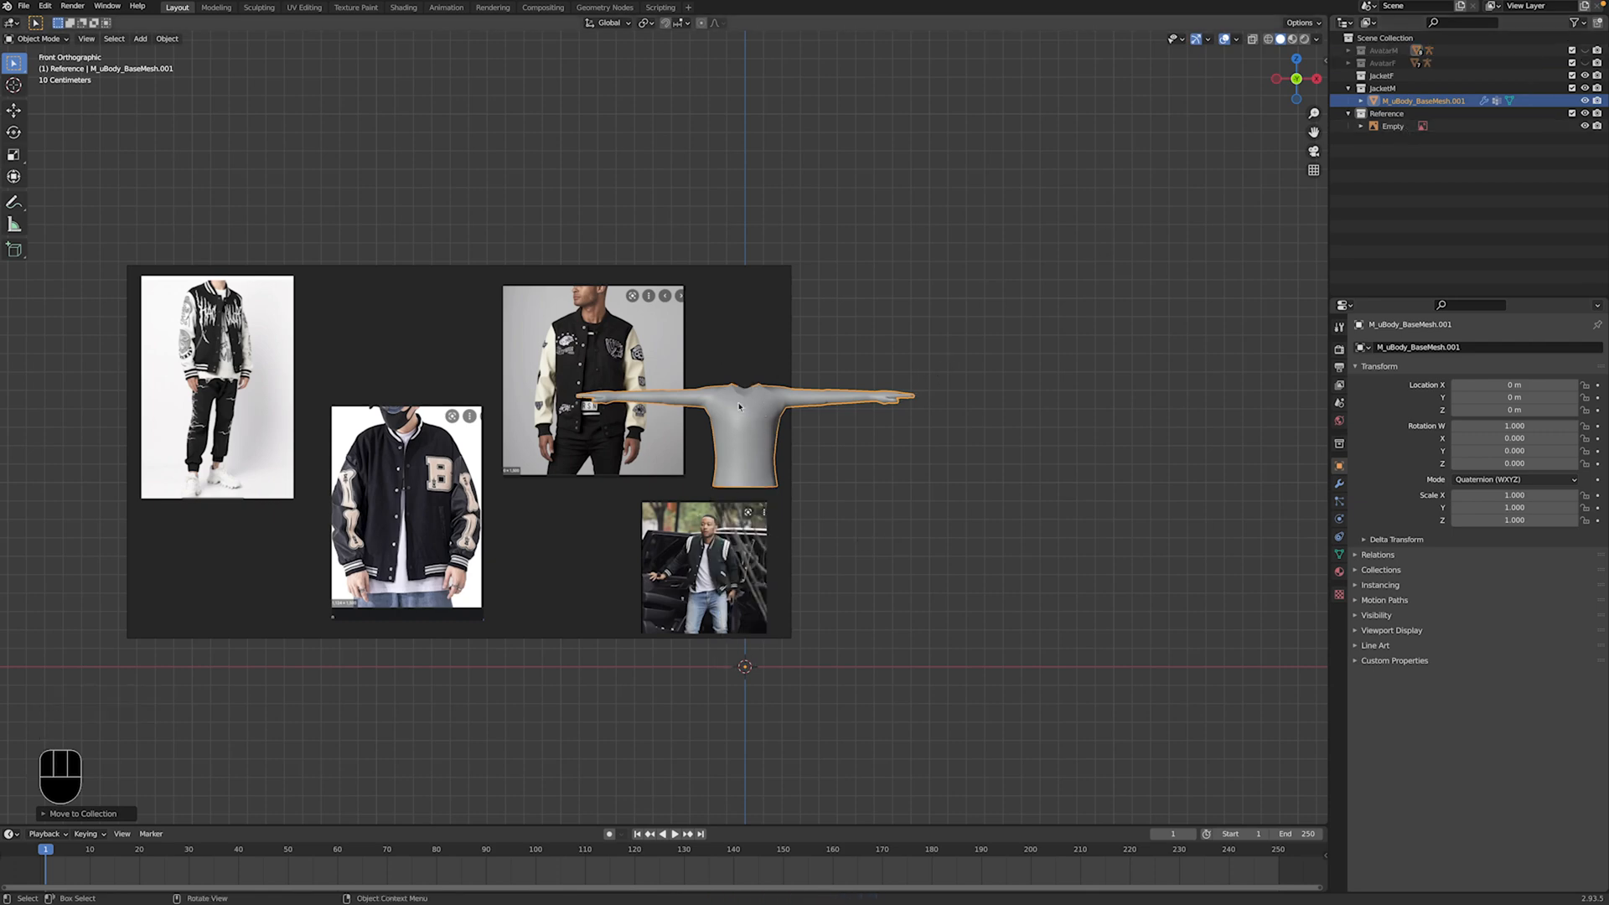
# Step: Rename the duplicated upper-body mesh in the JacketM collection as MJacket
pyautogui.scroll(3, 744, 420)
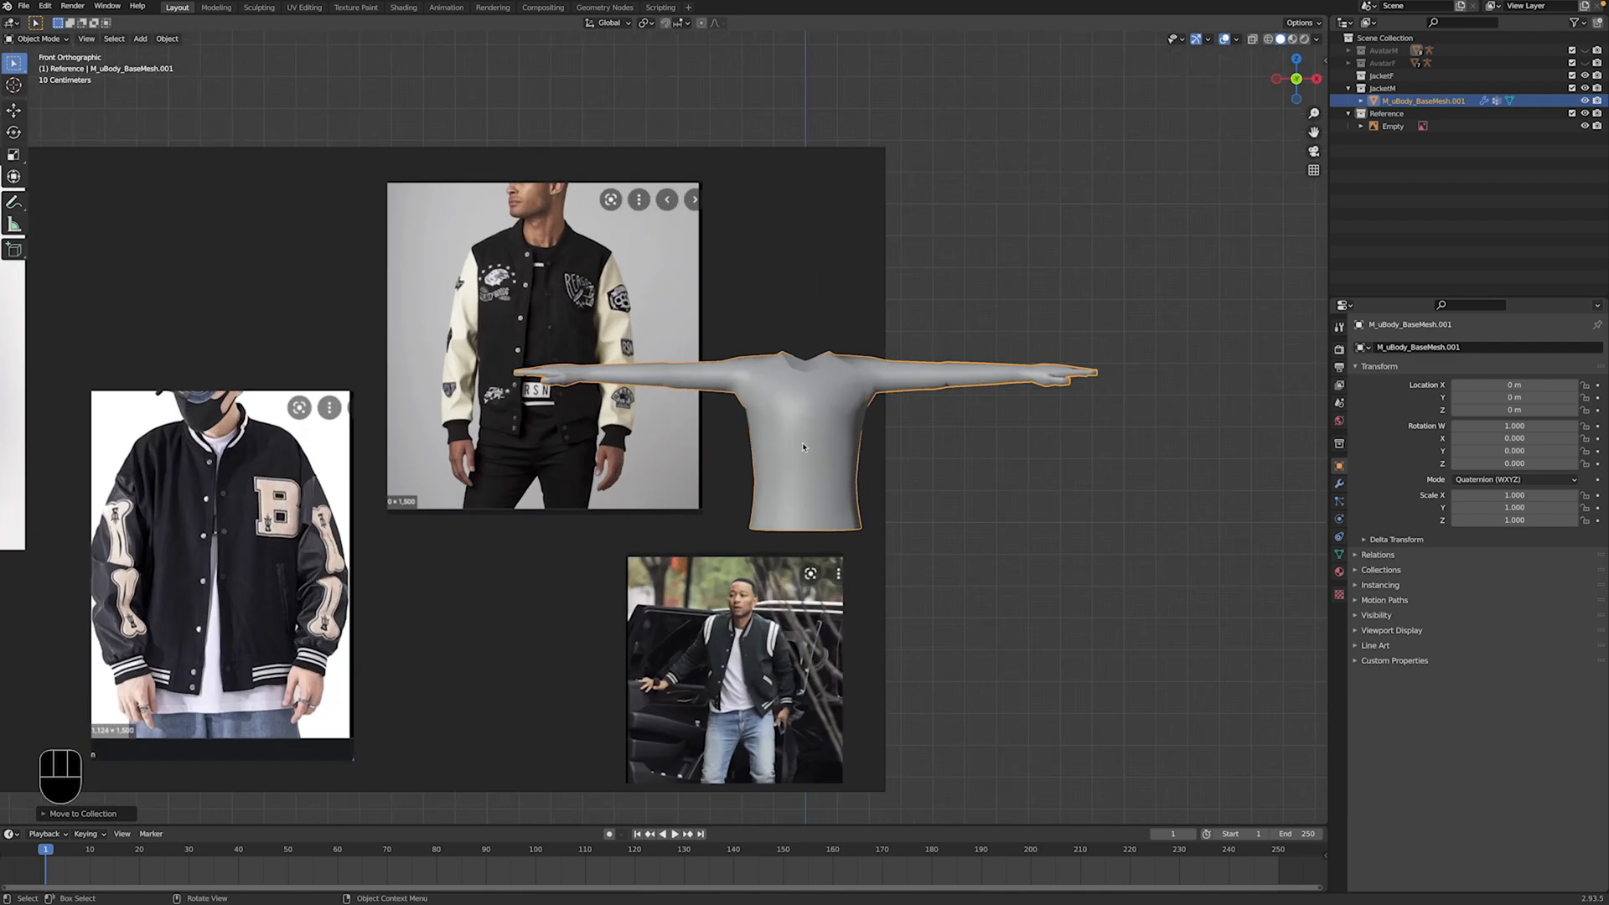
pyautogui.click(1339, 554)
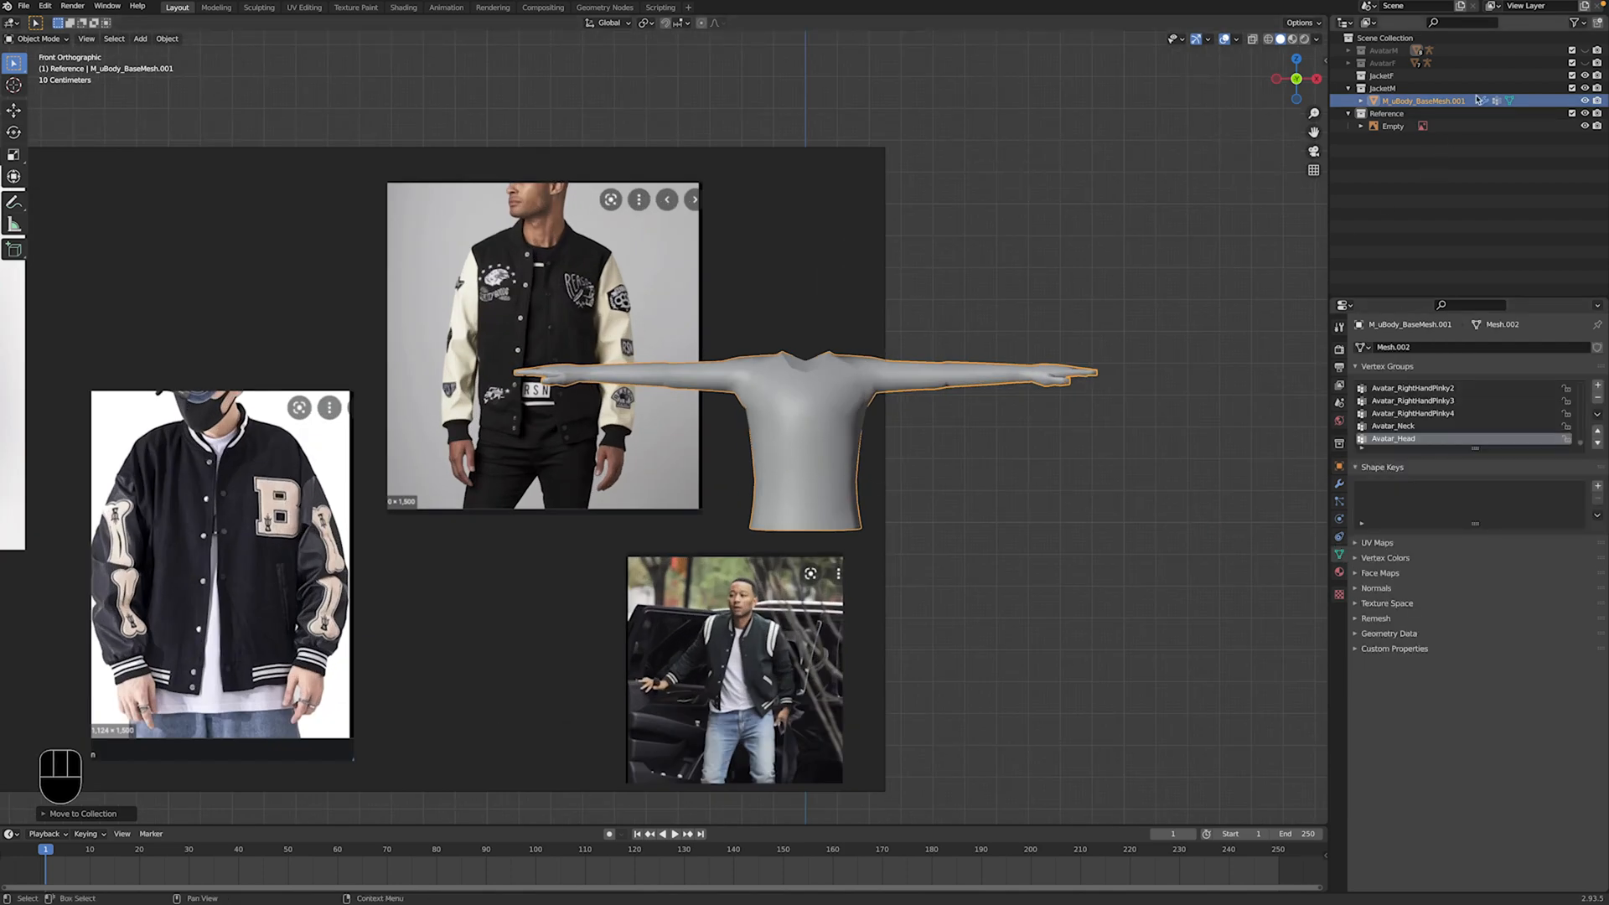
pyautogui.press('F13')
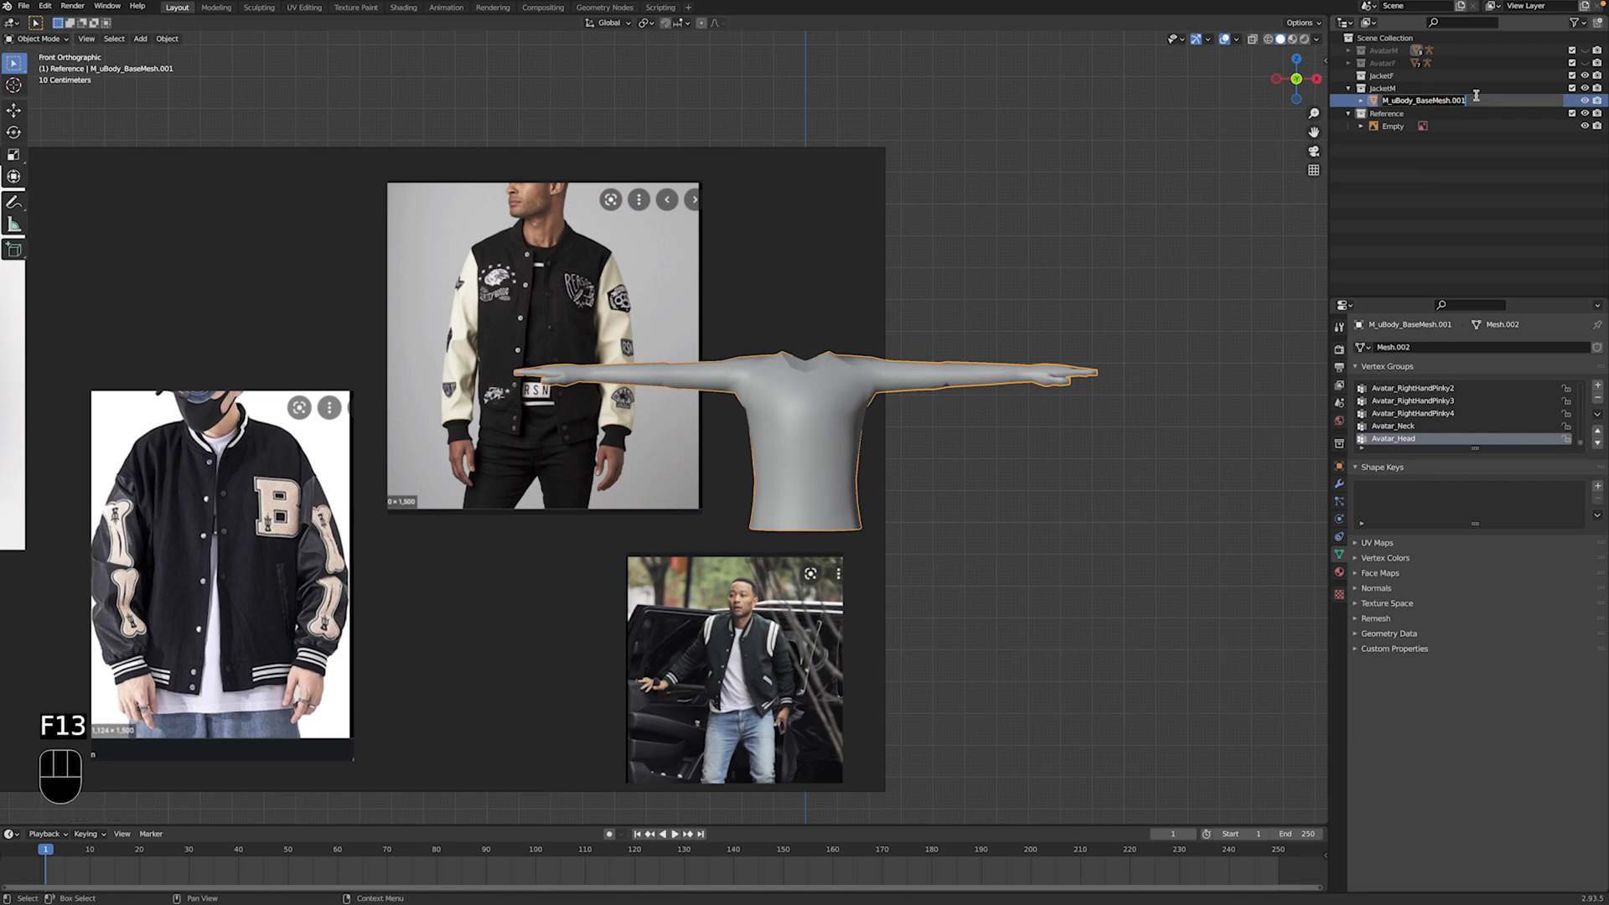
pyautogui.write('M')
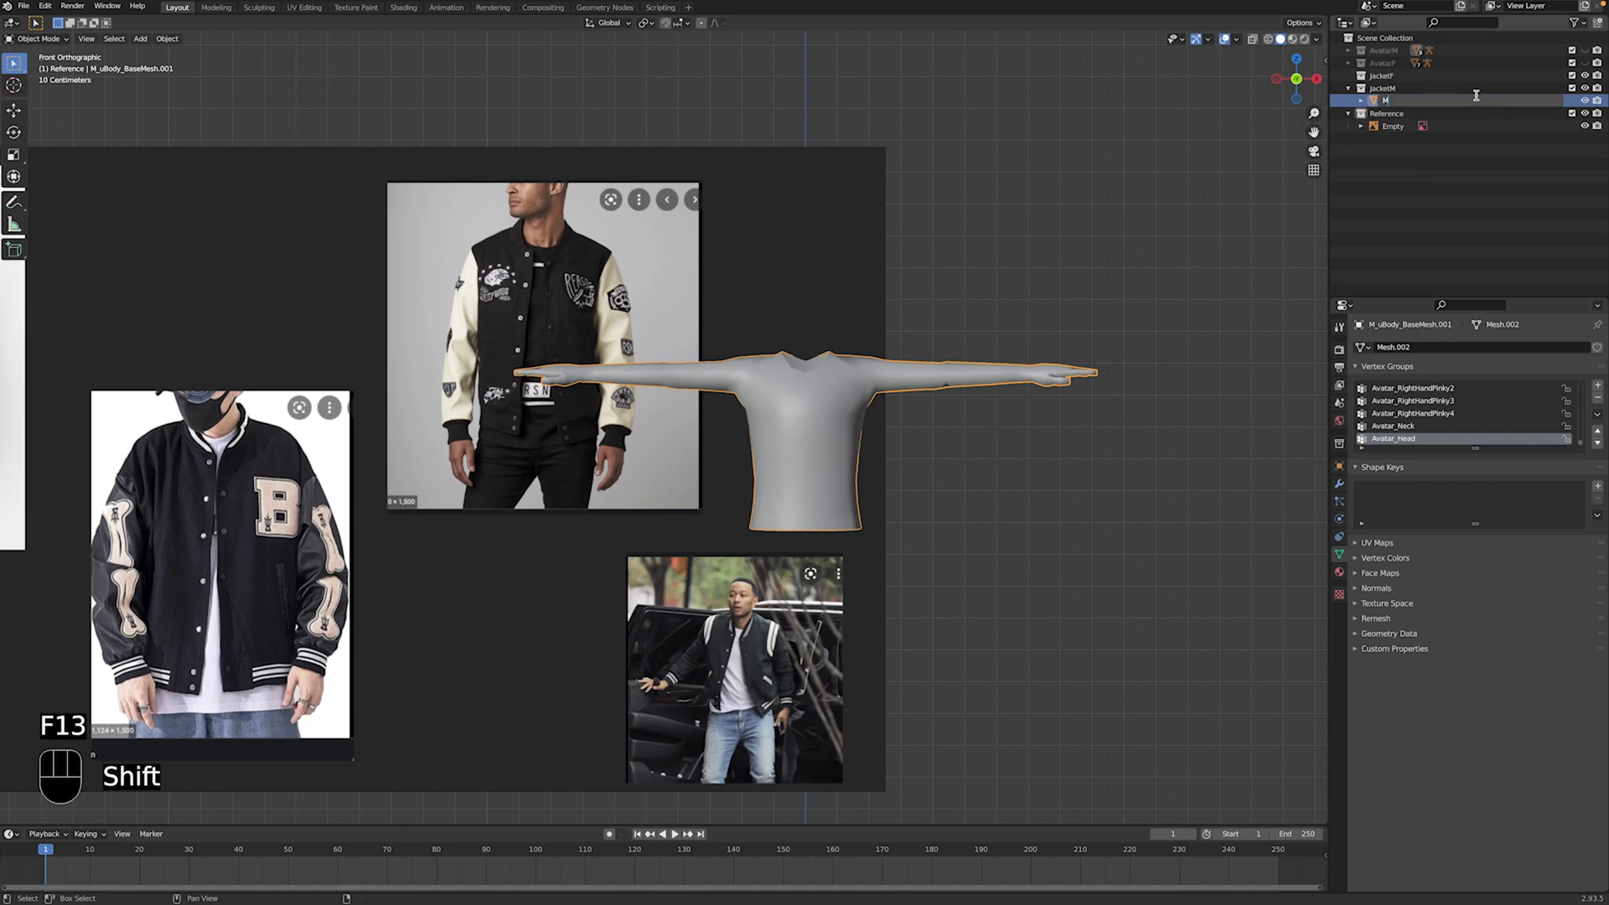
pyautogui.write('Jacket')
pyautogui.press('Return')
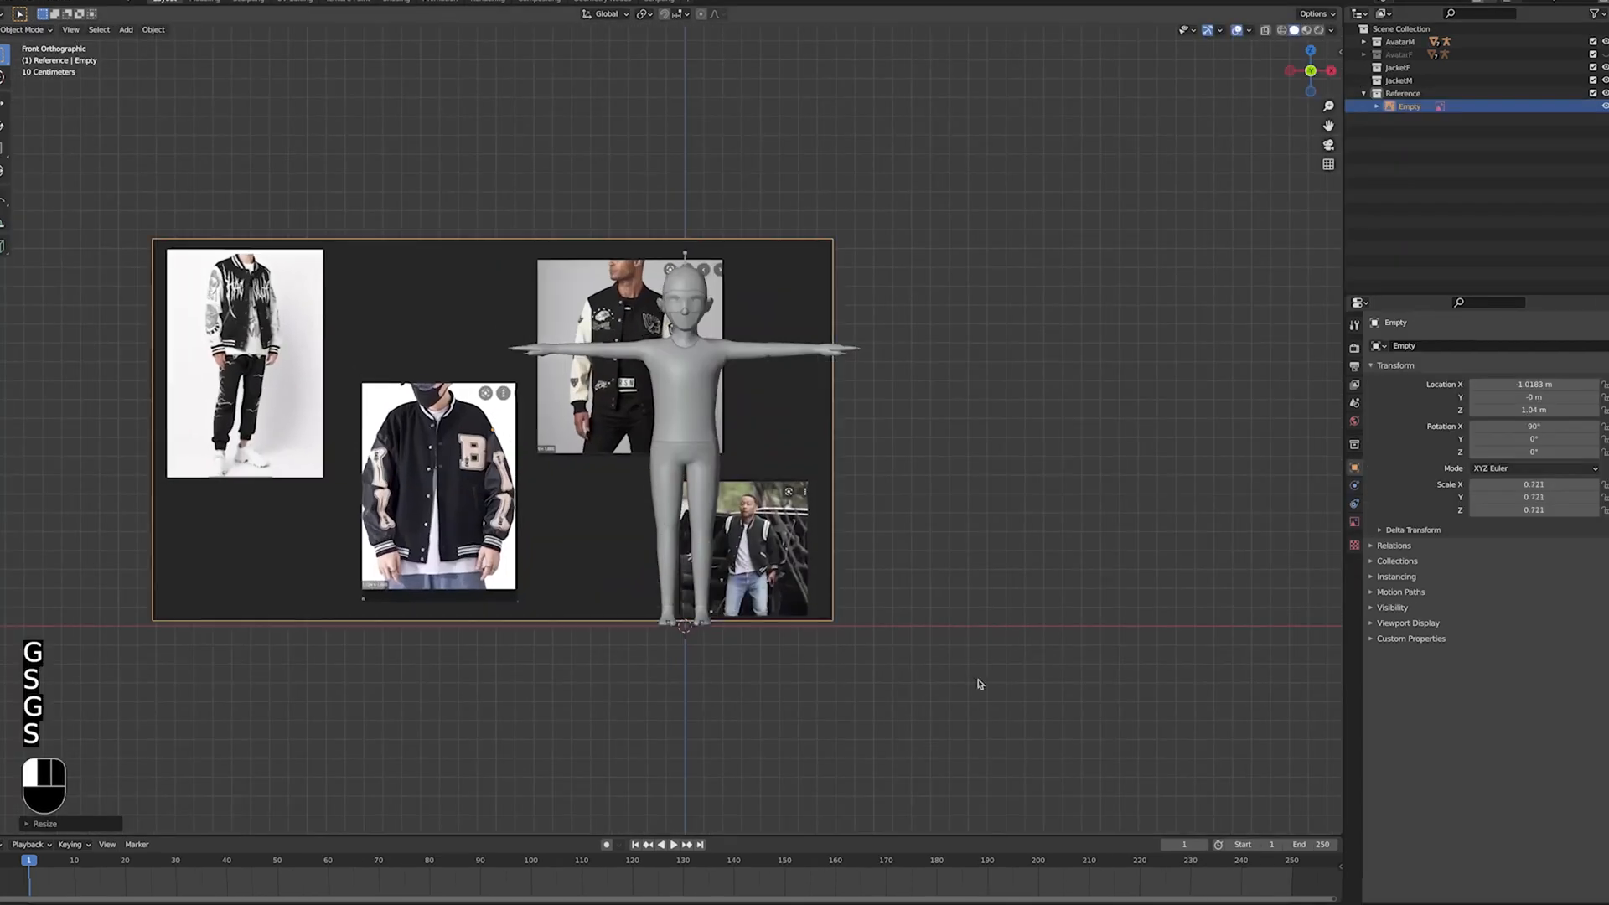
# Step: Move the reference image sideways and up beside the avatar, to about X -1.55 m and Z 1.17 m
pyautogui.click(977, 682)
pyautogui.press('g')
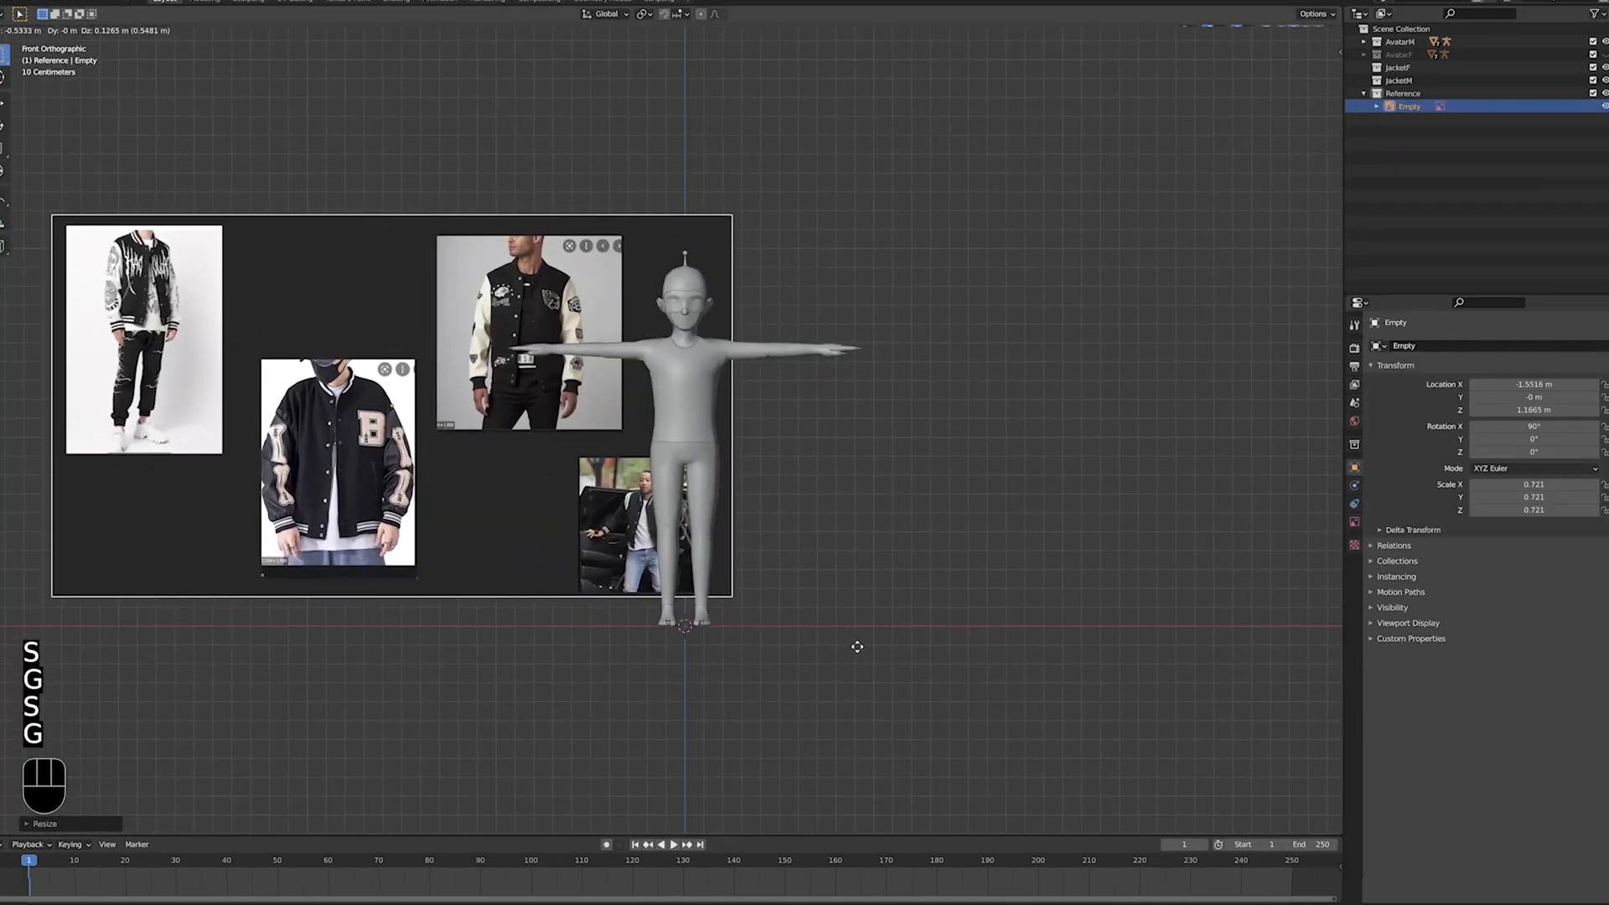
pyautogui.click(854, 646)
# Step: Duplicate the male avatar's upper-body mesh in place and open the choice of target collection for the copy
pyautogui.keyDown('shift'); pyautogui.moveTo(801, 525); pyautogui.dragTo(908, 537, button='middle'); pyautogui.keyUp('shift')
pyautogui.click(779, 497)
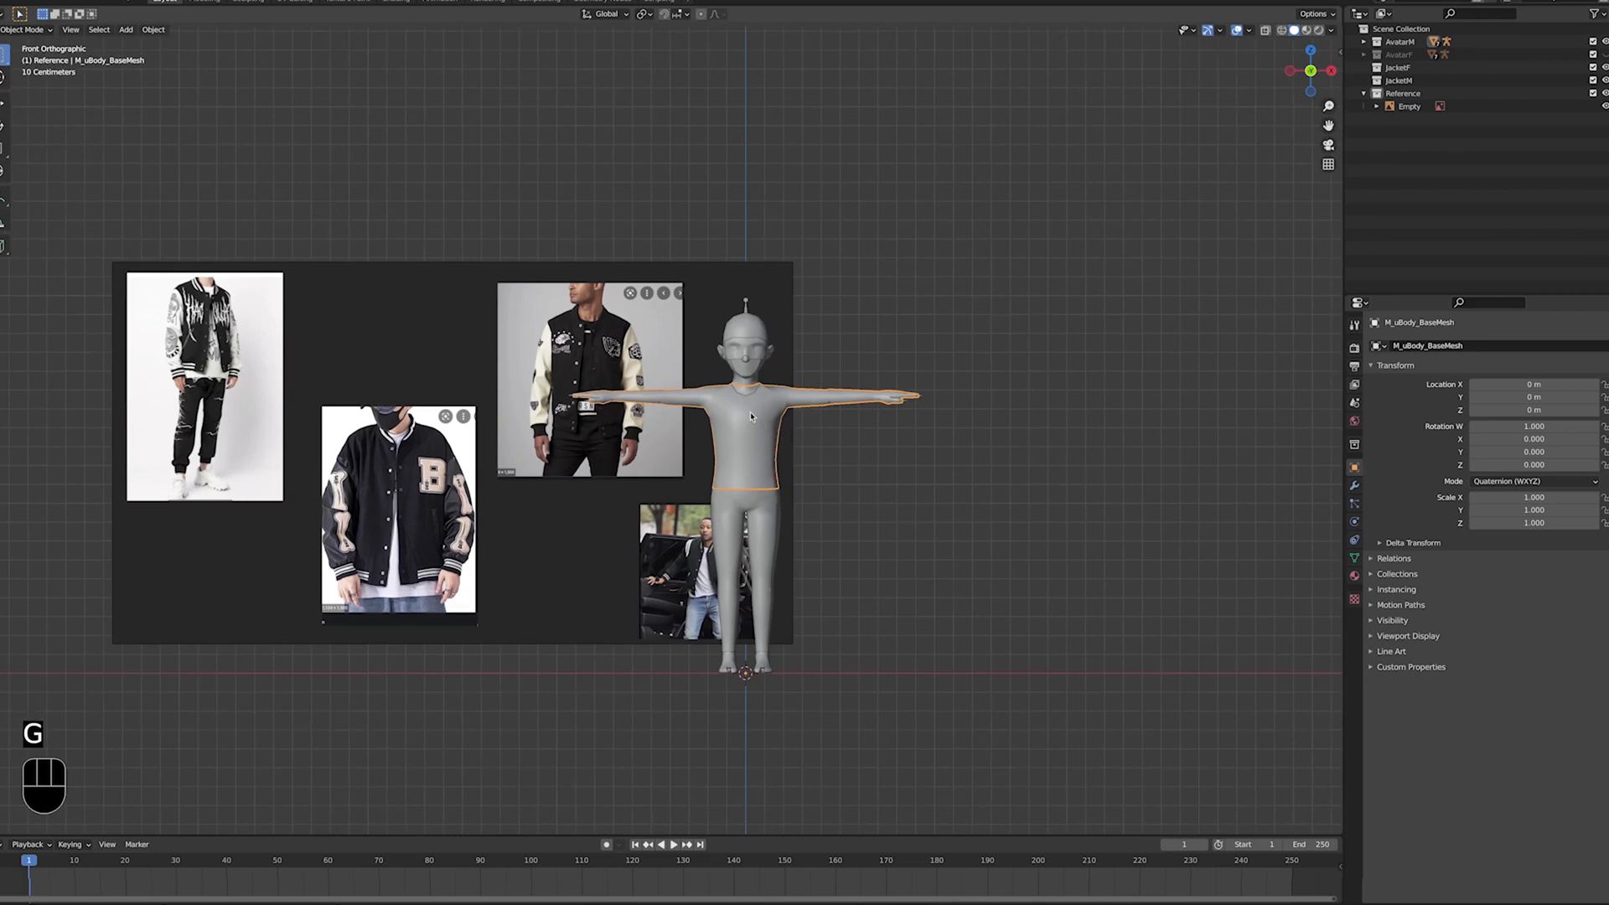
pyautogui.press('g')
pyautogui.rightClick(987, 495)
pyautogui.hotkey('shift', 'd')
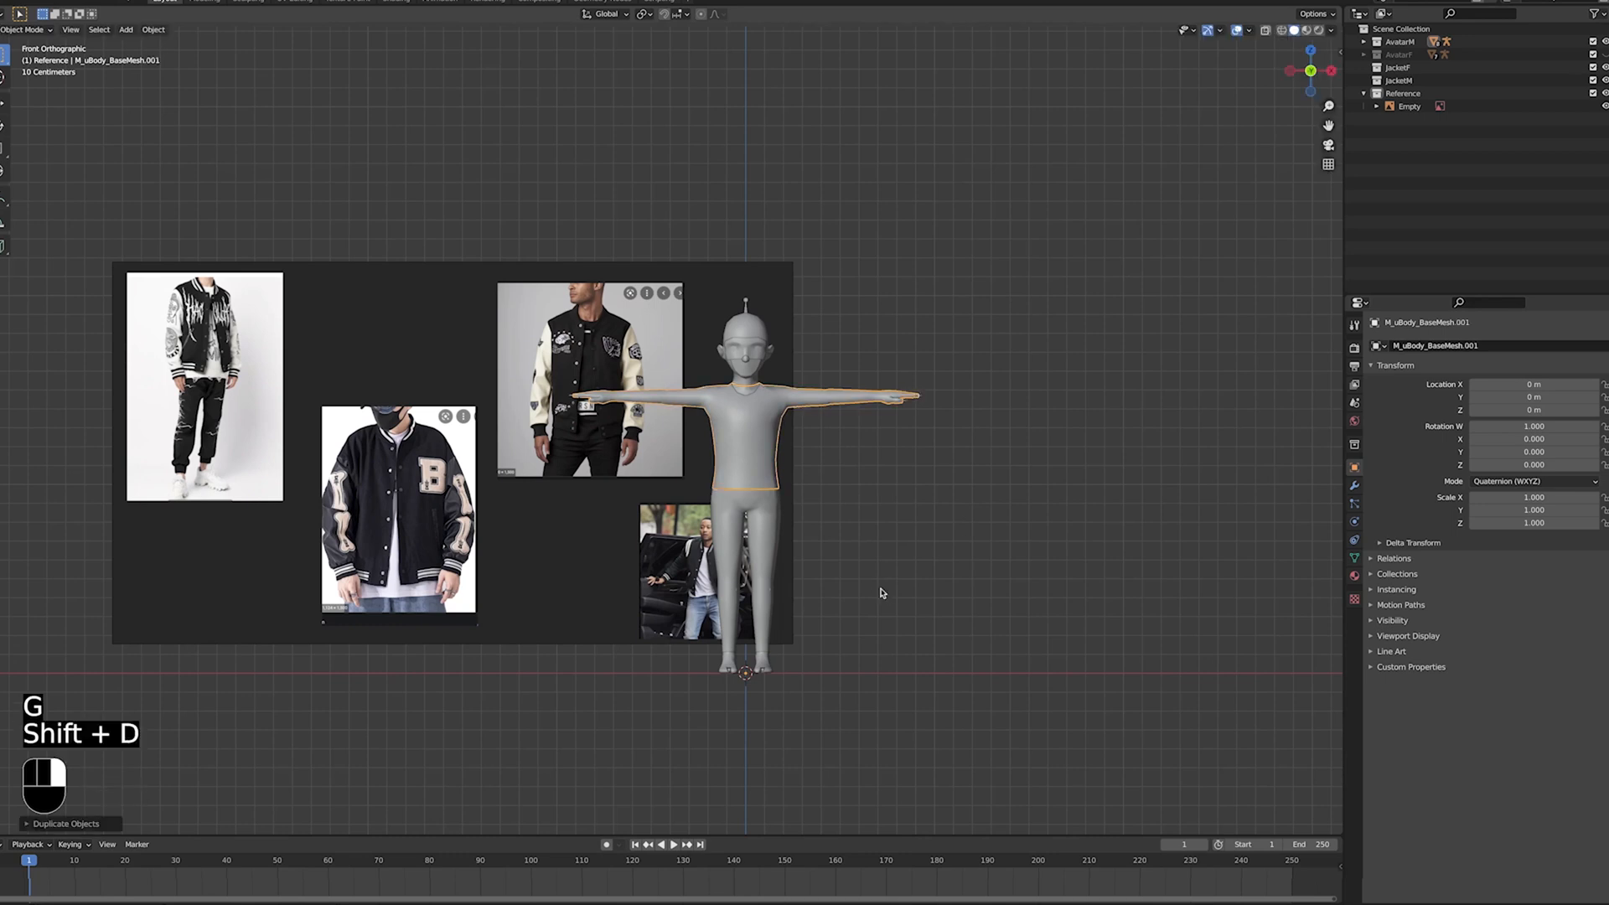
pyautogui.rightClick(880, 593)
pyautogui.press('m')
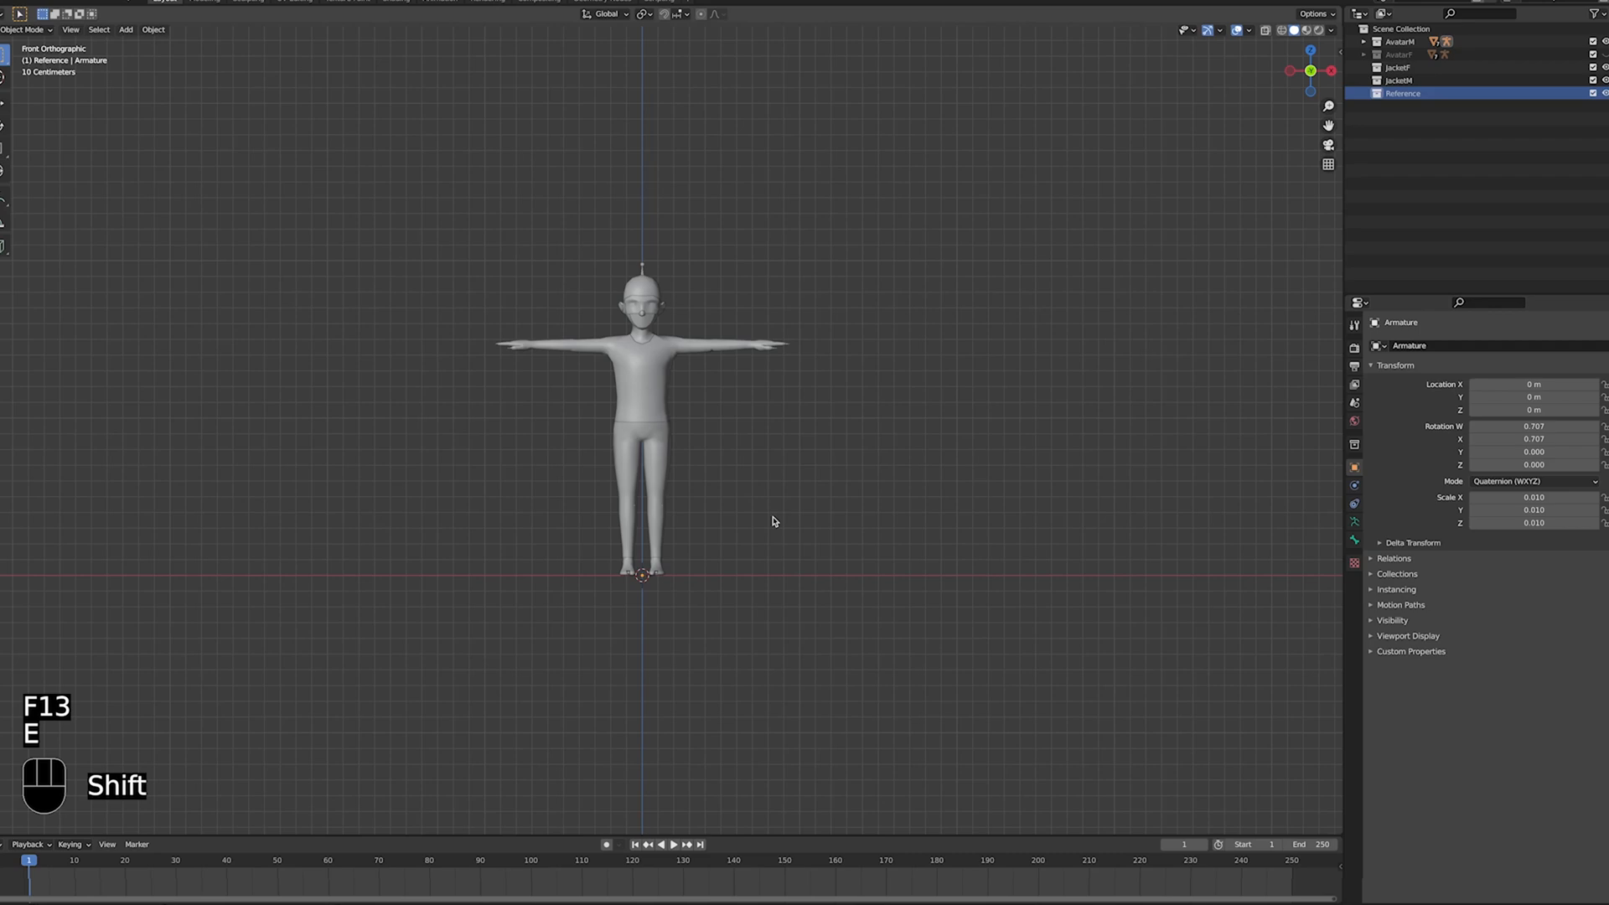
# Step: Add a reference image object to the Reference collection
pyautogui.hotkey('shift', 'a')
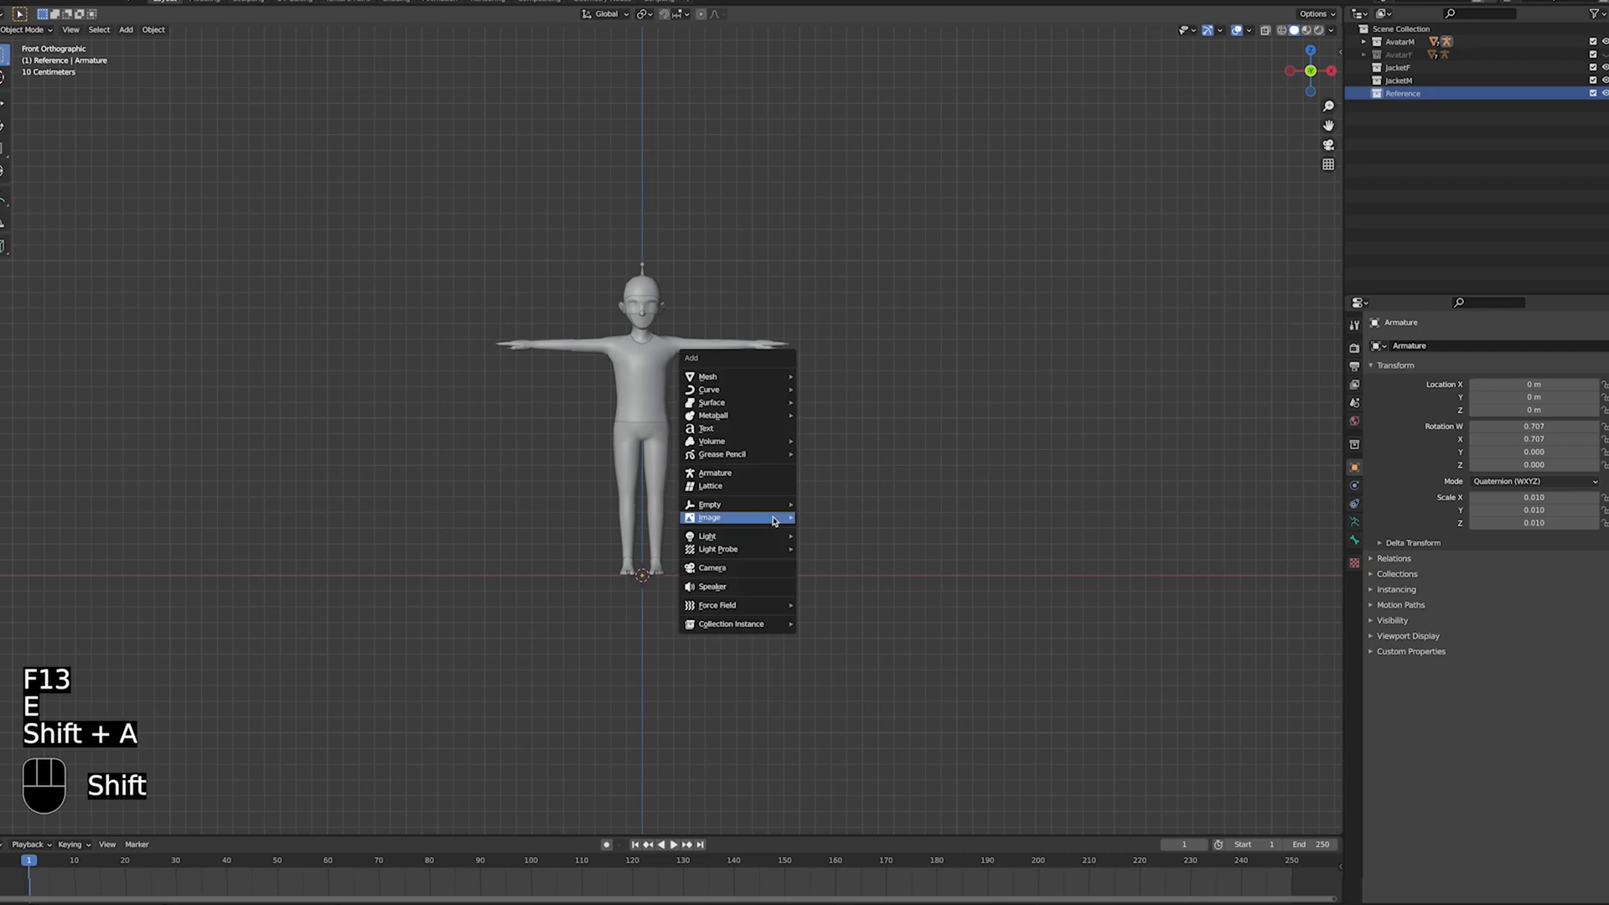
pyautogui.moveTo(773, 521)
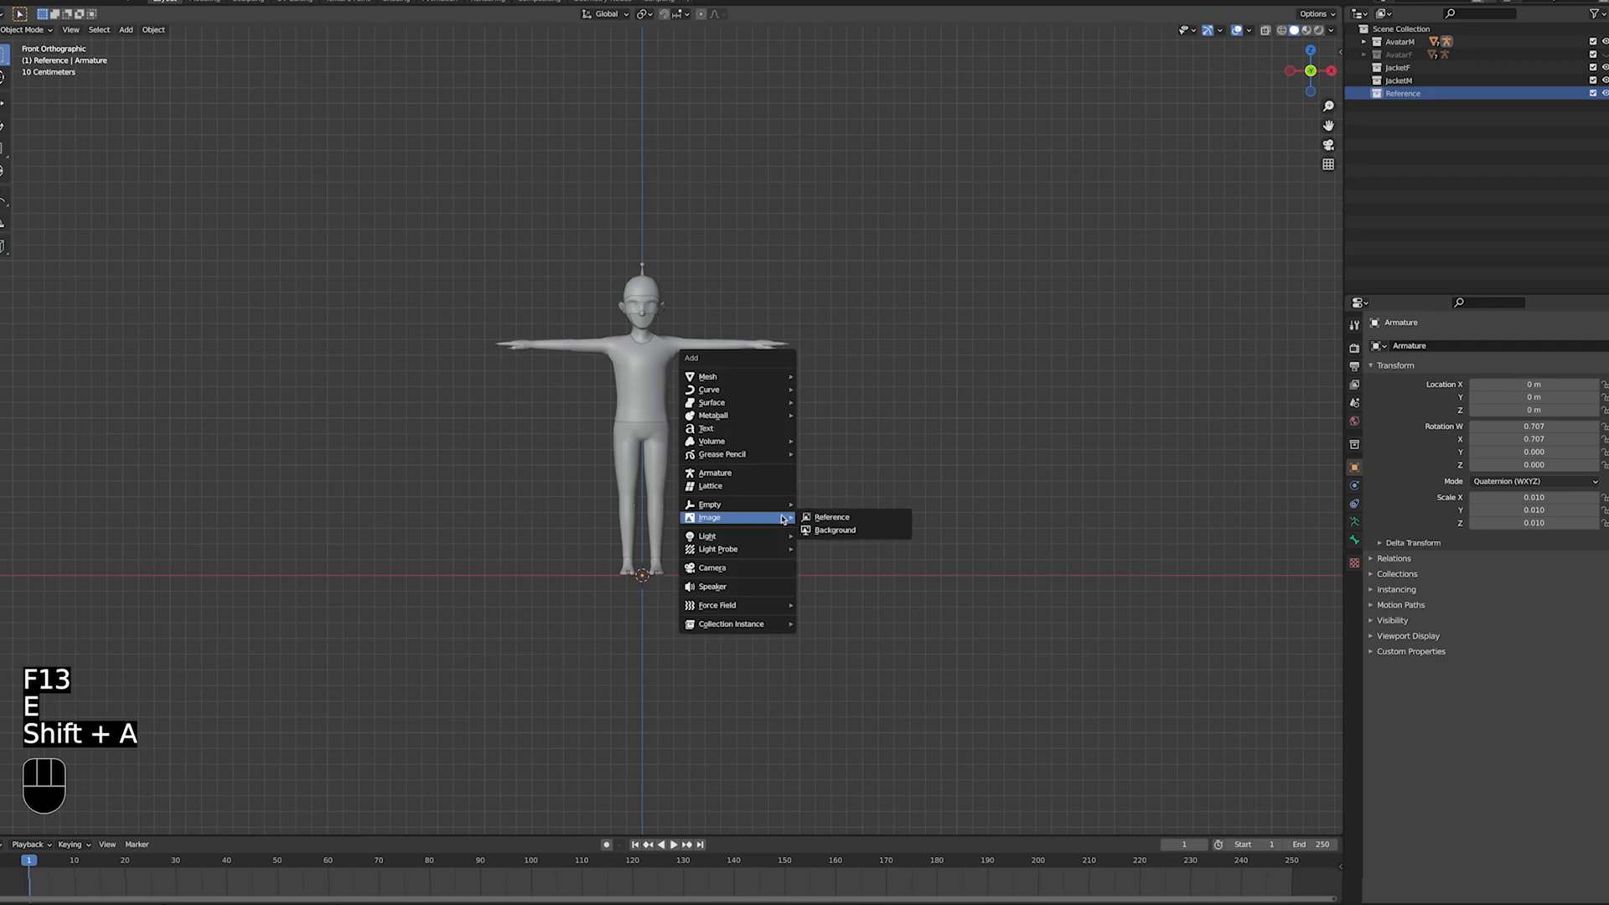
pyautogui.click(815, 520)
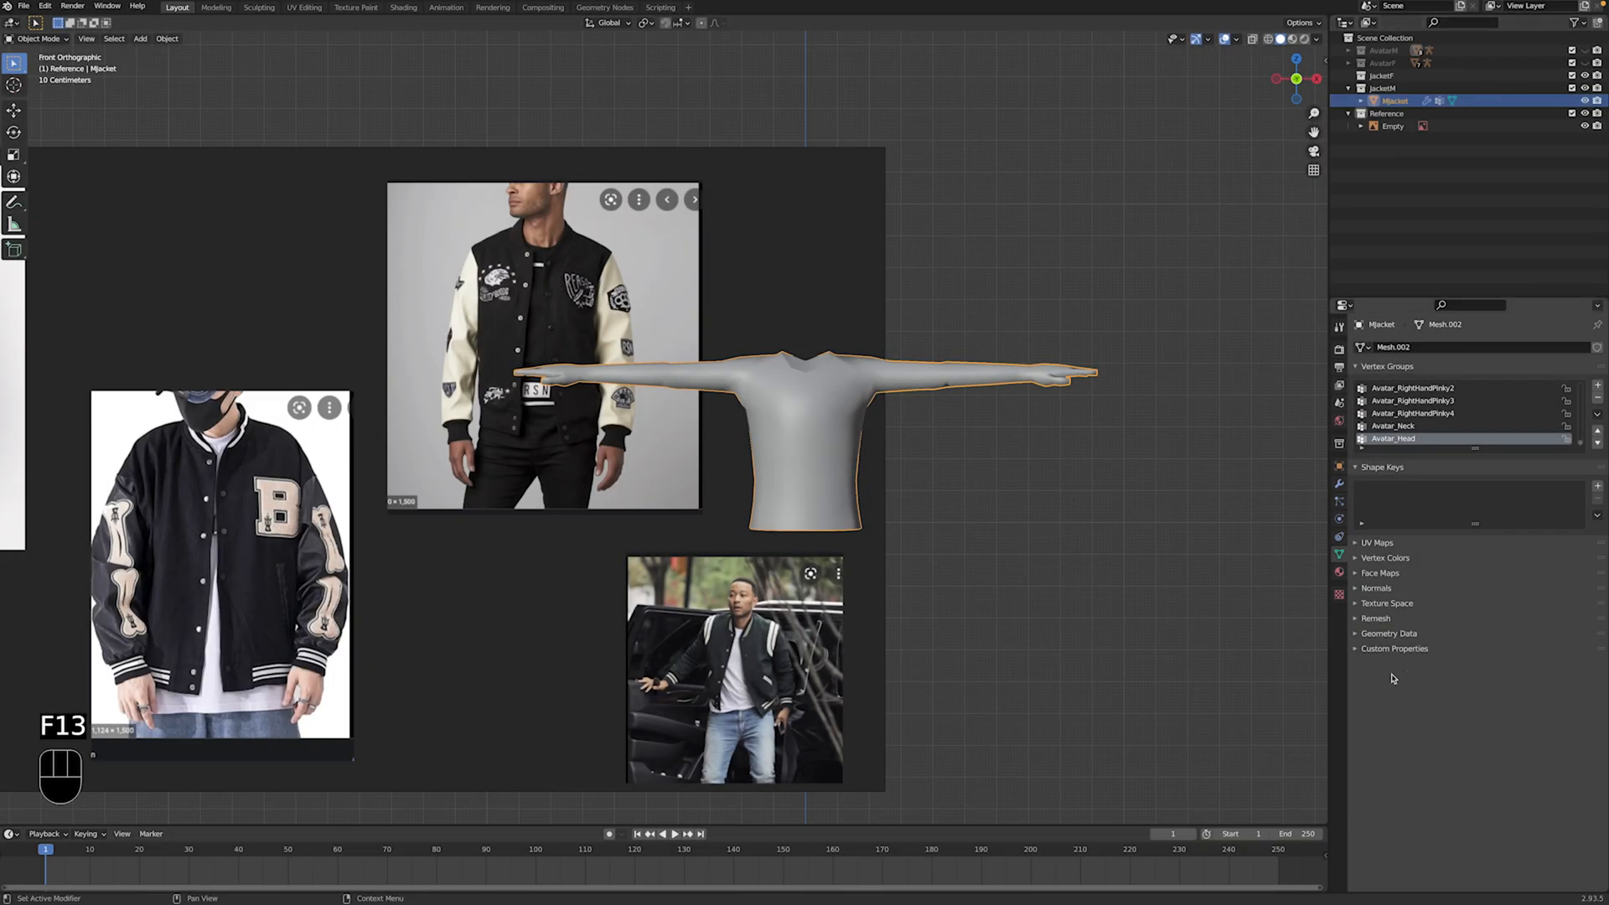
# Step: Clear the custom split normals data of the MJacket mesh
pyautogui.click(1386, 635)
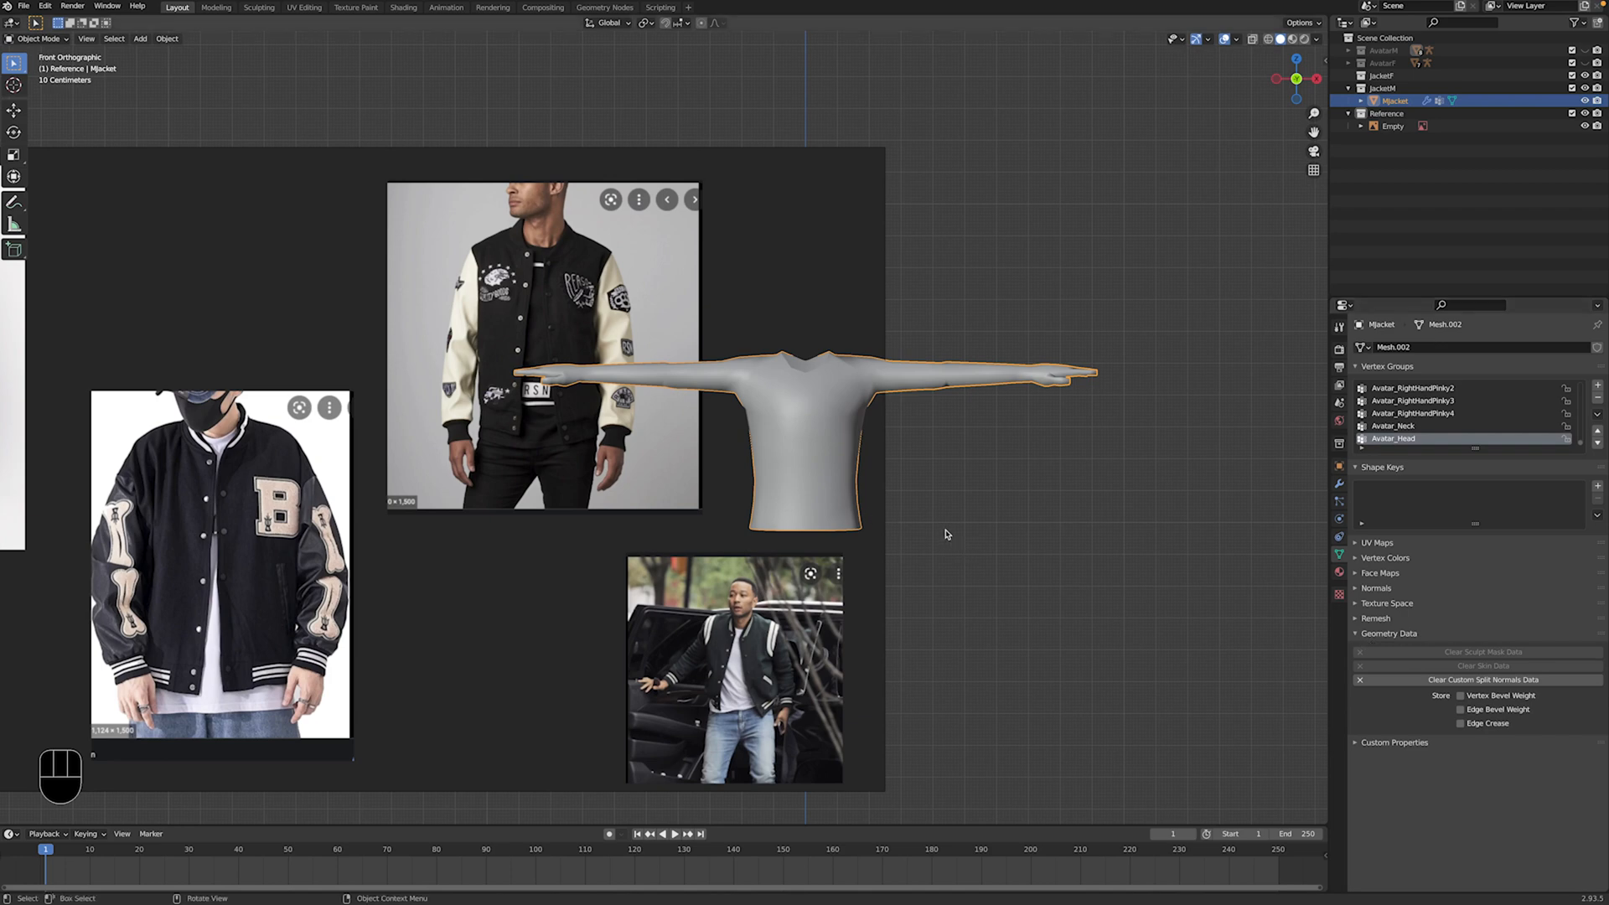
pyautogui.click(1360, 683)
# Step: Merge all vertices of the MJacket mesh by distance and convert its triangles to quads
pyautogui.press('Tab')
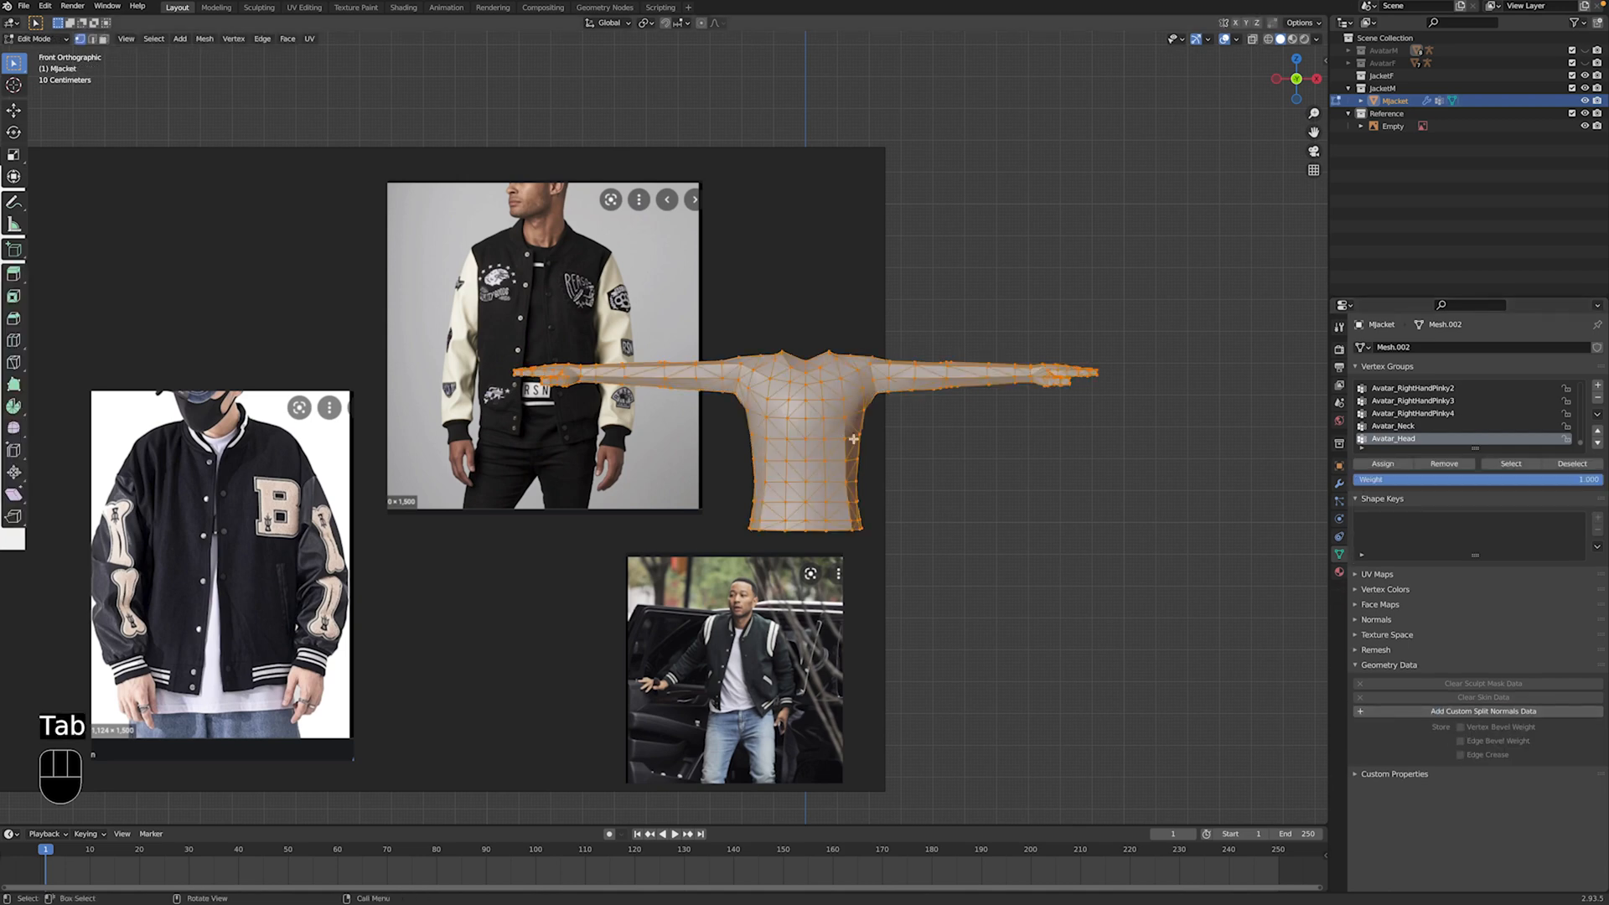
pyautogui.click(207, 40)
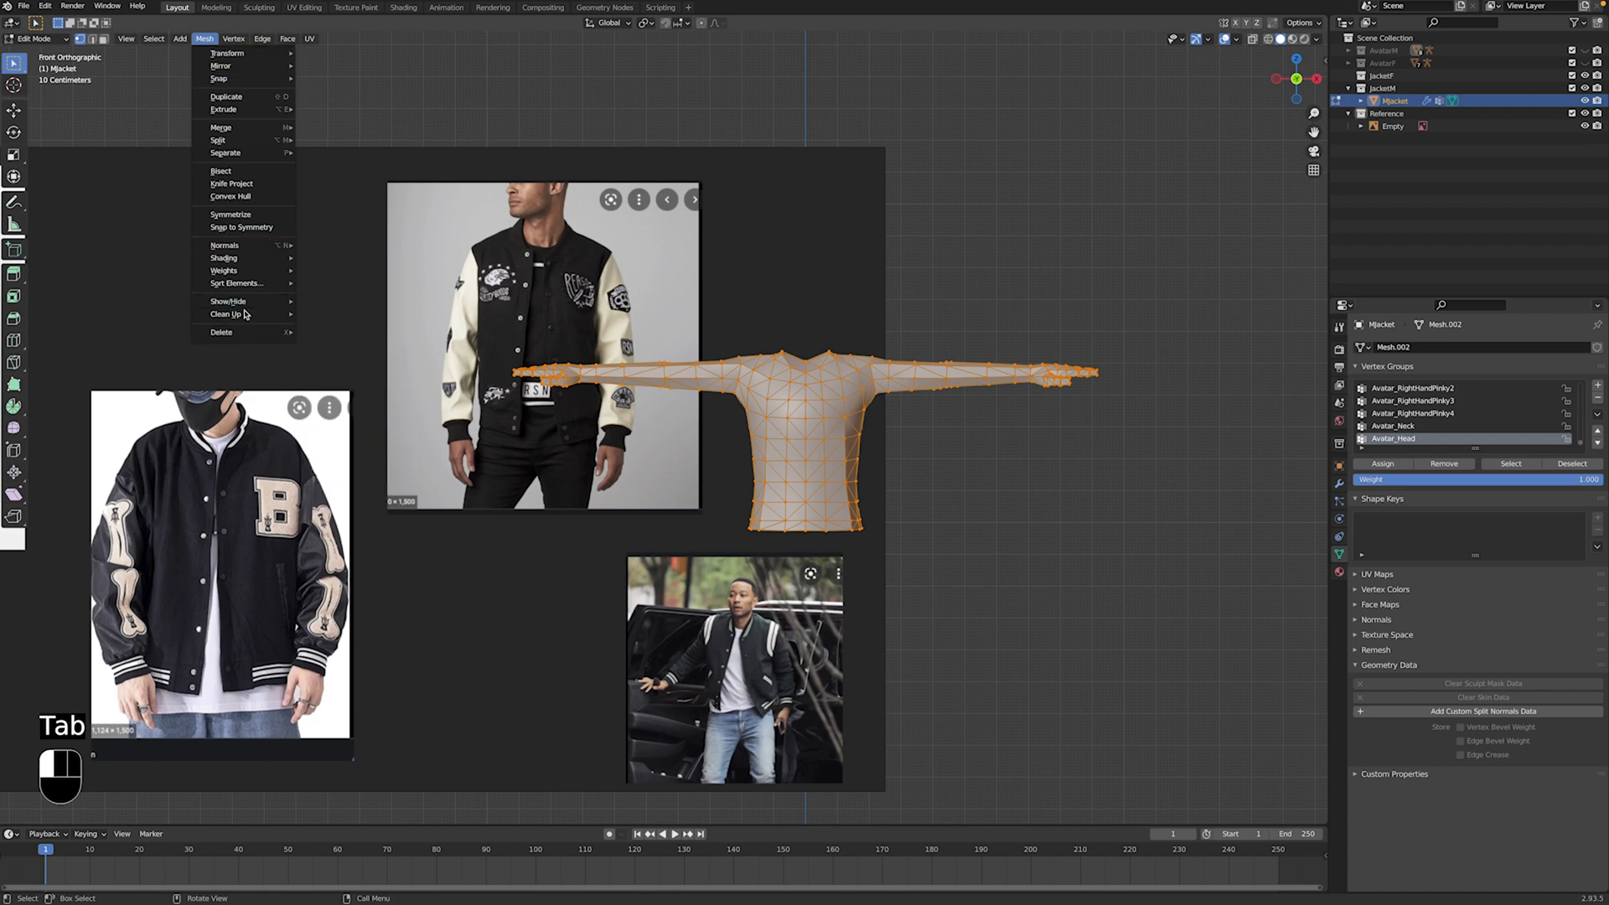
pyautogui.moveTo(243, 314)
pyautogui.click(434, 423)
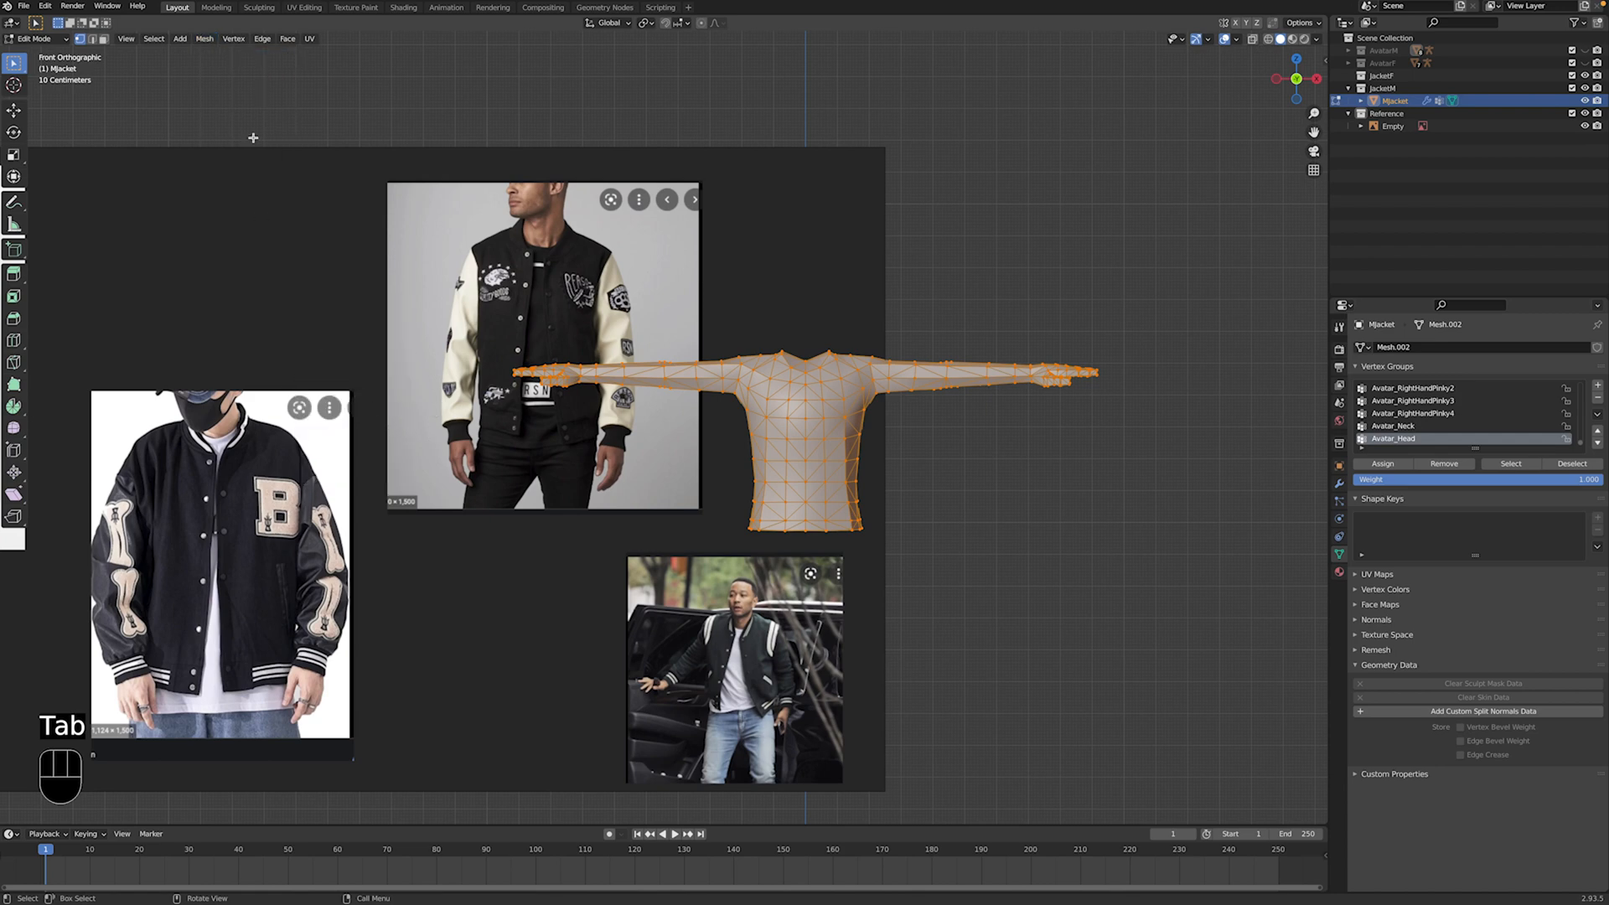
pyautogui.click(204, 39)
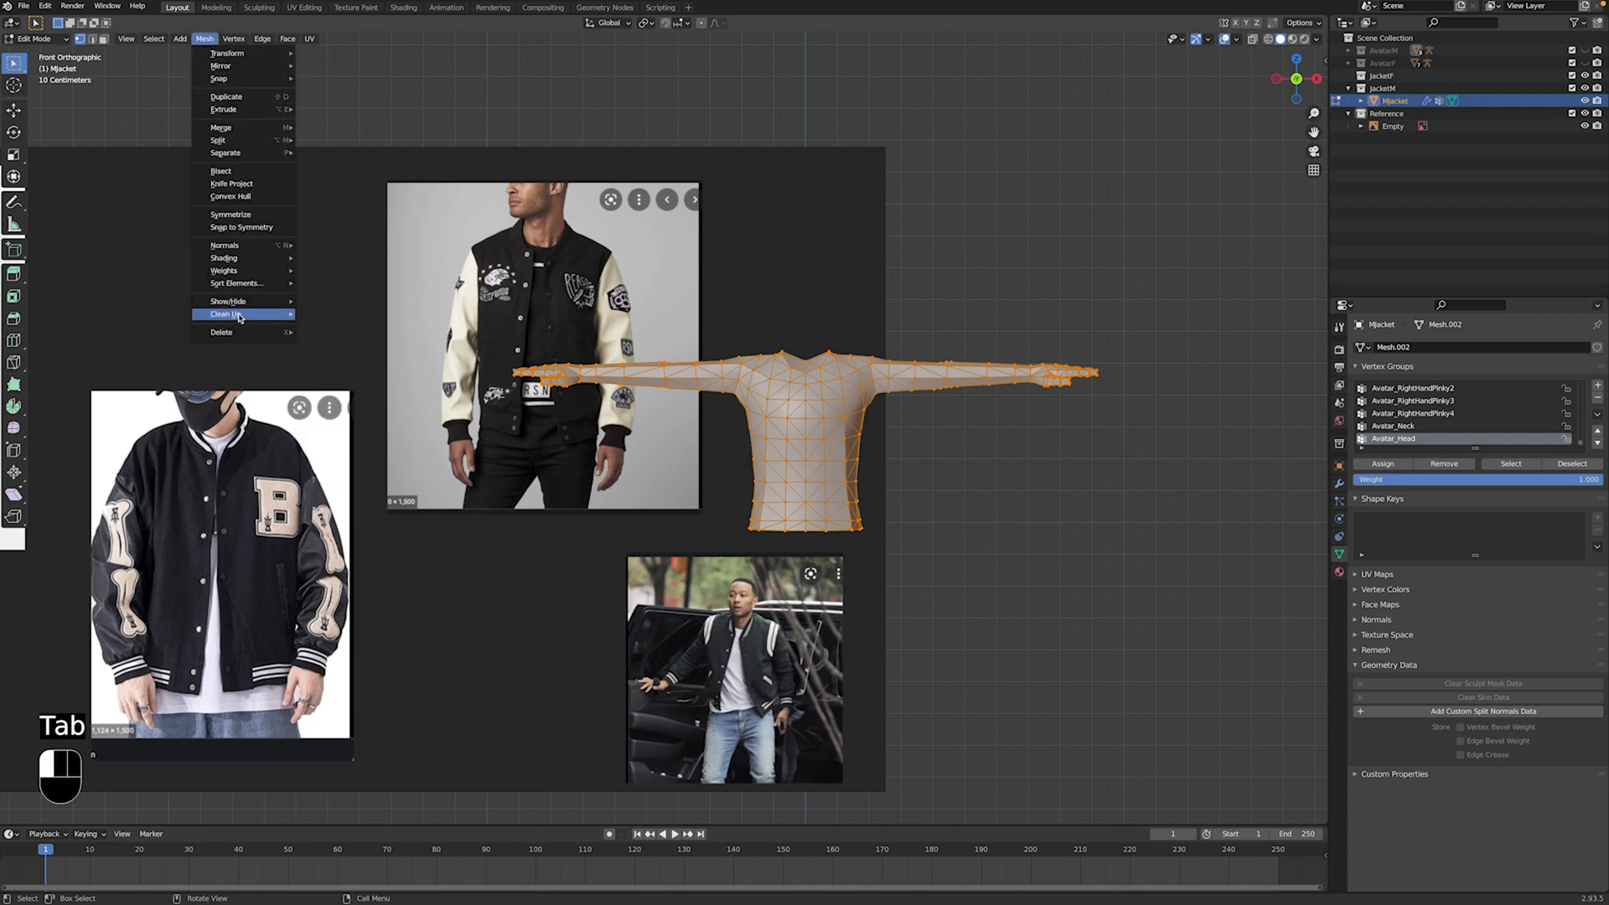
pyautogui.moveTo(239, 317)
pyautogui.click(337, 417)
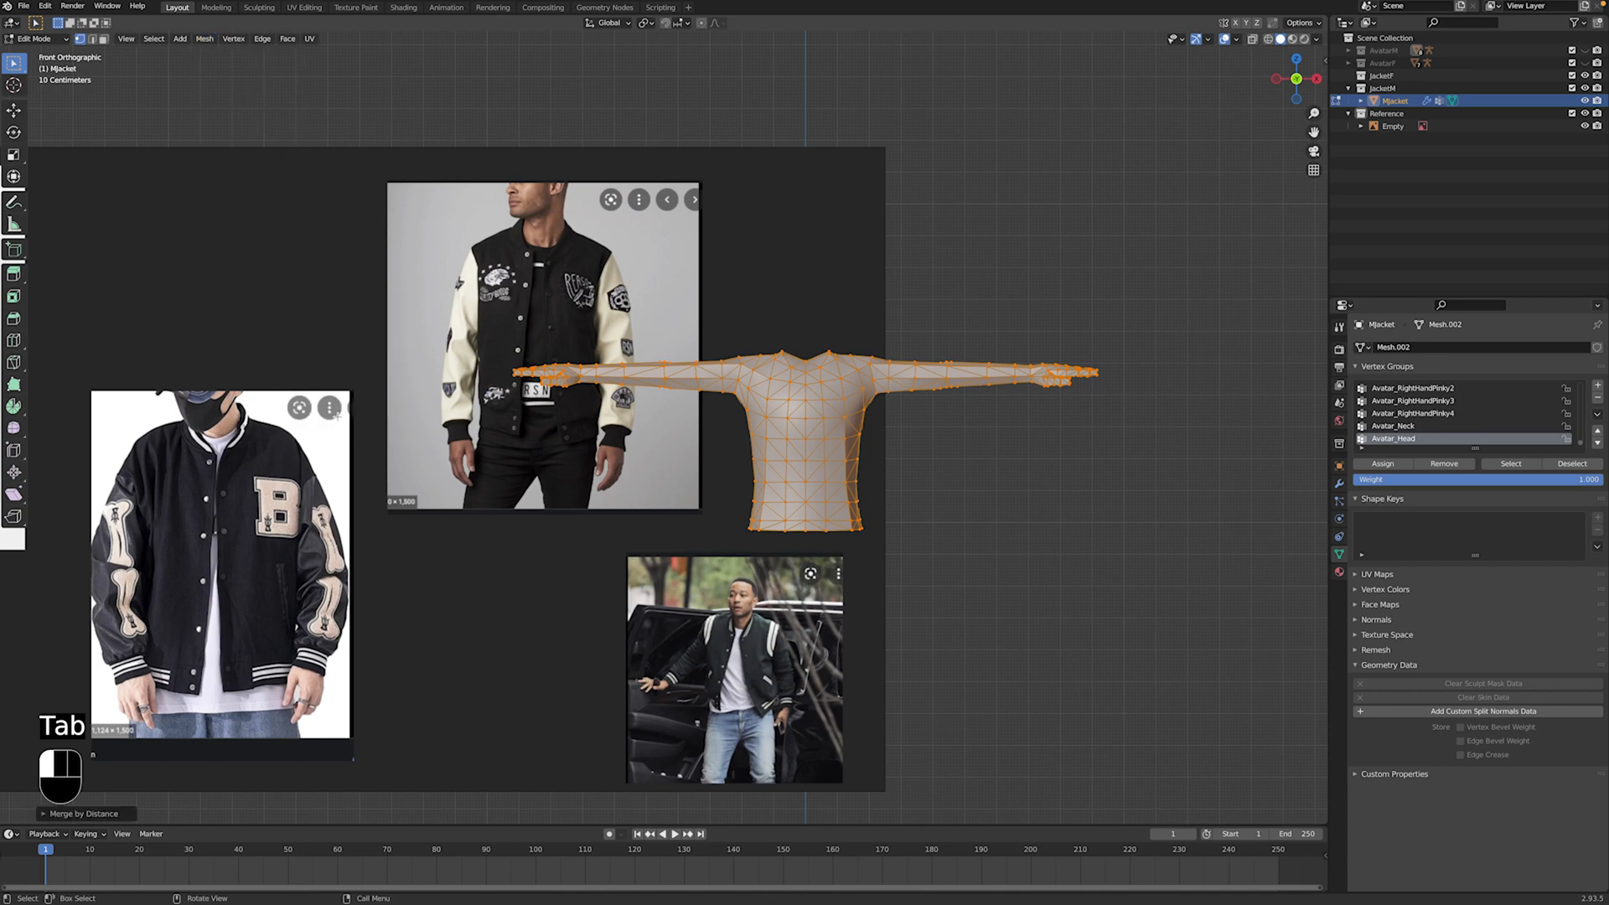
pyautogui.hotkey('alt', 'j')
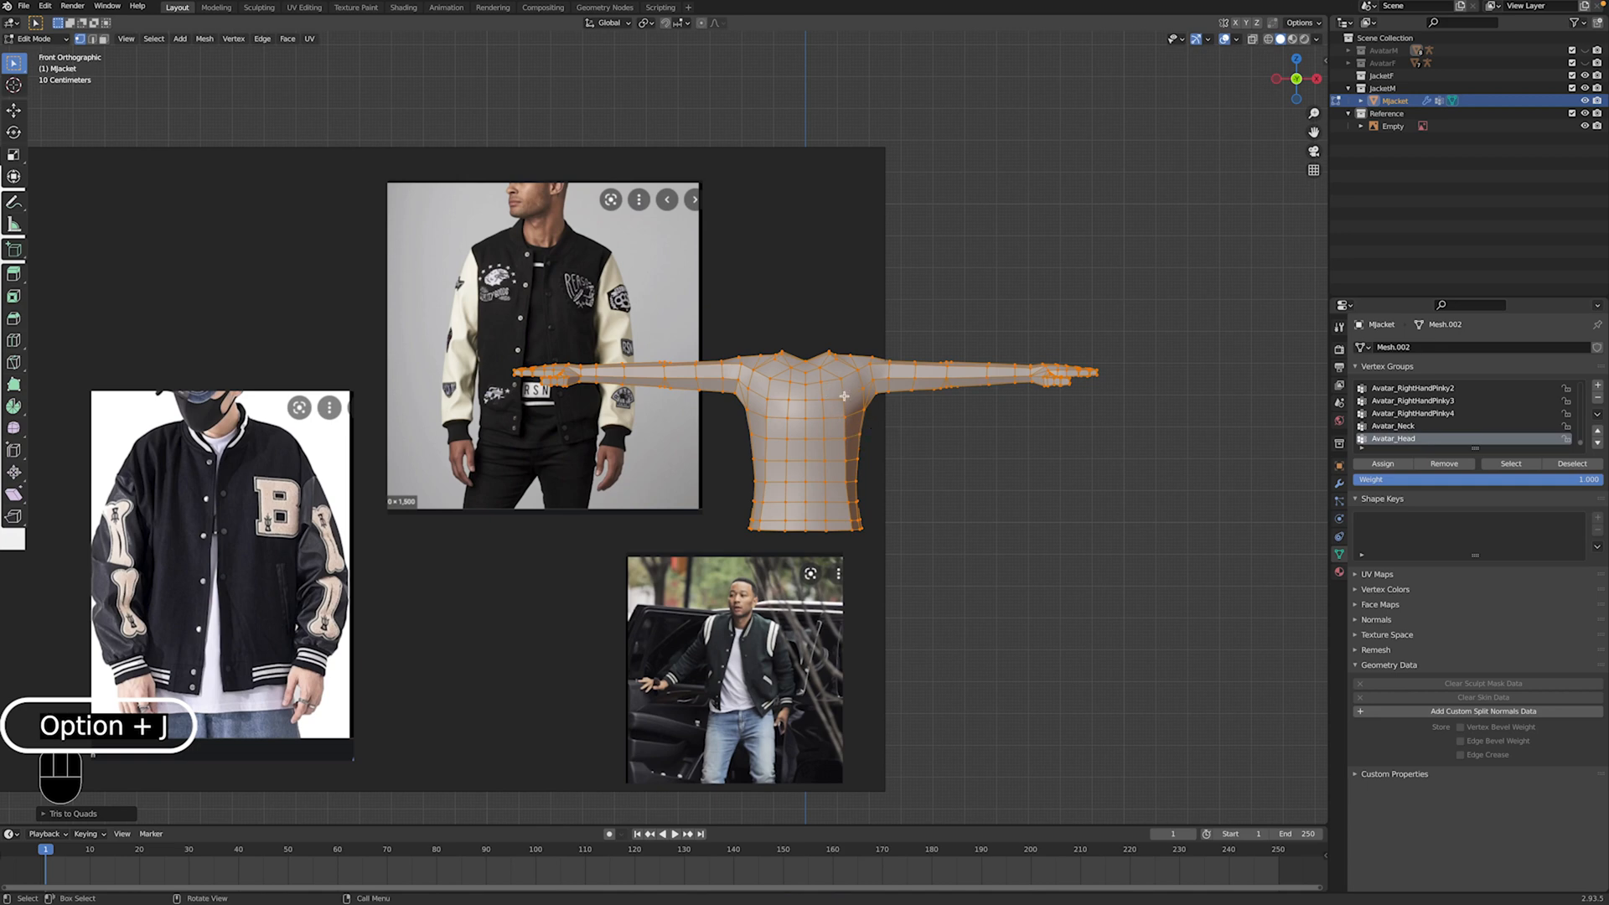
# Step: Delete the vertices of the jacket's positive-X half, front and back, keeping the centre-line vertices
pyautogui.hotkey('alt', 'z')
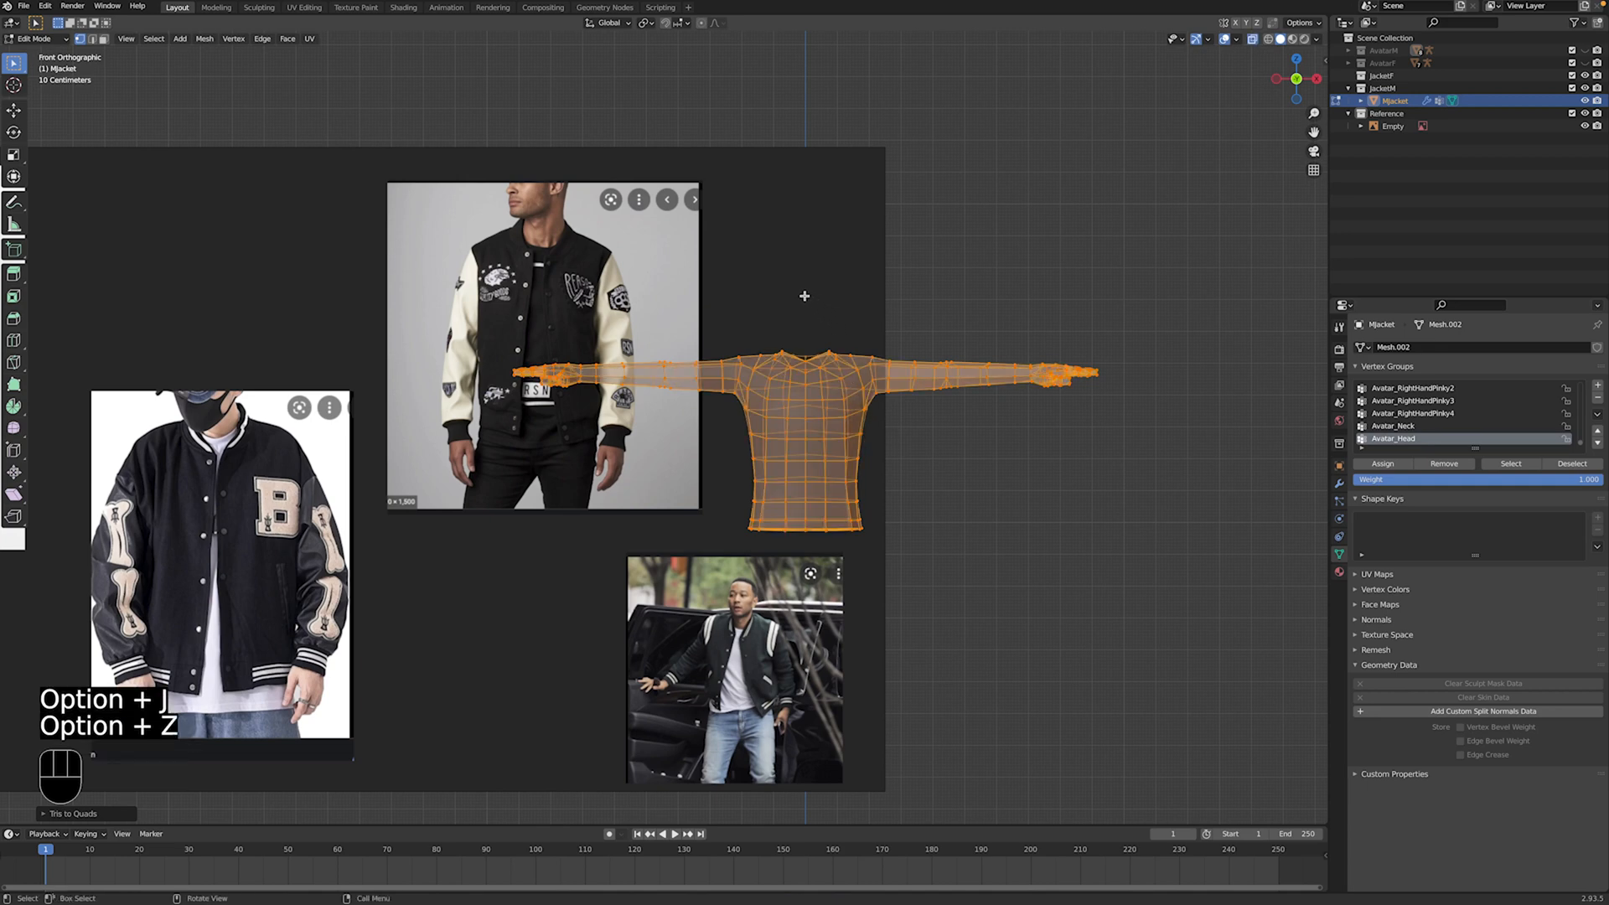
pyautogui.moveTo(805, 295); pyautogui.dragTo(1211, 587)
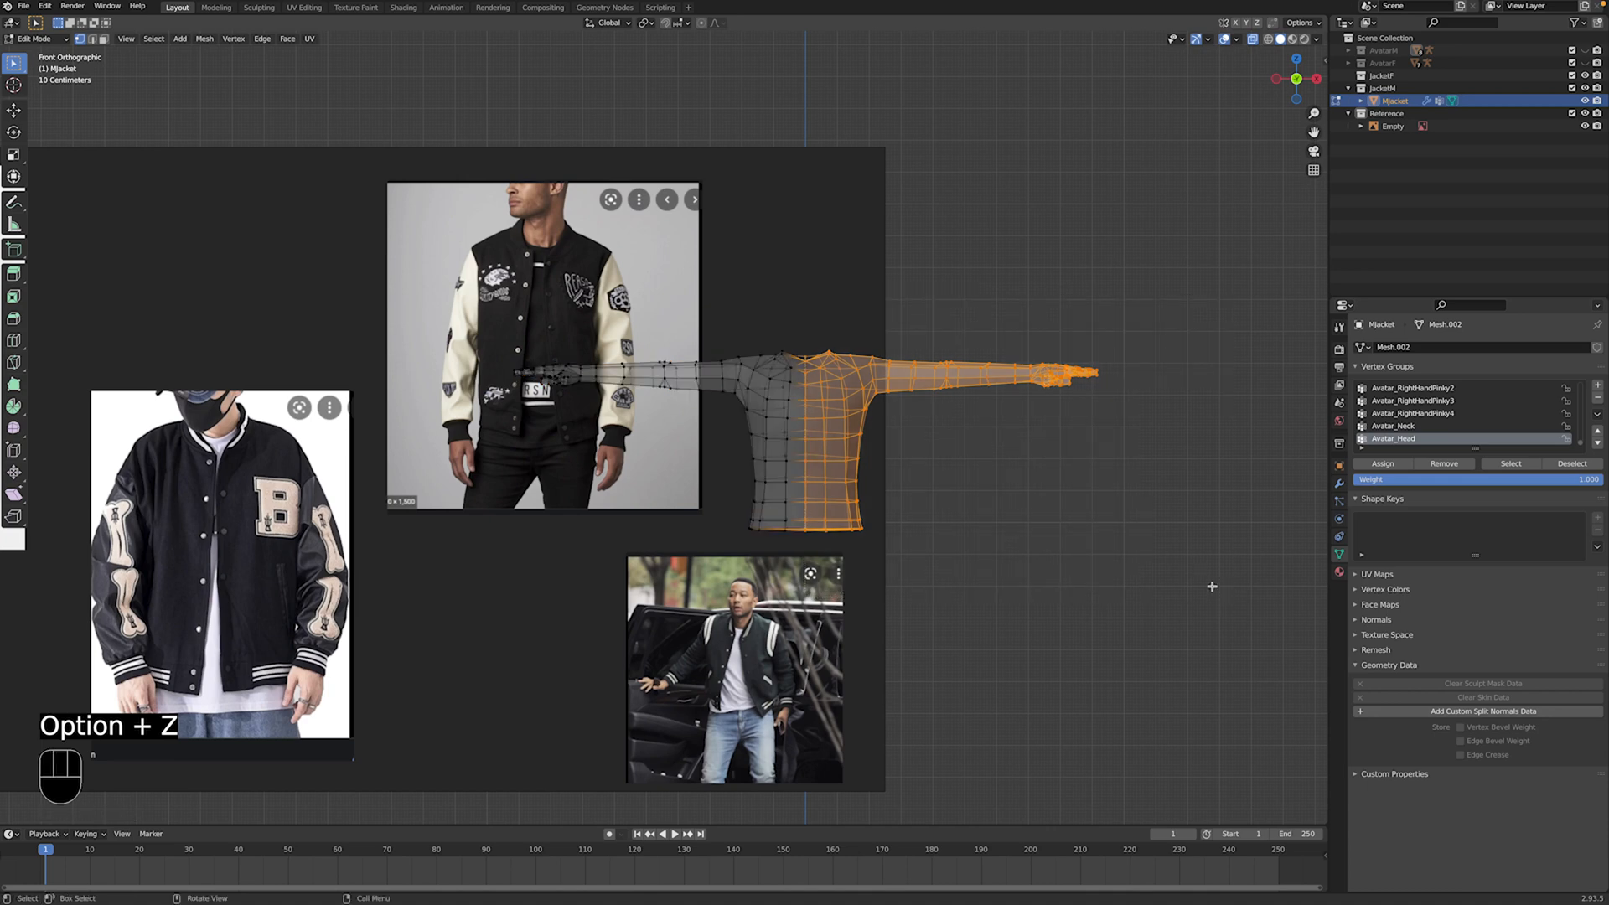
pyautogui.keyDown('ctrl'); pyautogui.moveTo(754, 306); pyautogui.dragTo(807, 611); pyautogui.keyUp('ctrl')
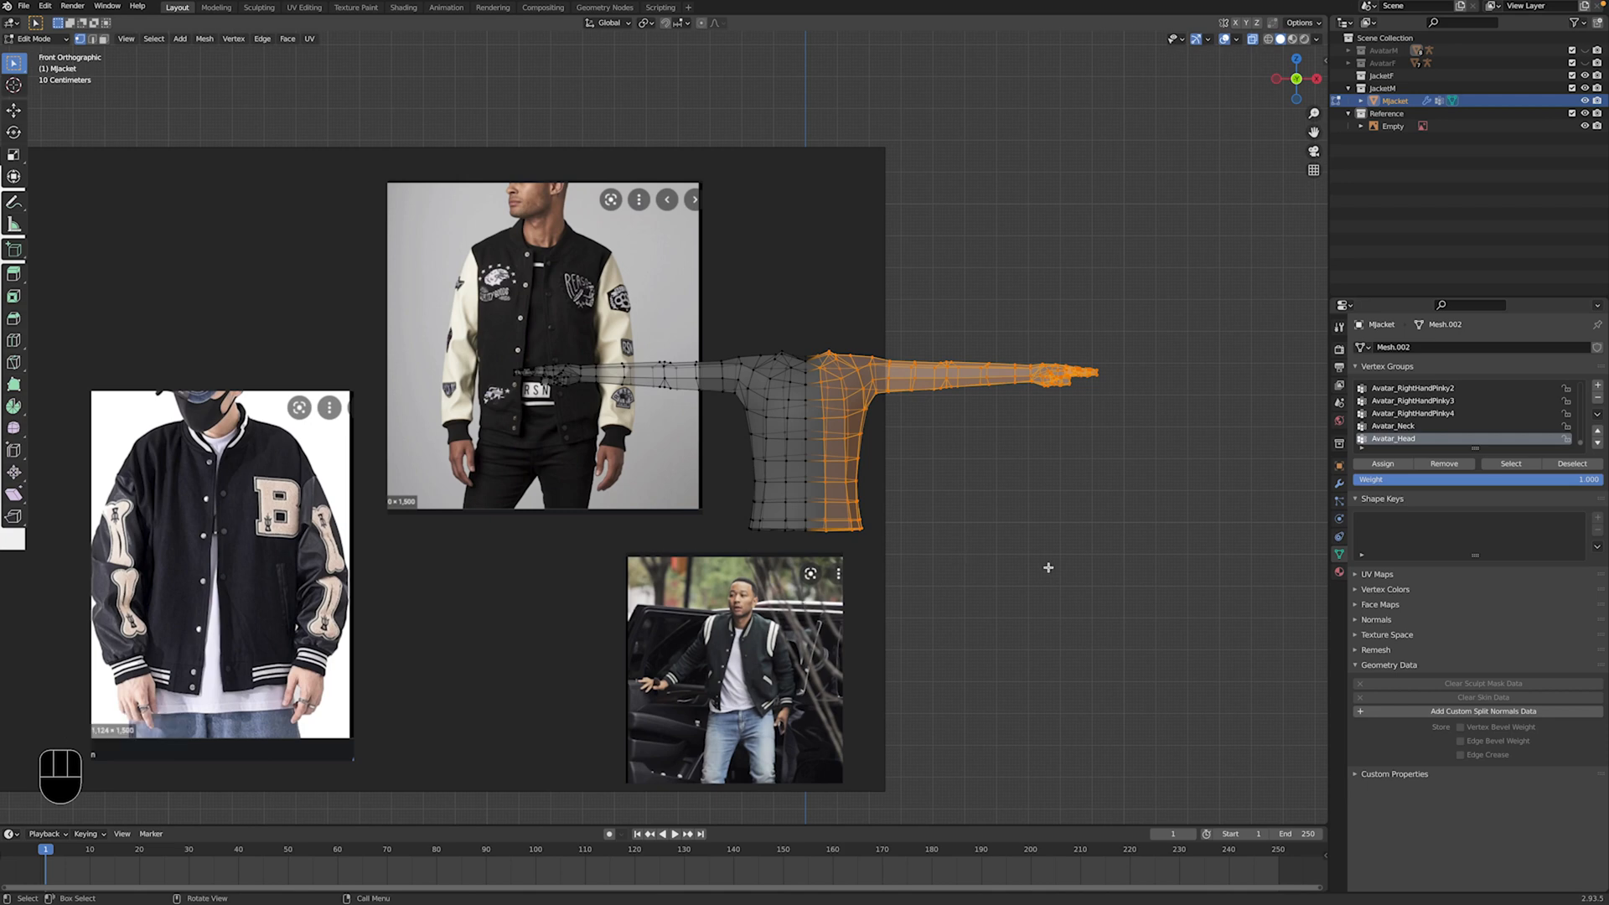
pyautogui.hotkey('alt', 'z')
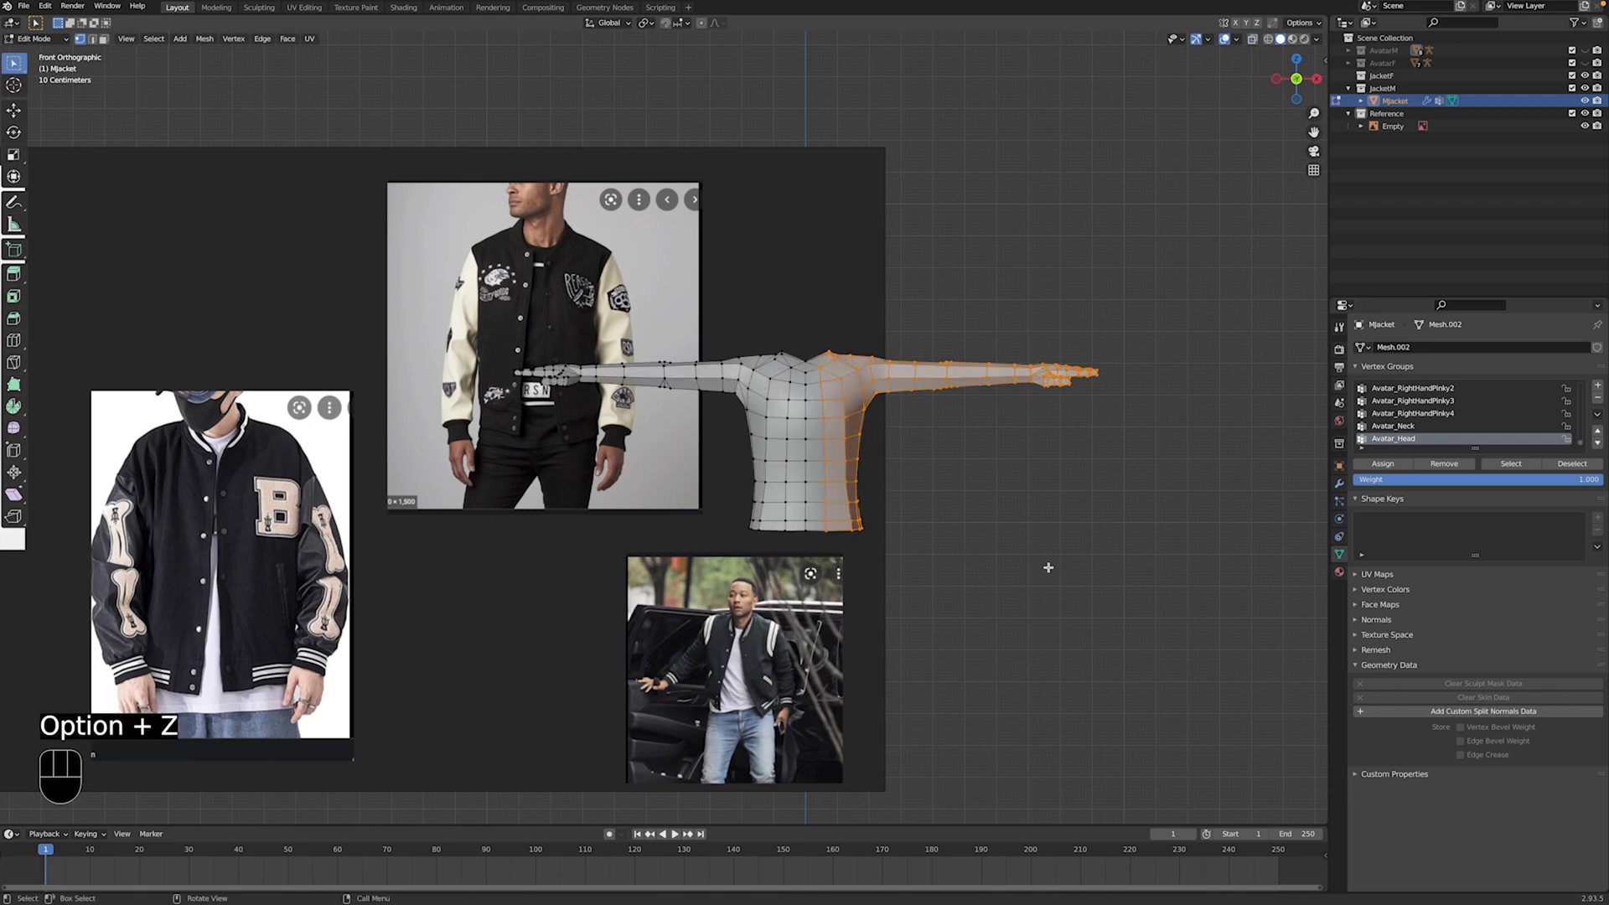
pyautogui.press('x')
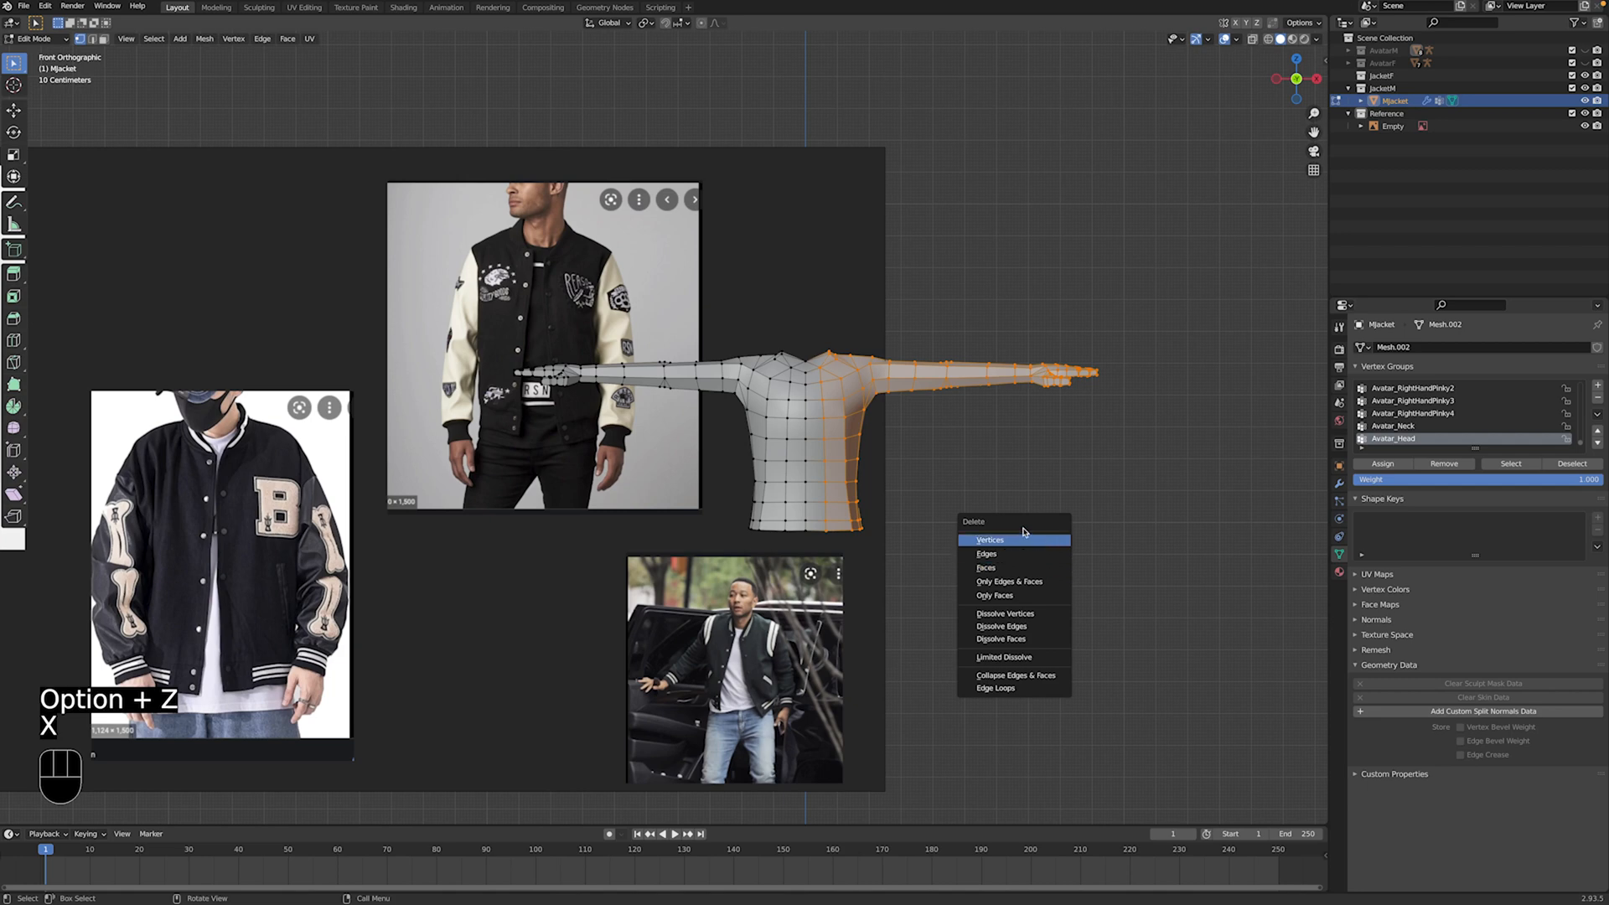
pyautogui.click(1021, 539)
# Step: Add a Mirror modifier on the X axis to the remaining half of the MJacket mesh
pyautogui.press('Tab')
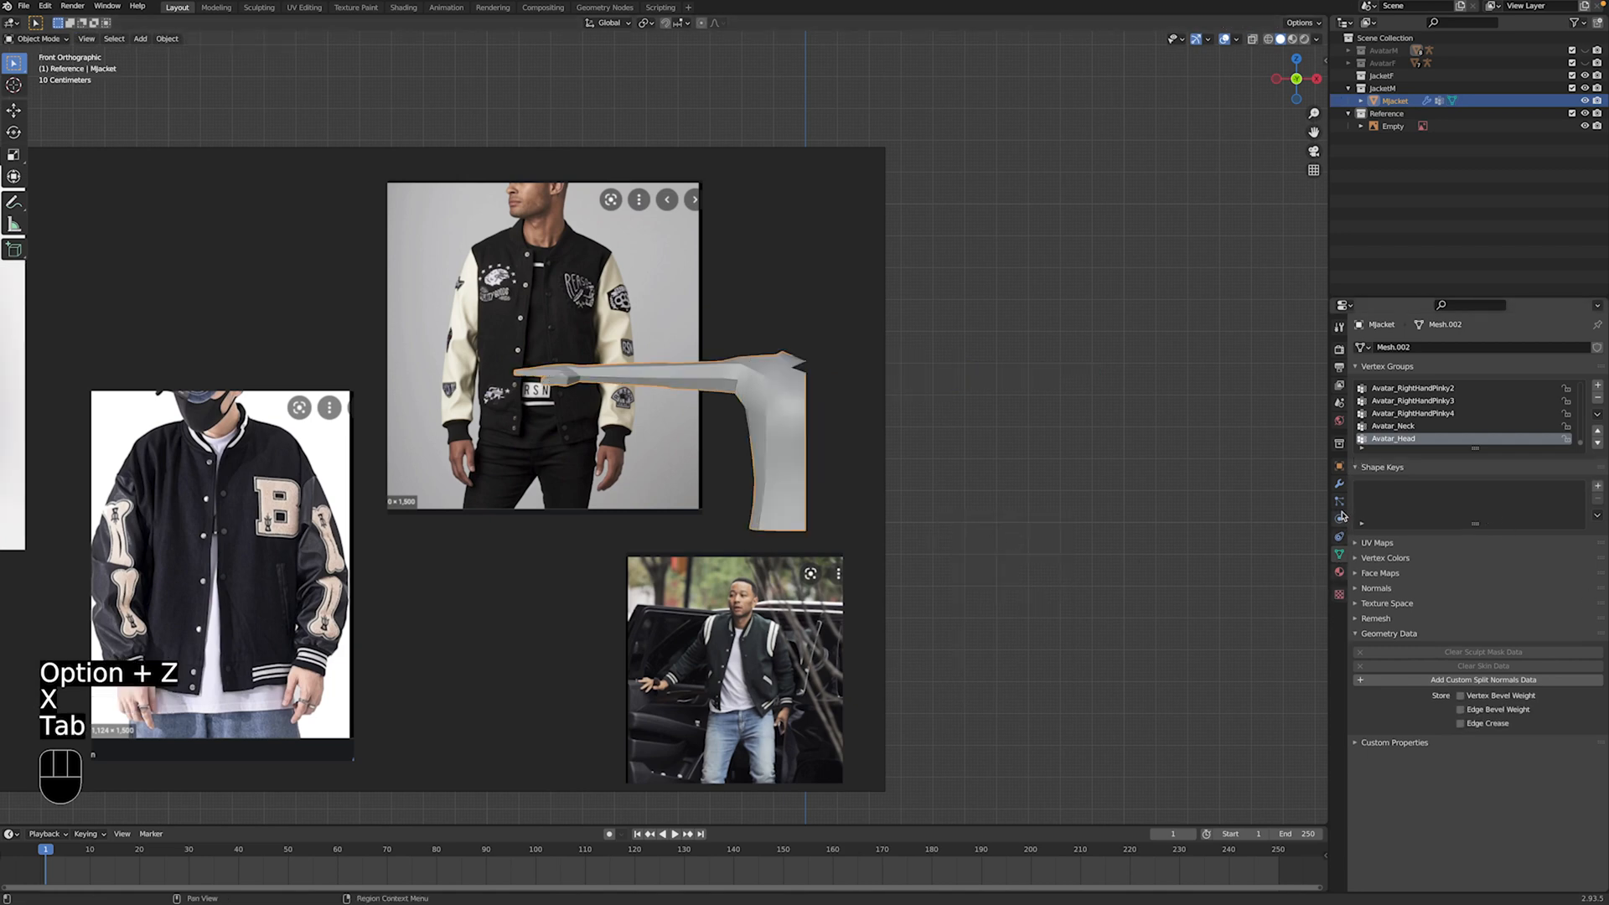
pyautogui.click(1340, 483)
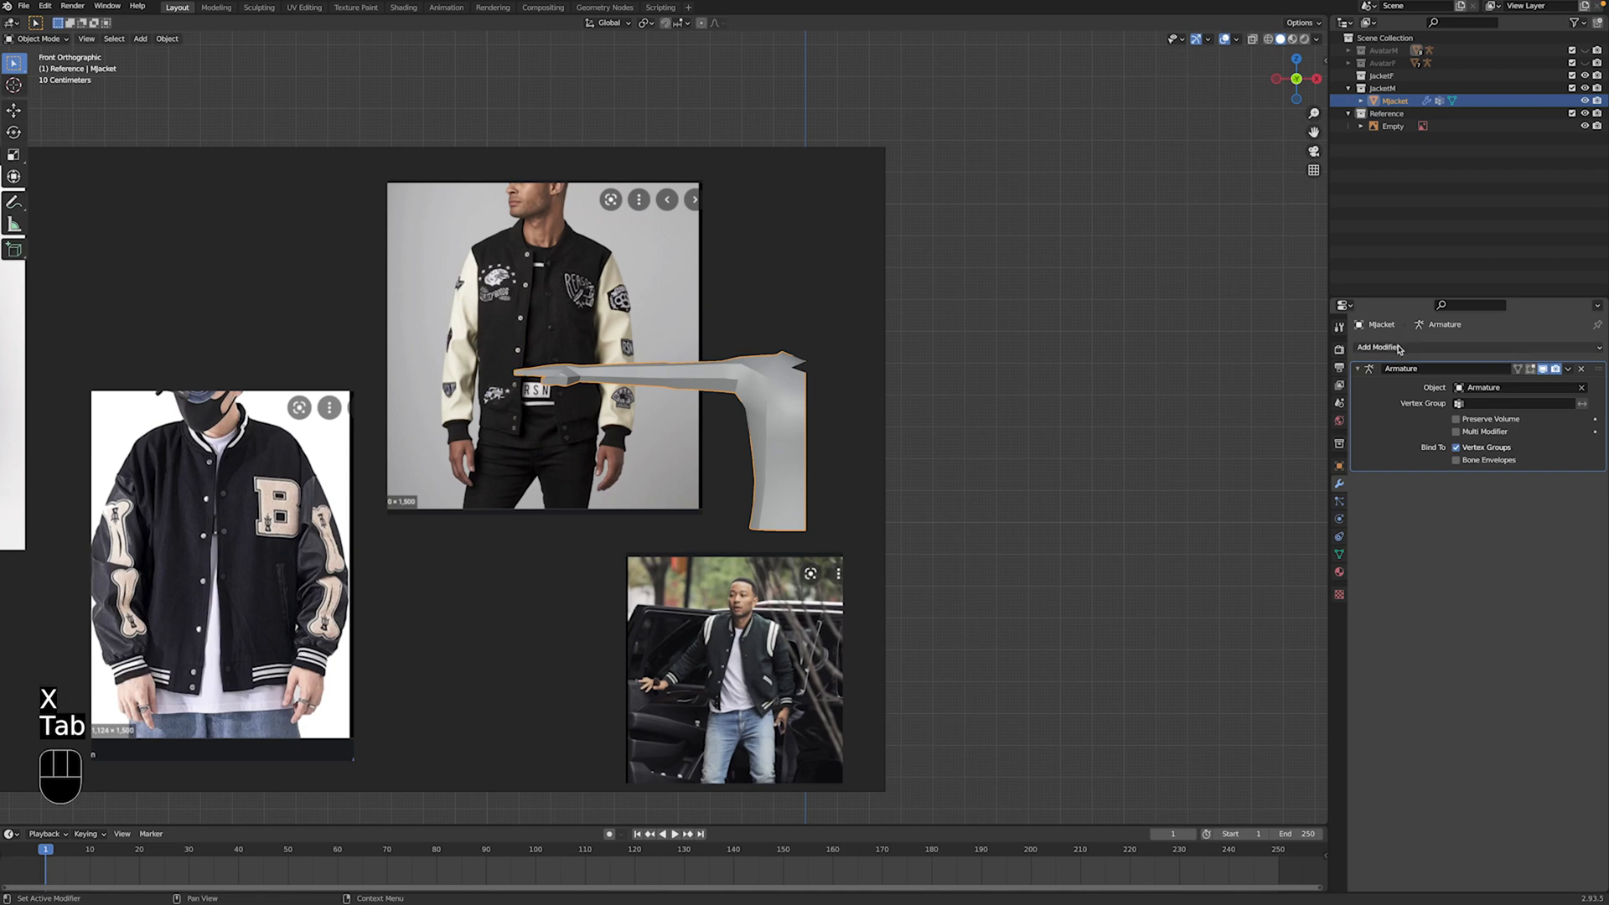
pyautogui.click(1398, 349)
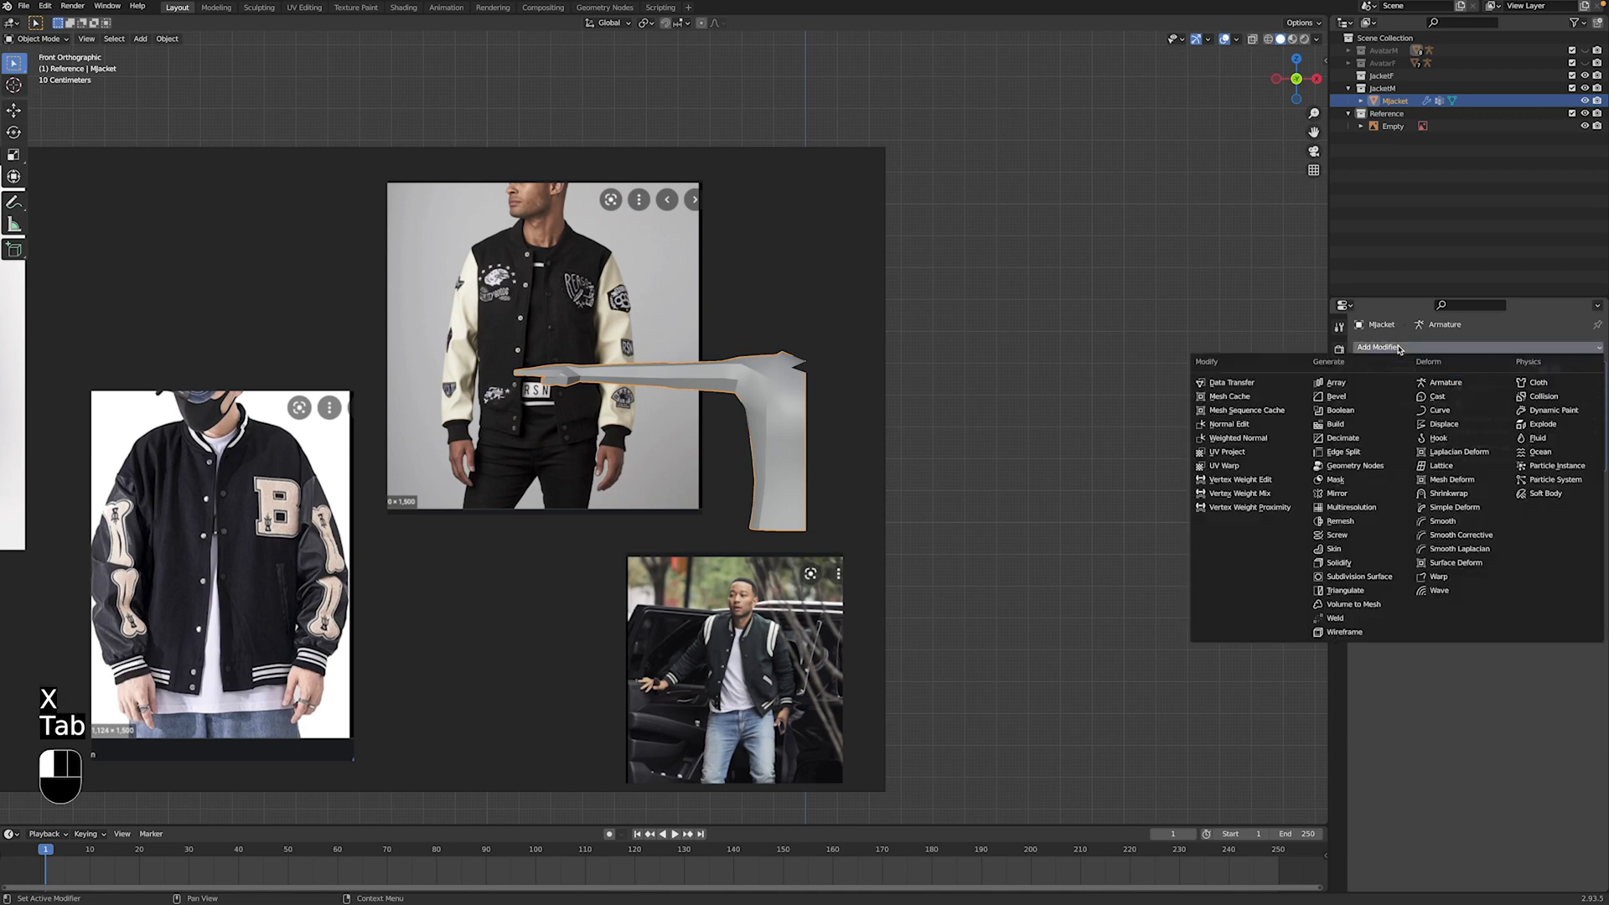
pyautogui.click(1336, 494)
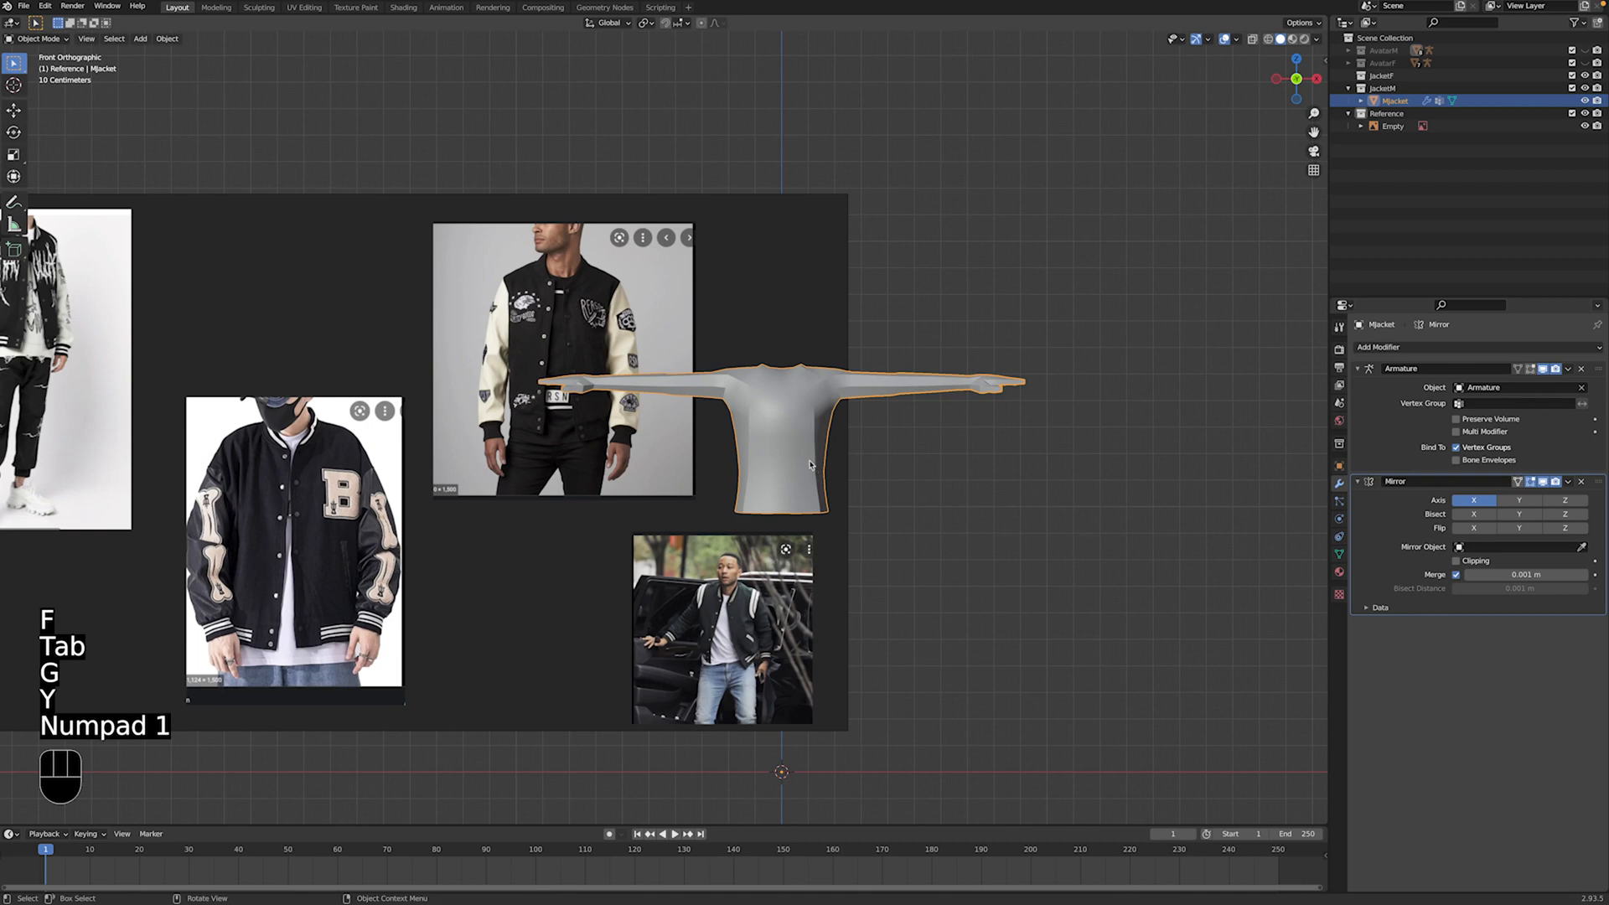
# Step: Move the reference image back along Y to about 0.82 m, then select the jacket mesh in front view
pyautogui.scroll(-2, 770, 576)
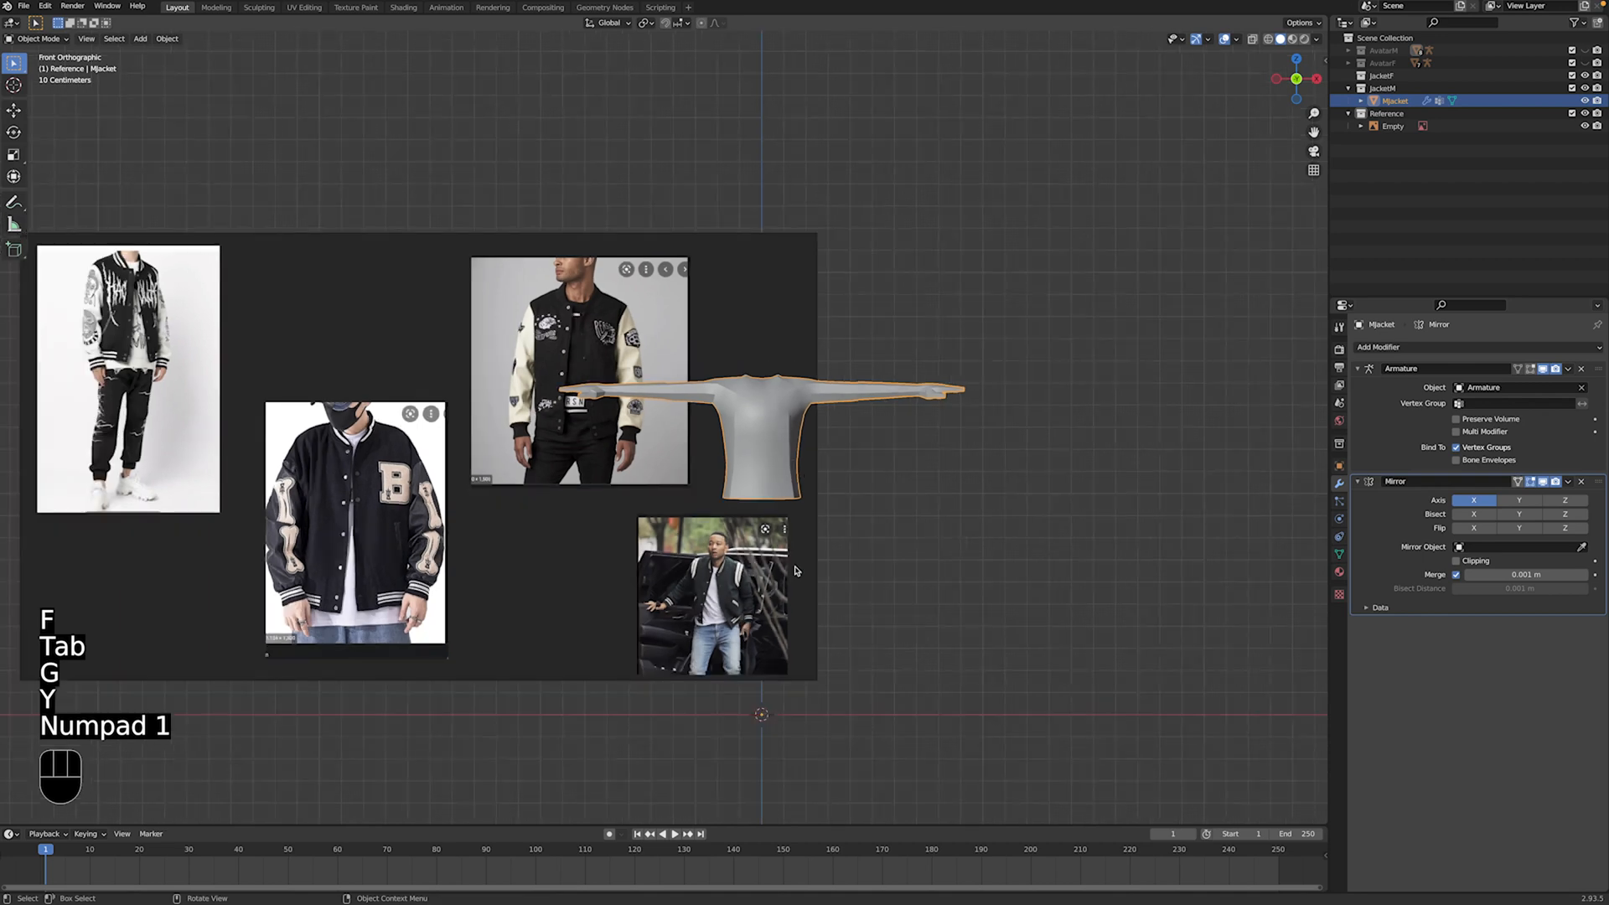
pyautogui.click(707, 596)
pyautogui.moveTo(707, 597); pyautogui.dragTo(705, 638, button='middle')
pyautogui.press('g')
pyautogui.press('y')
pyautogui.click(696, 640)
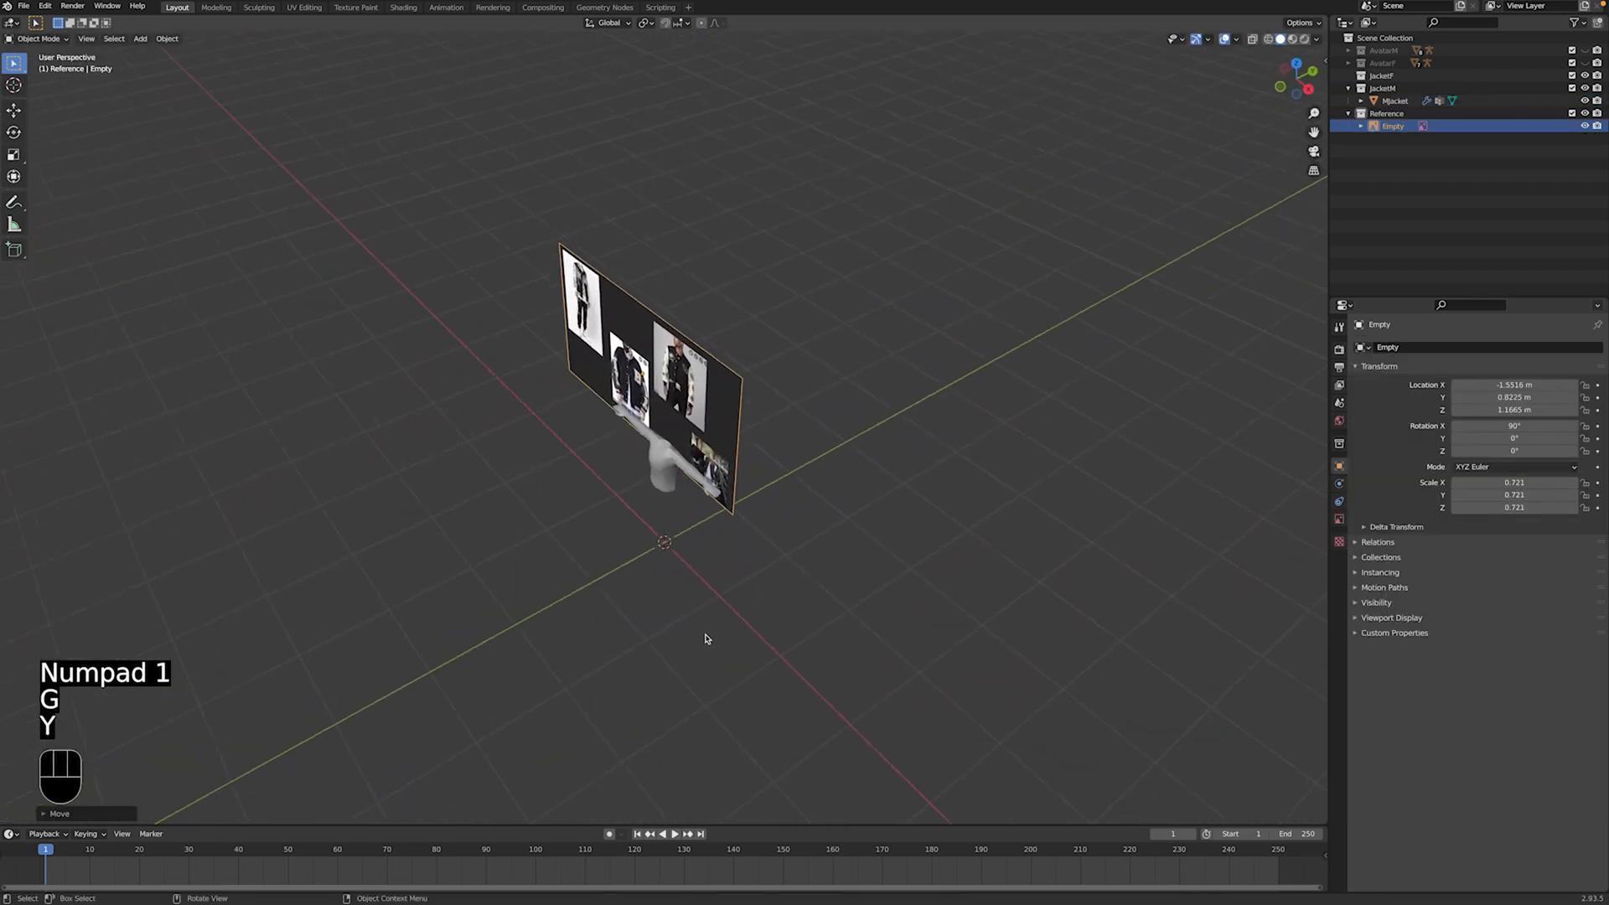
pyautogui.press('KP_1')
pyautogui.scroll(1, 737, 603)
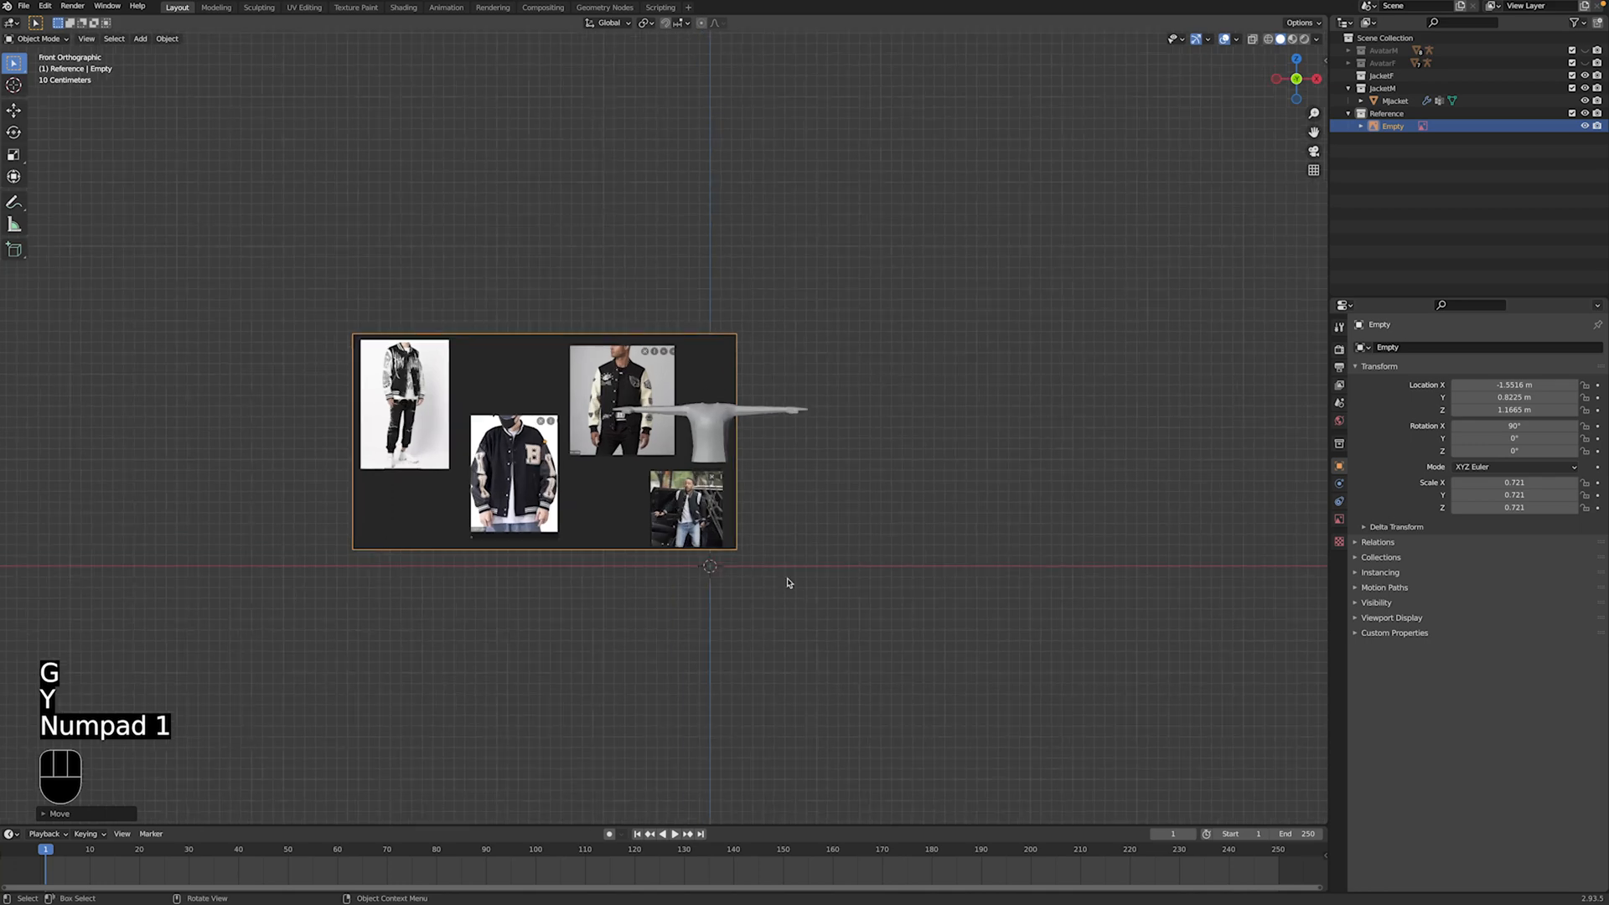
pyautogui.click(706, 442)
pyautogui.scroll(3, 706, 442)
pyautogui.moveTo(787, 496)
pyautogui.keyDown('shift'); pyautogui.mouseDown(button='middle')
pyautogui.moveTo(782, 534)
pyautogui.moveTo(763, 481)
pyautogui.mouseUp(button='middle'); pyautogui.keyUp('shift')
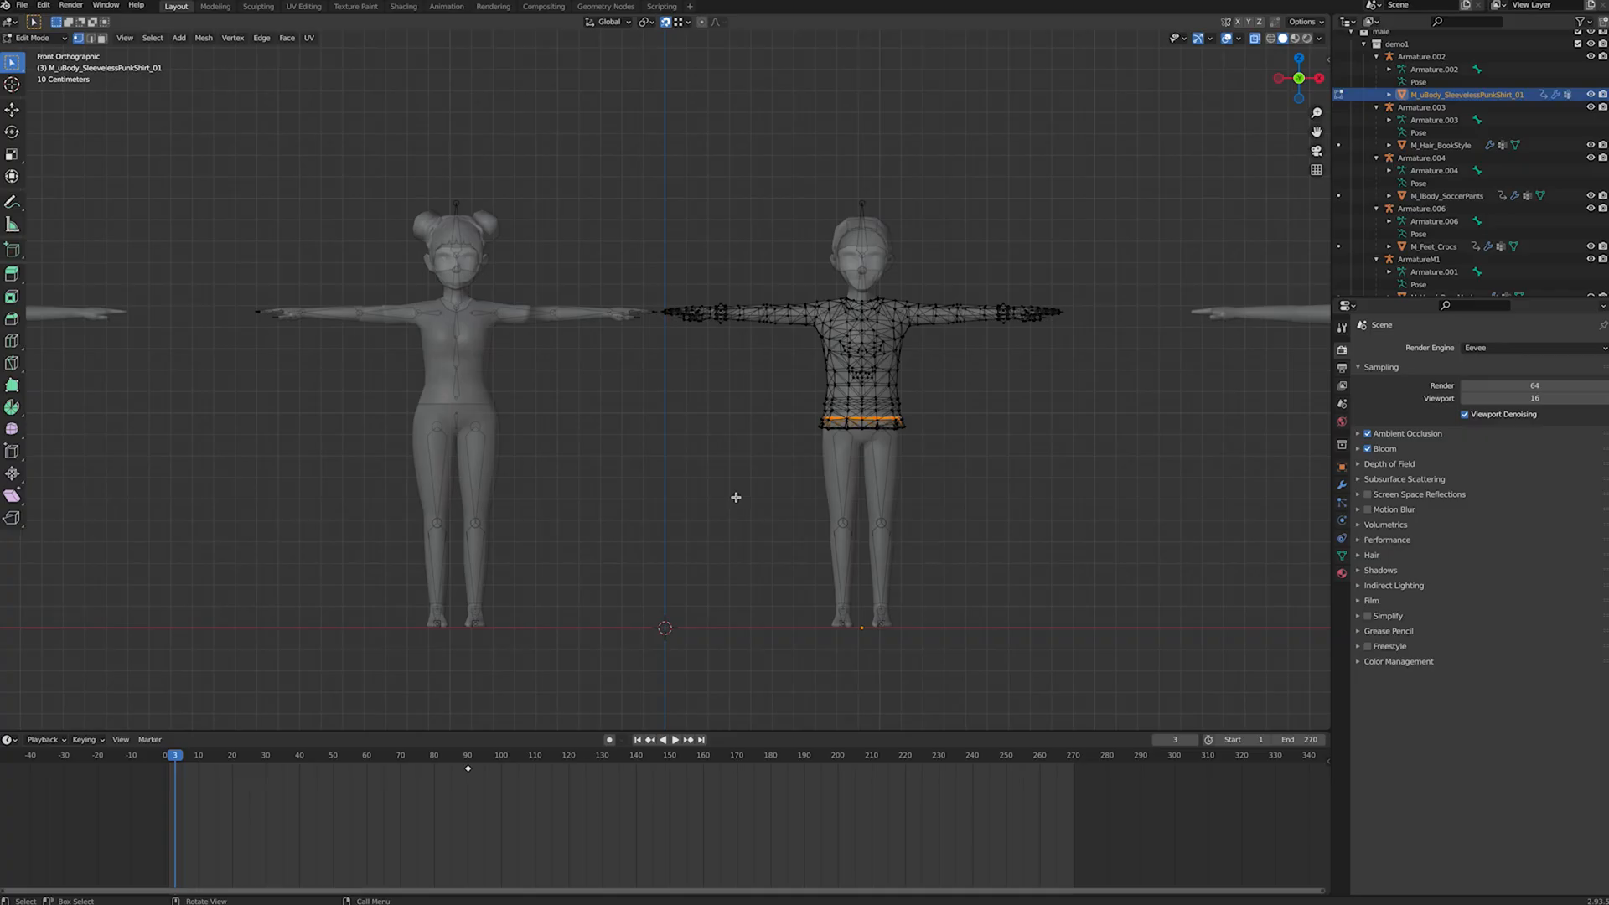
# Step: Examine the mesh topology of the male sleeveless punk shirt and the female bee T-shirt in the example avatars file
pyautogui.scroll(1, 736, 497)
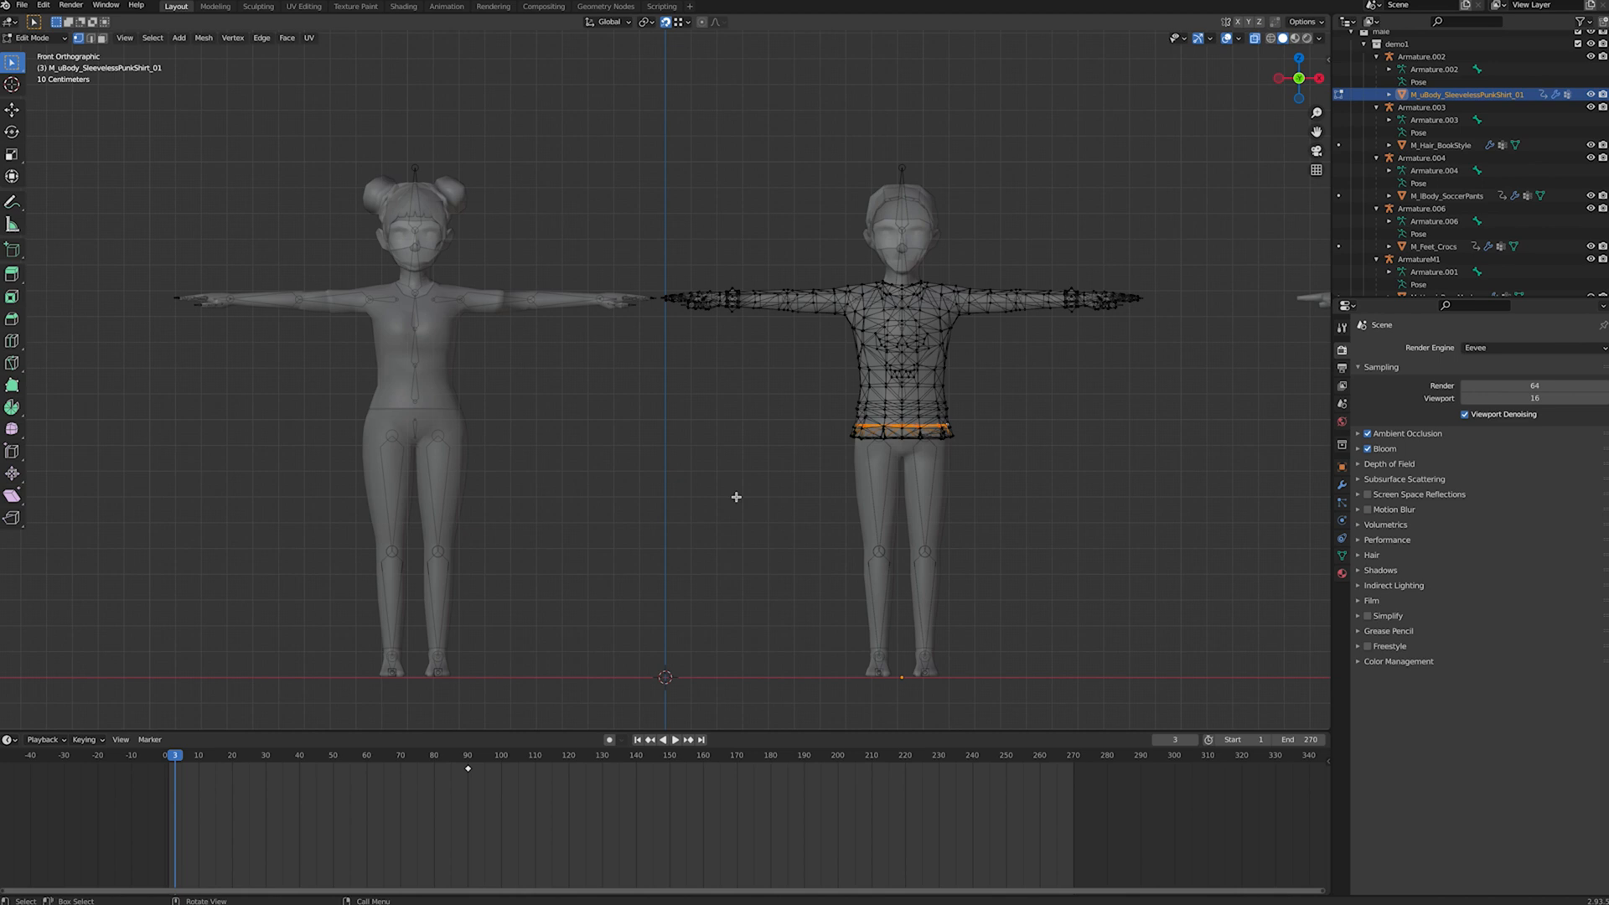
pyautogui.press('Tab')
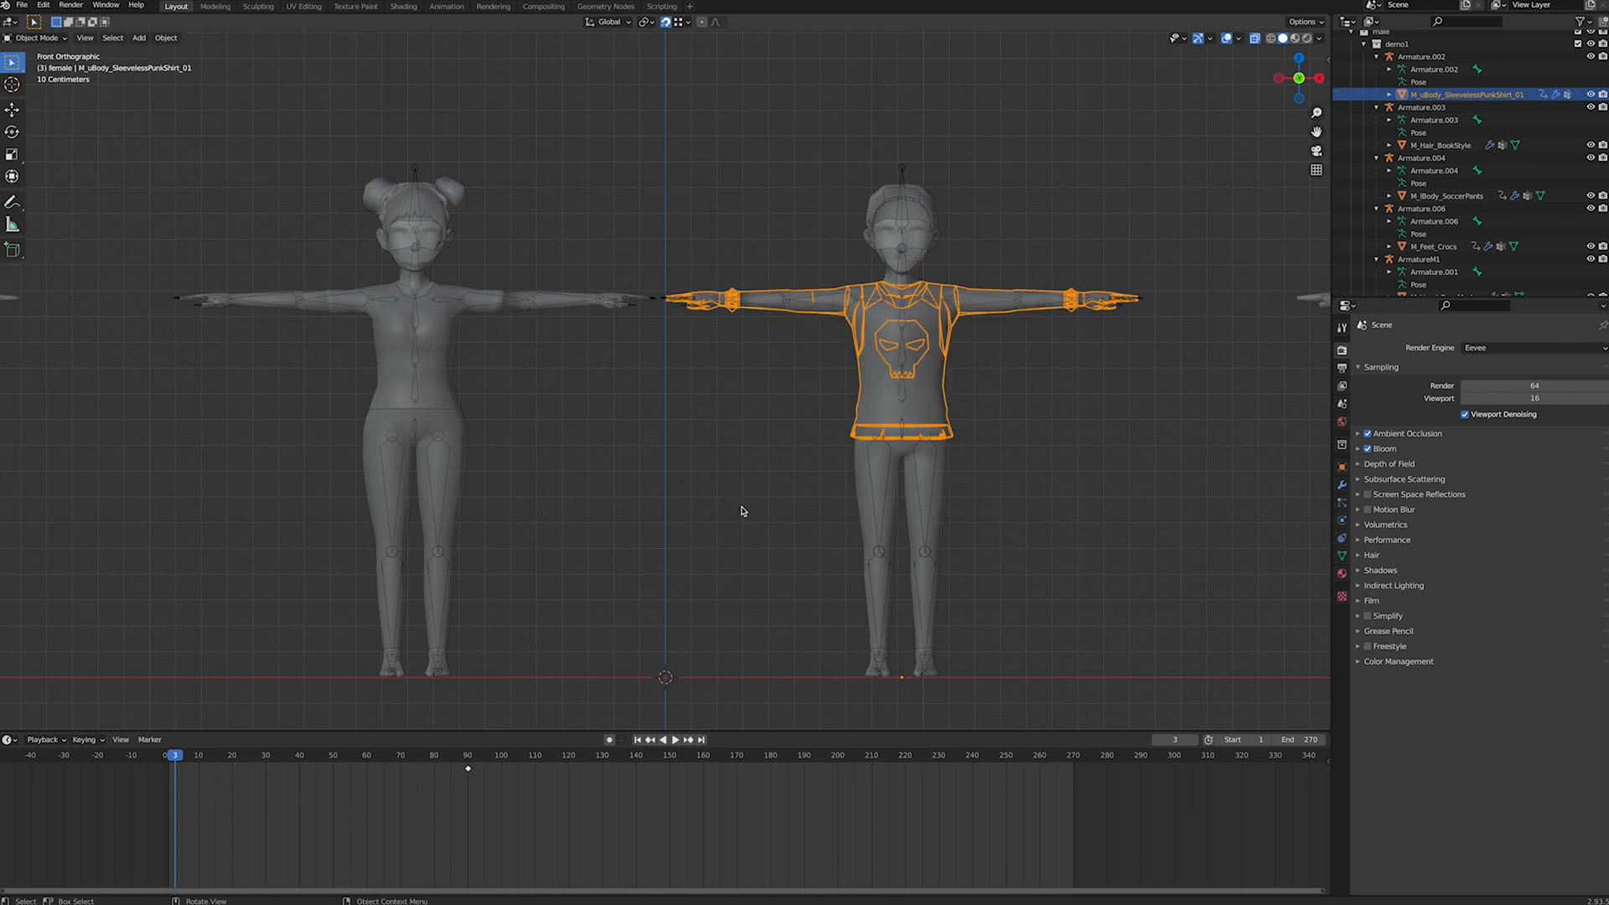
pyautogui.click(434, 408)
pyautogui.press('Tab')
pyautogui.press('Tab')
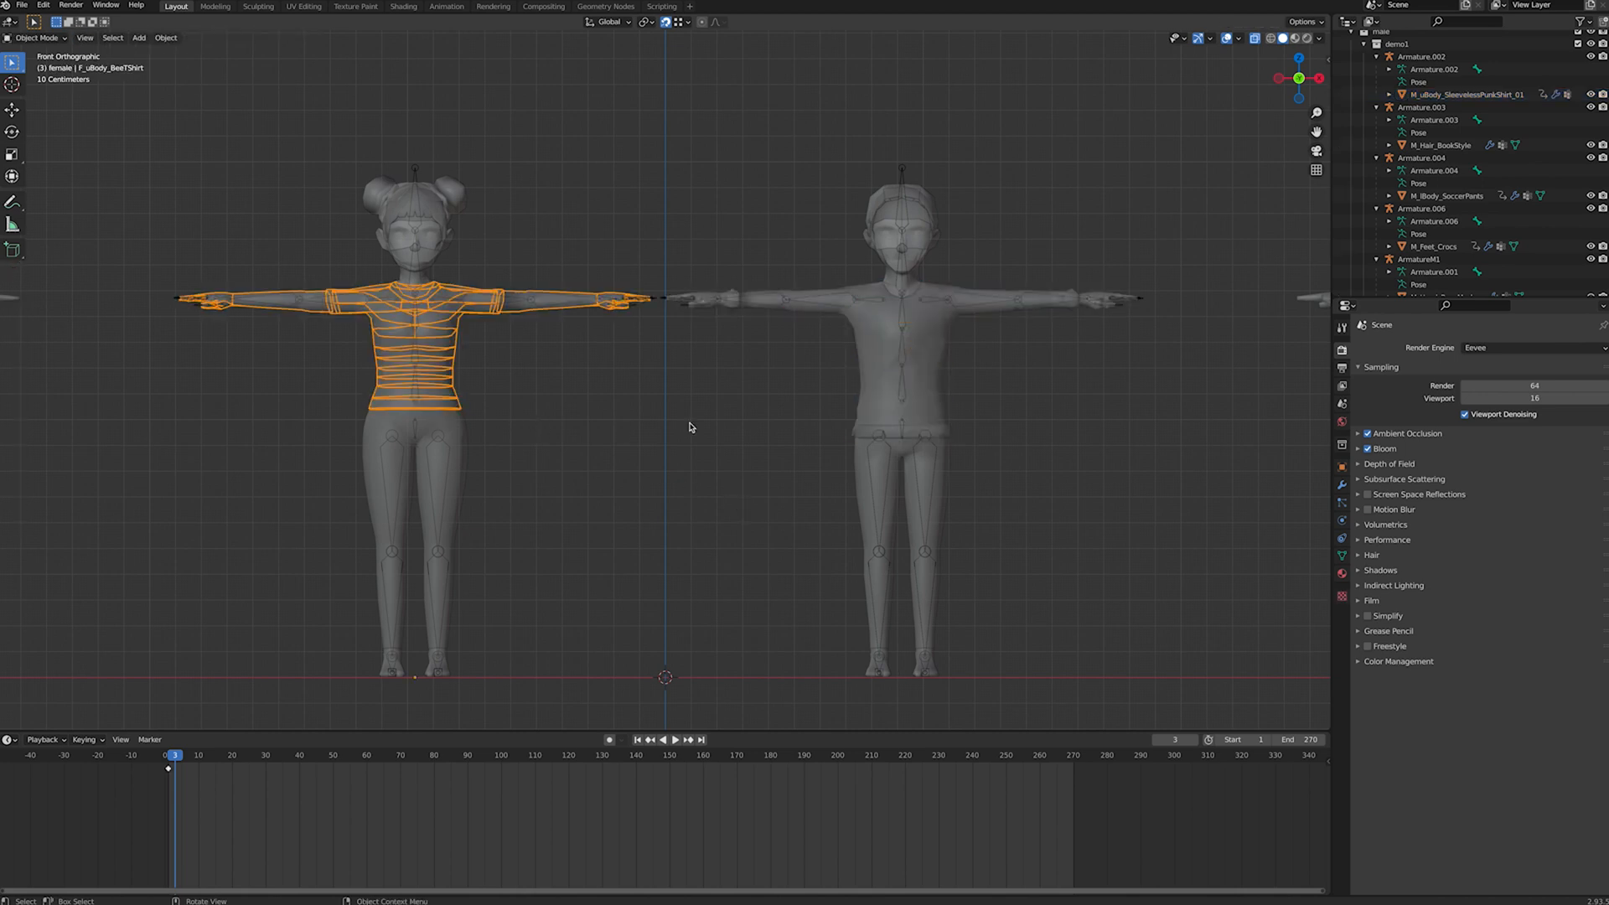
# Step: Examine the waist edge loops of the male sleeveless punk shirt and the female bee T-shirt together in Edit Mode
pyautogui.click(877, 417)
pyautogui.press('Tab')
pyautogui.press('Tab')
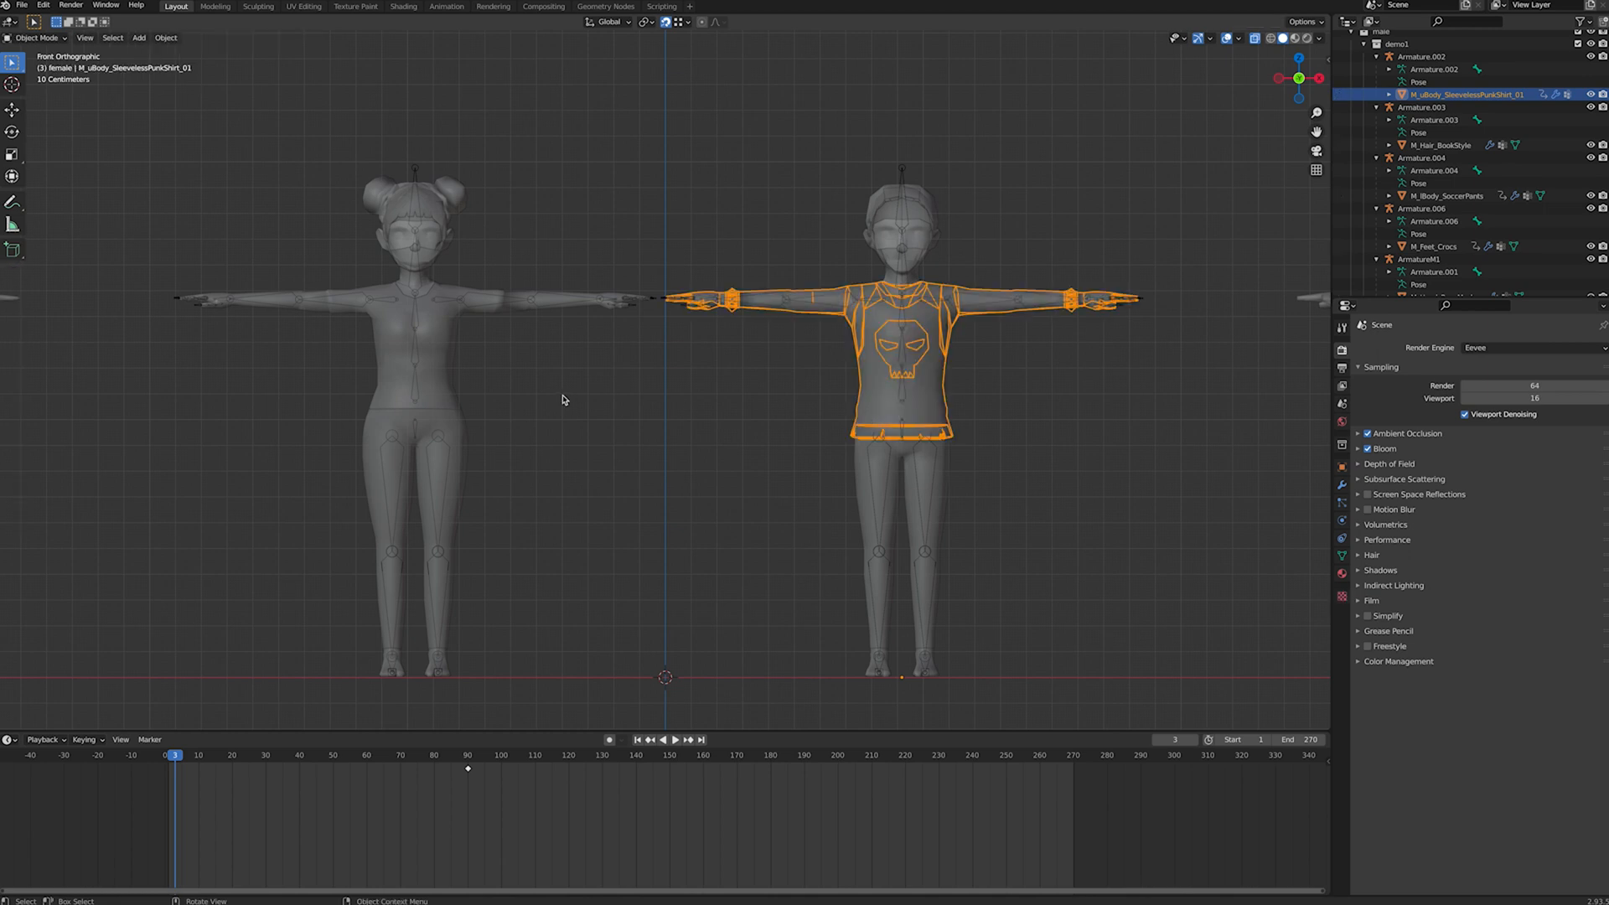
pyautogui.keyDown('shift'); pyautogui.click(449, 385); pyautogui.keyUp('shift')
pyautogui.press('Tab')
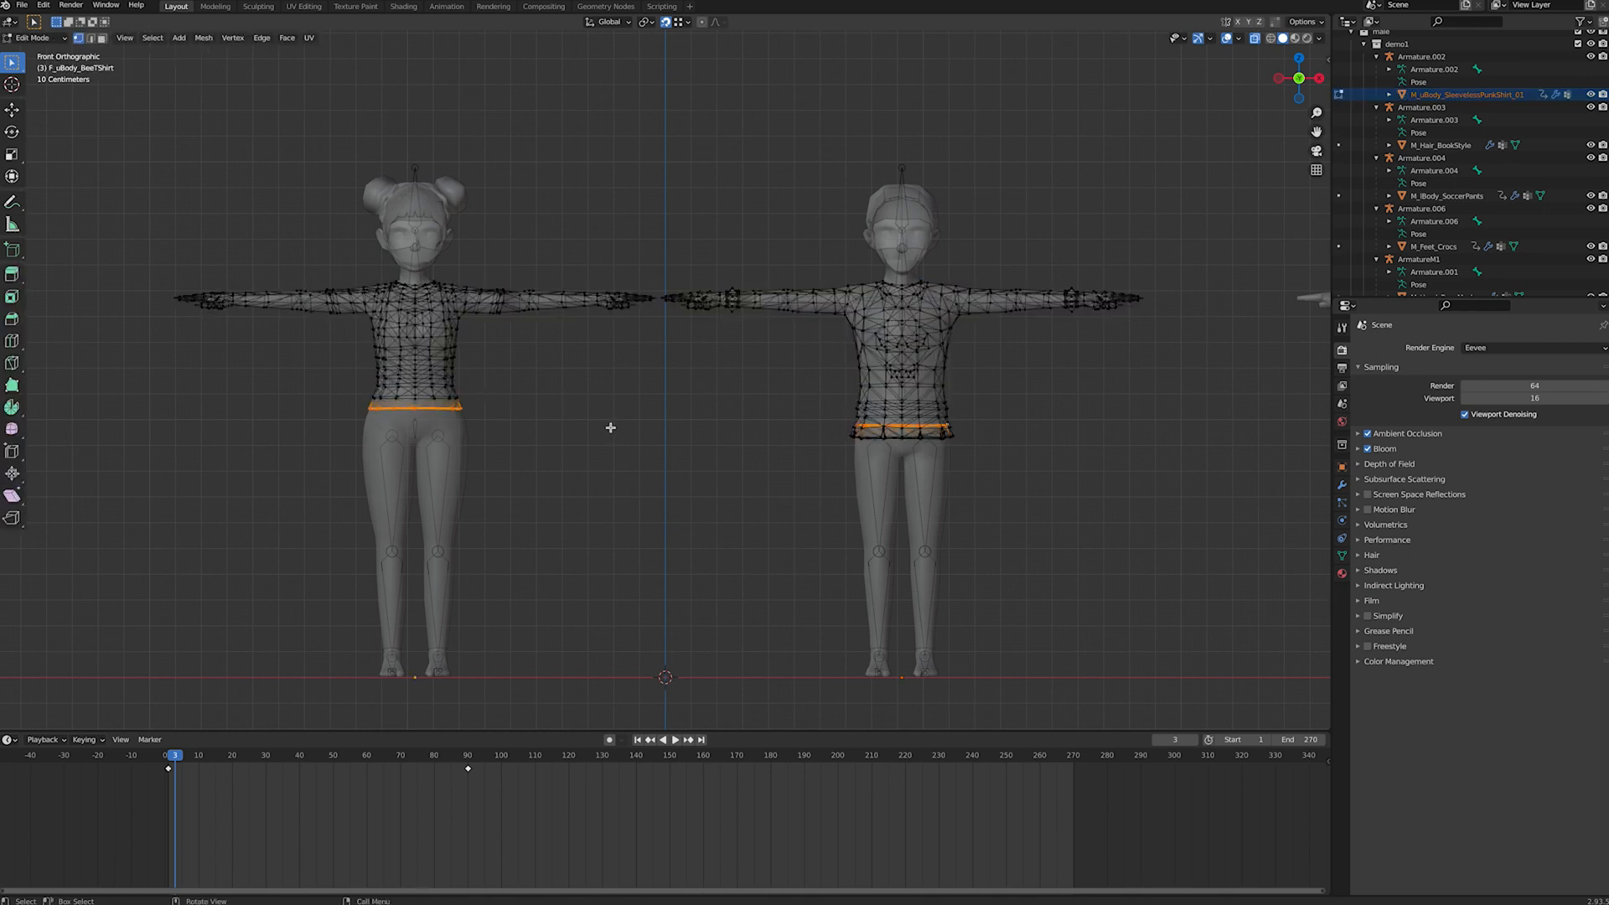
pyautogui.press('Tab')
# Step: Examine the neck border loops of the female and male head meshes together in Edit Mode
pyautogui.click(427, 281)
pyautogui.keyDown('shift'); pyautogui.click(892, 293); pyautogui.keyUp('shift')
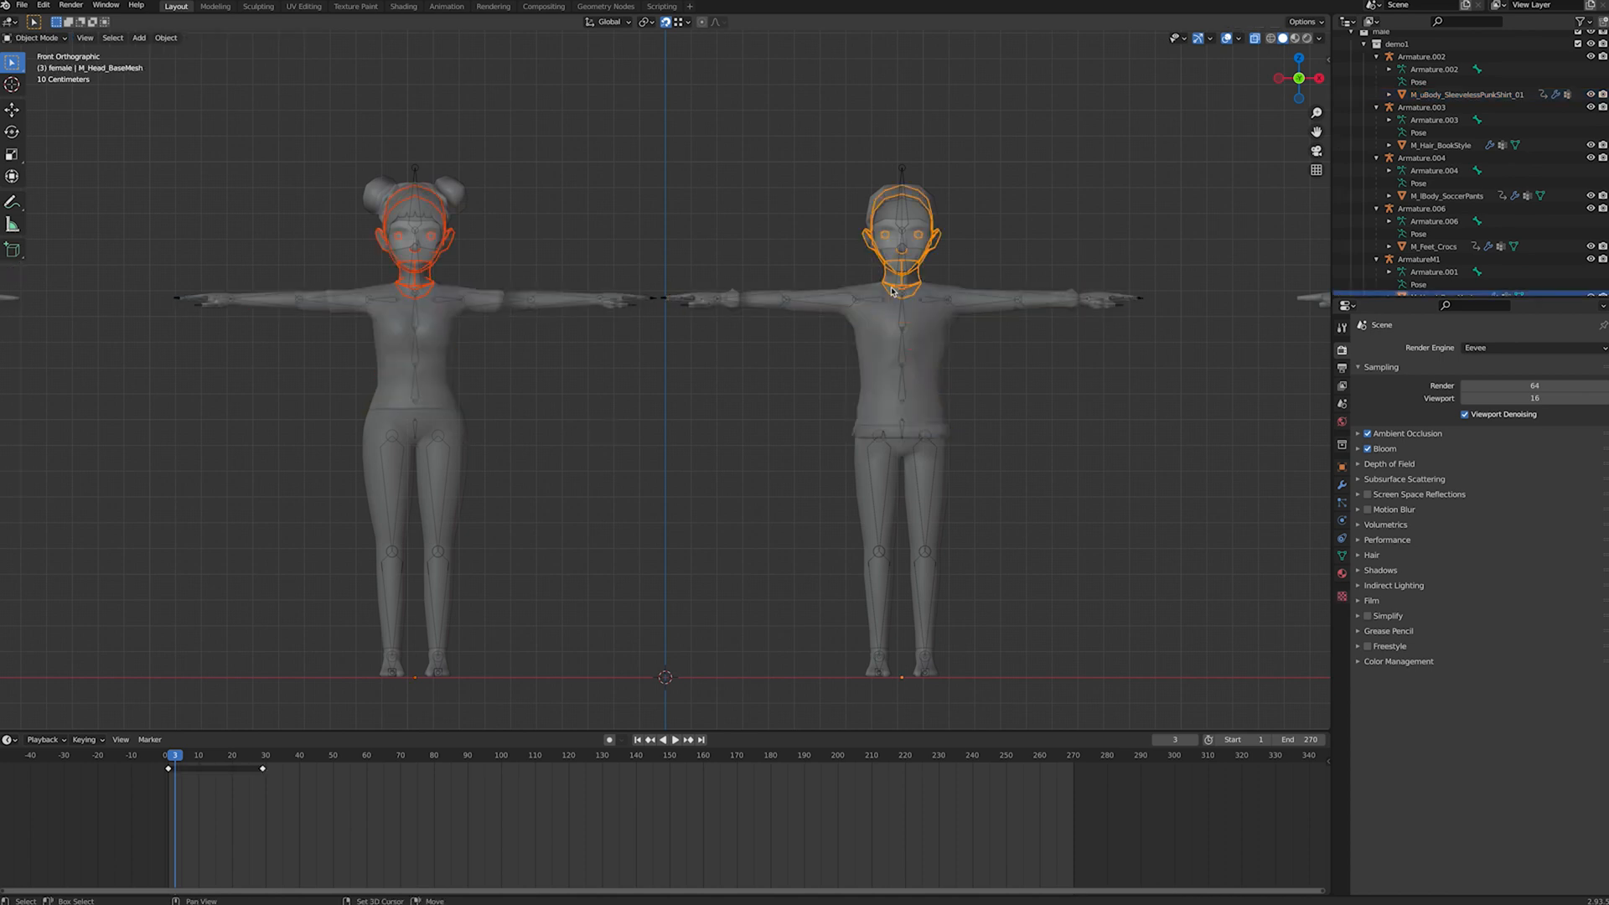
pyautogui.press('Tab')
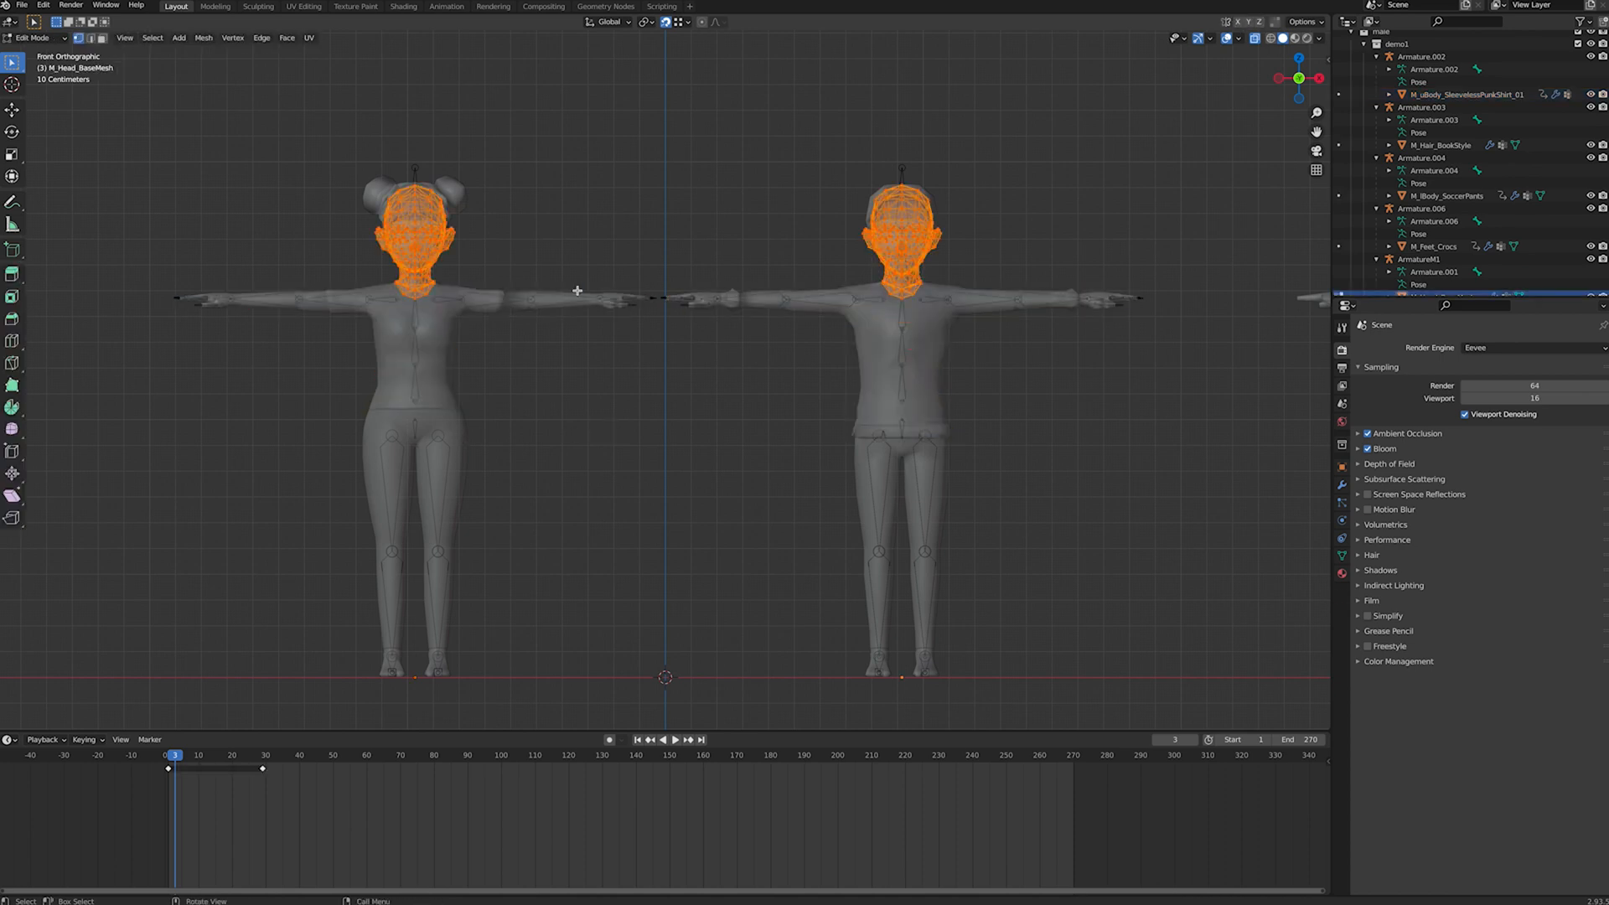
pyautogui.keyDown('alt'); pyautogui.click(416, 293); pyautogui.keyUp('alt')
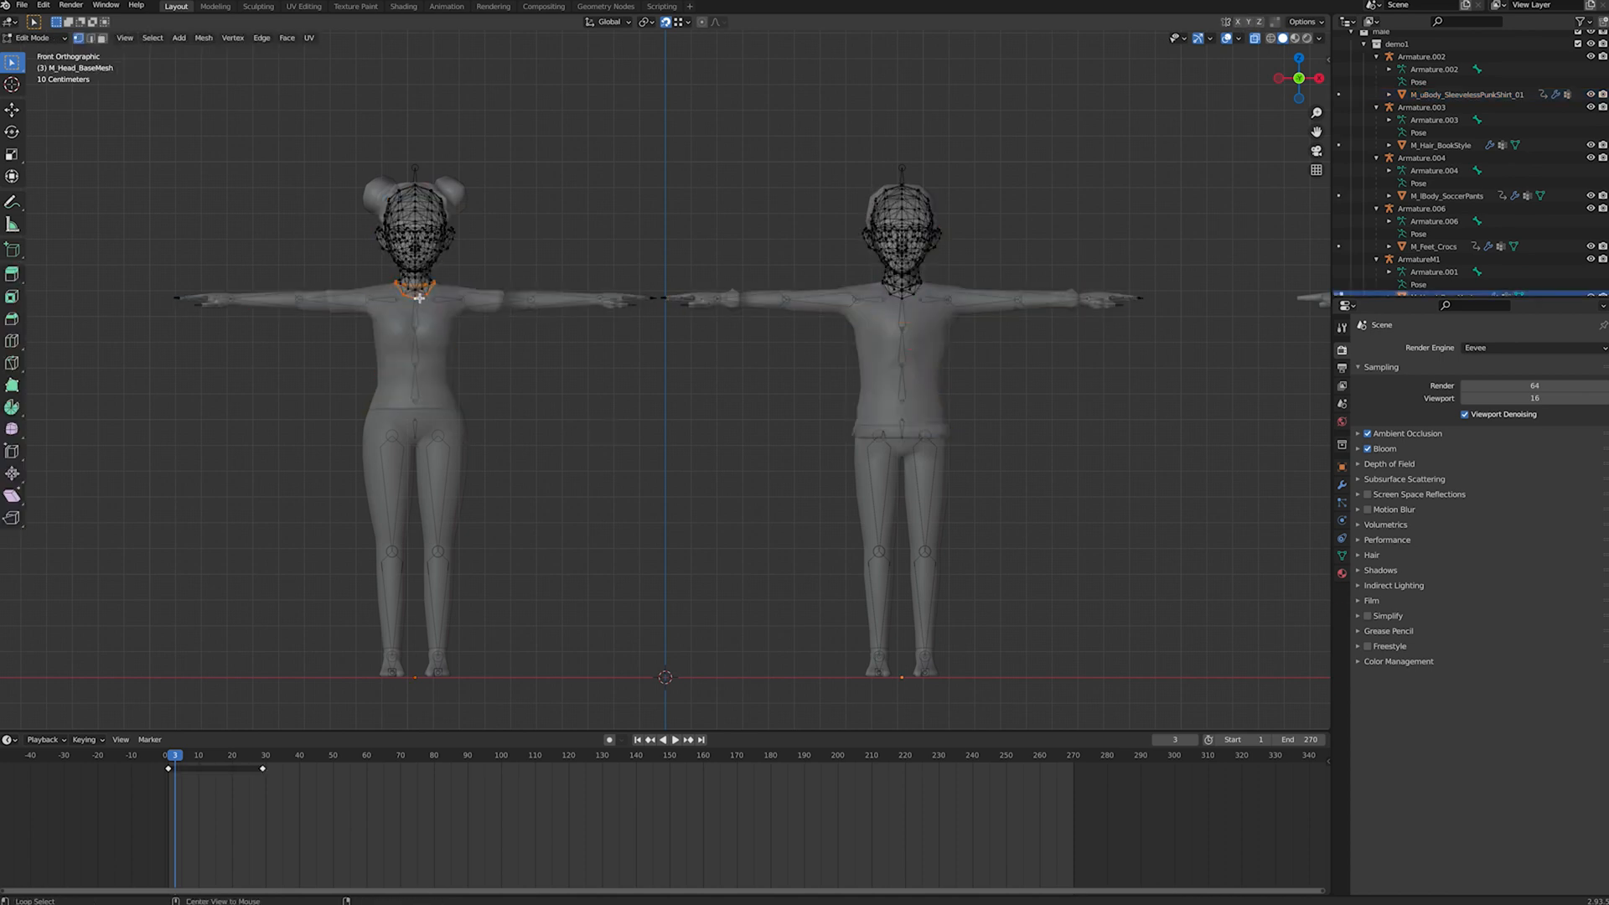
pyautogui.keyDown('alt'); pyautogui.keyDown('shift'); pyautogui.click(896, 298); pyautogui.keyUp('shift'); pyautogui.keyUp('alt')
pyautogui.press('Tab')
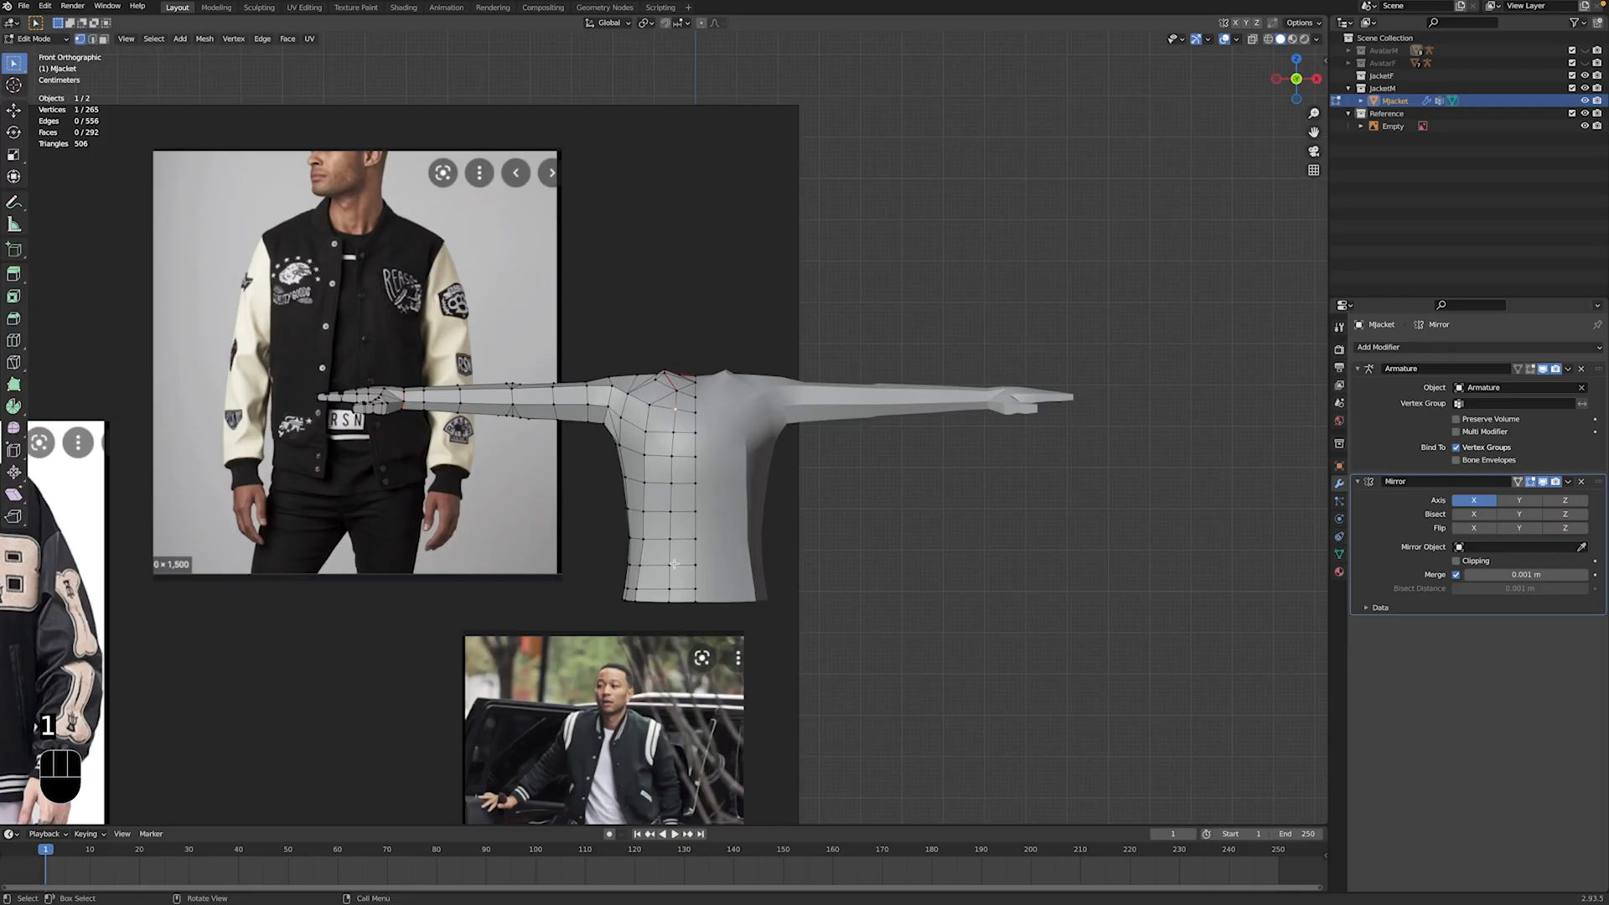
# Step: Select the vertical vertex path down the jacket's front, stopping above the hem, and edge-slide it about 0.32 toward the centre line
pyautogui.keyDown('ctrl'); pyautogui.click(669, 596); pyautogui.keyUp('ctrl')
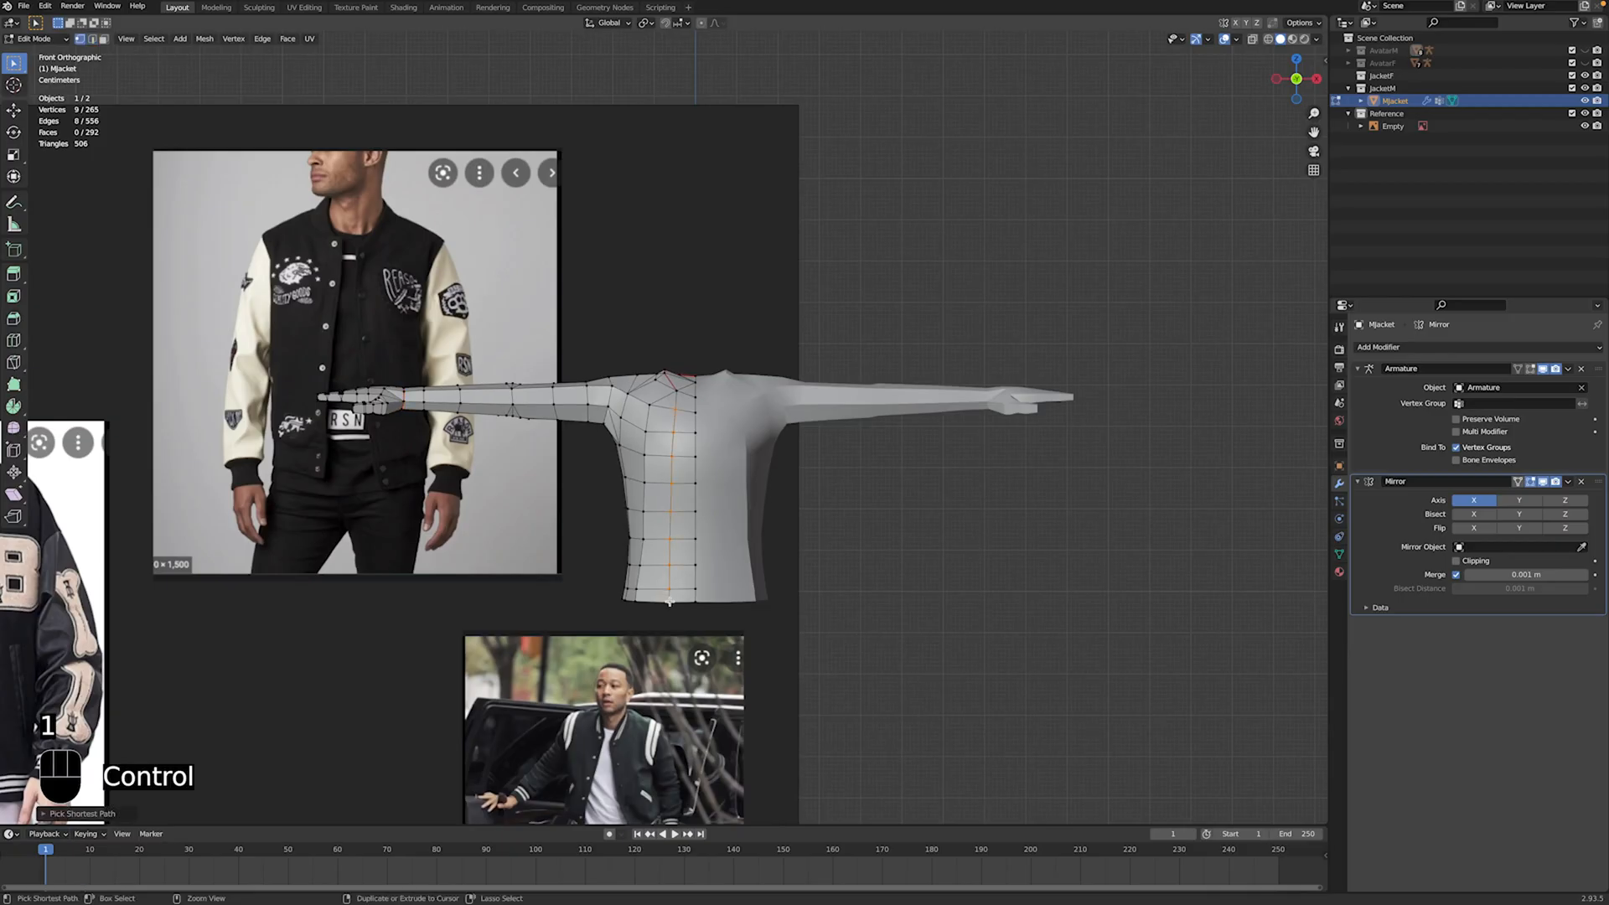
pyautogui.press('super+z')
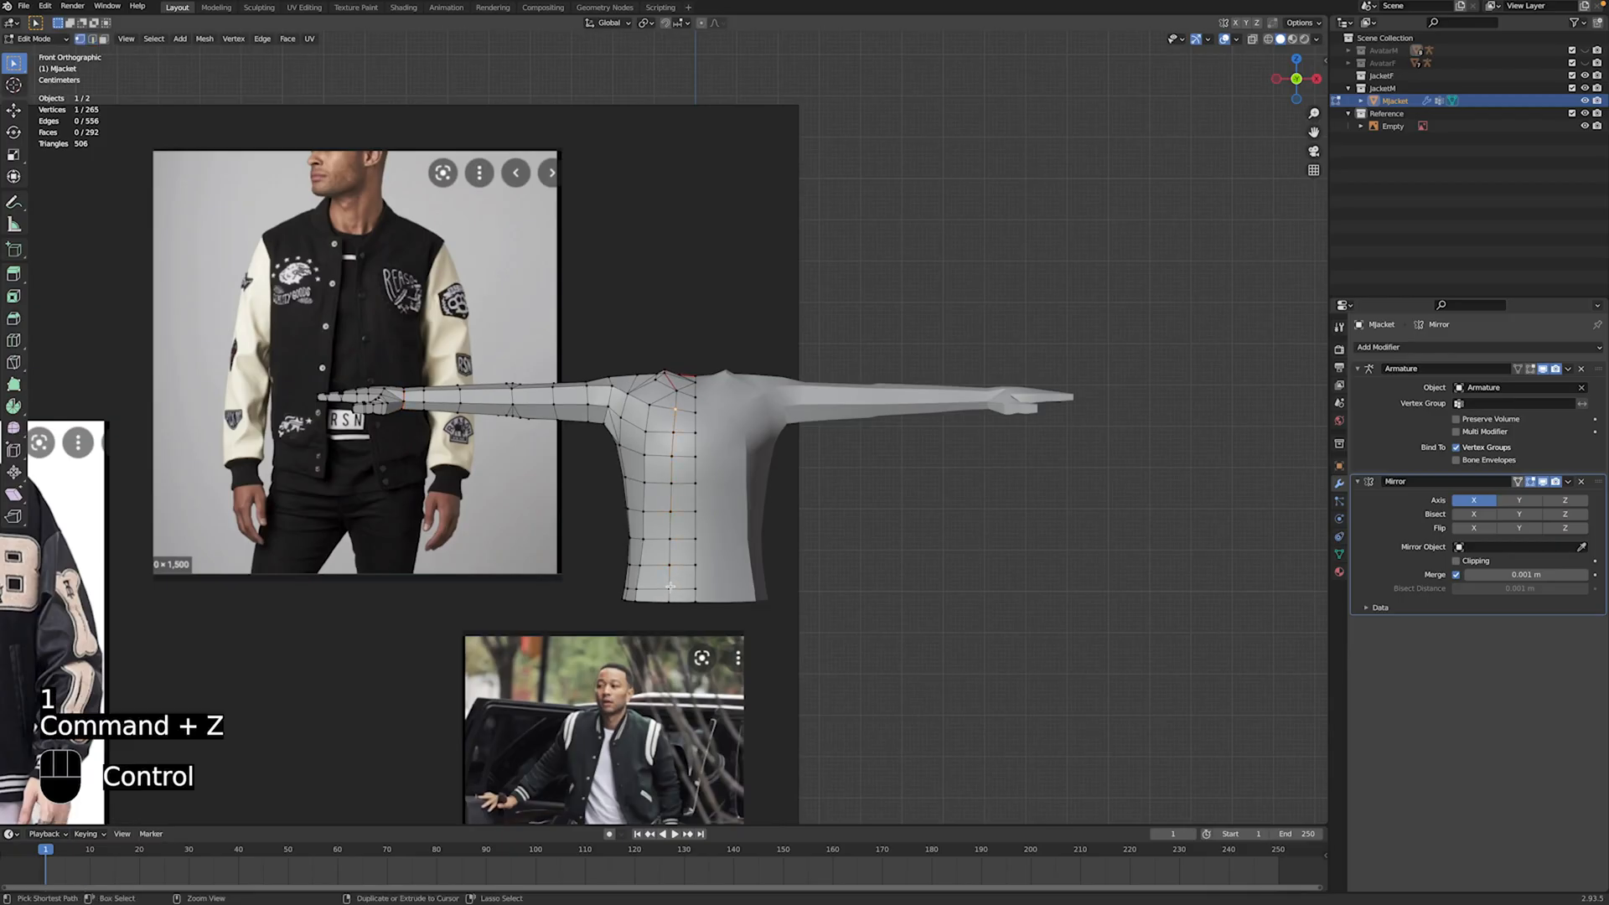
pyautogui.keyDown('ctrl'); pyautogui.click(669, 589); pyautogui.keyUp('ctrl')
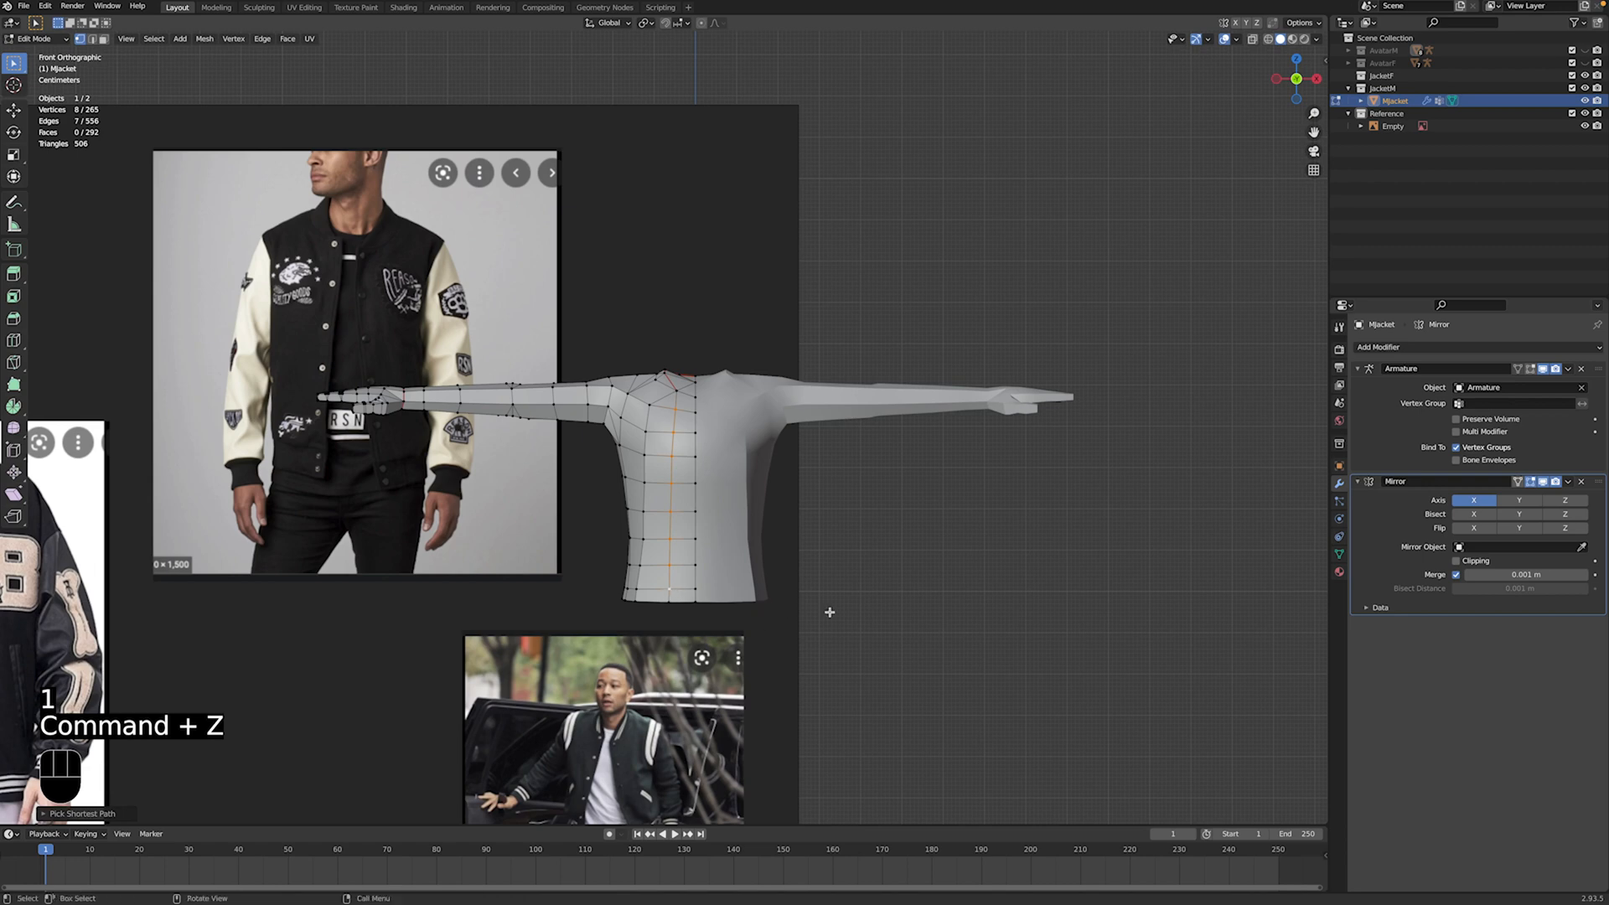
pyautogui.press('g')
pyautogui.press('g')
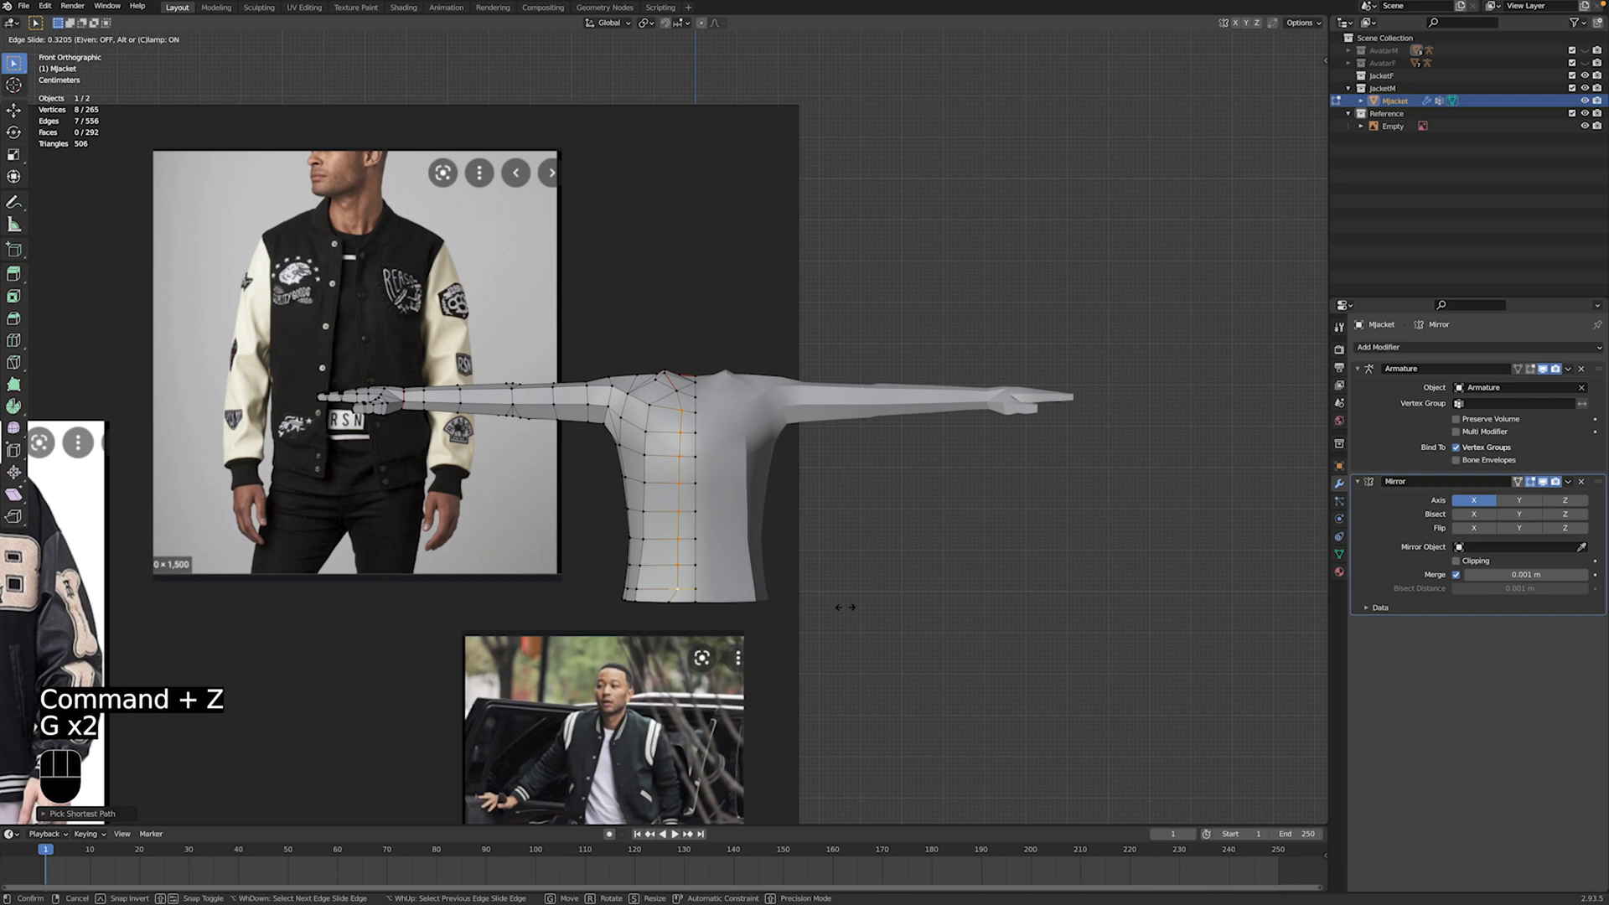
pyautogui.click(845, 606)
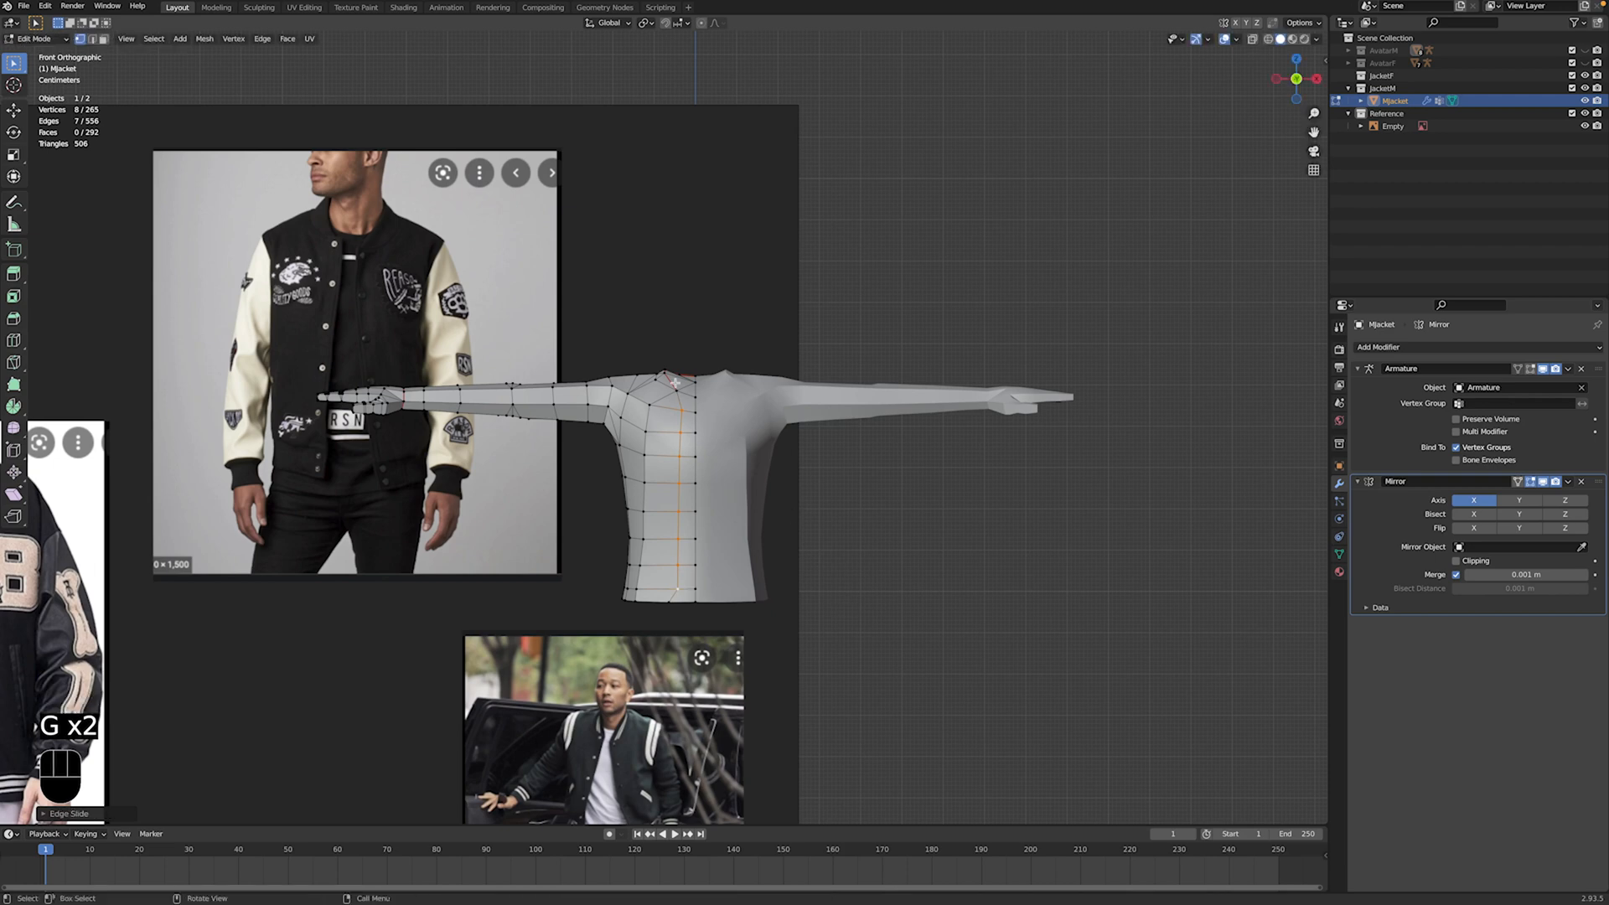
# Step: Slide the single vertex above the front path about 0.48 toward the centre line, and undo the extra second slide
pyautogui.click(679, 409)
pyautogui.press('g')
pyautogui.press('g')
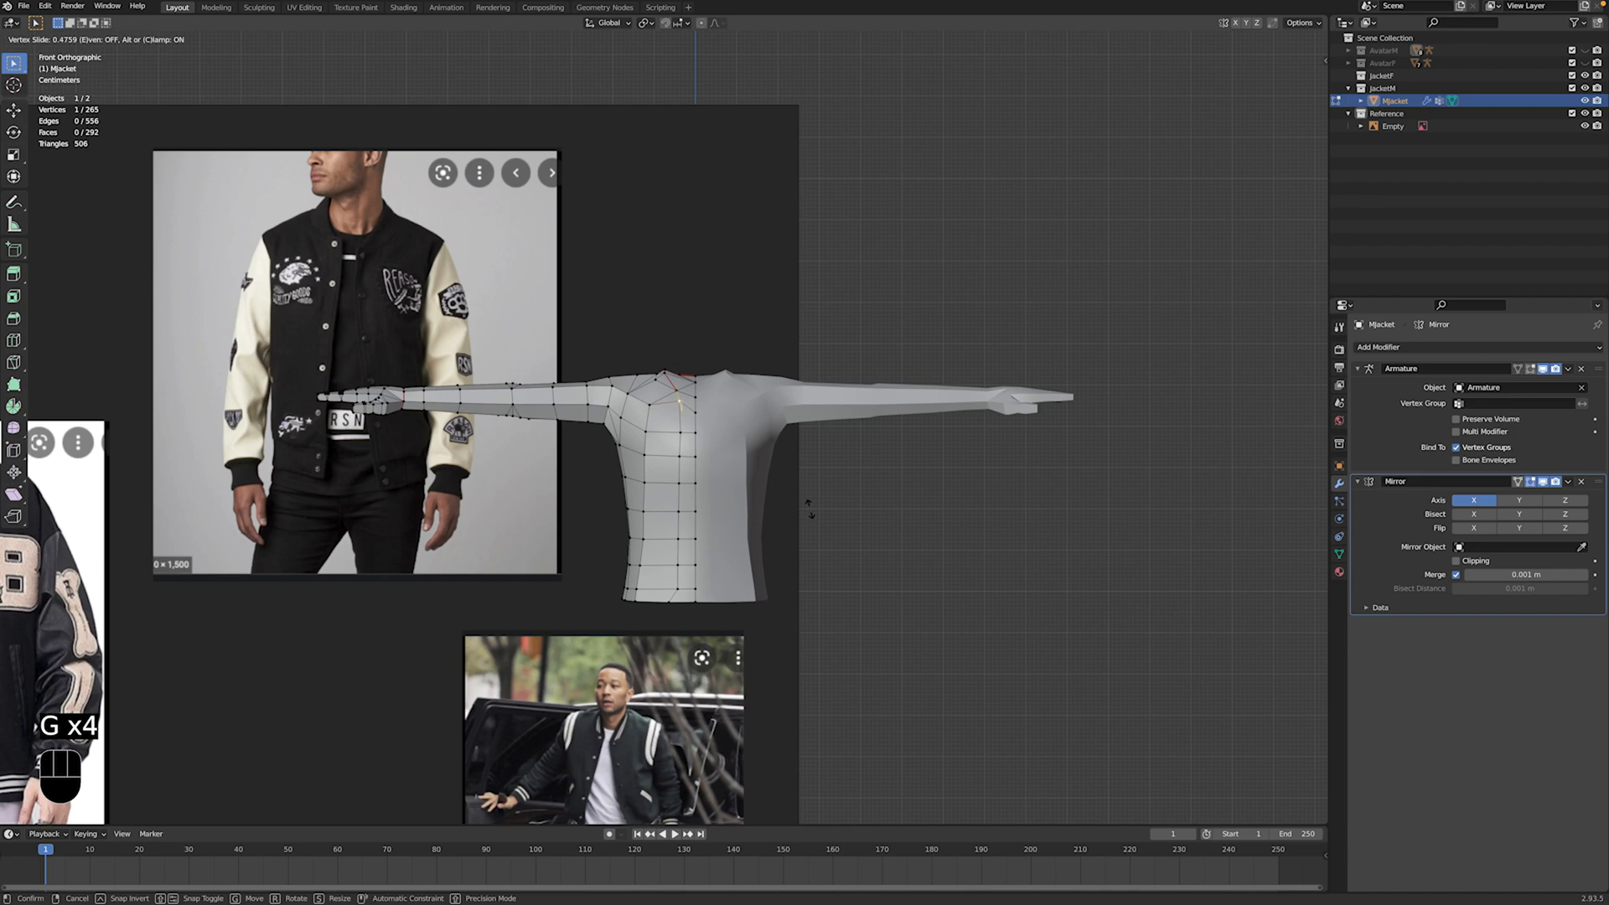
pyautogui.click(809, 509)
pyautogui.press('g')
pyautogui.press('g')
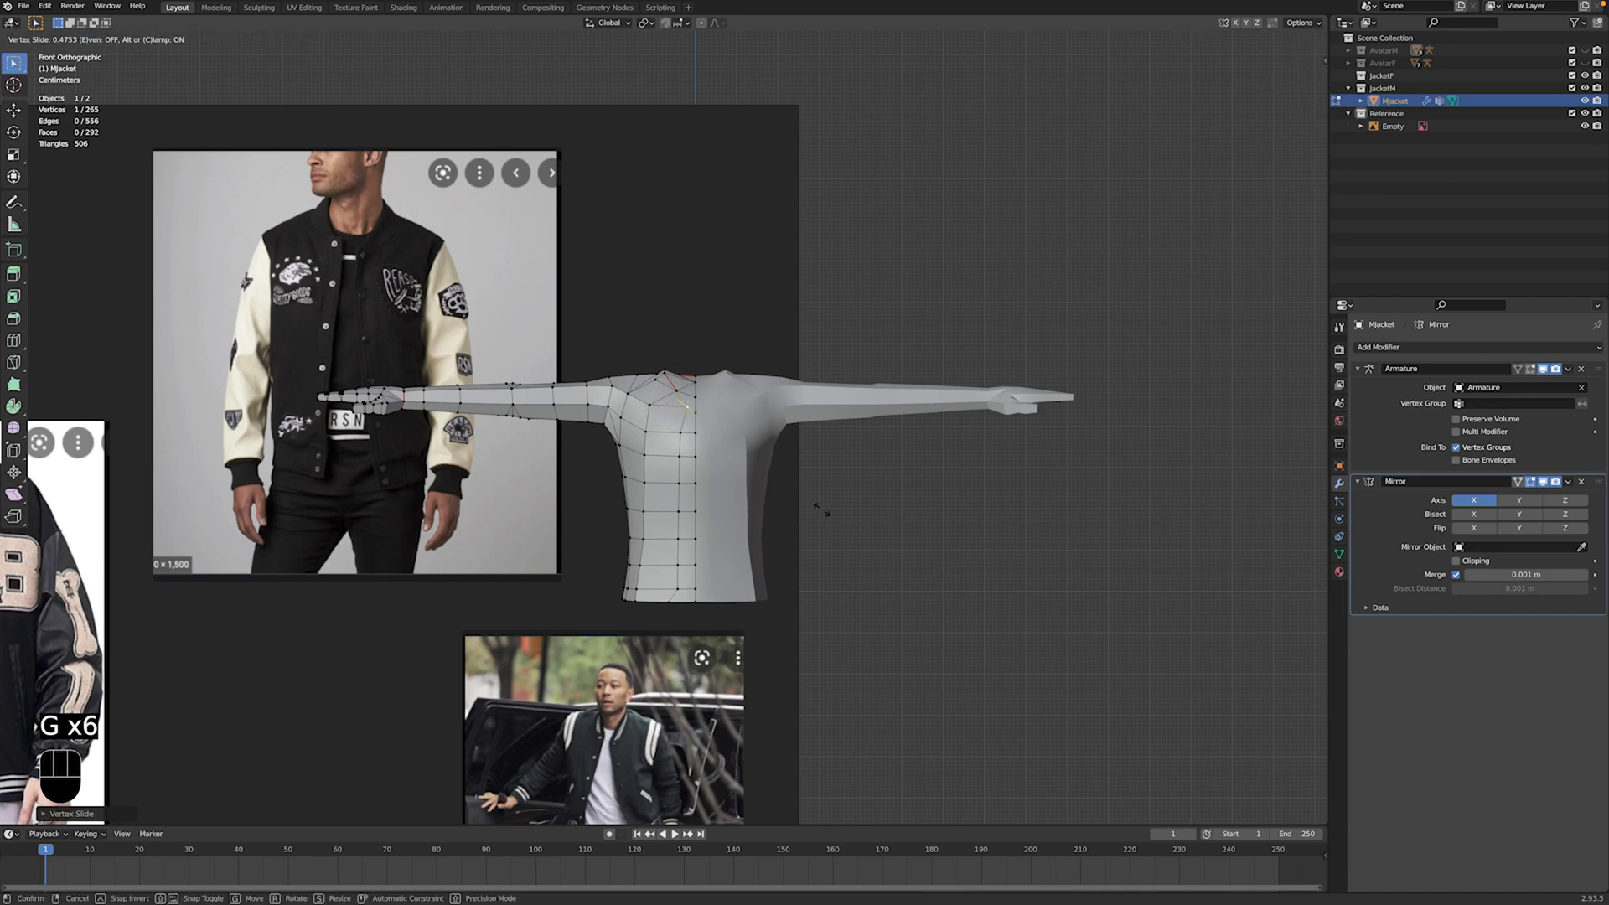
pyautogui.click(819, 507)
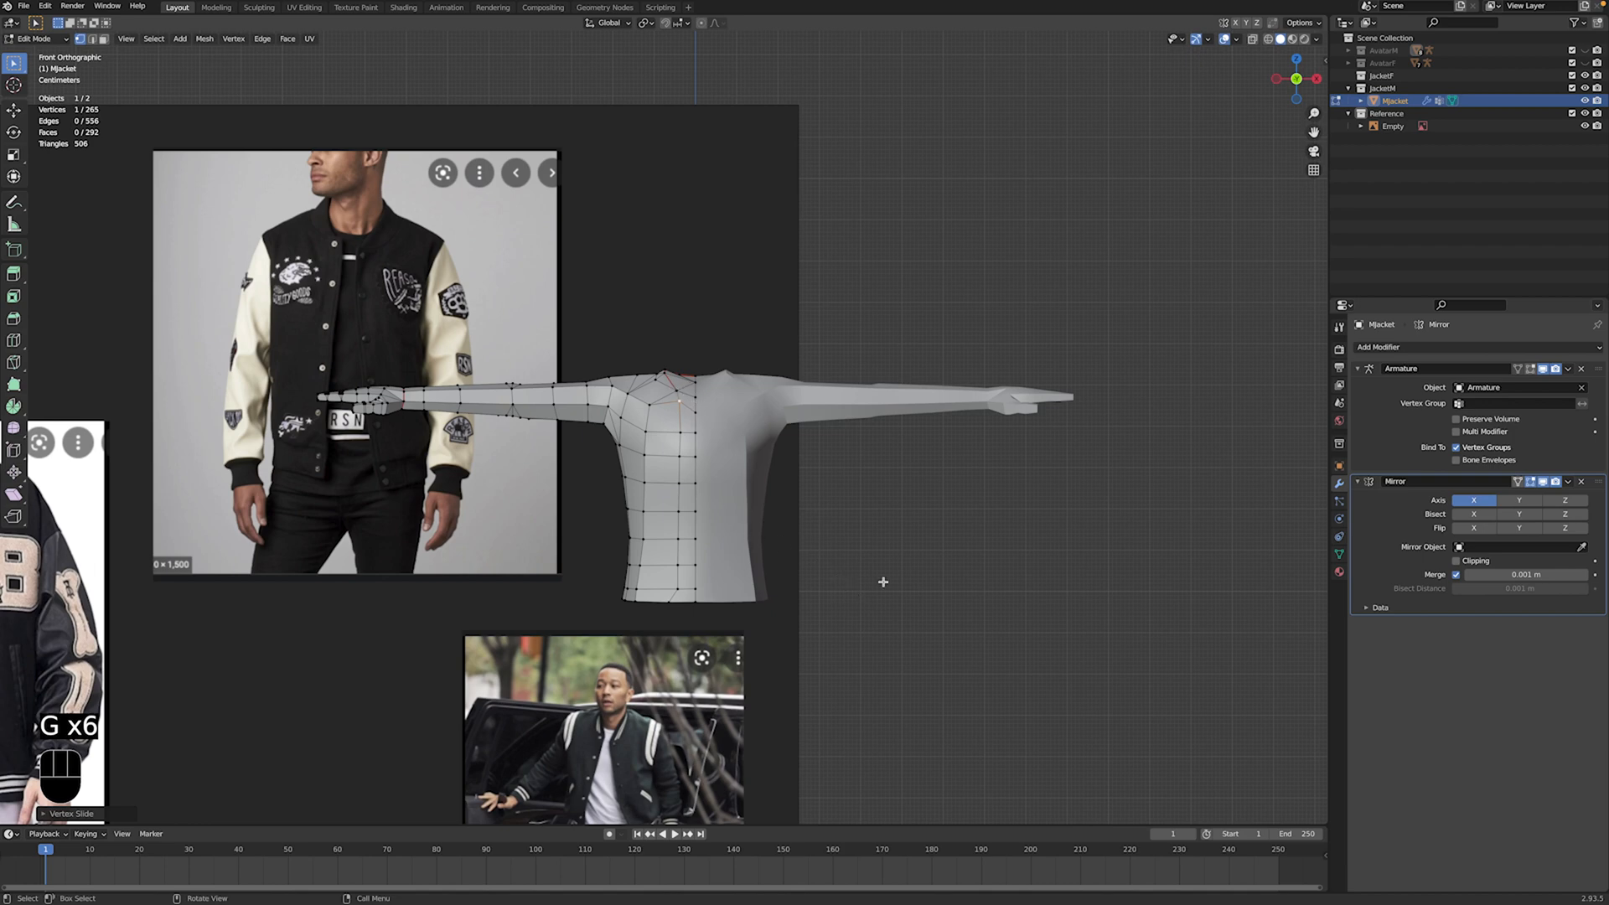
pyautogui.press('super+z')
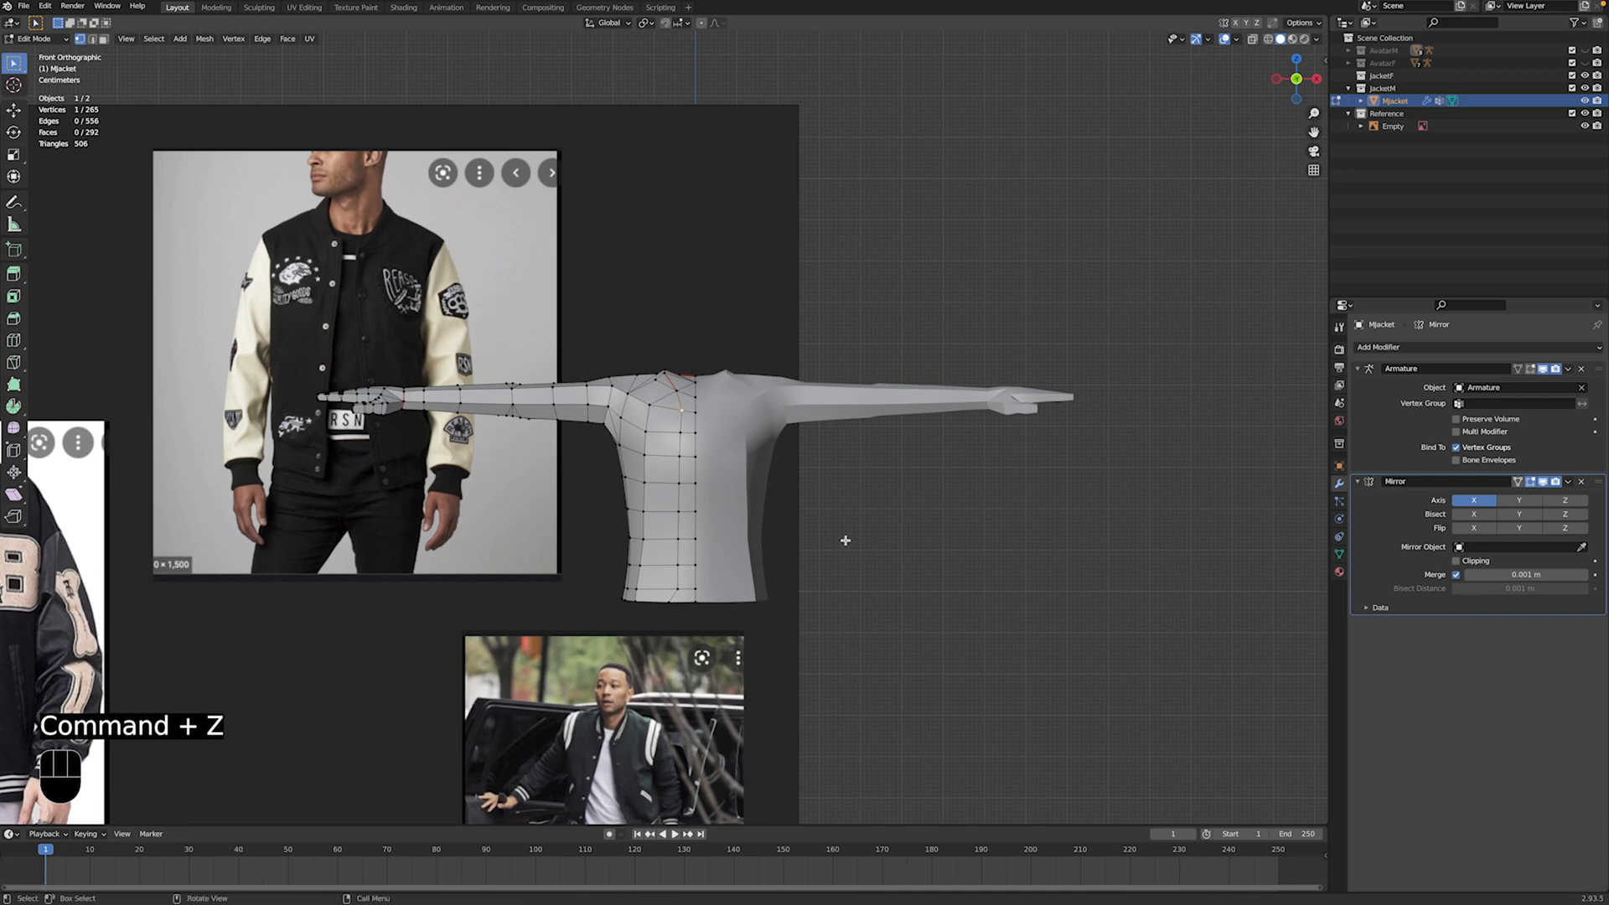
pyautogui.press('super+z')
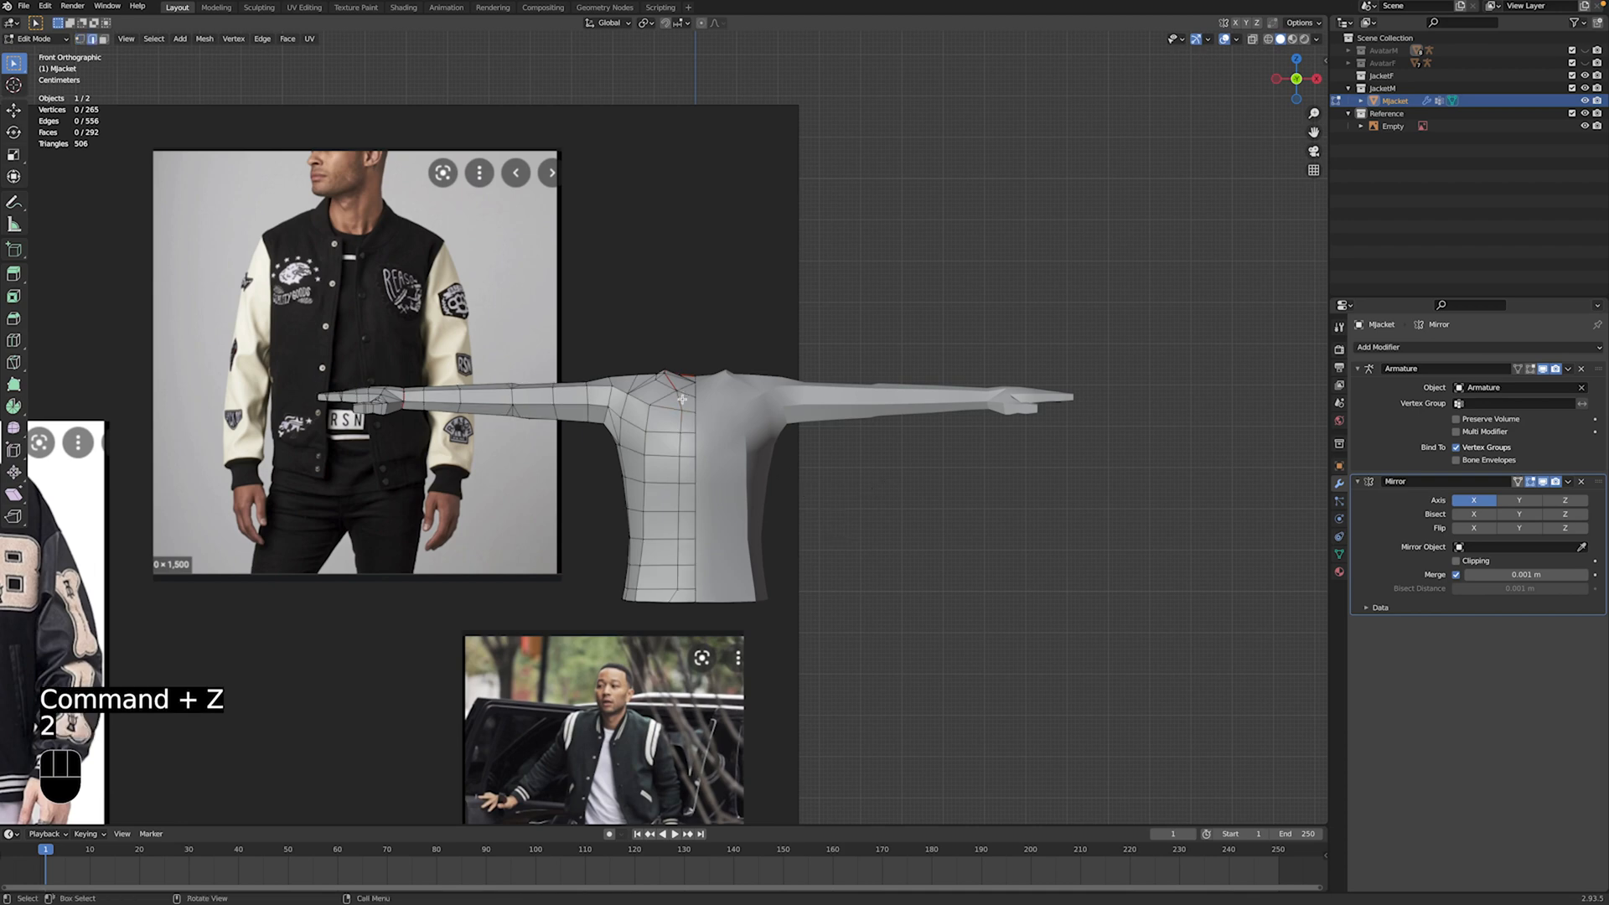
# Step: Mark the vertical edge path down the jacket's front, from the upper chest to above the hem, as a seam
pyautogui.keyDown('ctrl'); pyautogui.click(679, 579); pyautogui.keyUp('ctrl')
pyautogui.rightClick(679, 580)
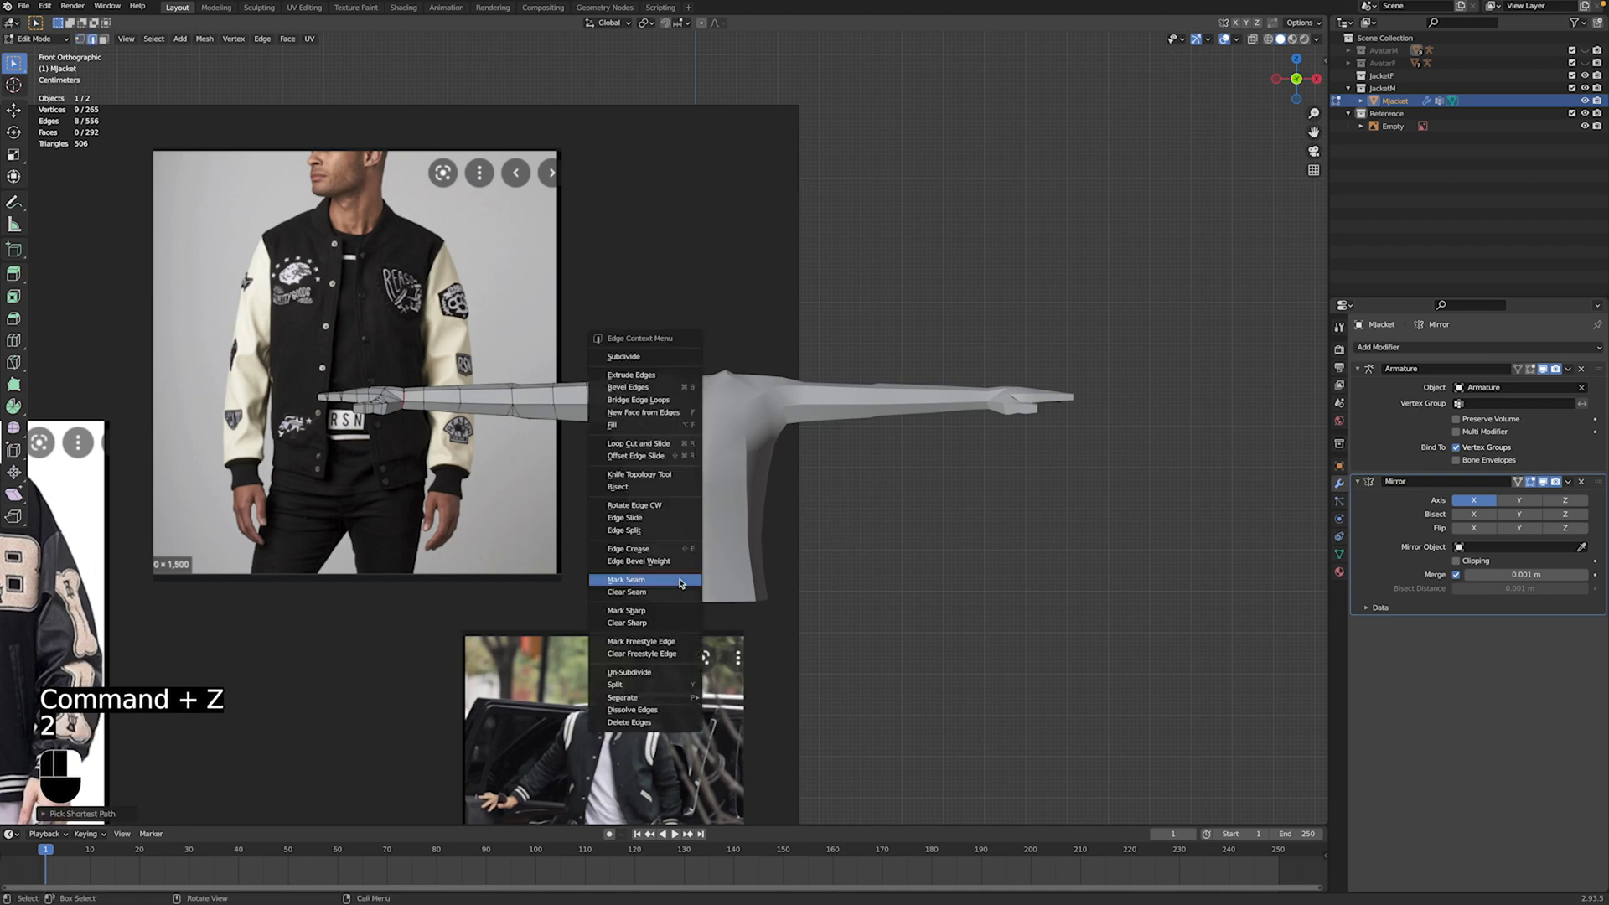
pyautogui.press('Escape')
pyautogui.press('Tab')
pyautogui.press('Tab')
pyautogui.moveTo(679, 579); pyautogui.dragTo(757, 567, button='middle')
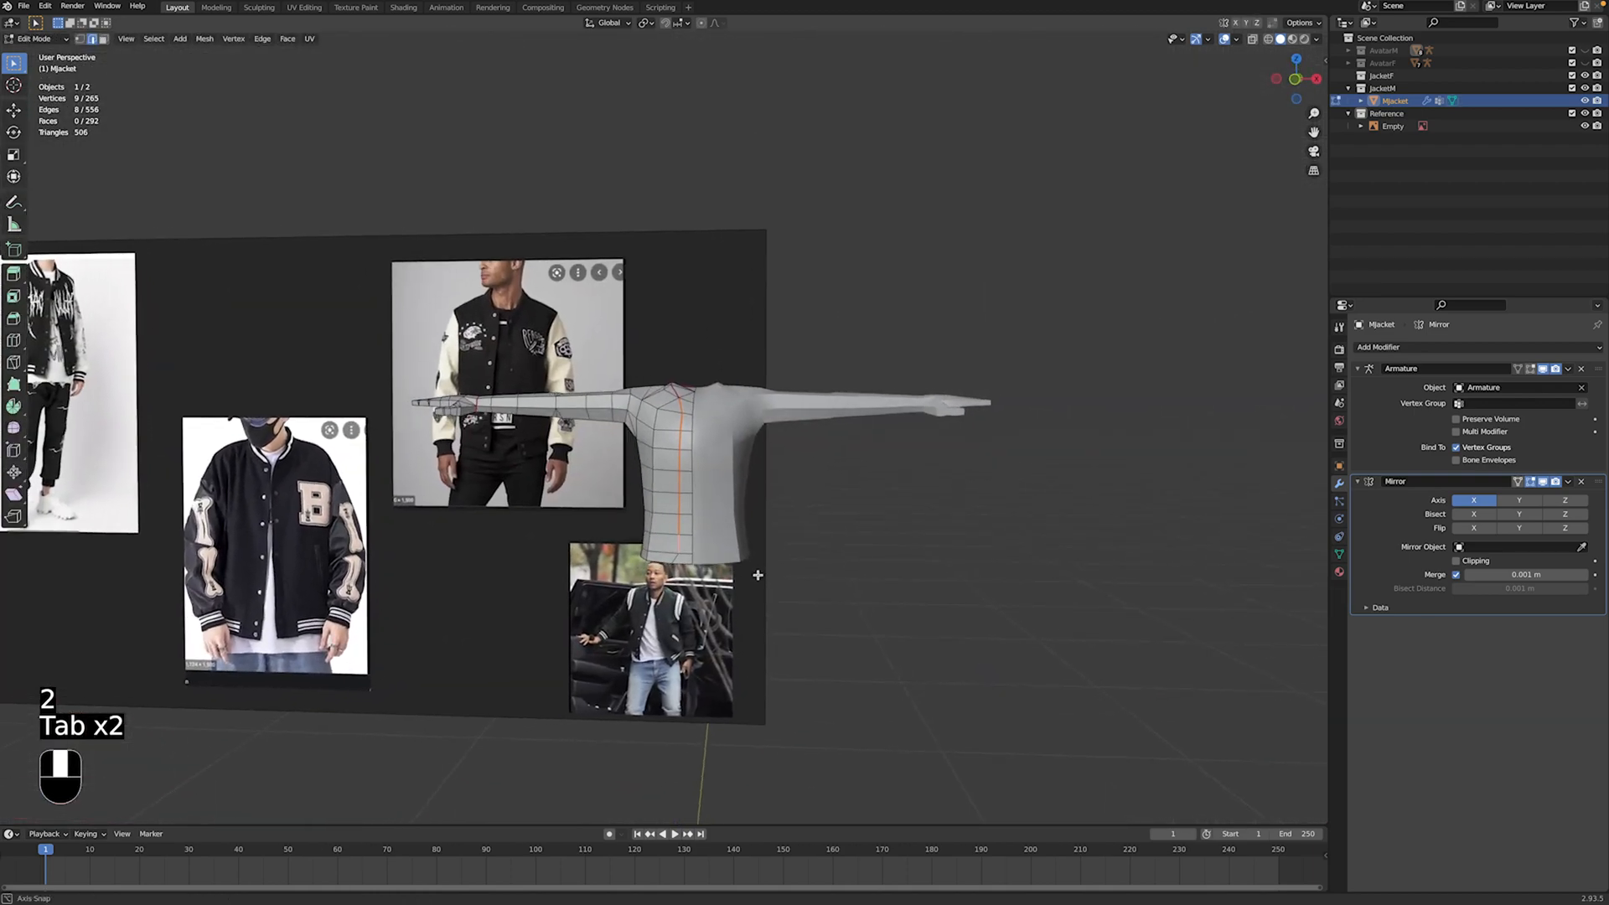
pyautogui.press('KP_1')
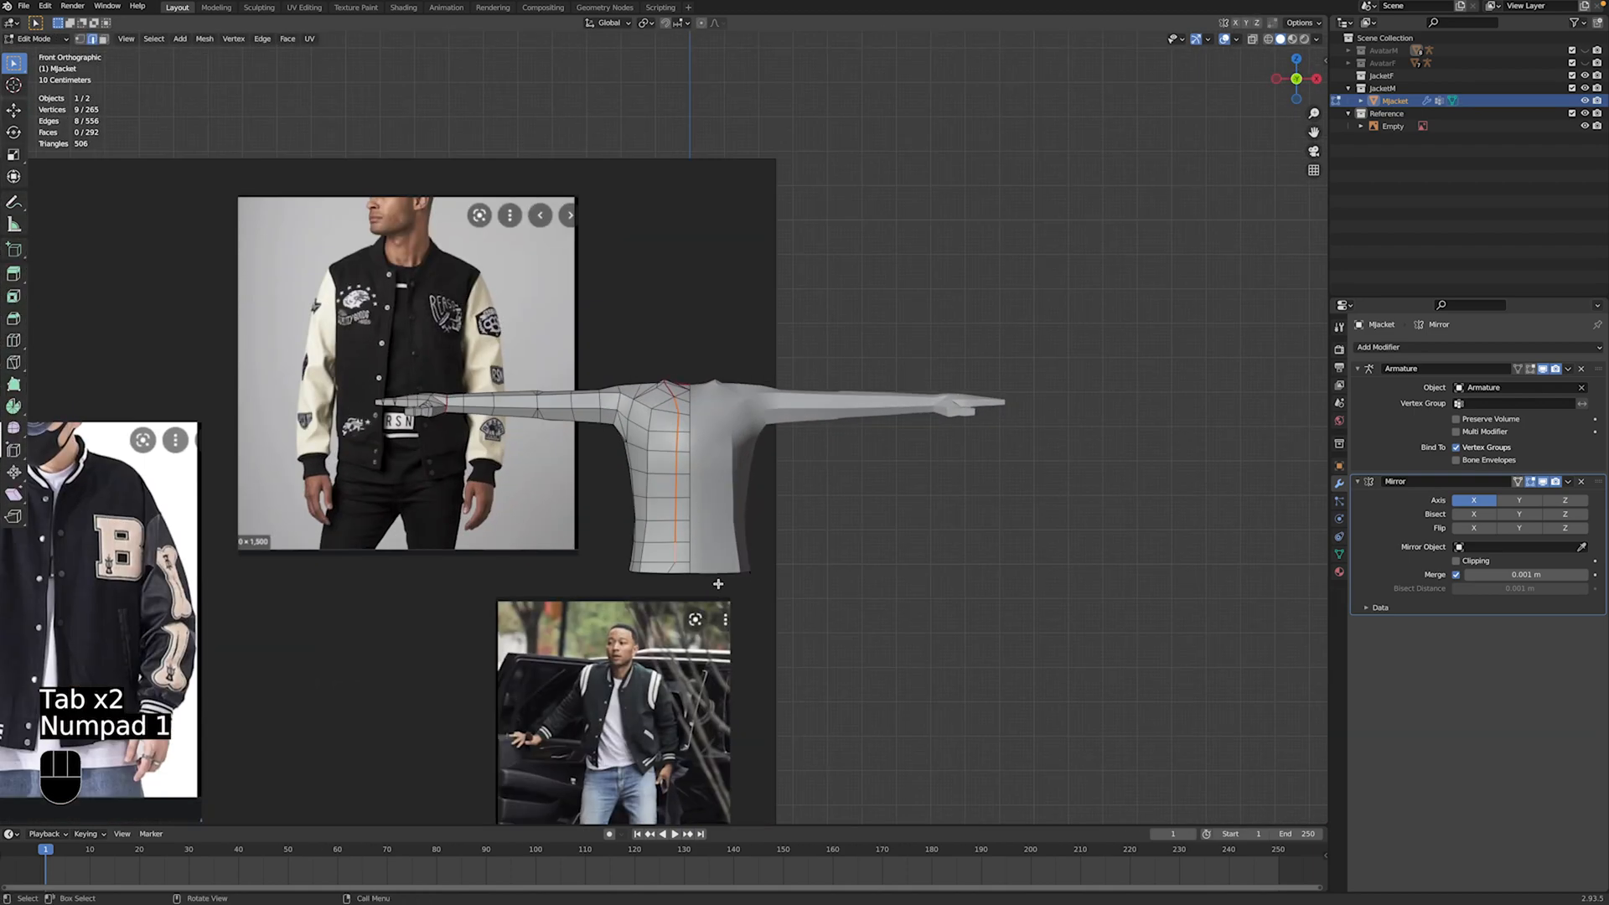
# Step: Mark the horizontal edge path just above the hem, from the front round to the back, as a seam
pyautogui.click(664, 547)
pyautogui.moveTo(665, 547); pyautogui.dragTo(779, 586, button='middle')
pyautogui.keyDown('ctrl'); pyautogui.click(780, 586); pyautogui.keyUp('ctrl')
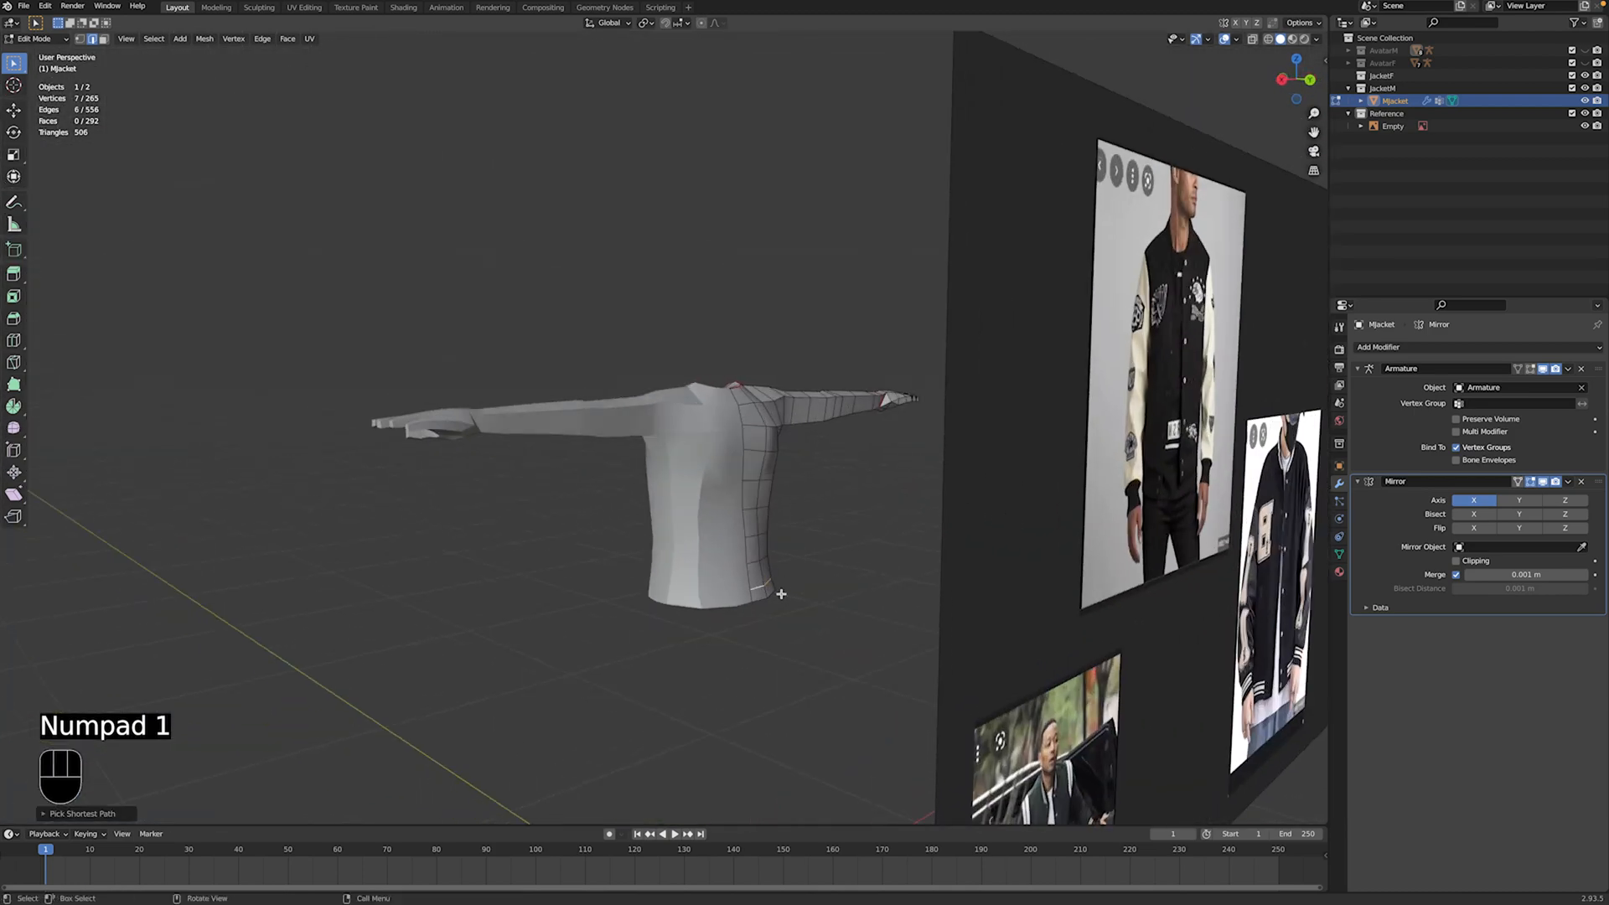
pyautogui.rightClick(788, 597)
pyautogui.click(790, 600)
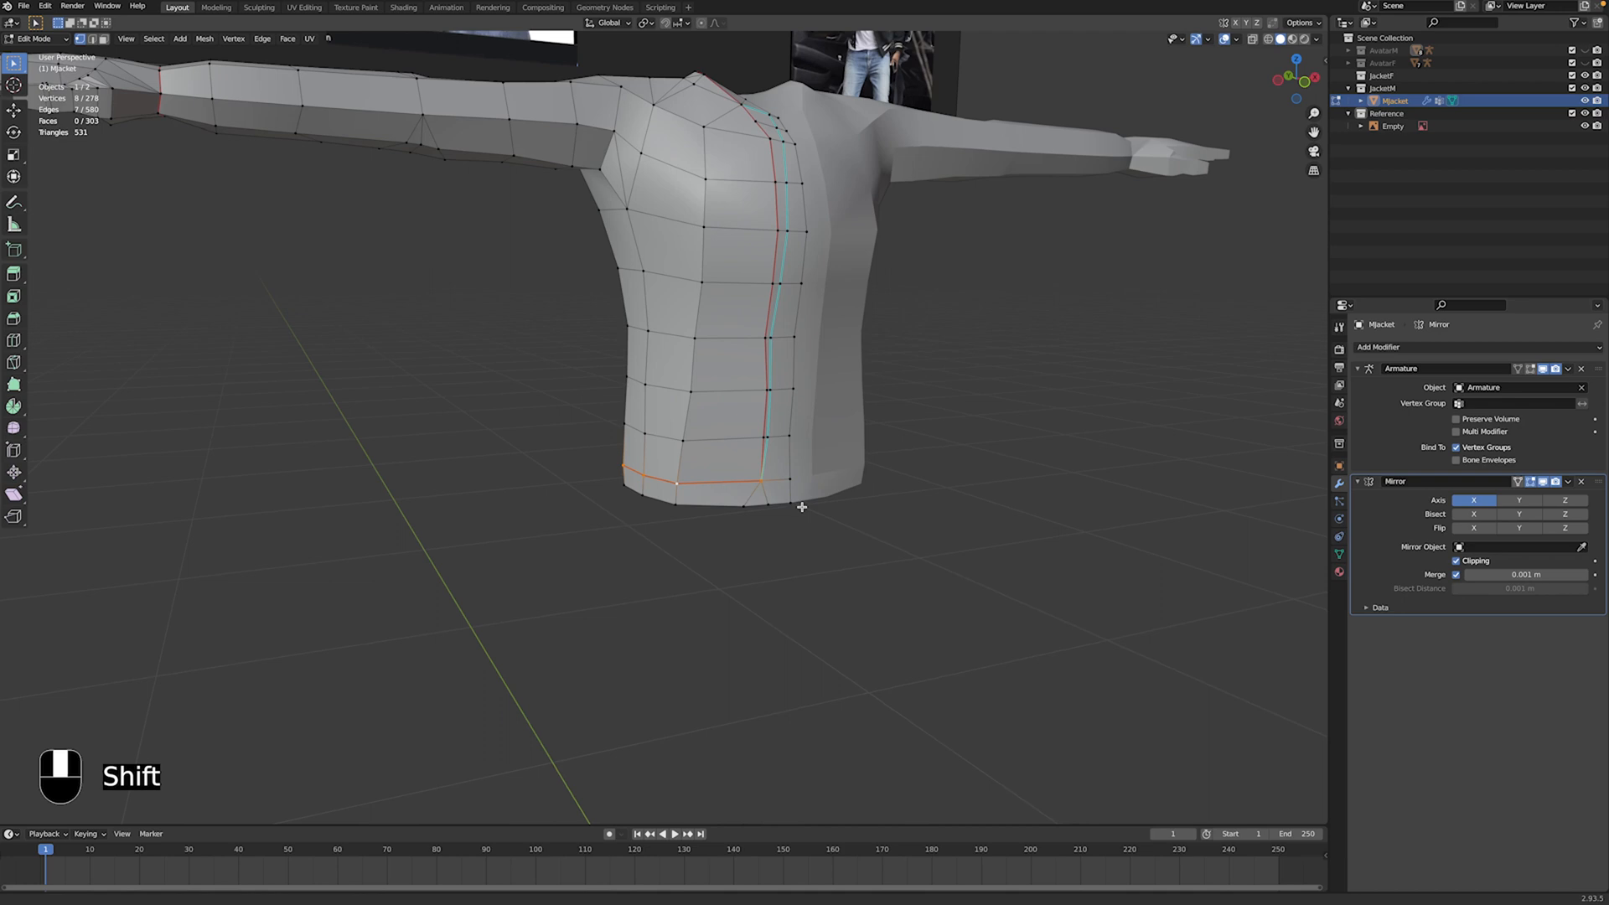
# Step: Extrude and scale the waist edge loop outward, and fill faces between it and the torso above
pyautogui.moveTo(798, 503); pyautogui.dragTo(820, 520, button='middle')
pyautogui.press('e')
pyautogui.press('s')
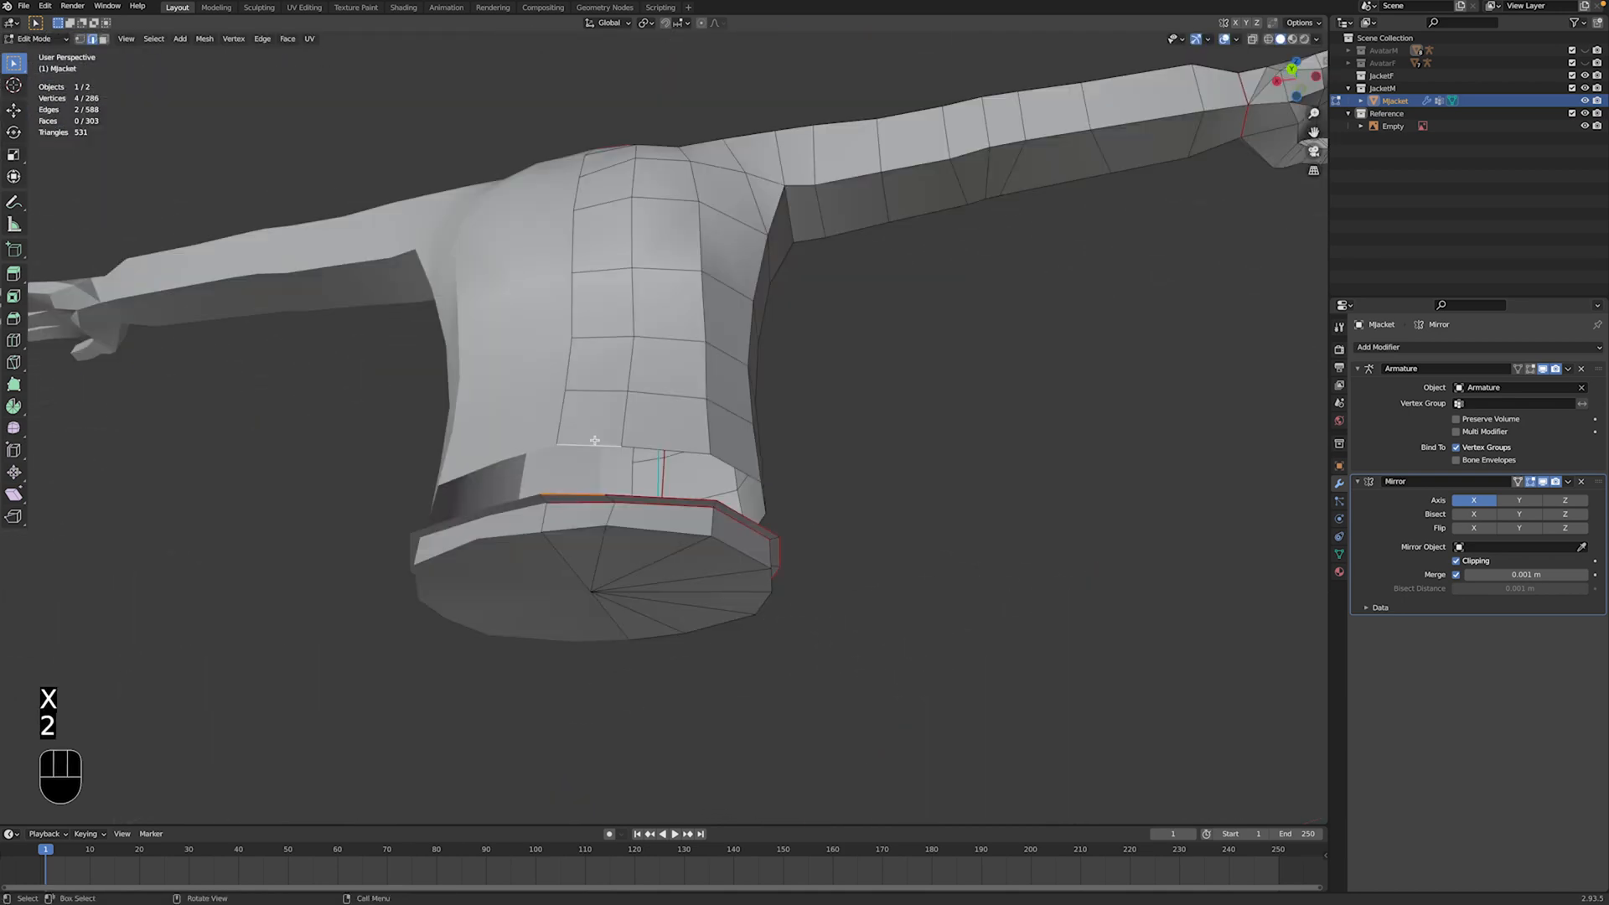
pyautogui.press('f')
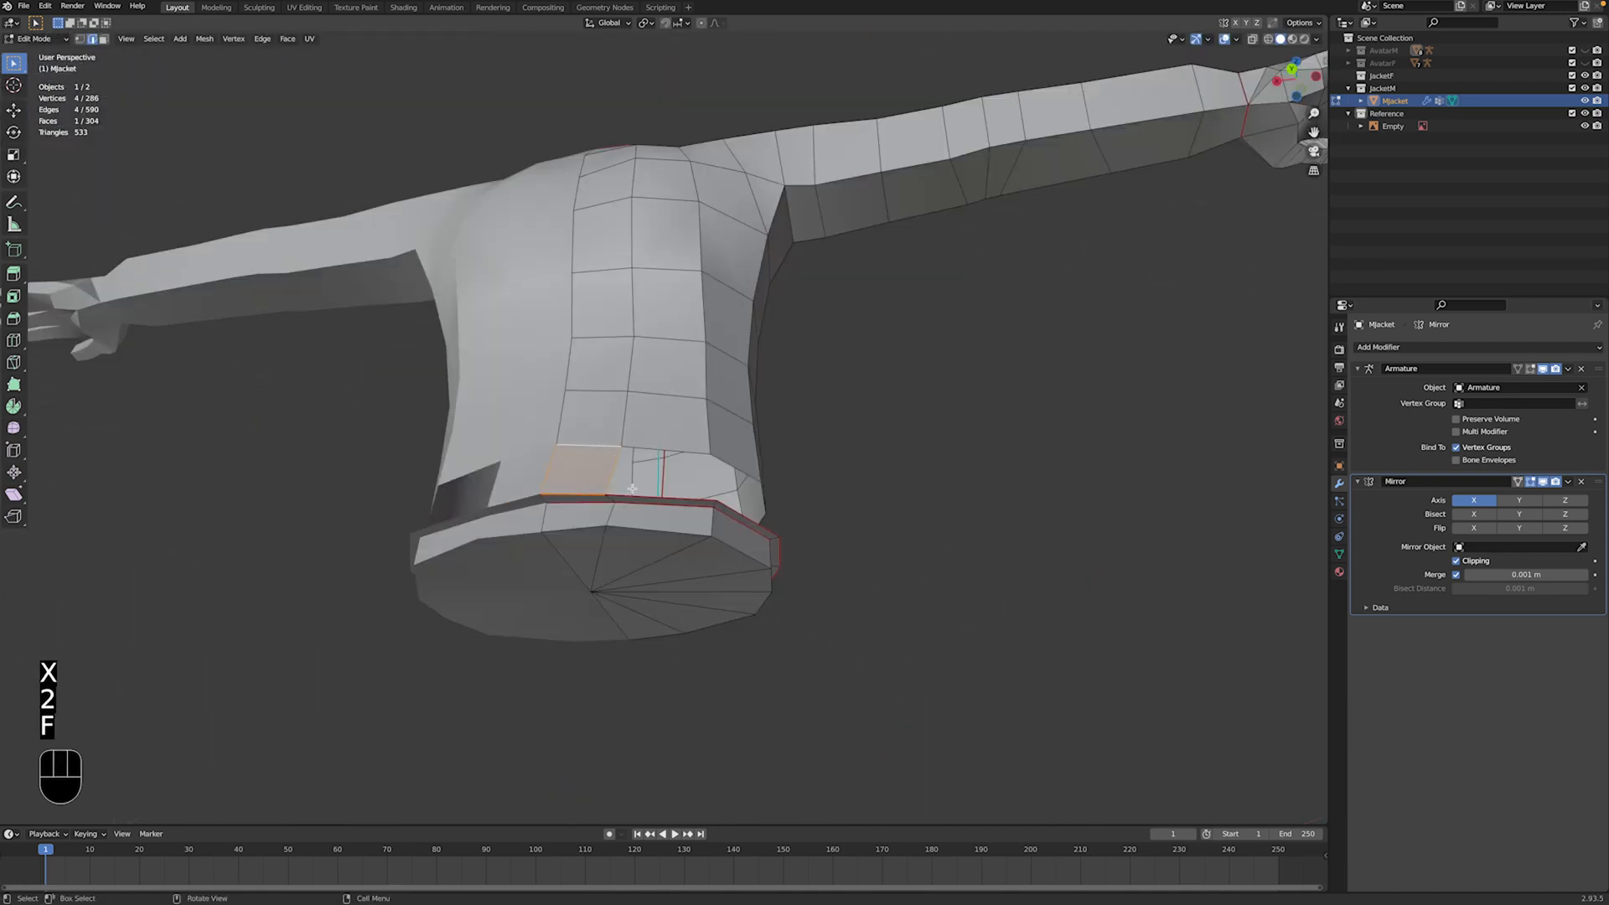
pyautogui.press('f')
pyautogui.press('f')
# Step: Extrude the front opening's edge path along Y and delete the strip of front-panel faces beside it
pyautogui.press('e')
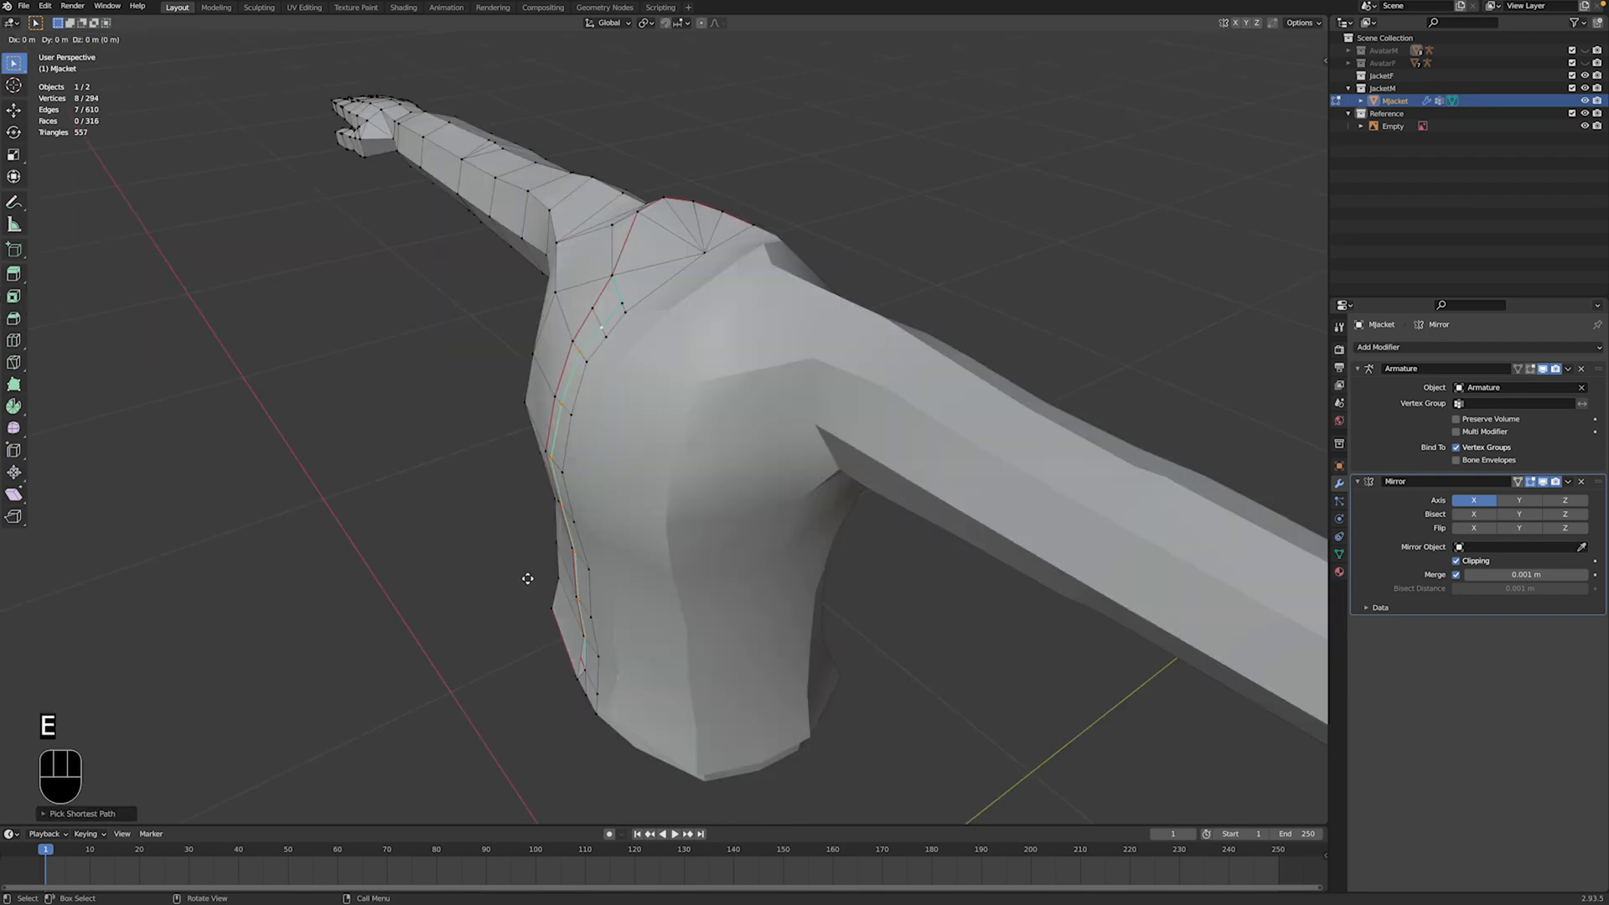
pyautogui.press('y')
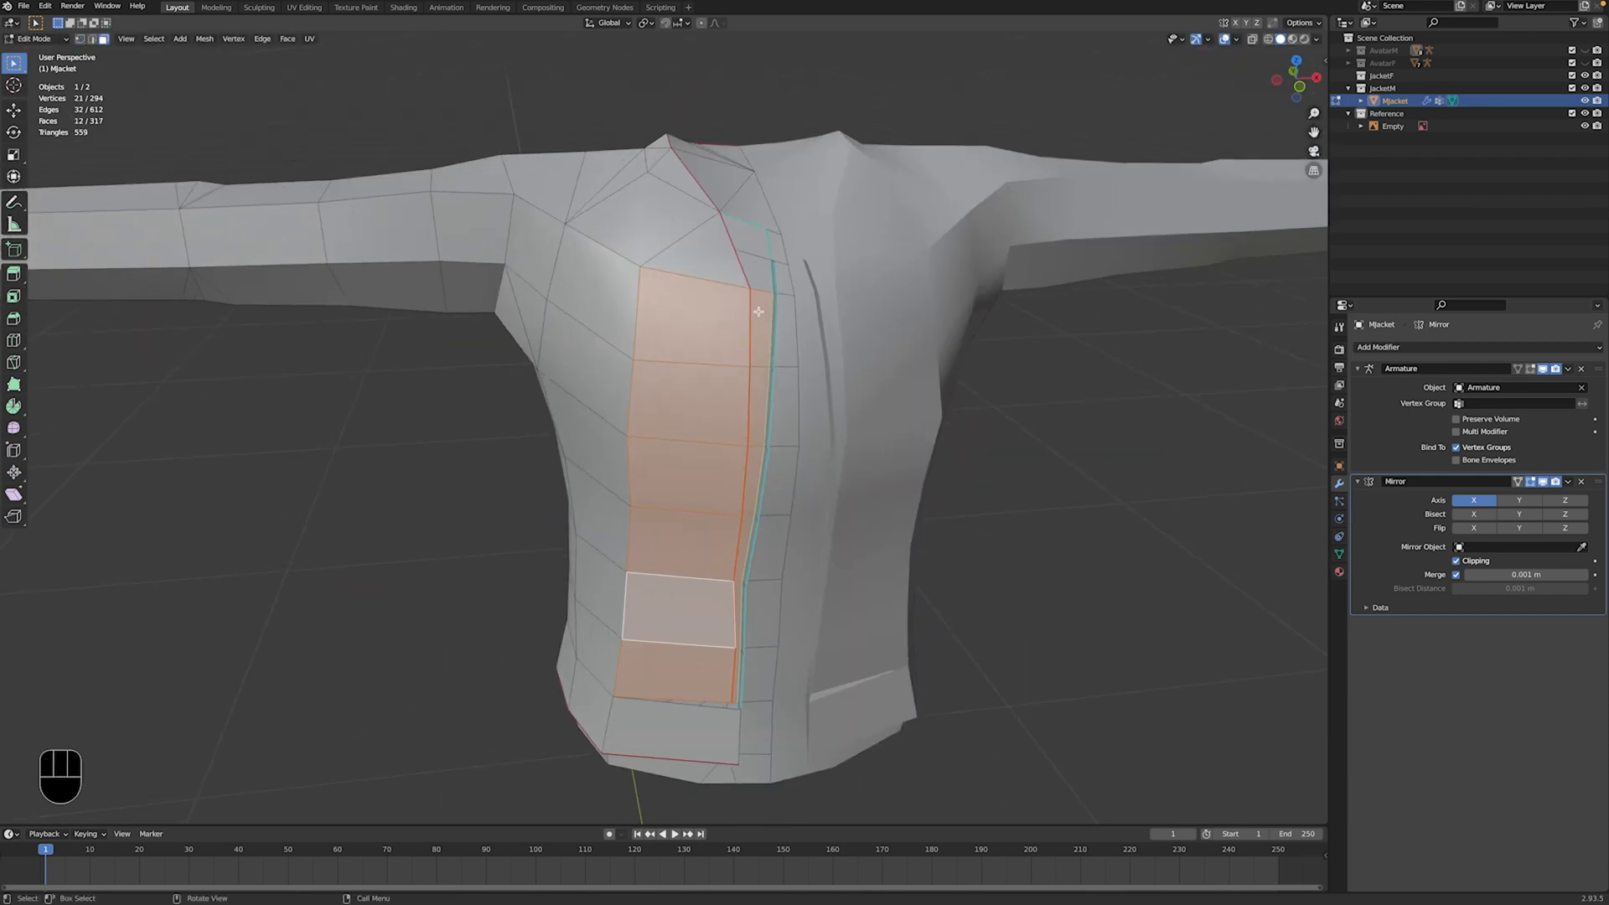
pyautogui.press('x')
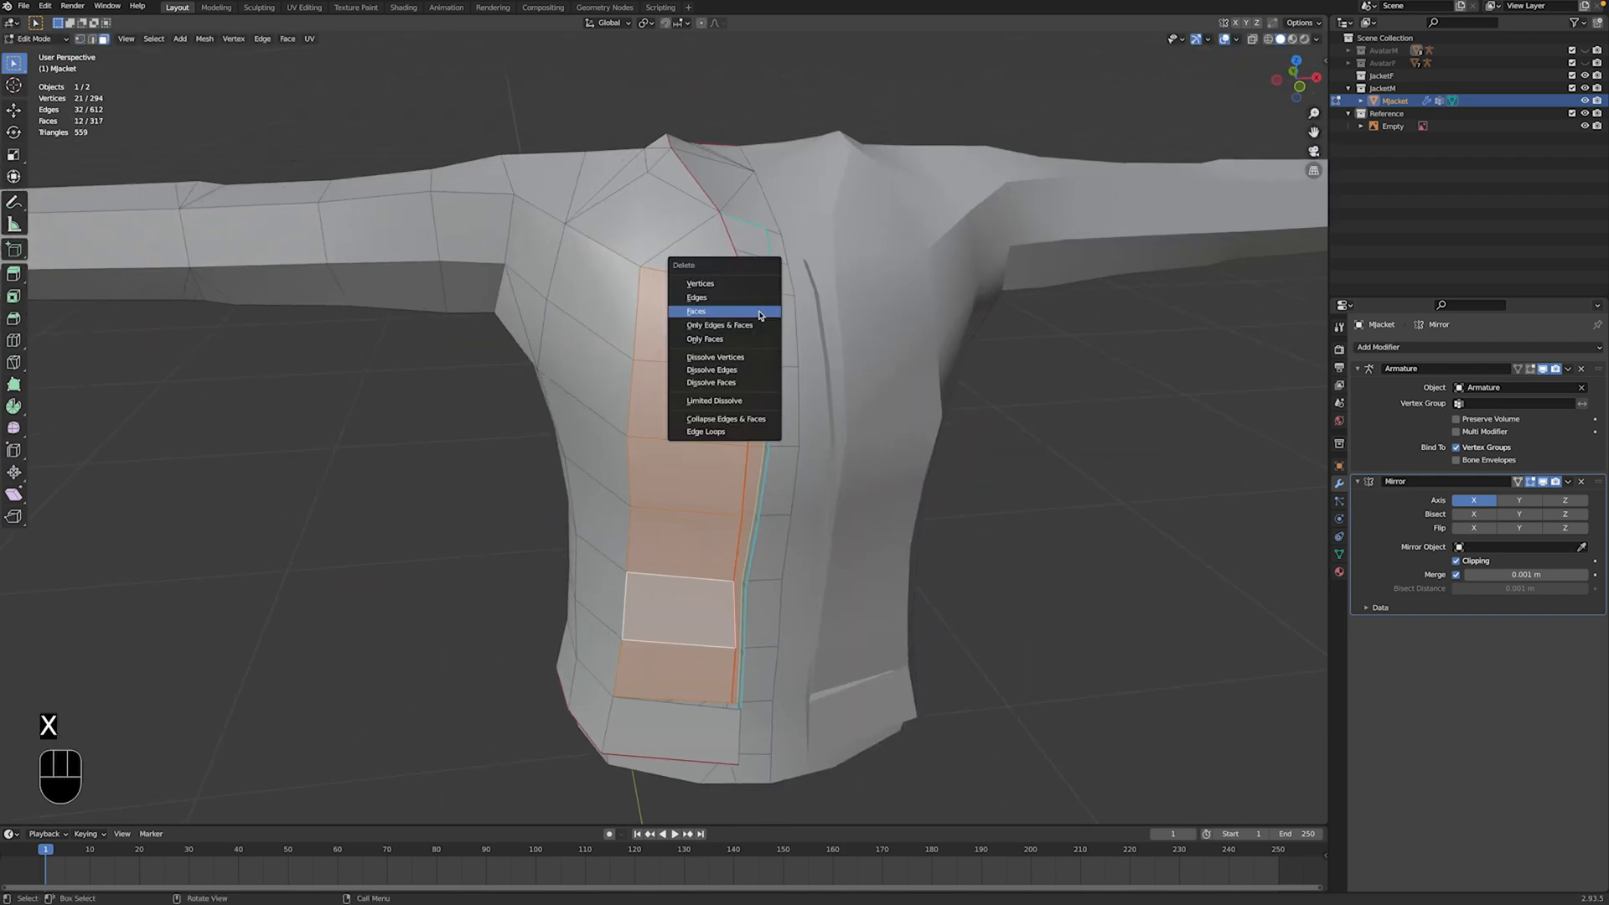
pyautogui.click(737, 316)
pyautogui.moveTo(755, 407); pyautogui.dragTo(755, 423, button='middle')
# Step: Rebuild the front panel by filling faces from the waistband edge up to the chest, and check the jacket in Object Mode
pyautogui.press('2')
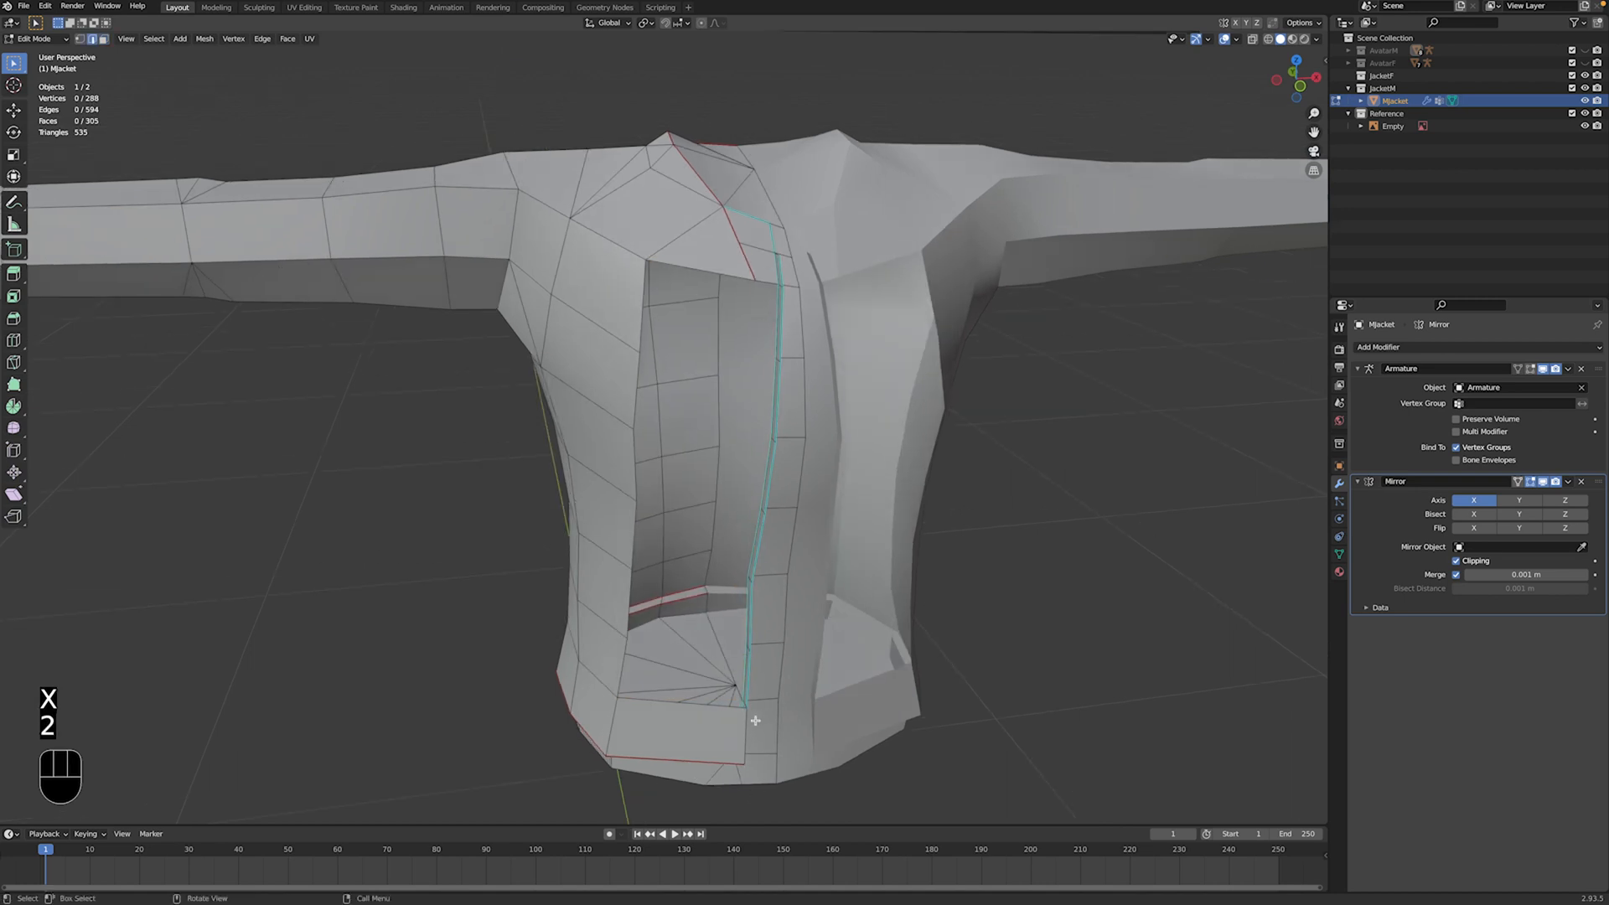
pyautogui.click(687, 699)
pyautogui.press('f')
pyautogui.press('f')
pyautogui.press('f')
pyautogui.press('f')
pyautogui.press('f')
pyautogui.press('f')
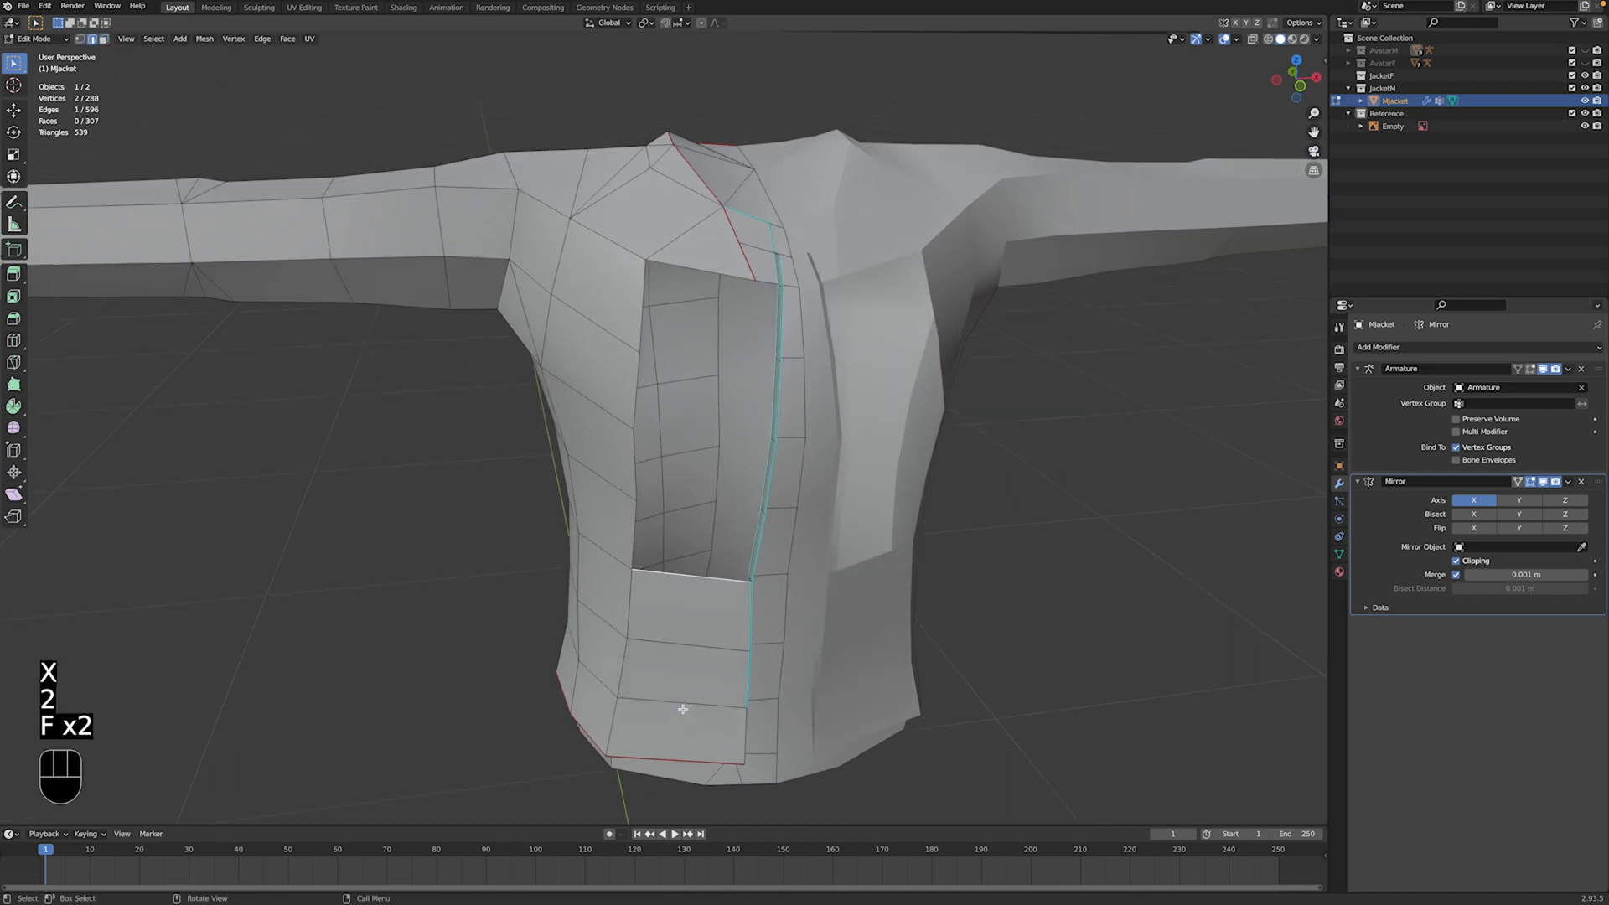
pyautogui.scroll(-4, 696, 696)
pyautogui.press('Tab')
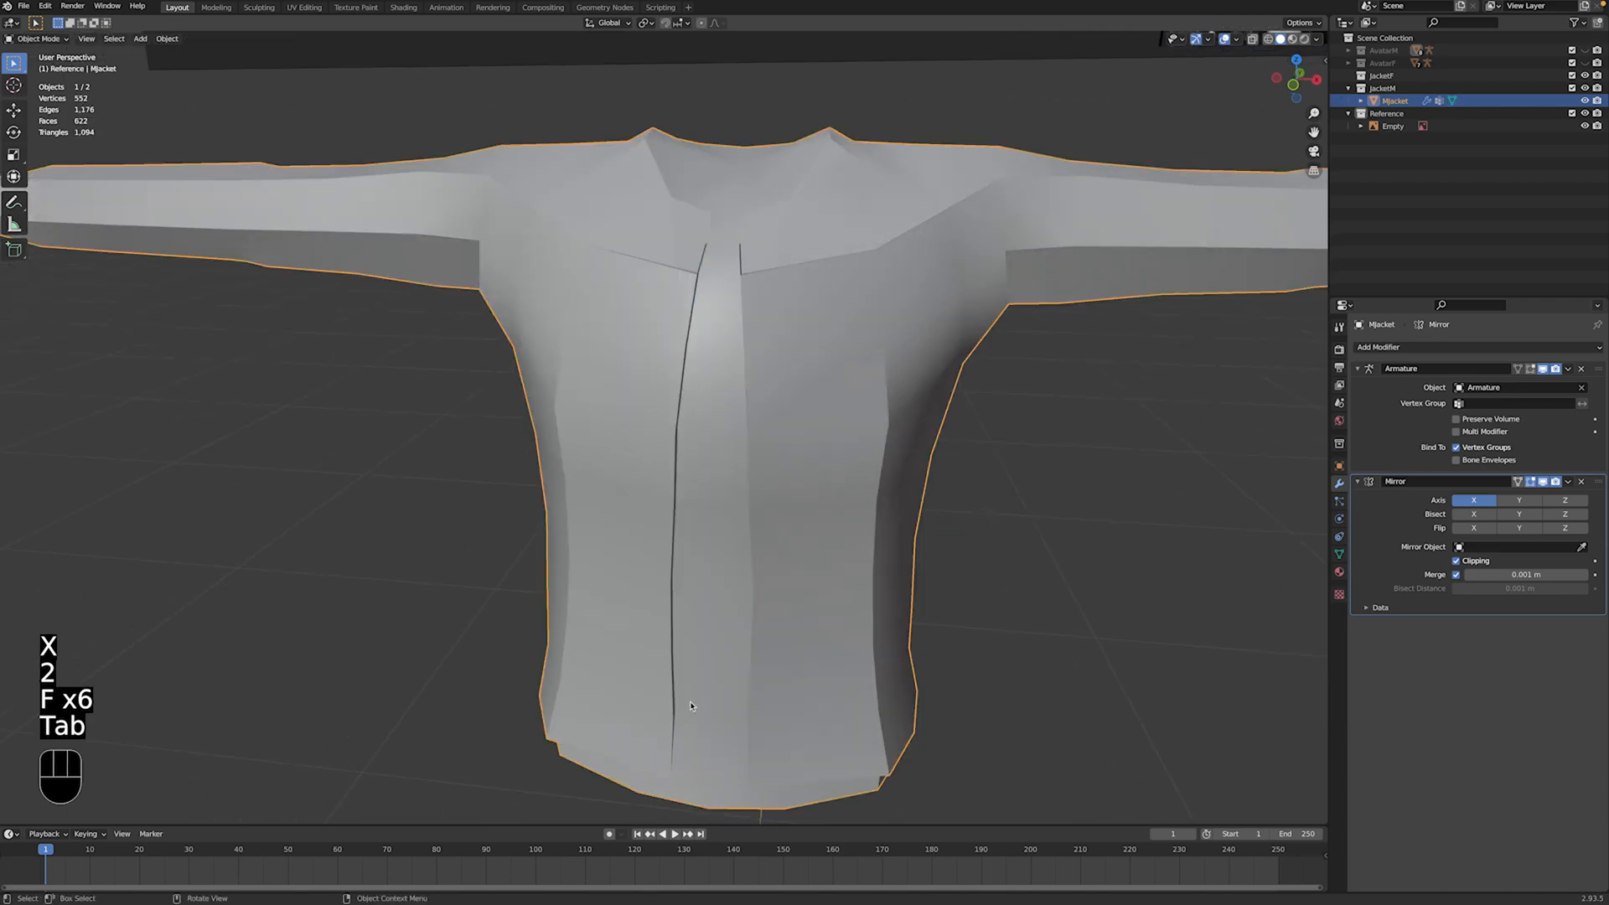
pyautogui.scroll(-4, 721, 687)
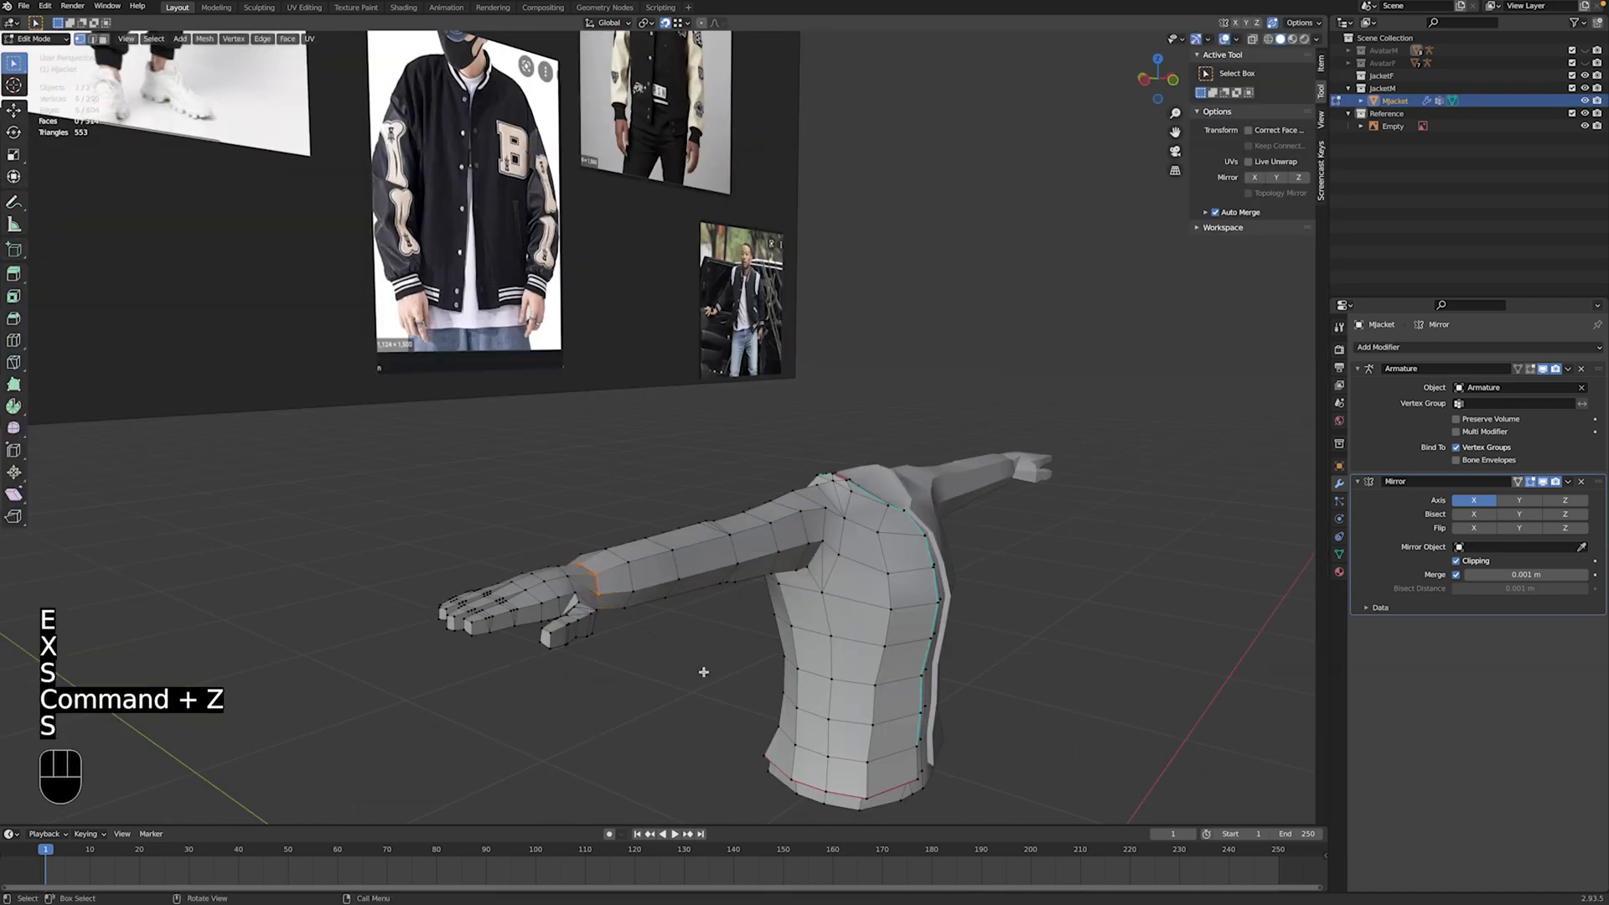
# Step: Extrude and scale the wrist edge loop outward, and delete the ring of sleeve faces next to it
pyautogui.press('e')
pyautogui.press('s')
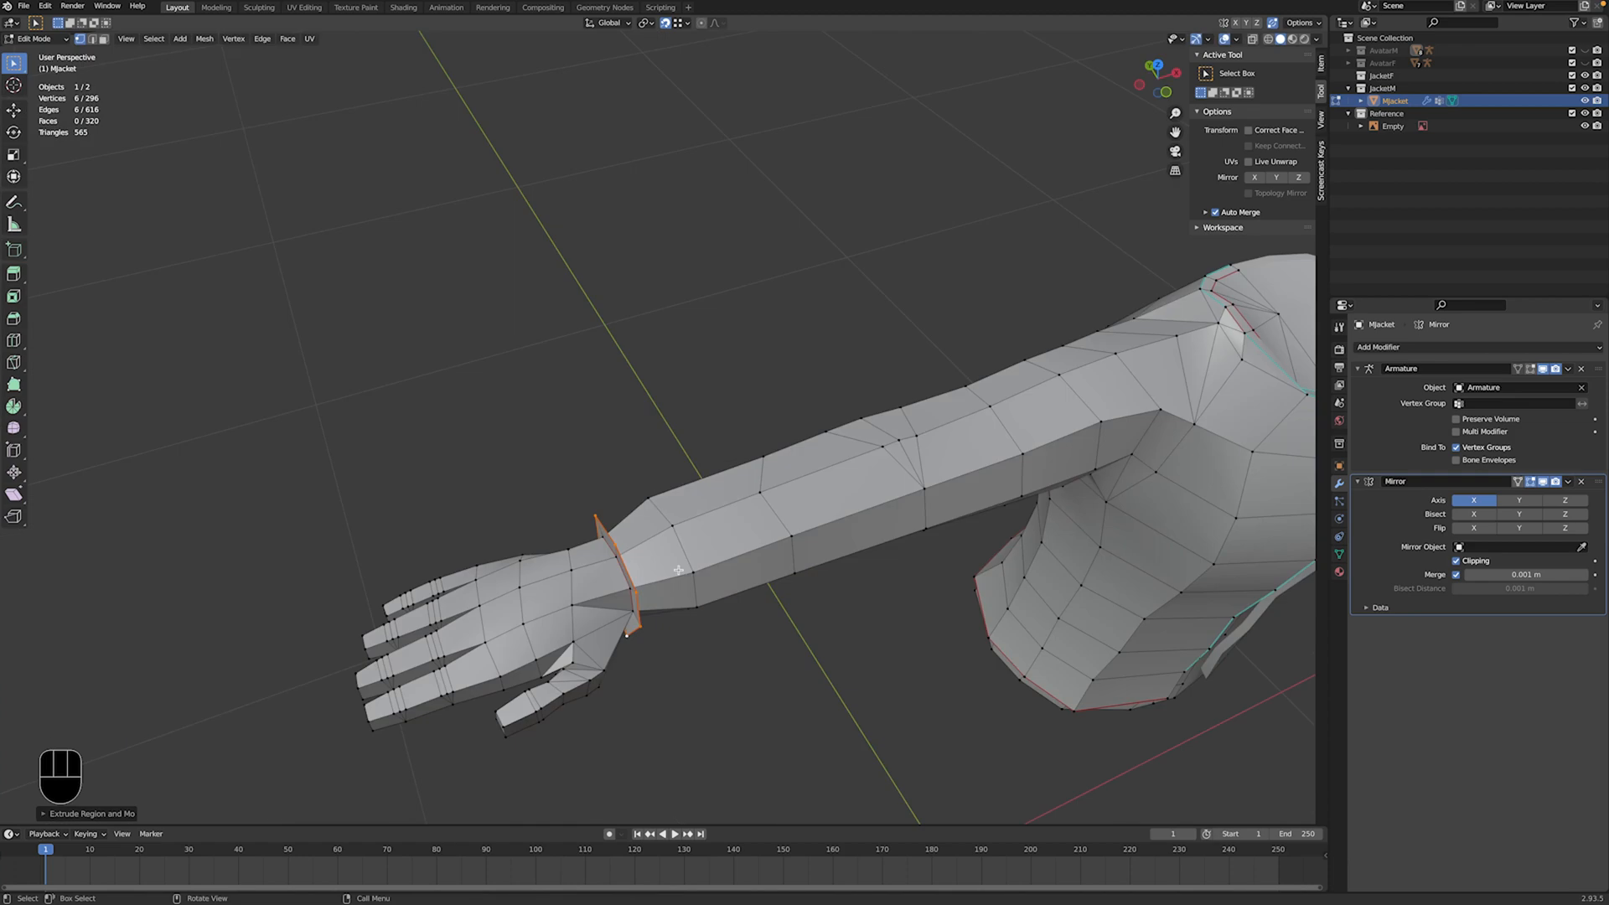
pyautogui.press('3')
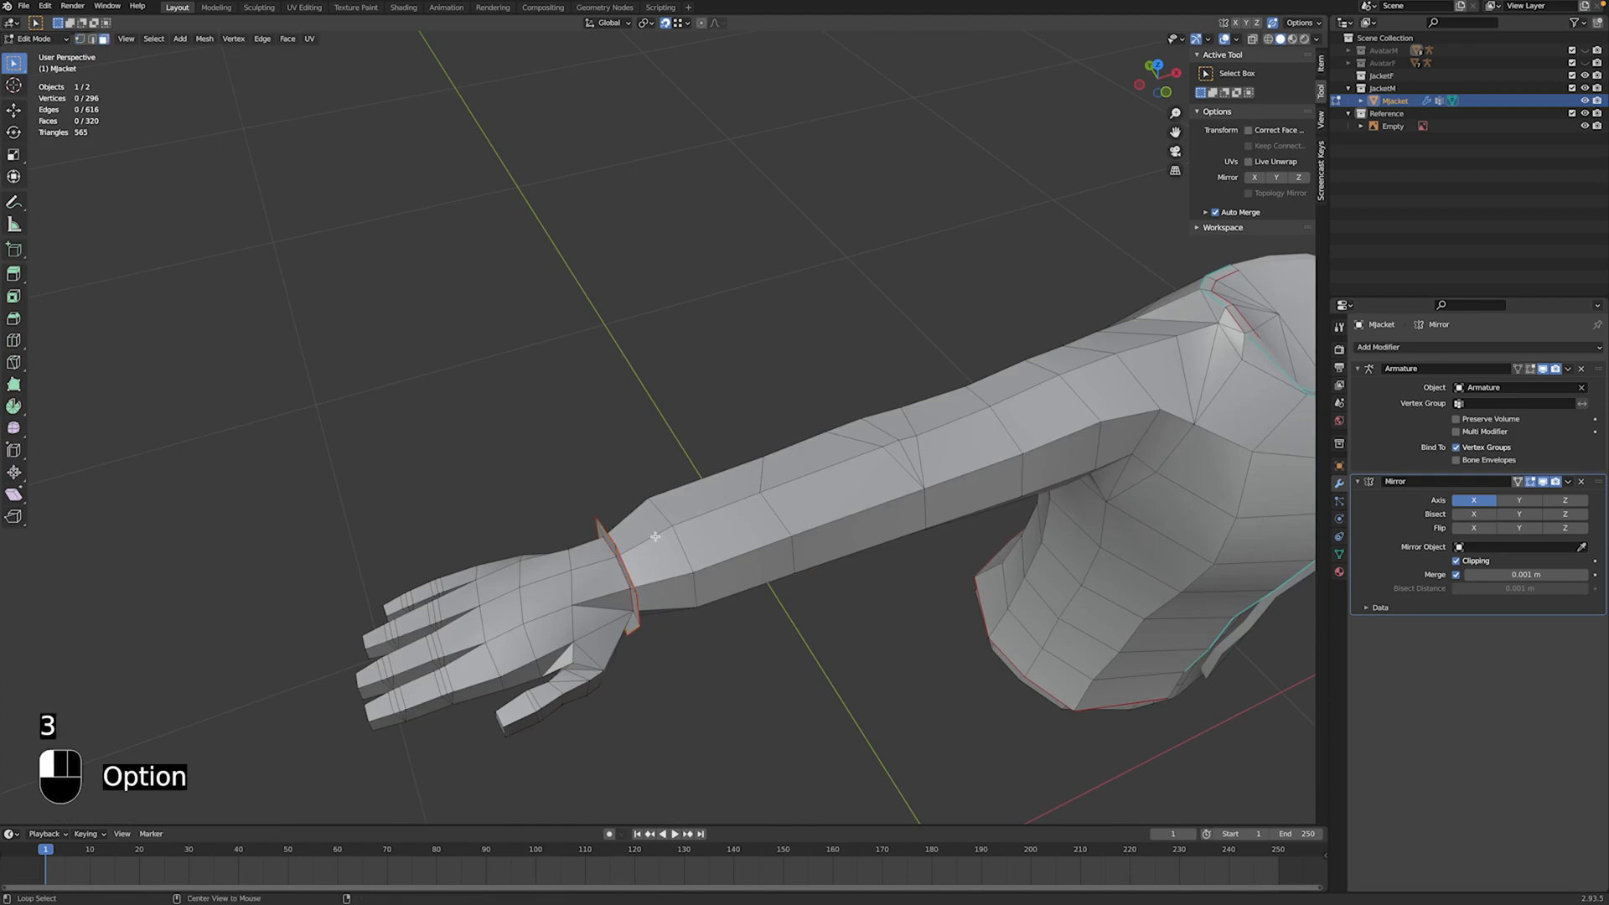
pyautogui.keyDown('alt'); pyautogui.click(658, 513); pyautogui.keyUp('alt')
pyautogui.moveTo(658, 513); pyautogui.dragTo(654, 585, button='middle')
pyautogui.press('x')
pyautogui.click(654, 585)
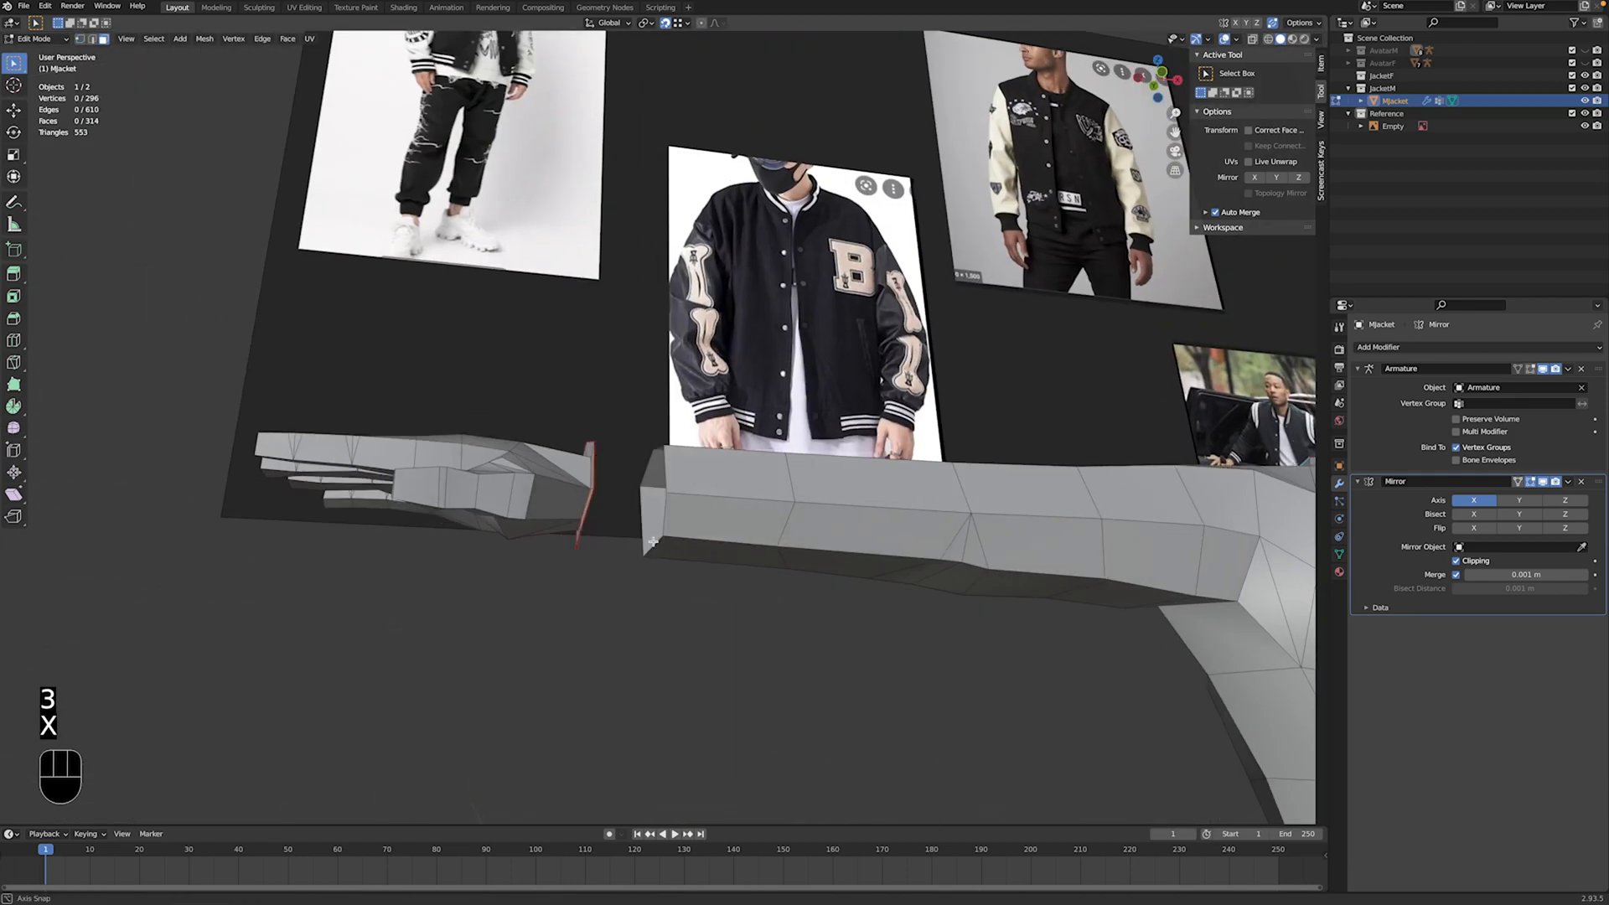
# Step: Fill the gap between the enlarged cuff edge and the sleeve end with faces all around, and check the jacket in Object Mode
pyautogui.press('2')
pyautogui.click(607, 507)
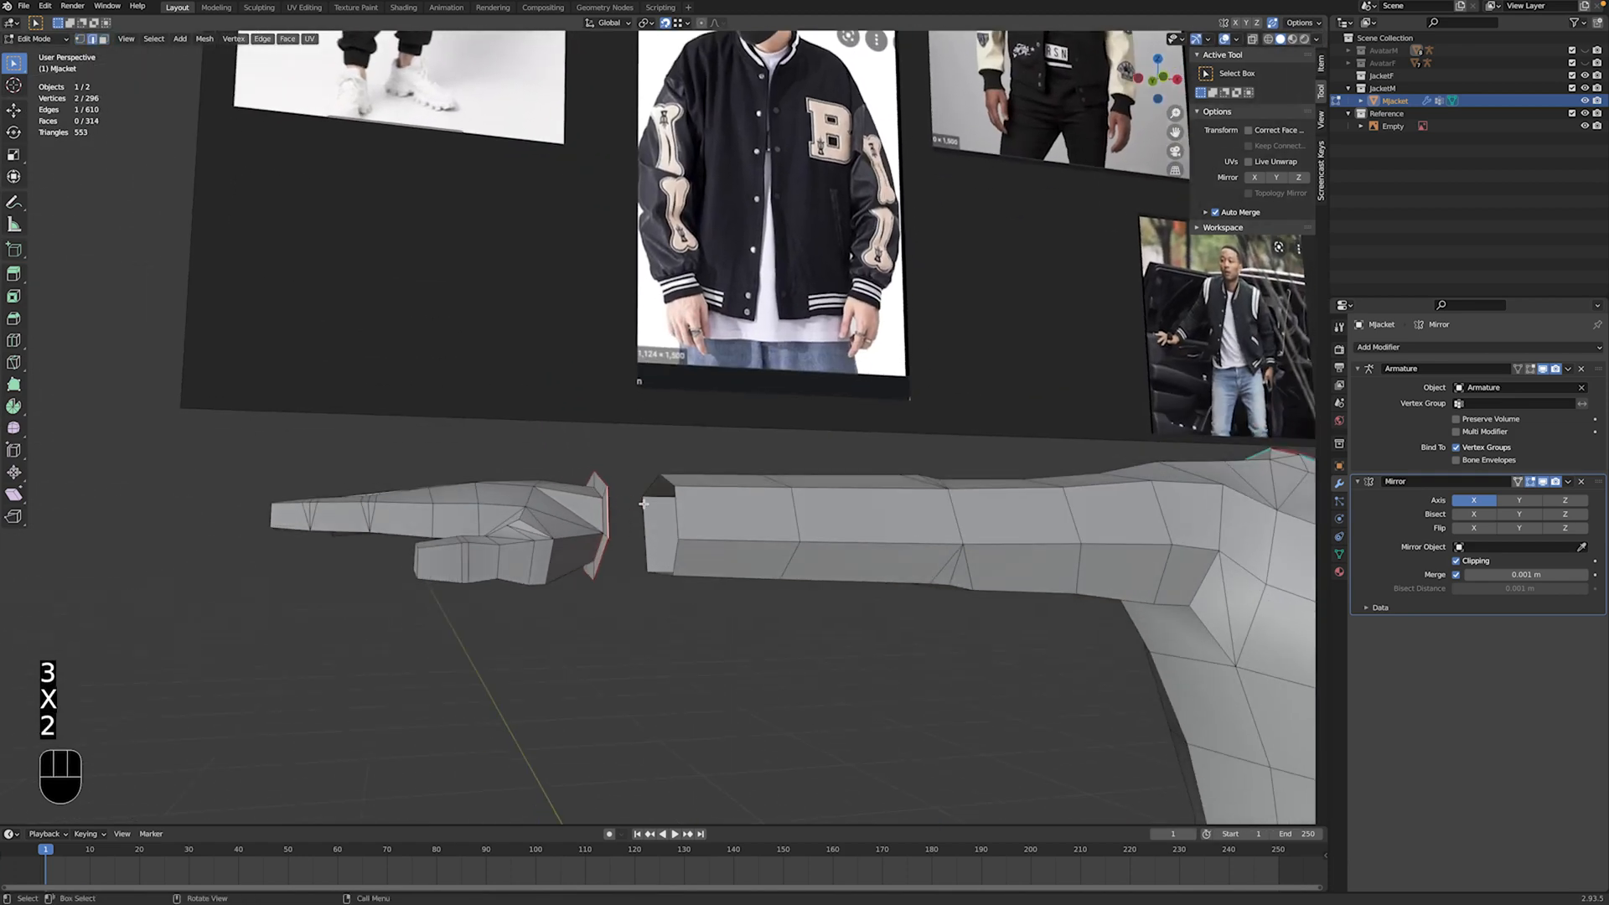
pyautogui.keyDown('shift'); pyautogui.click(673, 503); pyautogui.keyUp('shift')
pyautogui.press('f')
pyautogui.moveTo(671, 498); pyautogui.dragTo(621, 588, button='middle')
pyautogui.press('f')
pyautogui.press('f')
pyautogui.press('f')
pyautogui.press('f')
pyautogui.press('f')
pyautogui.press('Tab')
pyautogui.scroll(-4, 780, 609)
pyautogui.moveTo(780, 610); pyautogui.dragTo(707, 586, button='middle')
pyautogui.scroll(-3, 754, 600)
# Step: Select the ring of faces at the sleeve cuff, flatten it by scaling to 0 along X, and start moving it along X
pyautogui.press('Tab')
pyautogui.scroll(4, 740, 592)
pyautogui.press('3')
pyautogui.keyDown('alt'); pyautogui.click(676, 556); pyautogui.keyUp('alt')
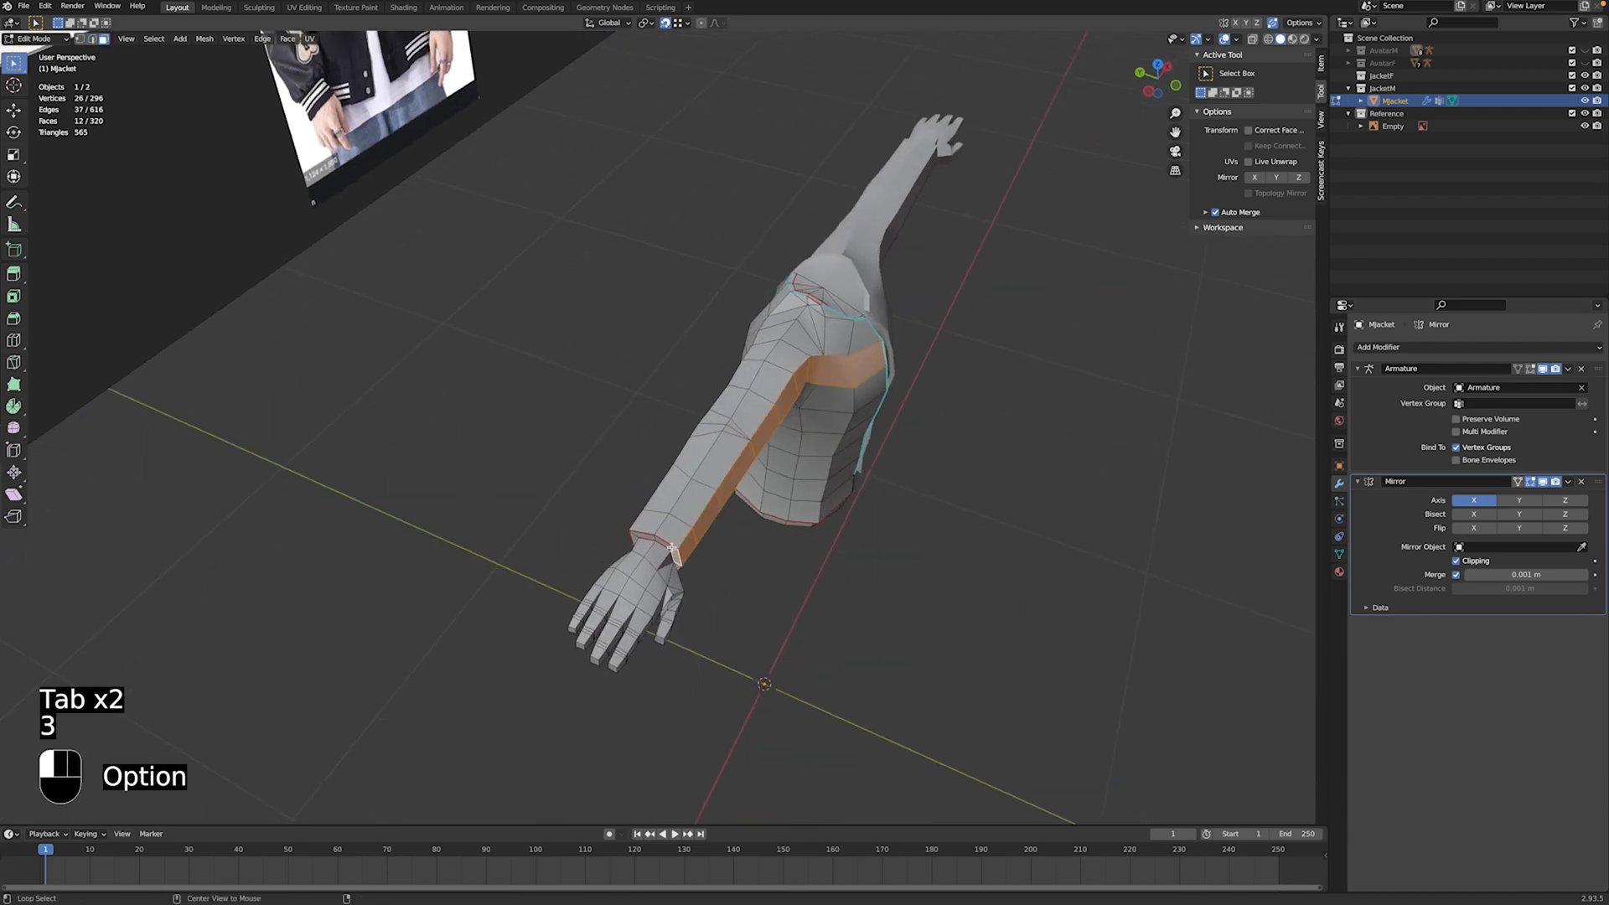
pyautogui.keyDown('alt'); pyautogui.click(676, 557); pyautogui.keyUp('alt')
pyautogui.moveTo(674, 557)
pyautogui.mouseDown(button='middle')
pyautogui.moveTo(653, 553)
pyautogui.moveTo(637, 506)
pyautogui.moveTo(670, 536)
pyautogui.mouseUp(button='middle')
pyautogui.press('KP_1')
pyautogui.press('s')
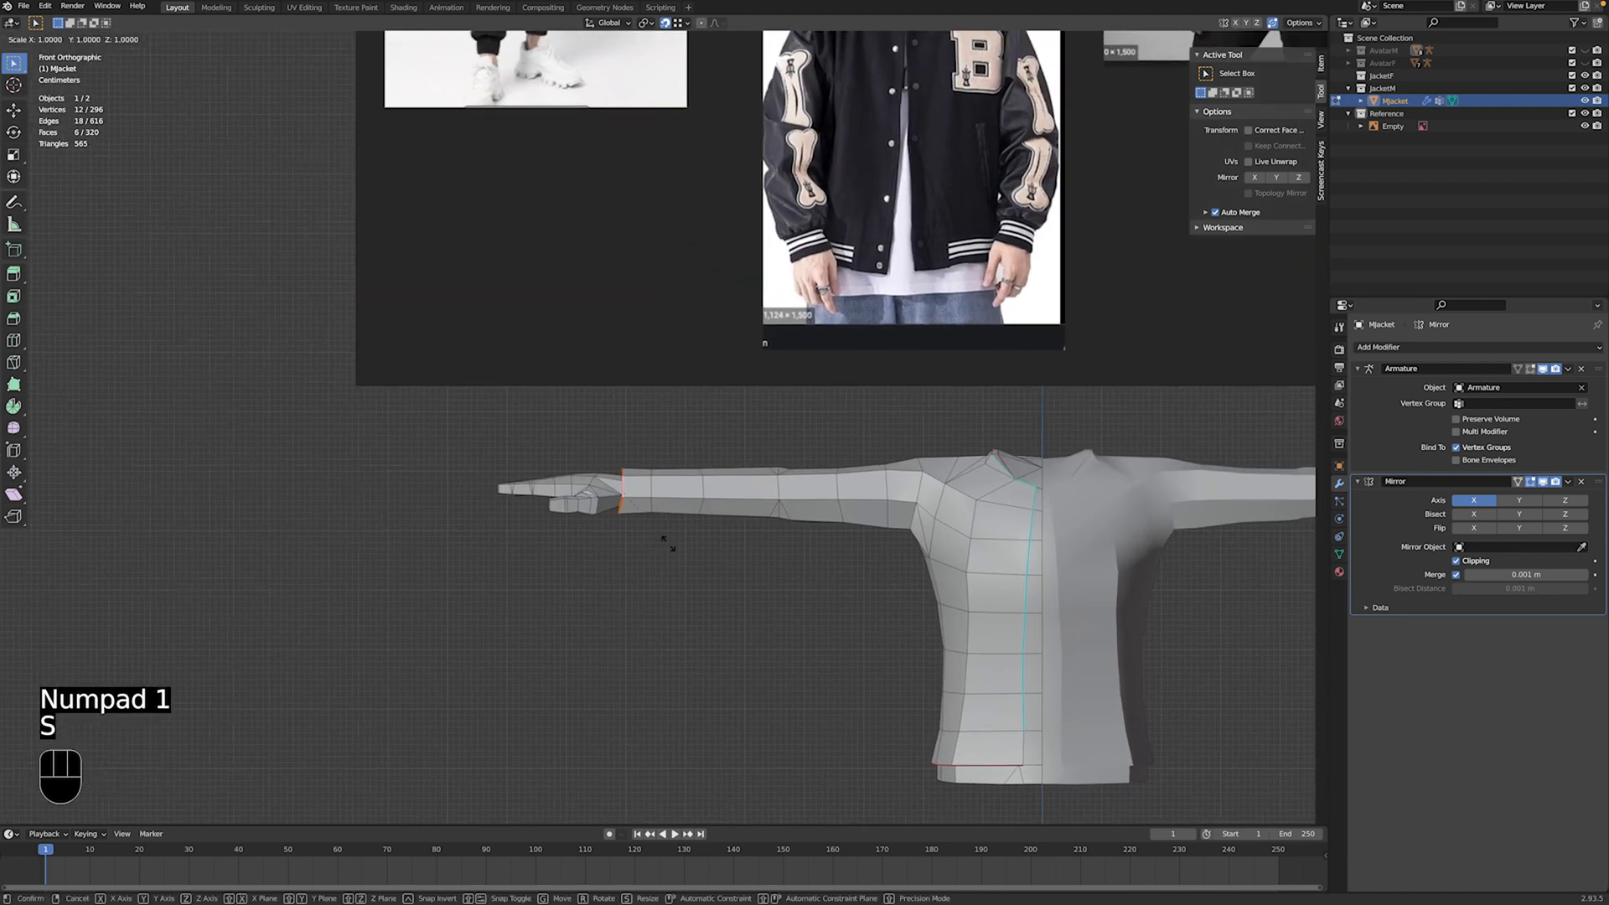
pyautogui.press('x')
pyautogui.press('0')
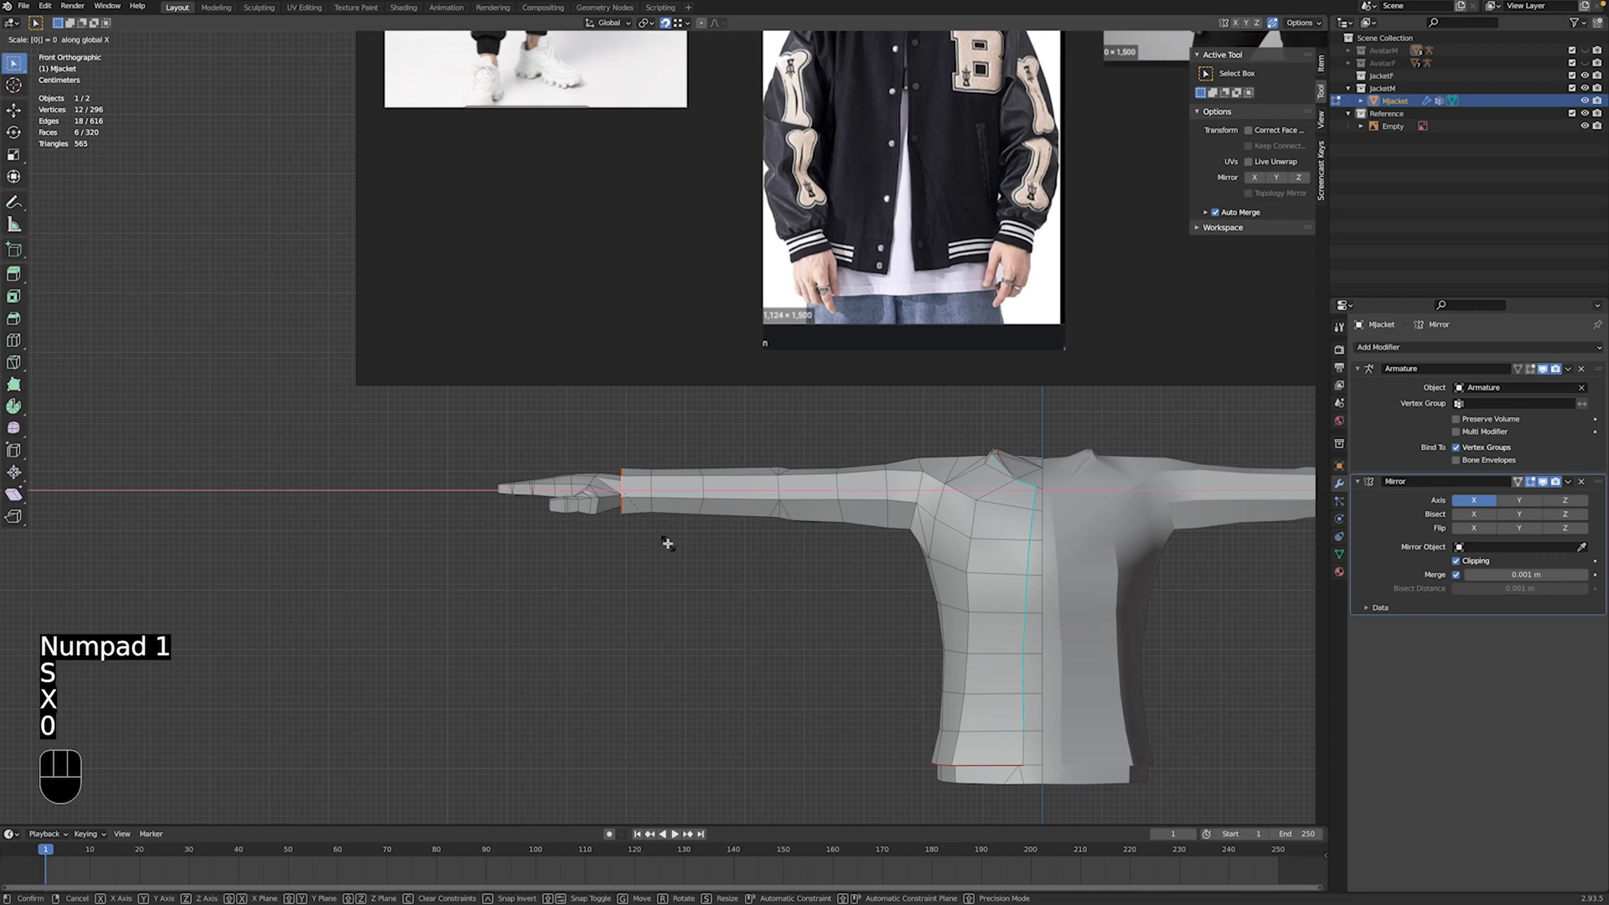
pyautogui.press('Return')
pyautogui.press('g')
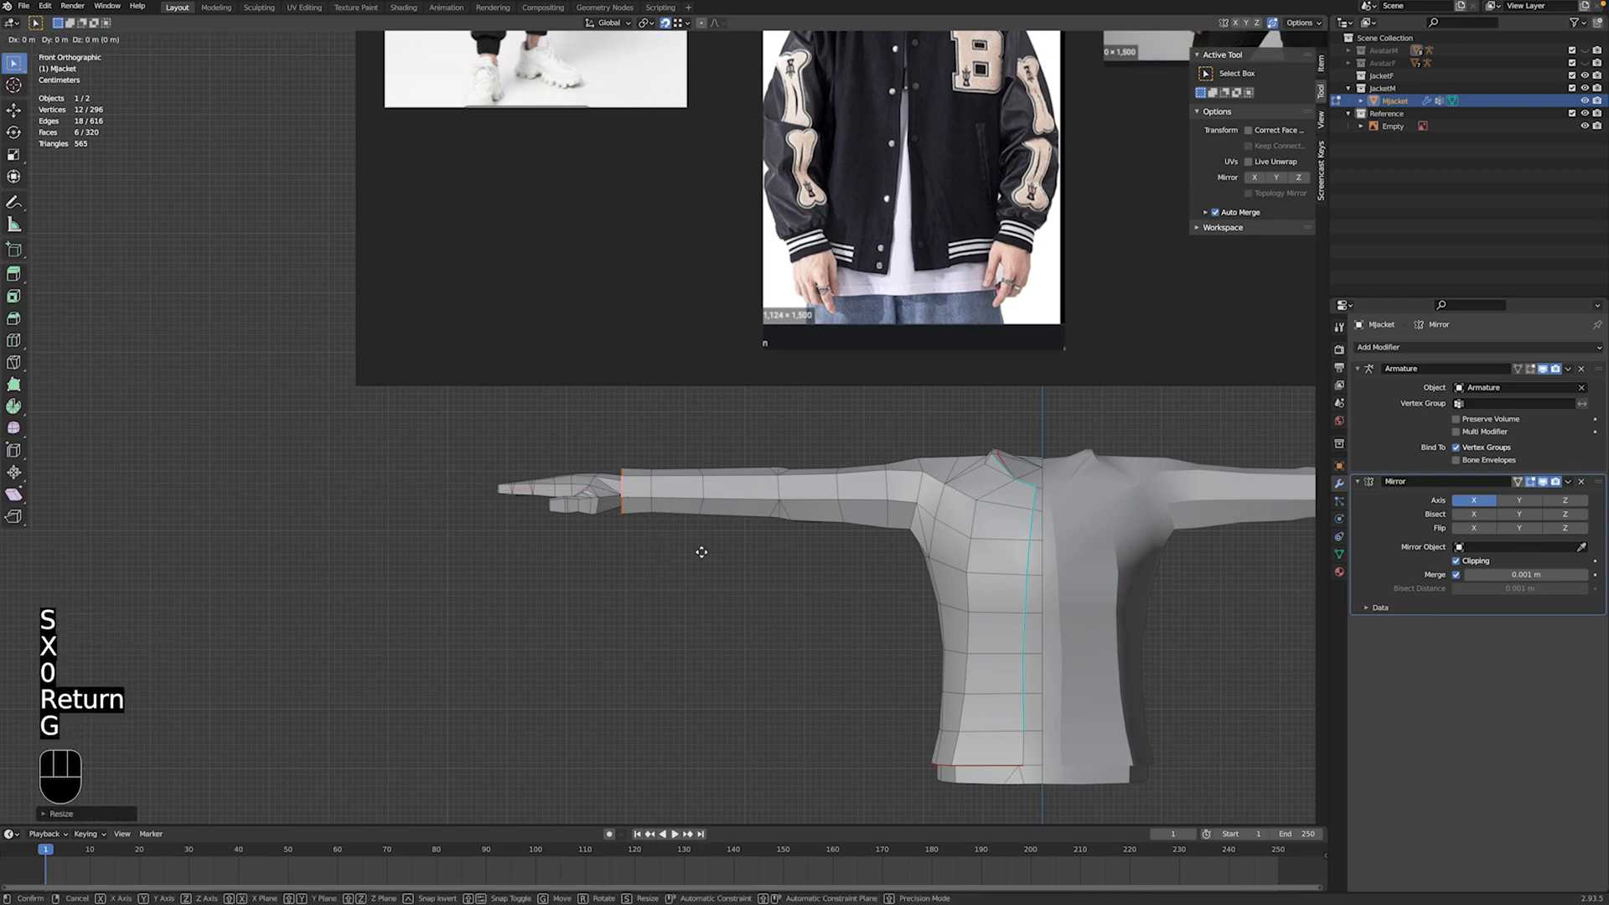
pyautogui.press('x')
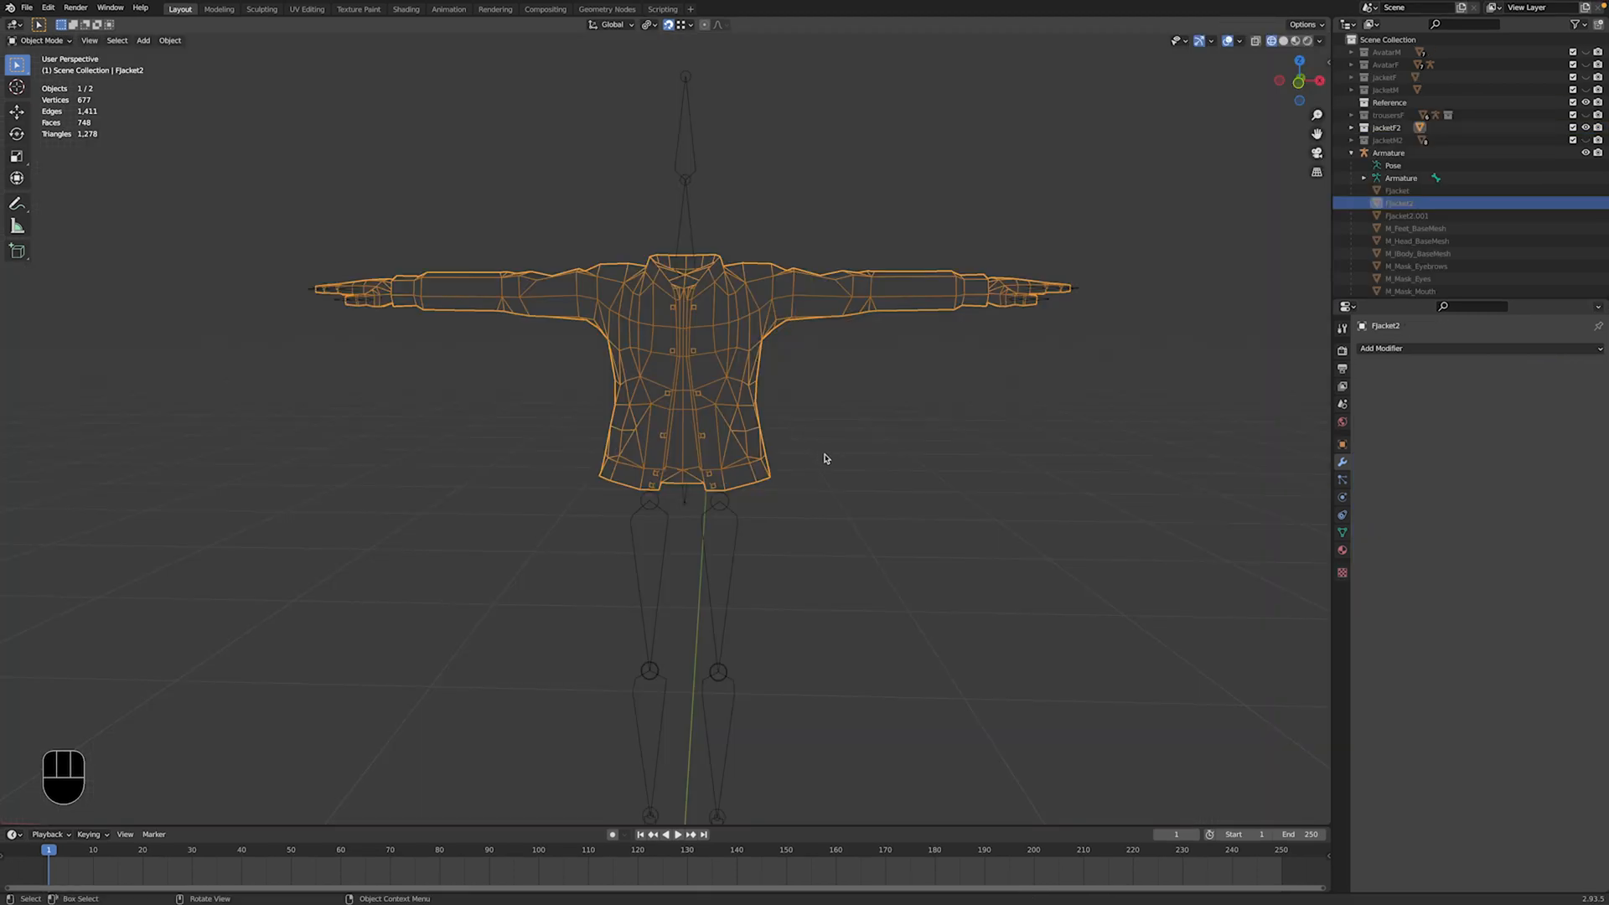
# Step: Clear the jacket's parent while keeping its transformation, and check its vertex groups and modifiers
pyautogui.press('g')
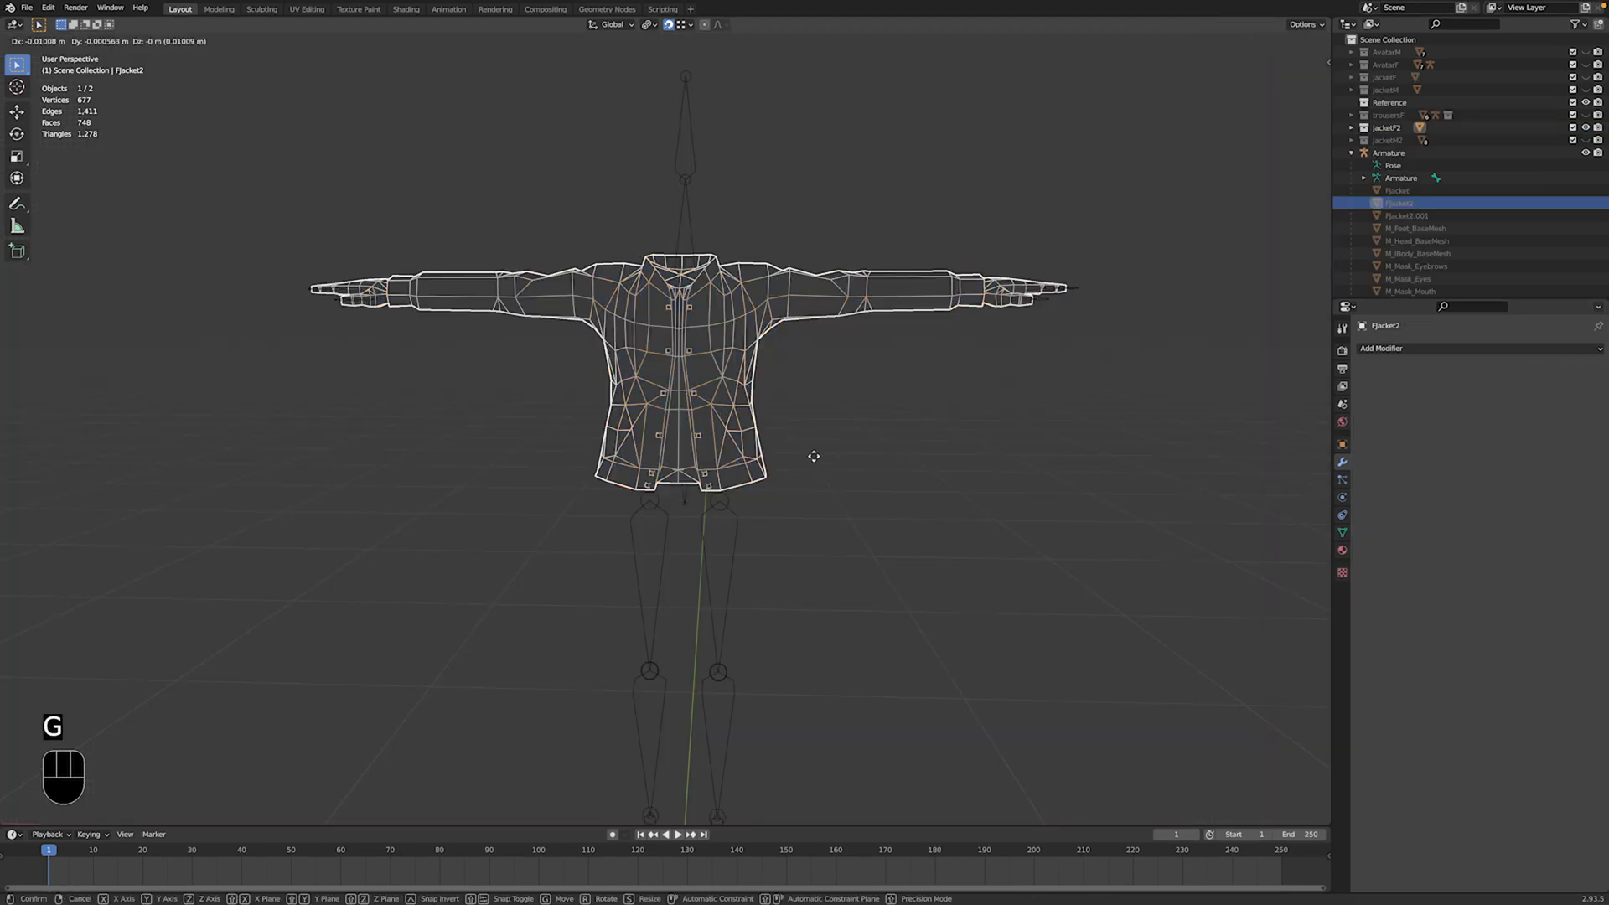
pyautogui.rightClick(867, 477)
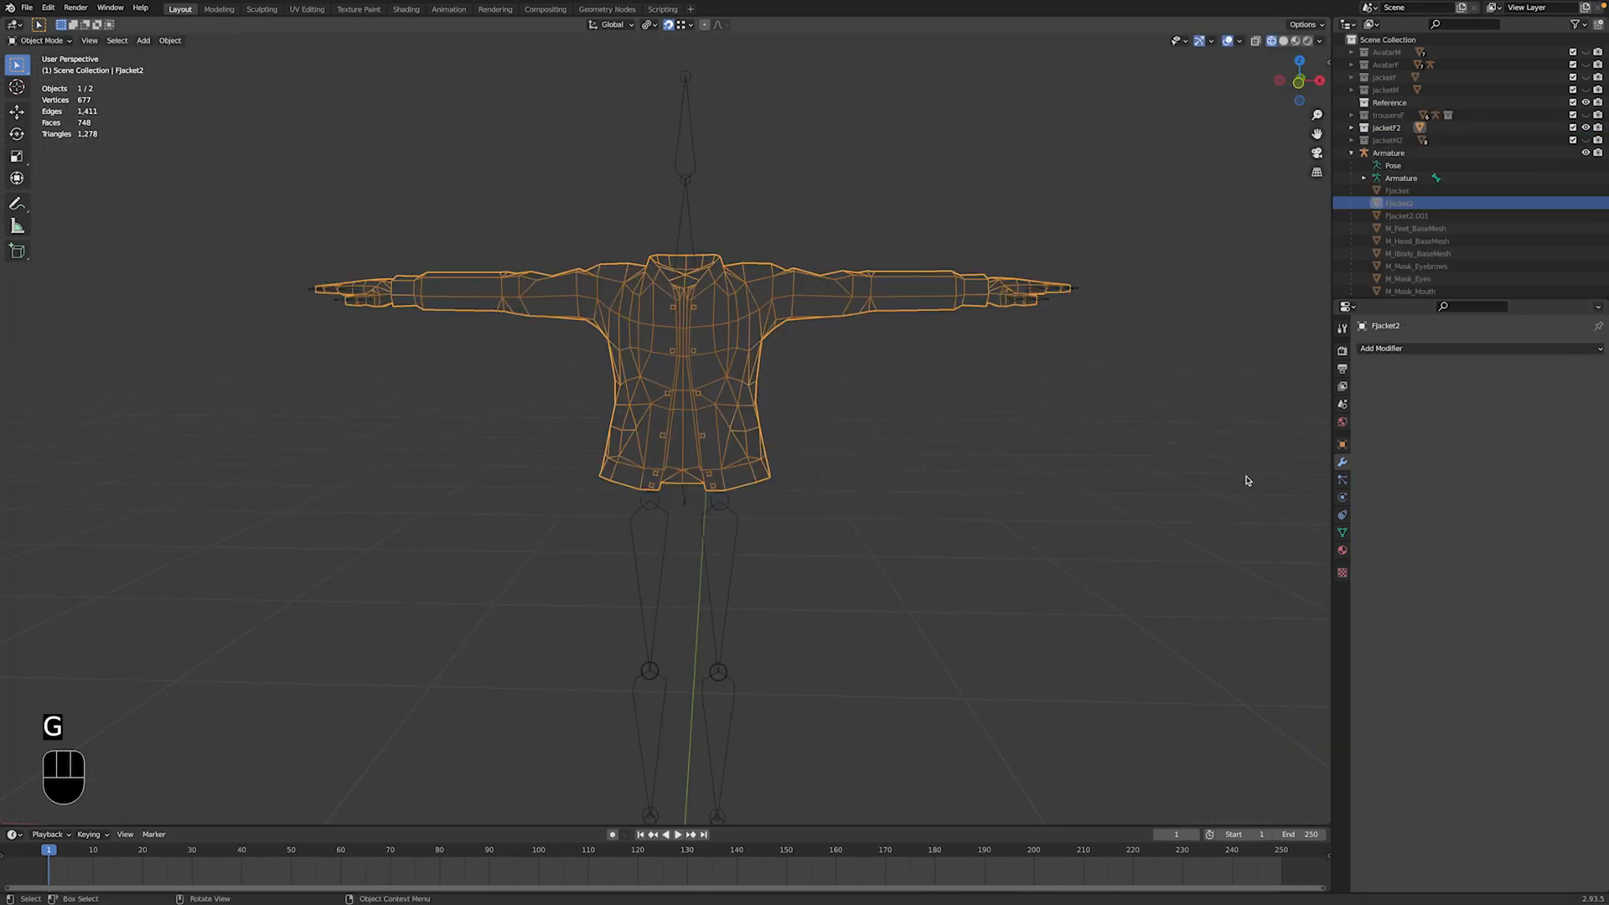
pyautogui.click(1342, 533)
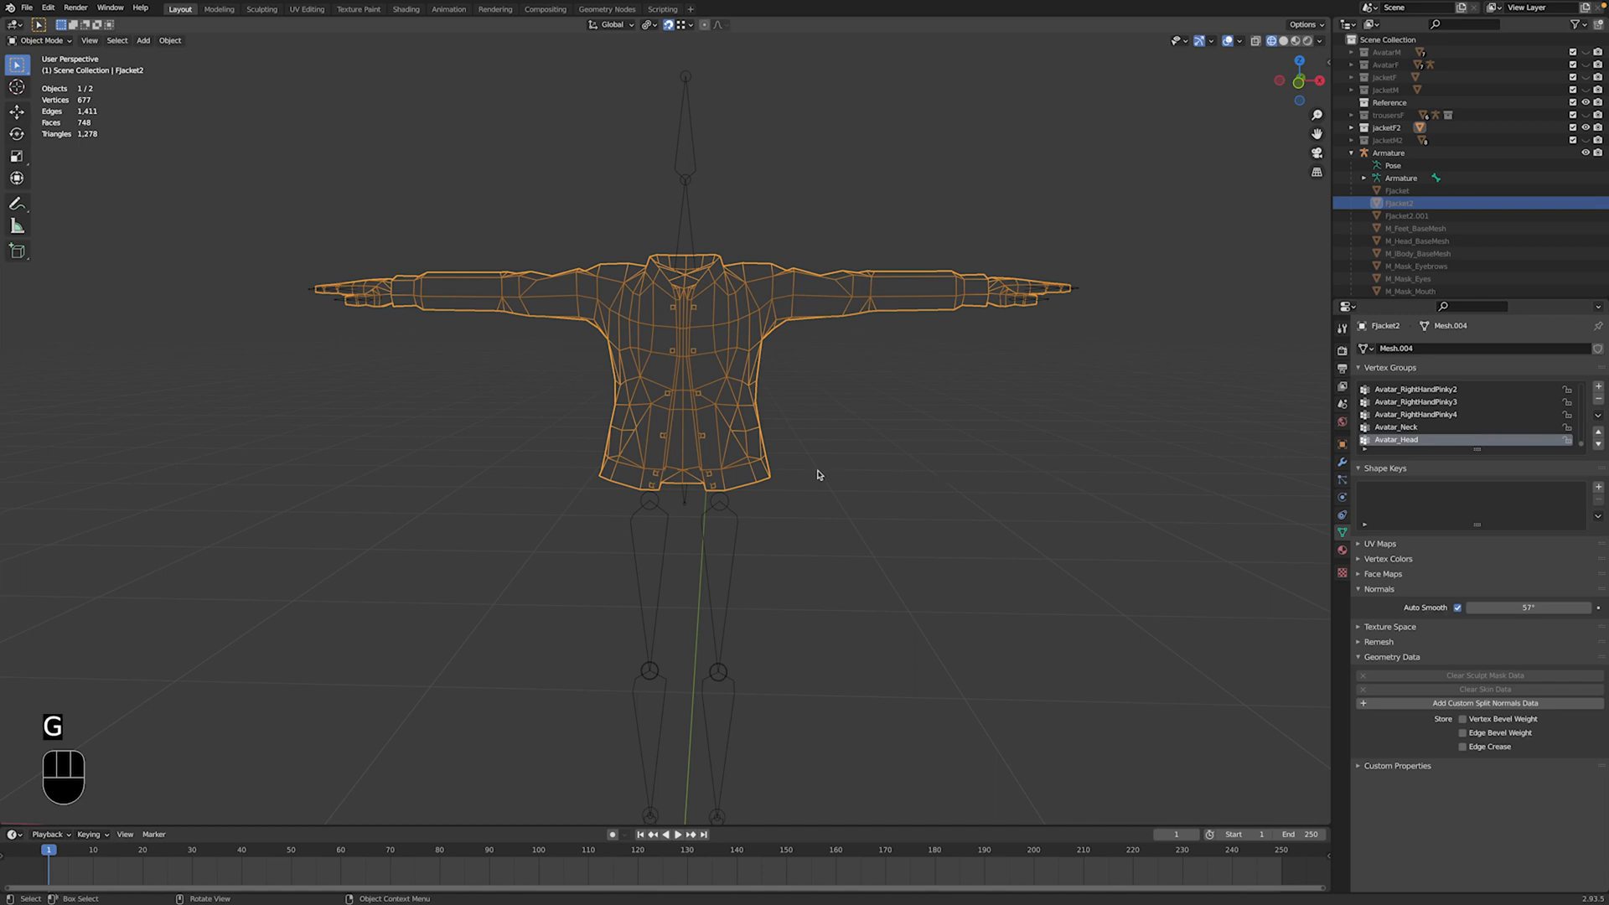
pyautogui.hotkey('alt', 'p')
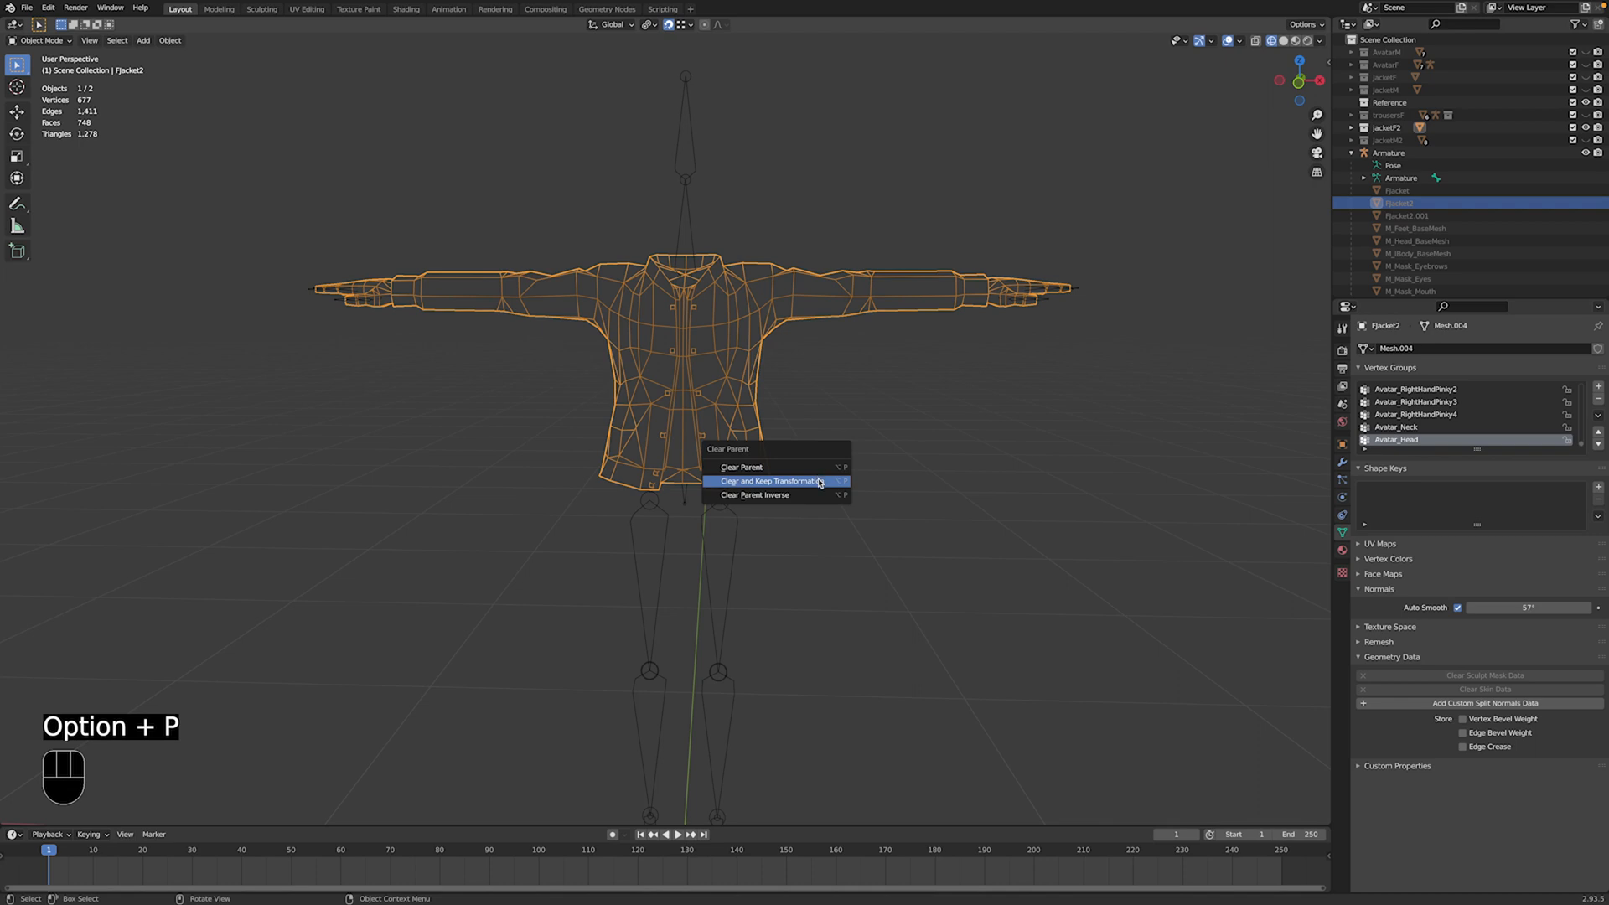
pyautogui.click(819, 483)
pyautogui.click(1342, 463)
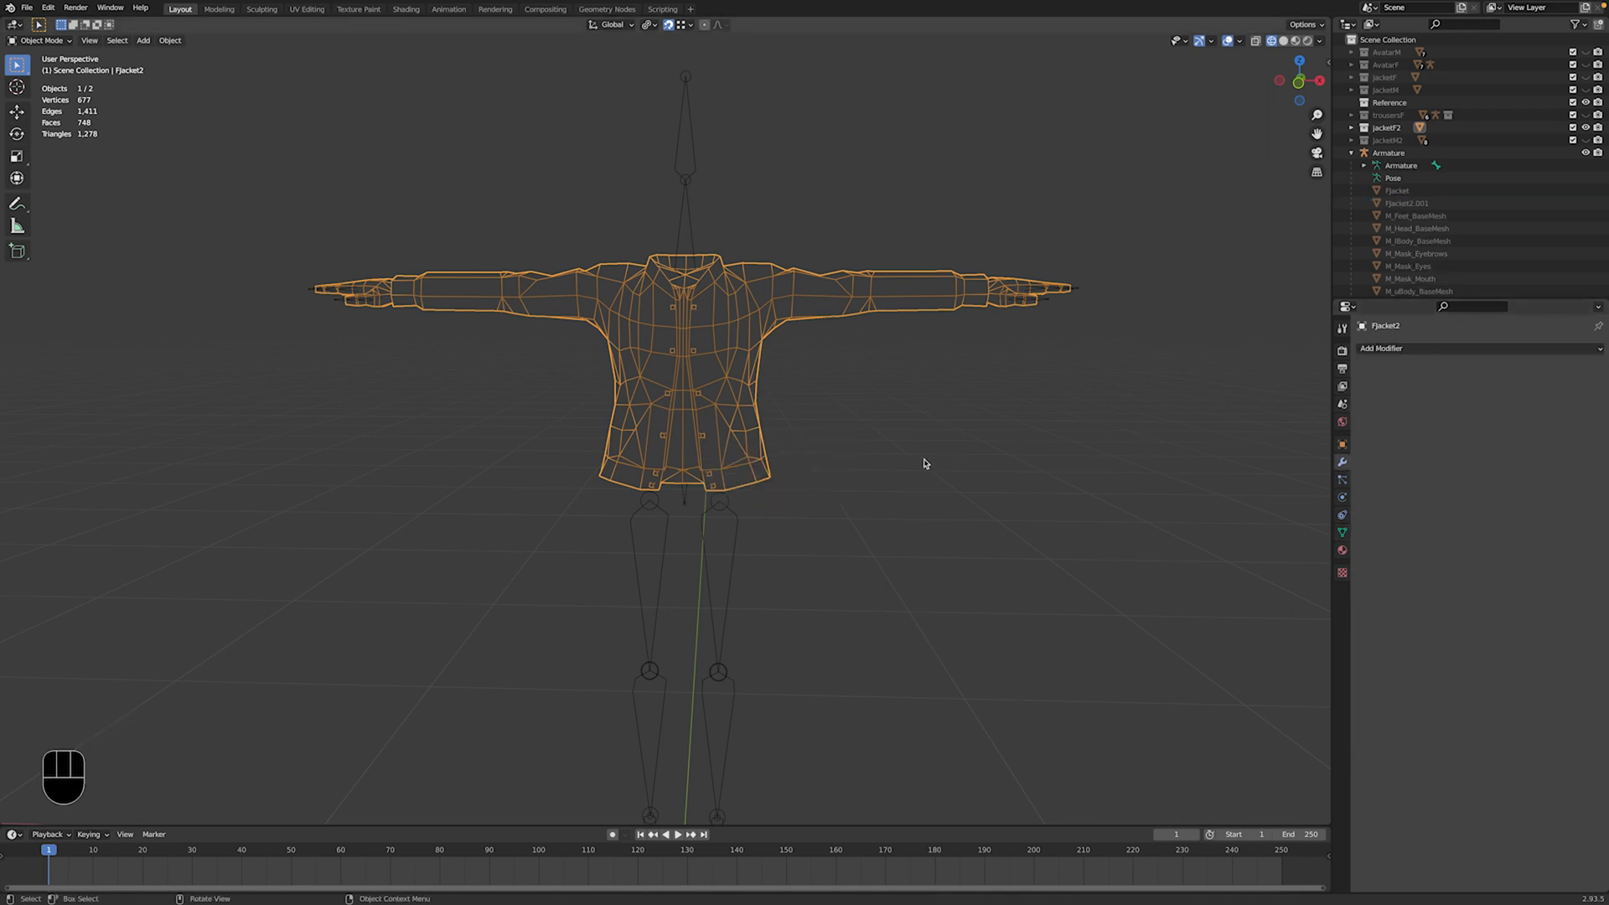
# Step: Remove all vertex groups from the jacket mesh
pyautogui.scroll(-2, 896, 473)
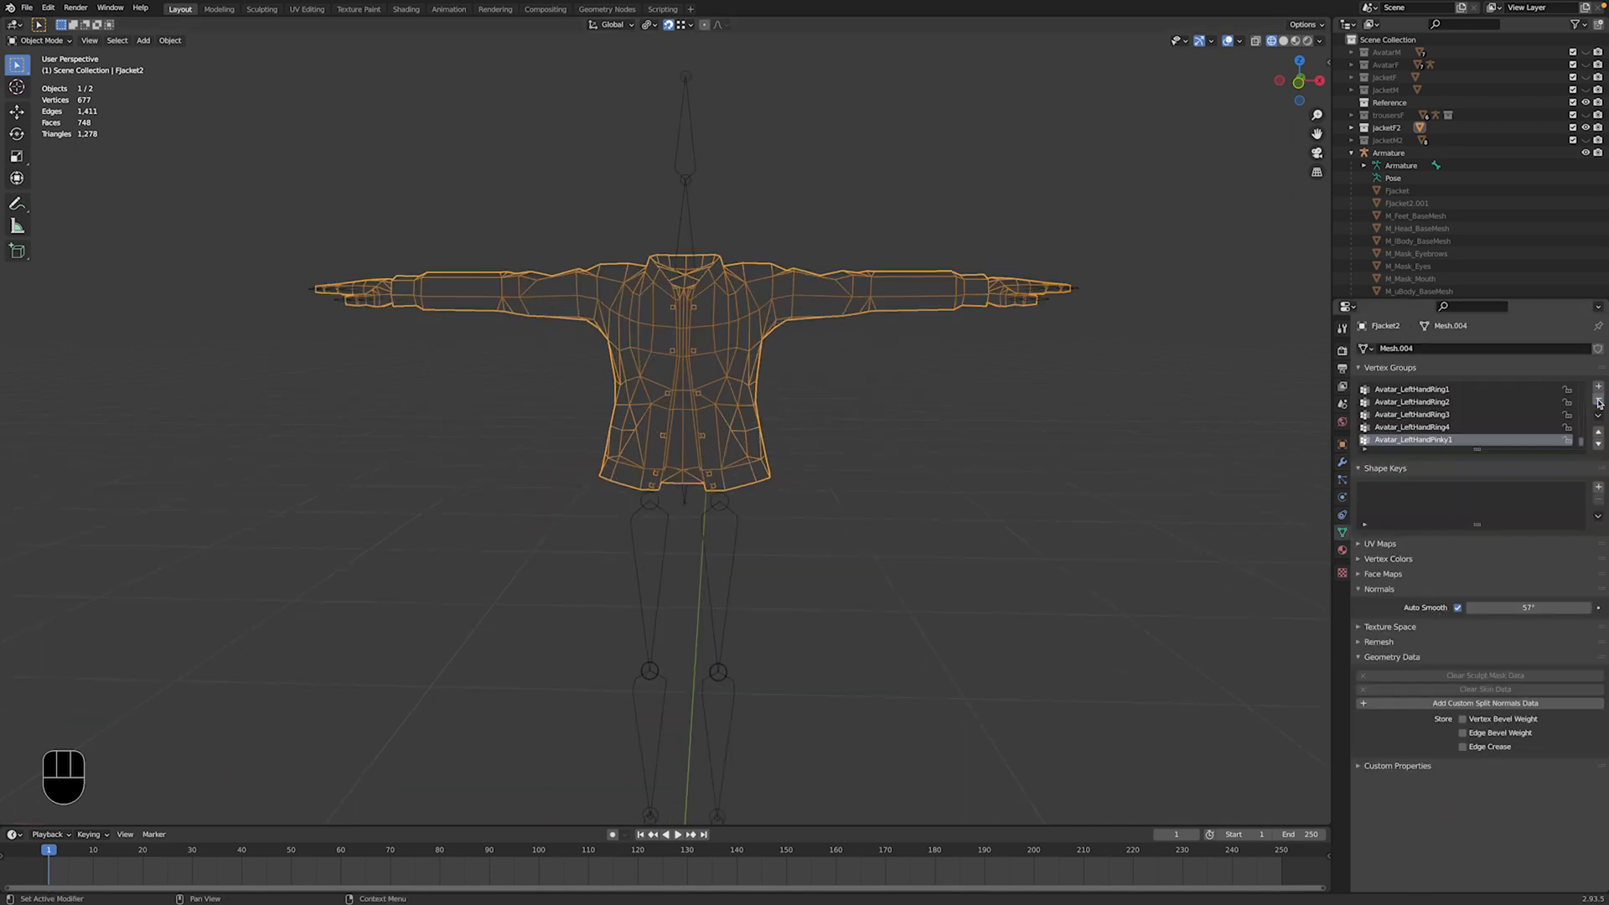
pyautogui.click(1598, 399)
pyautogui.click(1599, 399)
pyautogui.click(1598, 400)
pyautogui.click(1598, 400)
pyautogui.click(1598, 399)
pyautogui.click(1598, 400)
pyautogui.click(1599, 399)
pyautogui.click(1598, 400)
pyautogui.click(1598, 400)
pyautogui.click(1598, 399)
pyautogui.click(1598, 400)
pyautogui.click(1598, 399)
pyautogui.click(1598, 400)
pyautogui.click(1598, 399)
pyautogui.click(1598, 400)
pyautogui.click(1598, 400)
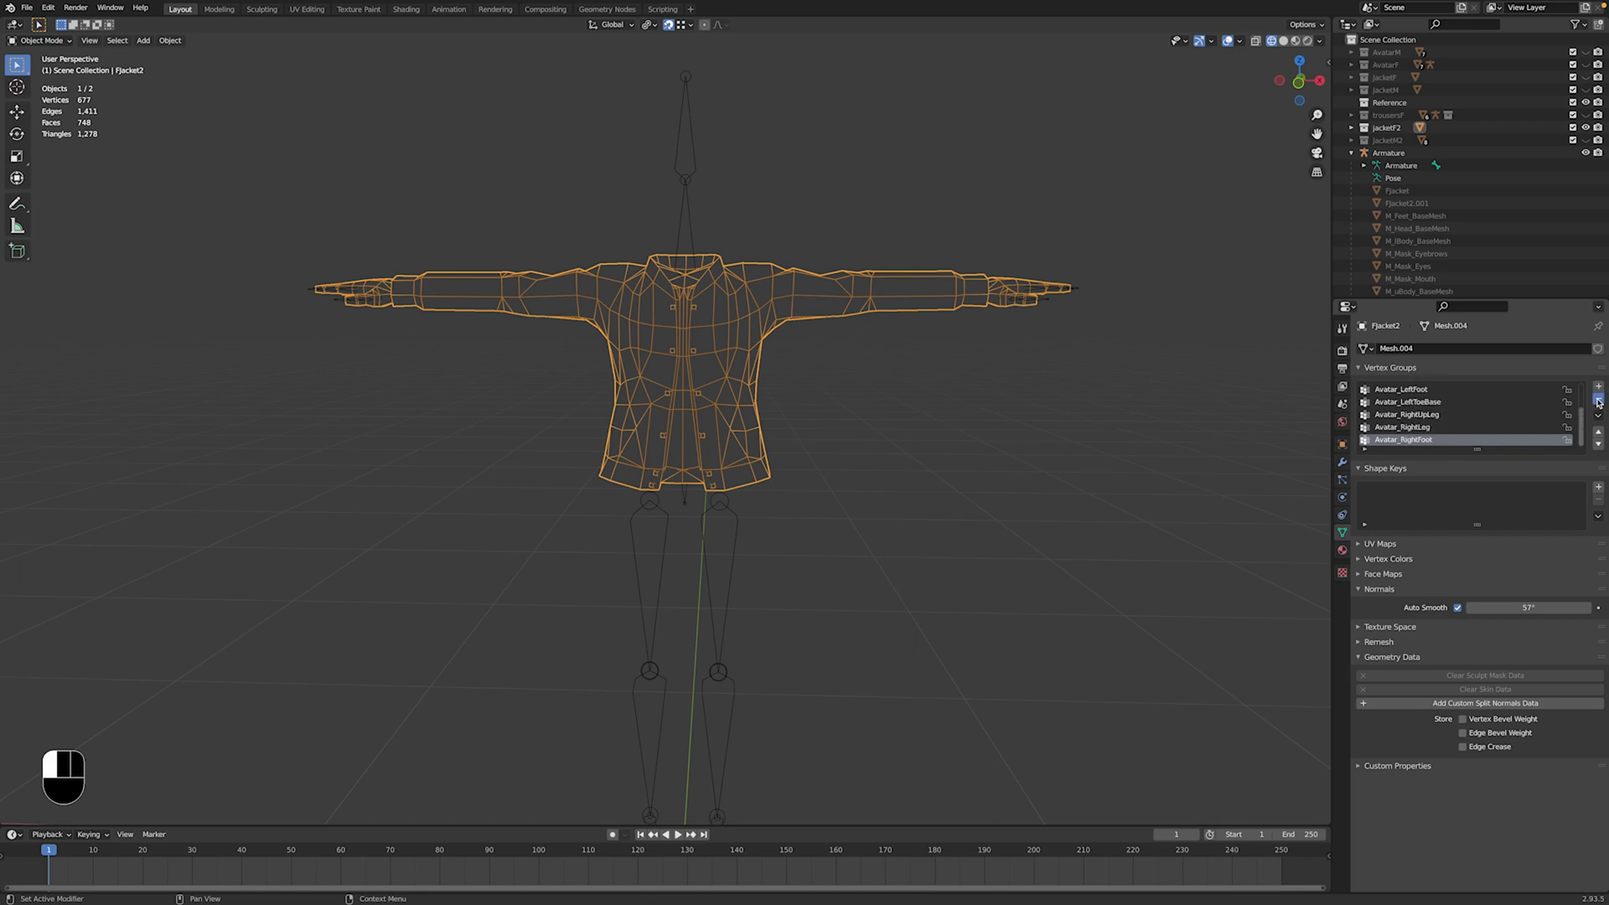
pyautogui.click(1598, 399)
pyautogui.click(1598, 400)
pyautogui.click(1598, 400)
pyautogui.click(1598, 400)
pyautogui.click(1598, 400)
pyautogui.click(1598, 399)
pyautogui.click(1598, 400)
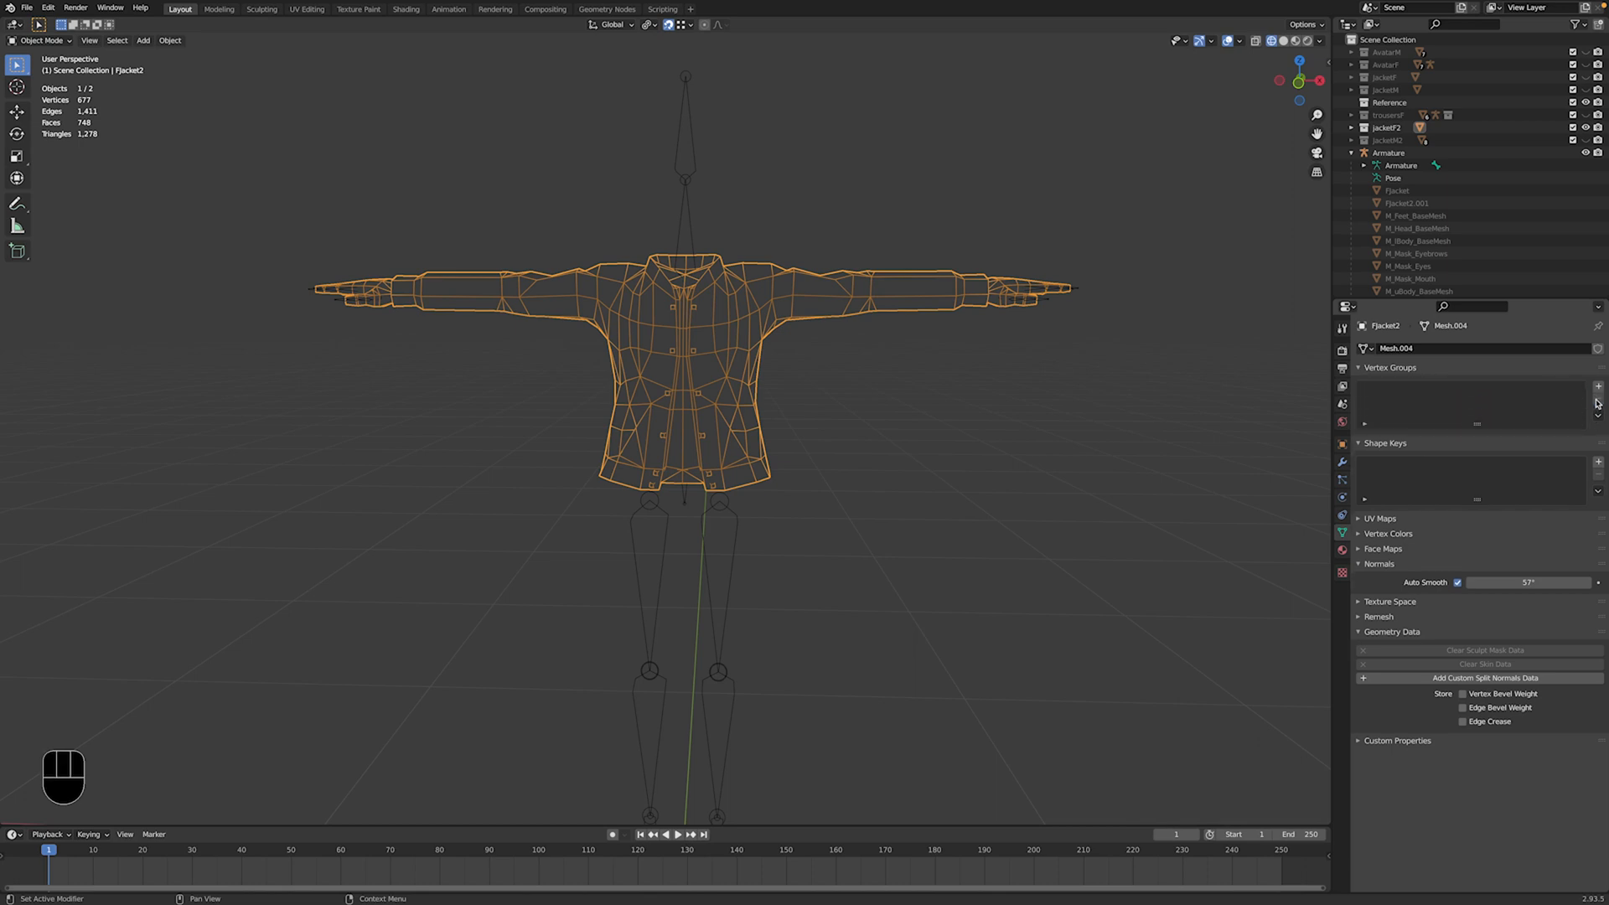
# Step: Check the jacket's modifiers and apply all of its transforms
pyautogui.click(1342, 461)
pyautogui.scroll(-2, 894, 473)
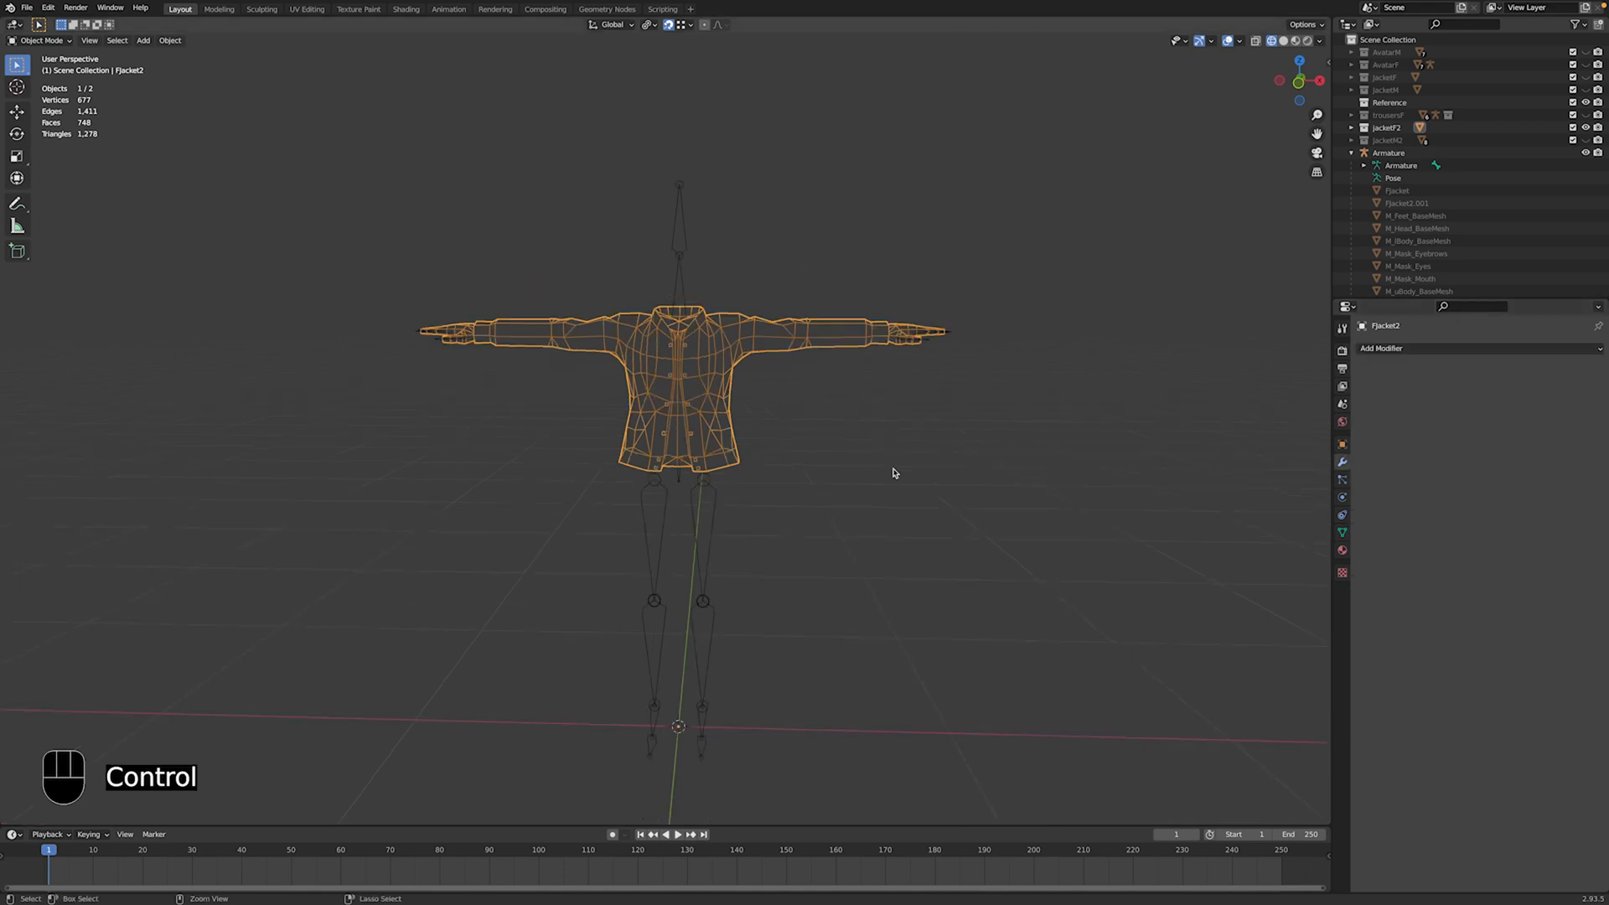
pyautogui.hotkey('ctrl', 'a')
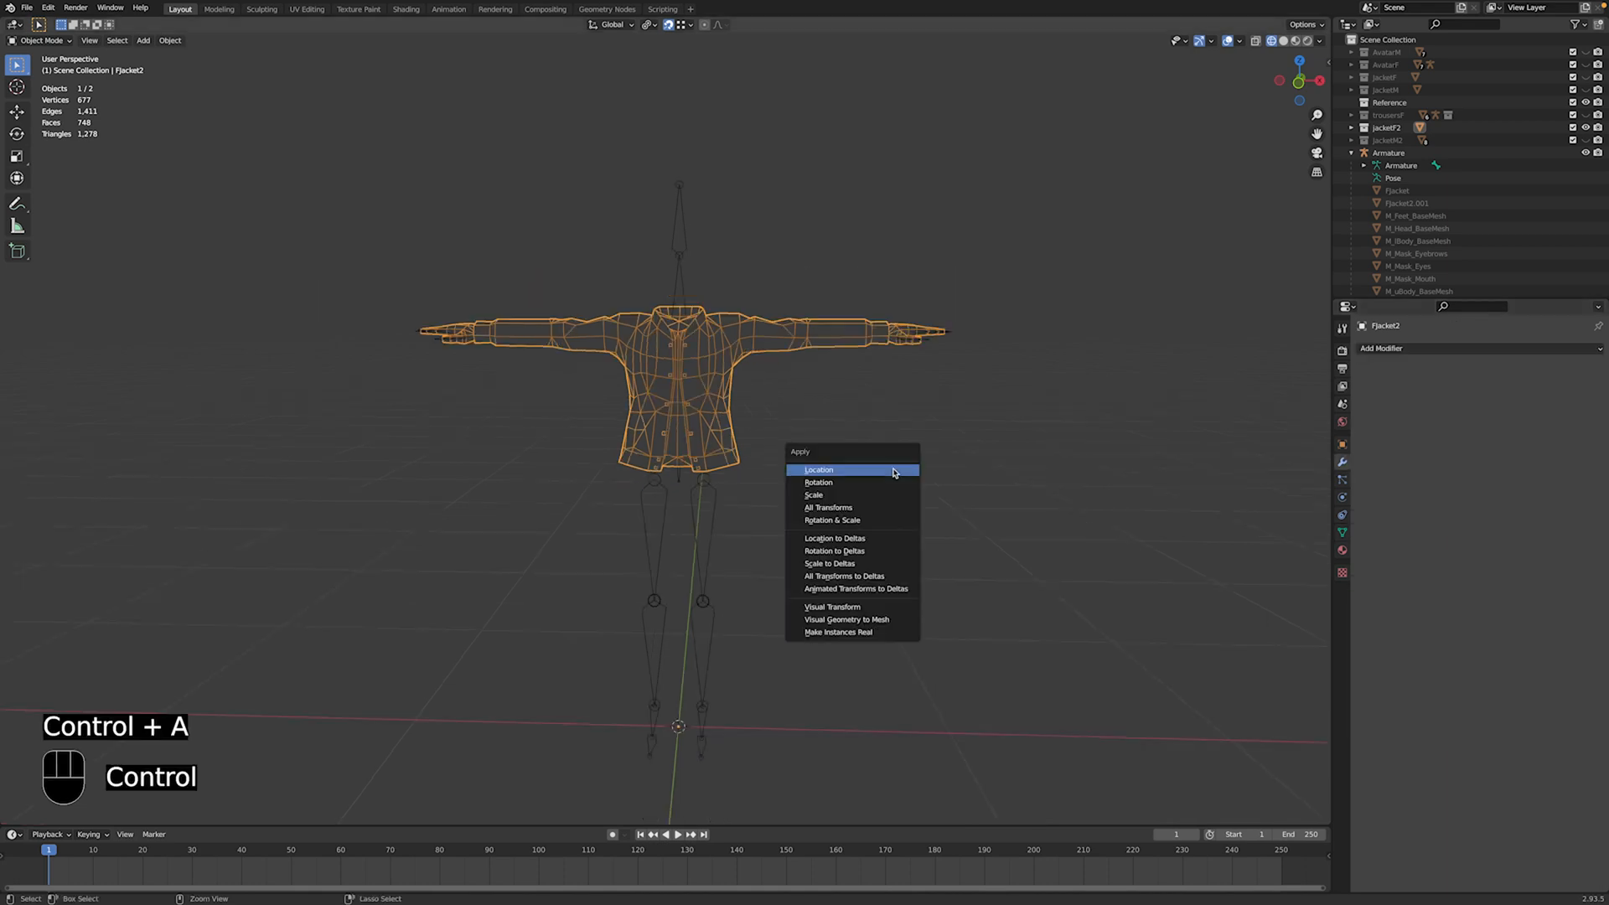
pyautogui.click(871, 509)
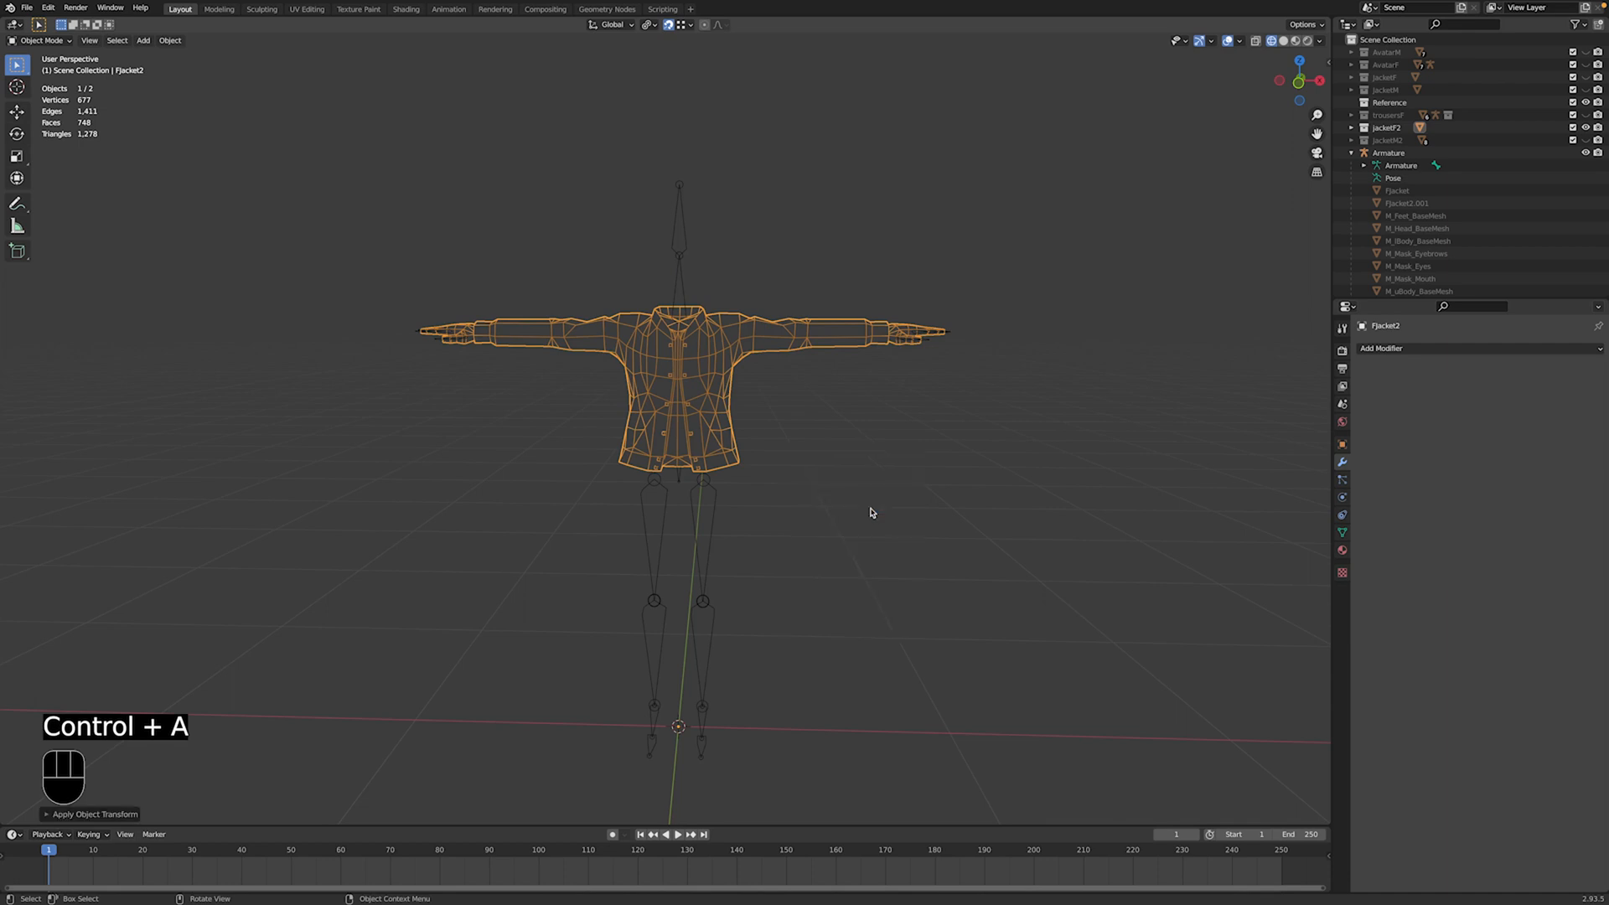
# Step: Add the armature to the selection and parent the jacket to it with automatic weights
pyautogui.press('shift')
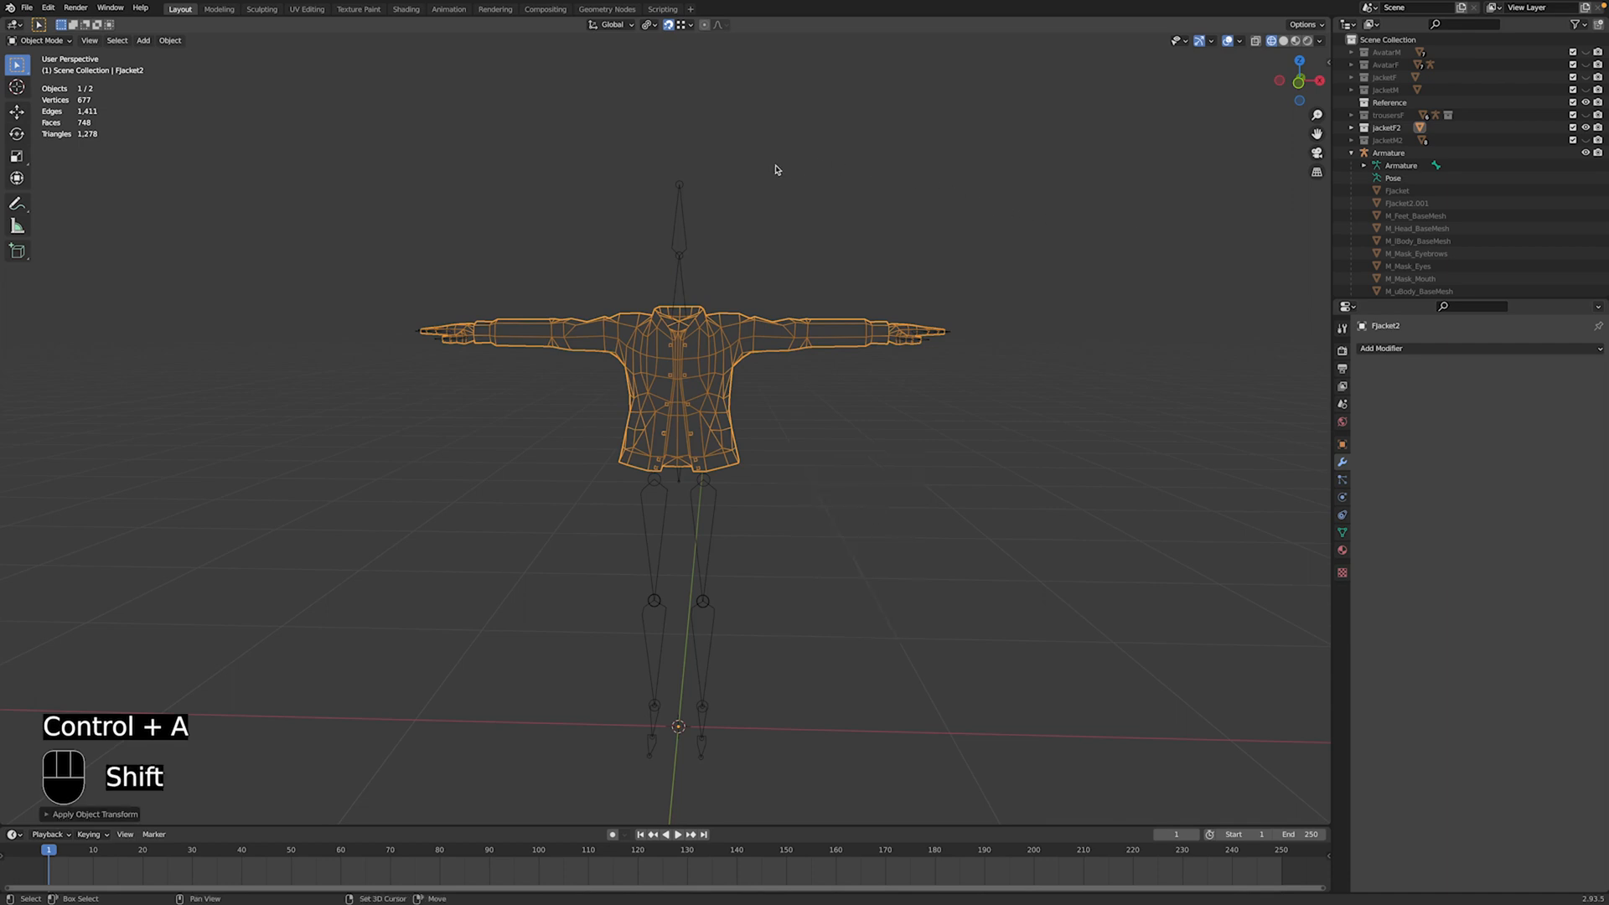
pyautogui.keyDown('shift'); pyautogui.click(679, 255); pyautogui.keyUp('shift')
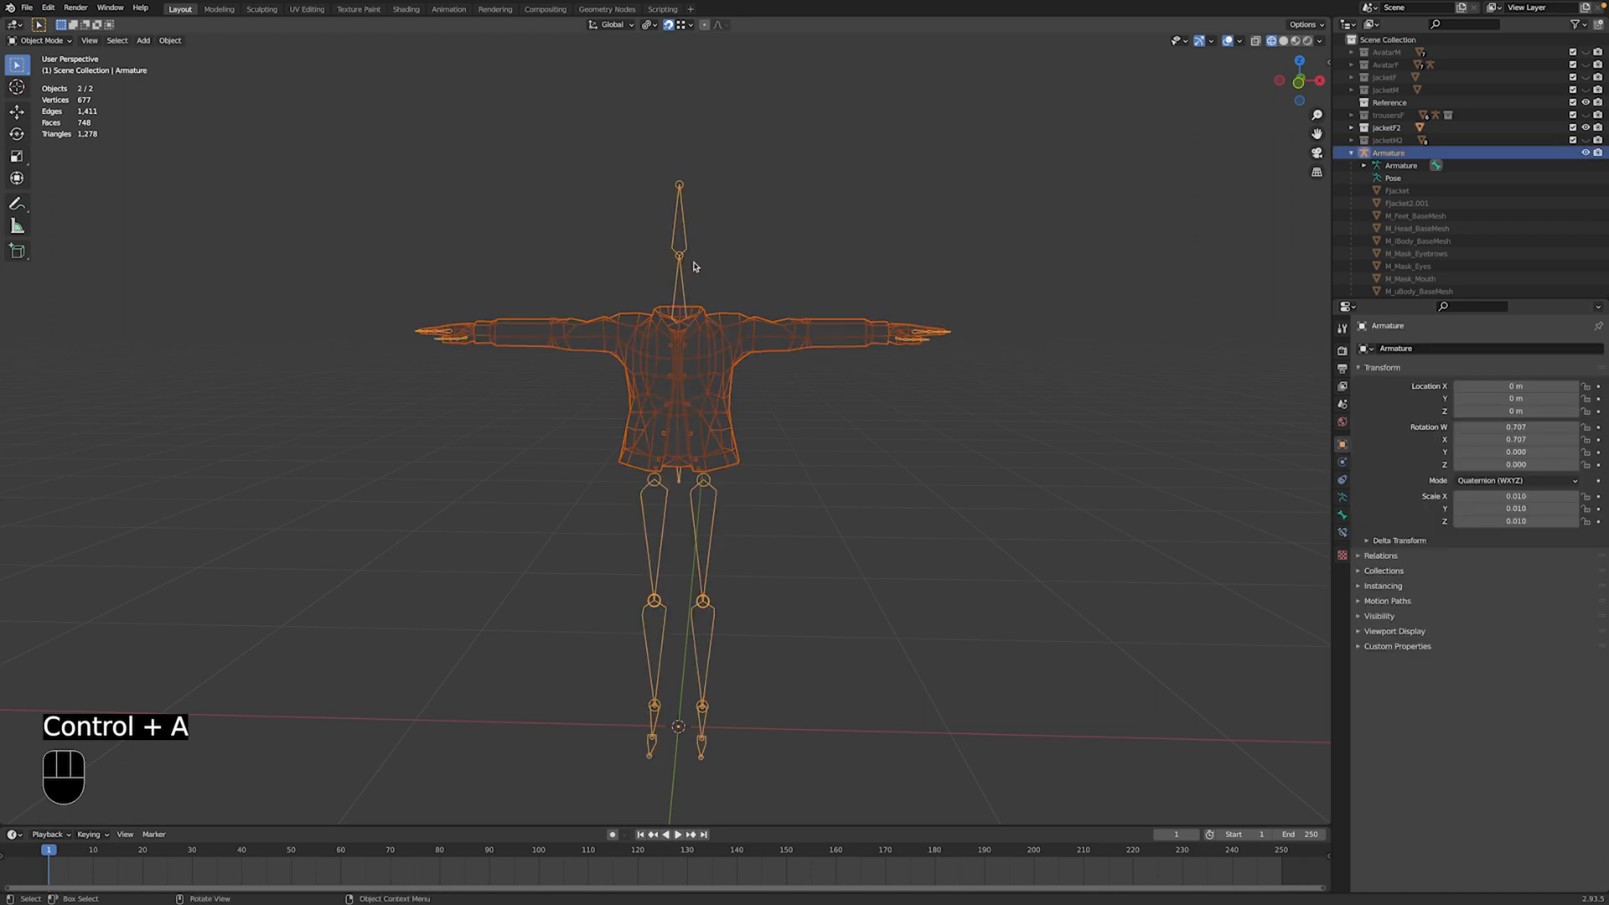
pyautogui.press('ctrl')
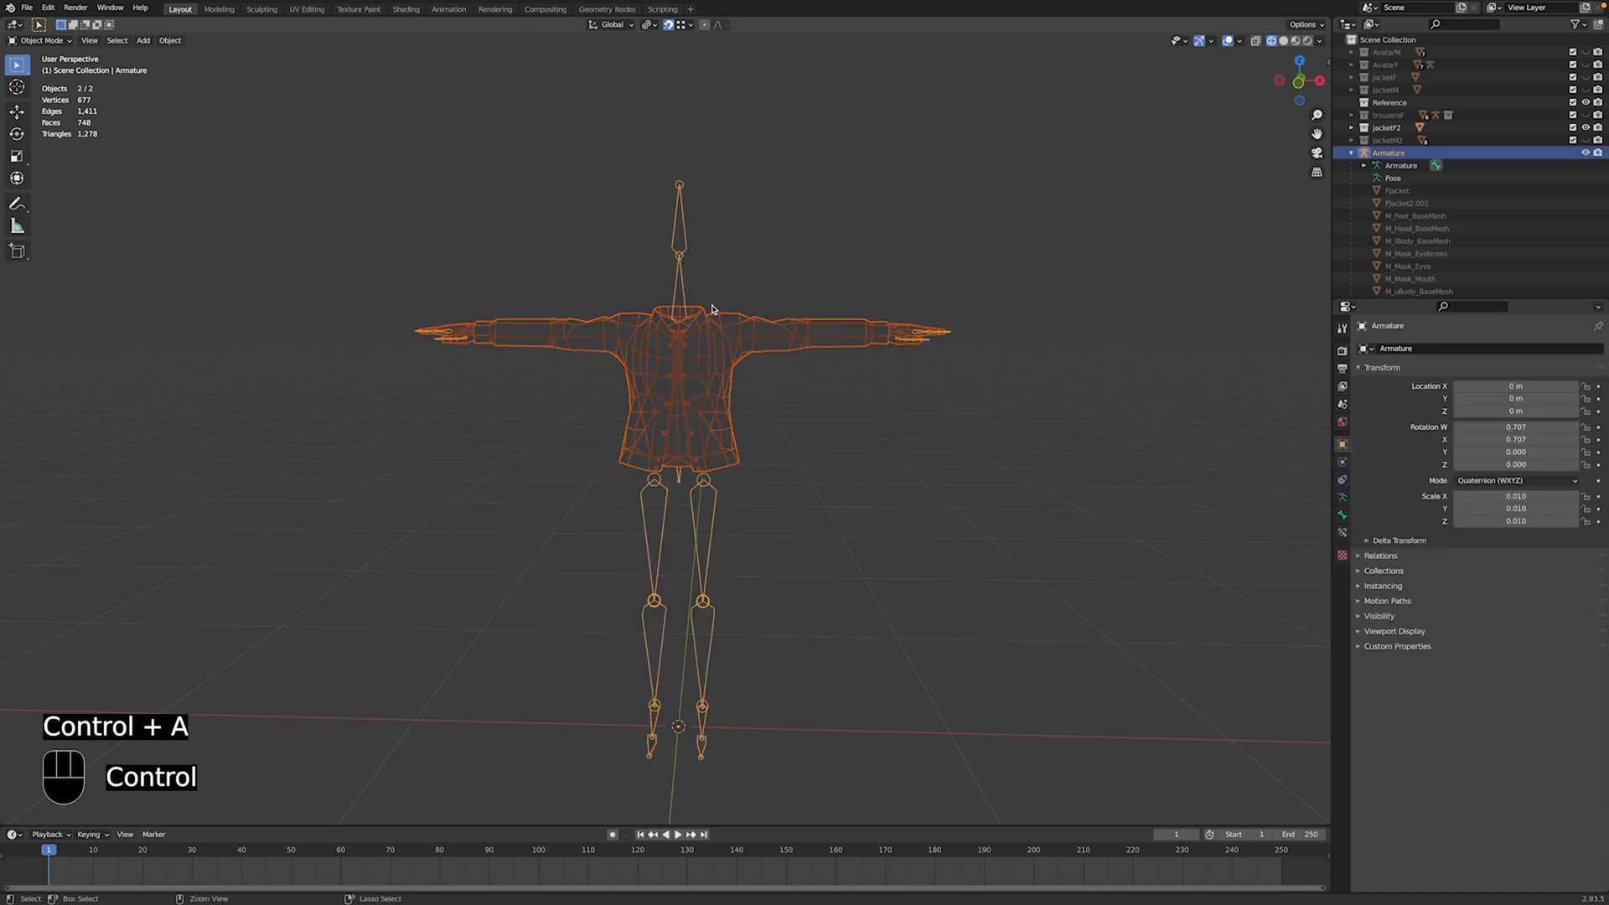
pyautogui.hotkey('ctrl', 'p')
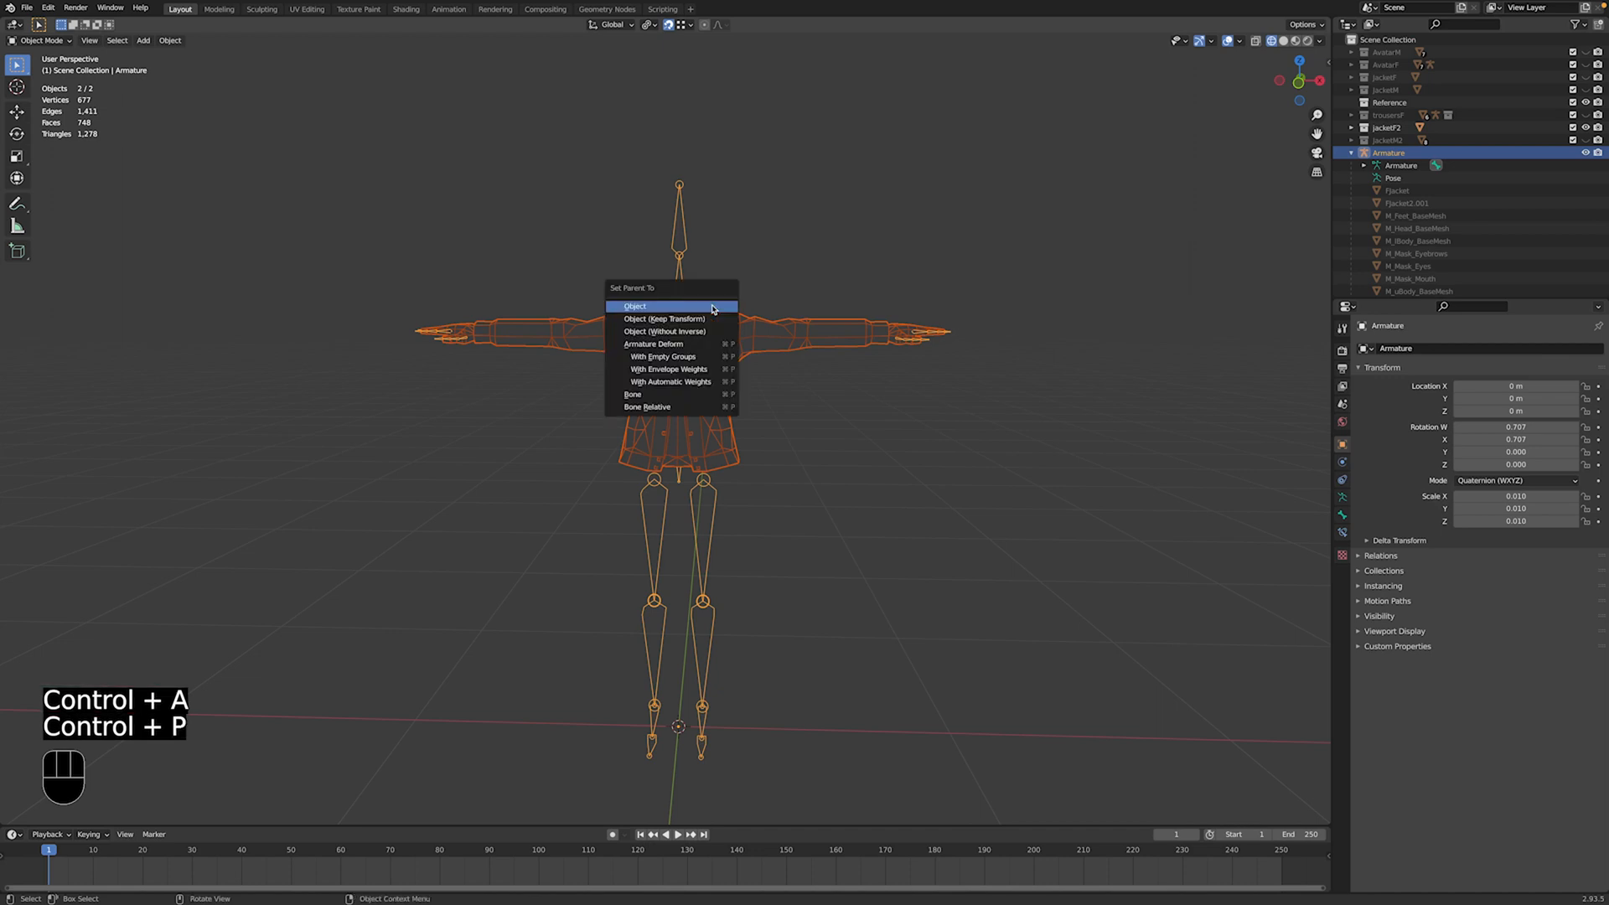
pyautogui.click(688, 385)
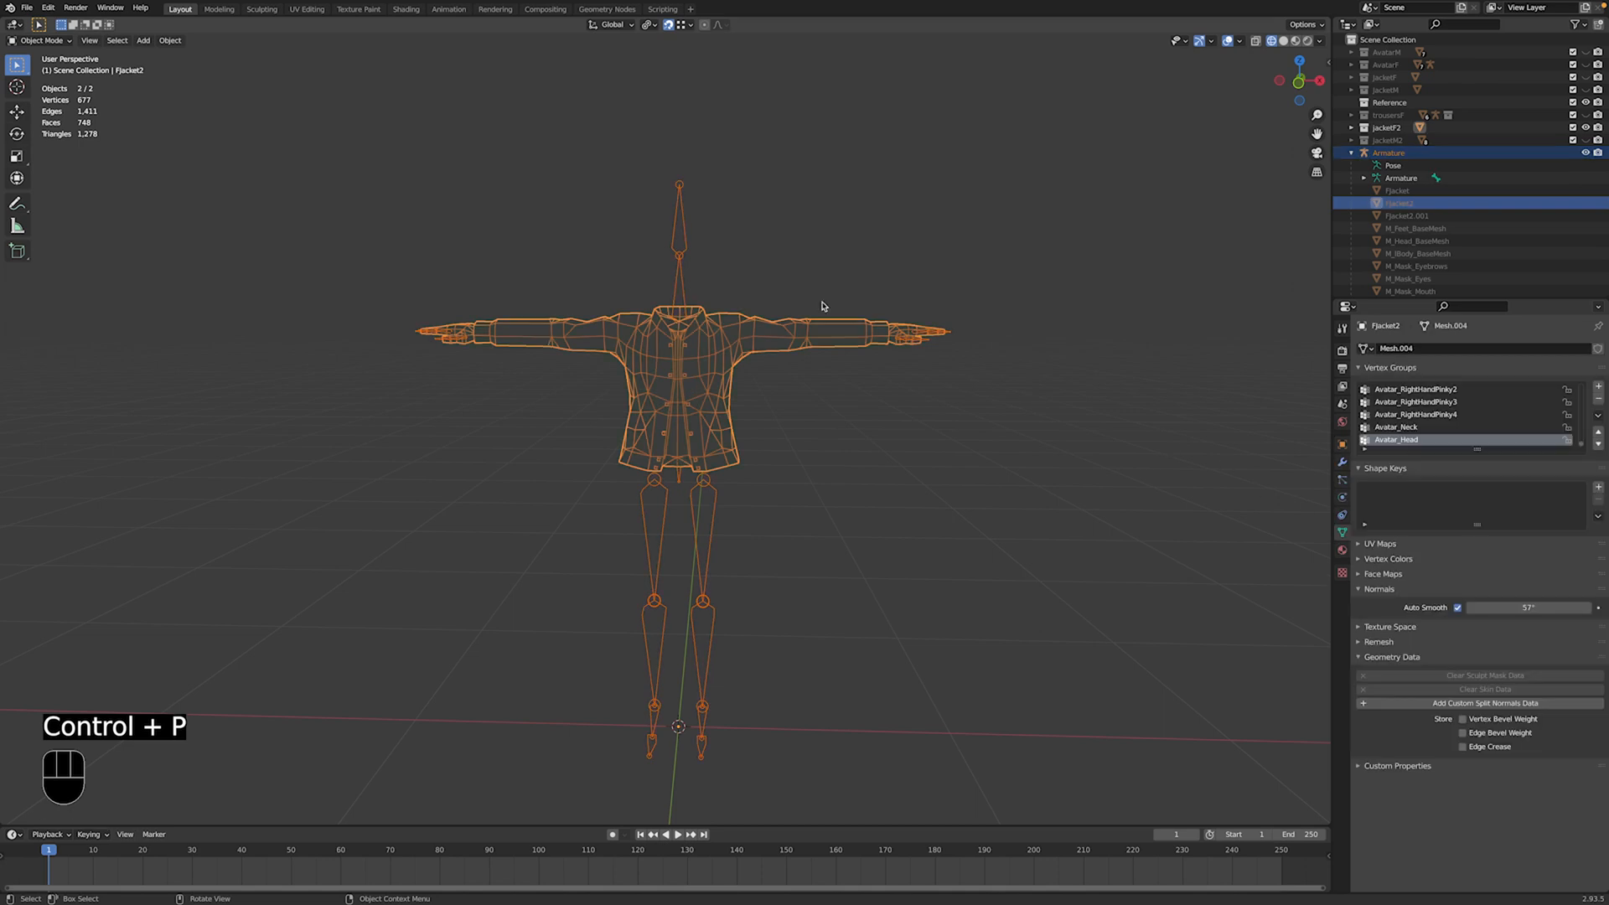
# Step: Put the jacket in Weight Paint mode and select the neck bone
pyautogui.click(39, 40)
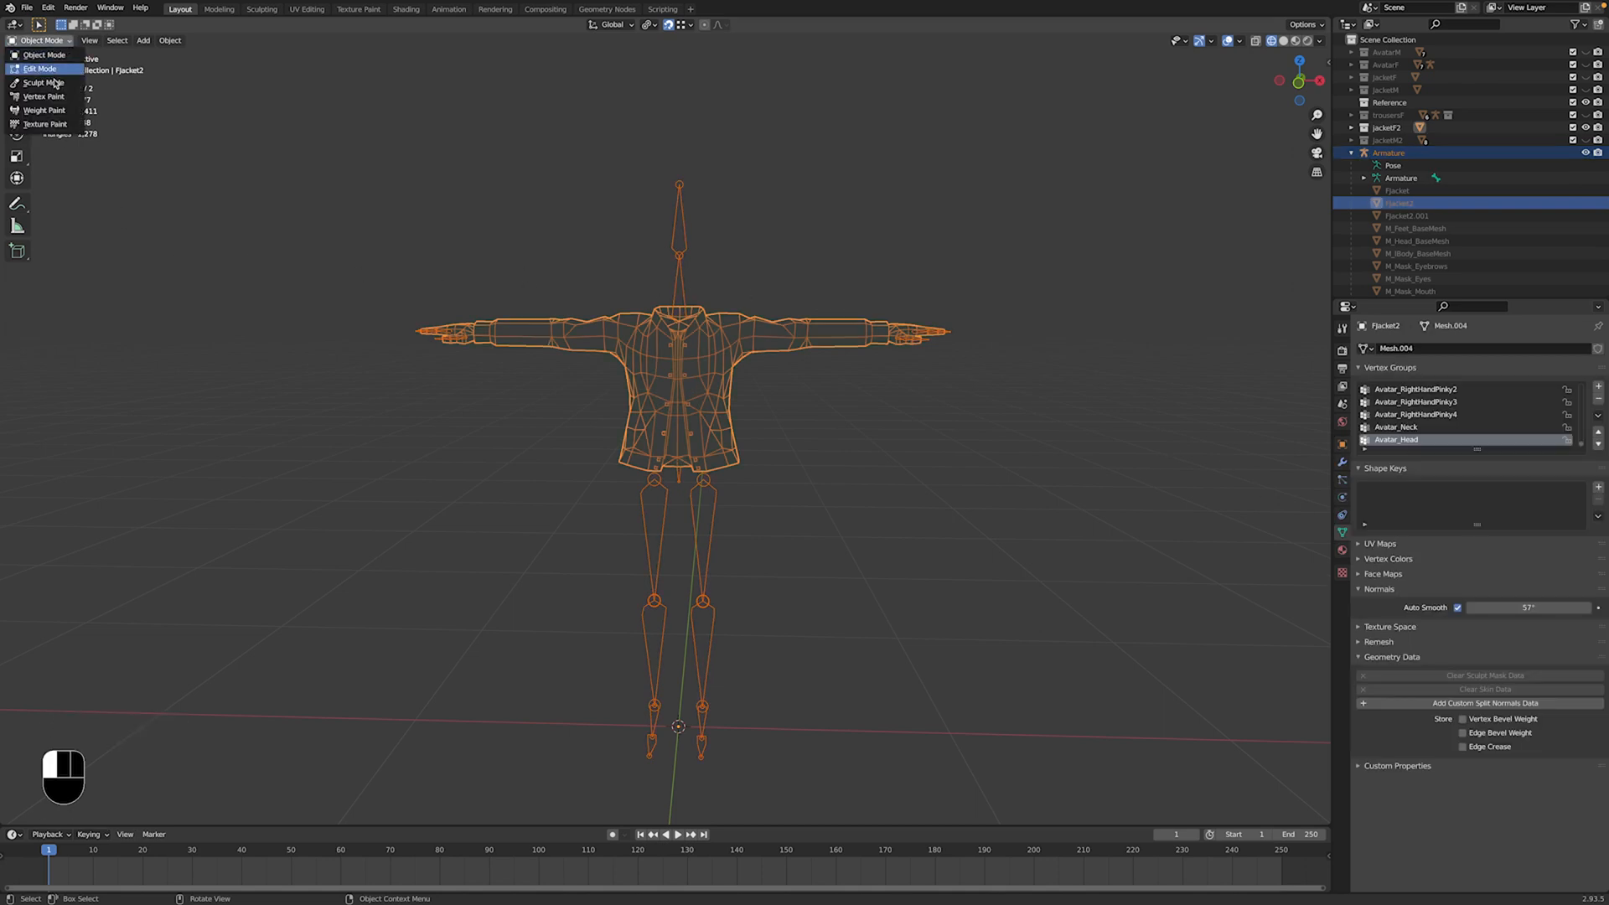
pyautogui.click(50, 111)
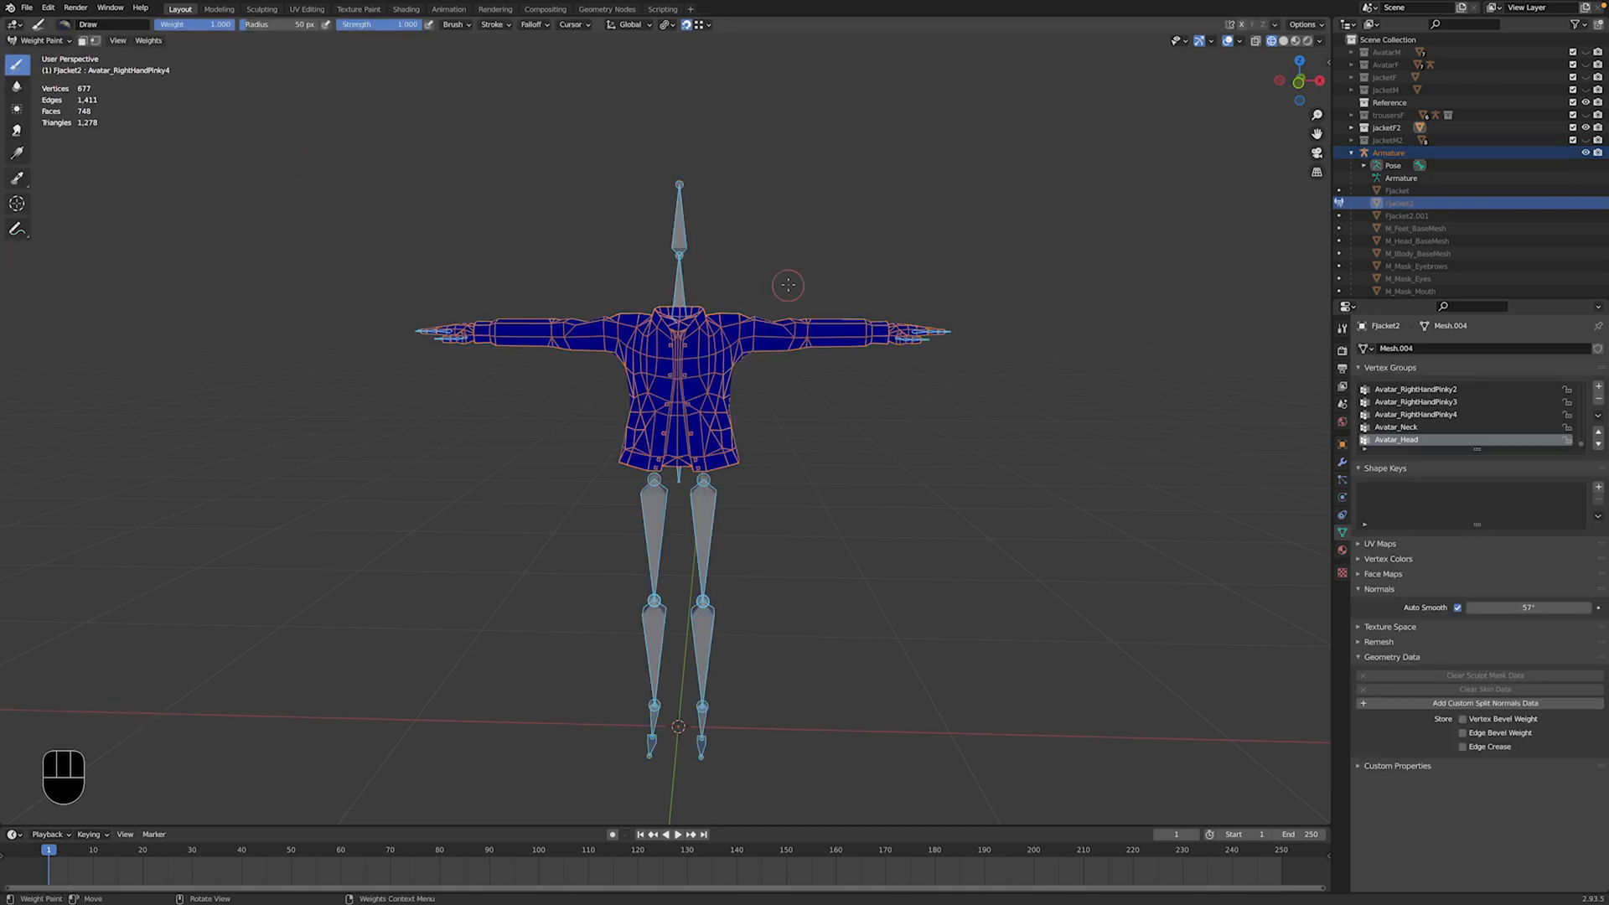
pyautogui.moveTo(766, 283); pyautogui.dragTo(719, 255, button='middle')
pyautogui.keyDown('ctrl'); pyautogui.click(644, 287); pyautogui.keyUp('ctrl')
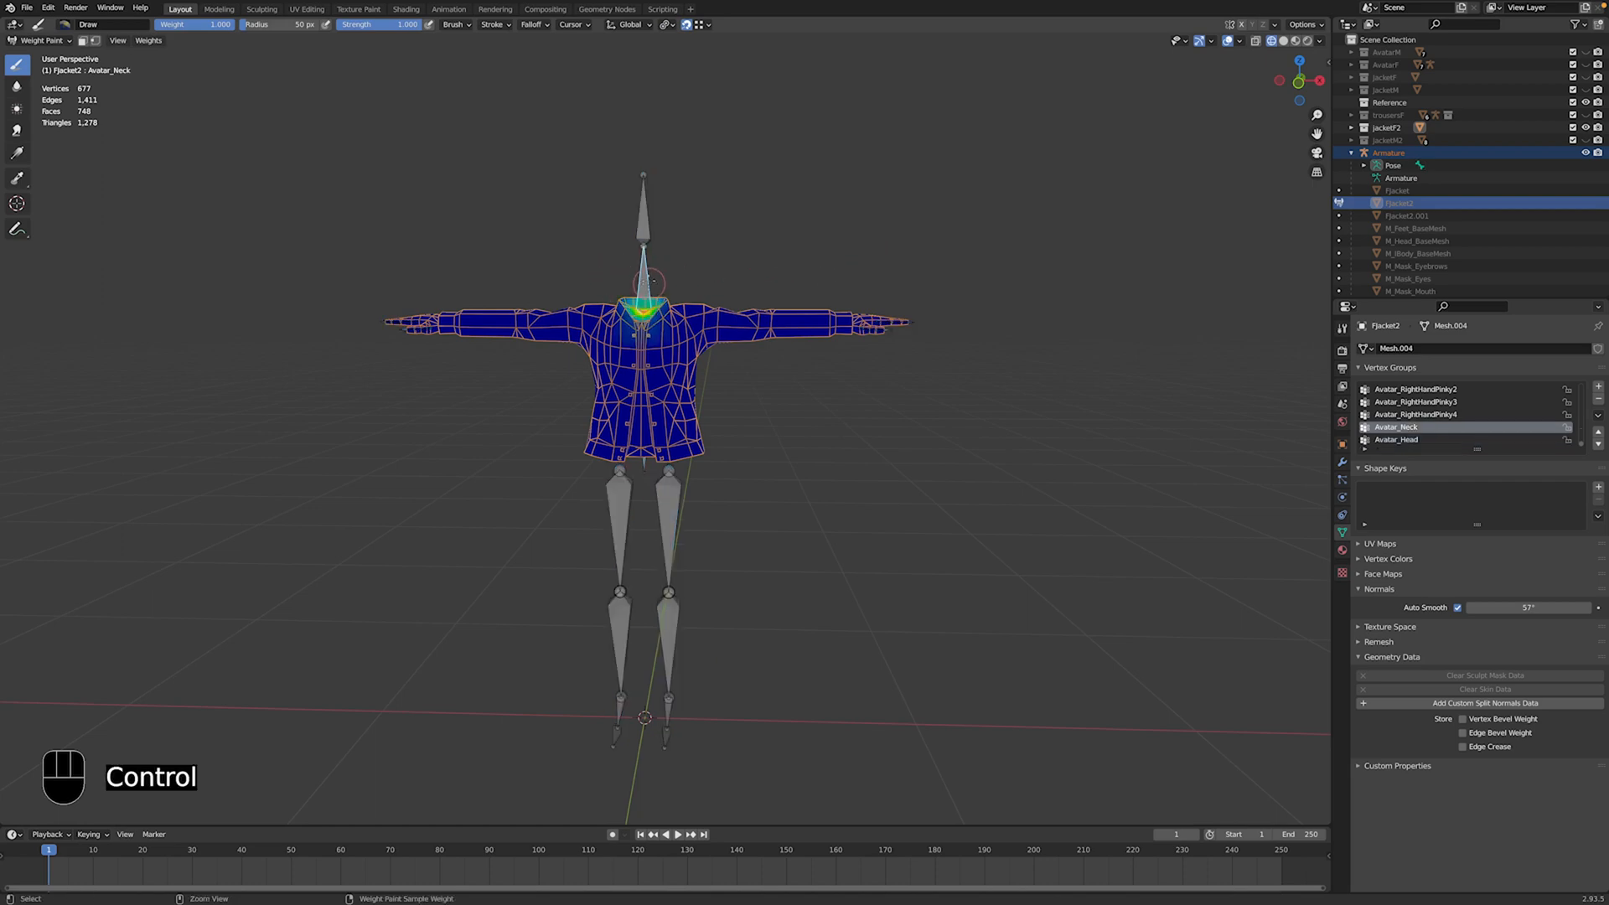
# Step: Paint neck bone weight of 1.000 over the inner neck opening and down to the front of the collar
pyautogui.scroll(5, 645, 293)
pyautogui.scroll(2, 633, 184)
pyautogui.keyDown('shift'); pyautogui.moveTo(630, 172); pyautogui.dragTo(647, 278, button='middle'); pyautogui.keyUp('shift')
pyautogui.click(649, 245)
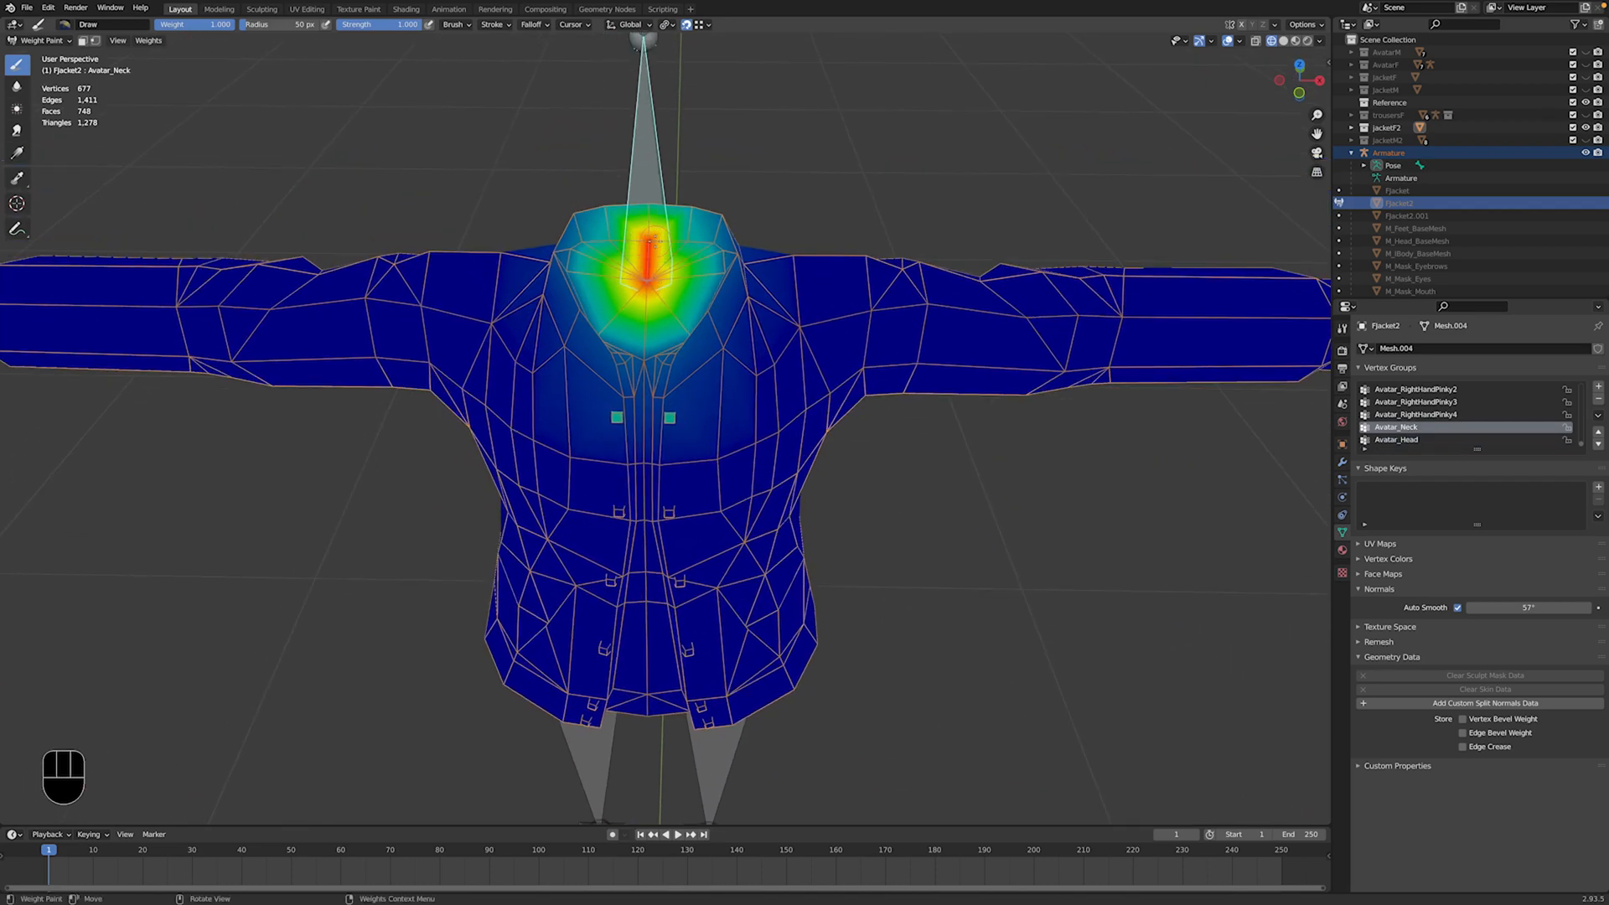
pyautogui.moveTo(680, 243)
pyautogui.mouseDown()
pyautogui.moveTo(714, 245)
pyautogui.moveTo(596, 258)
pyautogui.mouseUp()
pyautogui.moveTo(624, 247); pyautogui.dragTo(494, 287, button='middle')
pyautogui.moveTo(573, 251); pyautogui.dragTo(557, 295)
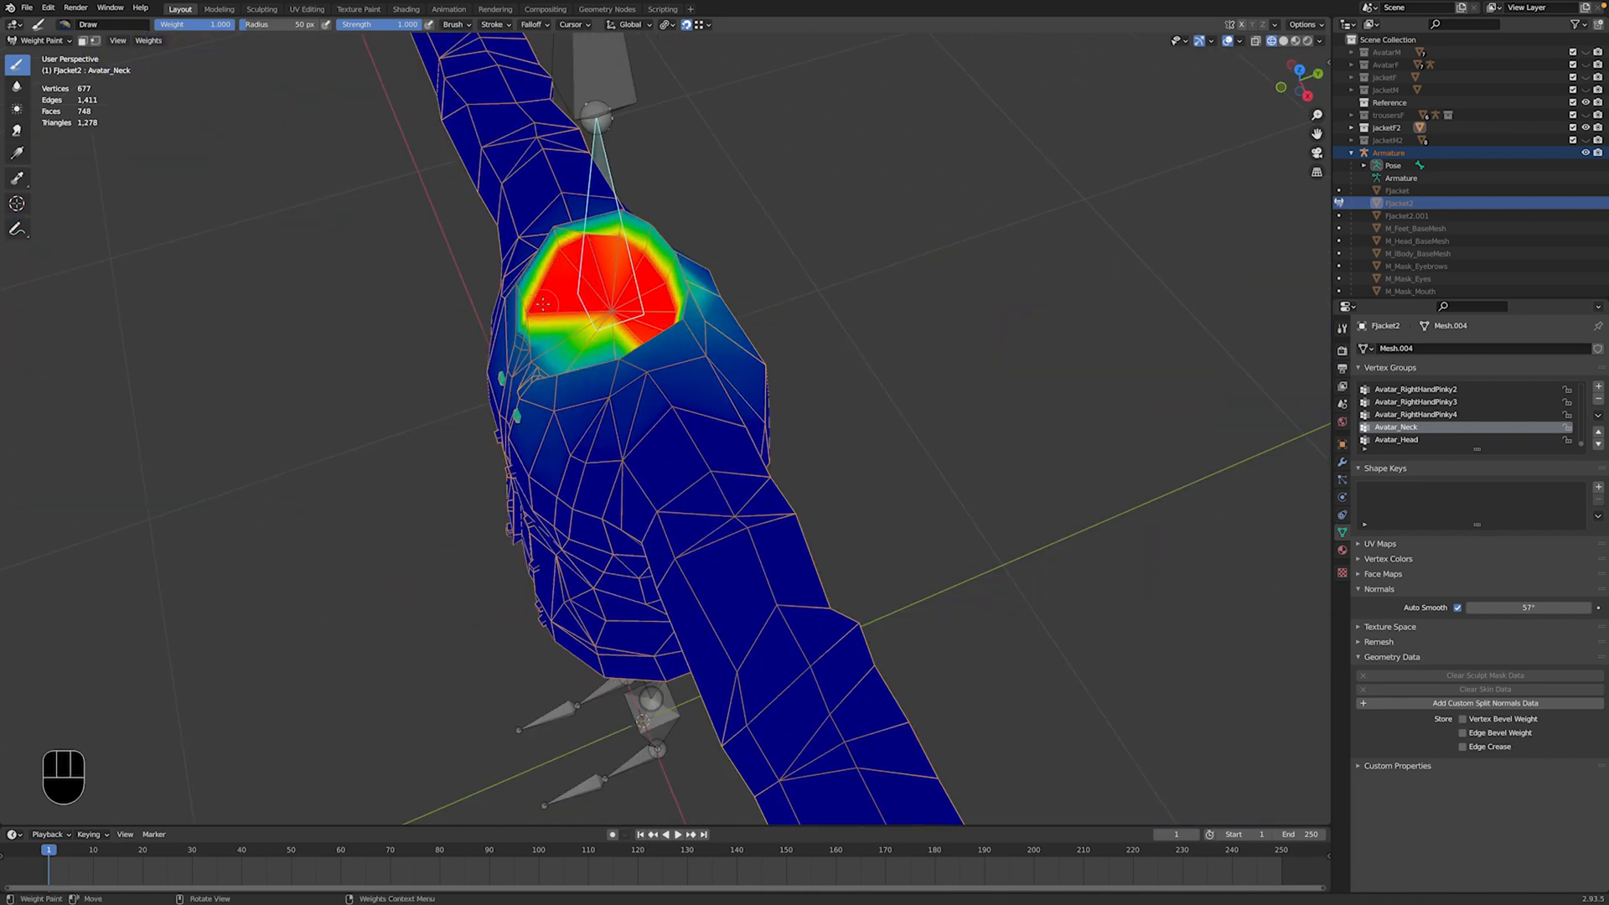
pyautogui.moveTo(549, 352); pyautogui.dragTo(648, 377, button='middle')
pyautogui.moveTo(587, 420)
pyautogui.mouseDown()
pyautogui.moveTo(573, 427)
pyautogui.moveTo(598, 451)
pyautogui.mouseUp()
pyautogui.click(584, 431)
pyautogui.click(610, 441)
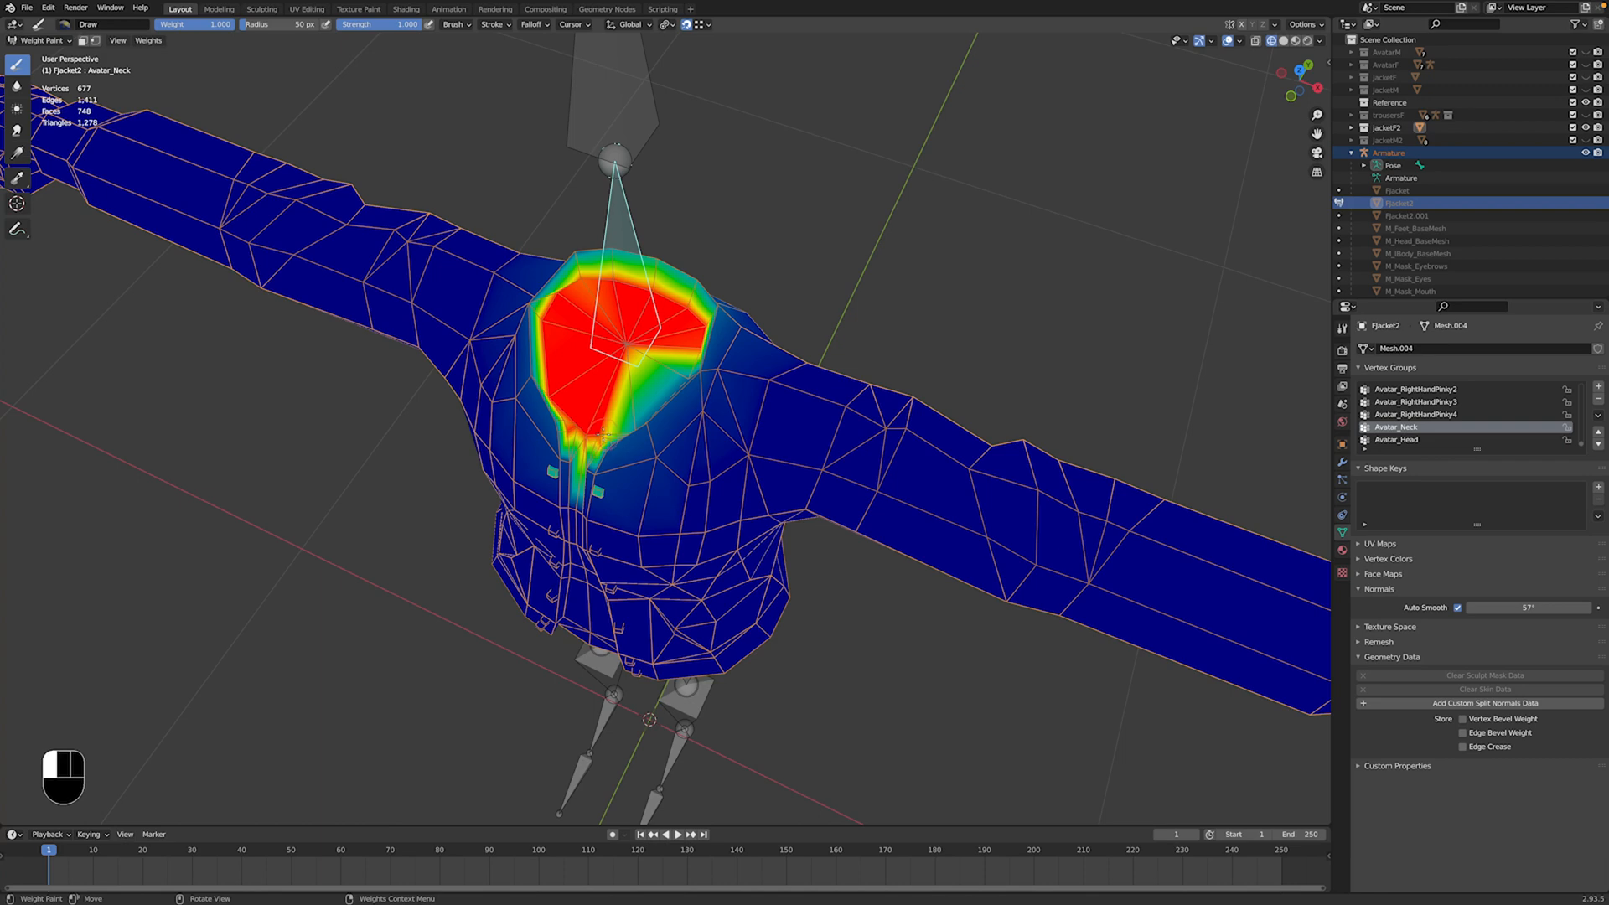
# Step: Paint the remaining sides and back of the collar opening with full neck weight, and test by rotating the neck bone
pyautogui.moveTo(610, 439); pyautogui.dragTo(745, 393, button='middle')
pyautogui.moveTo(744, 393)
pyautogui.mouseDown()
pyautogui.moveTo(737, 352)
pyautogui.moveTo(708, 333)
pyautogui.mouseUp()
pyautogui.moveTo(708, 335); pyautogui.dragTo(618, 304, button='middle')
pyautogui.keyDown('shift'); pyautogui.moveTo(618, 303); pyautogui.dragTo(683, 379, button='middle'); pyautogui.keyUp('shift')
pyautogui.moveTo(683, 379); pyautogui.dragTo(616, 352, button='middle')
pyautogui.moveTo(616, 293); pyautogui.dragTo(702, 292)
pyautogui.moveTo(658, 304)
pyautogui.mouseDown(button='middle')
pyautogui.moveTo(730, 334)
pyautogui.moveTo(623, 357)
pyautogui.mouseUp(button='middle')
pyautogui.moveTo(628, 357); pyautogui.dragTo(550, 411)
pyautogui.keyDown('shift'); pyautogui.moveTo(547, 417); pyautogui.dragTo(631, 369, button='middle'); pyautogui.keyUp('shift')
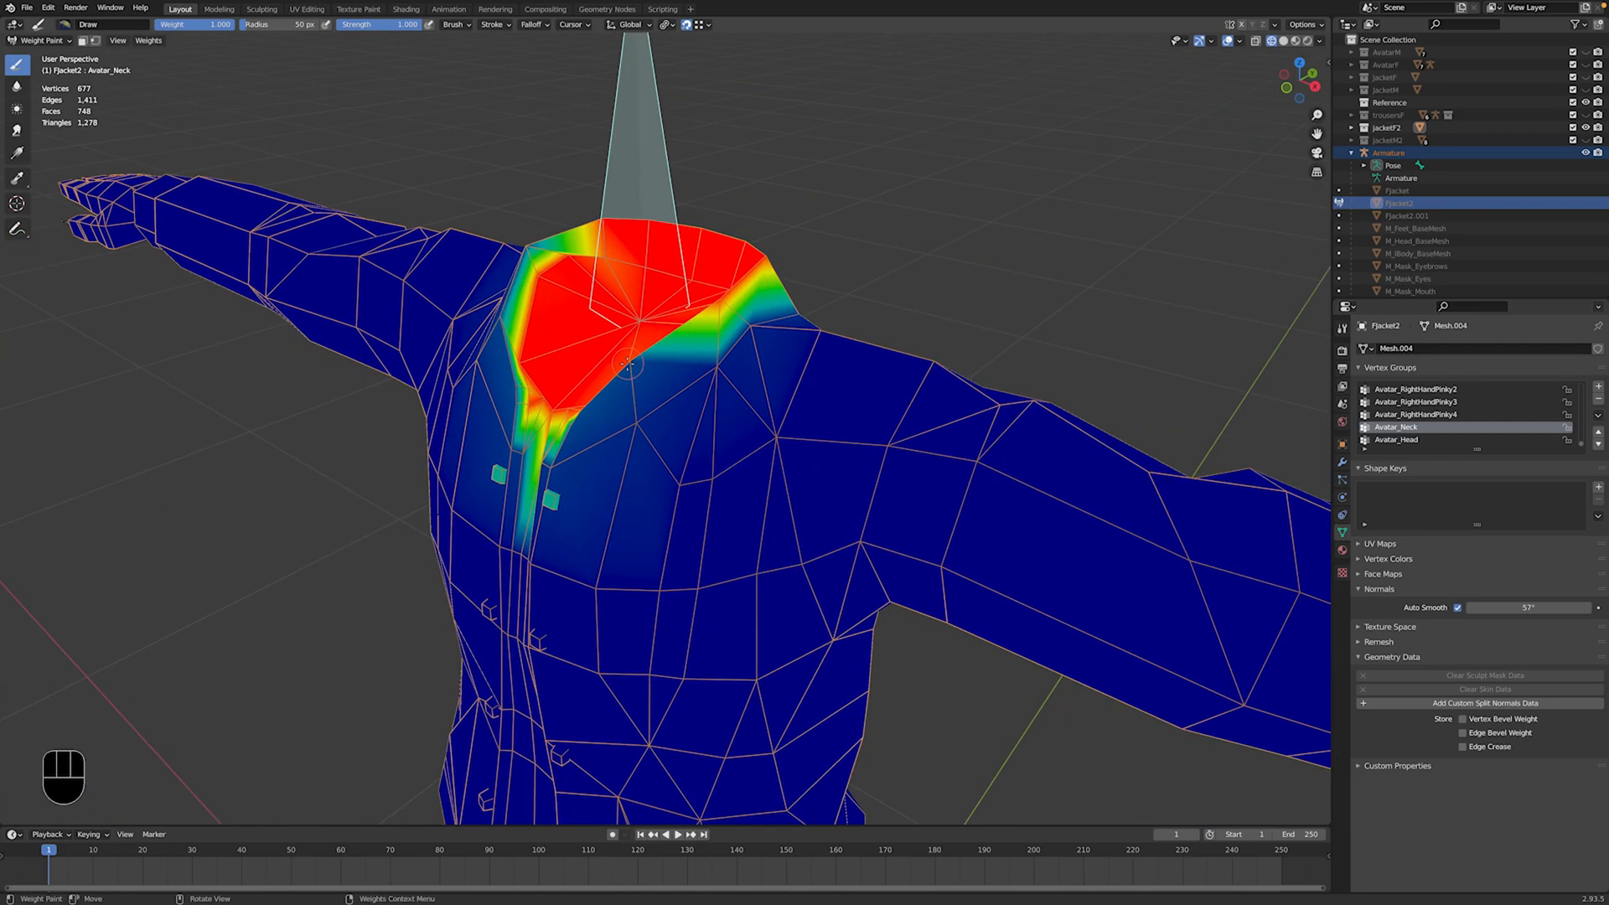
pyautogui.moveTo(620, 358); pyautogui.dragTo(573, 425)
pyautogui.moveTo(599, 394)
pyautogui.mouseDown(button='middle')
pyautogui.moveTo(616, 382)
pyautogui.moveTo(521, 377)
pyautogui.mouseUp(button='middle')
pyautogui.moveTo(521, 377); pyautogui.dragTo(517, 394)
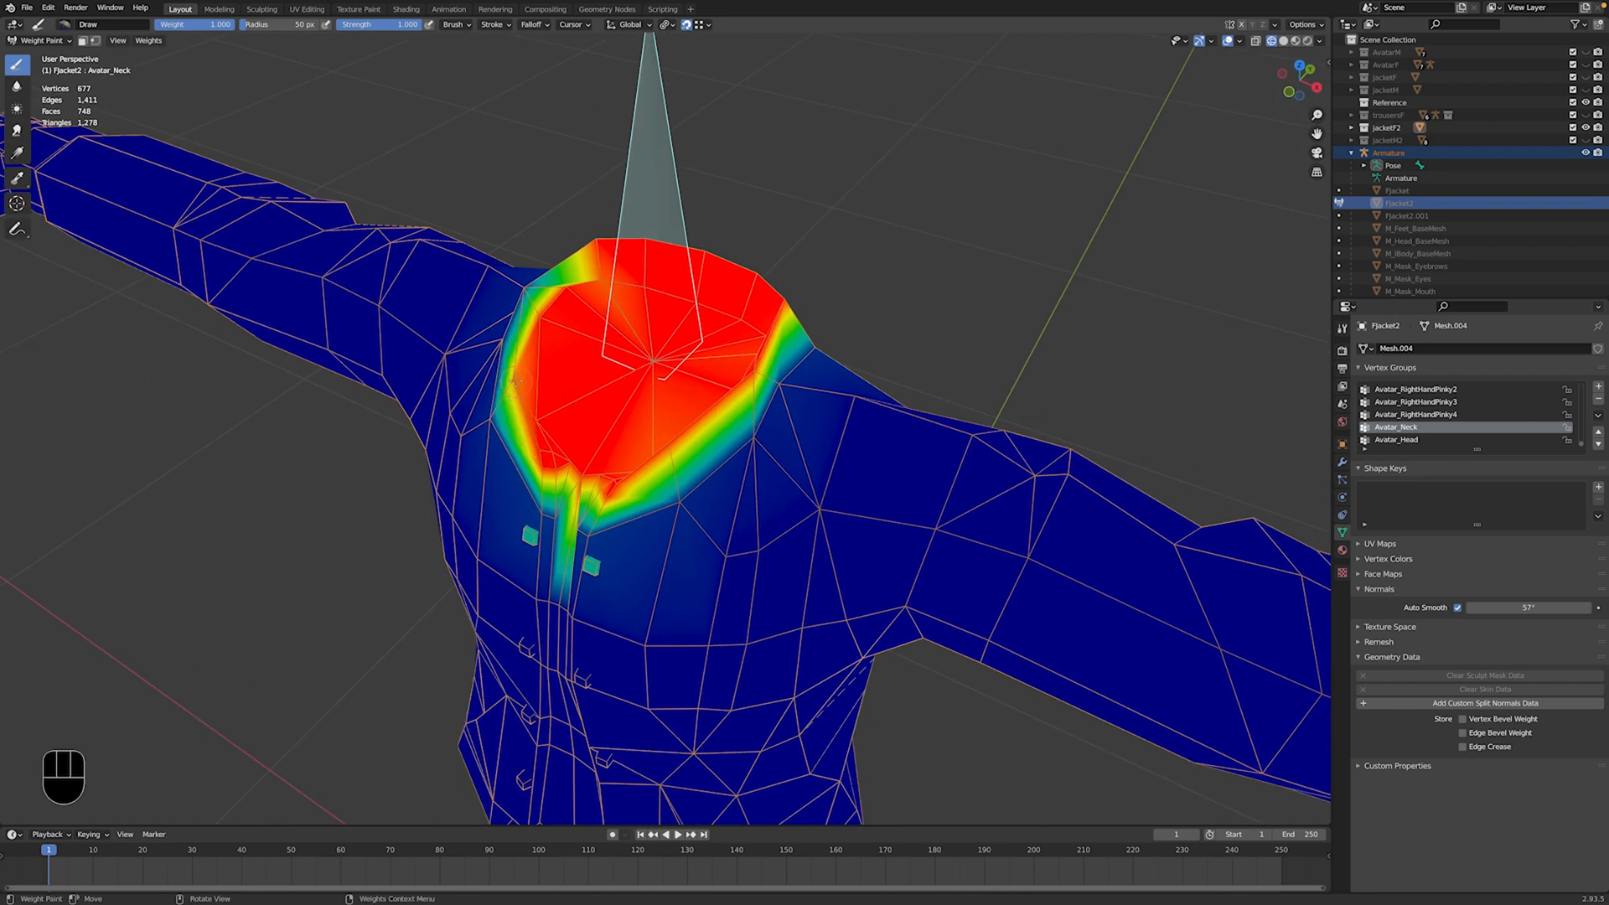
pyautogui.moveTo(520, 382); pyautogui.dragTo(616, 394, button='middle')
pyautogui.moveTo(616, 390); pyautogui.dragTo(610, 394)
pyautogui.keyDown('shift'); pyautogui.moveTo(610, 394); pyautogui.dragTo(580, 414, button='middle'); pyautogui.keyUp('shift')
pyautogui.press('r')
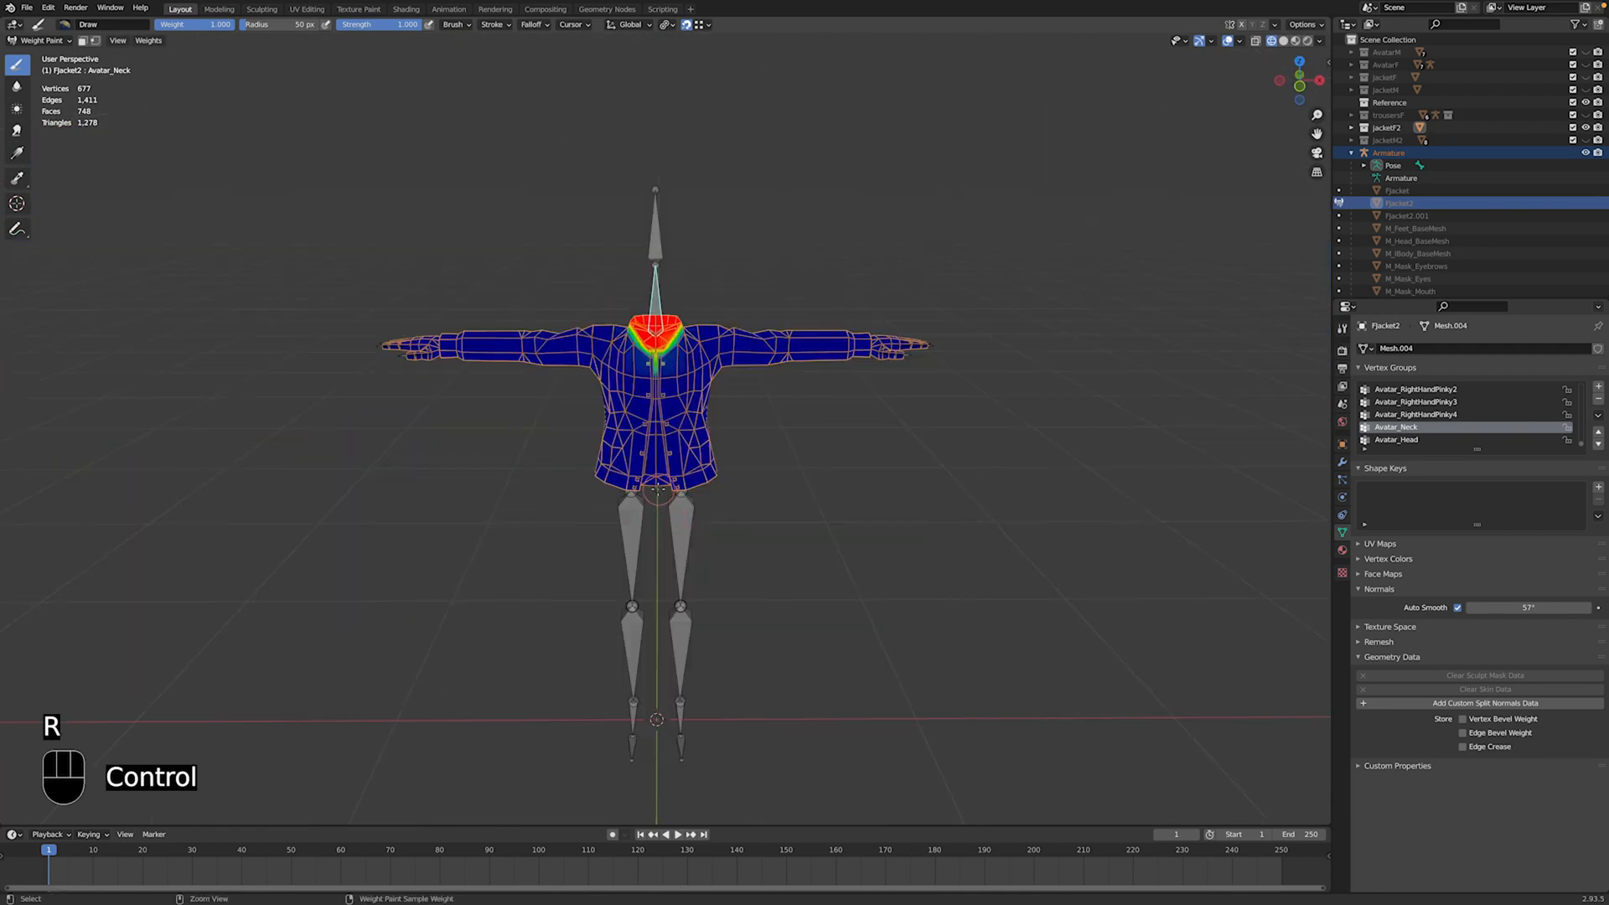
# Step: Select the hips bone and paint the closed underside of the waist with its full weight of 1.000
pyautogui.keyDown('ctrl'); pyautogui.click(644, 496); pyautogui.keyUp('ctrl')
pyautogui.scroll(3, 682, 435)
pyautogui.moveTo(645, 496); pyautogui.dragTo(694, 382, button='middle')
pyautogui.scroll(3, 689, 400)
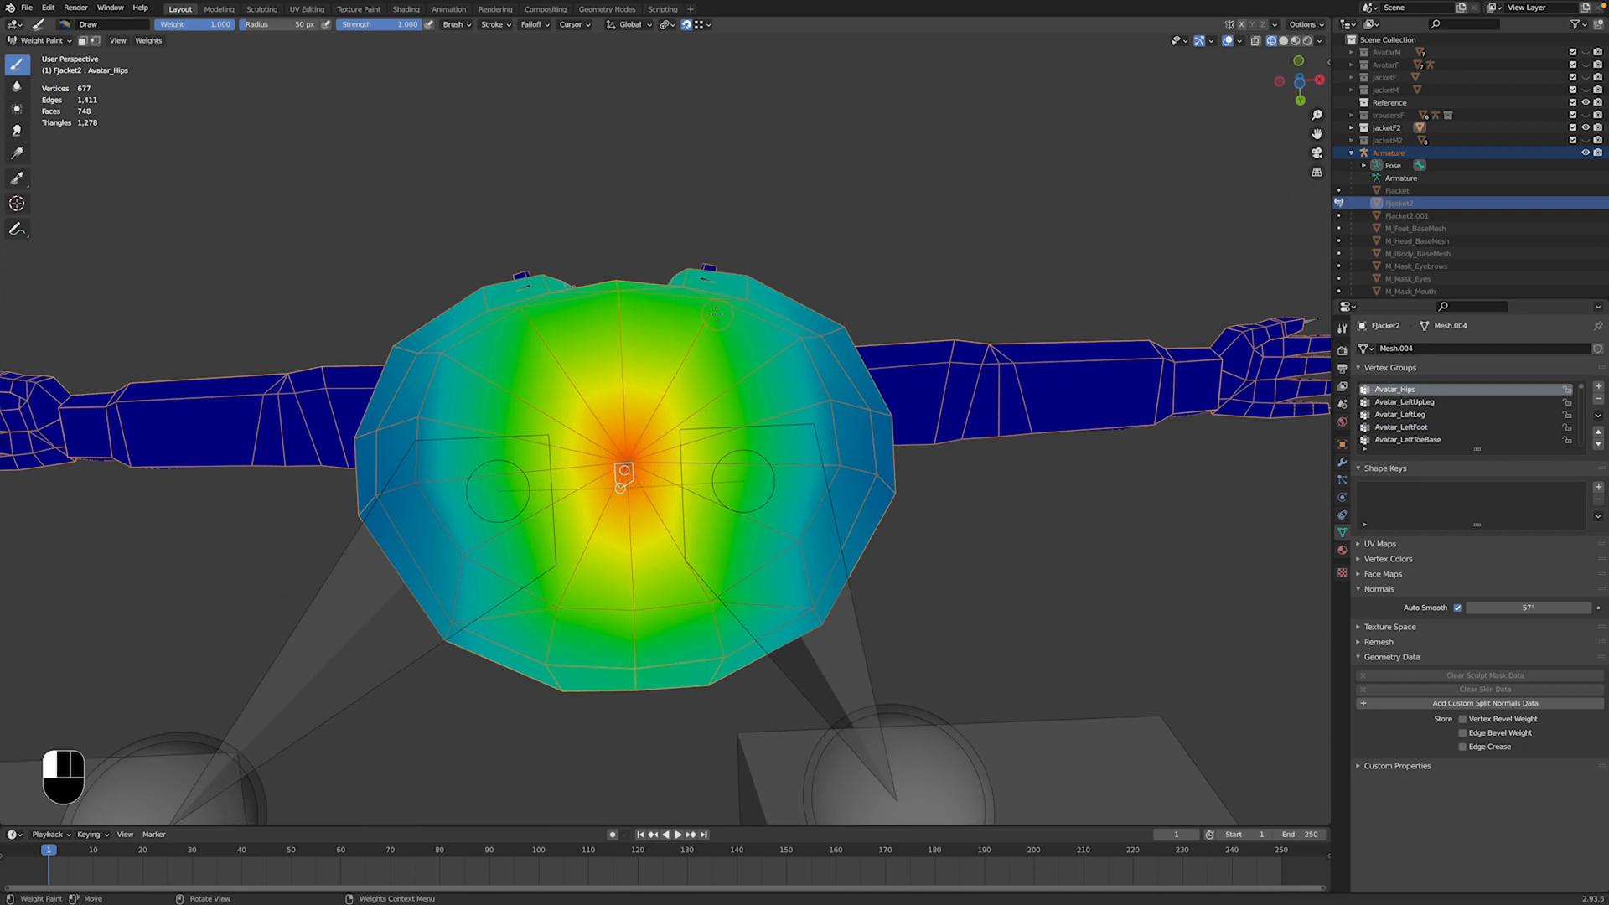
pyautogui.moveTo(706, 317)
pyautogui.mouseDown()
pyautogui.moveTo(715, 305)
pyautogui.moveTo(817, 369)
pyautogui.moveTo(838, 436)
pyautogui.moveTo(804, 546)
pyautogui.moveTo(738, 616)
pyautogui.moveTo(653, 637)
pyautogui.moveTo(570, 620)
pyautogui.moveTo(473, 568)
pyautogui.moveTo(411, 486)
pyautogui.moveTo(398, 419)
pyautogui.moveTo(445, 356)
pyautogui.mouseUp()
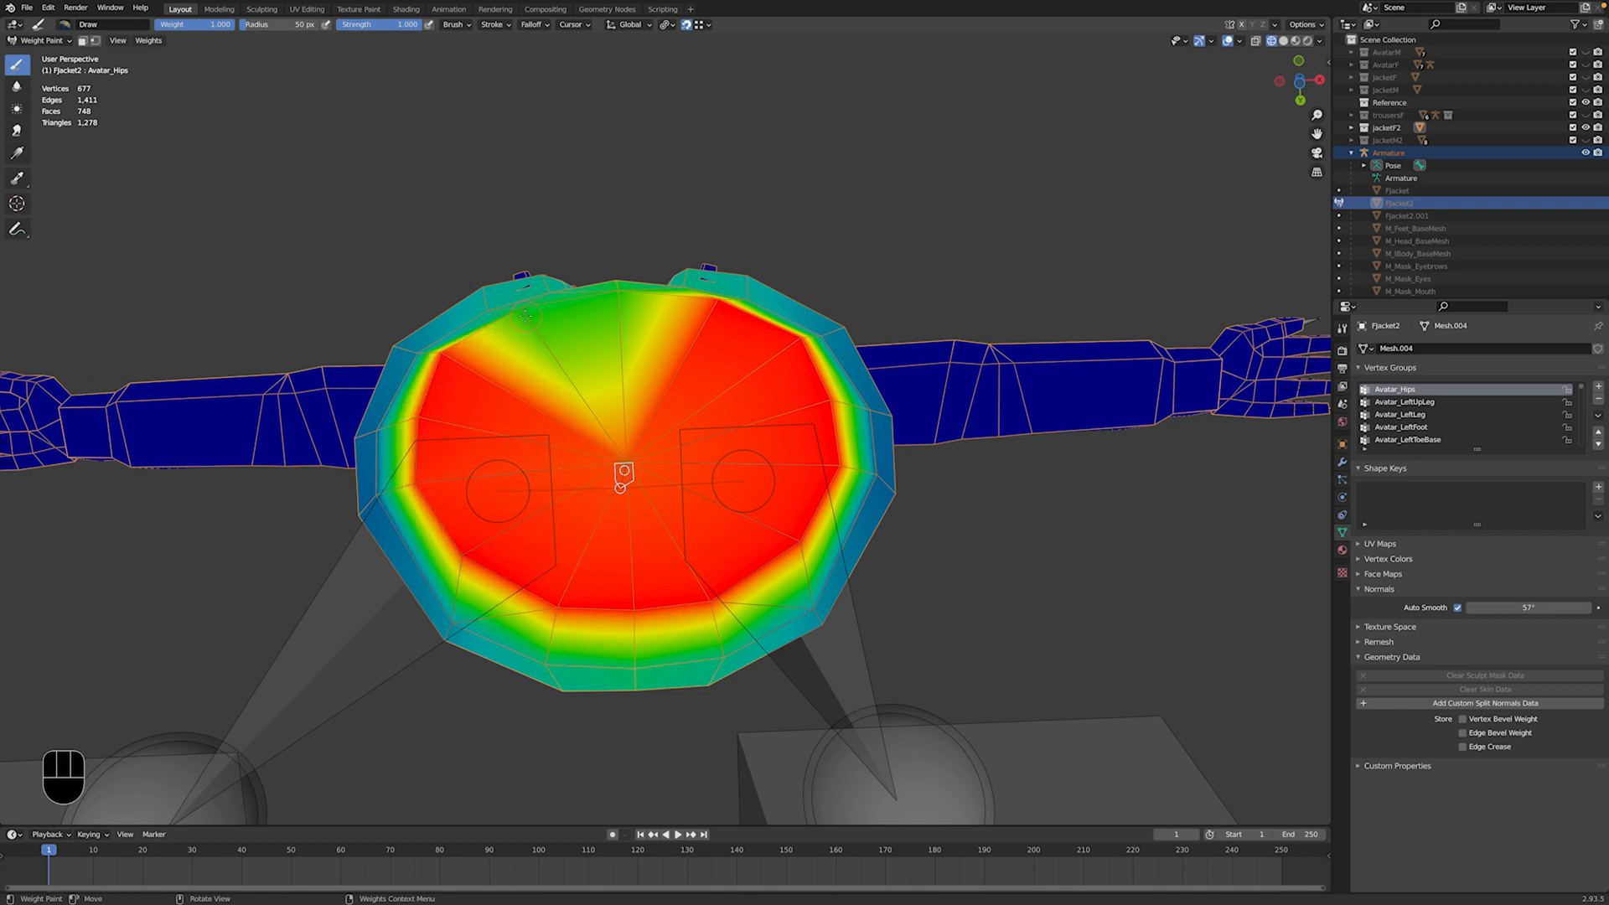
pyautogui.moveTo(525, 315); pyautogui.dragTo(620, 298)
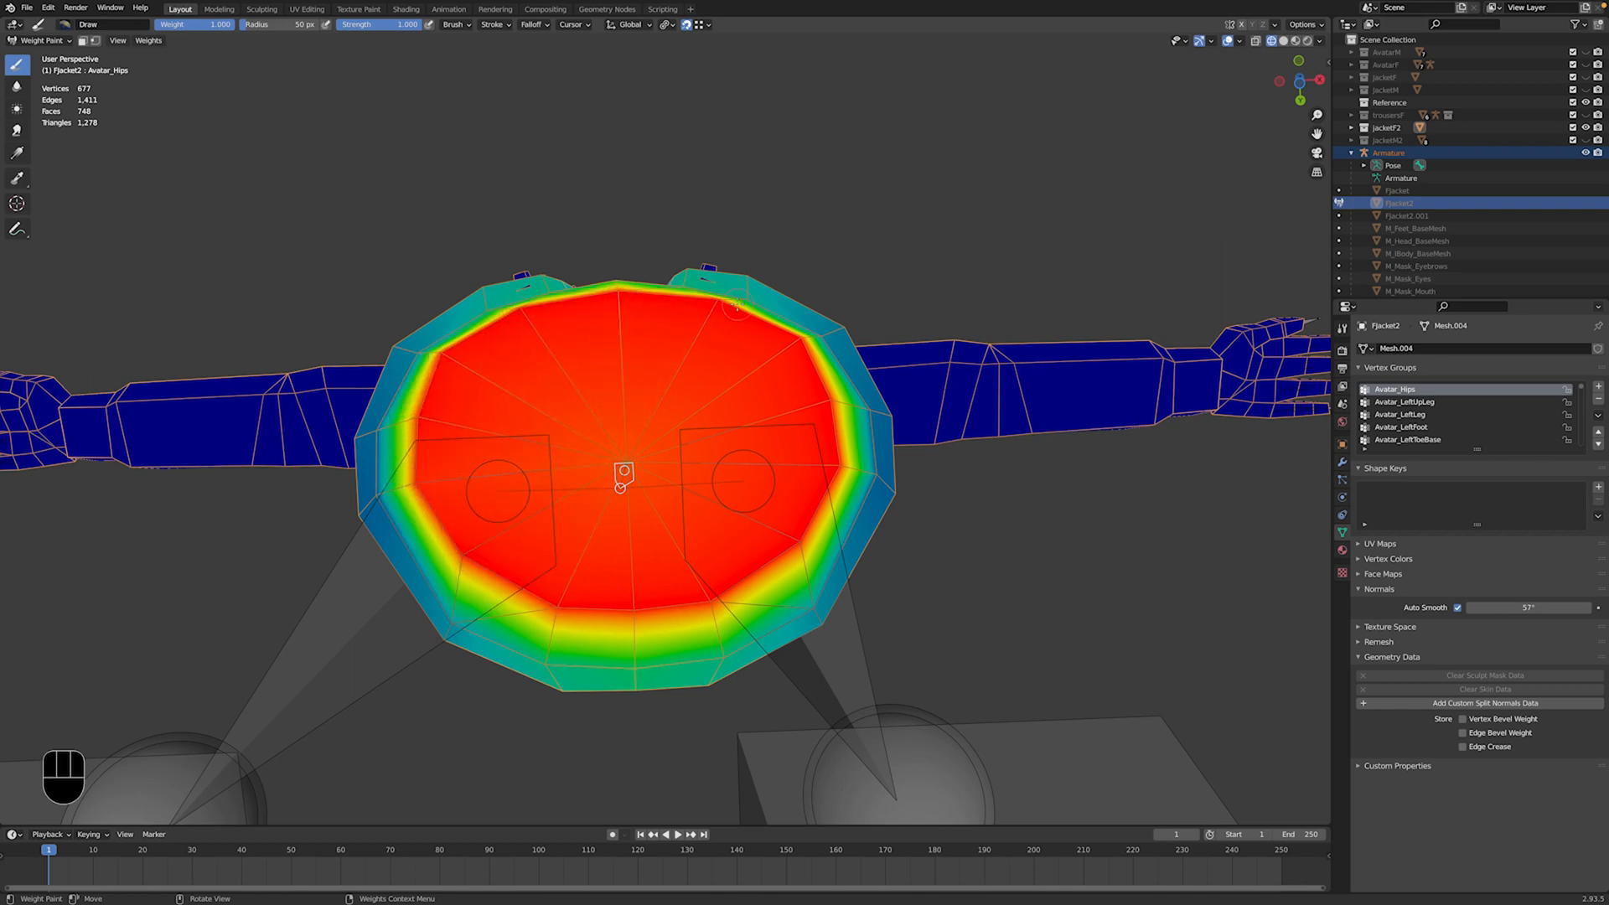
pyautogui.moveTo(737, 305)
pyautogui.mouseDown()
pyautogui.moveTo(800, 325)
pyautogui.moveTo(867, 419)
pyautogui.moveTo(870, 476)
pyautogui.moveTo(825, 586)
pyautogui.moveTo(754, 637)
pyautogui.moveTo(662, 666)
pyautogui.moveTo(563, 659)
pyautogui.moveTo(473, 633)
pyautogui.moveTo(374, 470)
pyautogui.moveTo(410, 362)
pyautogui.moveTo(489, 306)
pyautogui.moveTo(599, 289)
pyautogui.mouseUp()
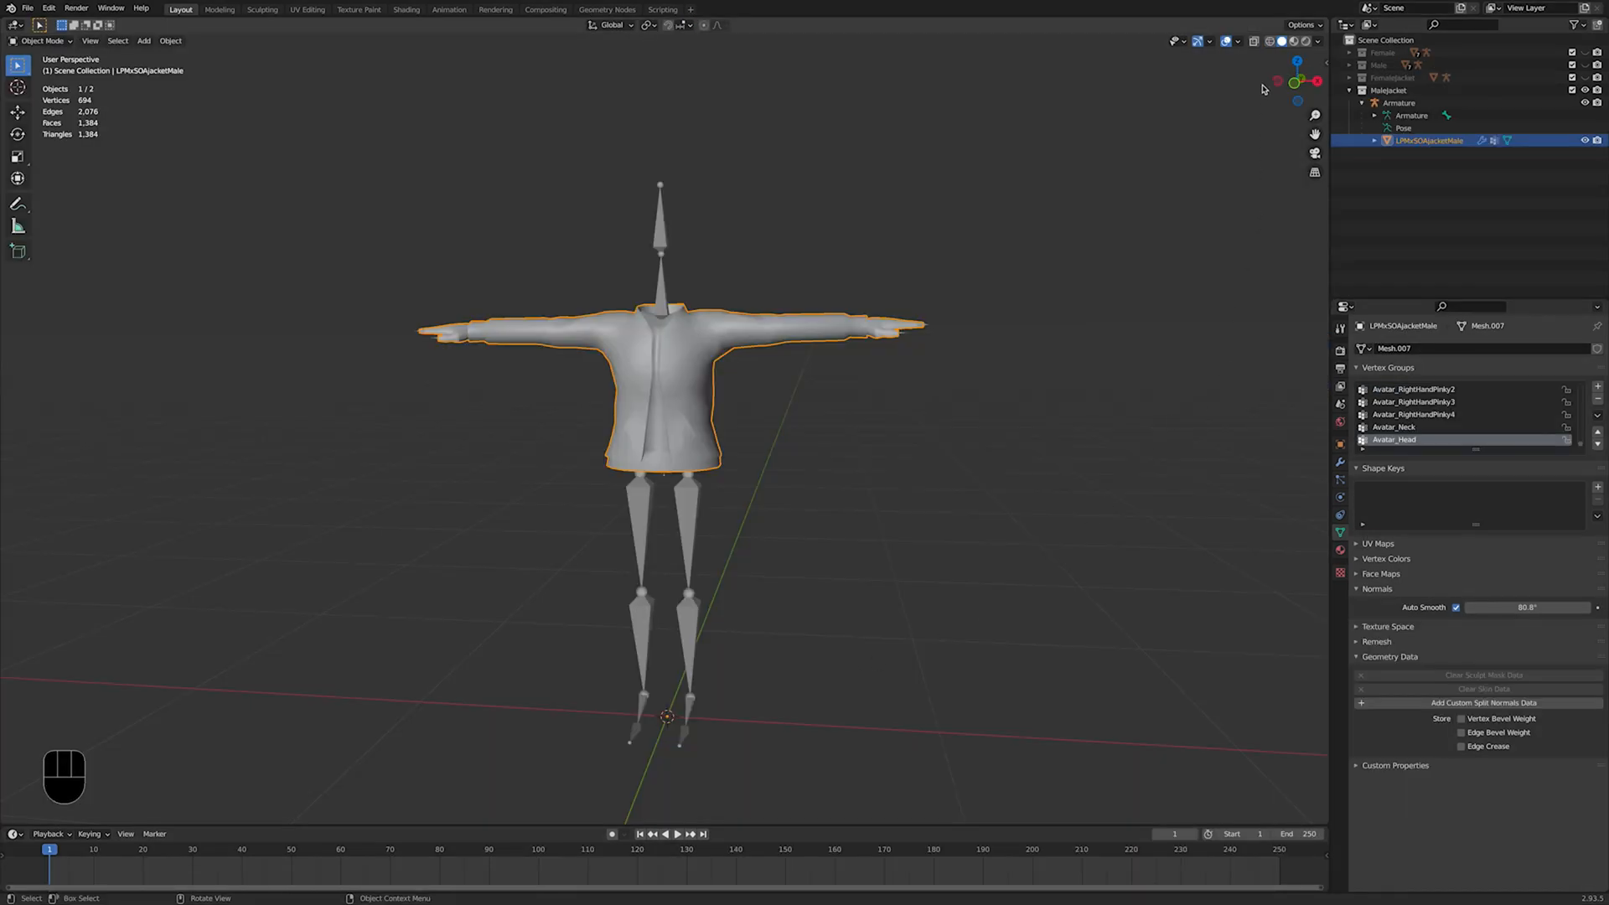
# Step: Show the finished male jacket and its armature in wireframe shading
pyautogui.click(1271, 42)
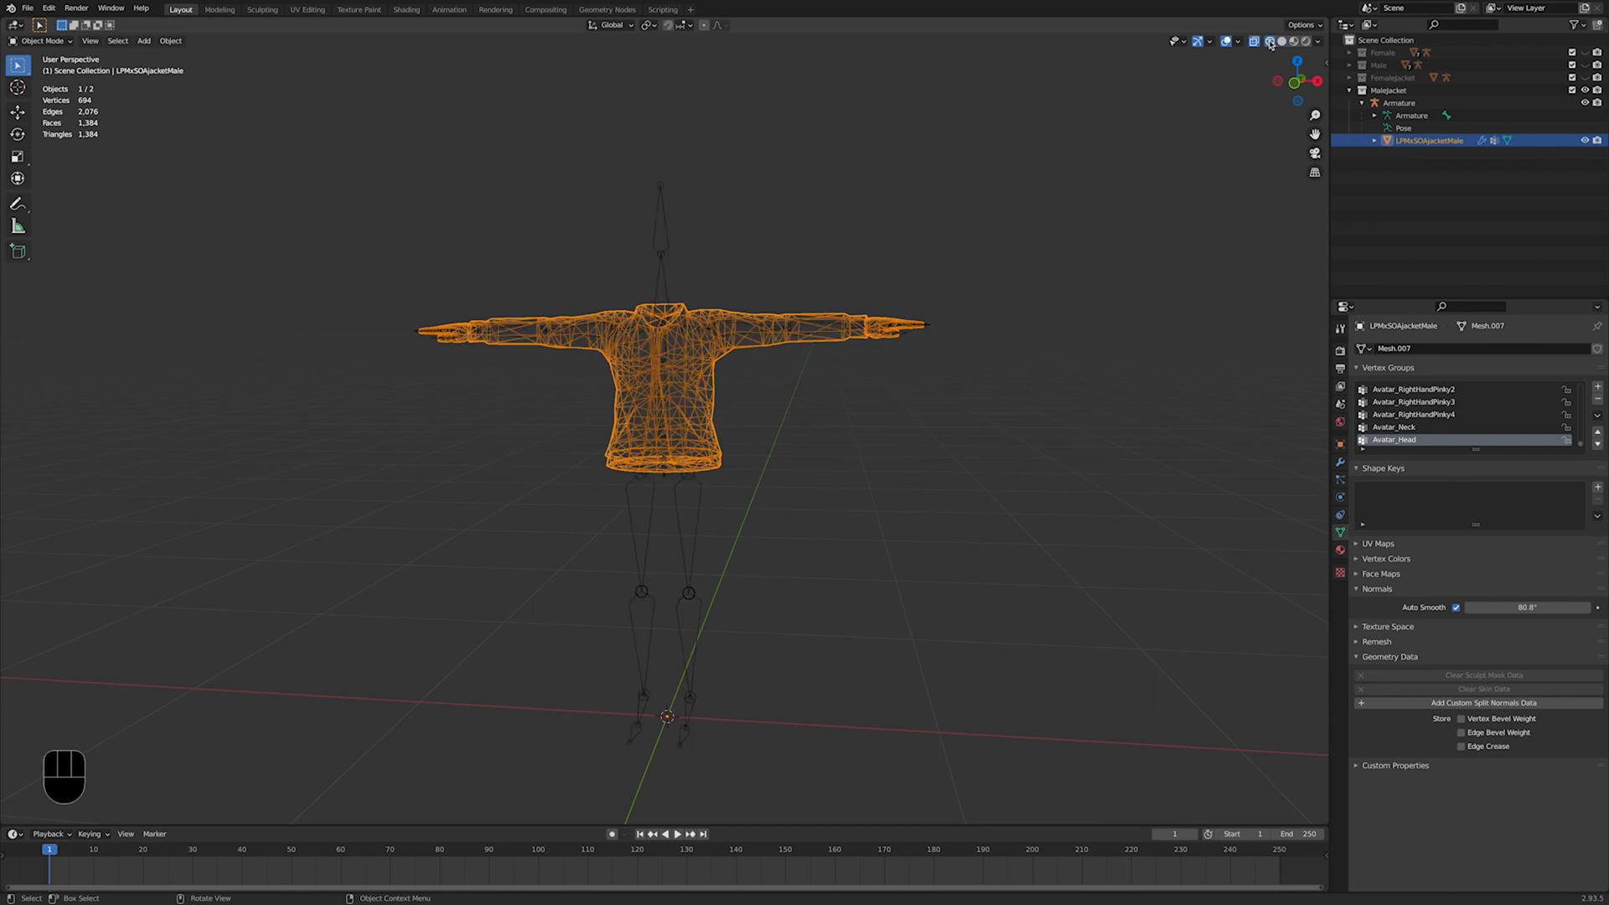
# Step: Turn off X-ray, inspect the jacket's wireframe from different sides, and switch back to solid shading
pyautogui.hotkey('alt', 'z')
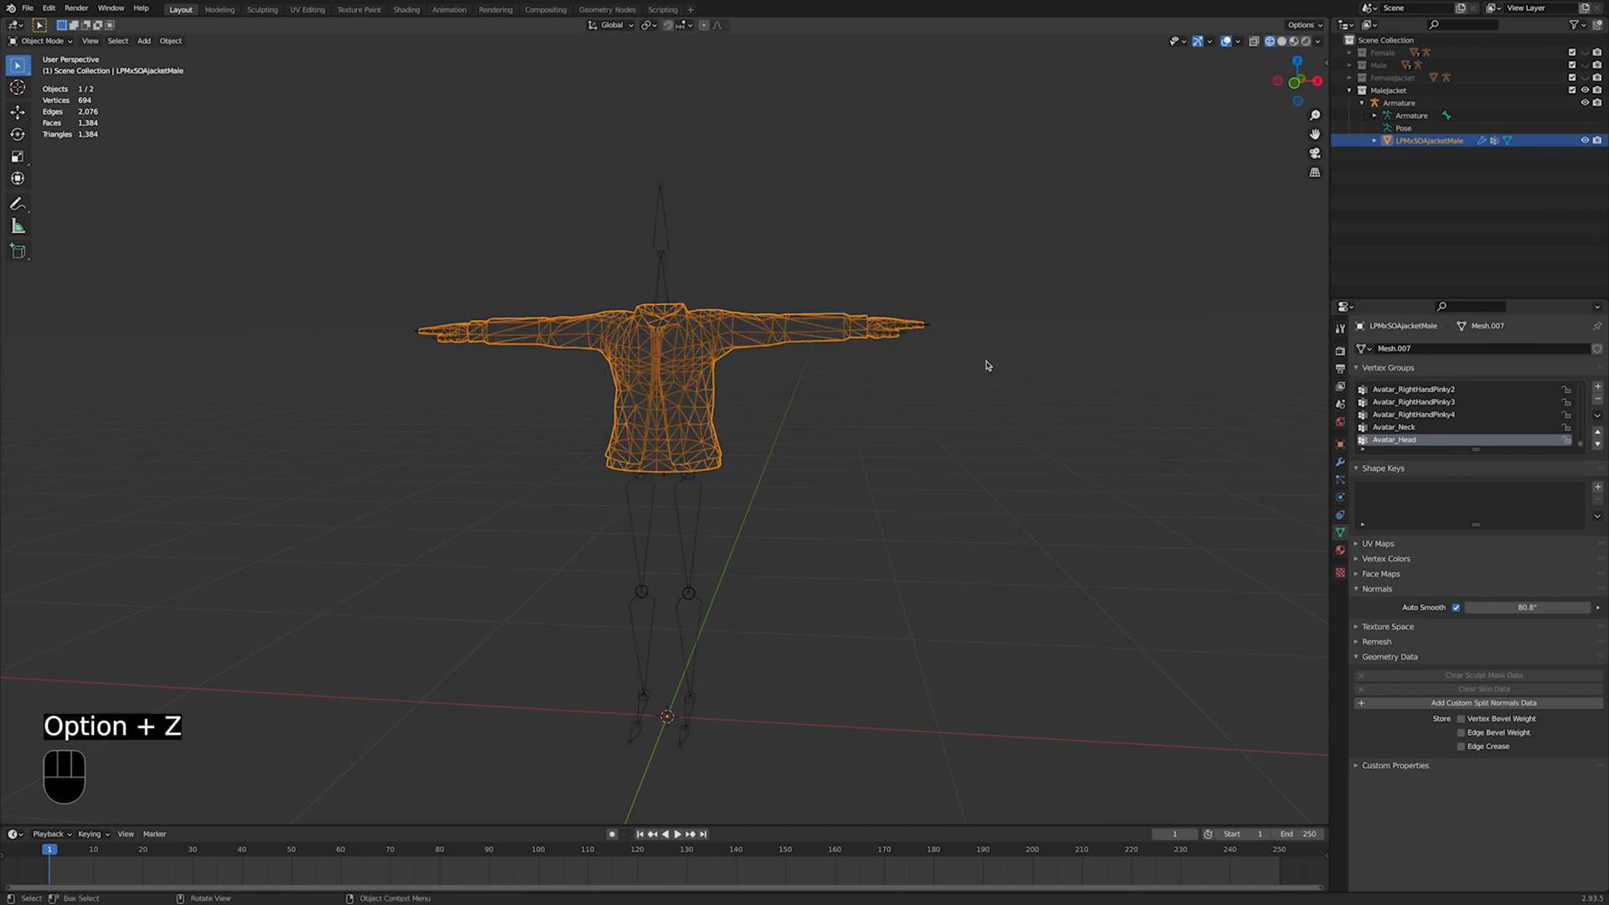
pyautogui.moveTo(1033, 405); pyautogui.dragTo(460, 413, button='middle')
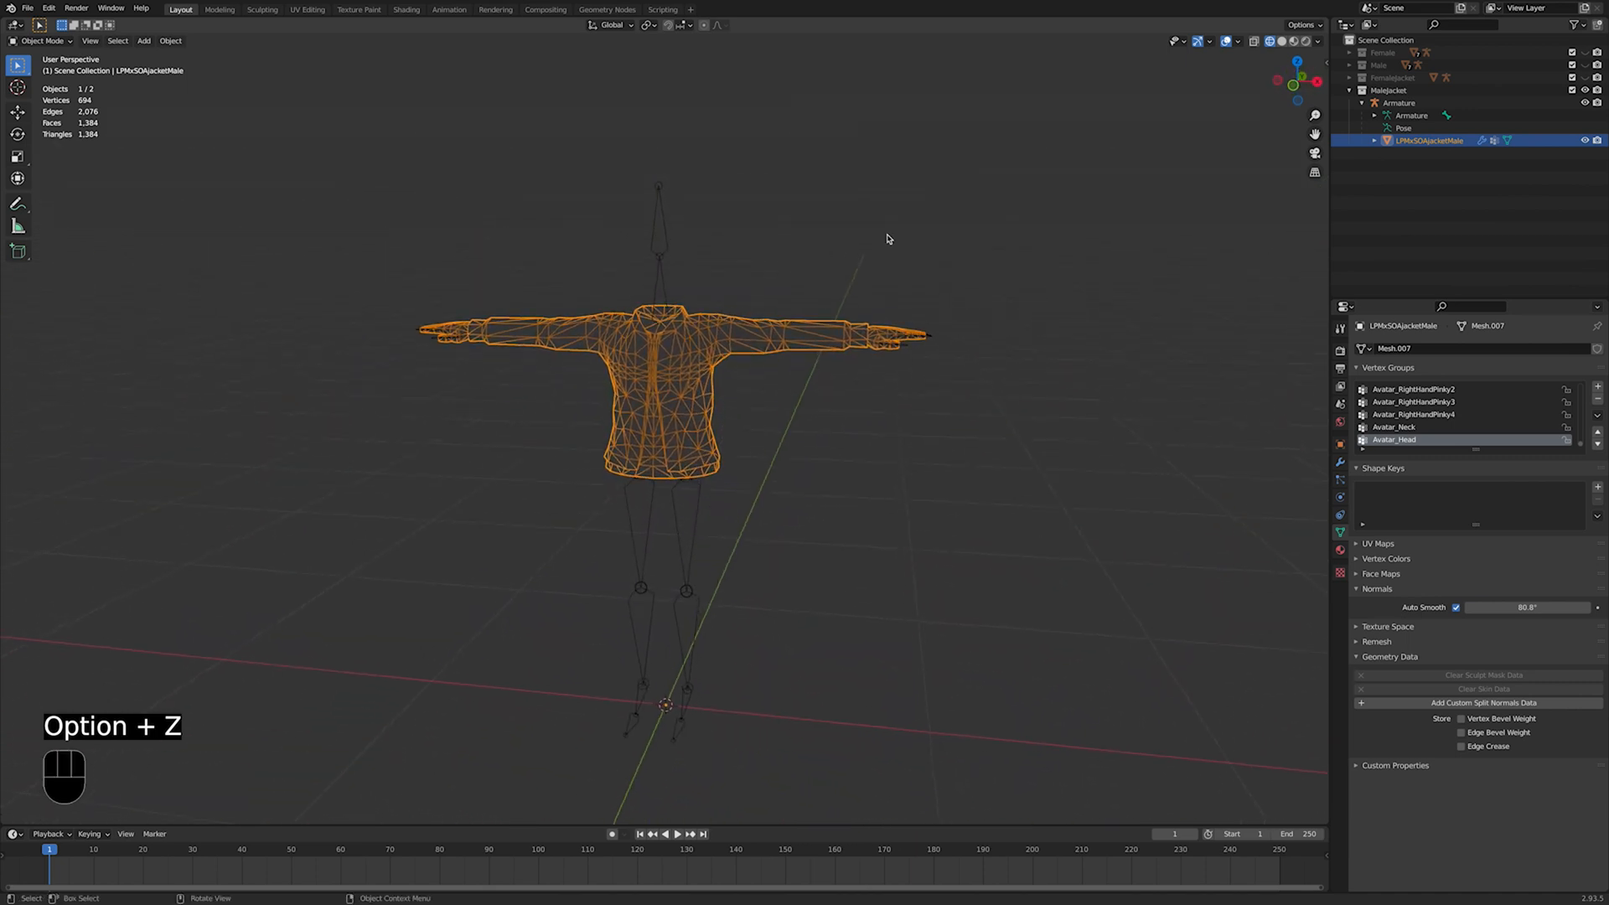
pyautogui.click(1281, 40)
pyautogui.keyDown('shift'); pyautogui.moveTo(819, 402); pyautogui.dragTo(863, 392, button='middle'); pyautogui.keyUp('shift')
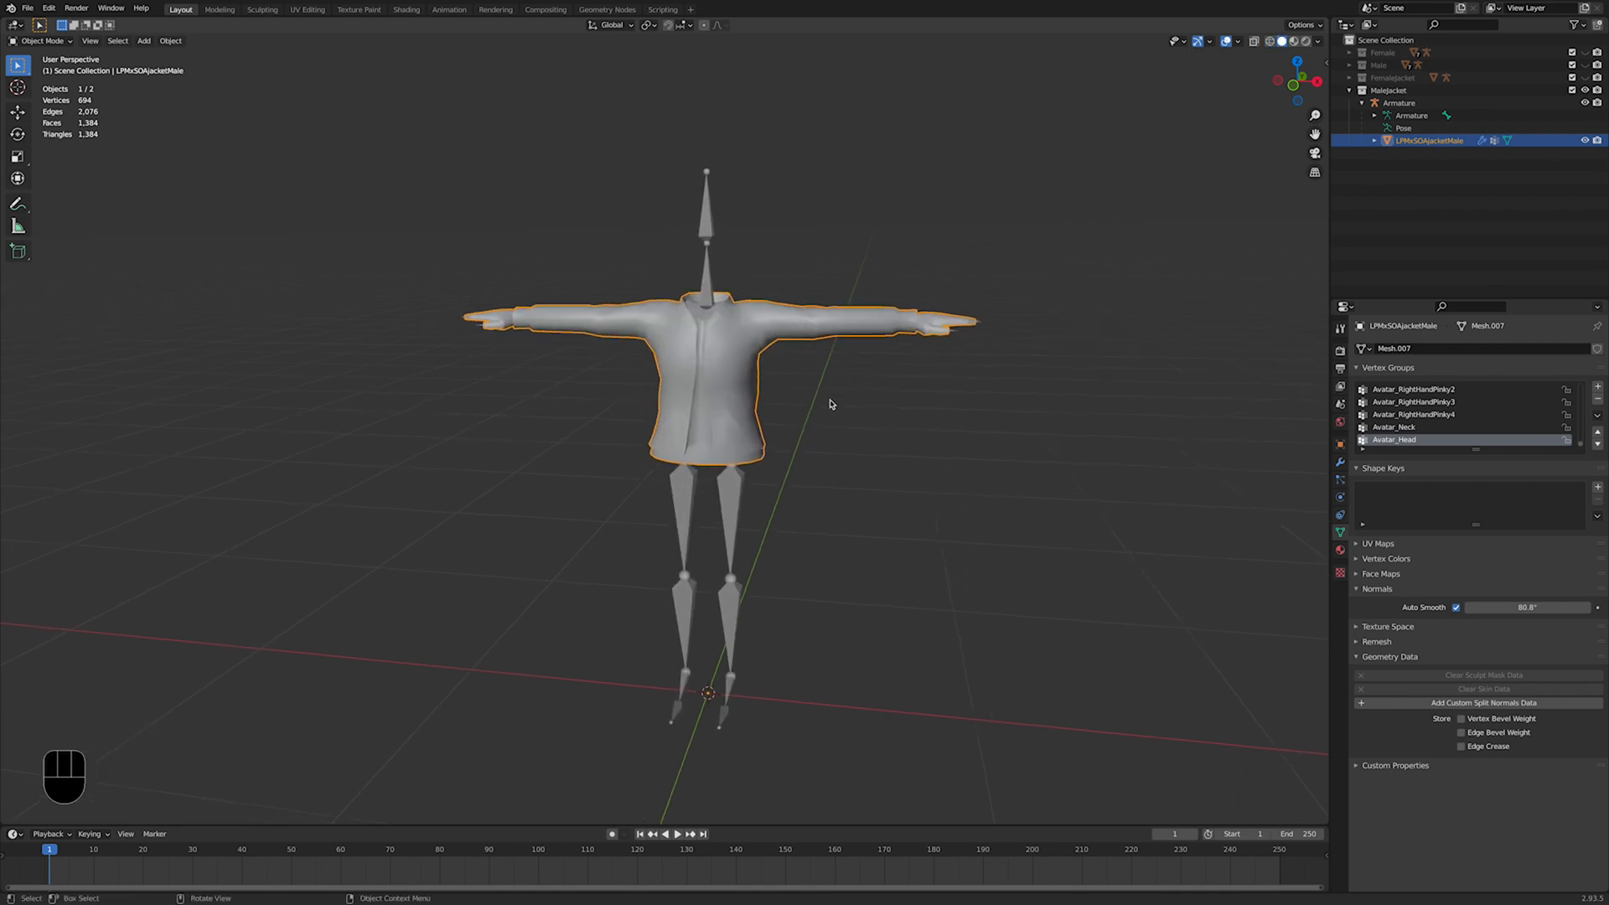
pyautogui.press('Tab')
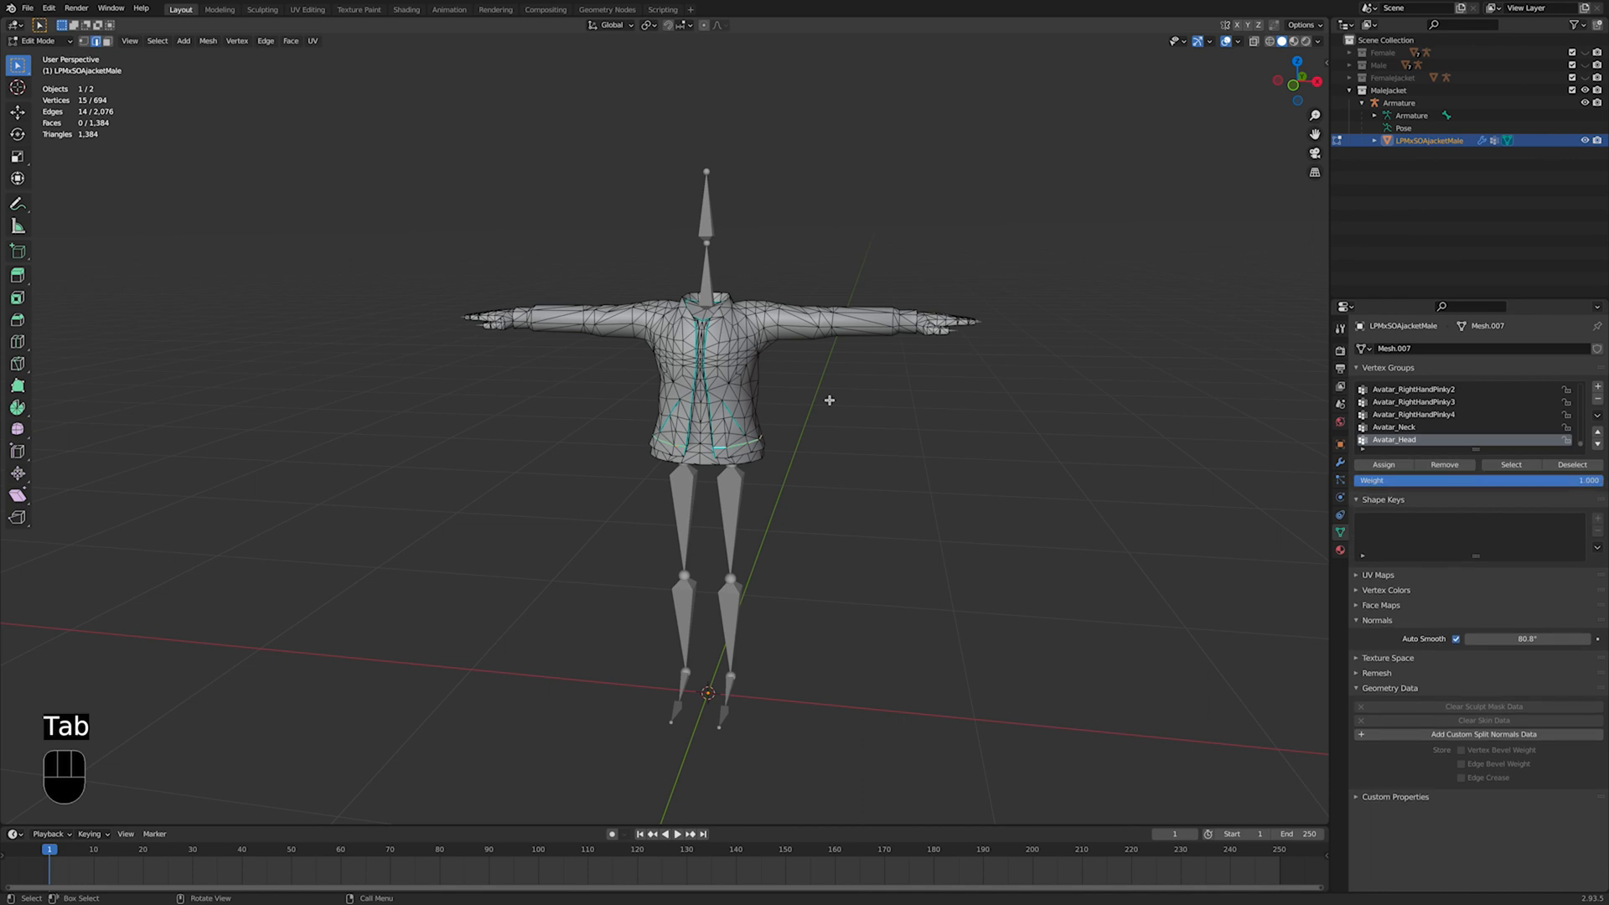
pyautogui.press('a')
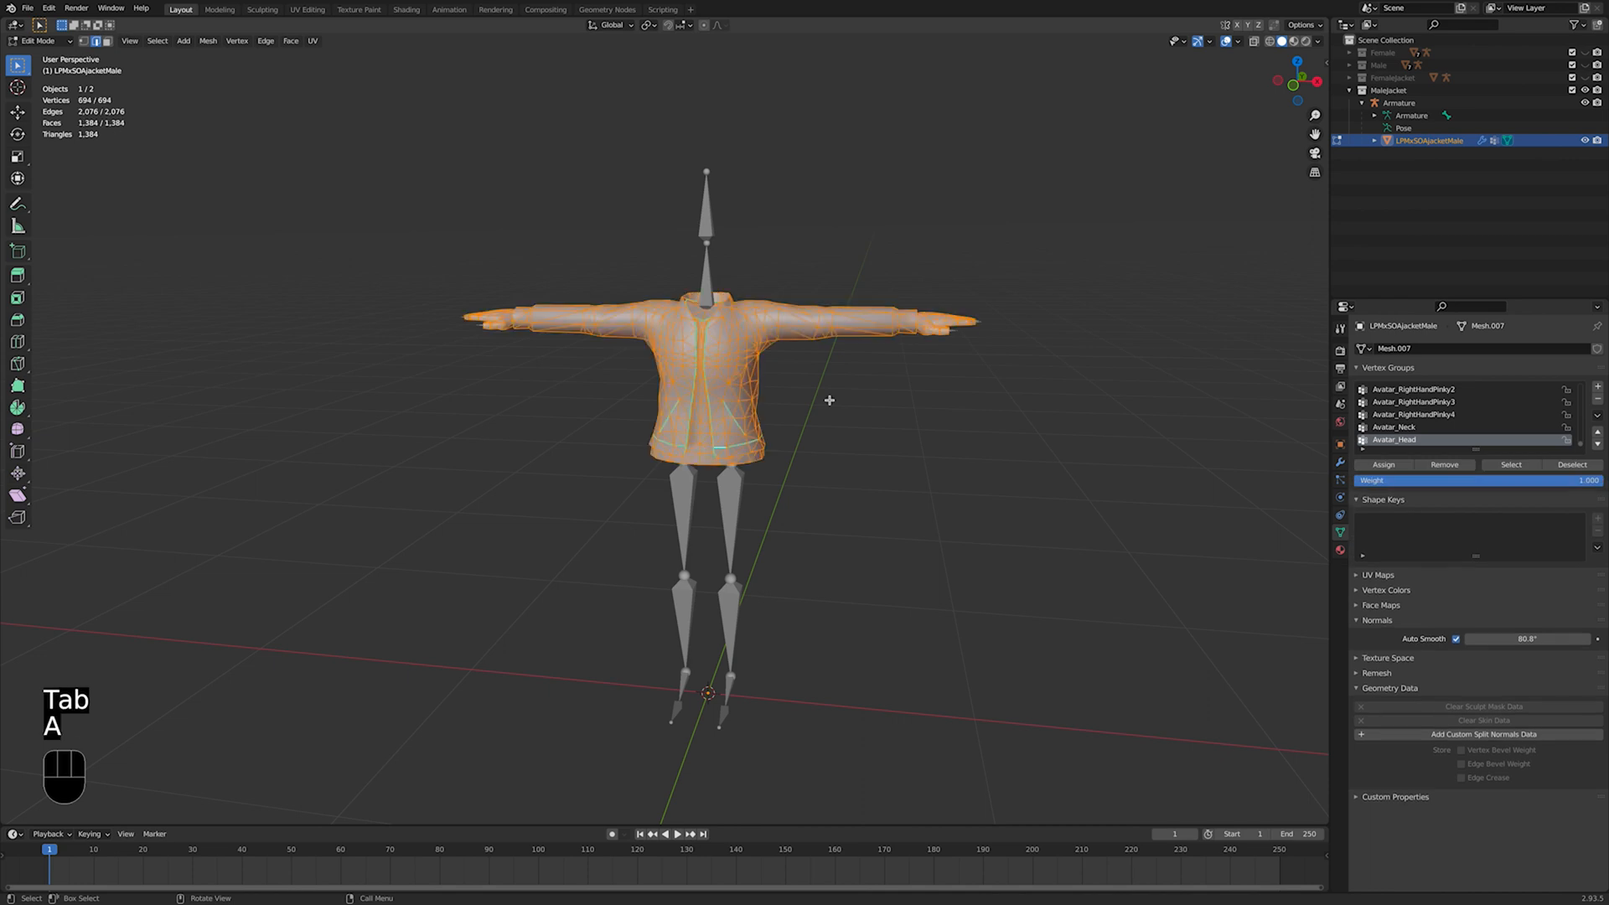
pyautogui.press('u')
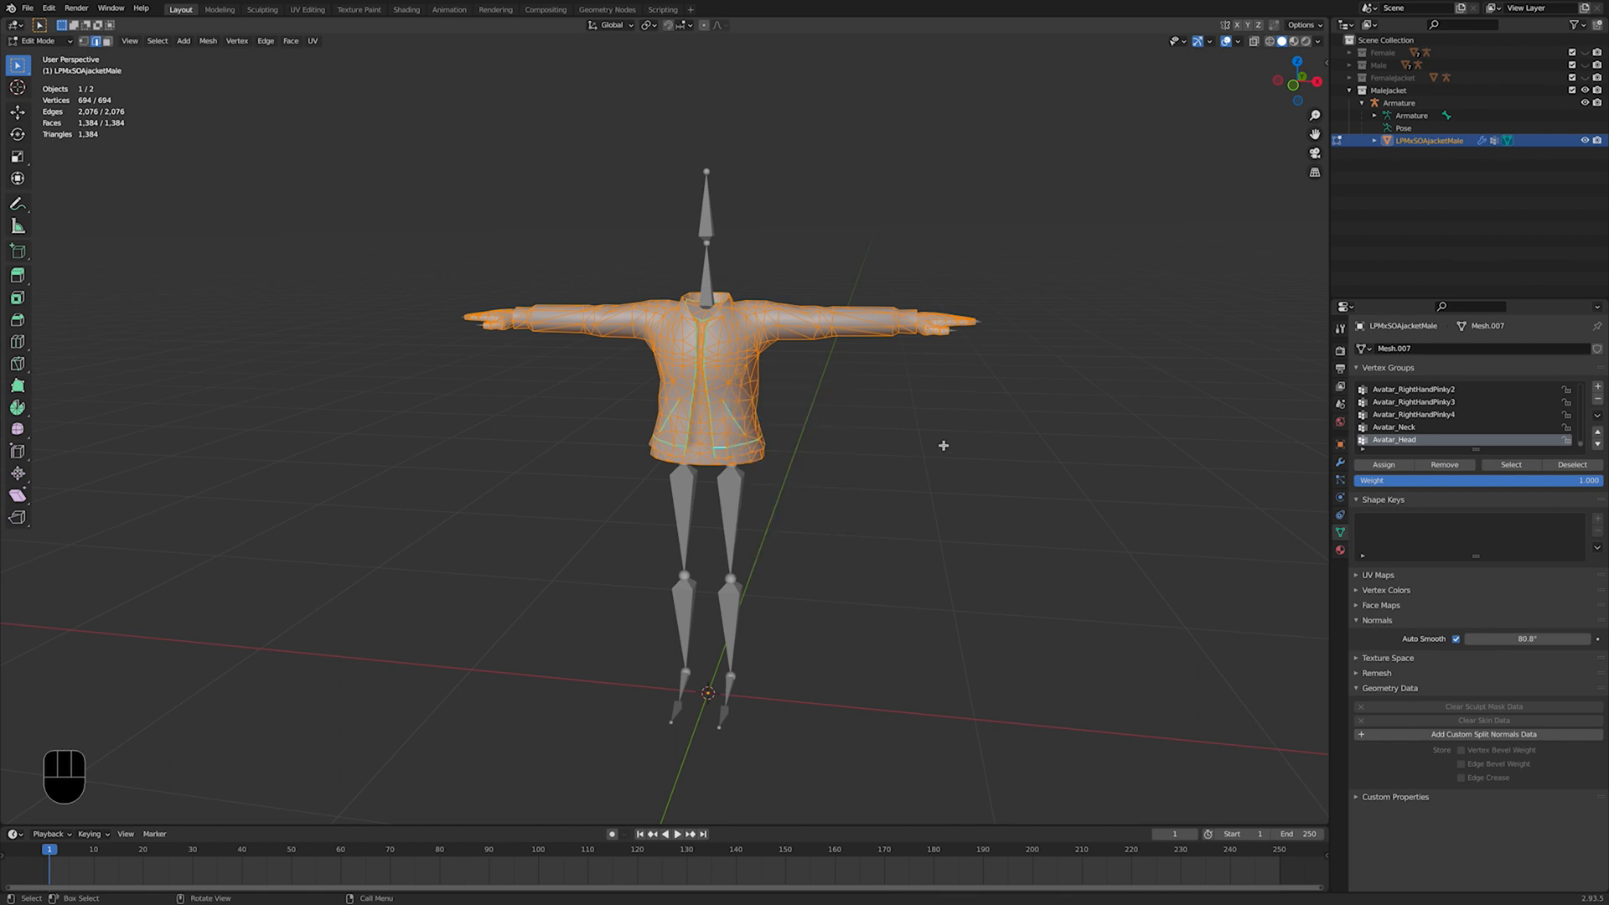
pyautogui.press('Tab')
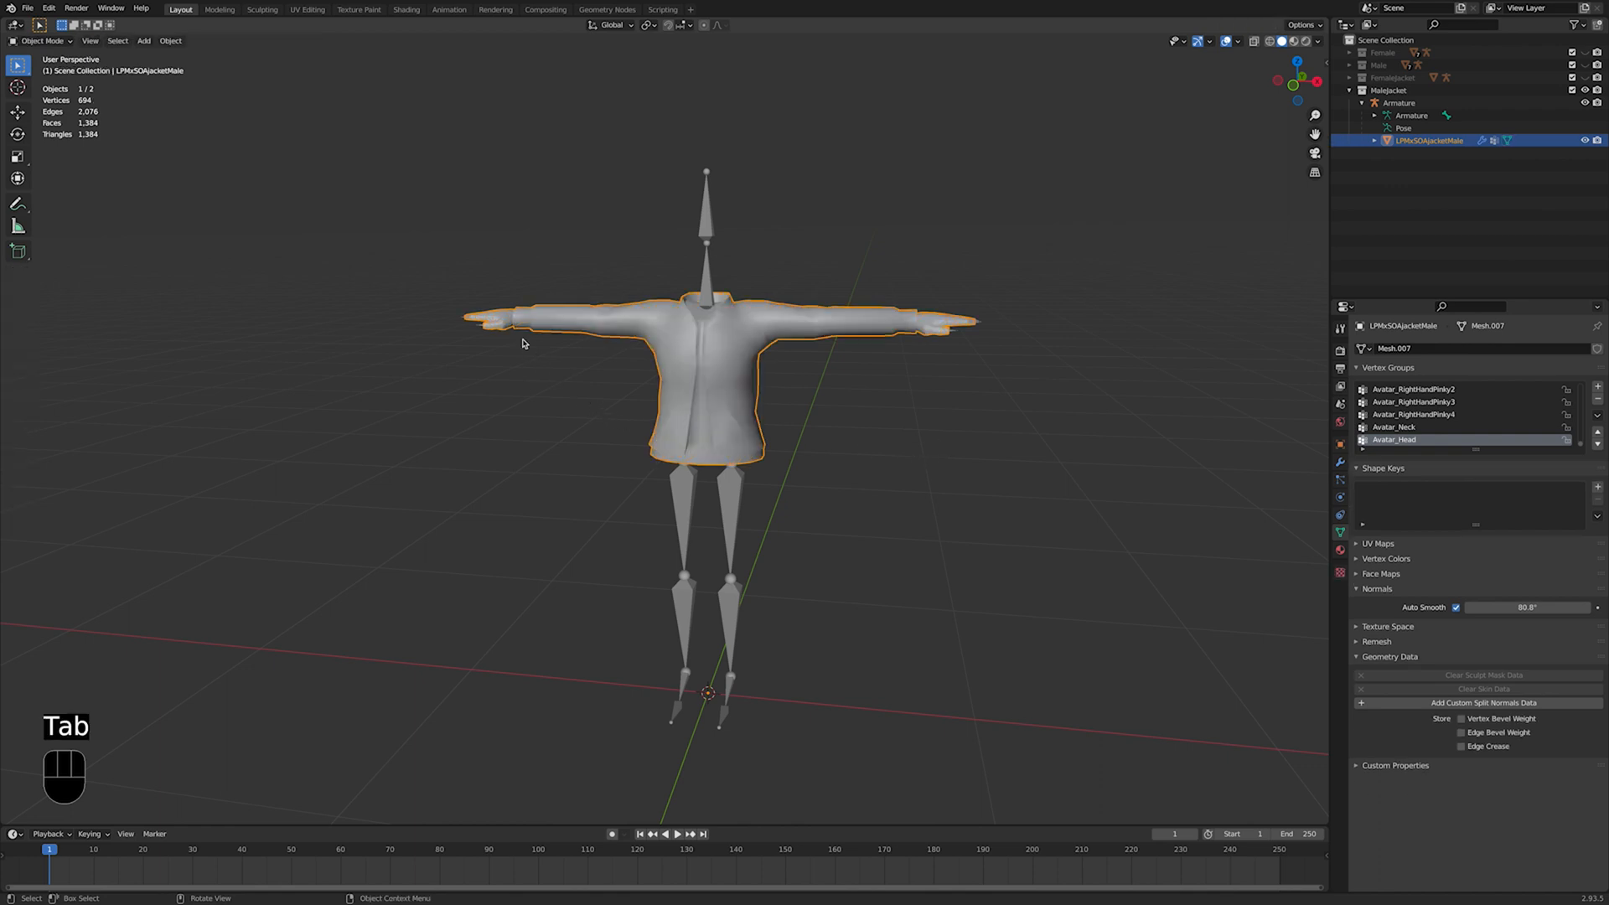
# Step: Switch to the UV Editing workspace, deselect the mesh, and frame the male jacket from the front
pyautogui.click(309, 9)
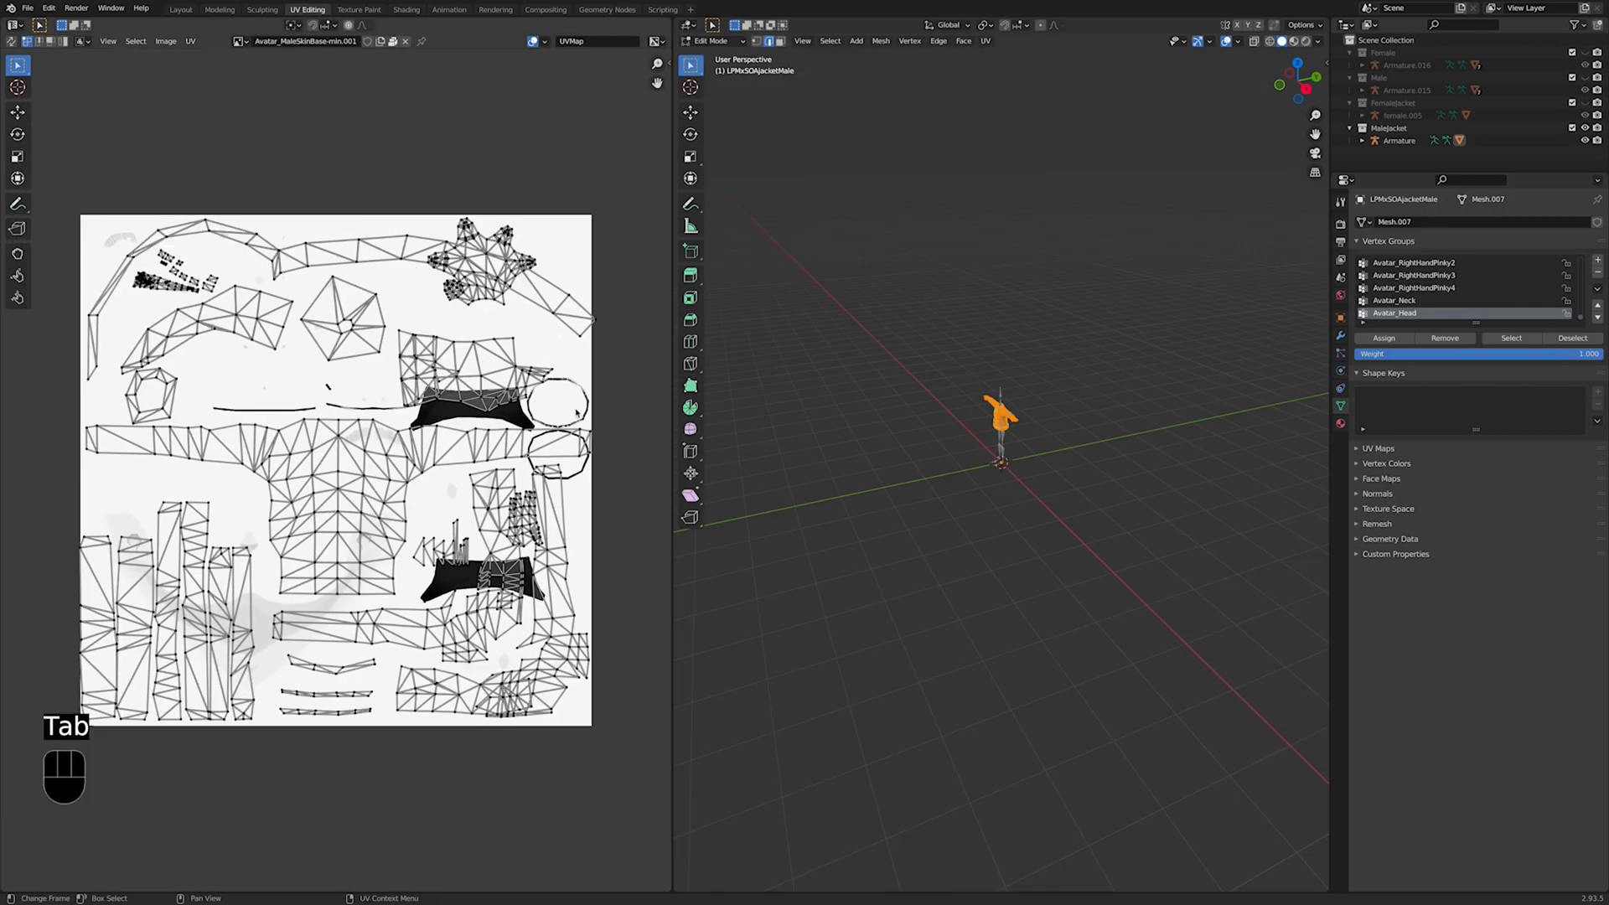
pyautogui.hotkey('alt', 'a')
pyautogui.moveTo(952, 492); pyautogui.dragTo(994, 483, button='middle')
pyautogui.scroll(6, 993, 482)
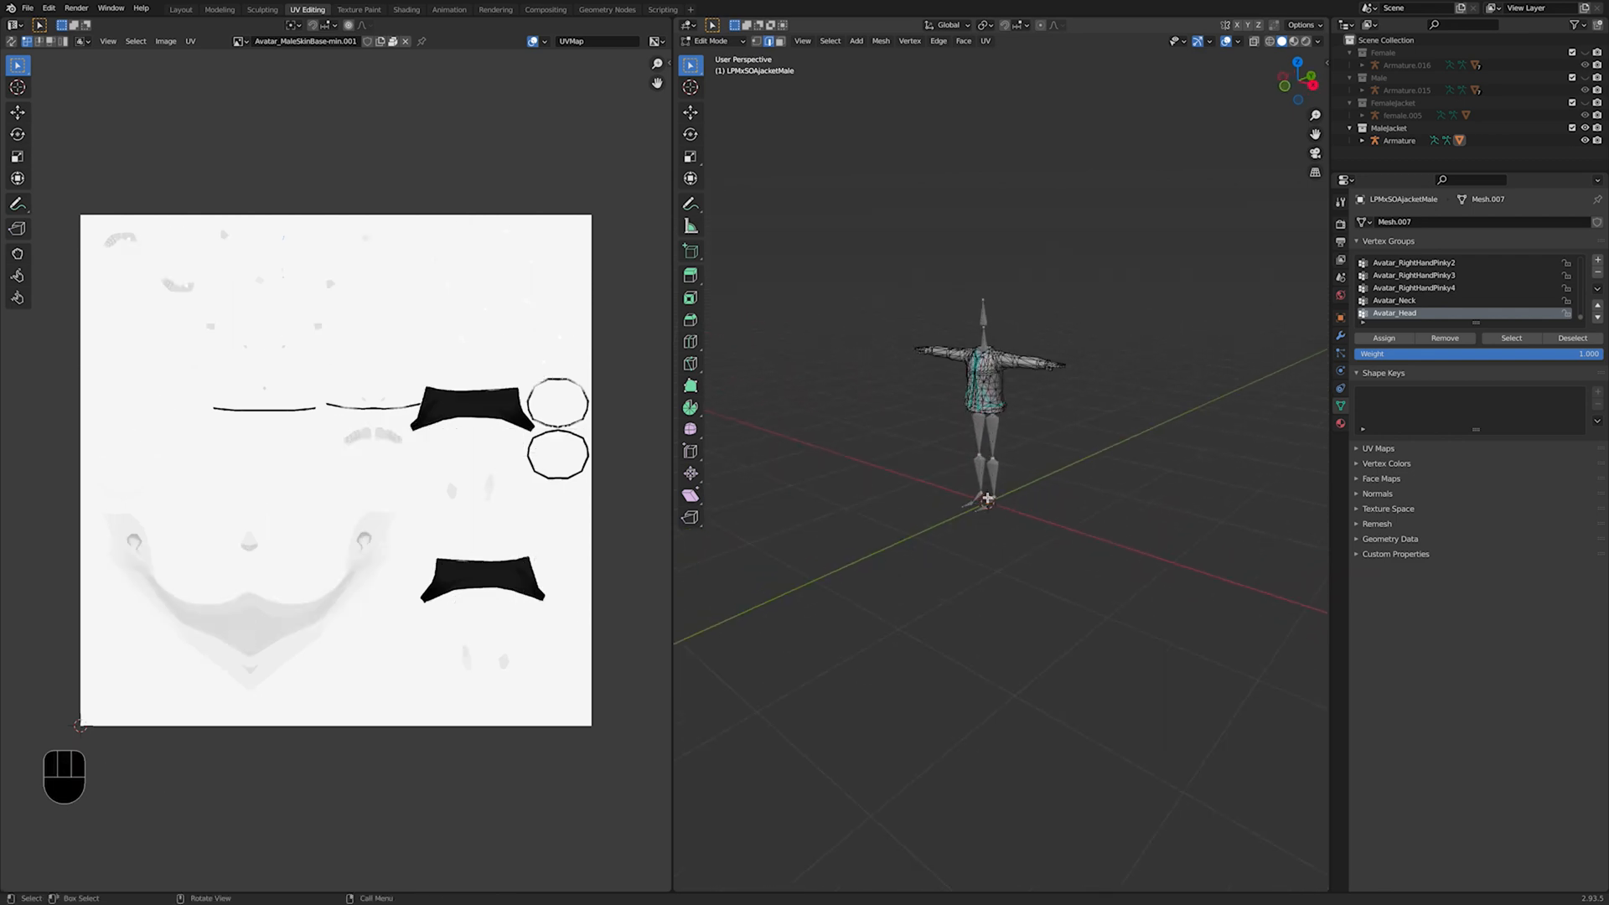
pyautogui.scroll(2, 989, 482)
pyautogui.keyDown('shift'); pyautogui.moveTo(988, 404); pyautogui.dragTo(1032, 485, button='middle'); pyautogui.keyUp('shift')
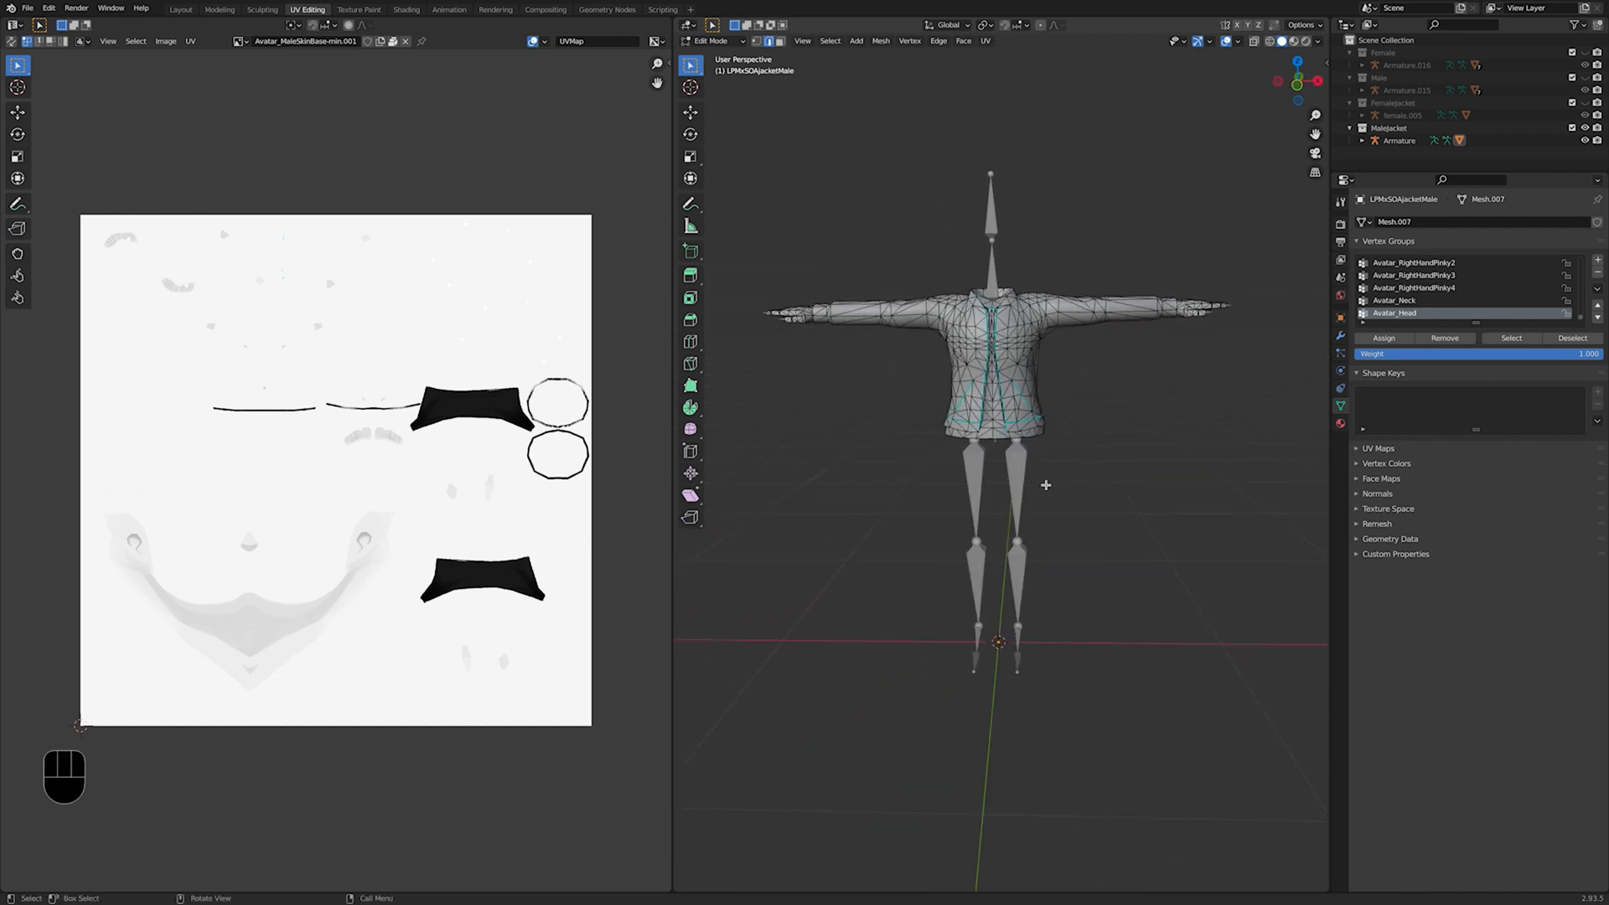
# Step: Select the whole jacket mesh, try a plain Unwrap, and generate new UVs with Smart UV Project
pyautogui.press('a')
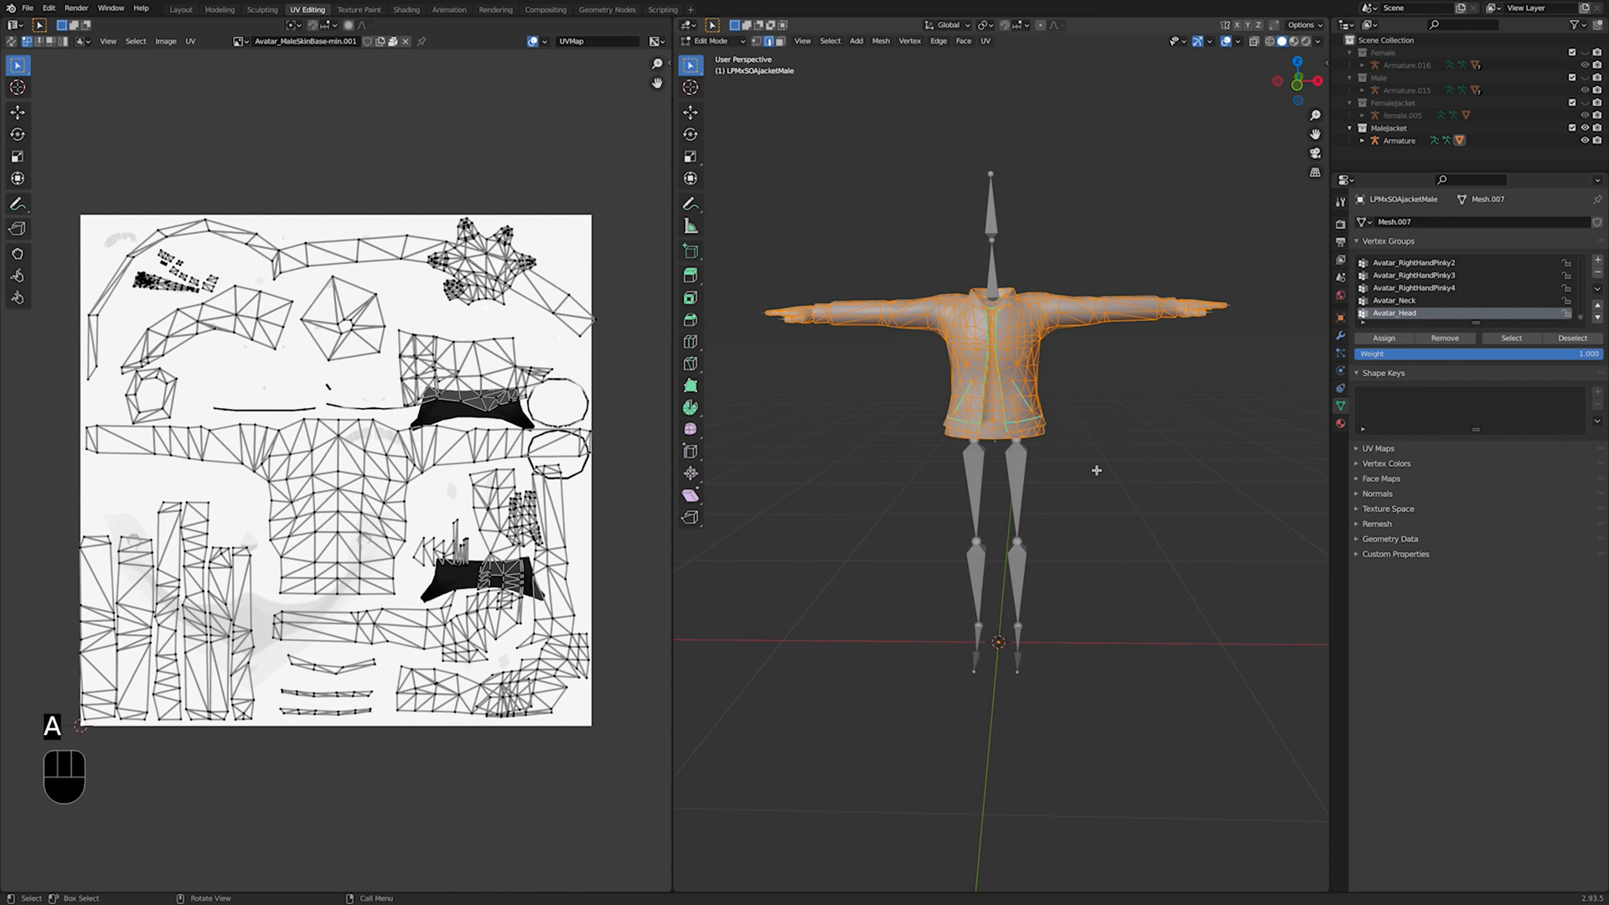
pyautogui.press('u')
pyautogui.click(1098, 473)
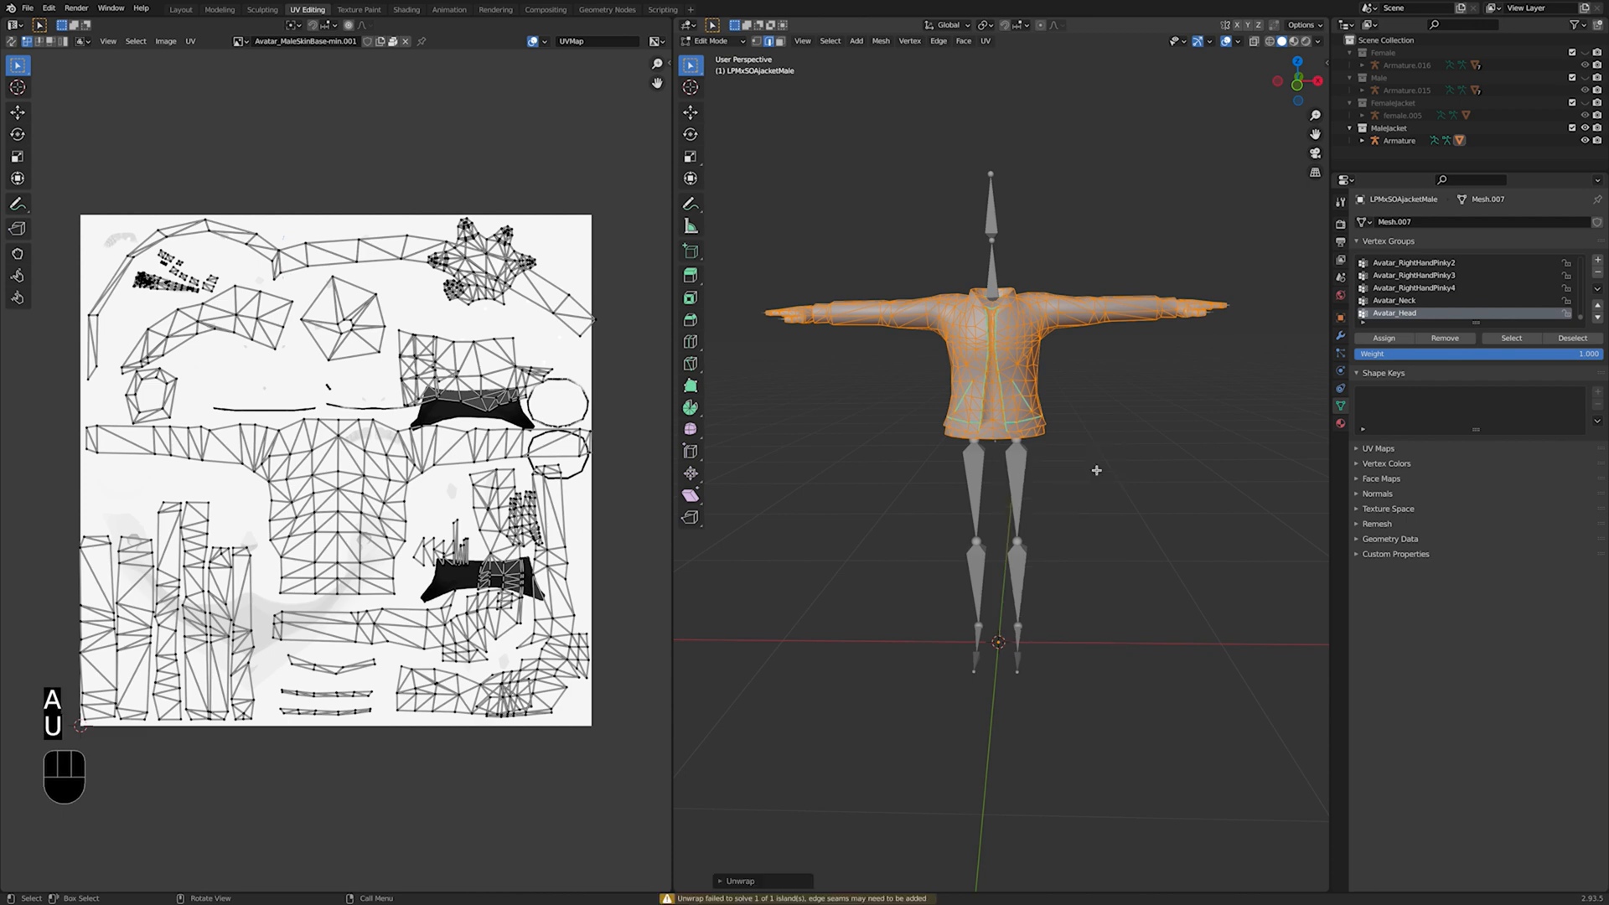
pyautogui.press('u')
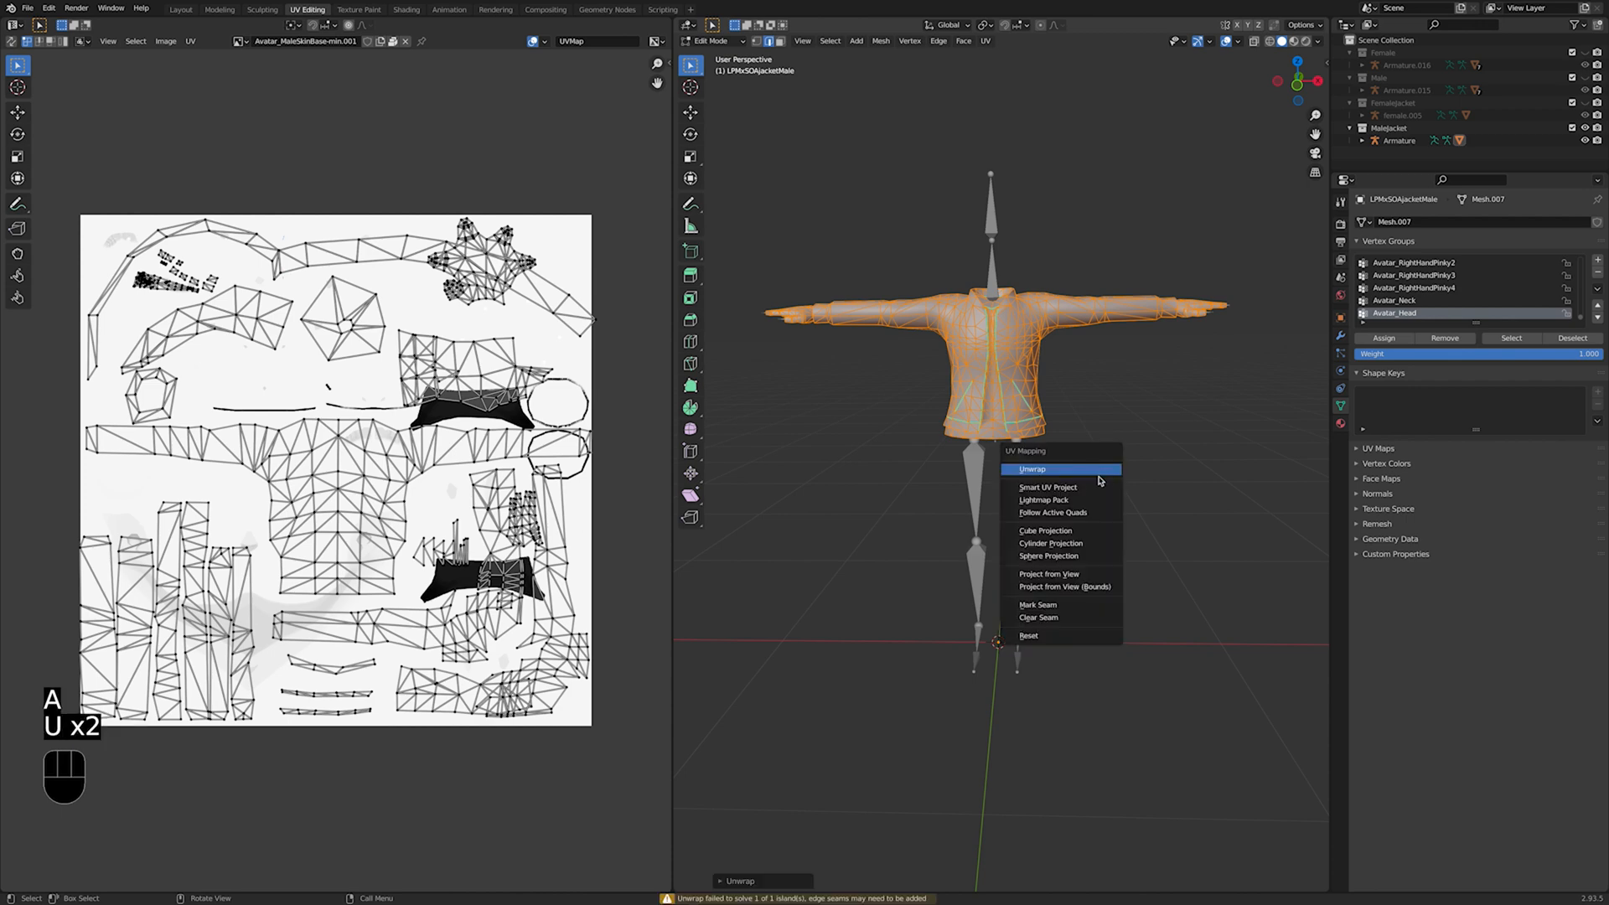
pyautogui.click(1101, 488)
pyautogui.click(1090, 590)
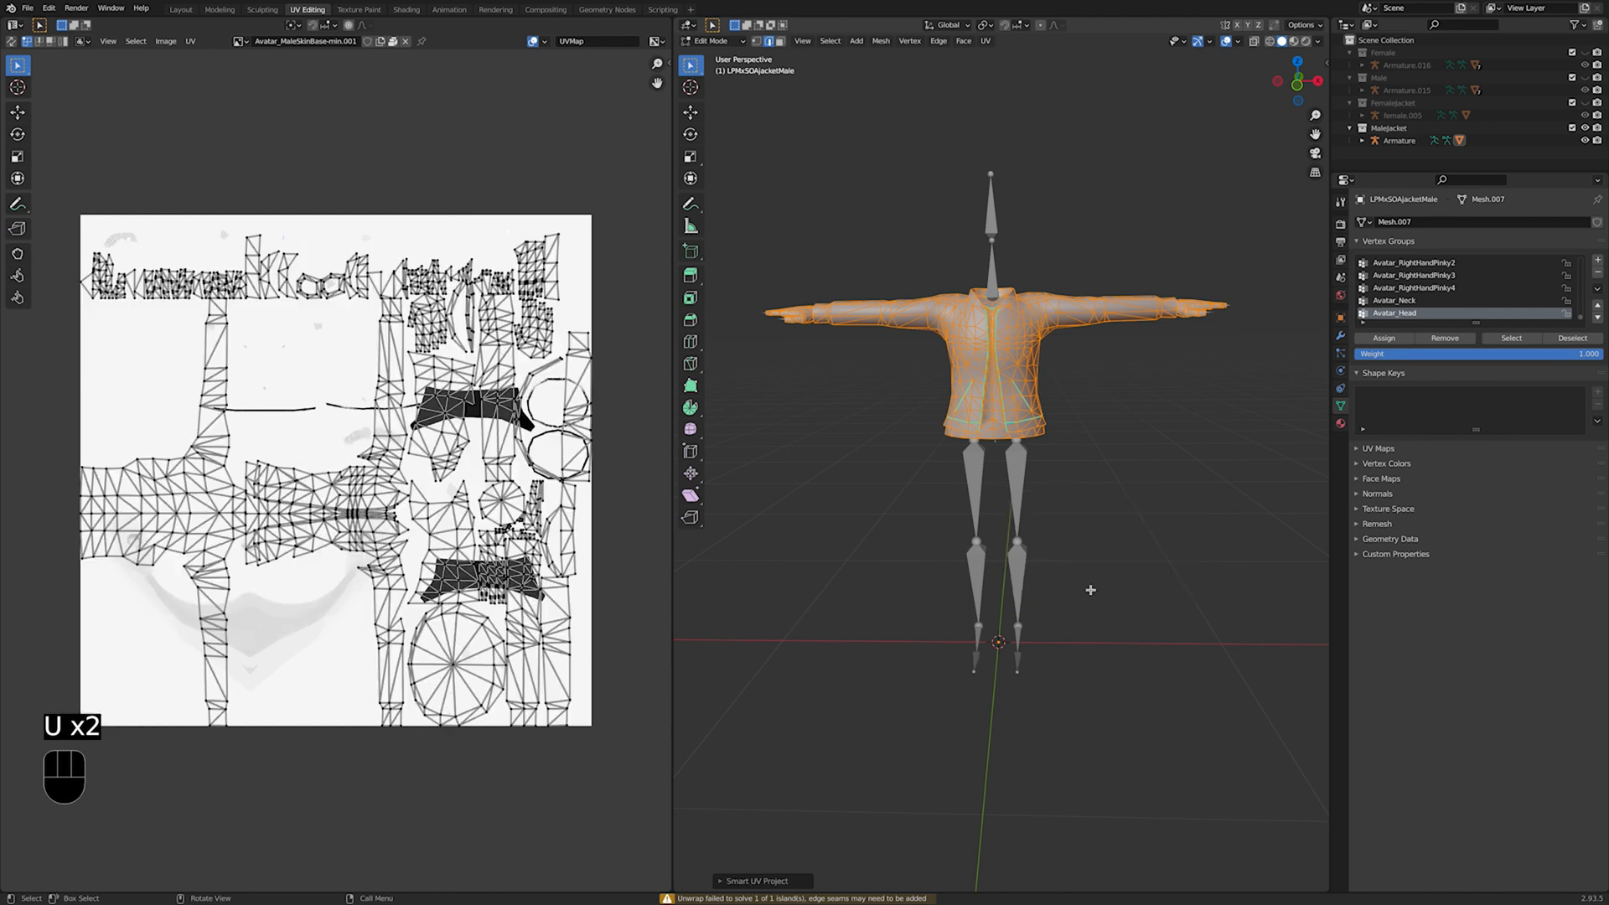
# Step: Select all the projected UV islands and try scaling, rotating and moving them in the UV editor
pyautogui.moveTo(1090, 561); pyautogui.dragTo(1073, 564, button='middle')
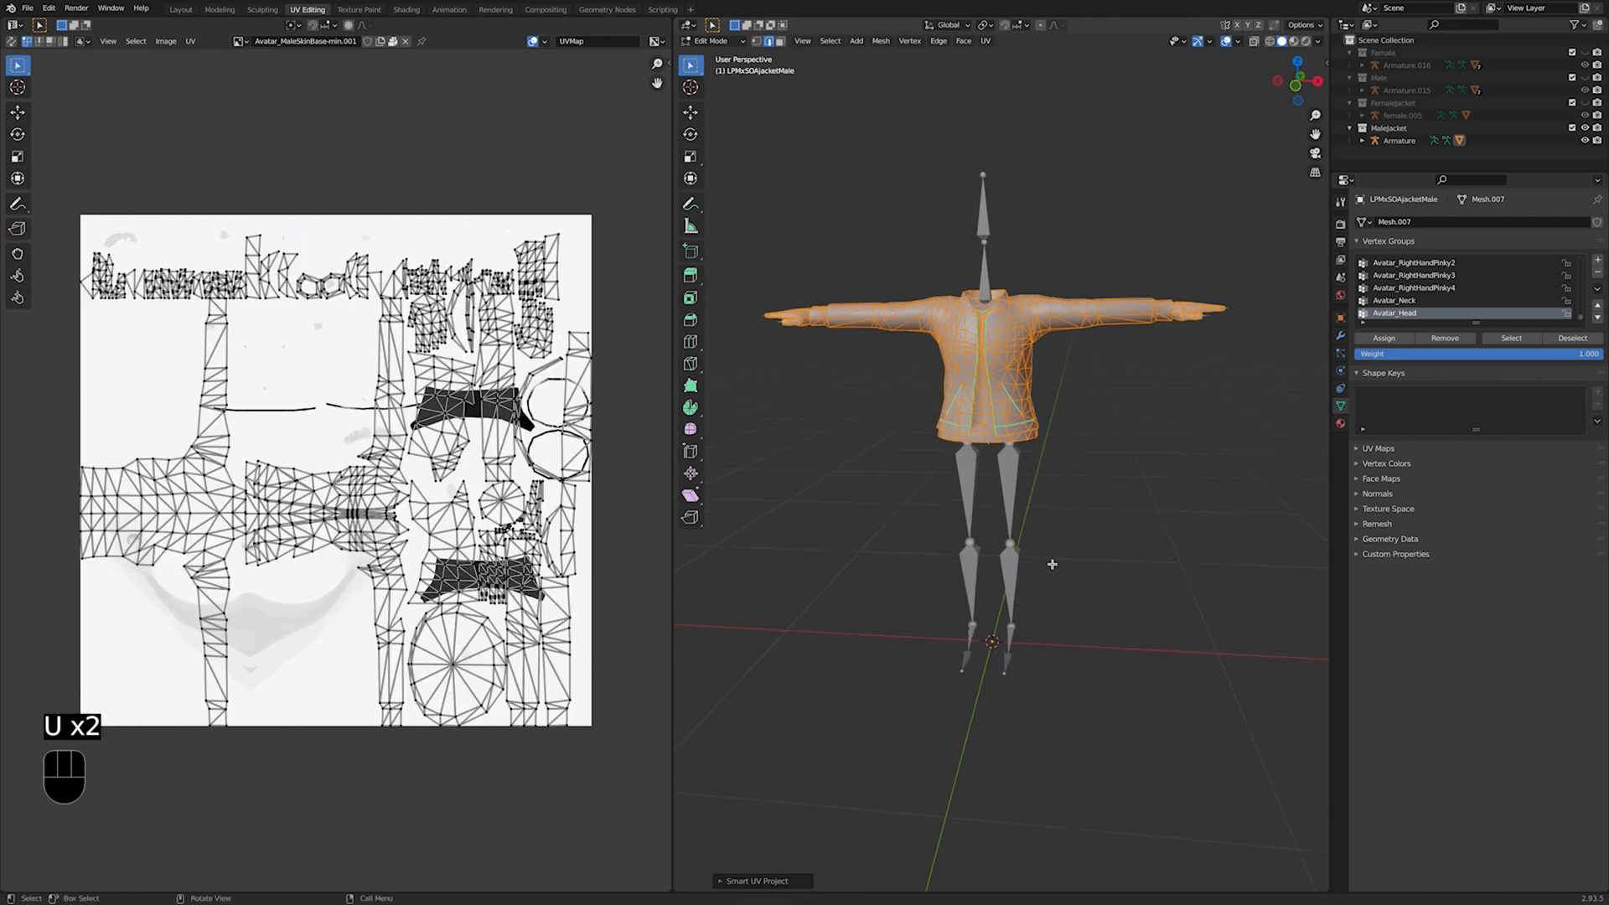
pyautogui.press('a')
pyautogui.press('s')
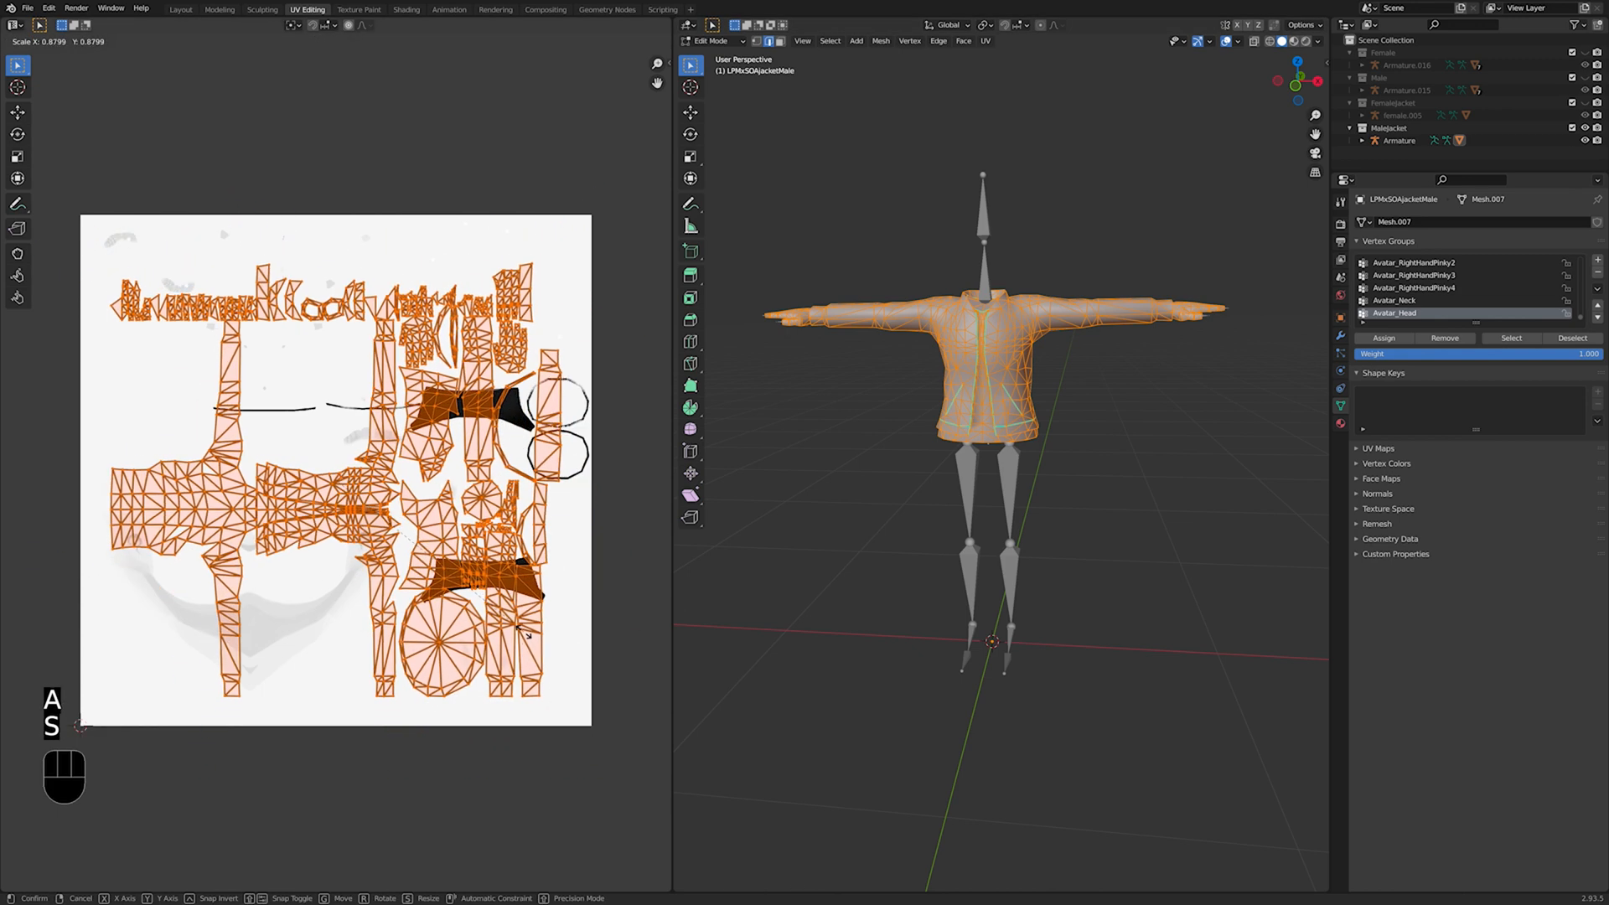
pyautogui.press('r')
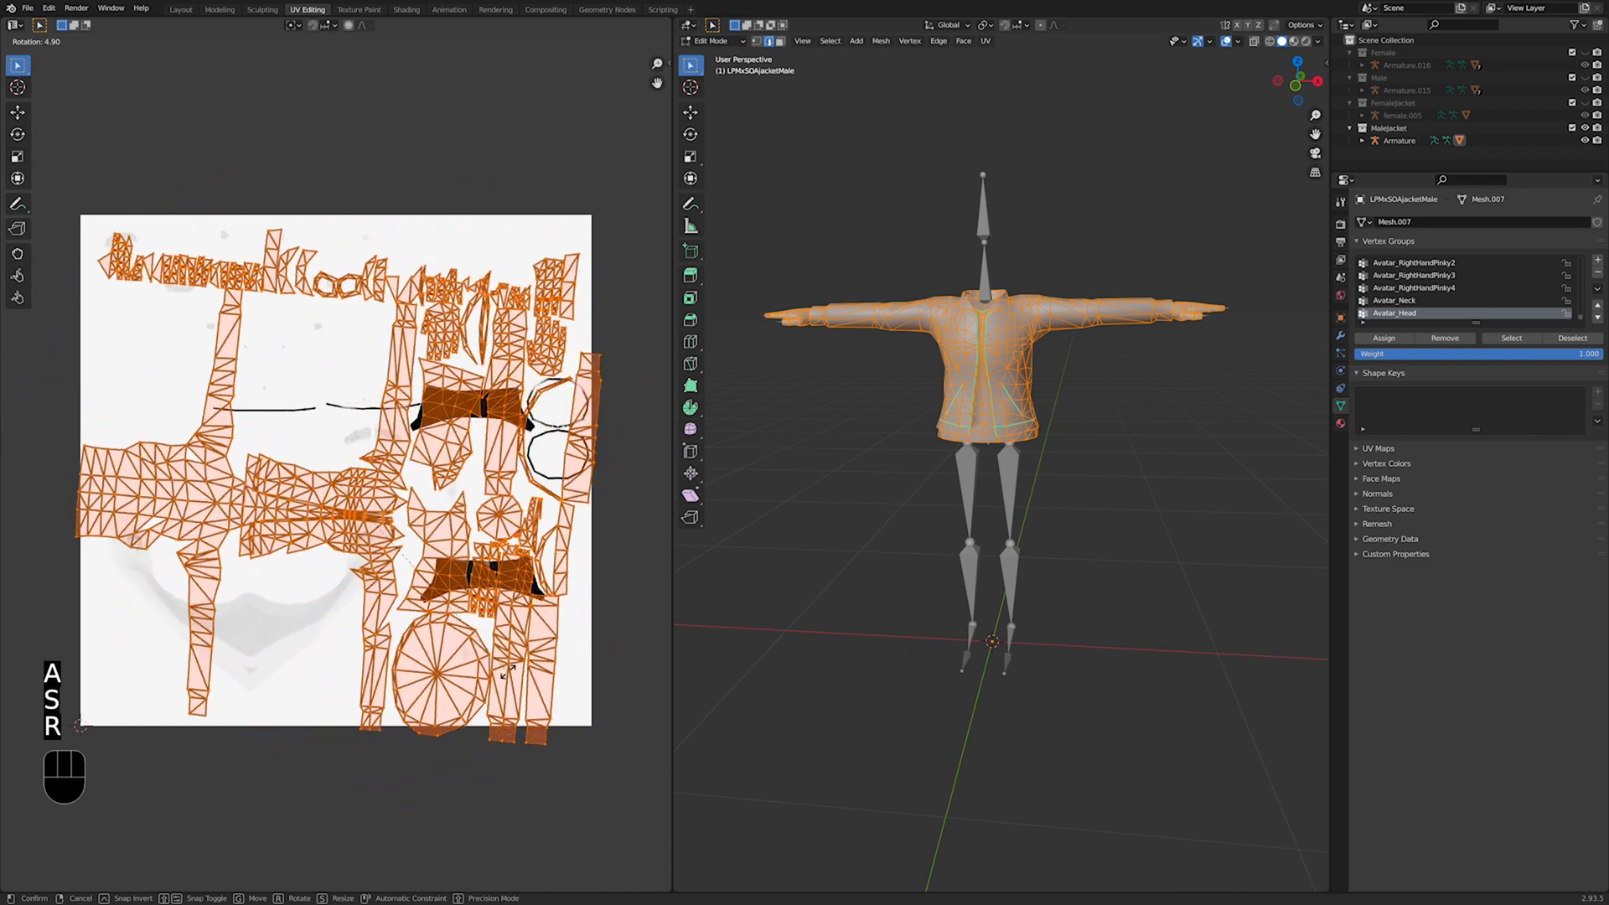
pyautogui.click(447, 761)
pyautogui.press('g')
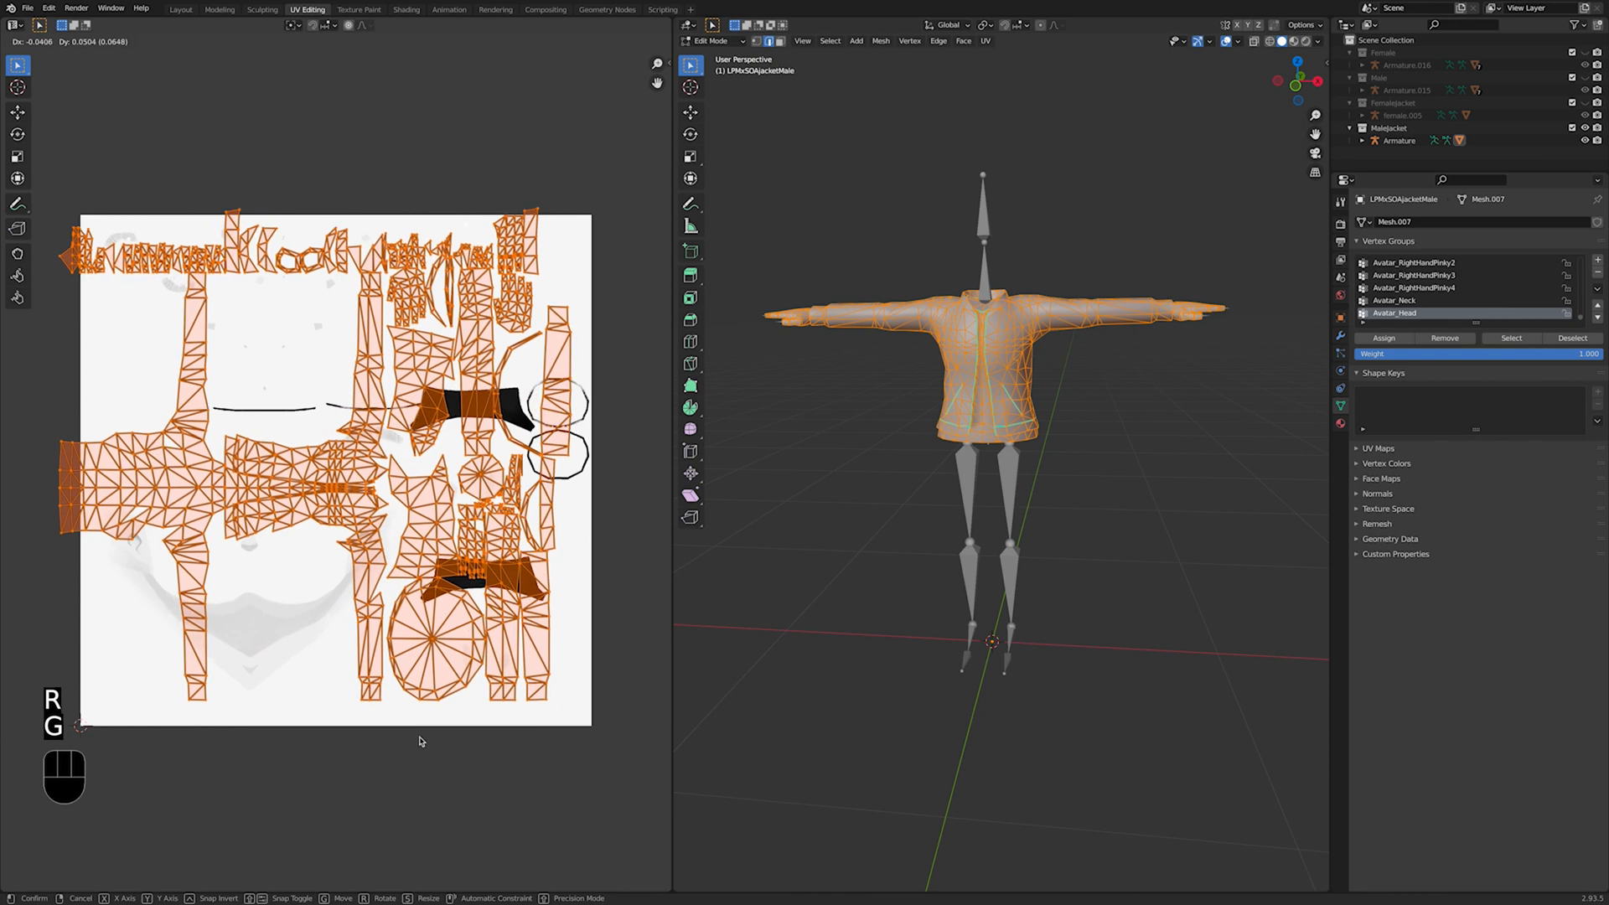
pyautogui.click(419, 738)
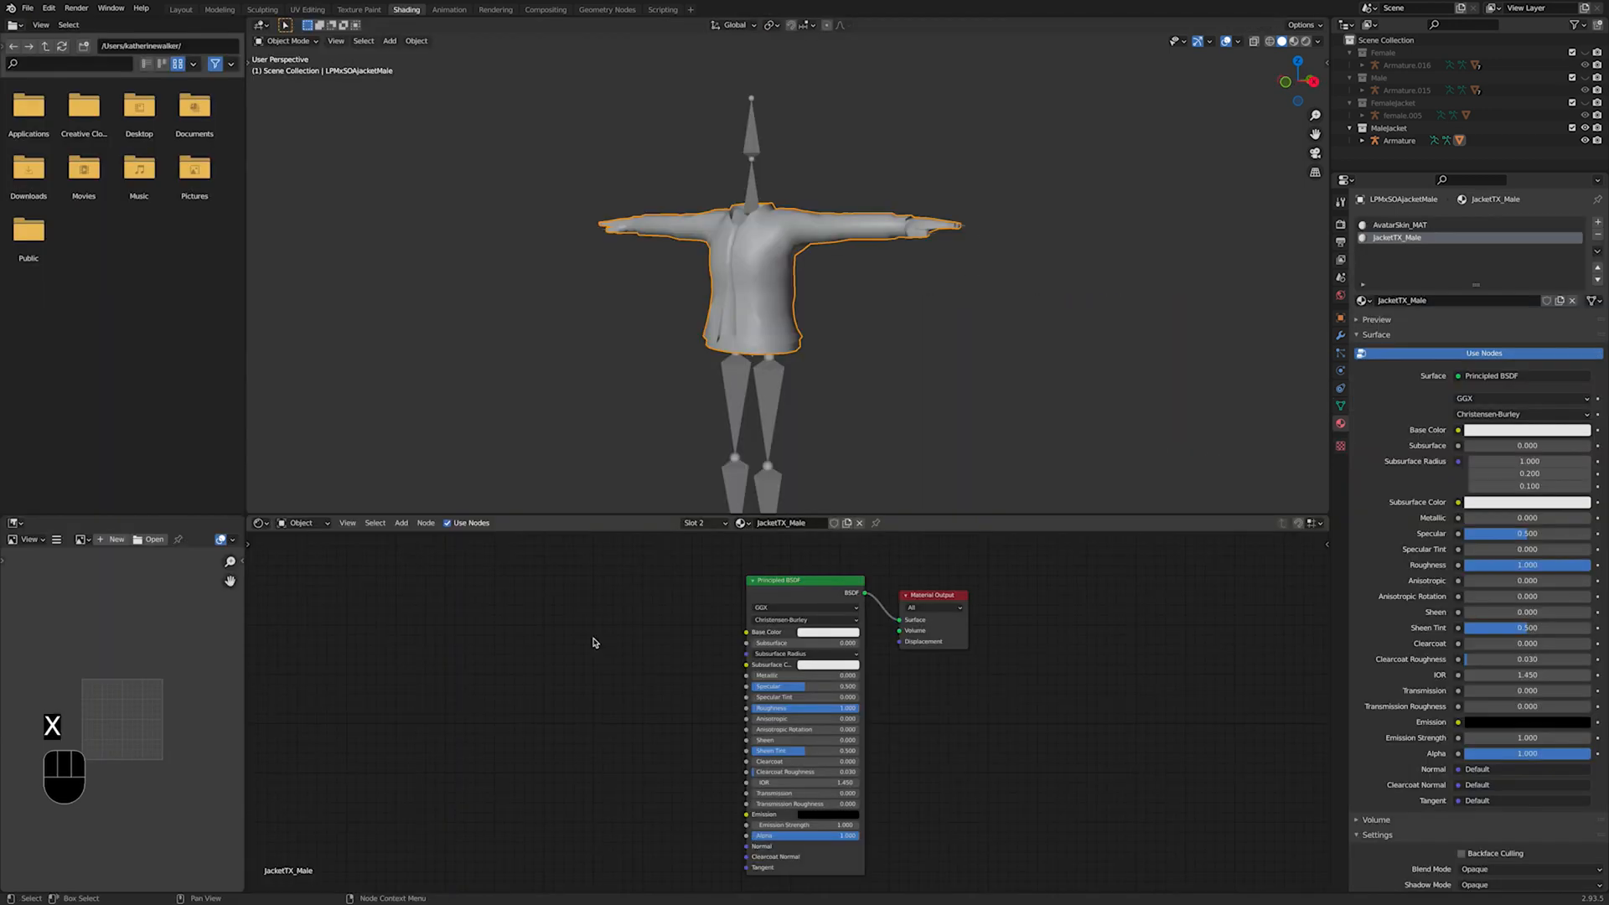
# Step: Add an Image Texture node to the JacketTX_Male material and assign the jacketFTX-min image to it
pyautogui.hotkey('shift', 'a')
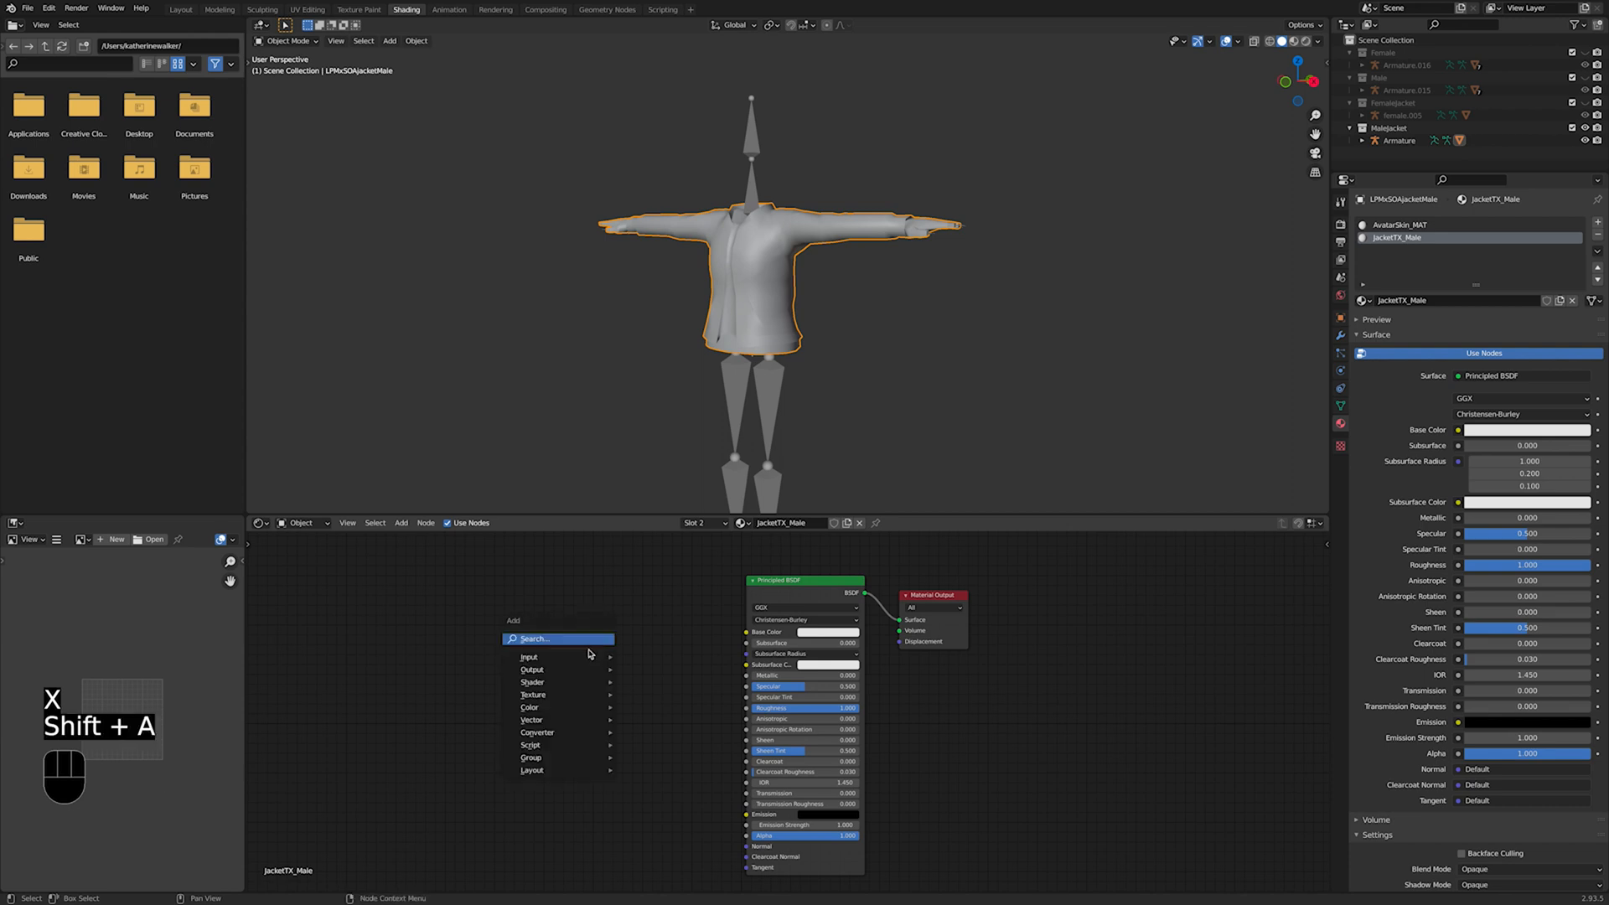
pyautogui.moveTo(577, 701)
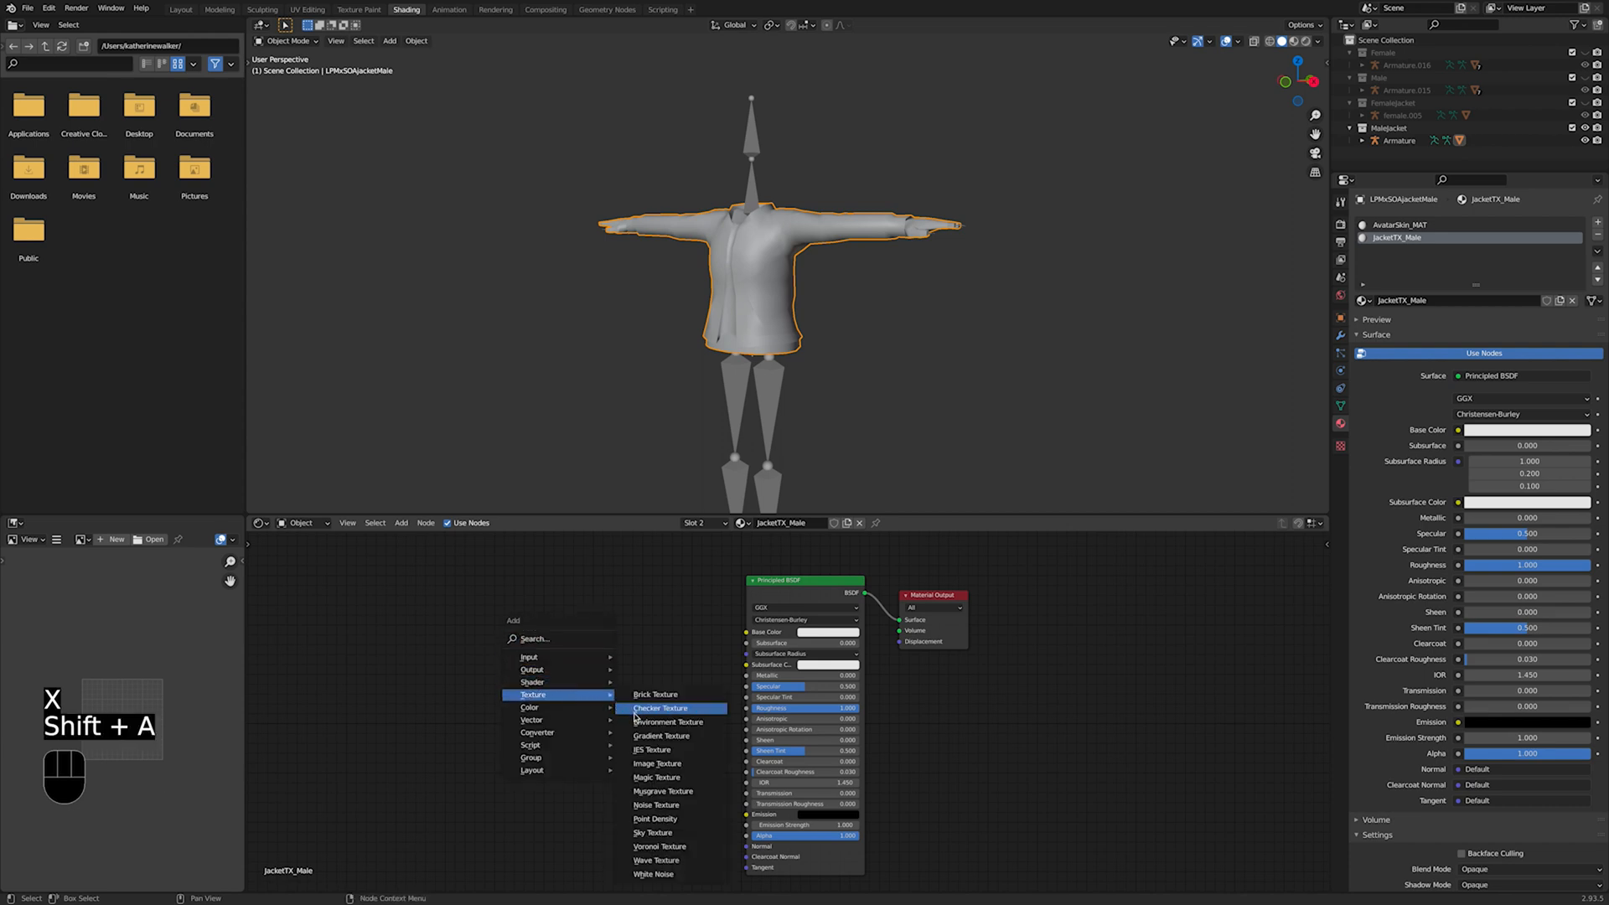
pyautogui.click(652, 765)
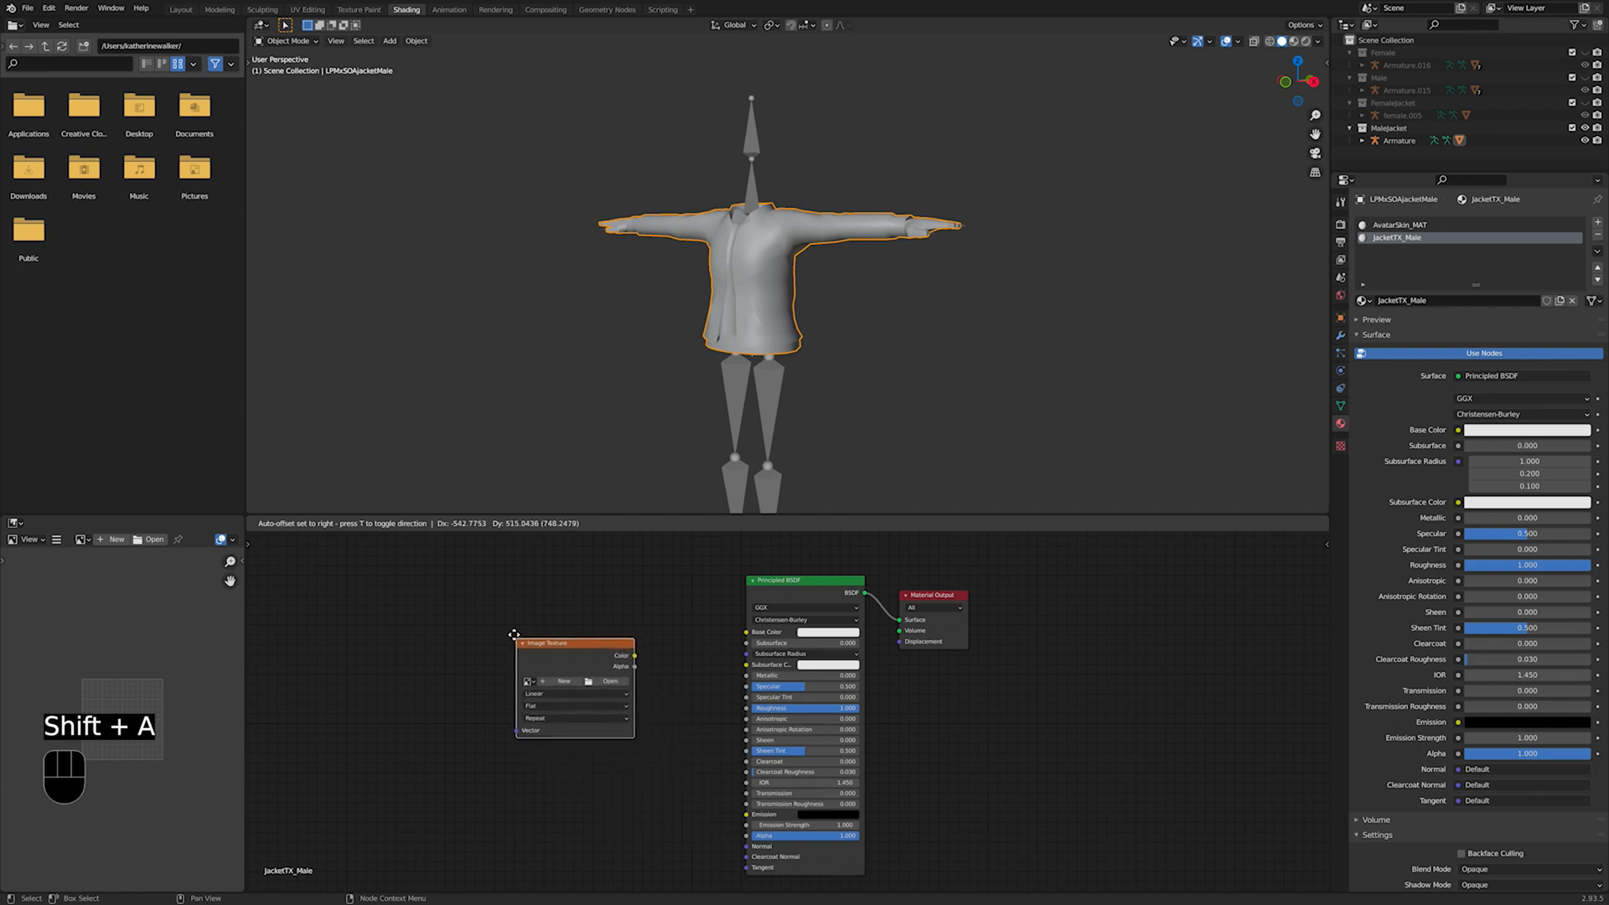
pyautogui.click(520, 669)
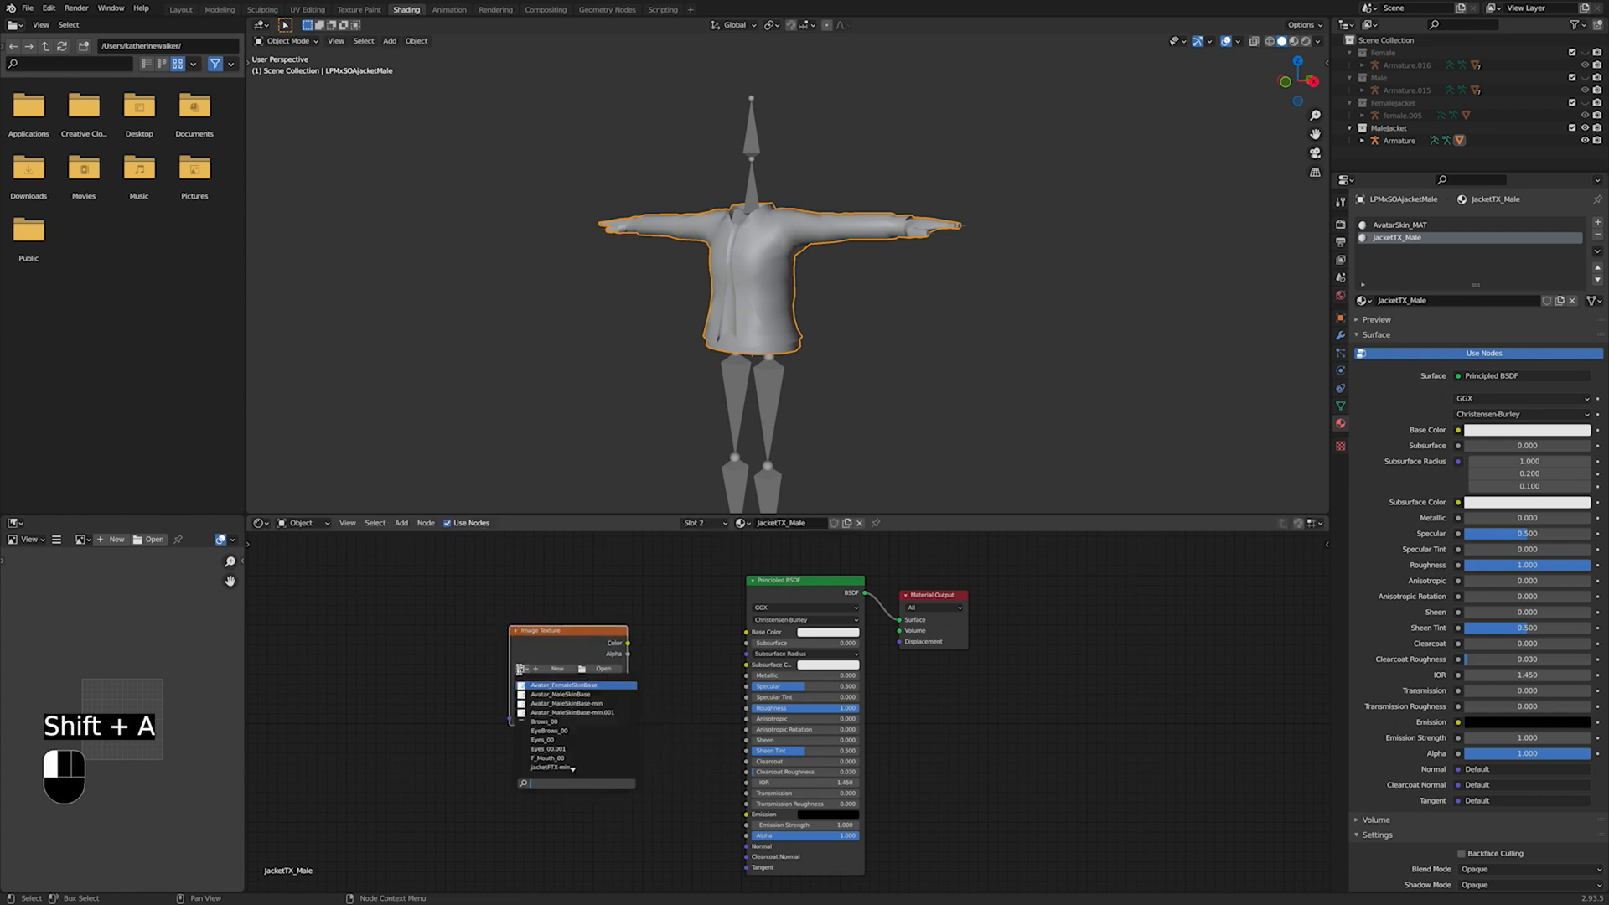
pyautogui.click(540, 734)
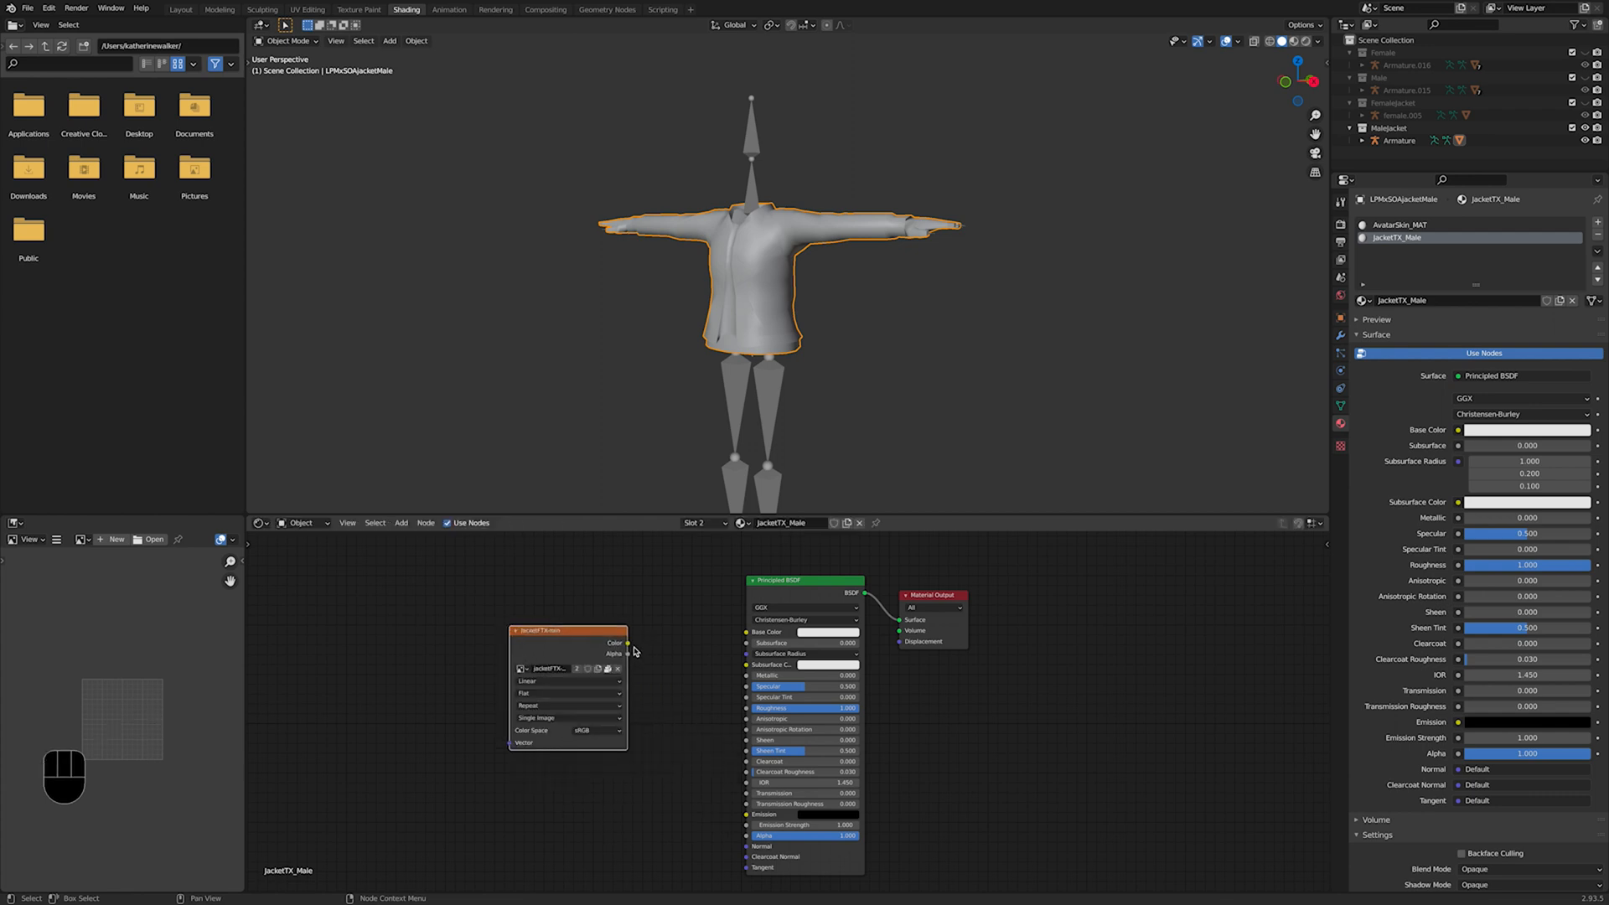
# Step: Link the image texture's Color to the Principled BSDF Base Color and inspect the jacket in Material Preview shading
pyautogui.moveTo(629, 644); pyautogui.dragTo(750, 633)
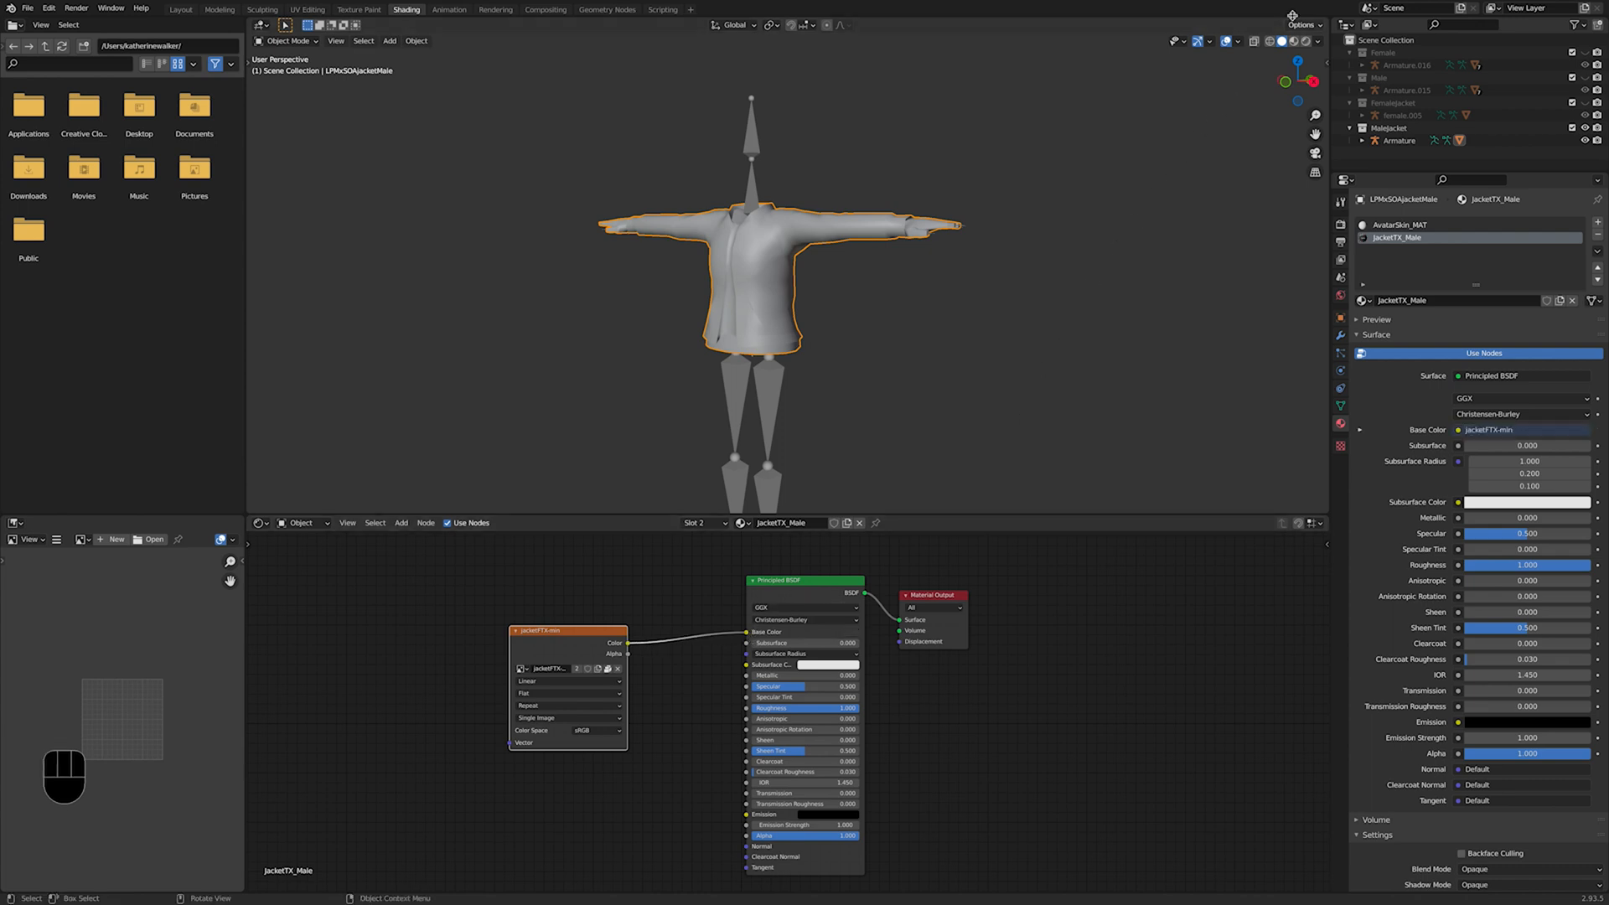
pyautogui.click(1293, 42)
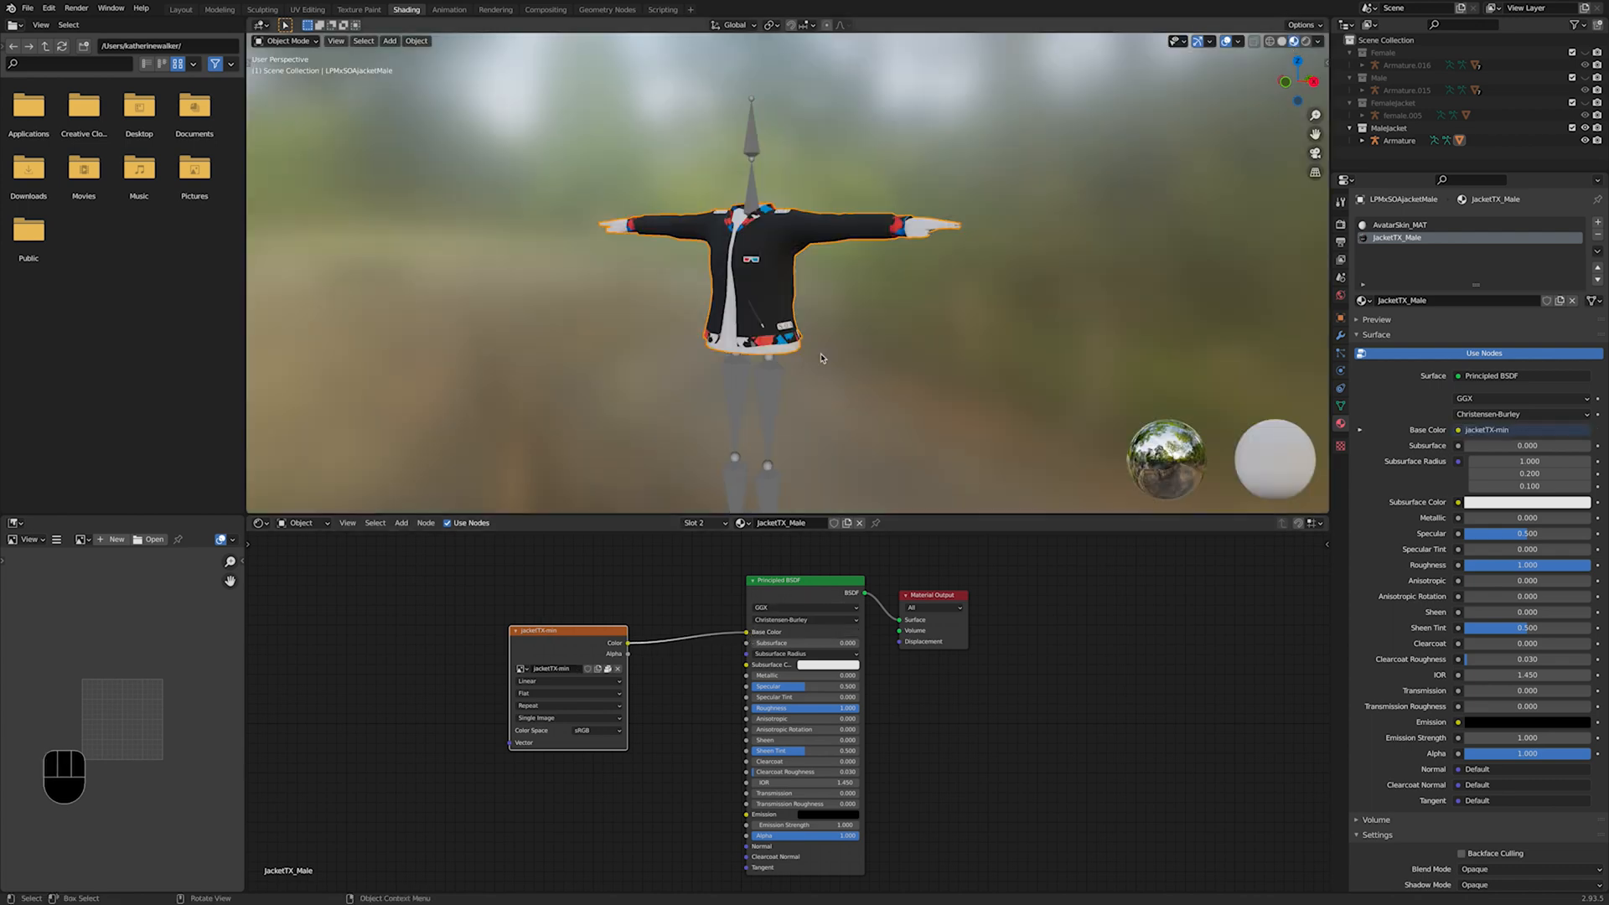
pyautogui.moveTo(821, 358); pyautogui.dragTo(651, 384, button='middle')
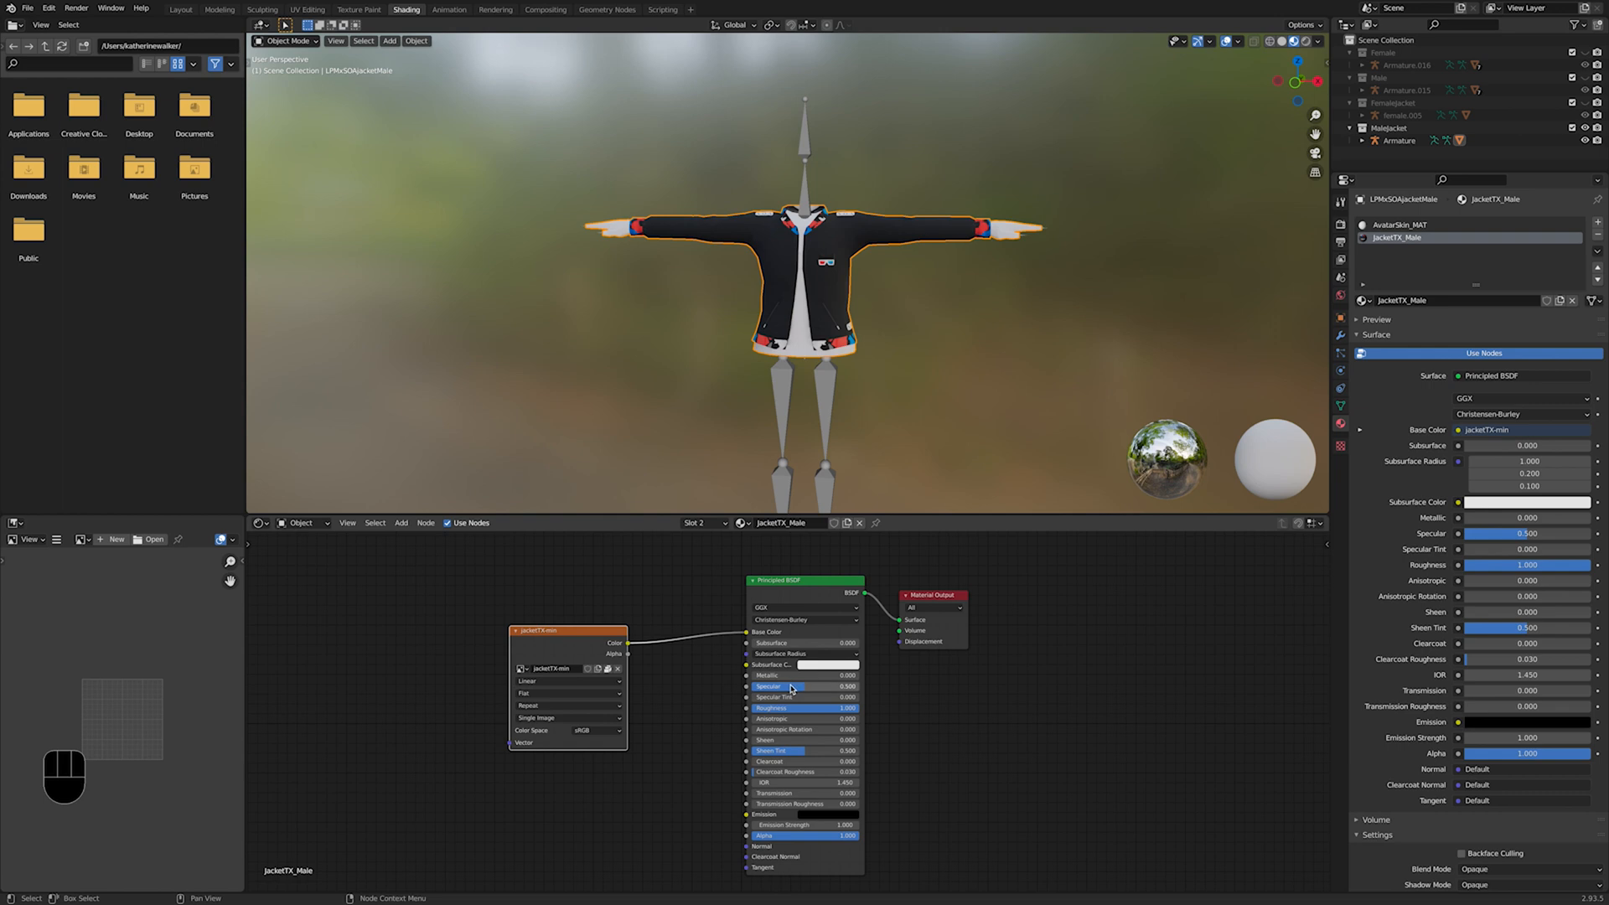
pyautogui.moveTo(792, 686); pyautogui.dragTo(754, 687)
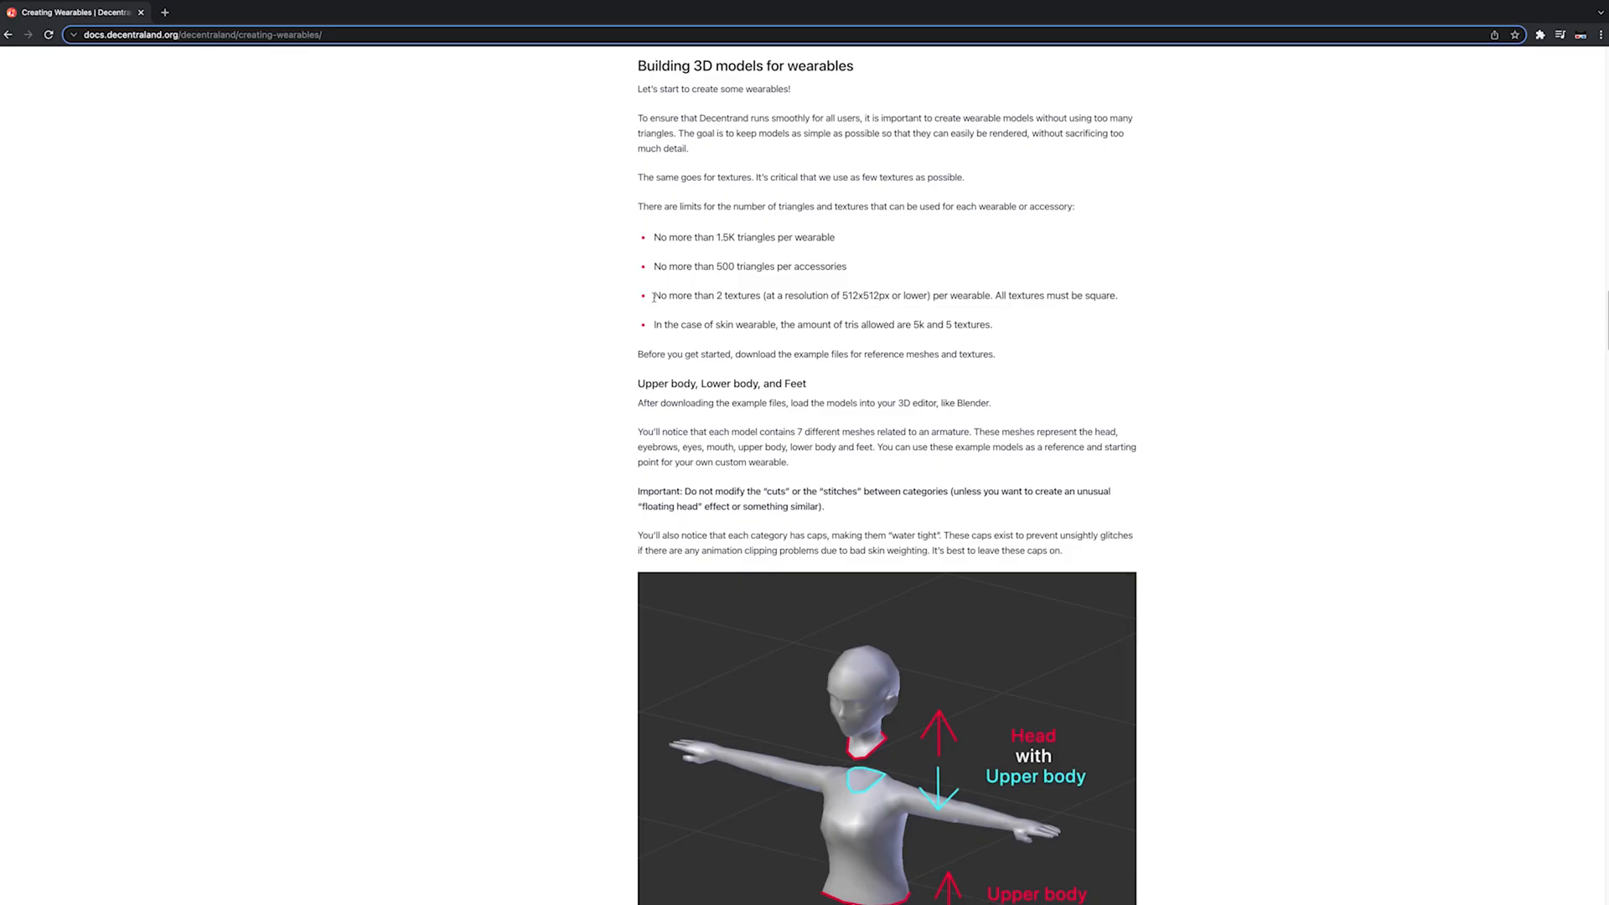
# Step: Switch to the Decentraland Creating Wearables documentation and highlight the rule on texture count, resolution and square format
pyautogui.moveTo(655, 296); pyautogui.dragTo(1102, 300)
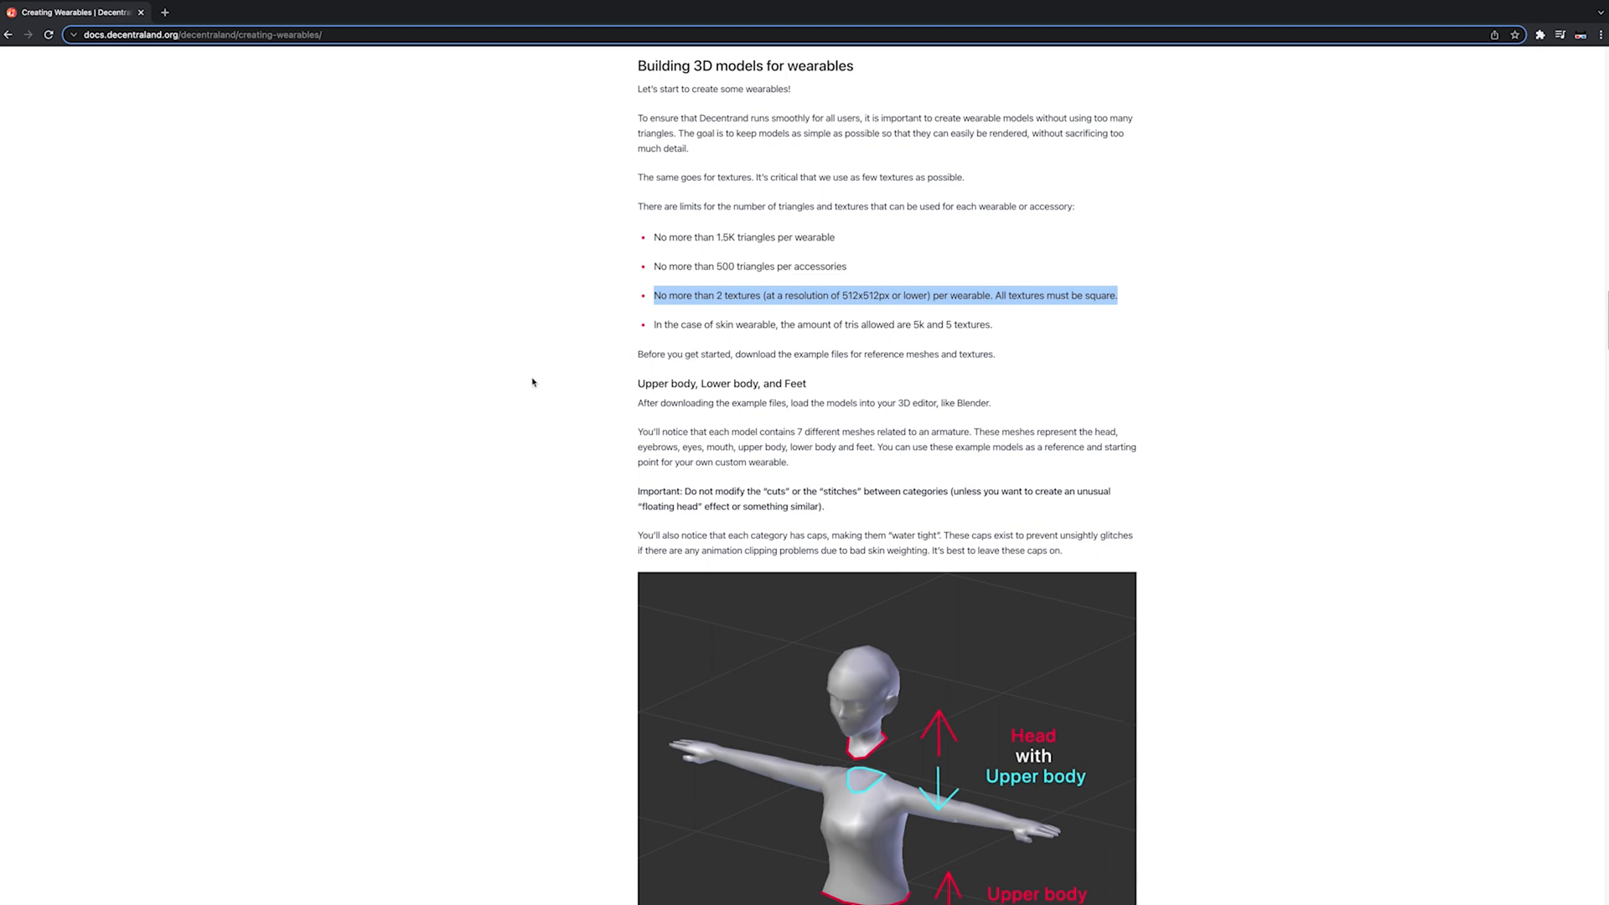
# Step: Return to Blender's UV Editing workspace, frame the whole textured jacket, and hide the viewport overlays
pyautogui.scroll(-2, 532, 382)
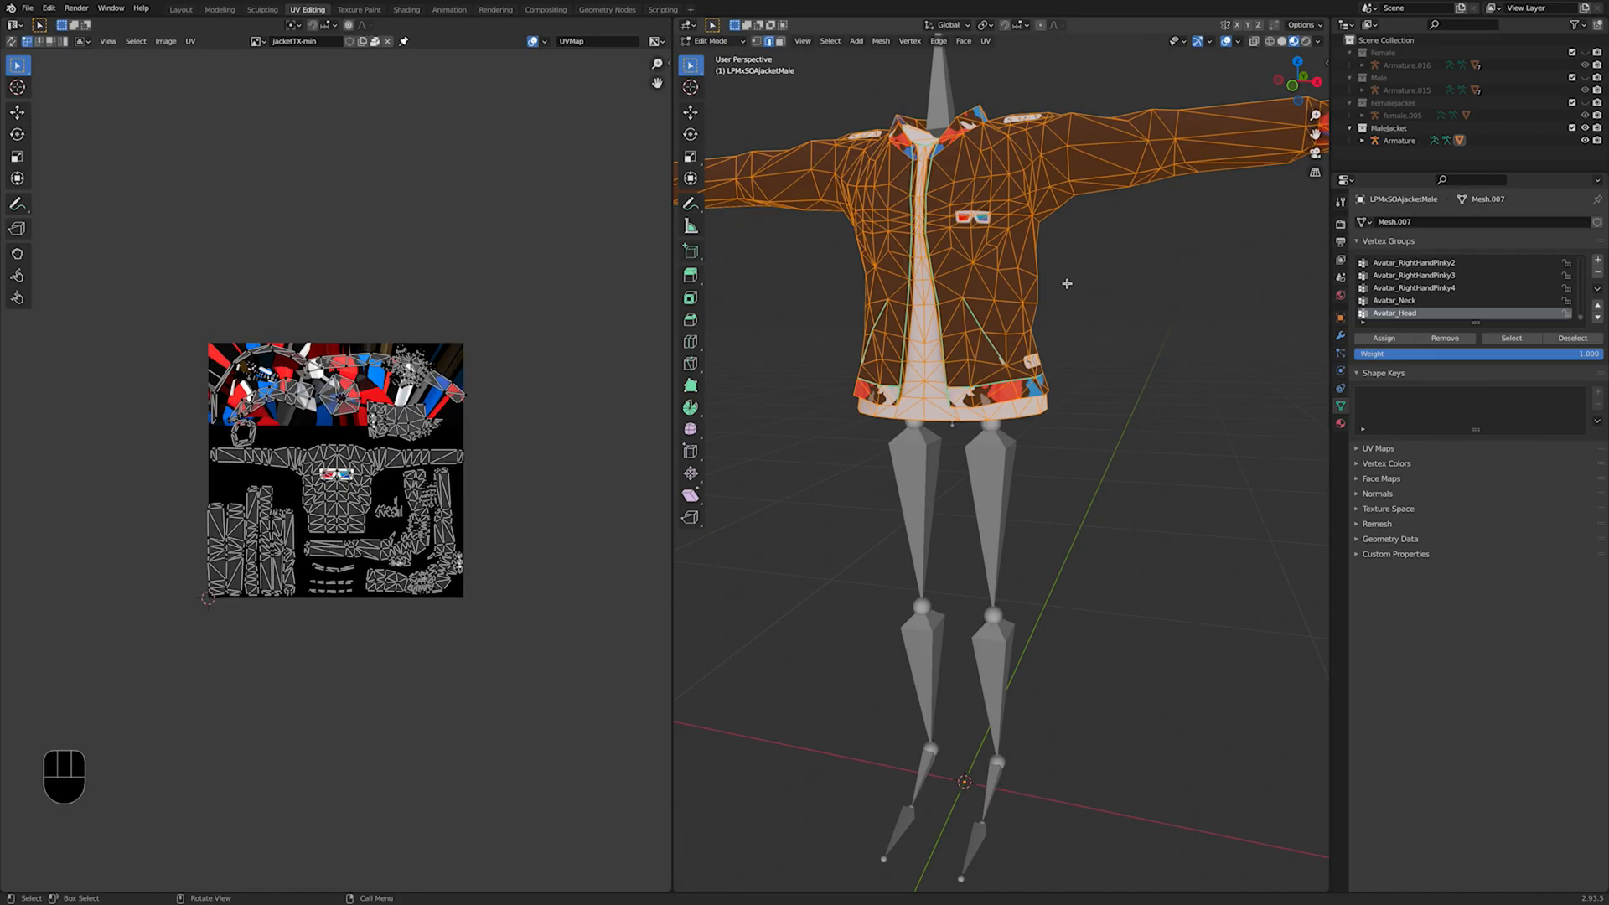
pyautogui.scroll(-3, 1065, 300)
pyautogui.keyDown('shift'); pyautogui.moveTo(1056, 311); pyautogui.dragTo(1073, 289, button='middle'); pyautogui.keyUp('shift')
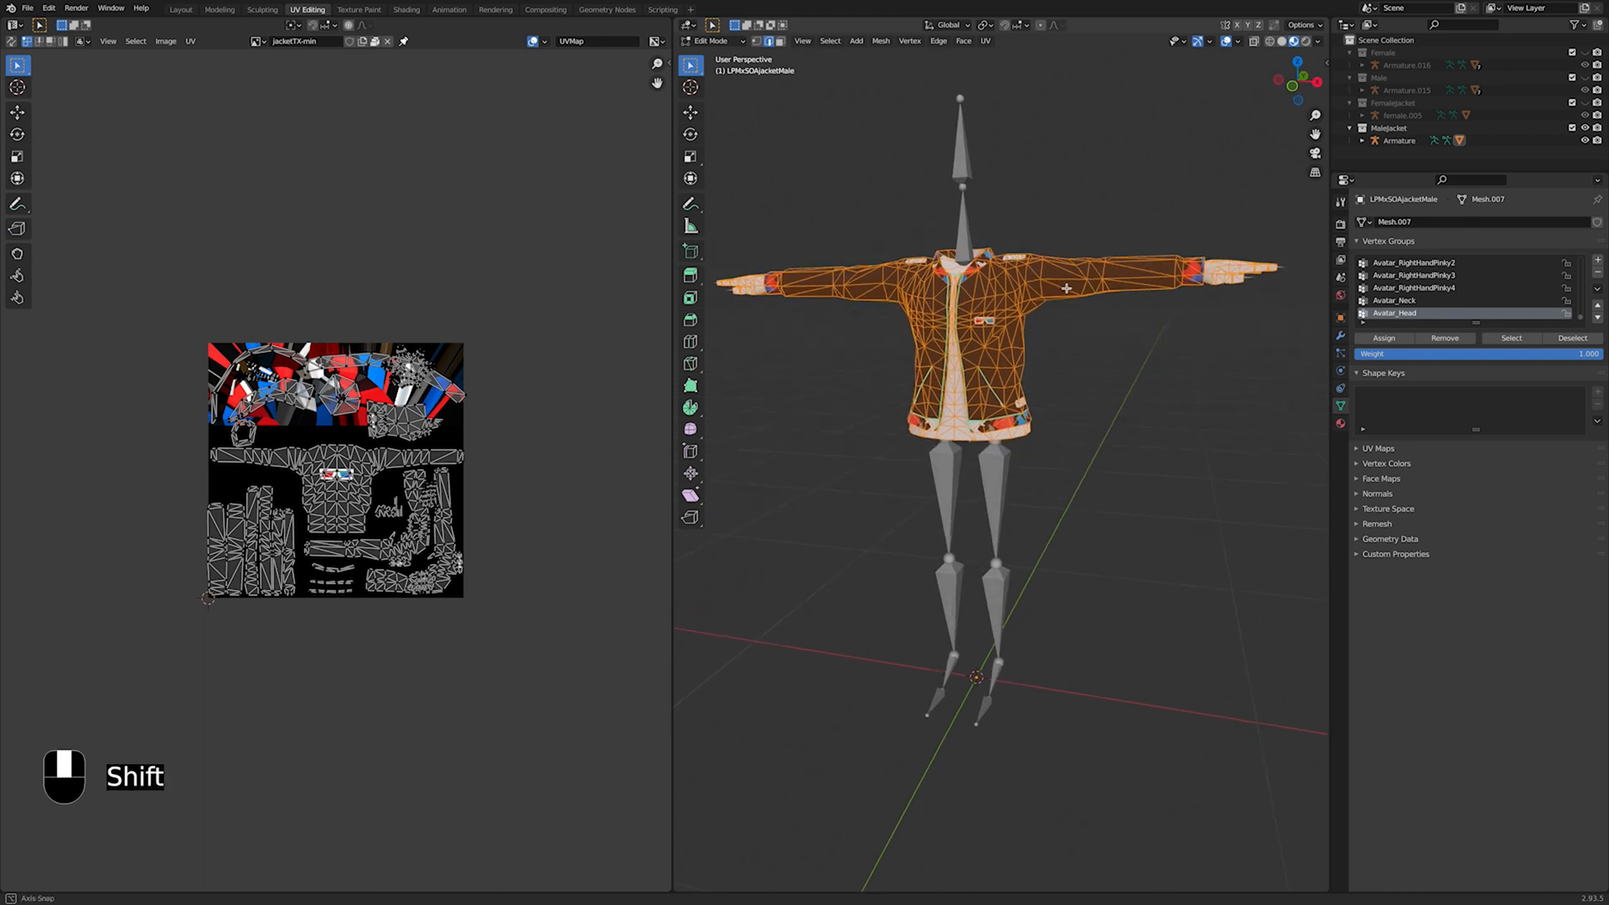
pyautogui.click(1227, 43)
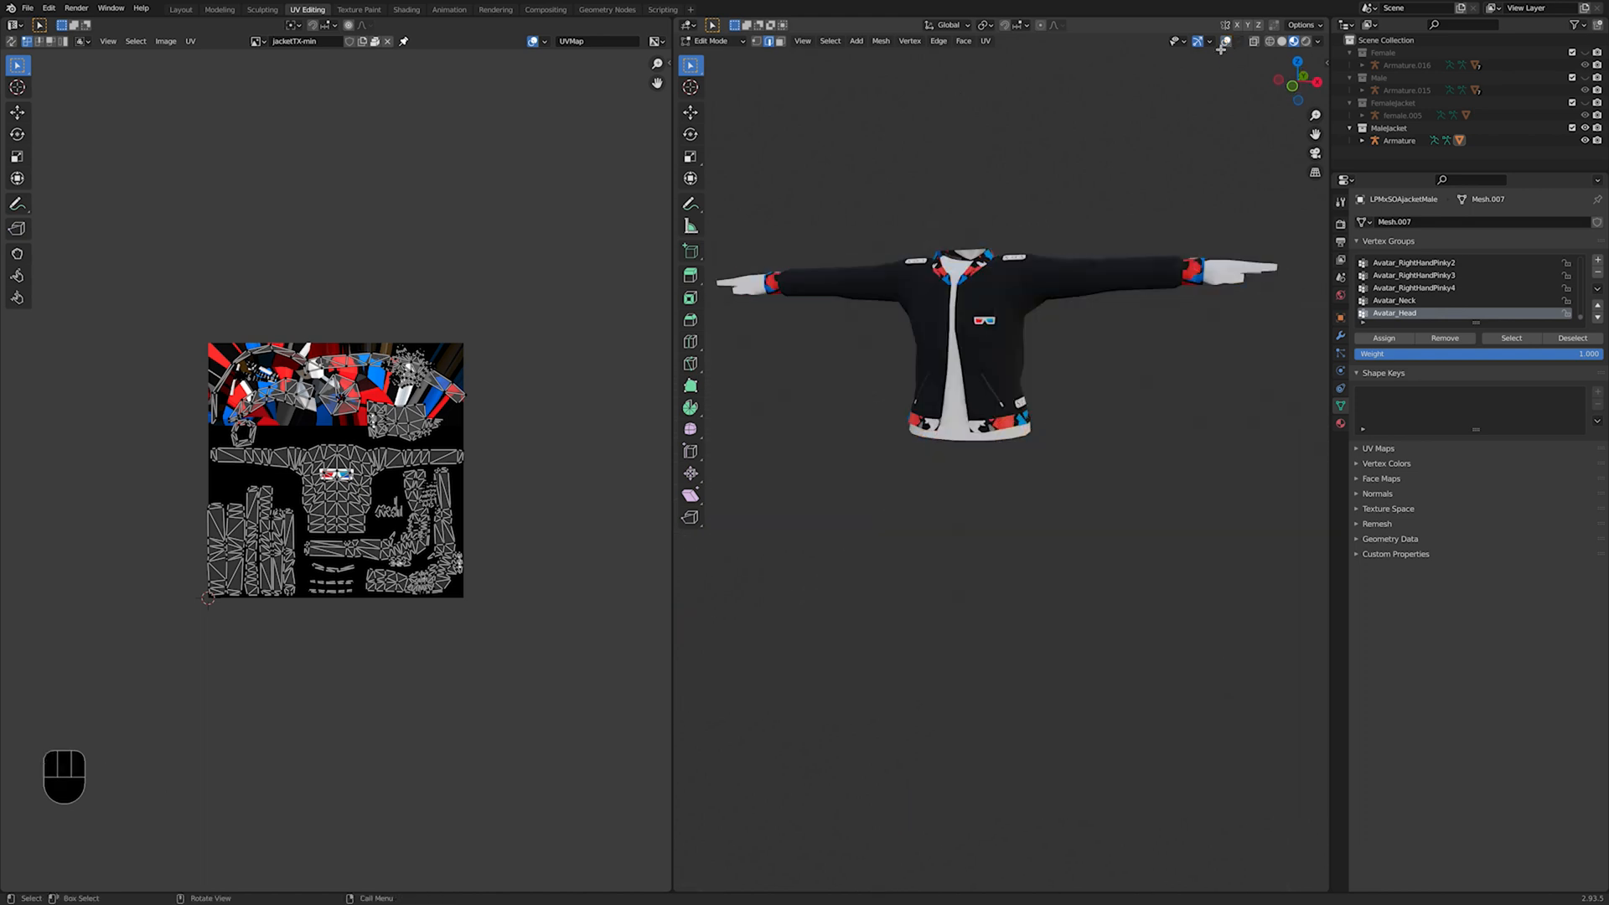
# Step: Try scaling, rotating and moving all of the jacket's UV islands over the texture image
pyautogui.press('a')
pyautogui.press('s')
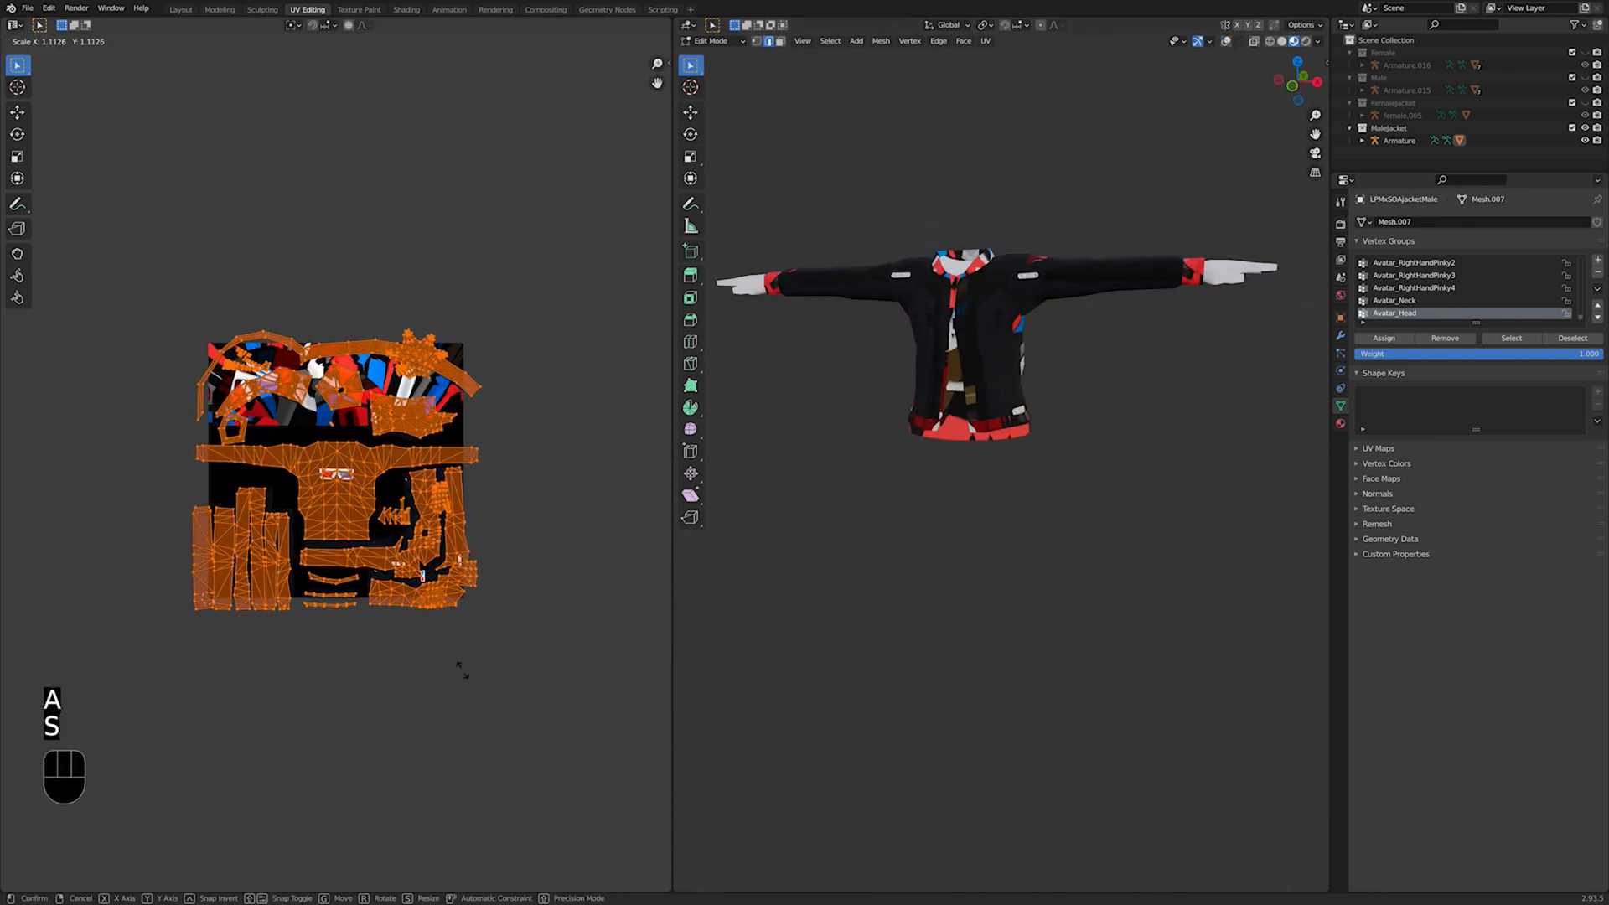
pyautogui.click(459, 658)
pyautogui.press('r')
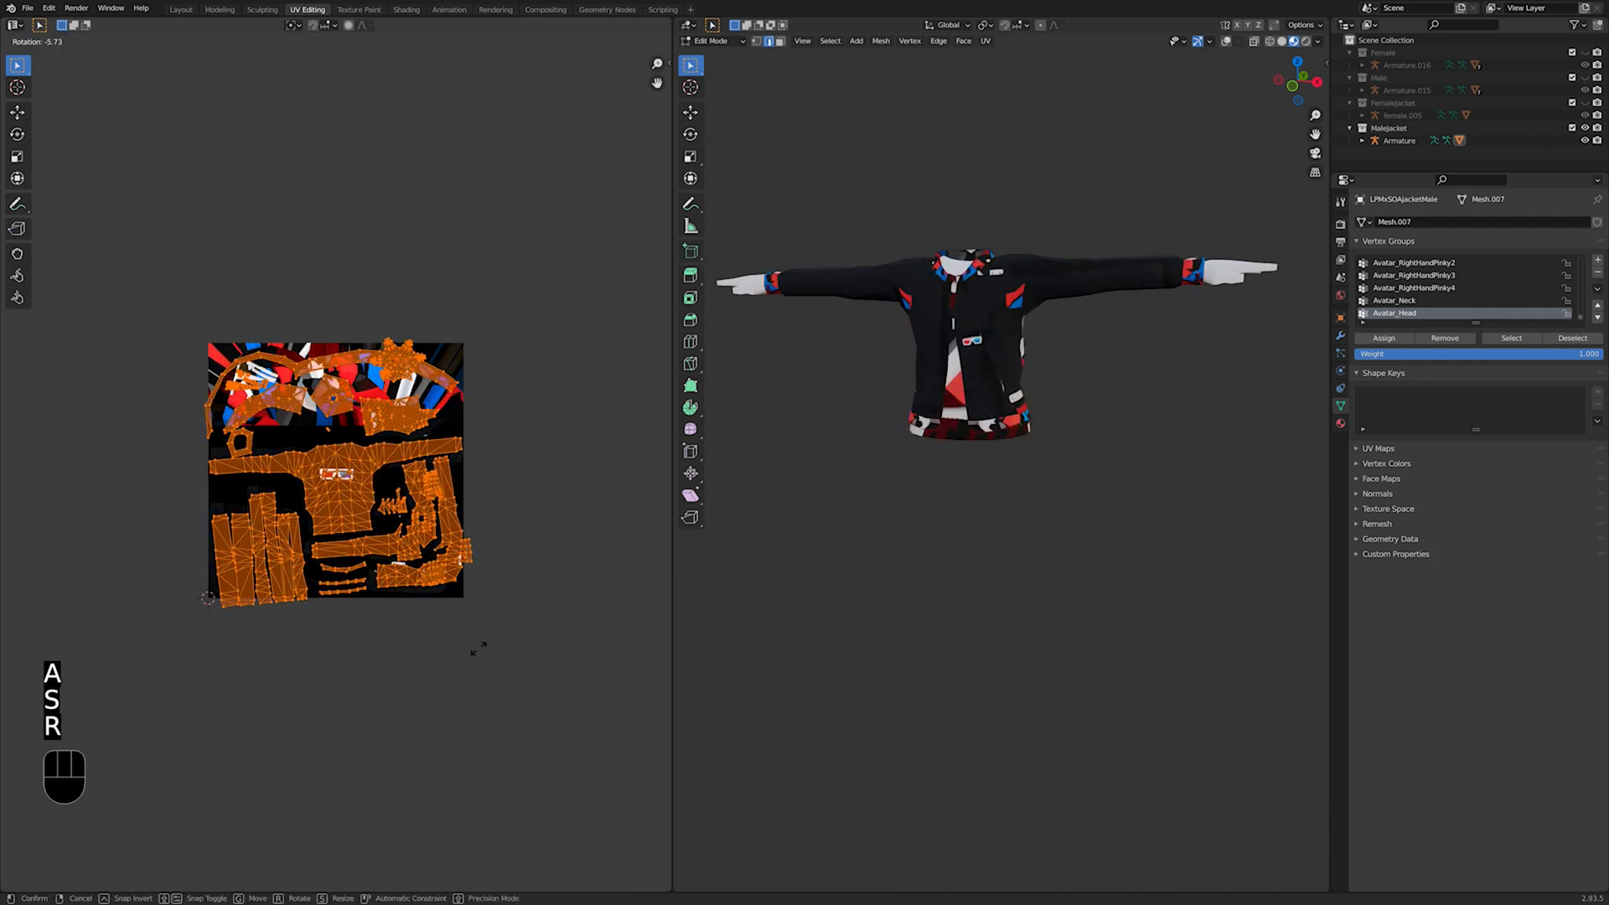
pyautogui.rightClick(448, 672)
pyautogui.press('g')
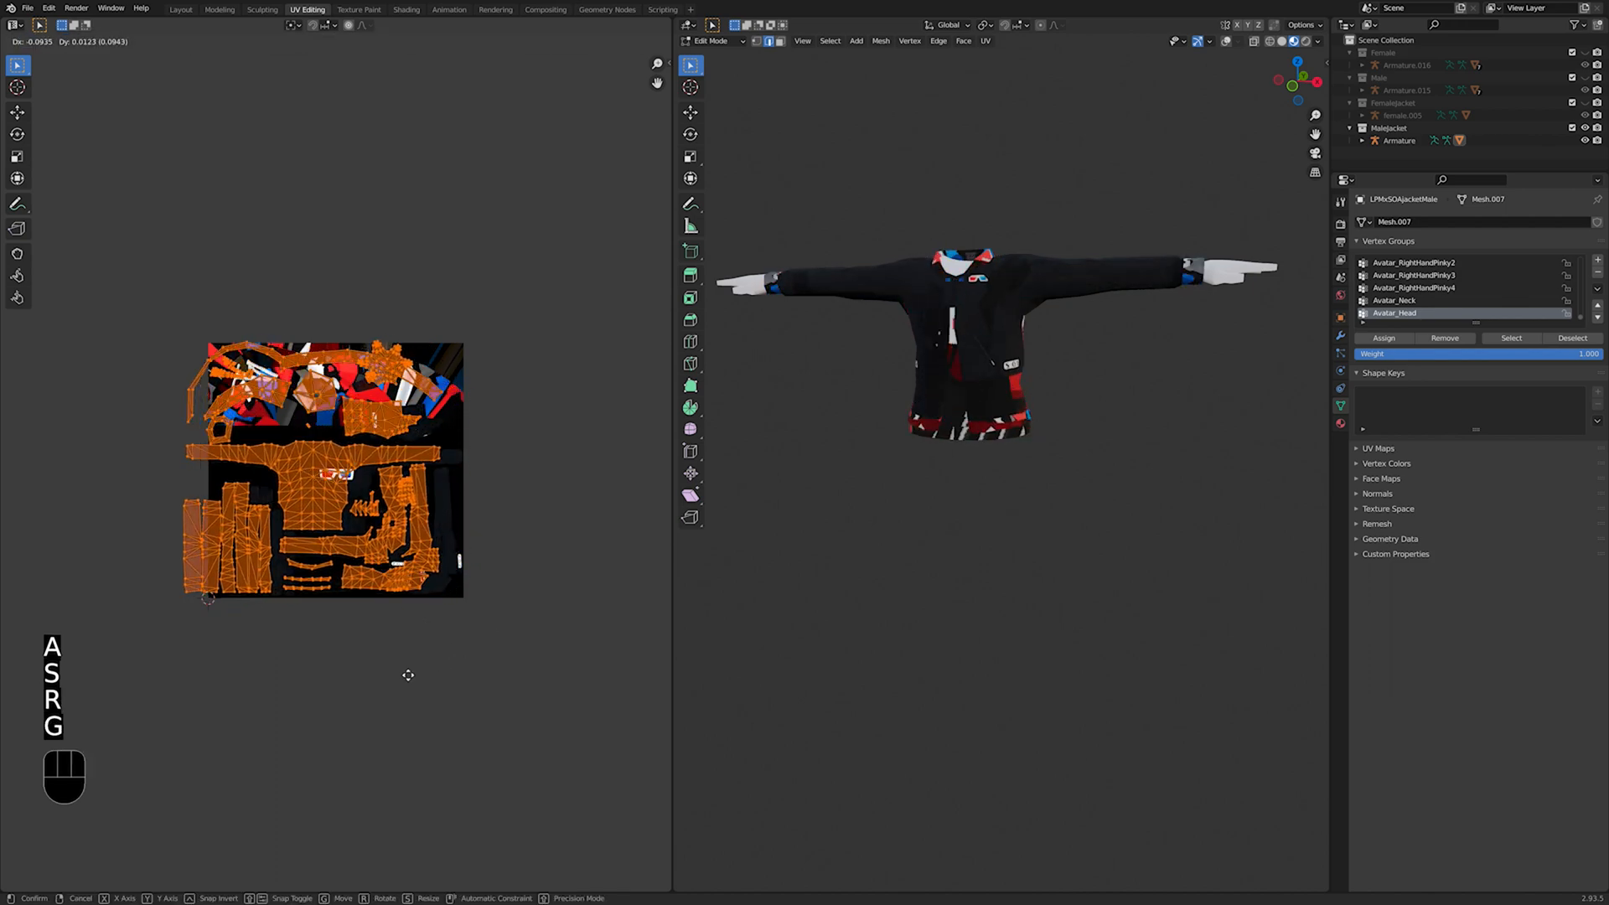
pyautogui.rightClick(450, 680)
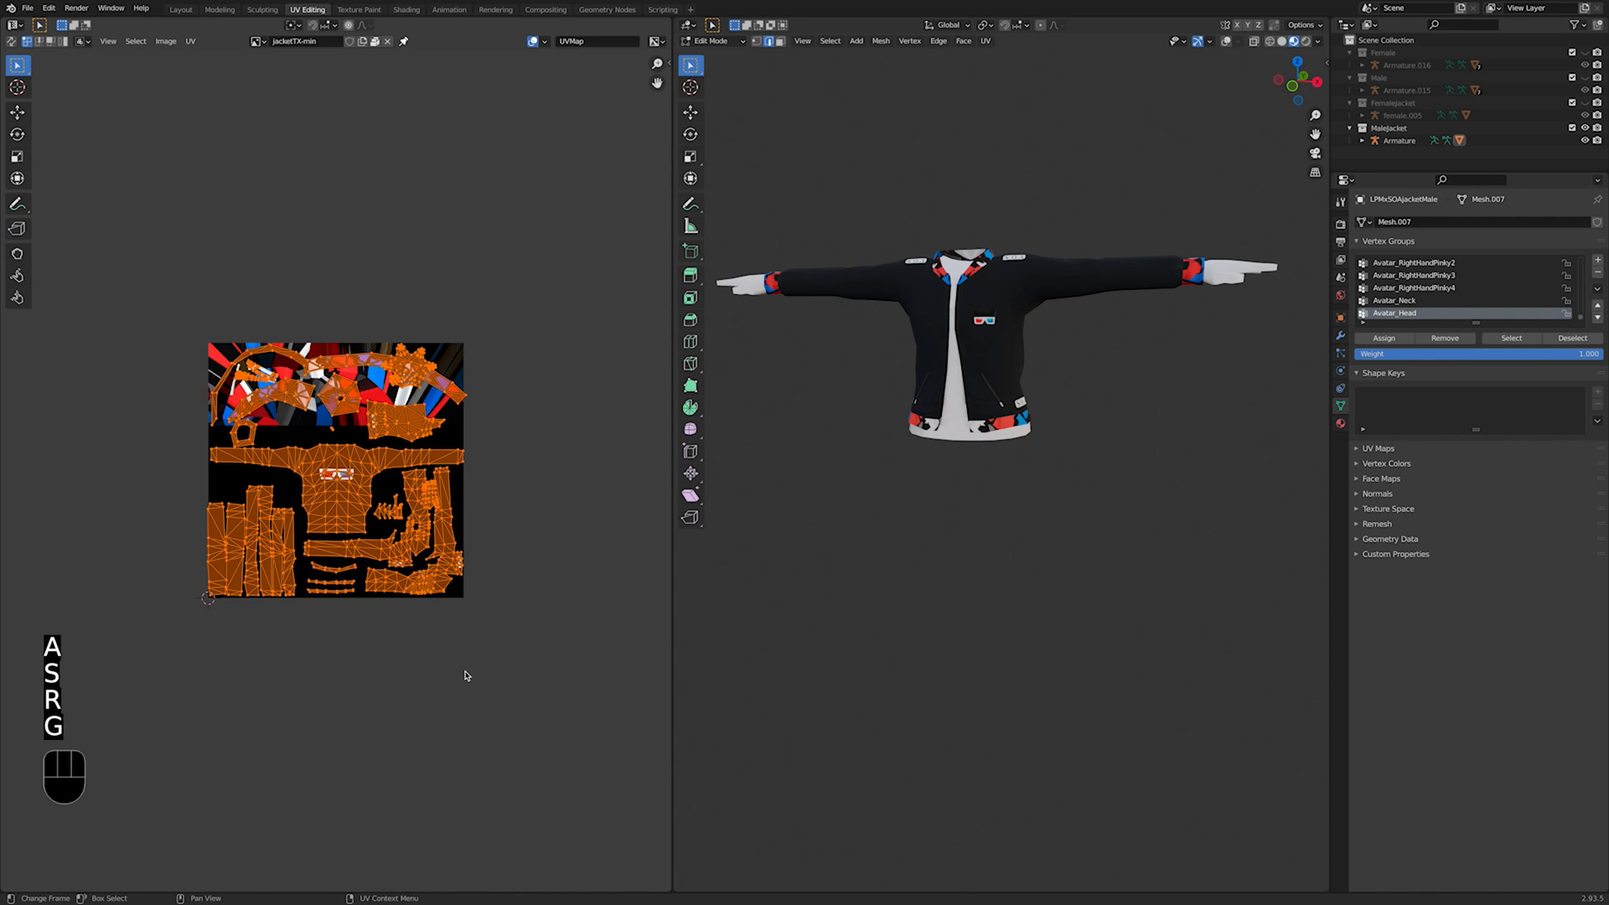
# Step: Switch to the Decentraland Creating Wearables documentation and examine the sections on skin textures, preserved skin UVs and the AvatarWearable_MAT texture
pyautogui.click(180, 11)
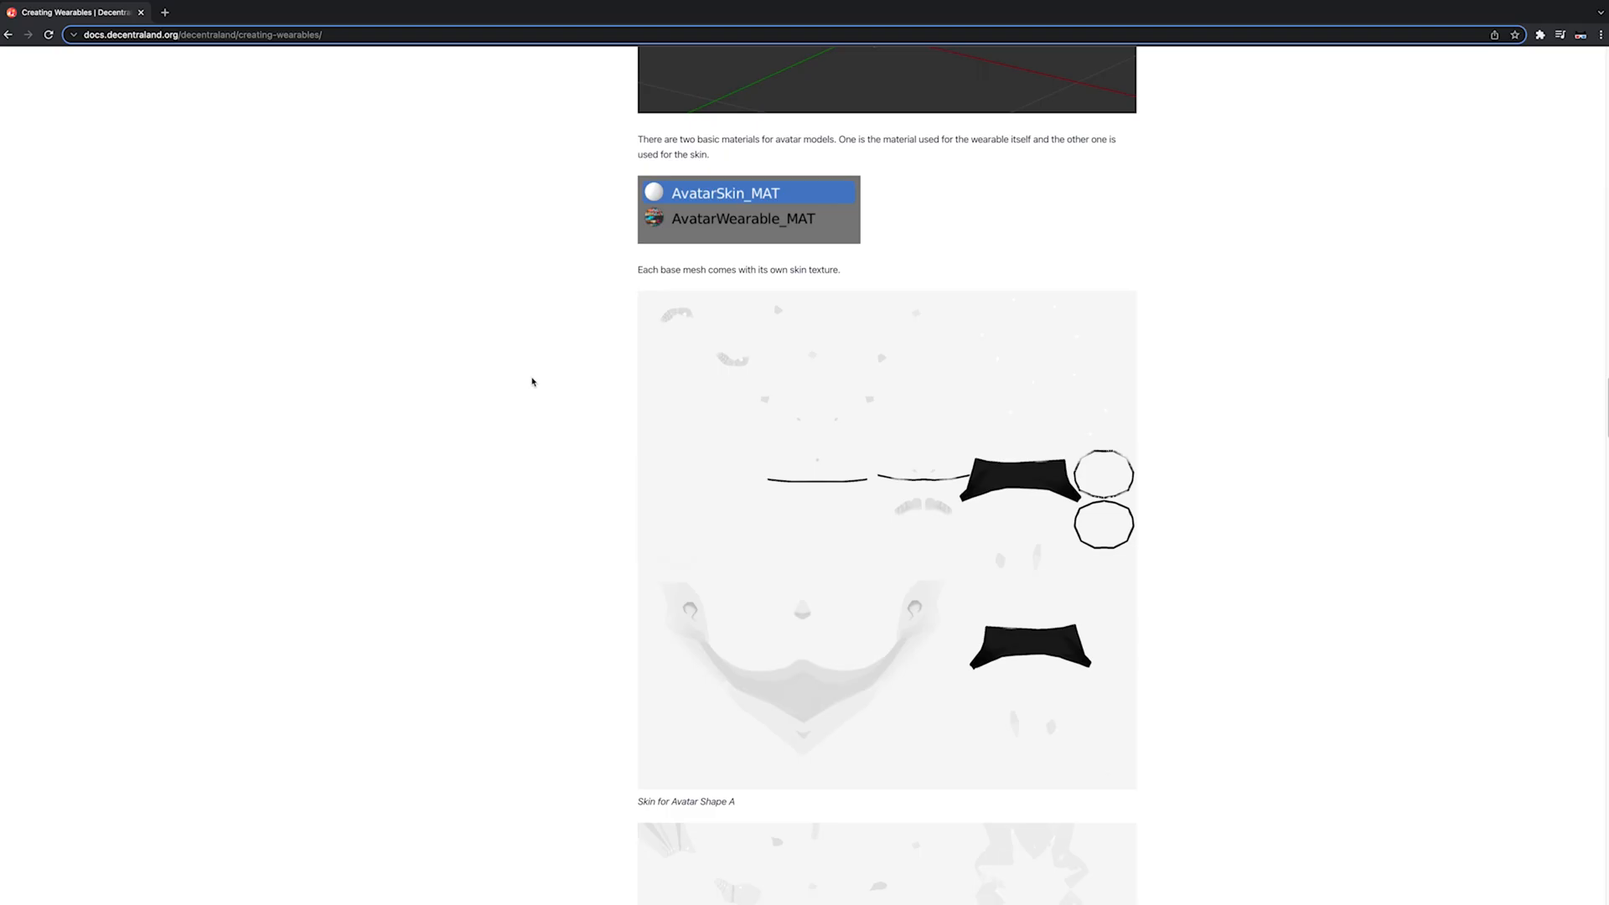
pyautogui.scroll(-3, 531, 382)
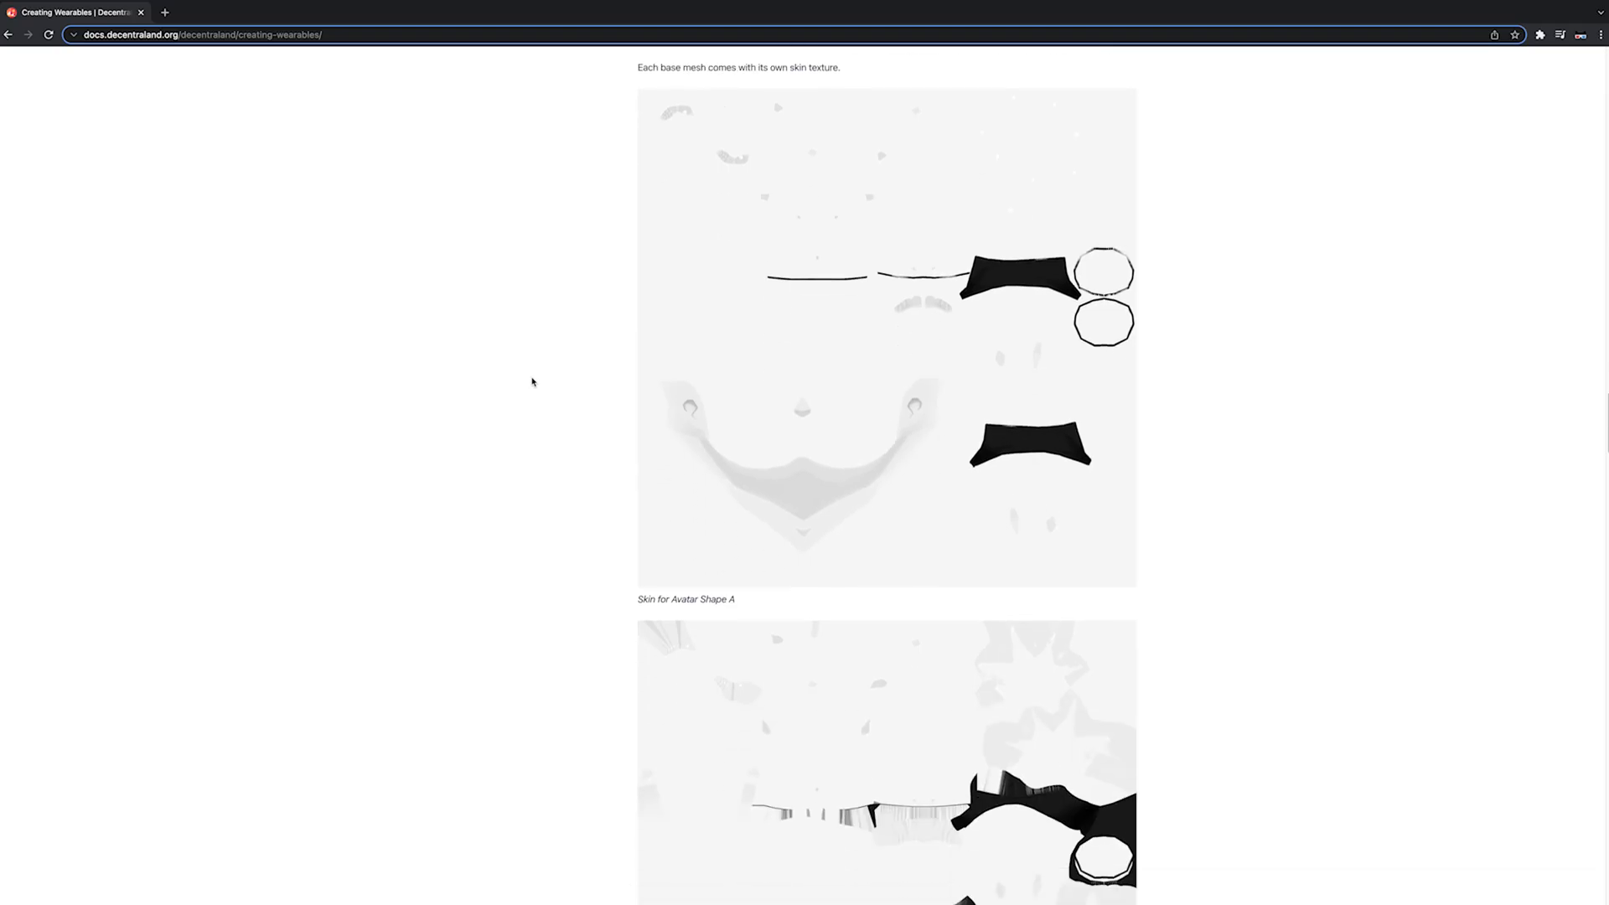
pyautogui.scroll(-4, 531, 382)
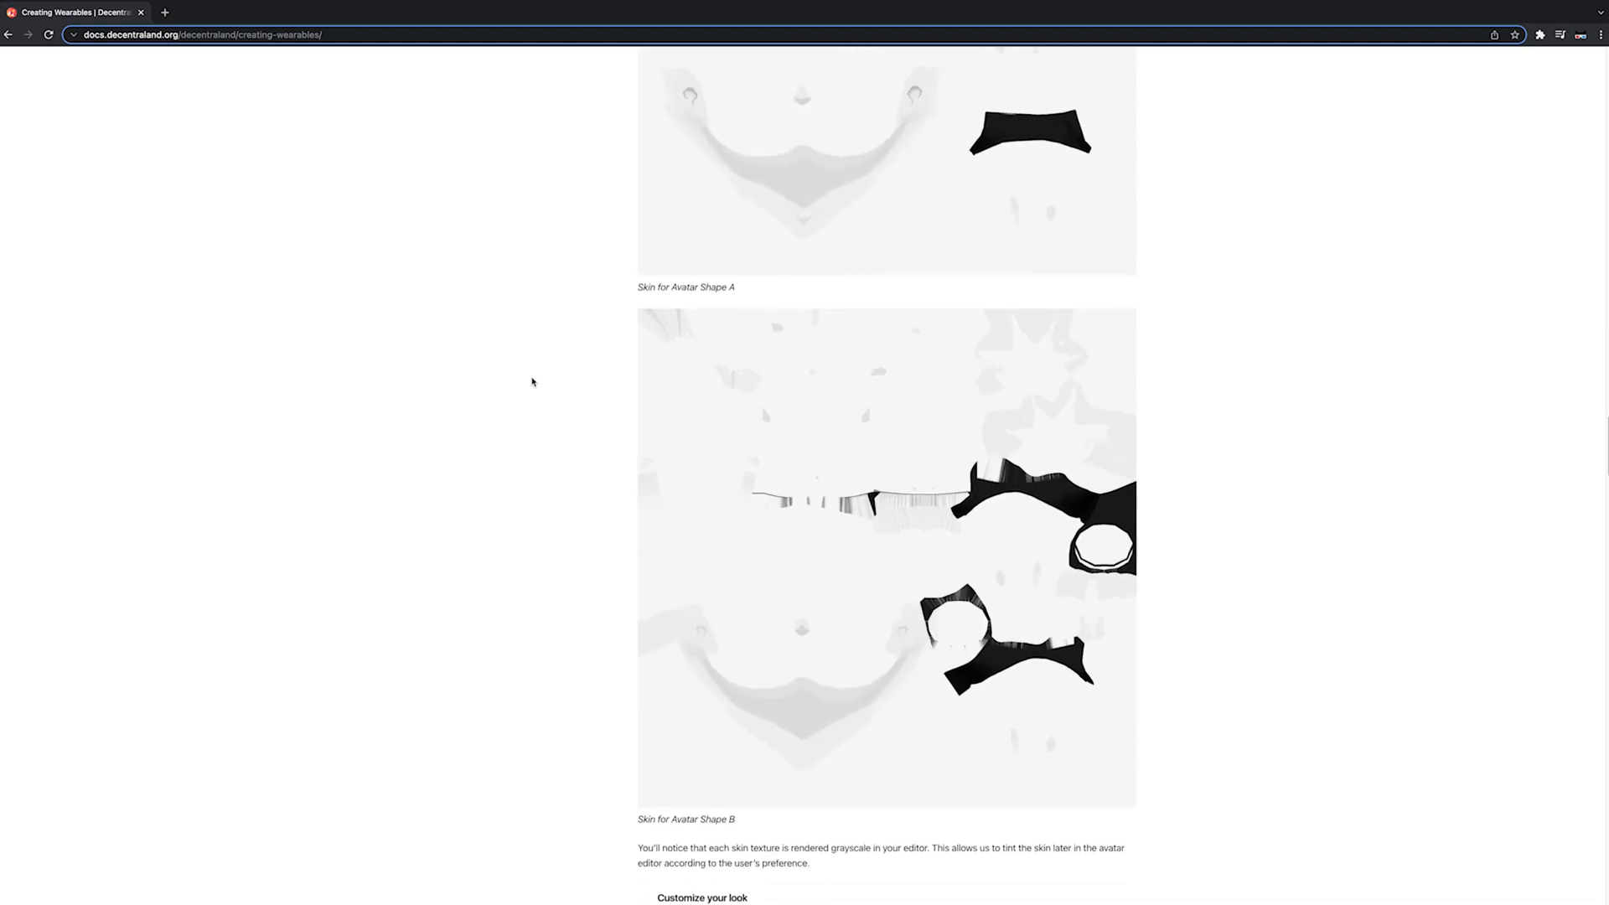
pyautogui.scroll(-4, 531, 382)
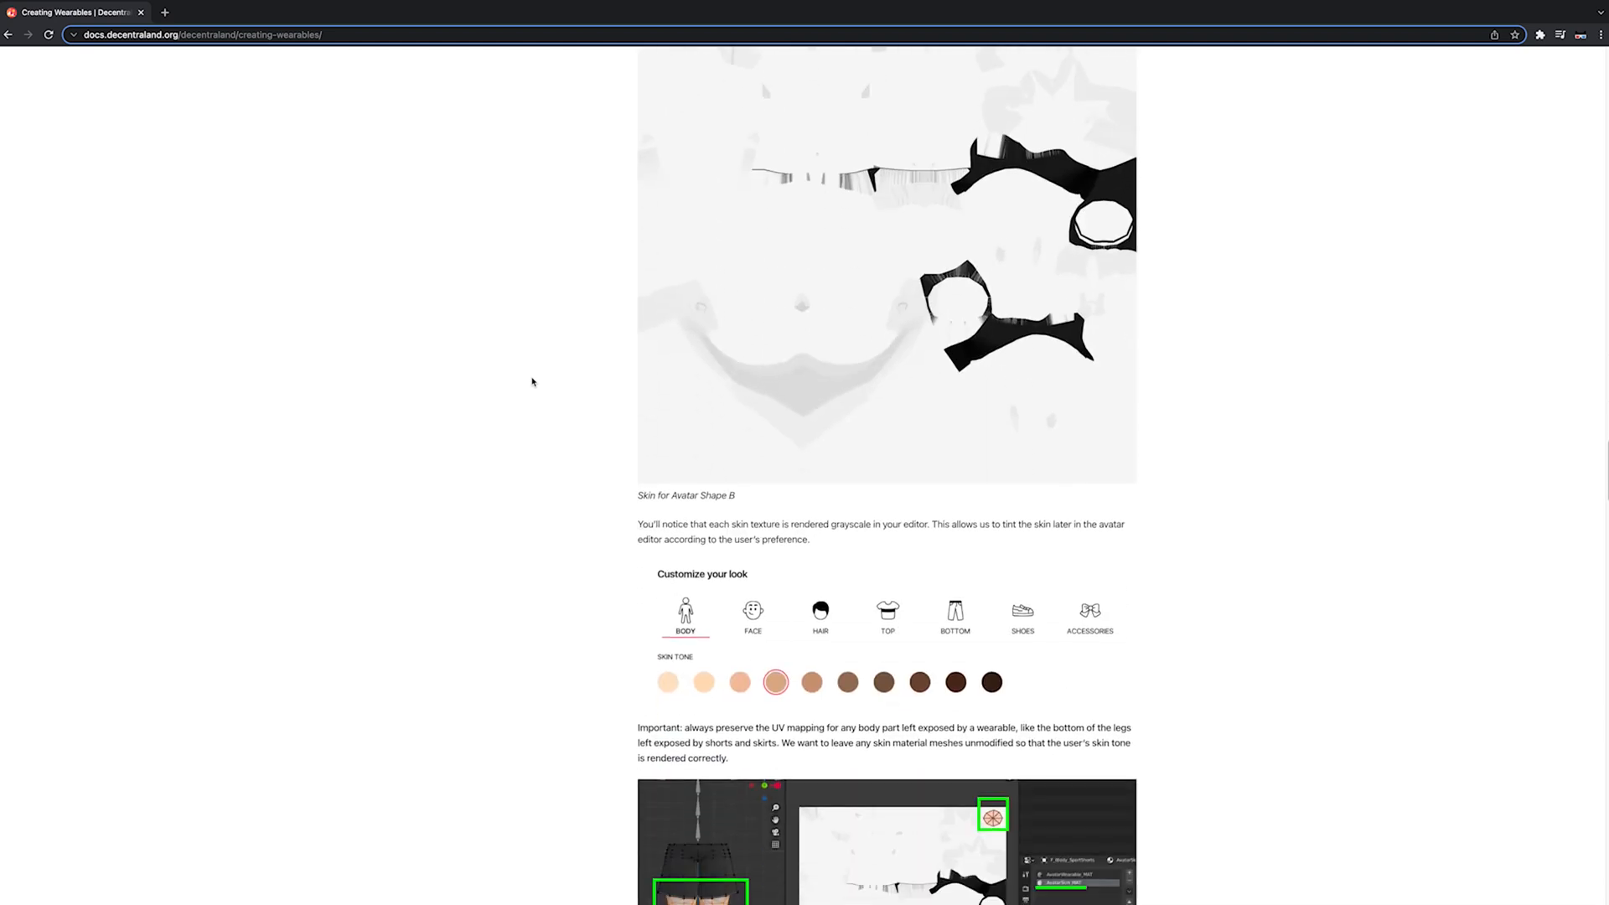
pyautogui.scroll(-5, 531, 382)
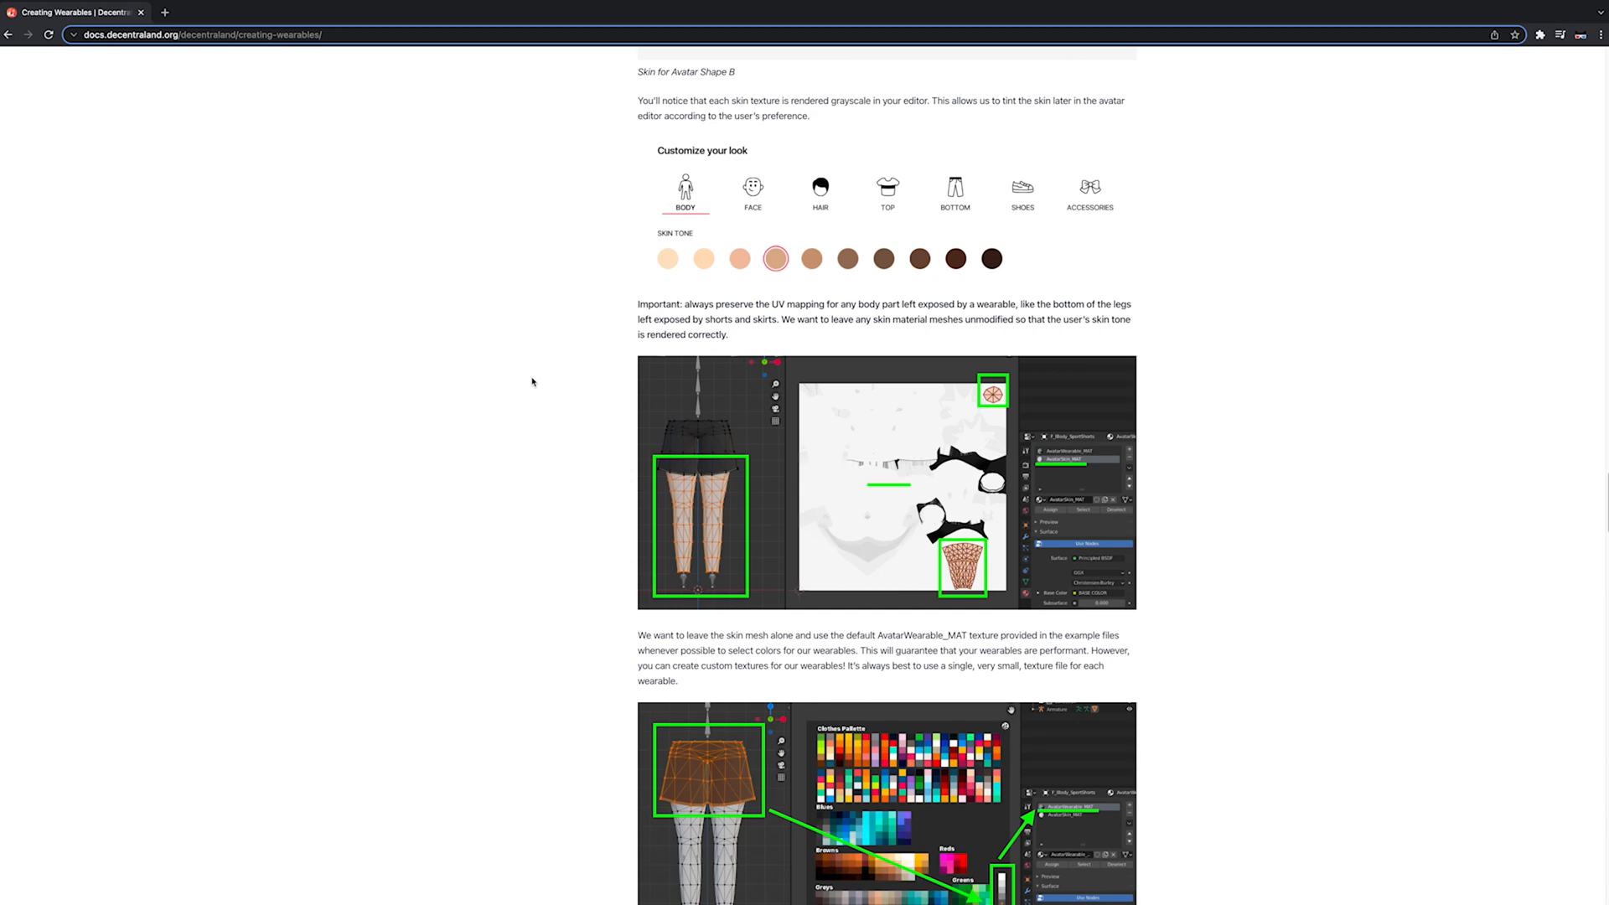
pyautogui.scroll(-5, 531, 382)
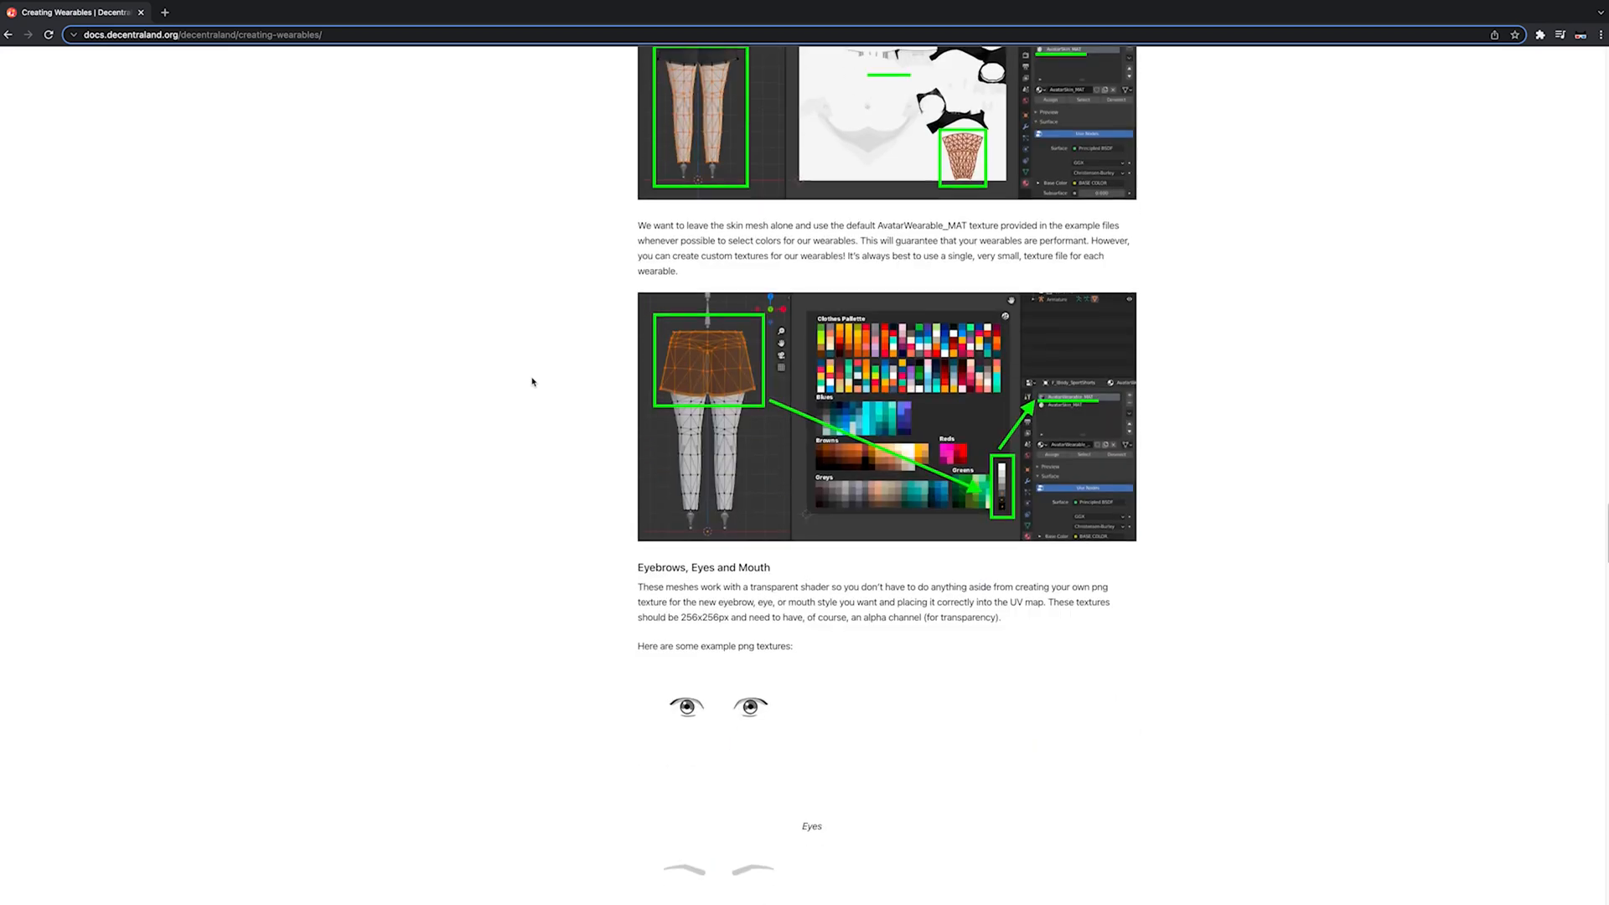
pyautogui.scroll(-2, 531, 382)
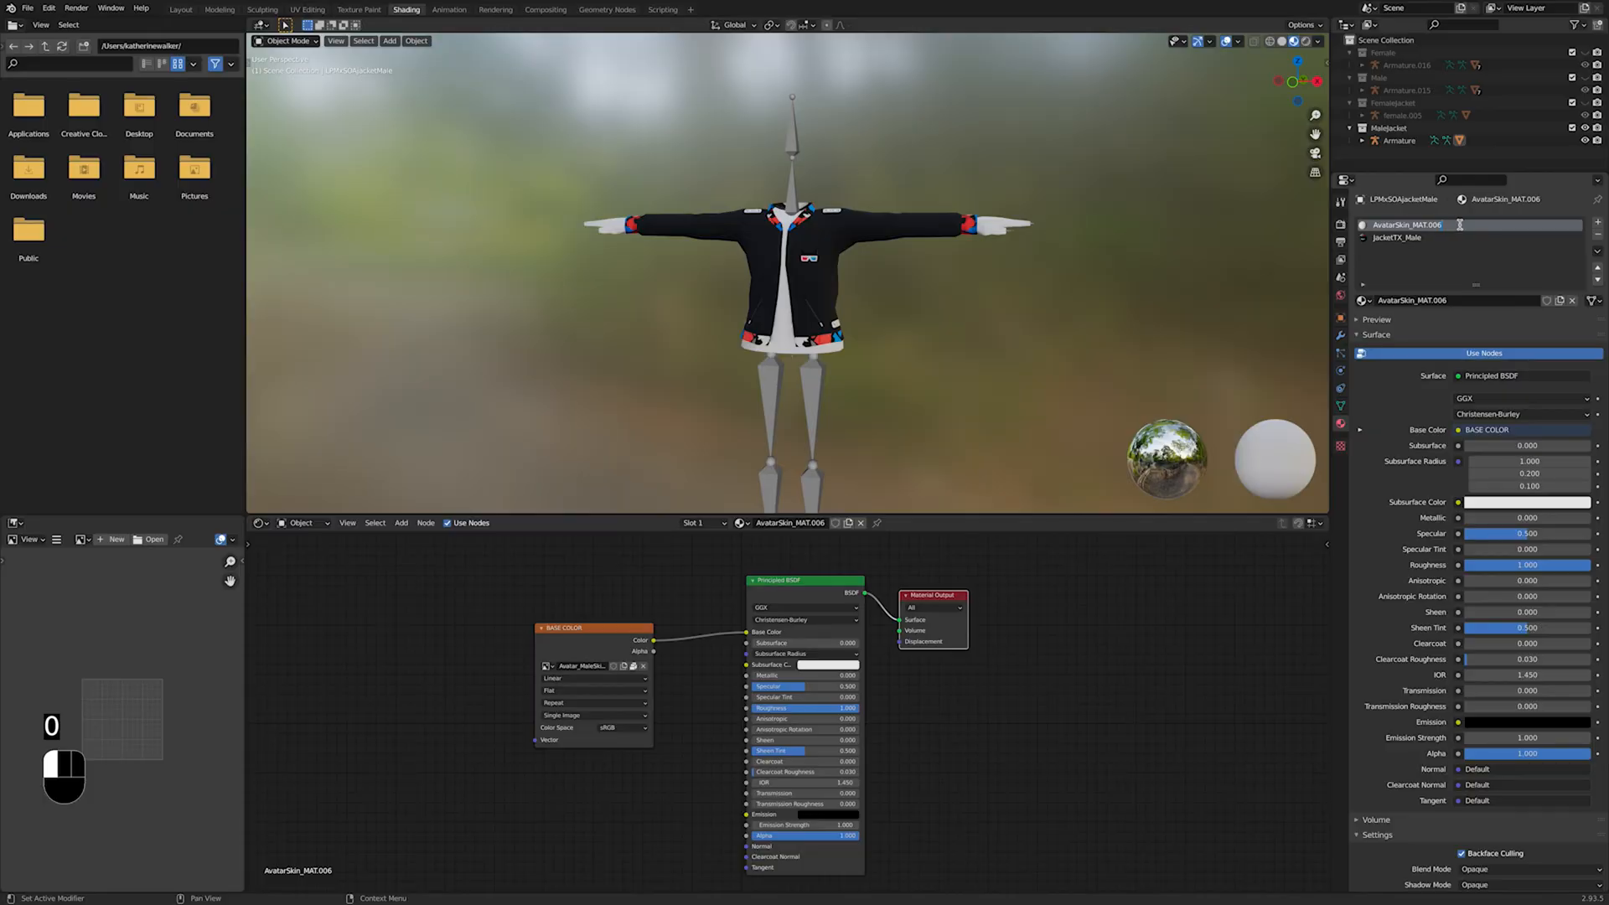
# Step: Try renaming the jacket's skin material as AvatarSkin_MAT, and put a numeric suffix back on the name
pyautogui.press('BackSpace')
pyautogui.press('BackSpace')
pyautogui.press('BackSpace')
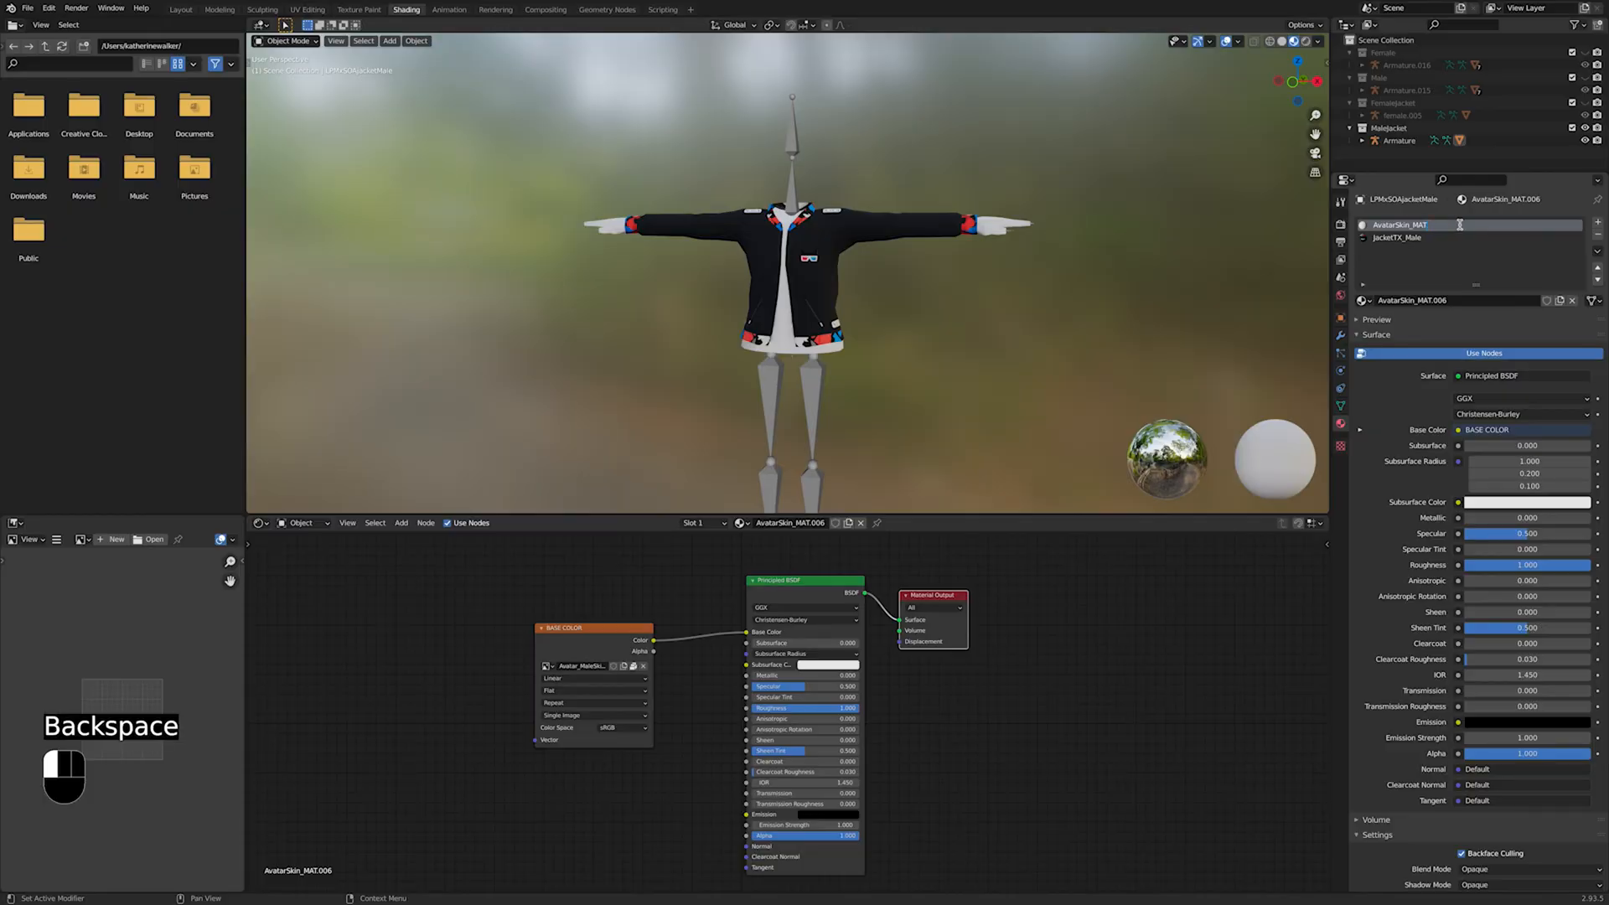
pyautogui.click(1459, 225)
pyautogui.doubleClick(1416, 226)
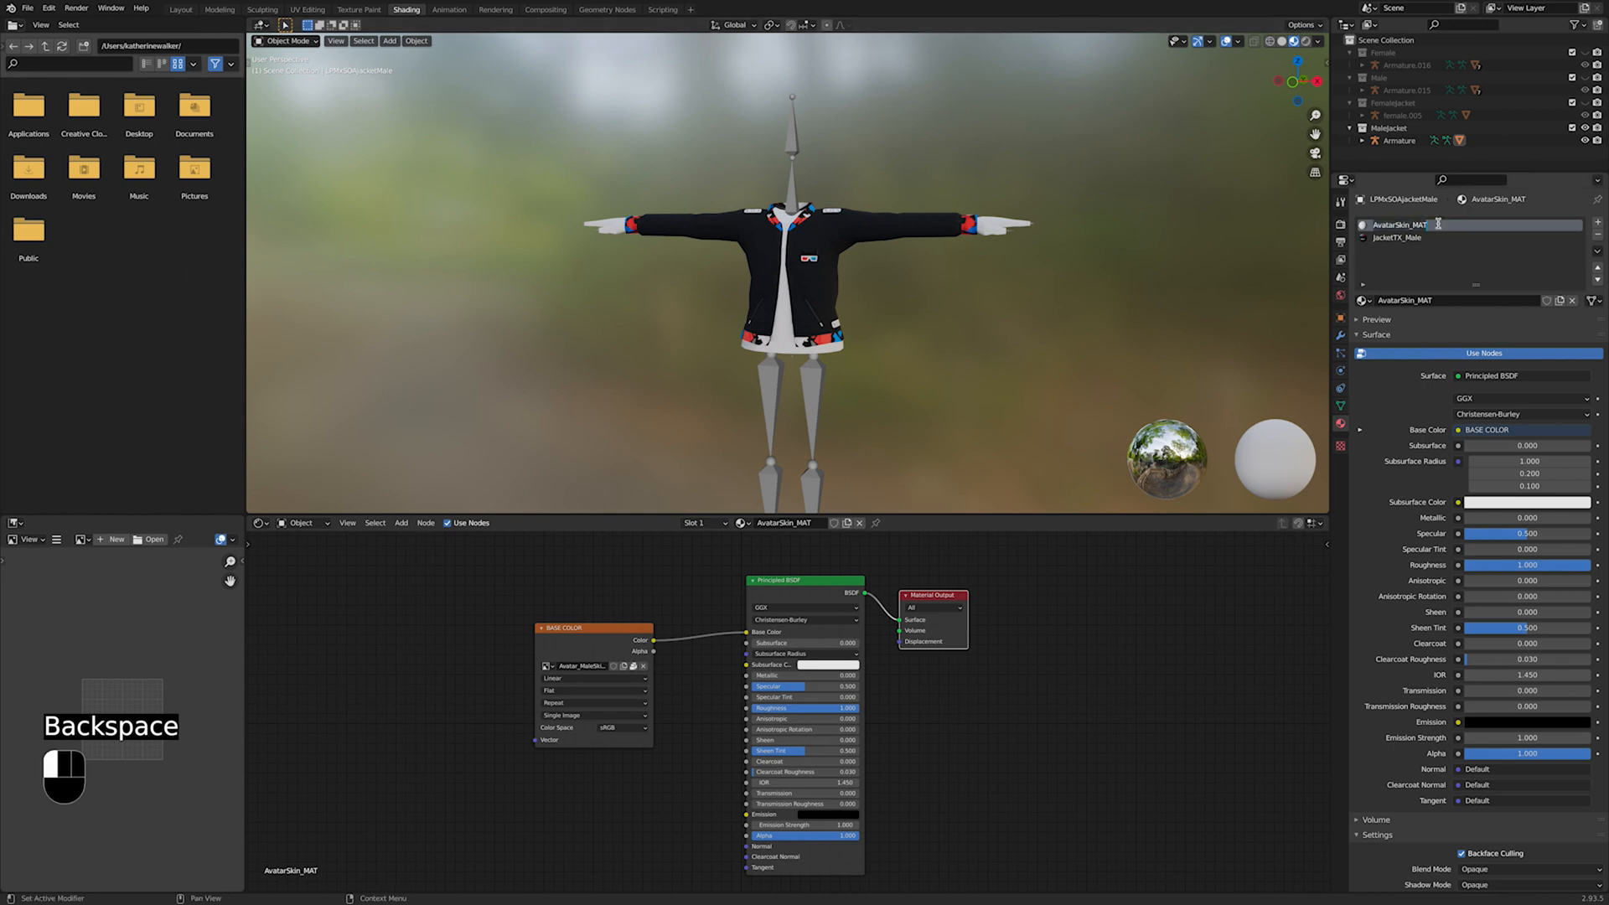
pyautogui.write('000')
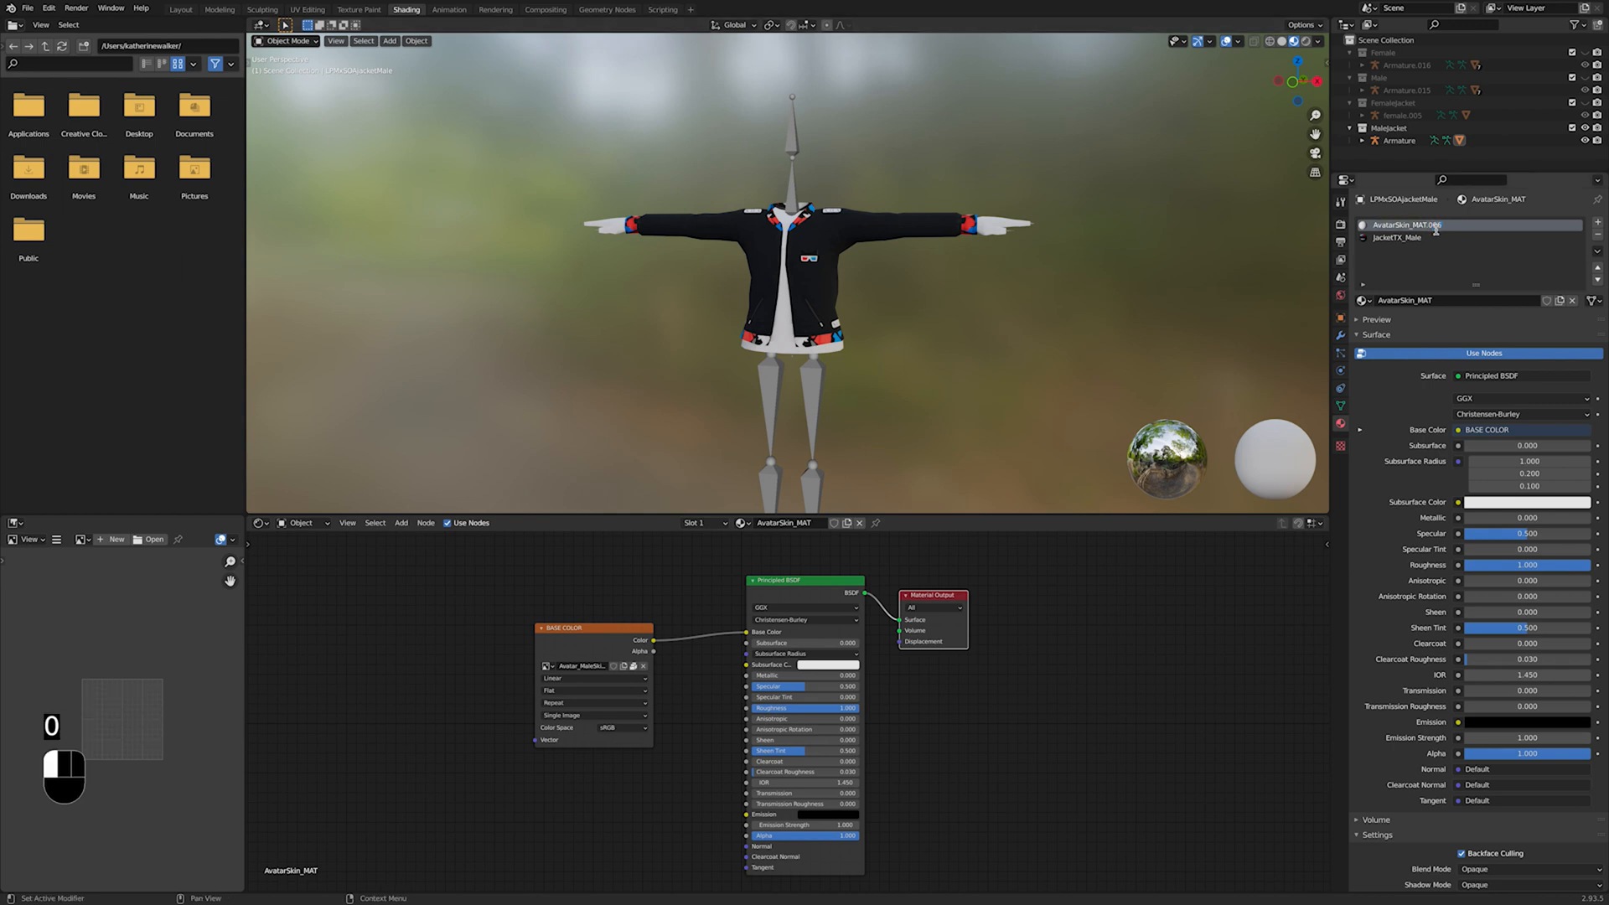
pyautogui.click(1436, 231)
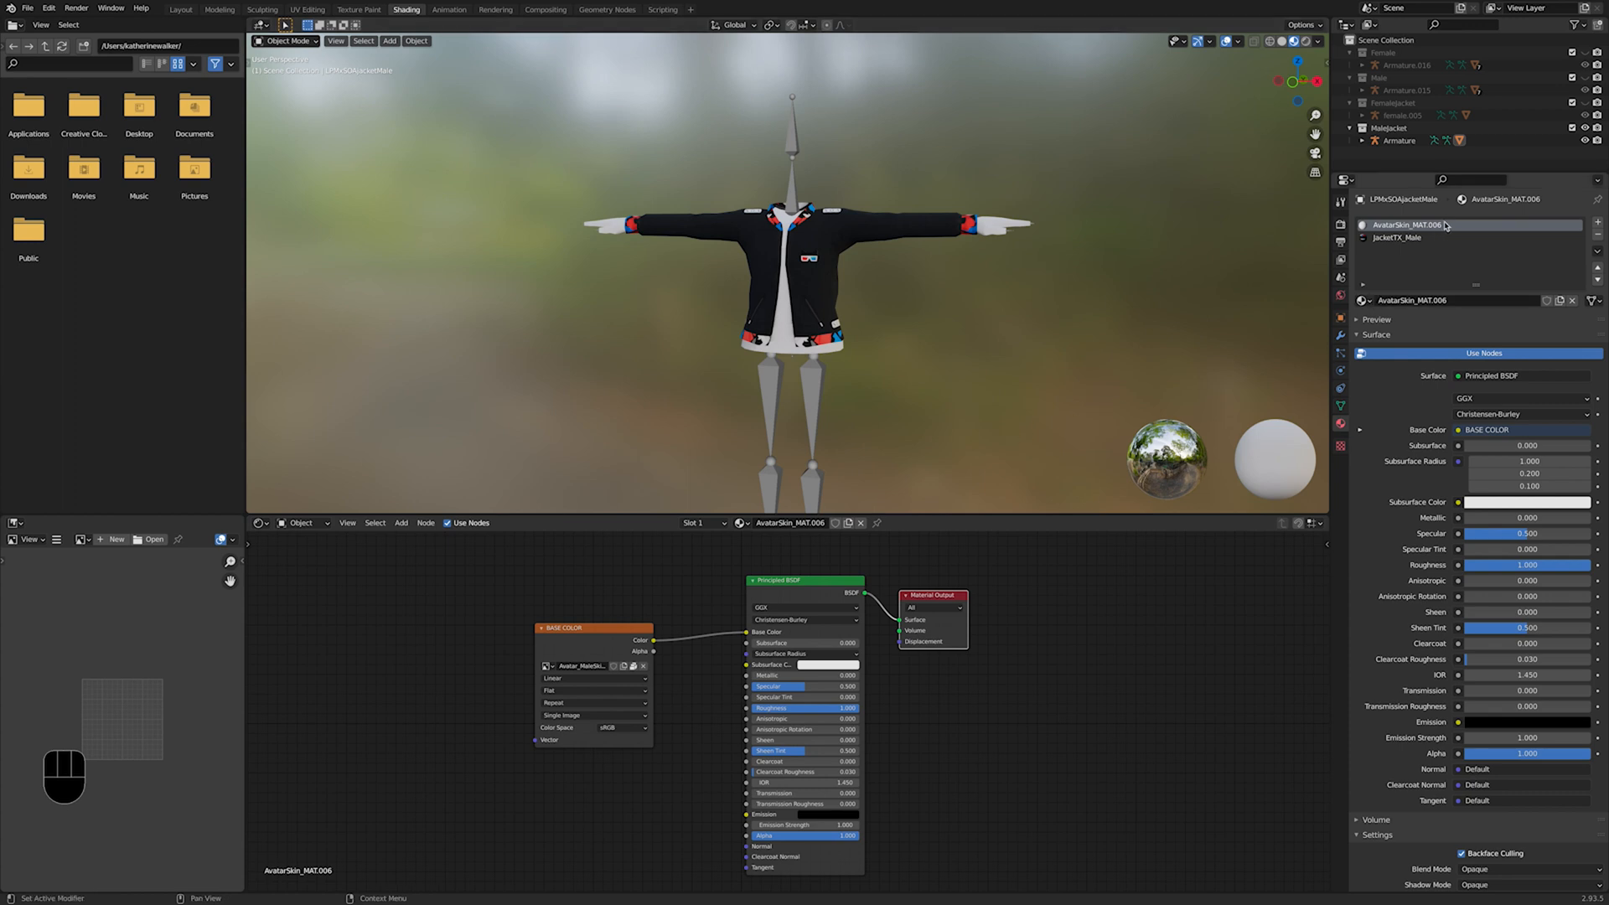
# Step: Remove the numeric suffix from the skin material's name so it reads AvatarSkin_MAT
pyautogui.doubleClick(1448, 227)
pyautogui.press('BackSpace')
pyautogui.press('BackSpace')
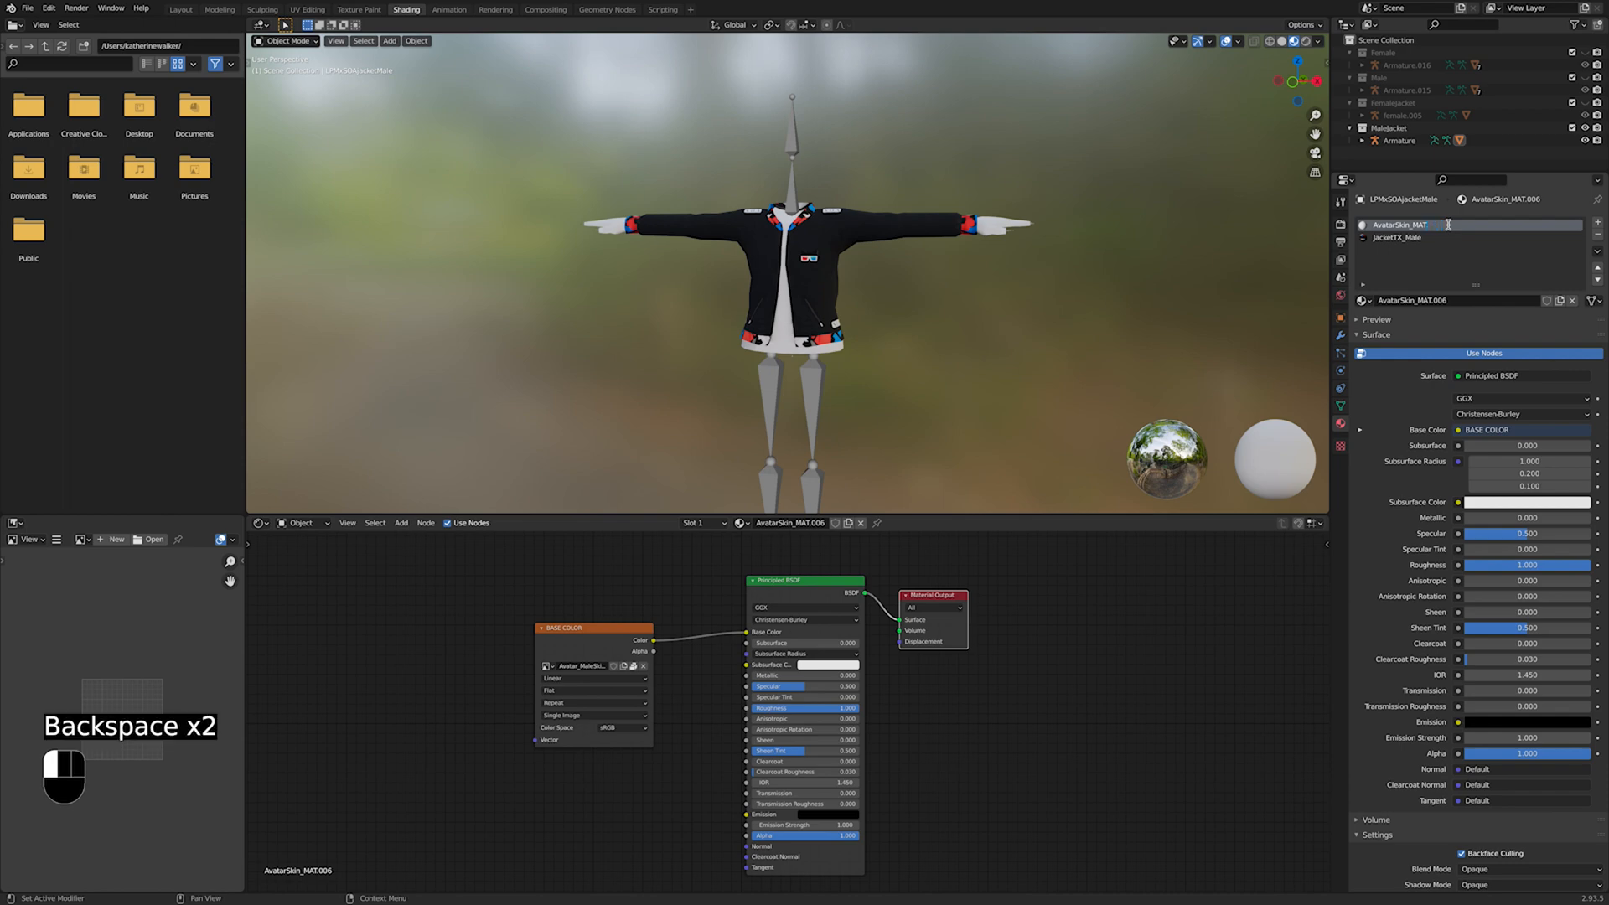
# Step: Add a third material slot to the jacket with a new material named ImageAtlas
pyautogui.click(1597, 222)
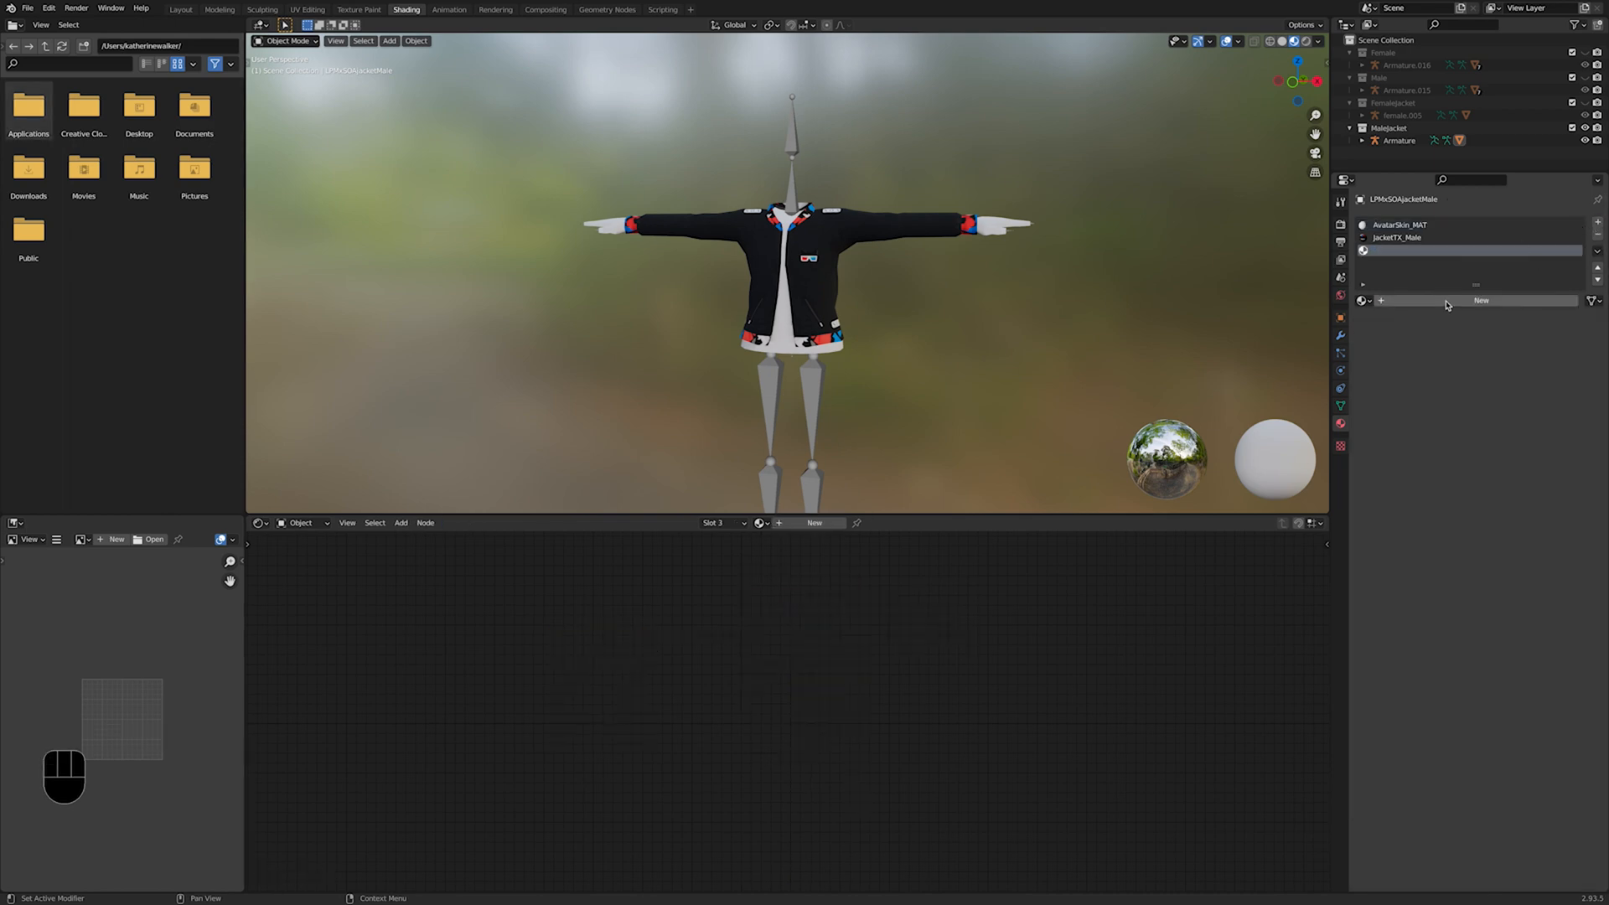
pyautogui.click(1448, 302)
pyautogui.doubleClick(1392, 250)
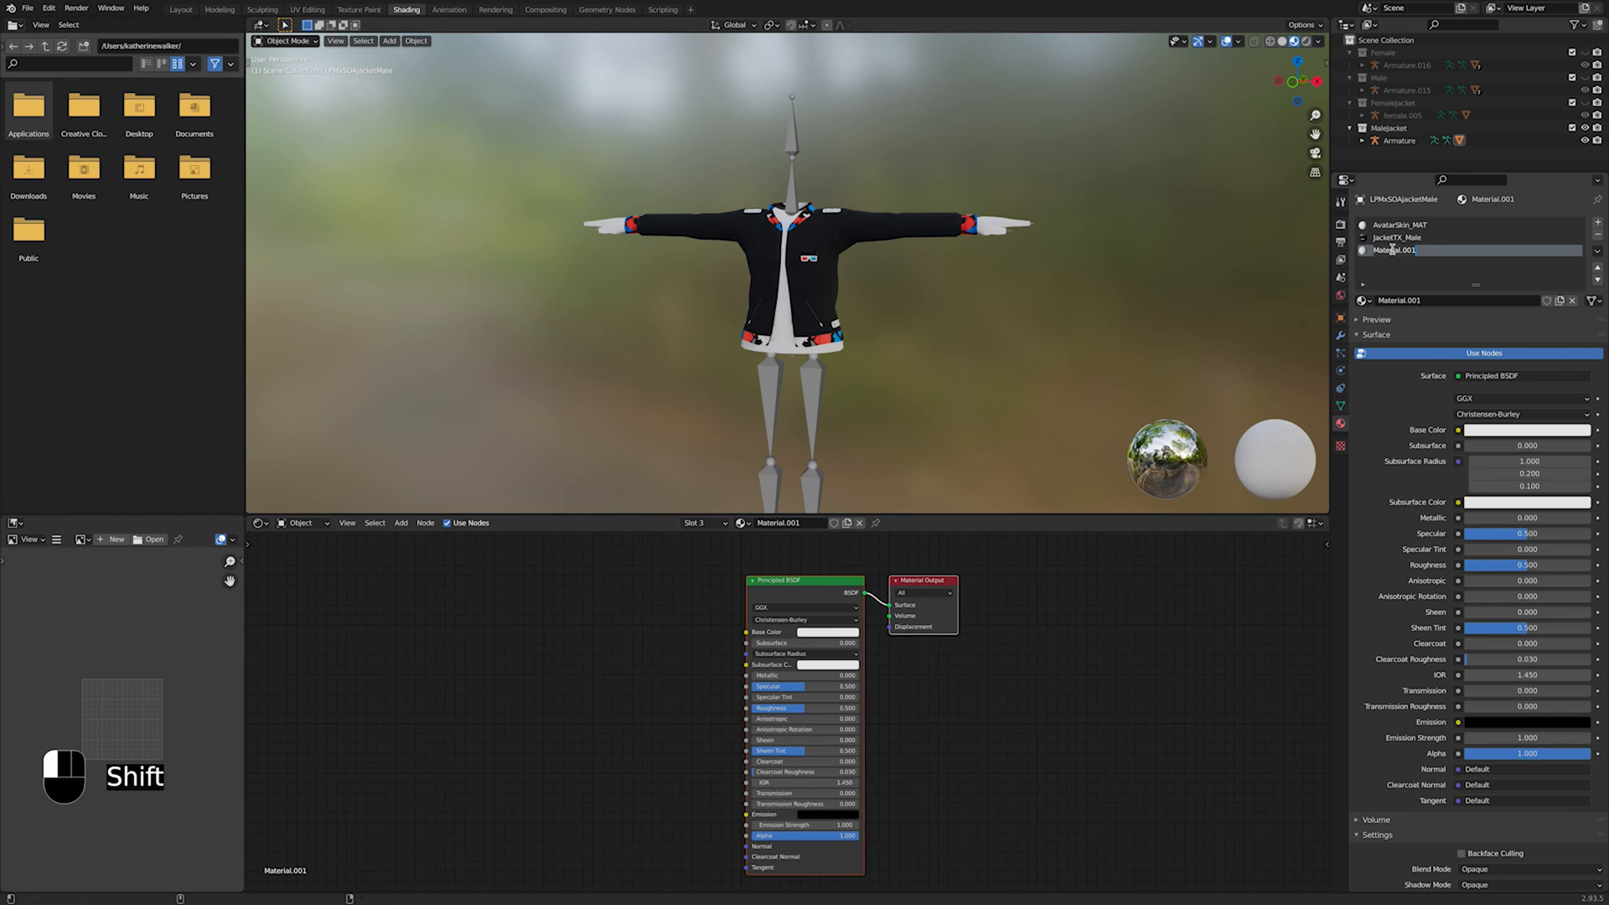
pyautogui.write('ImageAt')
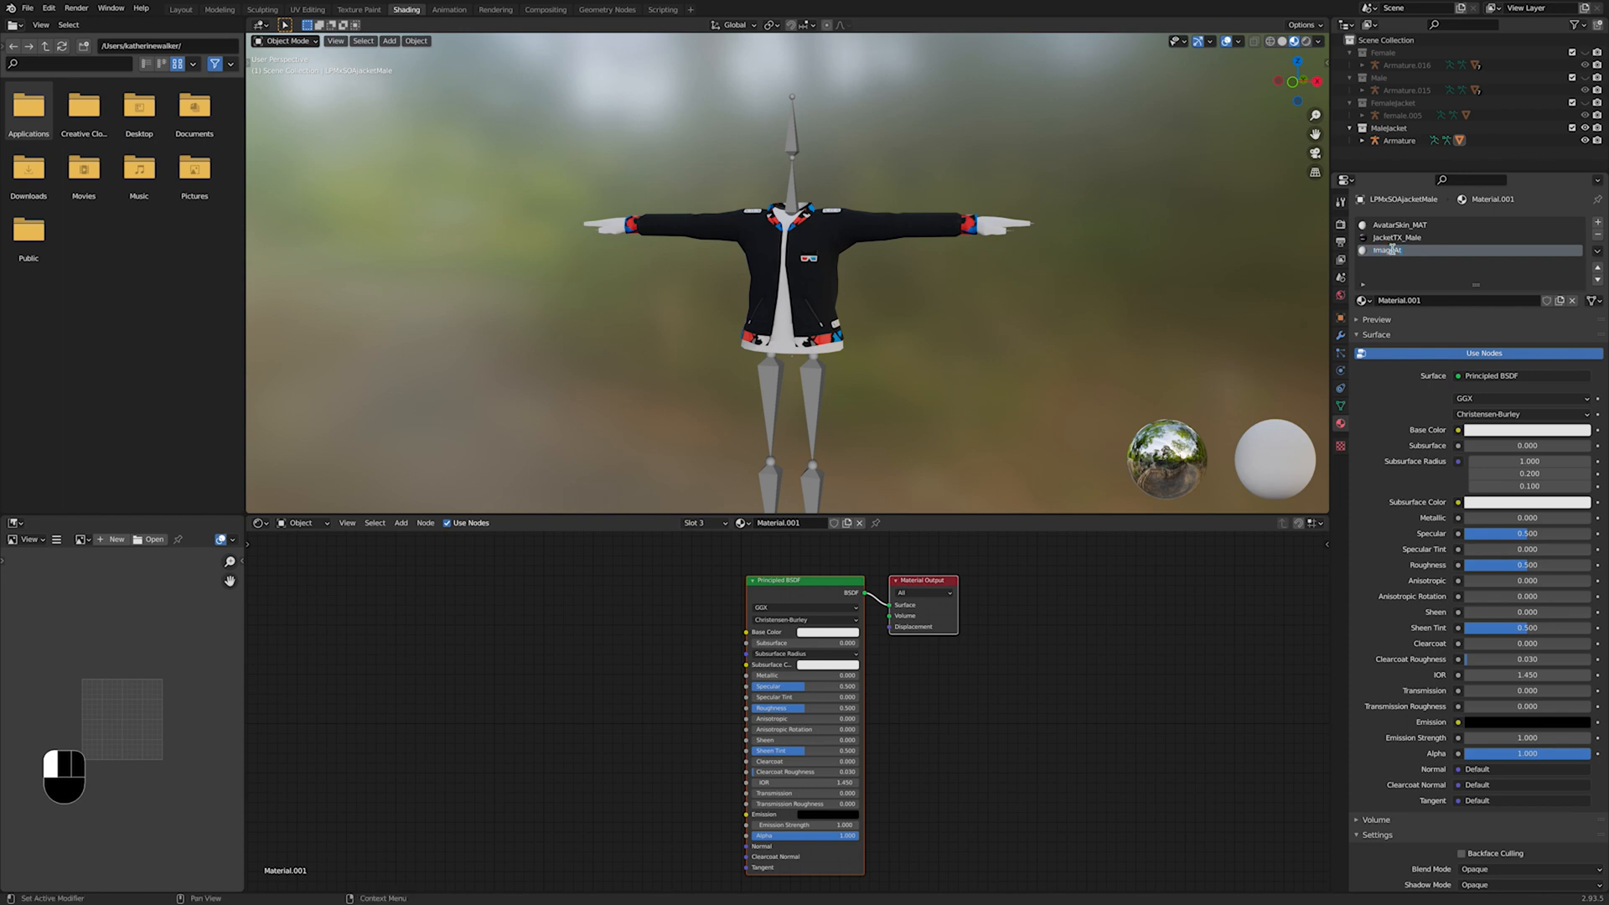
pyautogui.write('las')
pyautogui.press('Return')
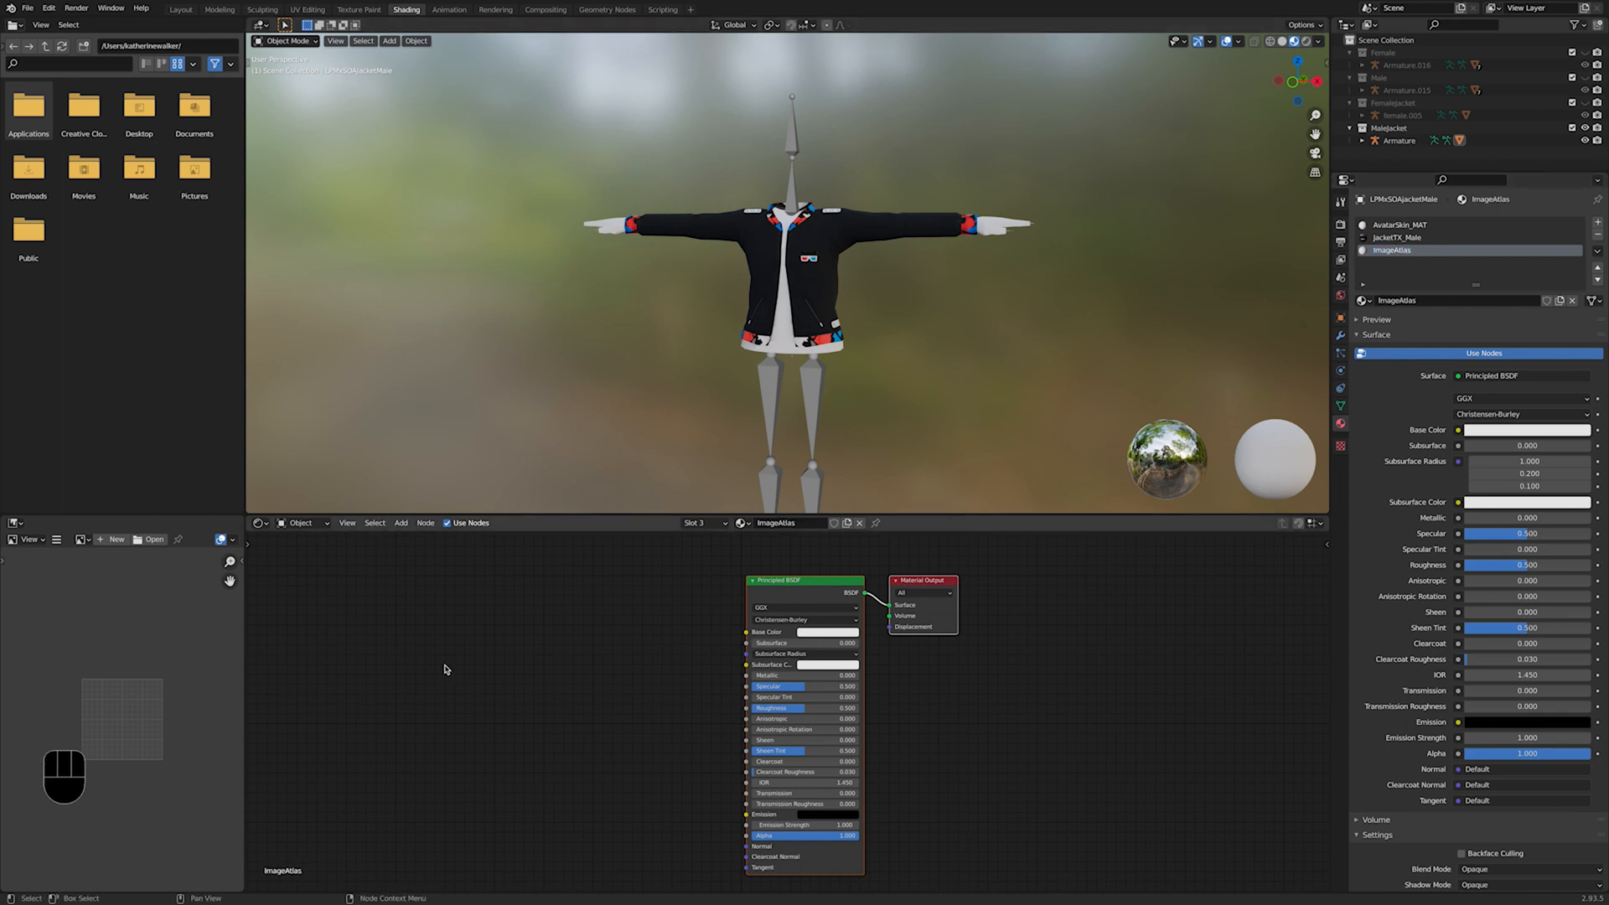
# Step: Add an Image Texture node to the ImageAtlas material's node tree, beside the Principled BSDF
pyautogui.hotkey('shift', 'a')
pyautogui.moveTo(446, 668)
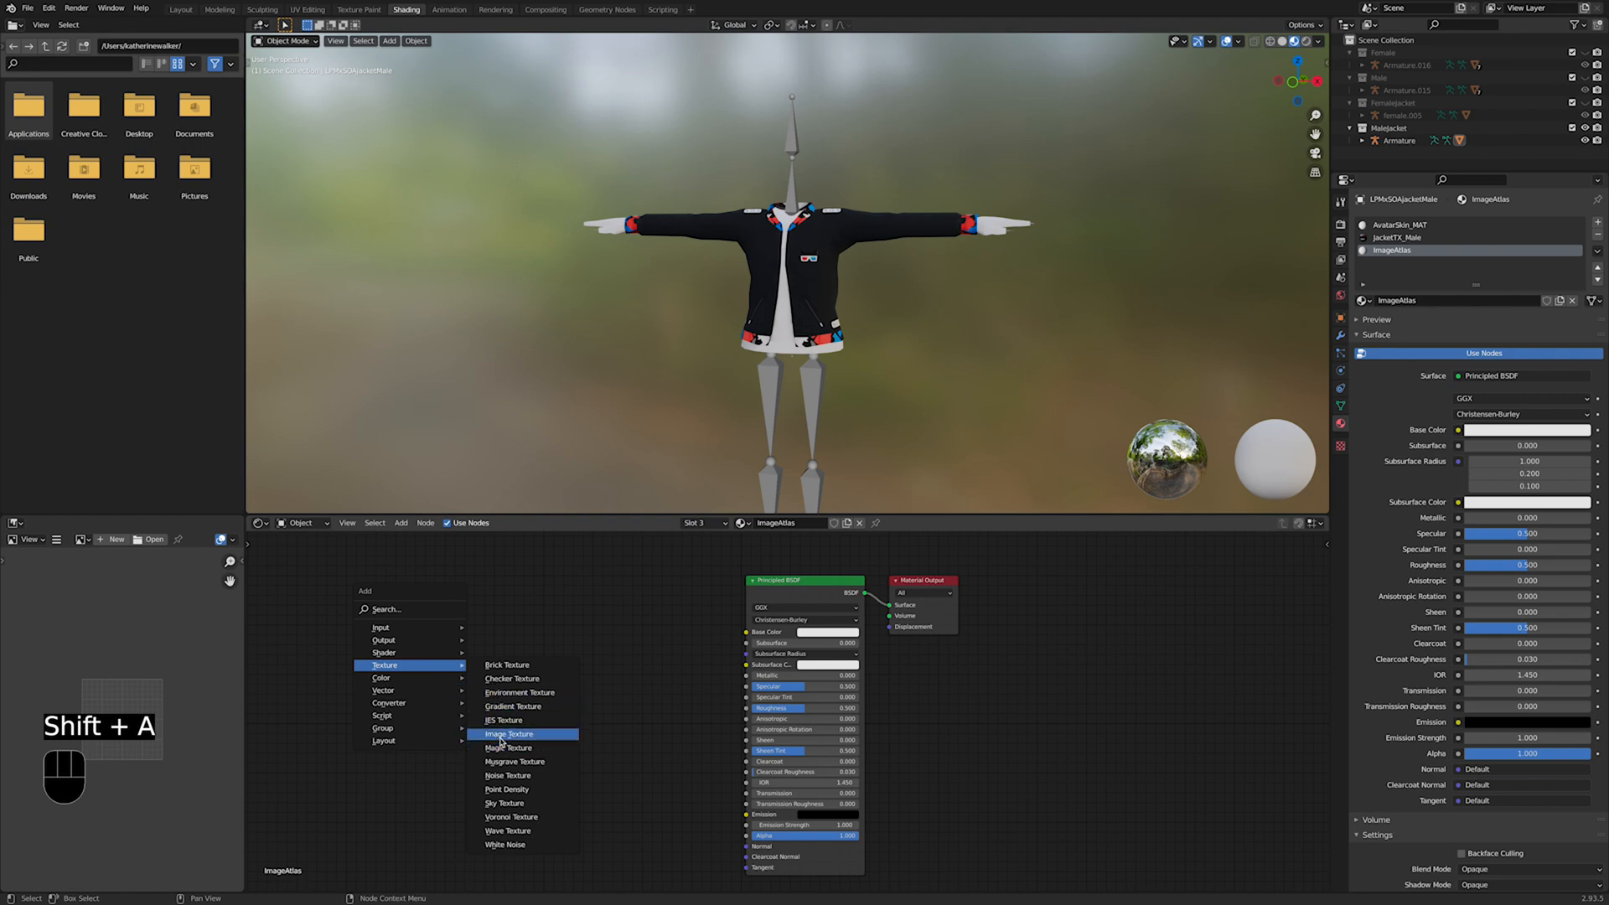
pyautogui.click(500, 735)
pyautogui.click(621, 678)
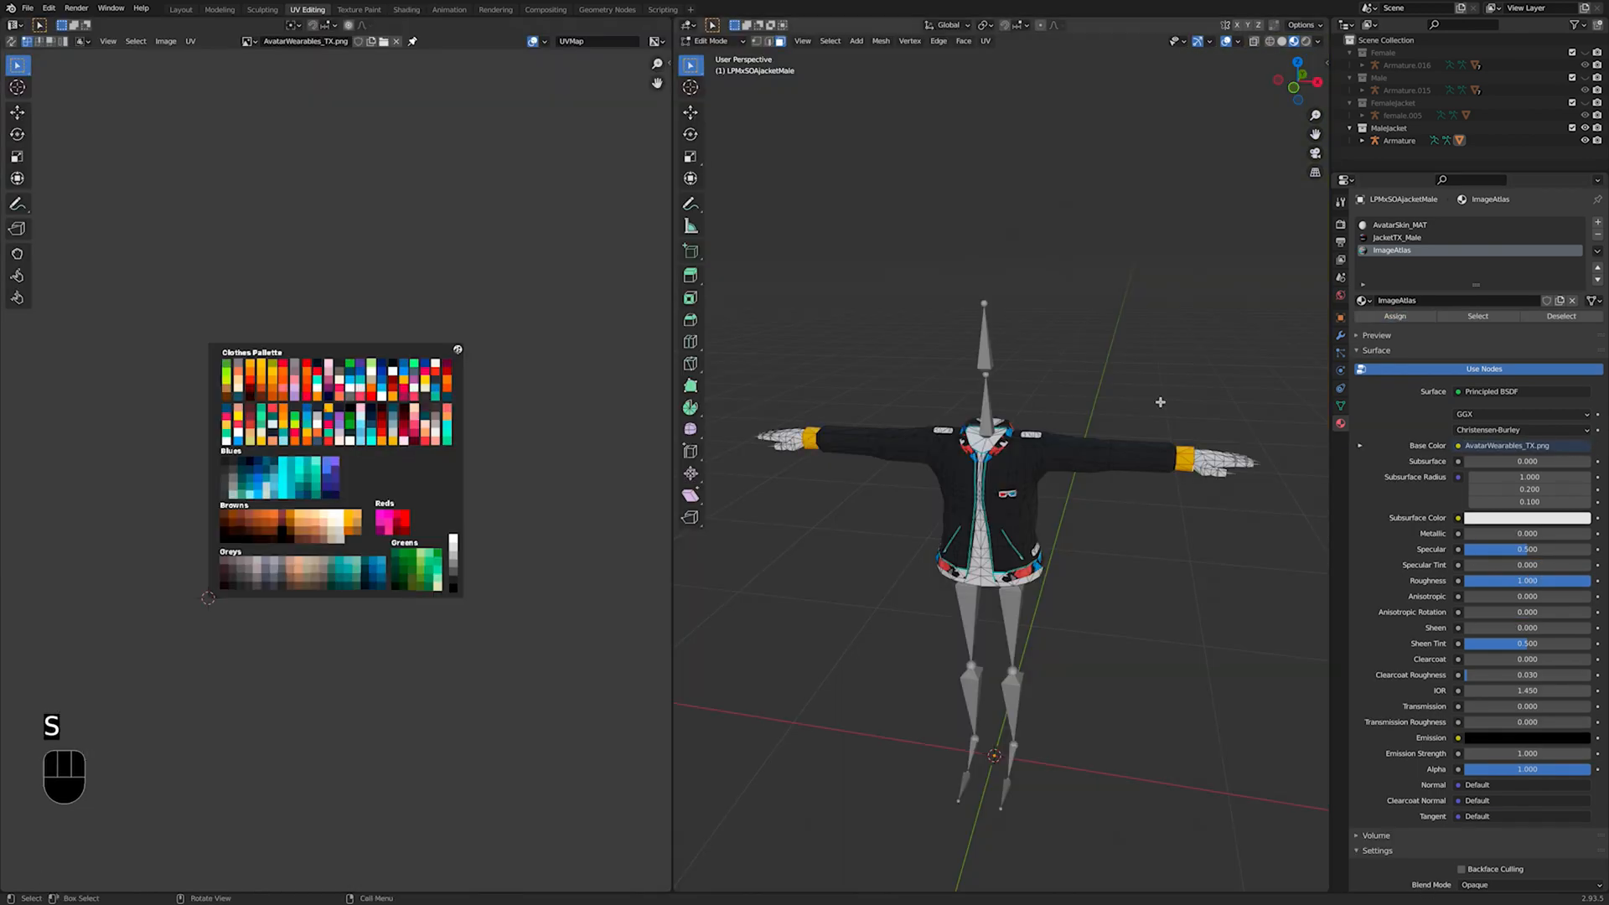
# Step: Recolour the sleeve cuffs by moving their UVs to other swatches of the AvatarWearables_TX.png palette, with the viewport overlays hidden
pyautogui.press('g')
pyautogui.click(375, 616)
pyautogui.click(1225, 42)
pyautogui.press('g')
pyautogui.click(315, 670)
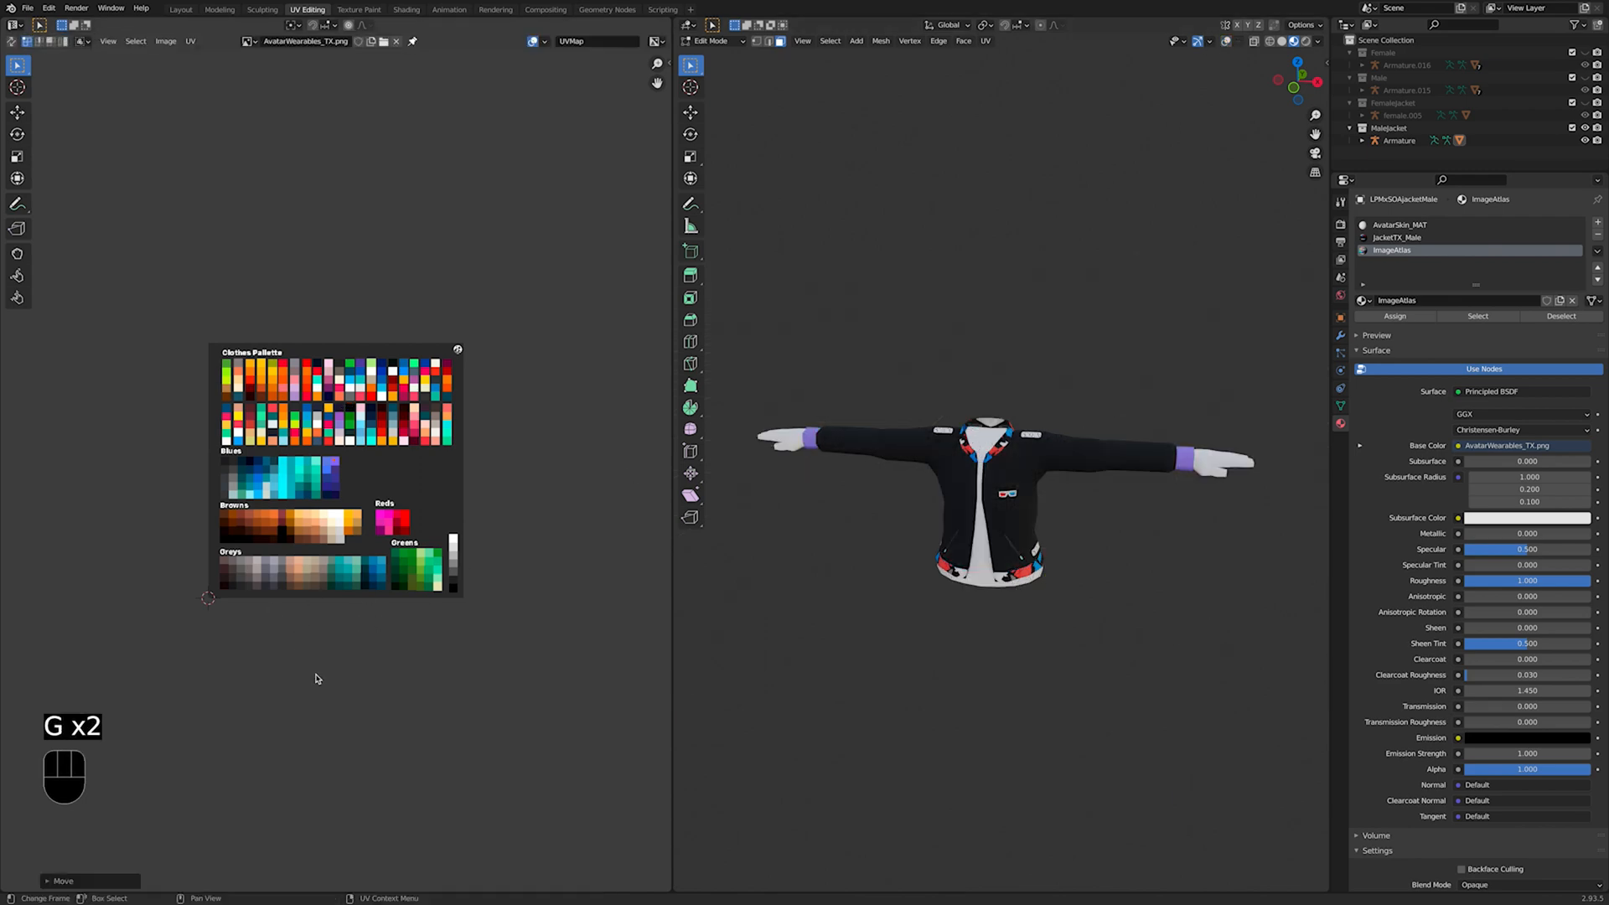
pyautogui.scroll(4, 314, 671)
pyautogui.press('g')
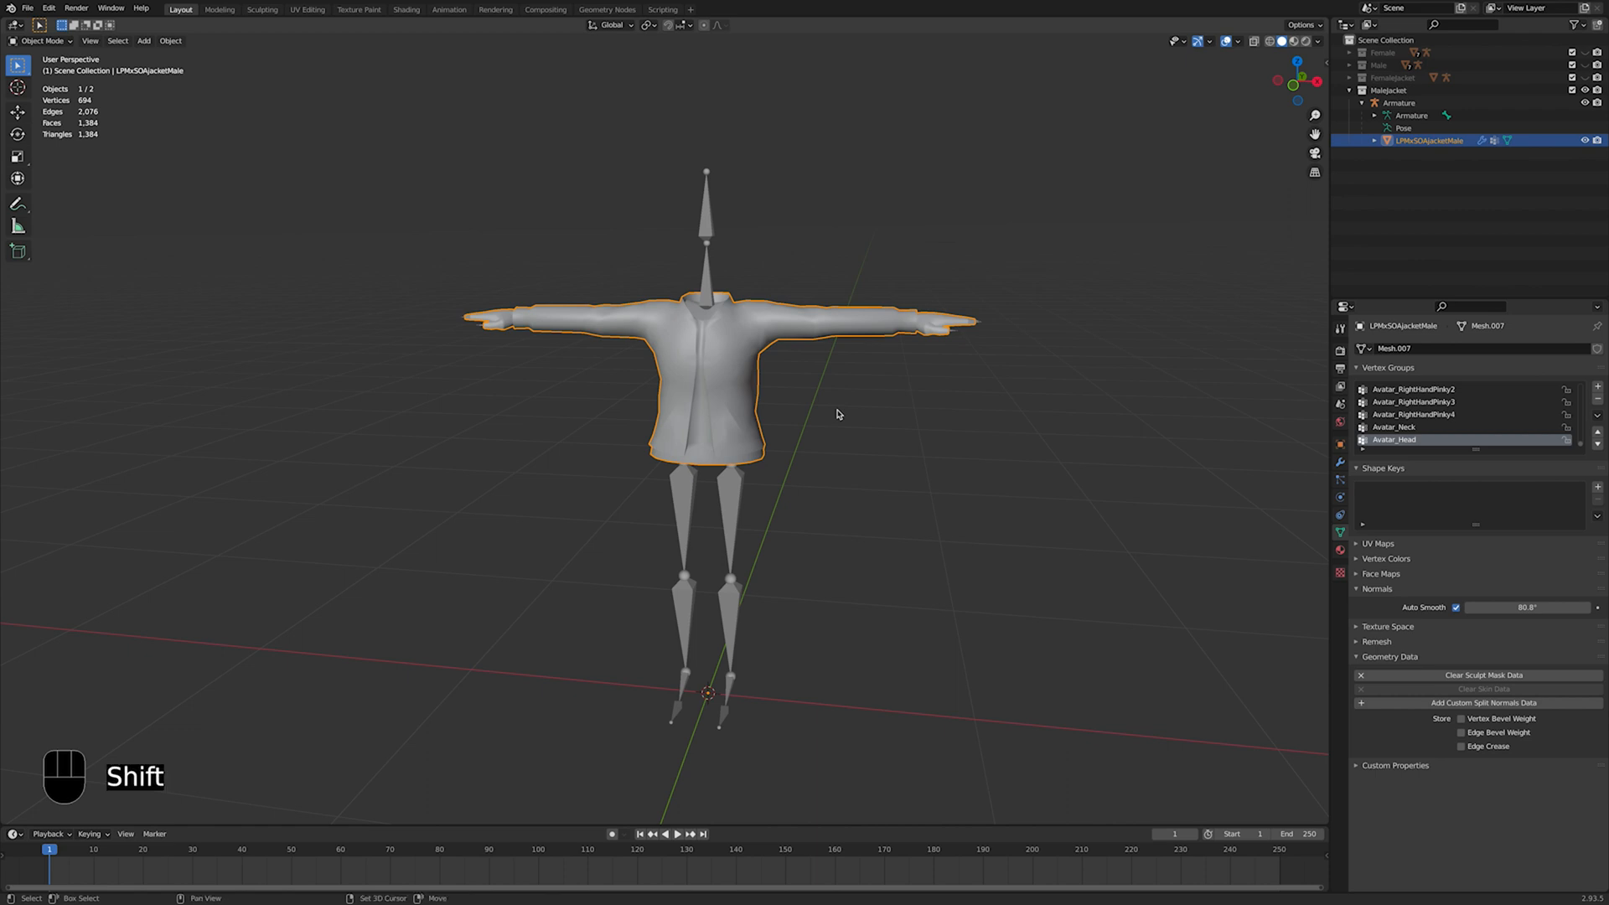
# Step: Duplicate the LPMxSOAjacketMale mesh in place
pyautogui.hotkey('shift', 'd')
pyautogui.rightClick(836, 409)
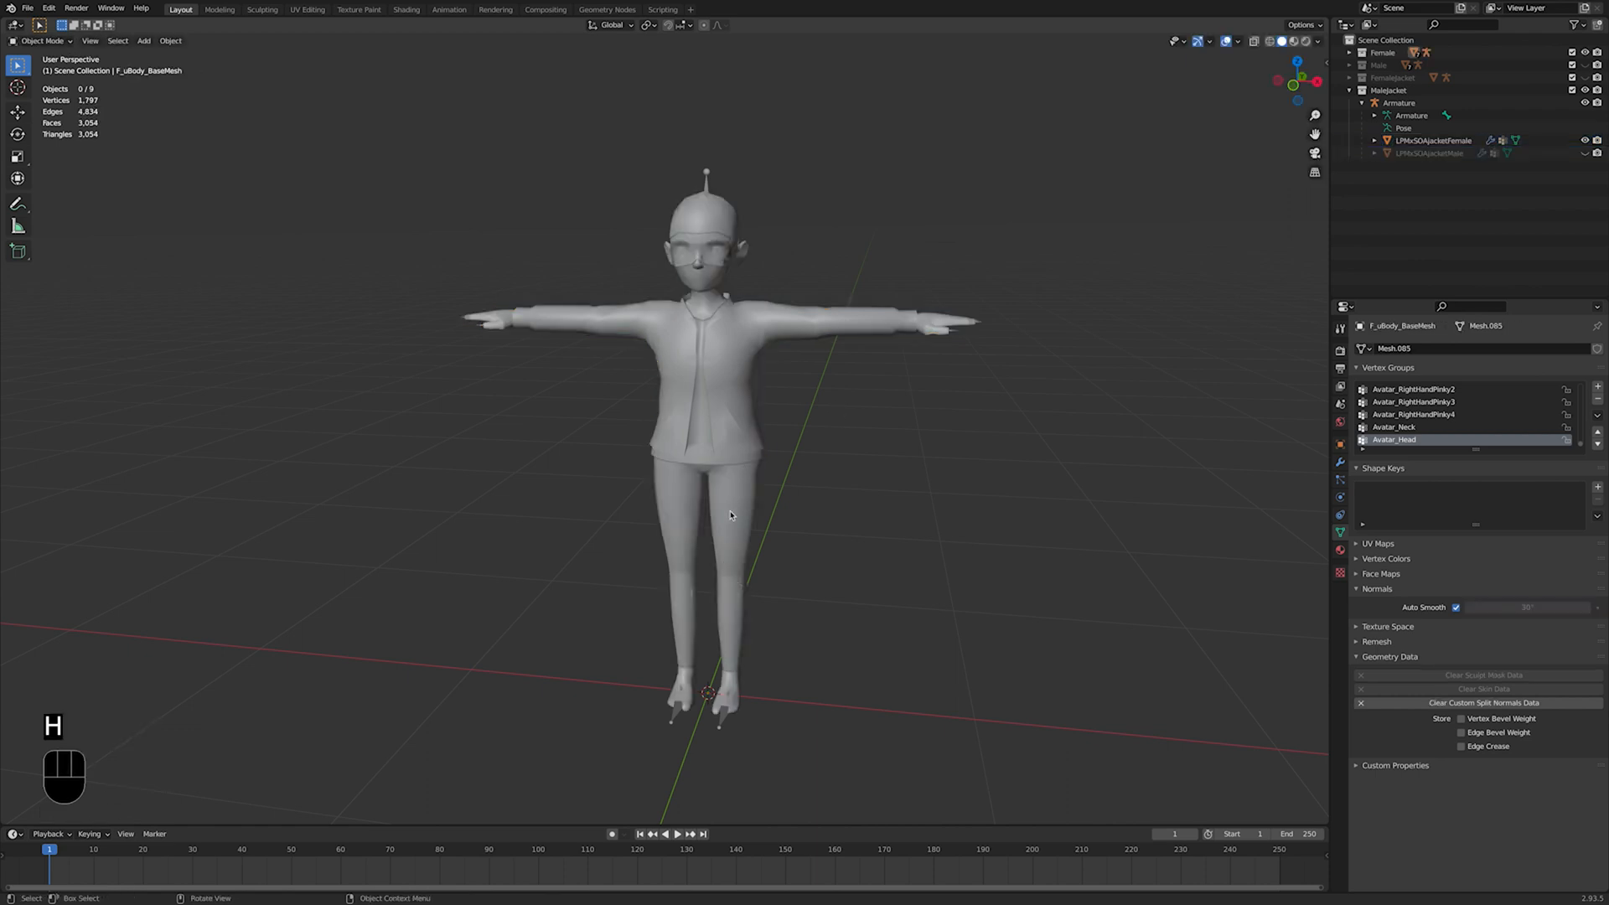
# Step: Raise the selected inner face ring at the LPMxSOAjacketFemale hem along Z with proportional editing, up to the waistband seam
pyautogui.click(757, 459)
pyautogui.moveTo(756, 459); pyautogui.dragTo(710, 386, button='middle')
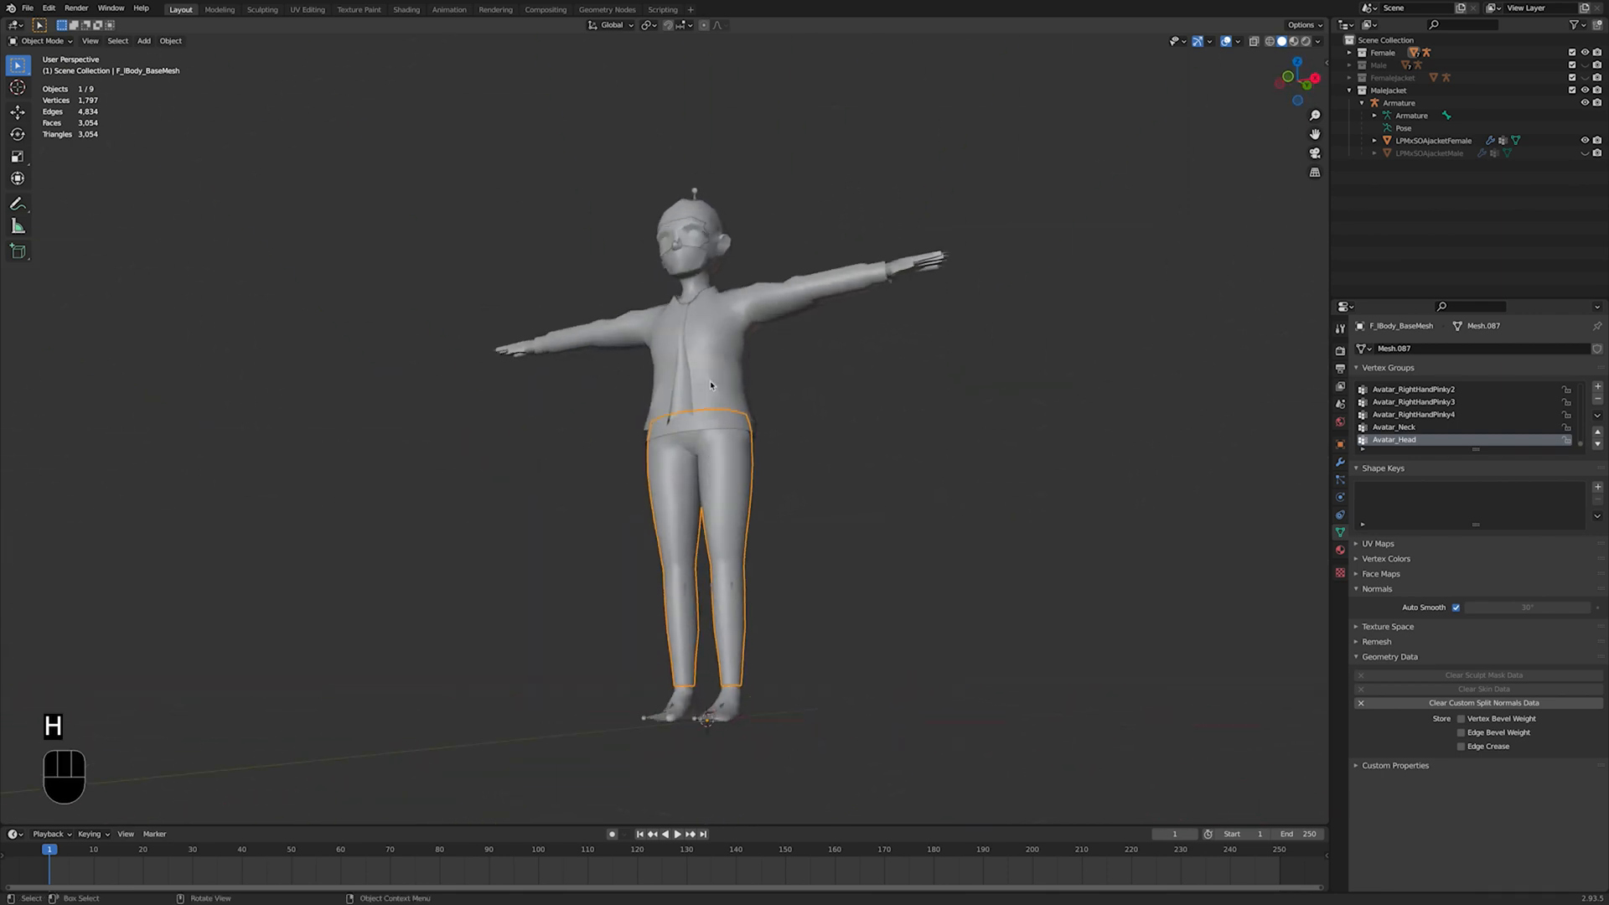
pyautogui.click(711, 385)
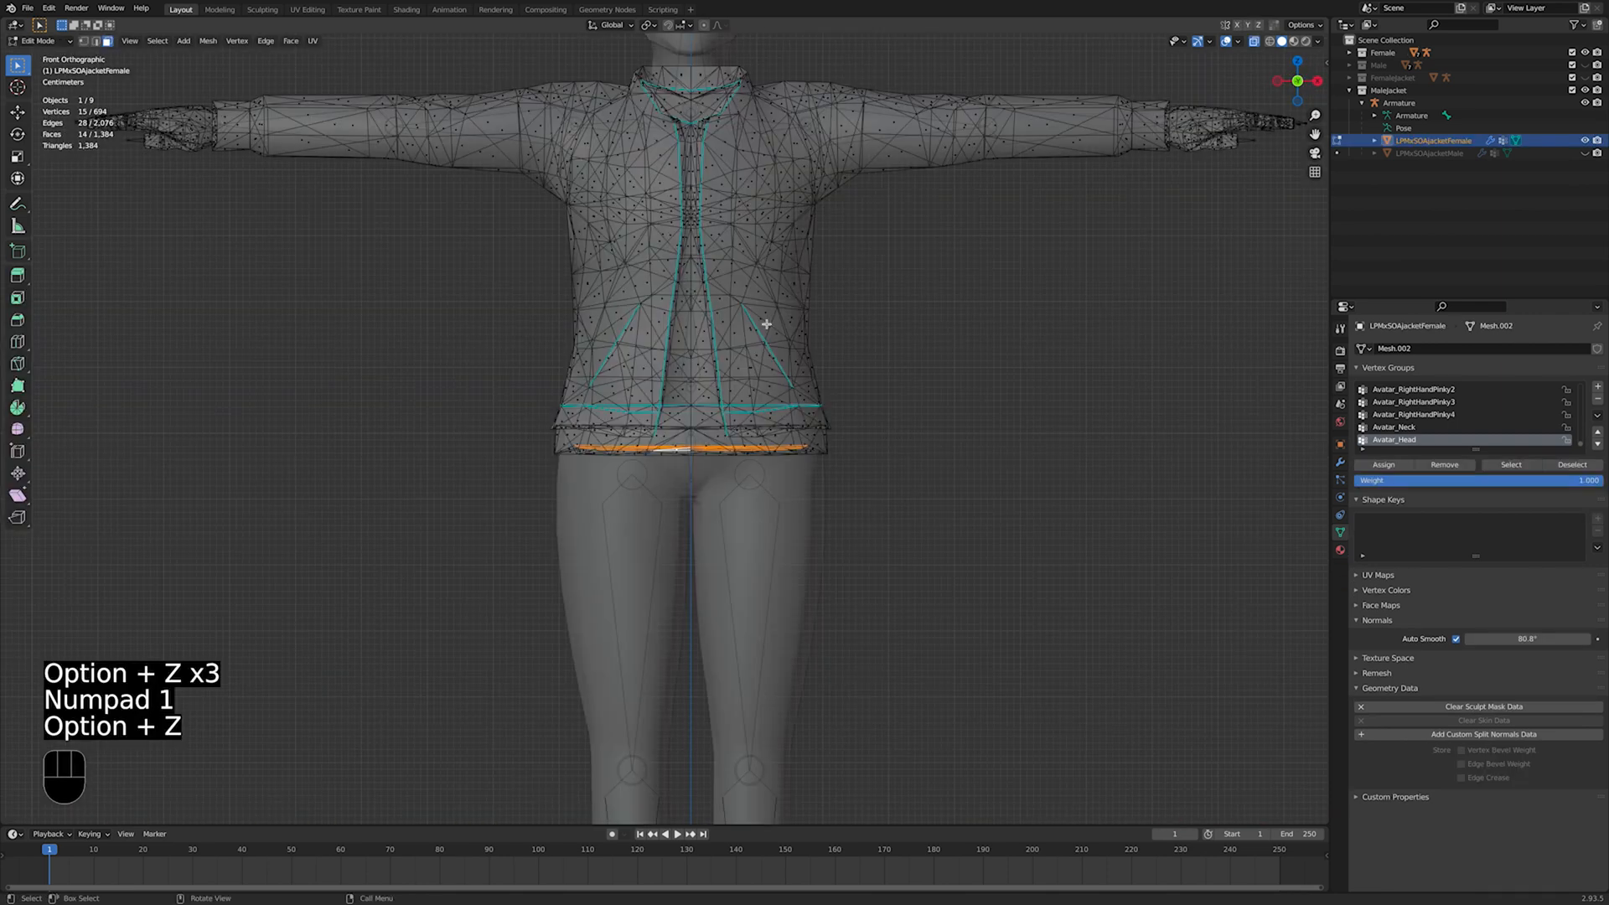
pyautogui.click(704, 24)
pyautogui.press('g')
pyautogui.press('z')
pyautogui.scroll(20, 924, 554)
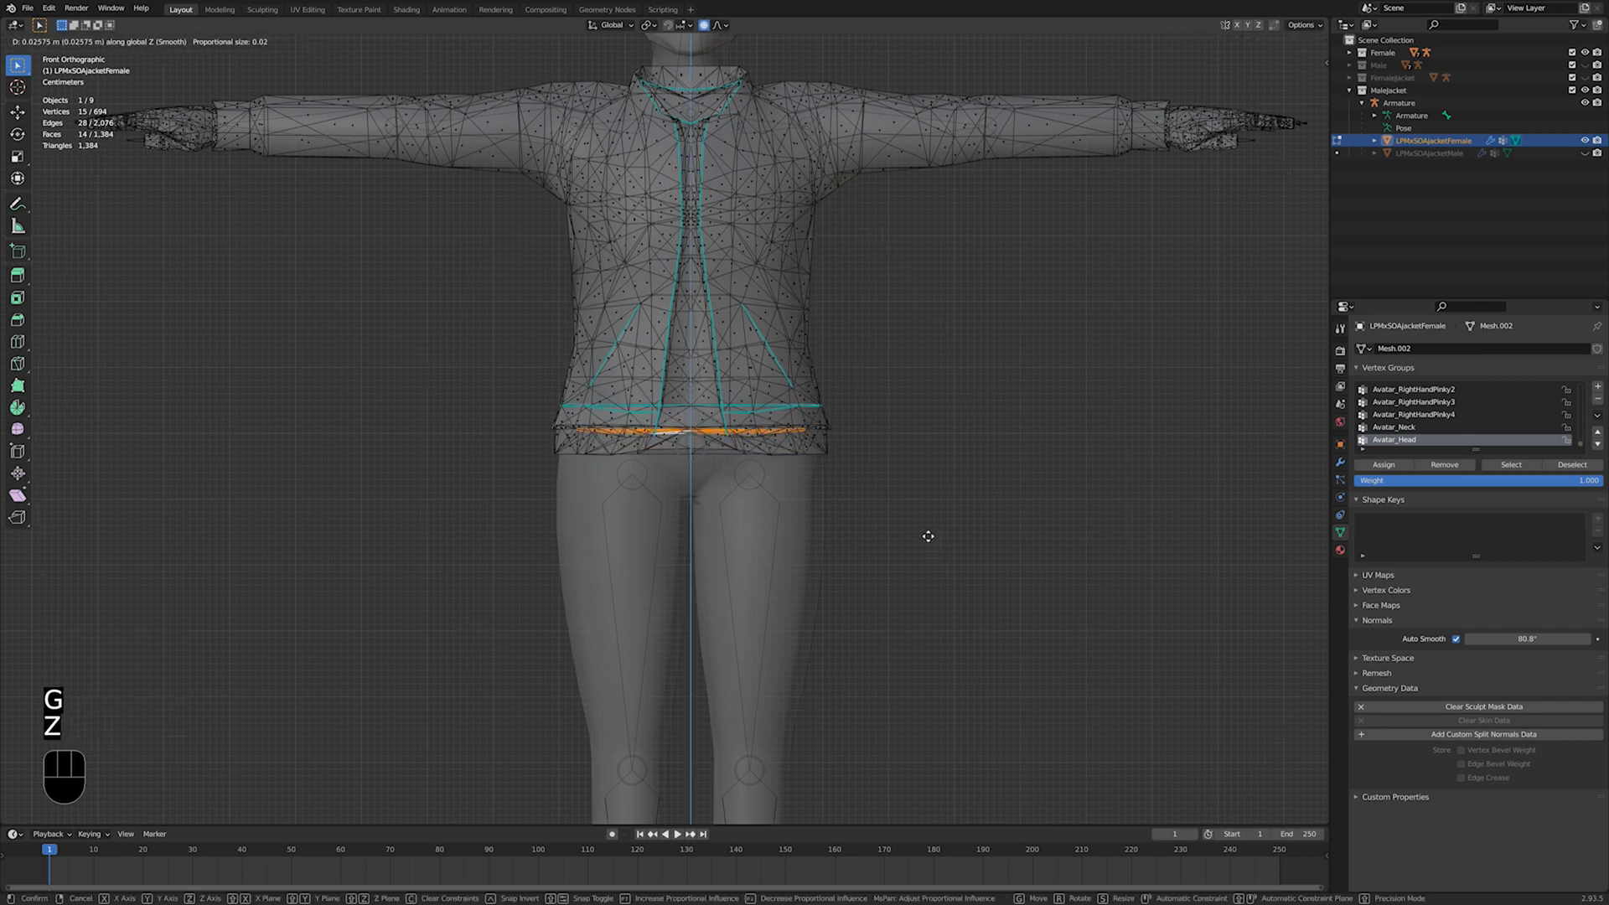
pyautogui.hotkey('alt', 'z')
pyautogui.scroll(5, 1005, 527)
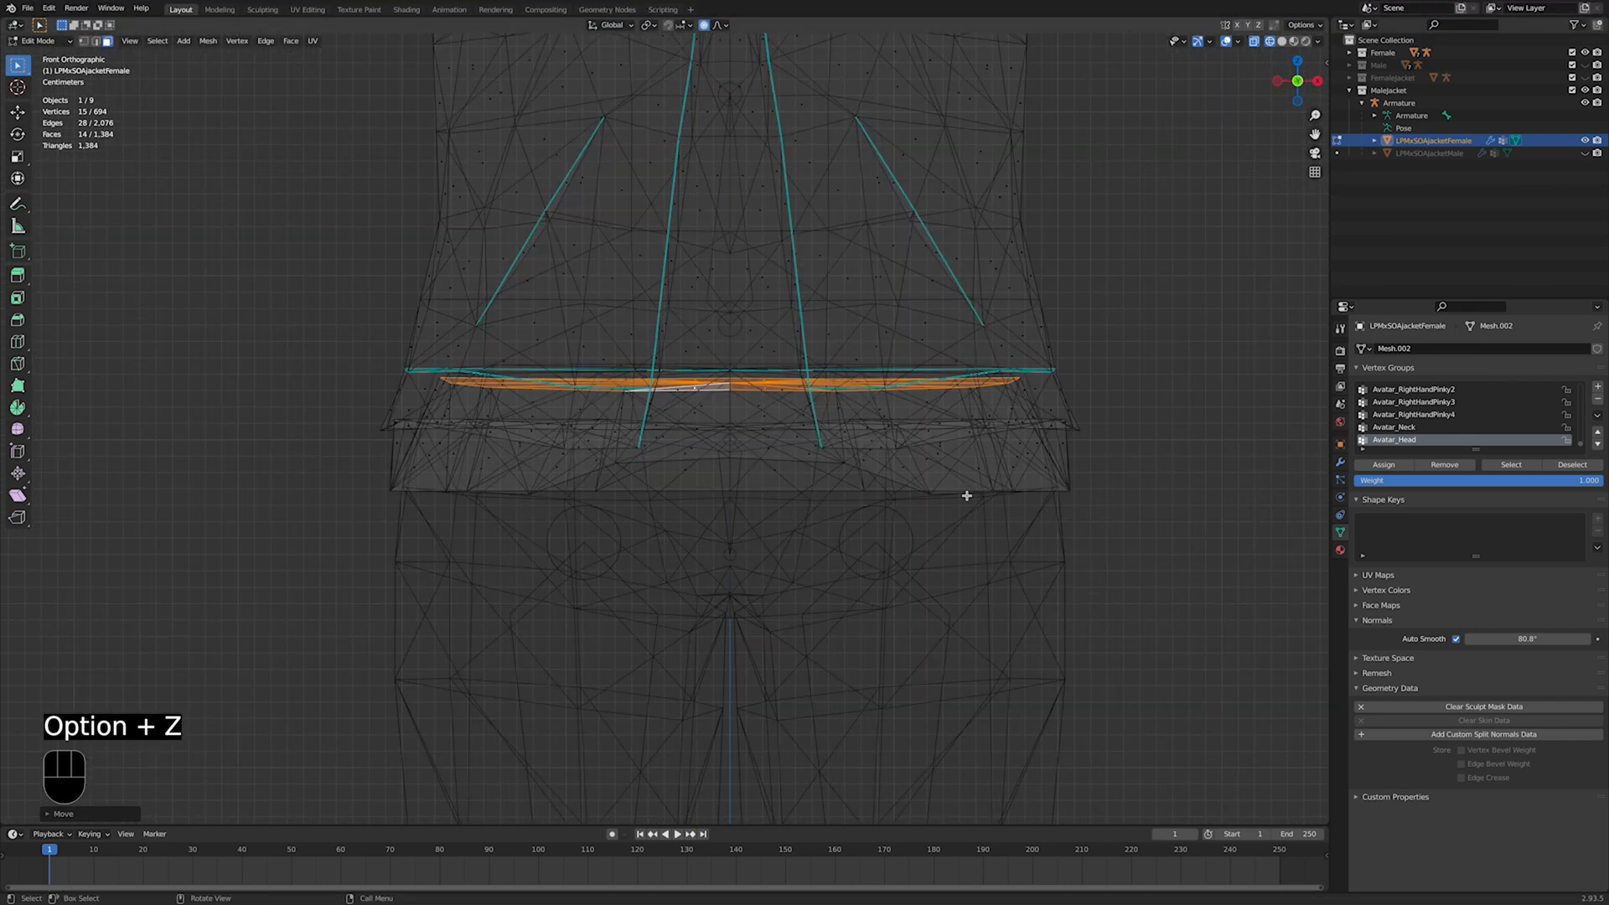
pyautogui.click(1109, 560)
# Step: Scale the raised inner hem ring to fit inside the female jacket
pyautogui.press('s')
pyautogui.scroll(-5, 1112, 558)
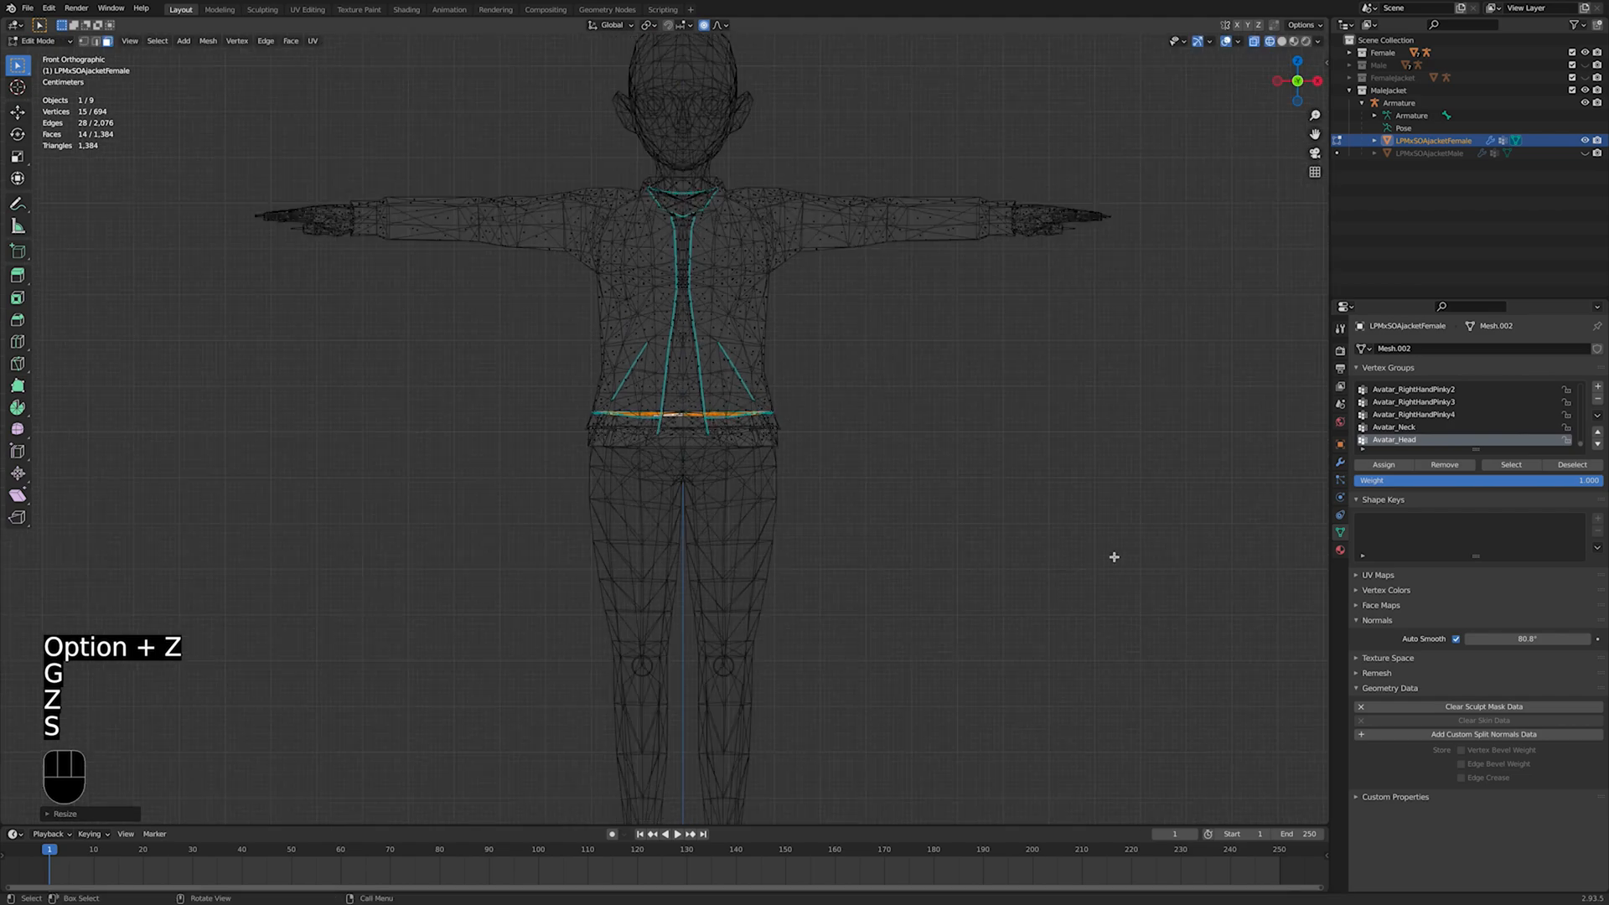
pyautogui.click(1114, 557)
# Step: Switch to vertex selection, turn on snapping and change the element that moves snap to
pyautogui.hotkey('alt', 'z')
pyautogui.moveTo(886, 521); pyautogui.dragTo(828, 537, button='middle')
pyautogui.press('1')
pyautogui.scroll(5, 838, 549)
pyautogui.click(668, 29)
pyautogui.moveTo(689, 26); pyautogui.dragTo(689, 75)
pyautogui.hotkey('alt', 'z')
# Step: Turn off proportional editing and reposition the first inner hem vertices at the jacket's front, close to the waistband seam
pyautogui.moveTo(894, 374); pyautogui.dragTo(698, 559, button='middle')
pyautogui.scroll(5, 718, 571)
pyautogui.click(625, 529)
pyautogui.press('g')
pyautogui.rightClick(618, 510)
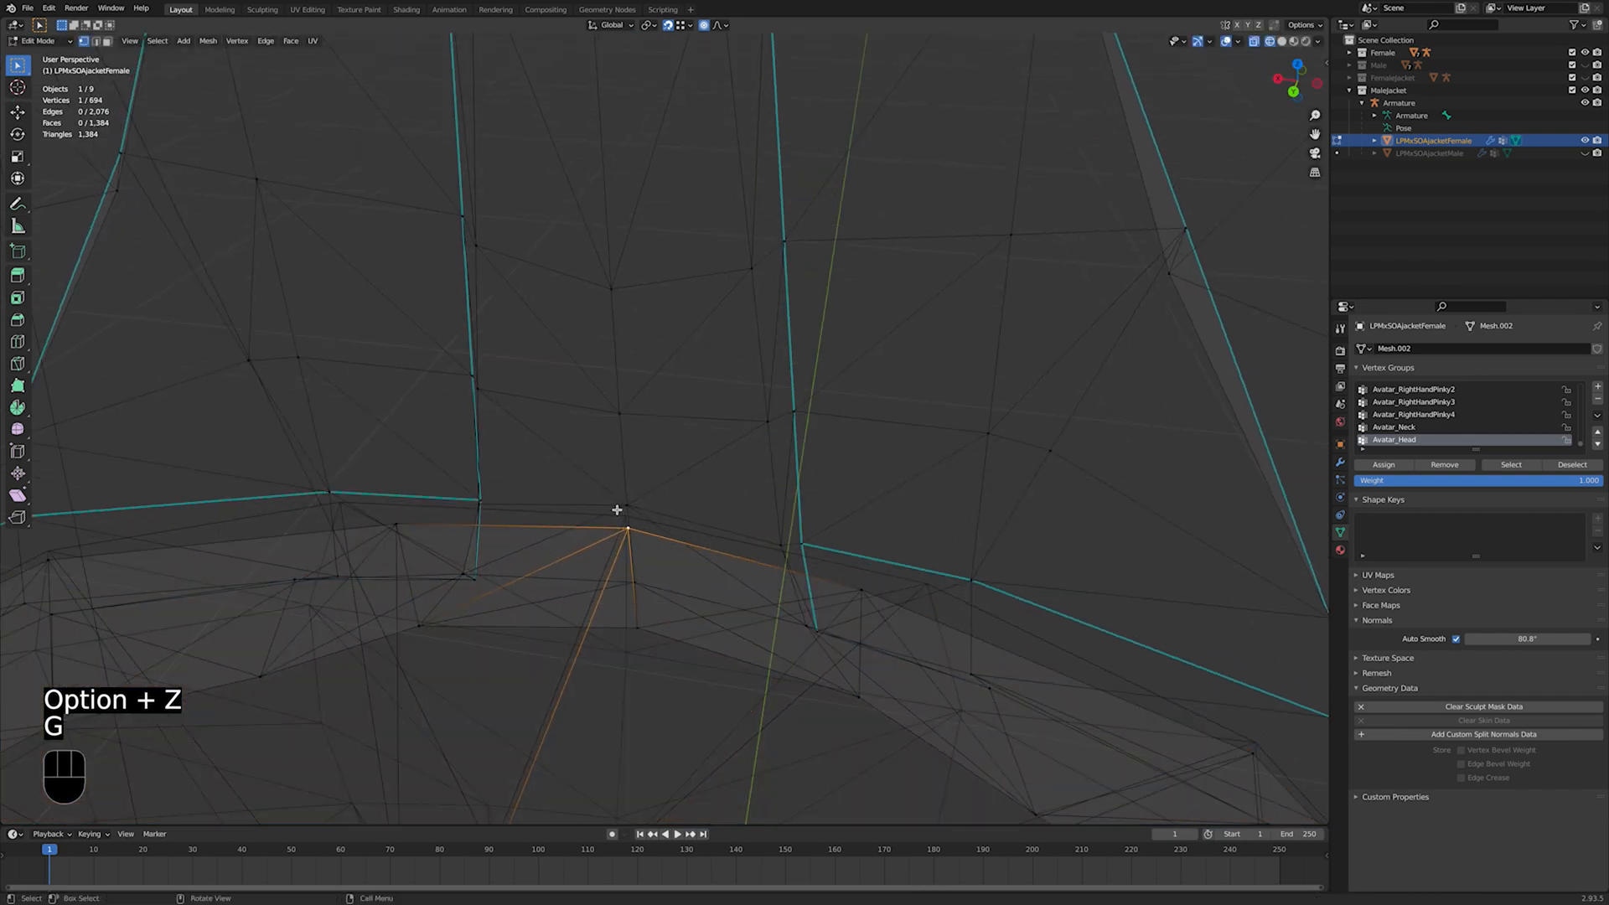
pyautogui.press('o')
pyautogui.press('g')
pyautogui.click(619, 519)
pyautogui.moveTo(621, 518); pyautogui.dragTo(895, 531, button='middle')
pyautogui.click(814, 510)
pyautogui.press('g')
pyautogui.click(849, 493)
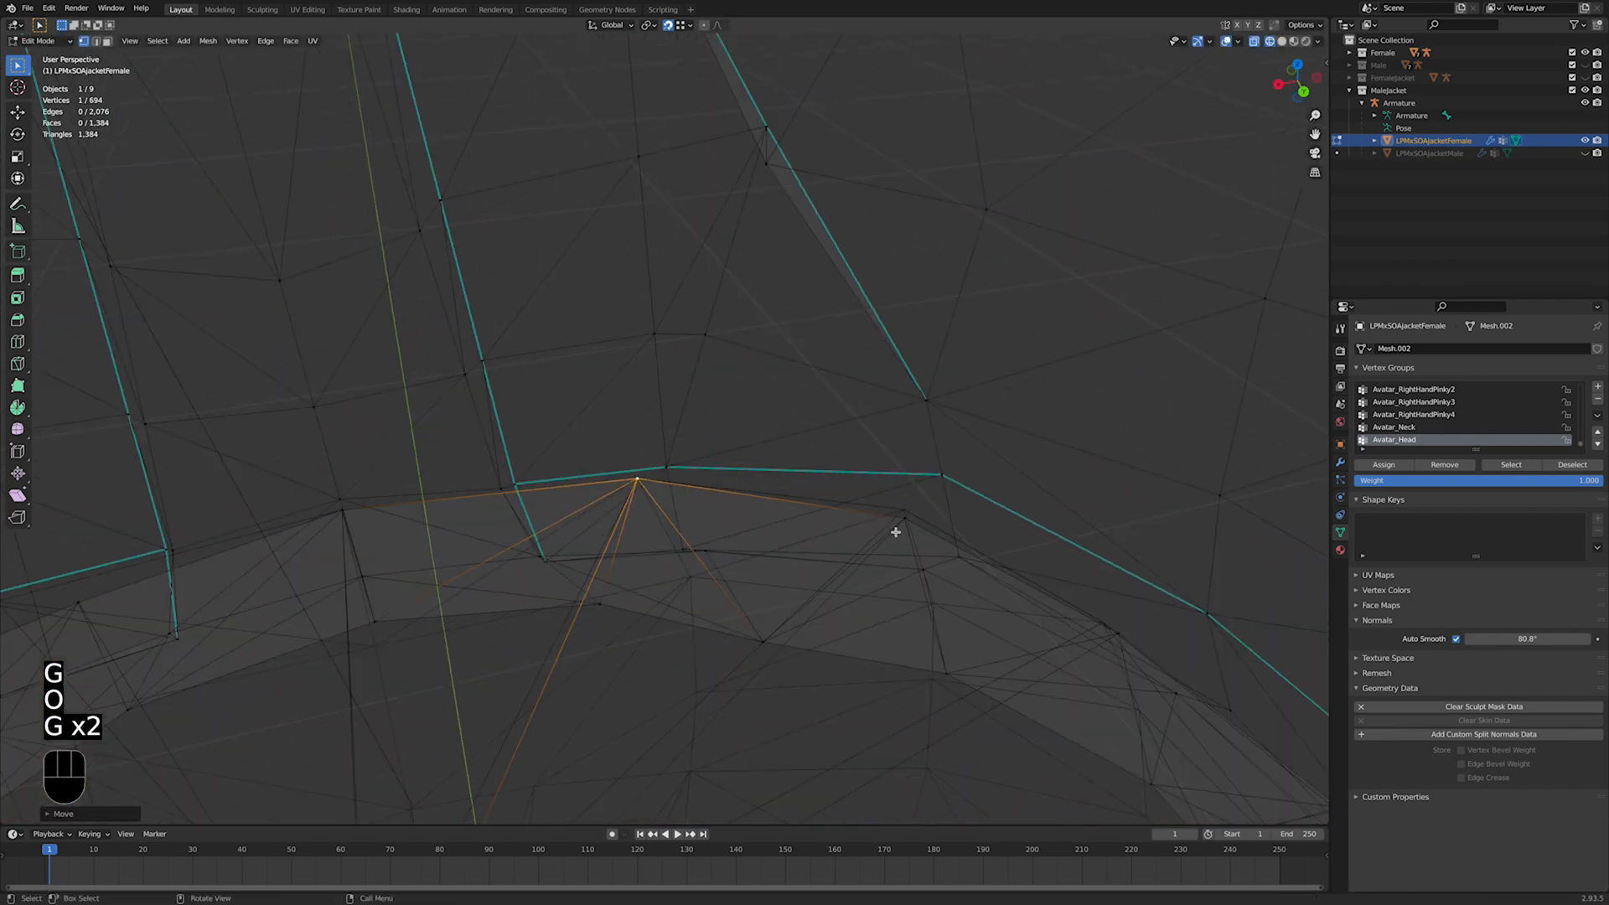
# Step: Continue around the inner hem ring, moving the vertices from the front toward the jacket's side closer to the waistband seam
pyautogui.click(918, 513)
pyautogui.press('g')
pyautogui.click(961, 506)
pyautogui.press('g')
pyautogui.keyDown('shift'); pyautogui.moveTo(1016, 571); pyautogui.dragTo(879, 477, button='middle'); pyautogui.keyUp('shift')
pyautogui.click(934, 503)
pyautogui.click(949, 459)
pyautogui.press('g')
pyautogui.click(937, 451)
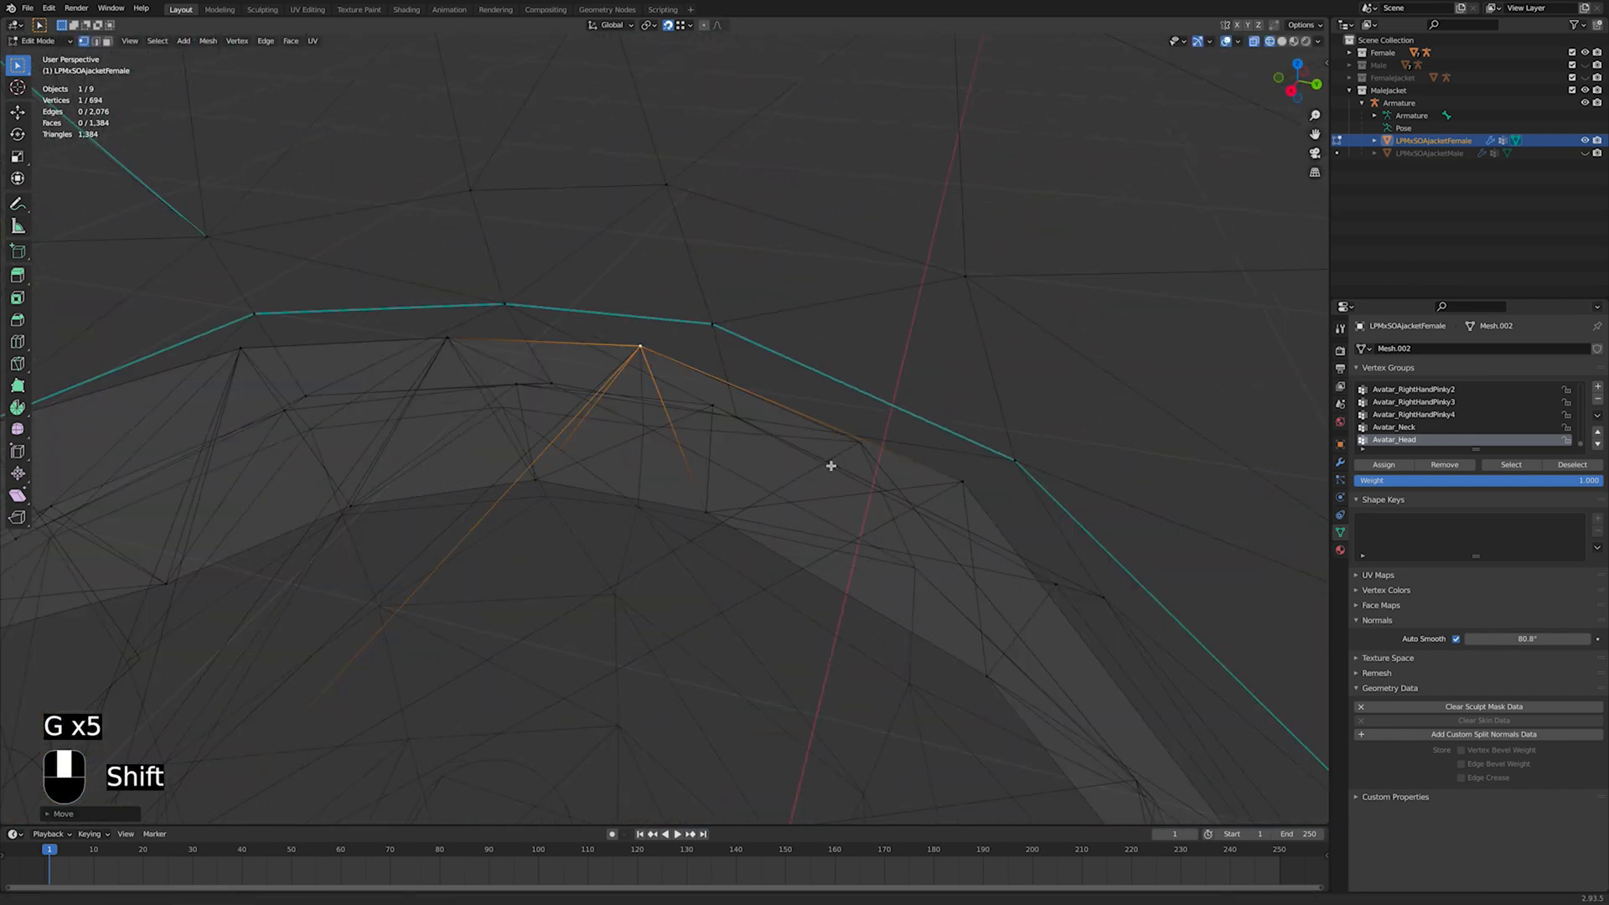
# Step: Move the inner hem vertices between the jacket's side and centre back closer to the waistband seam
pyautogui.click(819, 417)
pyautogui.moveTo(820, 417); pyautogui.dragTo(792, 519, button='middle')
pyautogui.click(828, 476)
pyautogui.press('g')
pyautogui.click(844, 482)
pyautogui.click(870, 455)
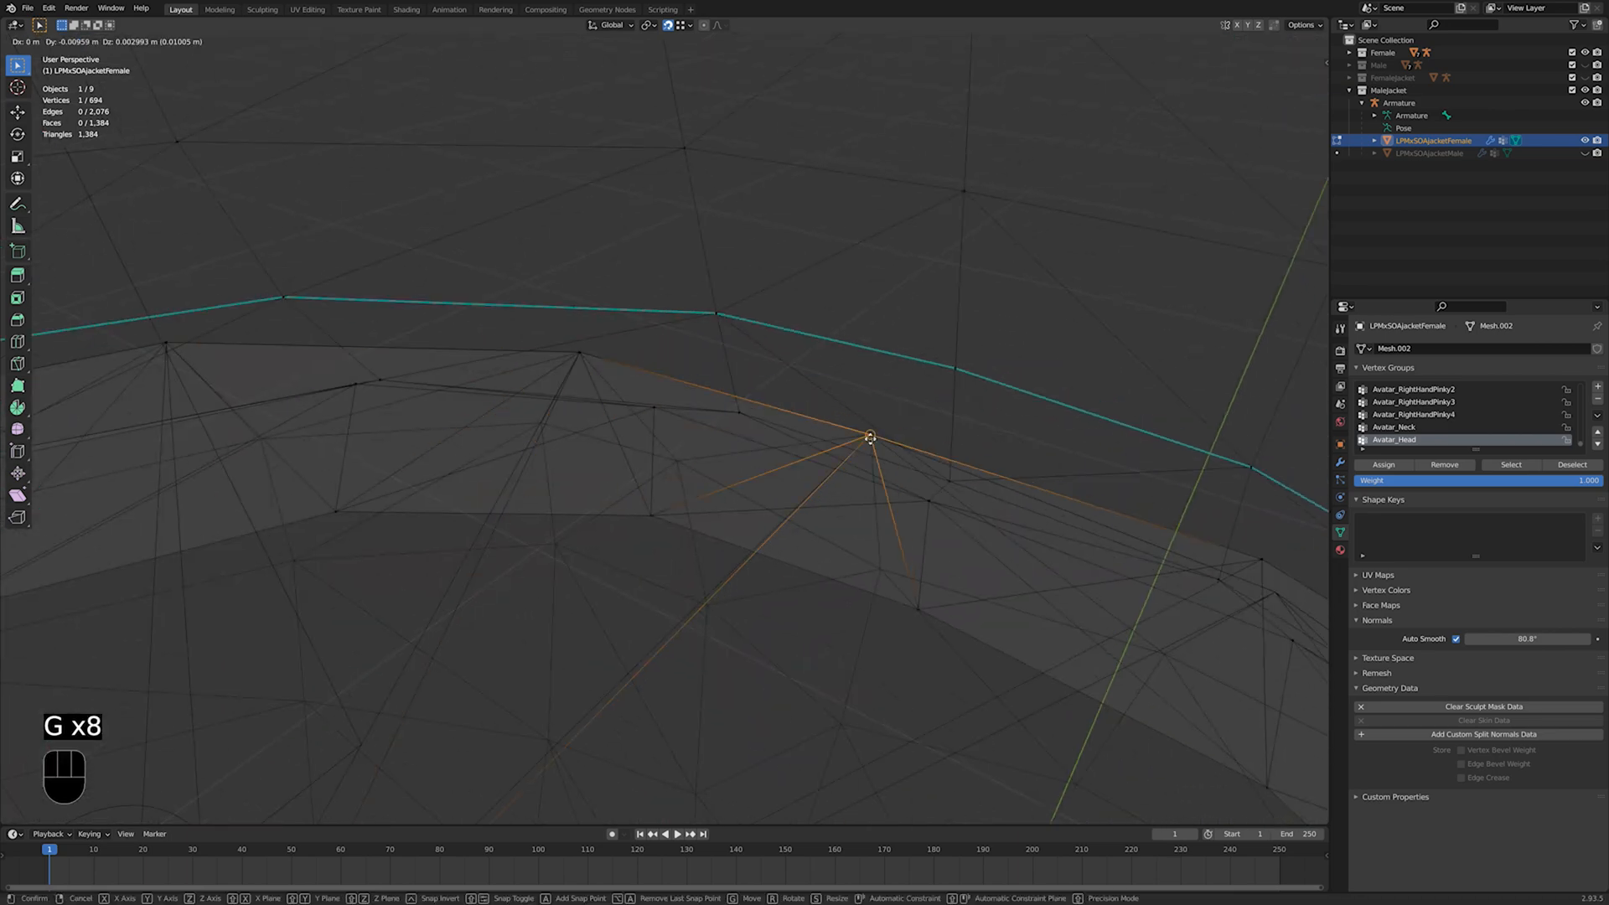
# Step: Move the inner hem vertices at the jacket's centre back closer to the waistband seam
pyautogui.click(743, 407)
pyautogui.press('g')
pyautogui.click(751, 416)
pyautogui.keyDown('shift'); pyautogui.moveTo(751, 417); pyautogui.dragTo(537, 373, button='middle'); pyautogui.keyUp('shift')
pyautogui.click(964, 502)
pyautogui.press('g')
pyautogui.click(955, 508)
pyautogui.moveTo(956, 508); pyautogui.dragTo(838, 491, button='middle')
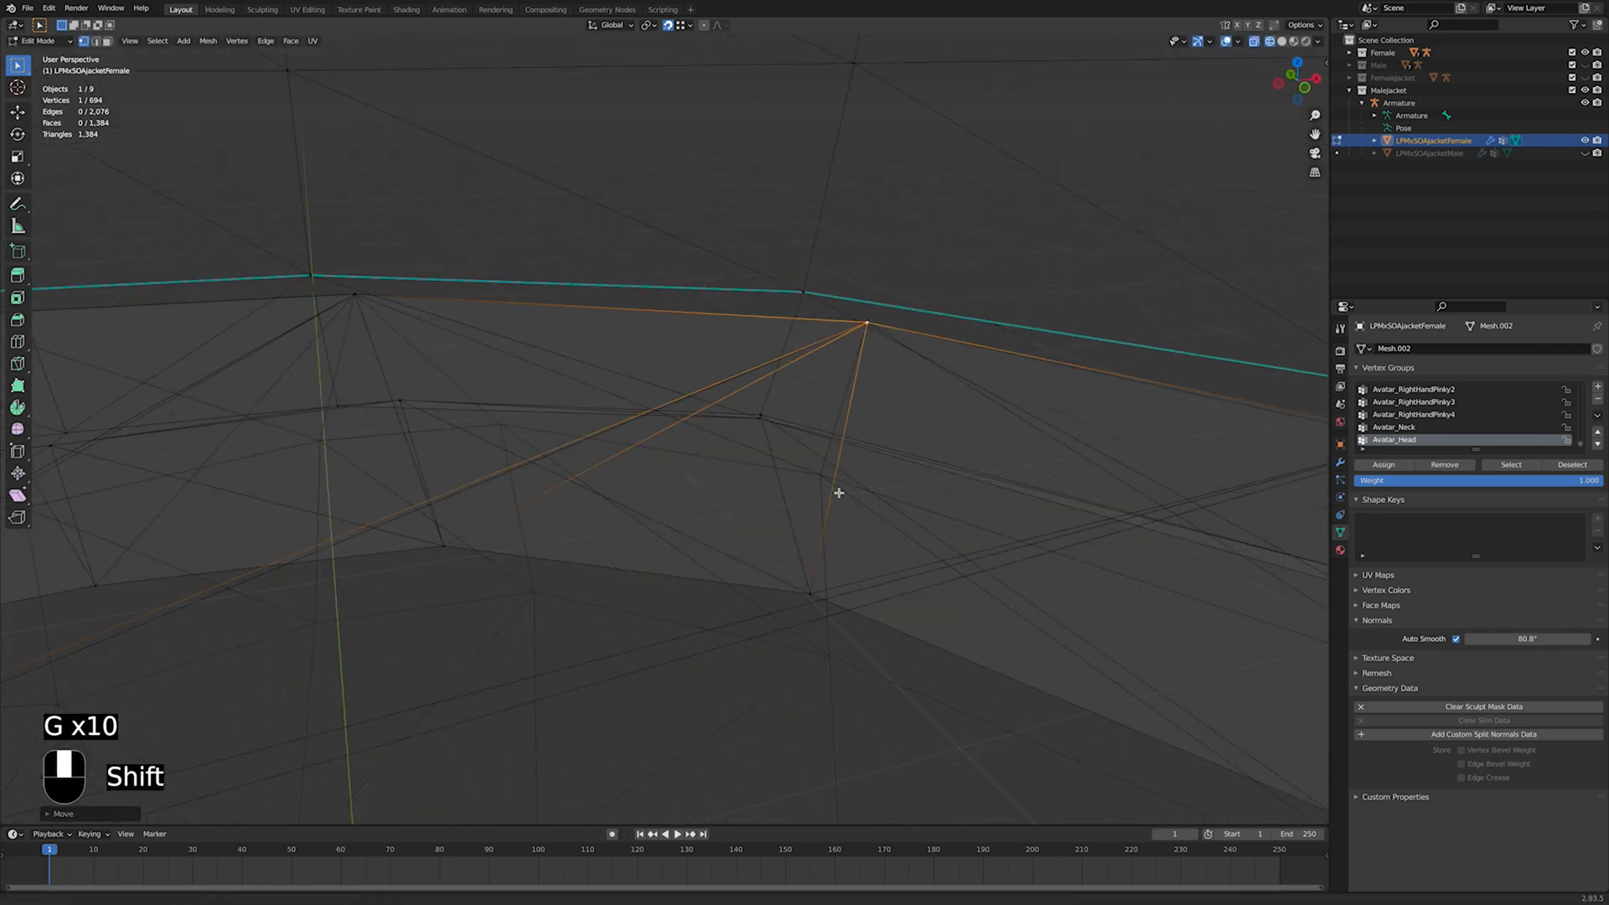
# Step: Reposition the inner hem vertices between the centre back and the jacket's opposite side close to the waistband seam
pyautogui.click(947, 423)
pyautogui.keyDown('shift'); pyautogui.moveTo(947, 422); pyautogui.dragTo(833, 470, button='middle'); pyautogui.keyUp('shift')
pyautogui.click(905, 417)
pyautogui.press('g')
pyautogui.click(901, 423)
pyautogui.click(861, 431)
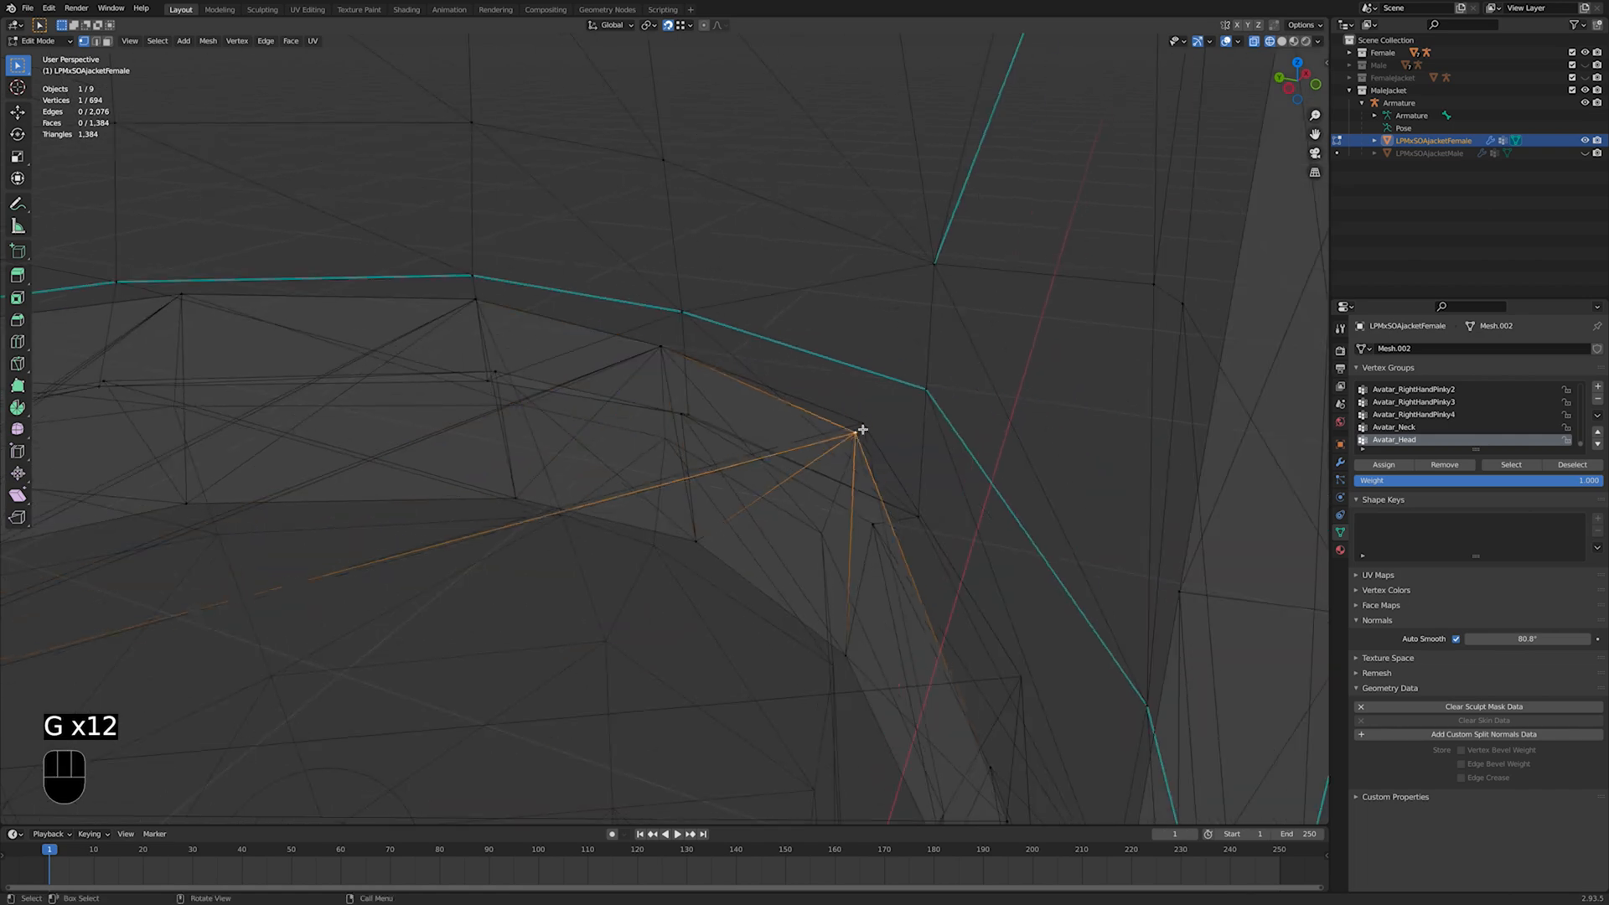
pyautogui.press('g')
pyautogui.click(858, 427)
# Step: Continue around the jacket's opposite side, moving the inner hem vertices up to the waistband seam
pyautogui.keyDown('shift'); pyautogui.moveTo(880, 525); pyautogui.dragTo(801, 541, button='middle'); pyautogui.keyUp('shift')
pyautogui.click(819, 506)
pyautogui.press('g')
pyautogui.click(791, 434)
pyautogui.keyDown('shift'); pyautogui.moveTo(859, 624); pyautogui.dragTo(588, 619, button='middle'); pyautogui.keyUp('shift')
pyautogui.click(821, 584)
pyautogui.press('g')
pyautogui.click(754, 467)
pyautogui.moveTo(755, 467); pyautogui.dragTo(855, 539, button='middle')
# Step: Move the male upper-body mesh about -0.19 m along Y, beside the female avatar, and compare their hands and arms
pyautogui.click(532, 592)
pyautogui.press('g')
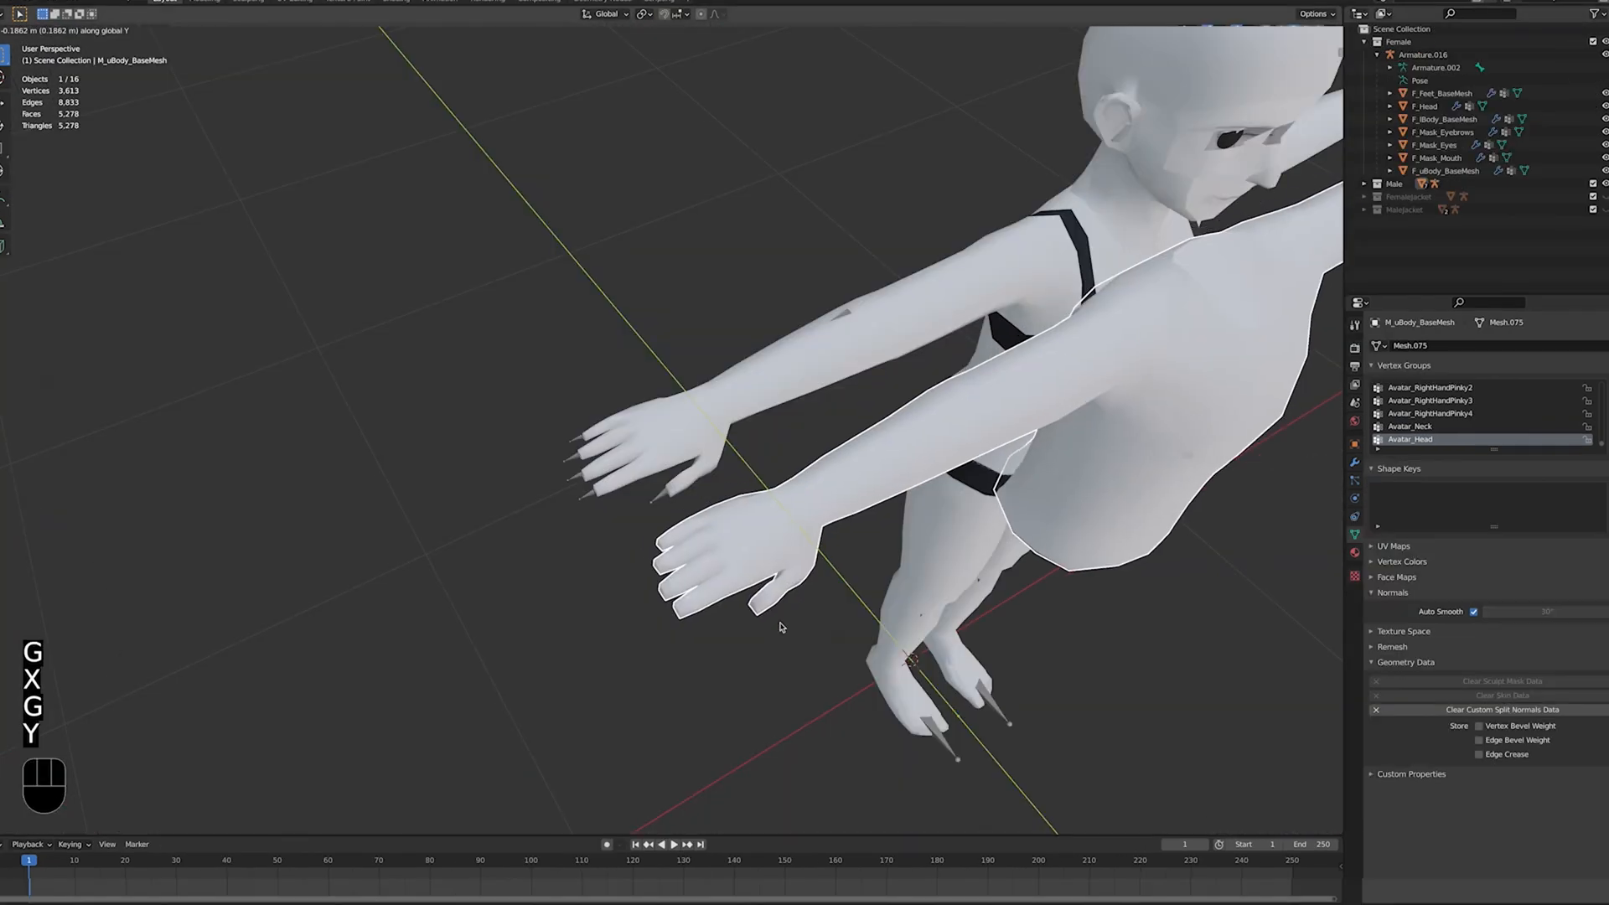
pyautogui.click(779, 627)
pyautogui.click(539, 634)
pyautogui.moveTo(539, 635); pyautogui.dragTo(636, 564, button='middle')
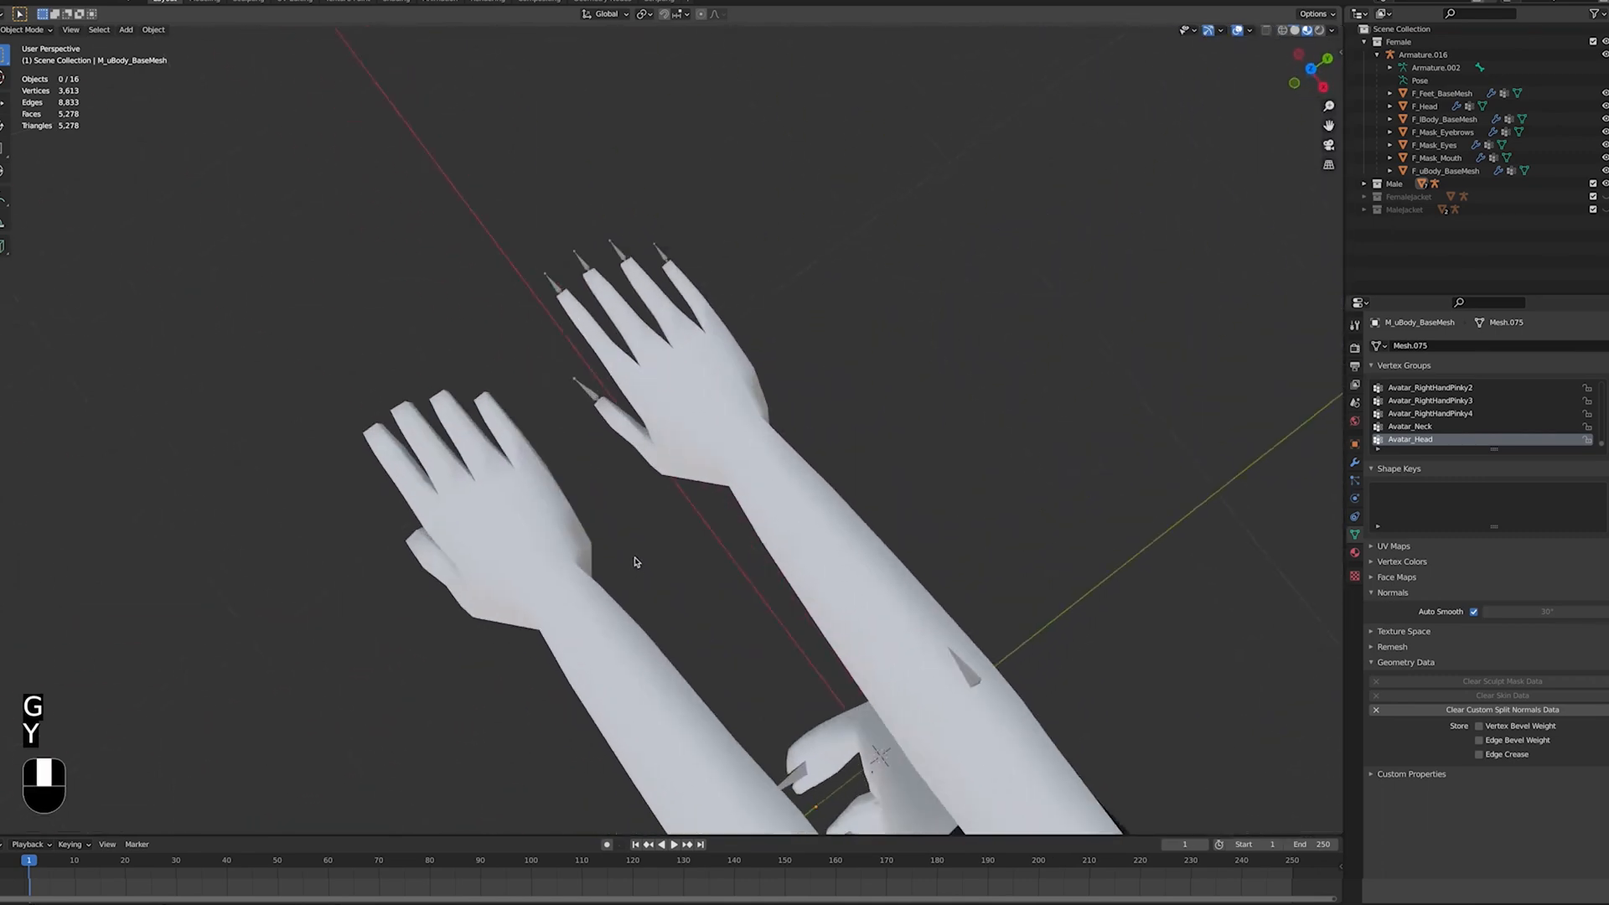
pyautogui.press('KP_1')
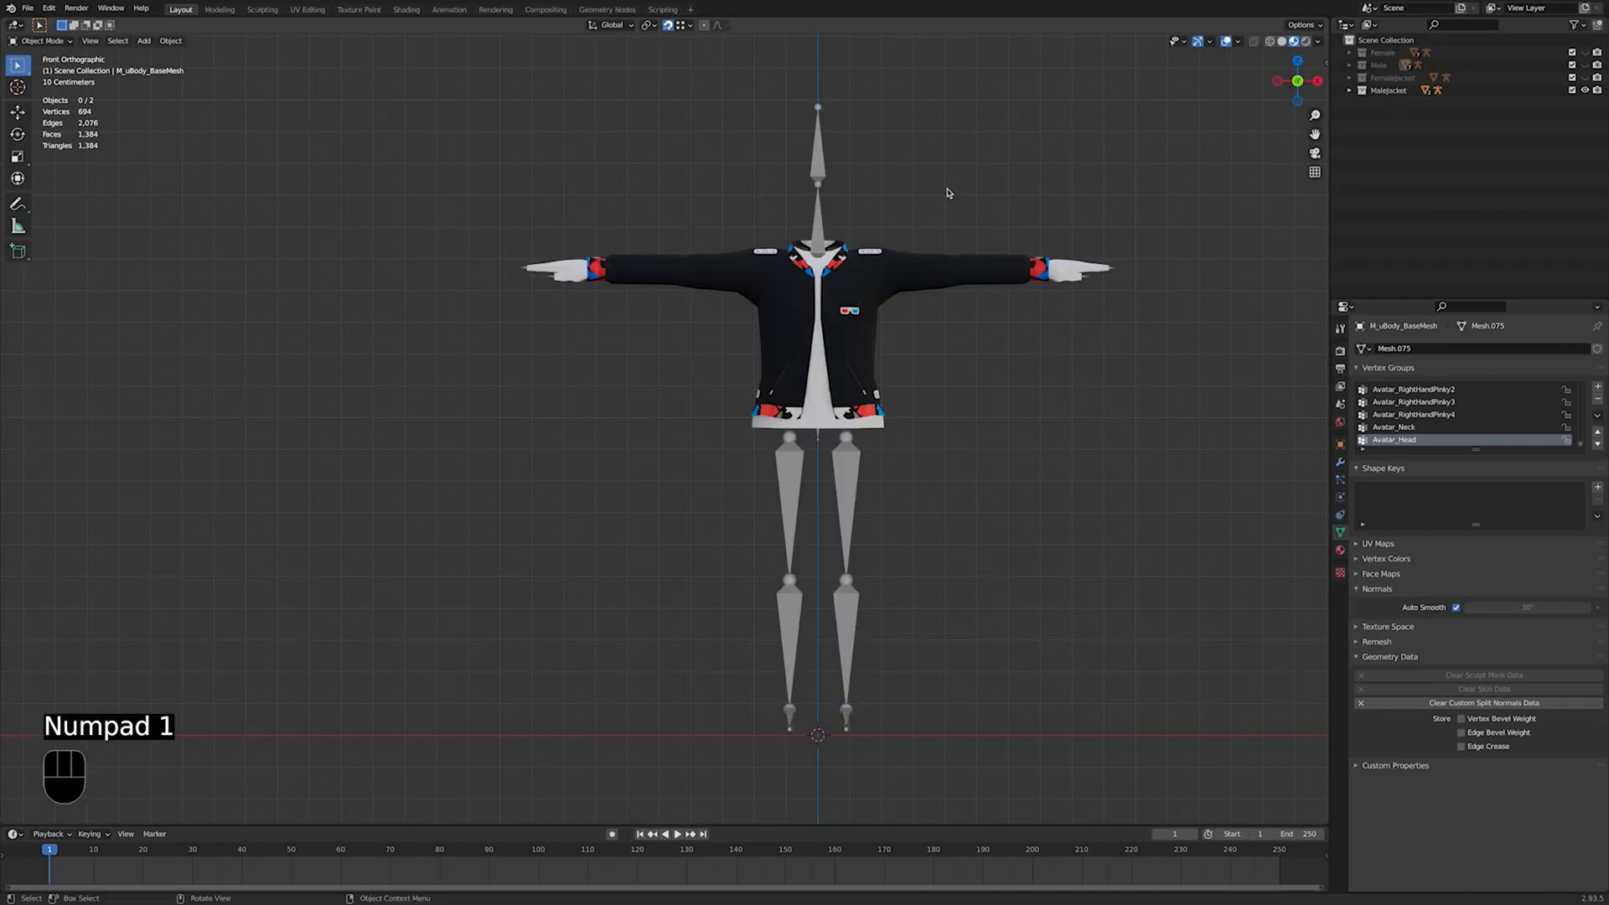
pyautogui.click(821, 228)
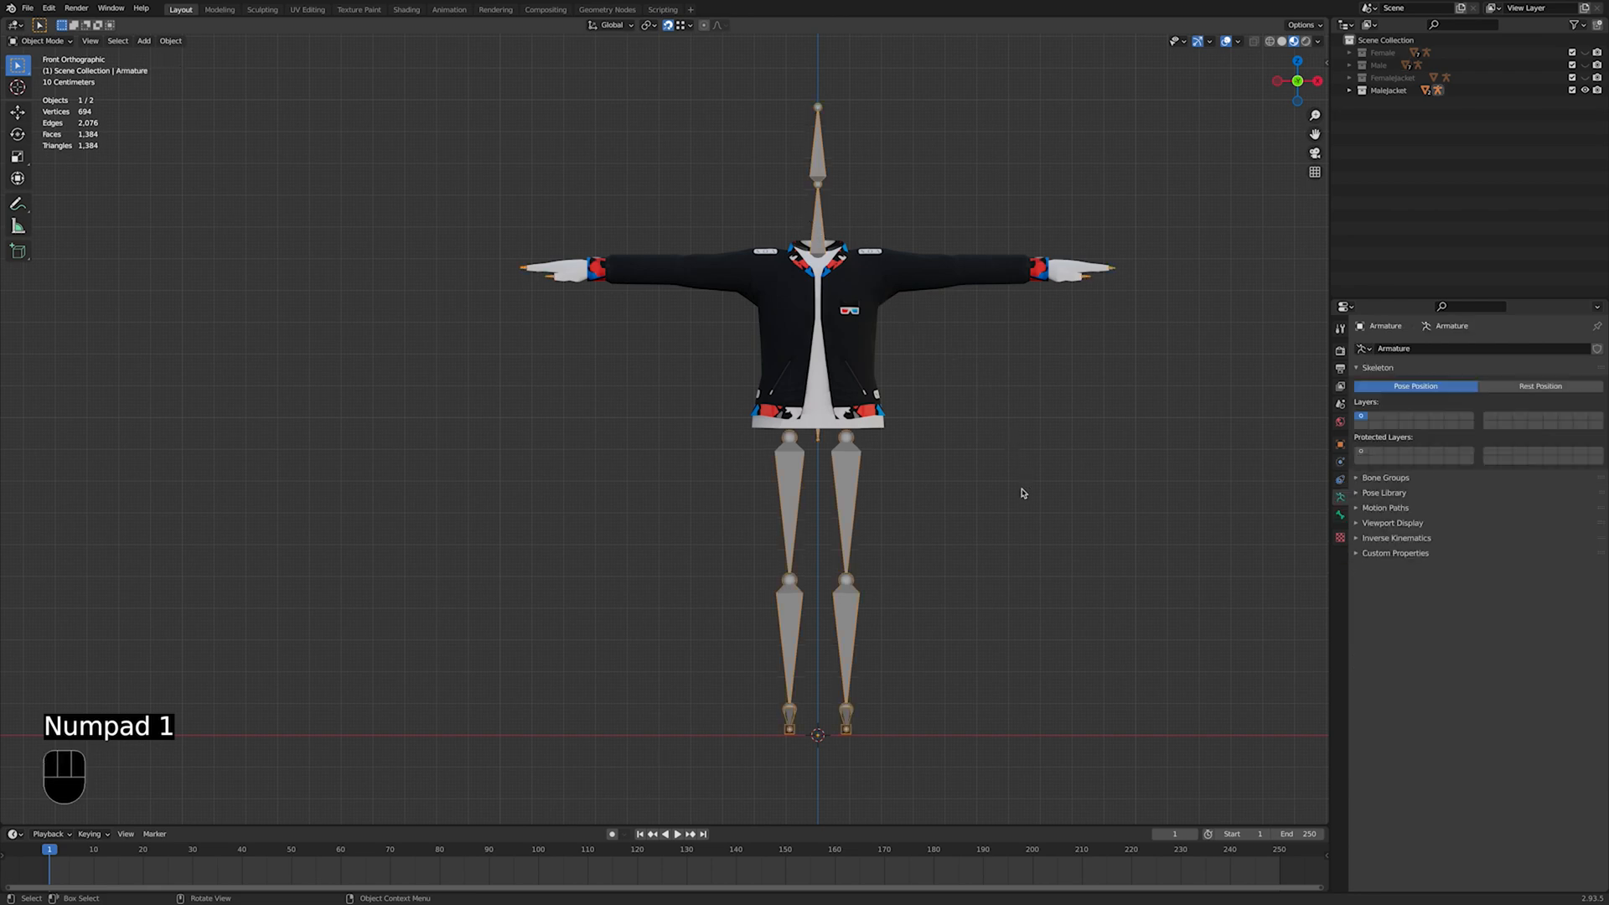
pyautogui.press('g')
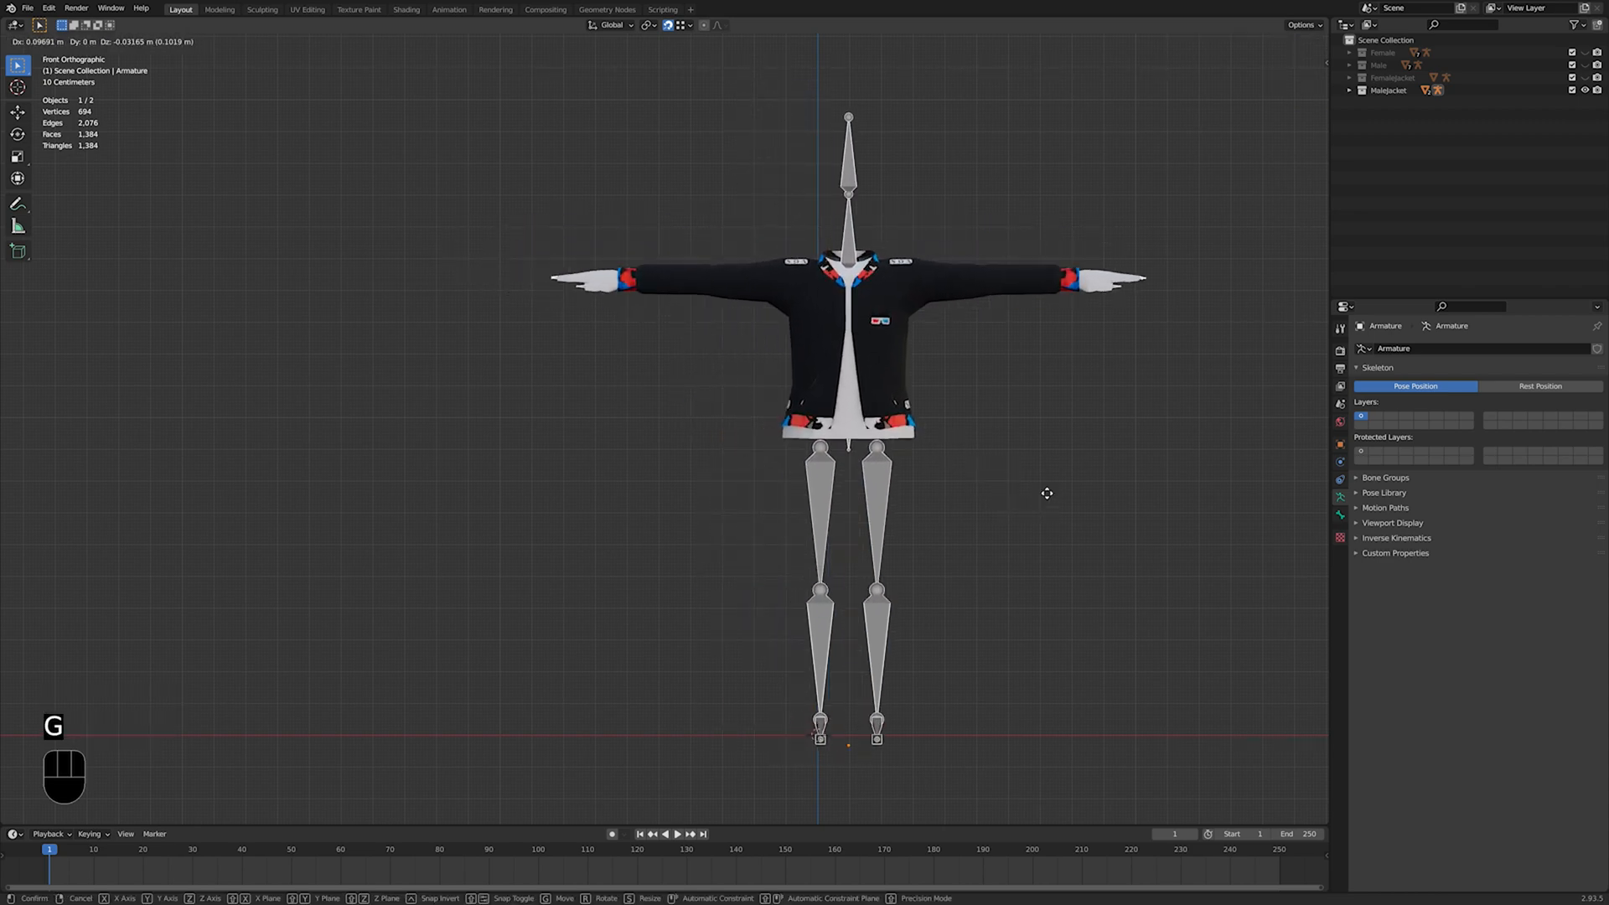
pyautogui.rightClick(955, 515)
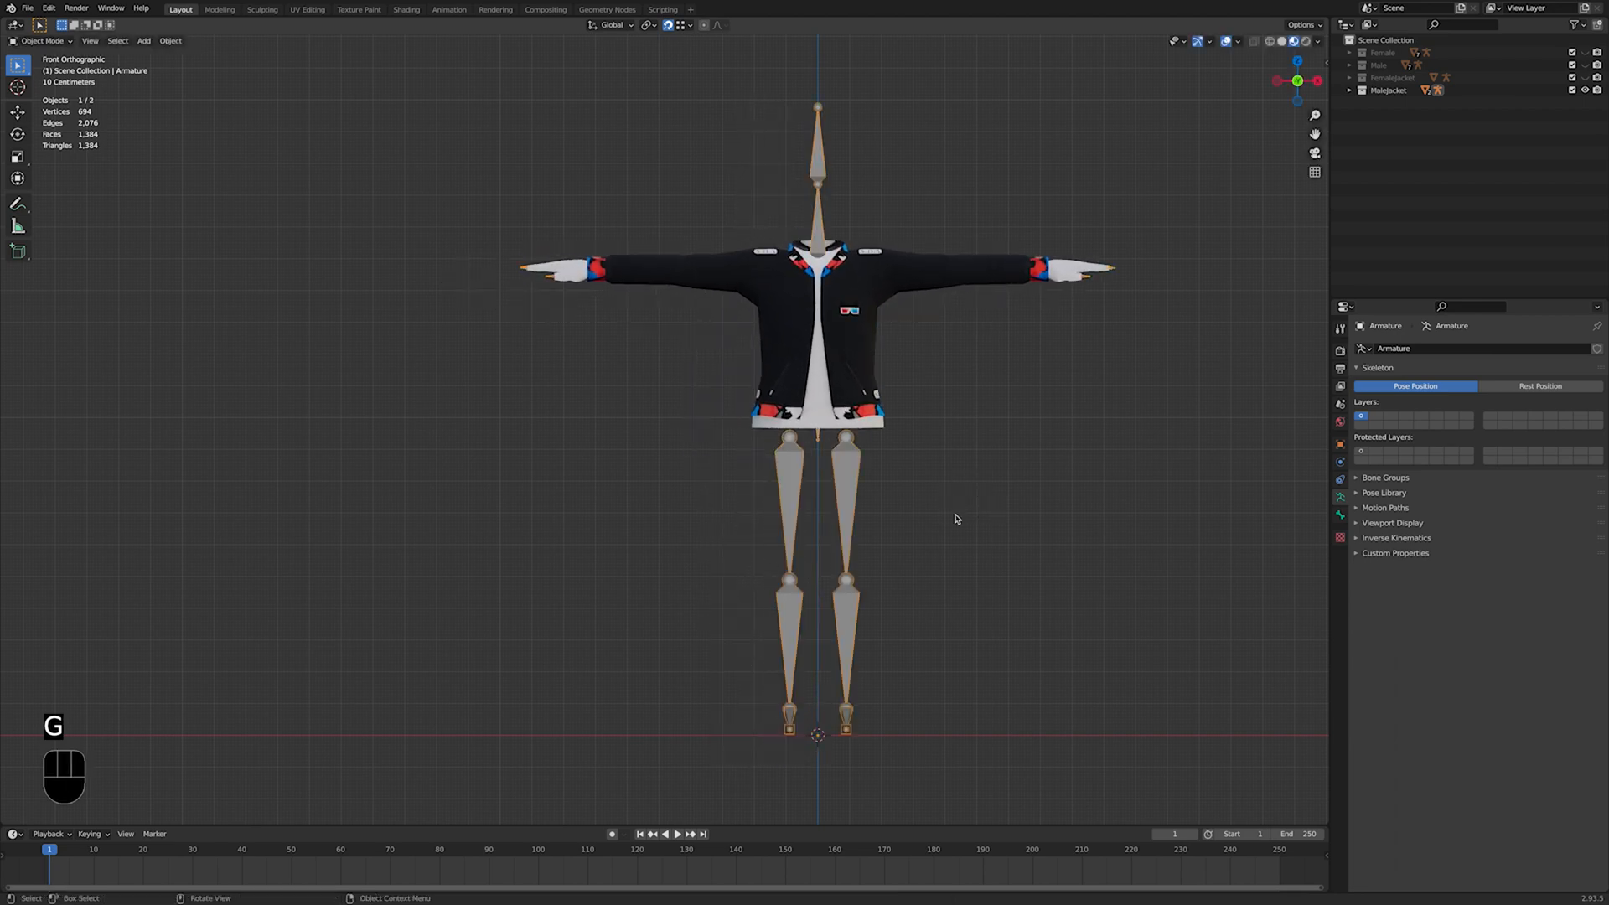
pyautogui.keyDown('shift'); pyautogui.moveTo(963, 439); pyautogui.dragTo(934, 467, button='middle'); pyautogui.keyUp('shift')
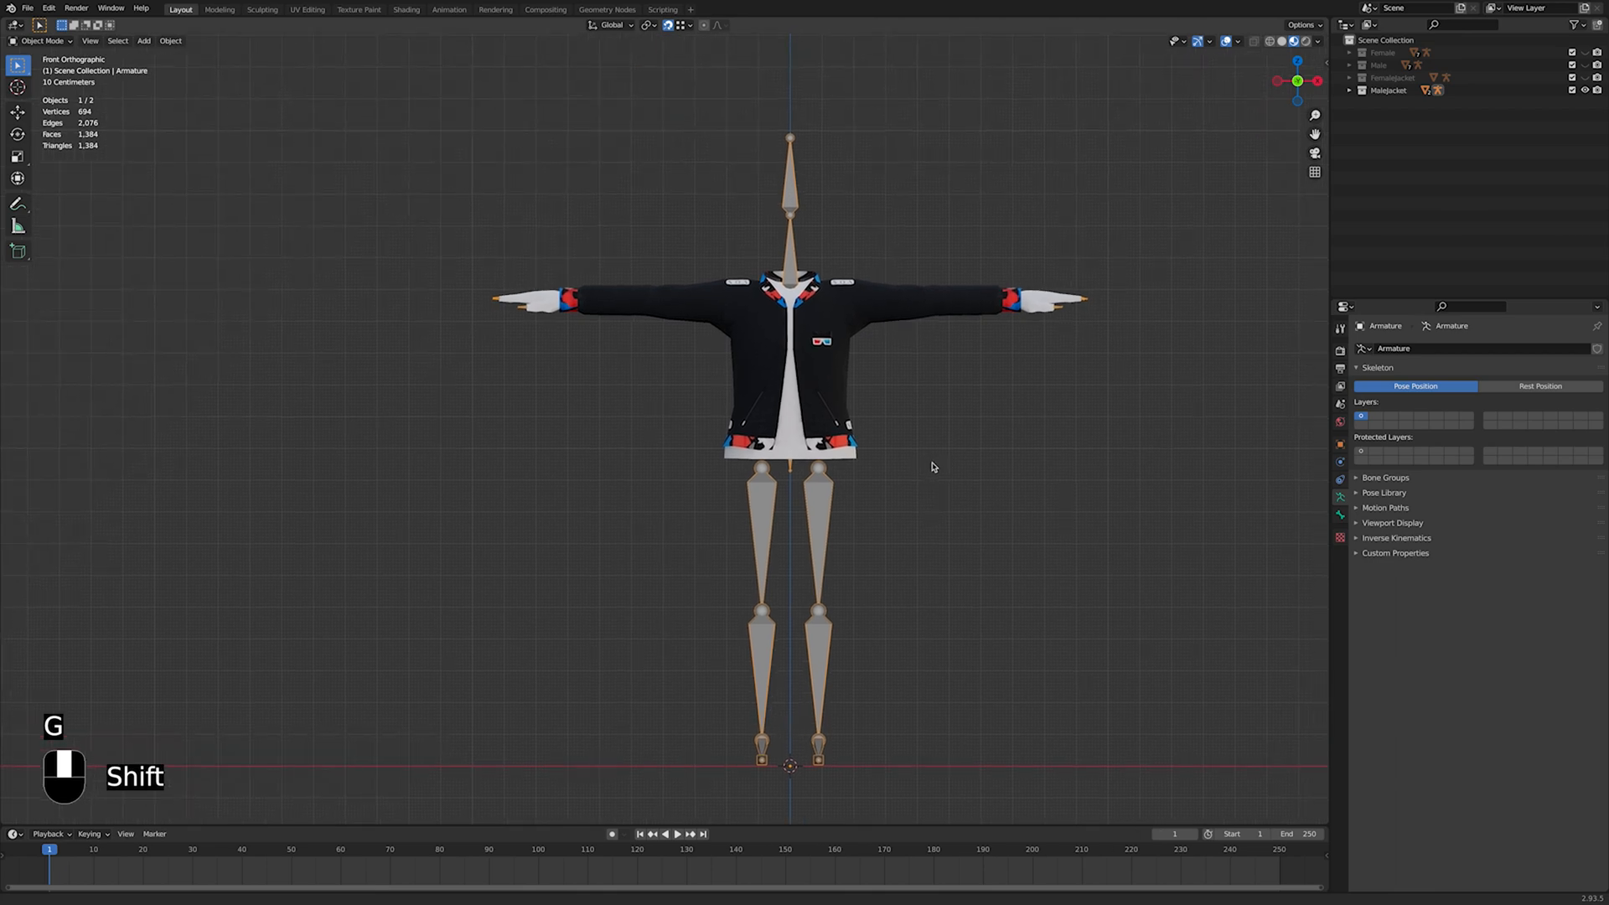
# Step: Select the male jacket mesh together with its armature and start a glTF 2.0 export
pyautogui.click(847, 426)
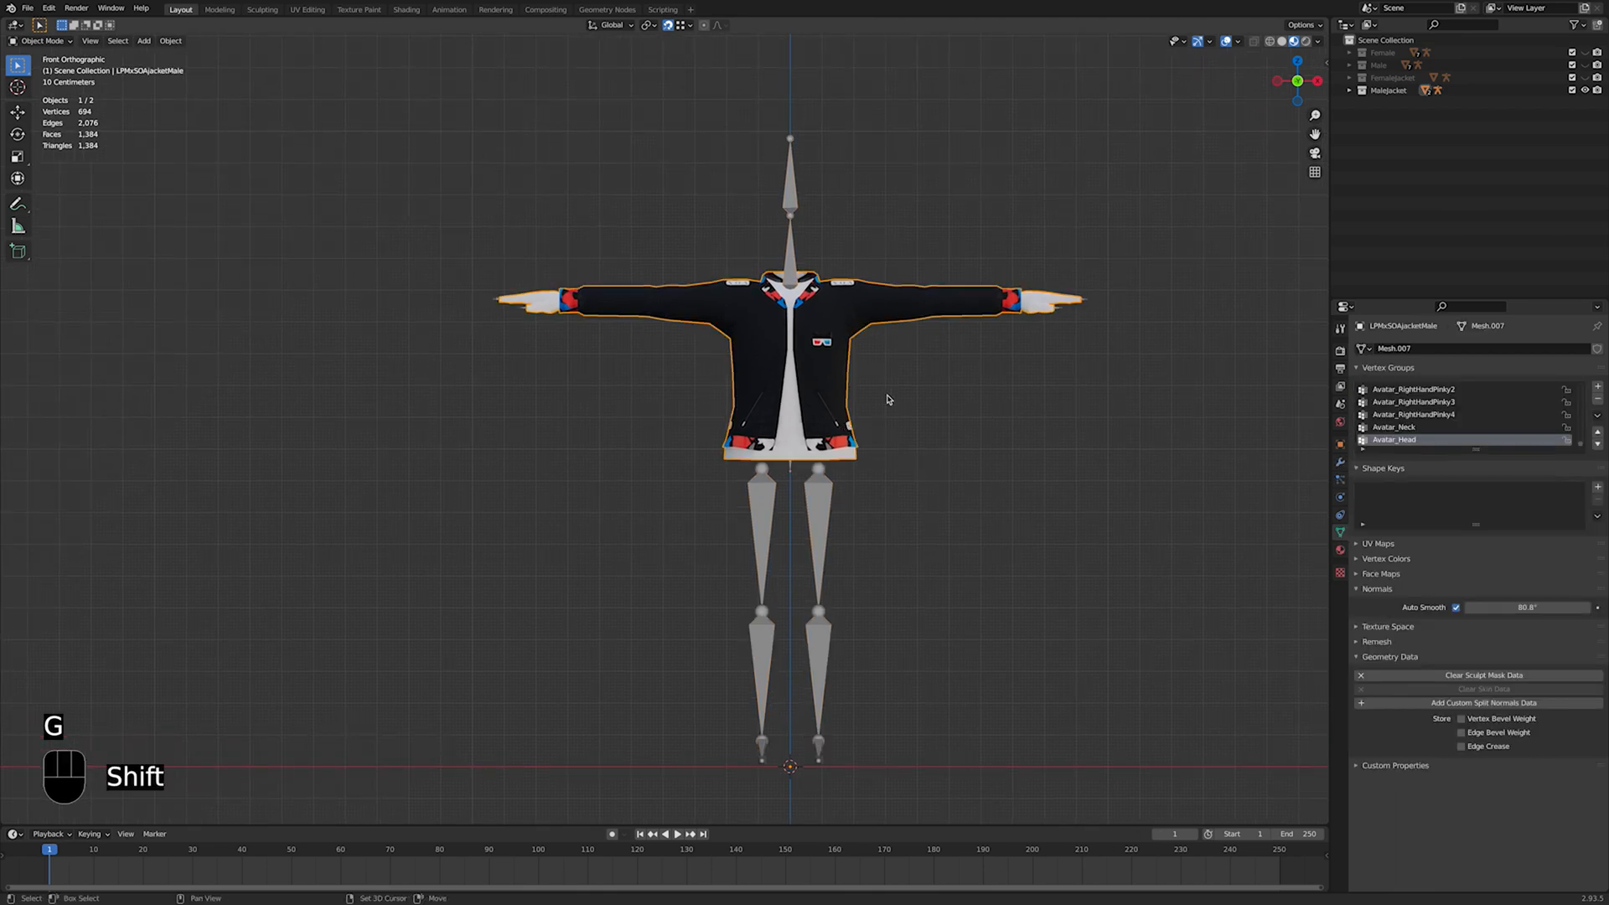
pyautogui.keyDown('shift'); pyautogui.click(791, 212); pyautogui.keyUp('shift')
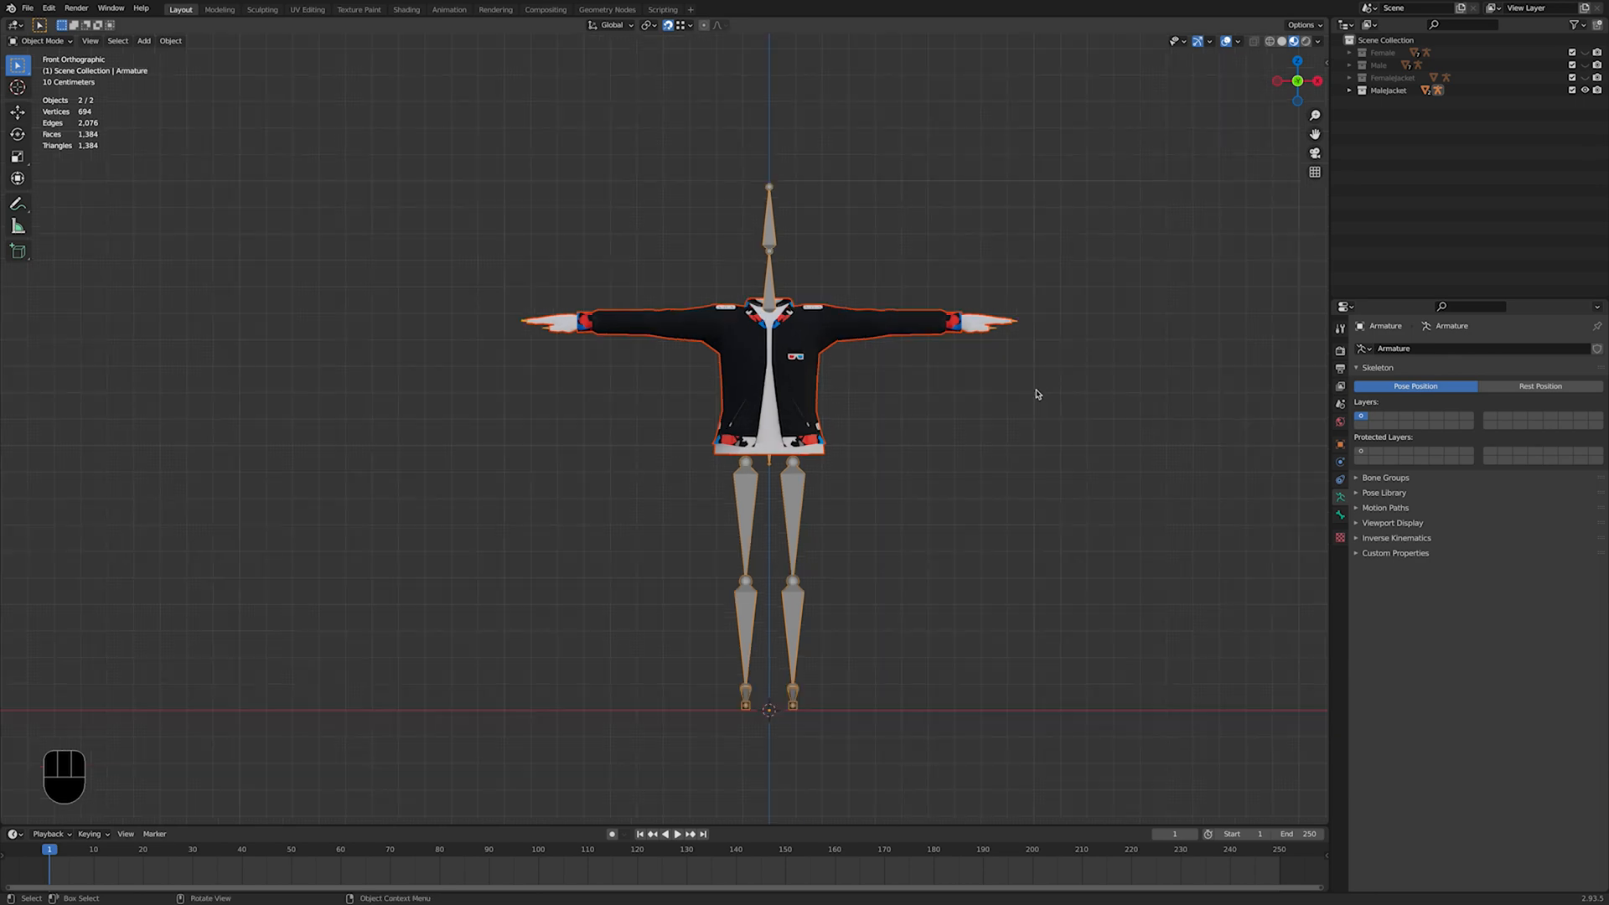
pyautogui.moveTo(1039, 391); pyautogui.dragTo(1003, 438, button='middle')
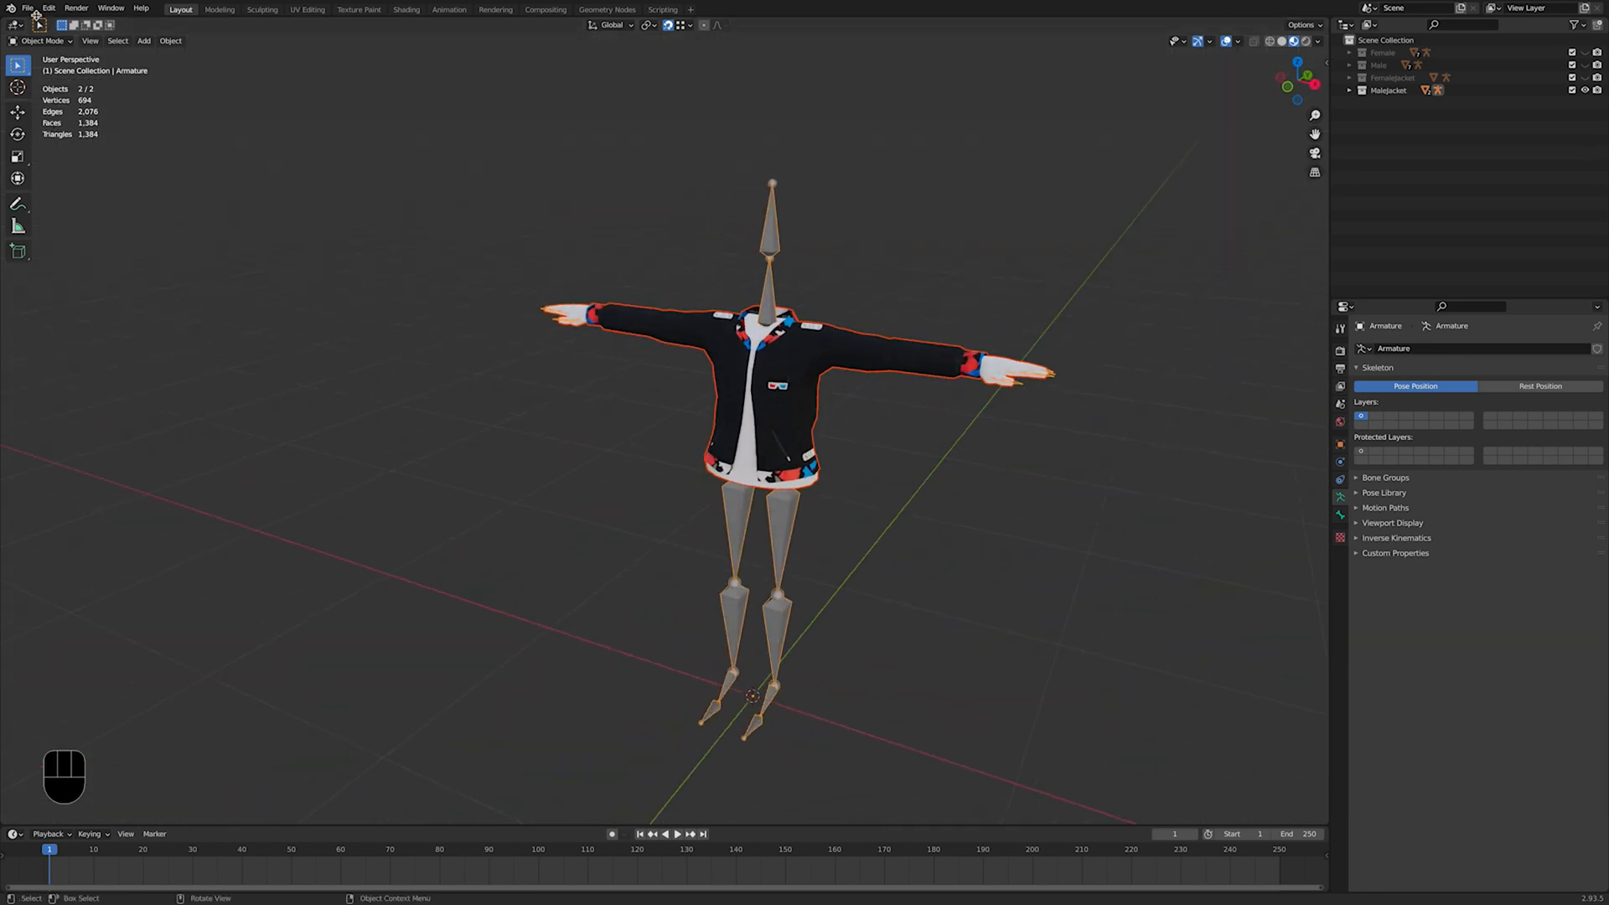
pyautogui.click(28, 7)
pyautogui.moveTo(50, 191)
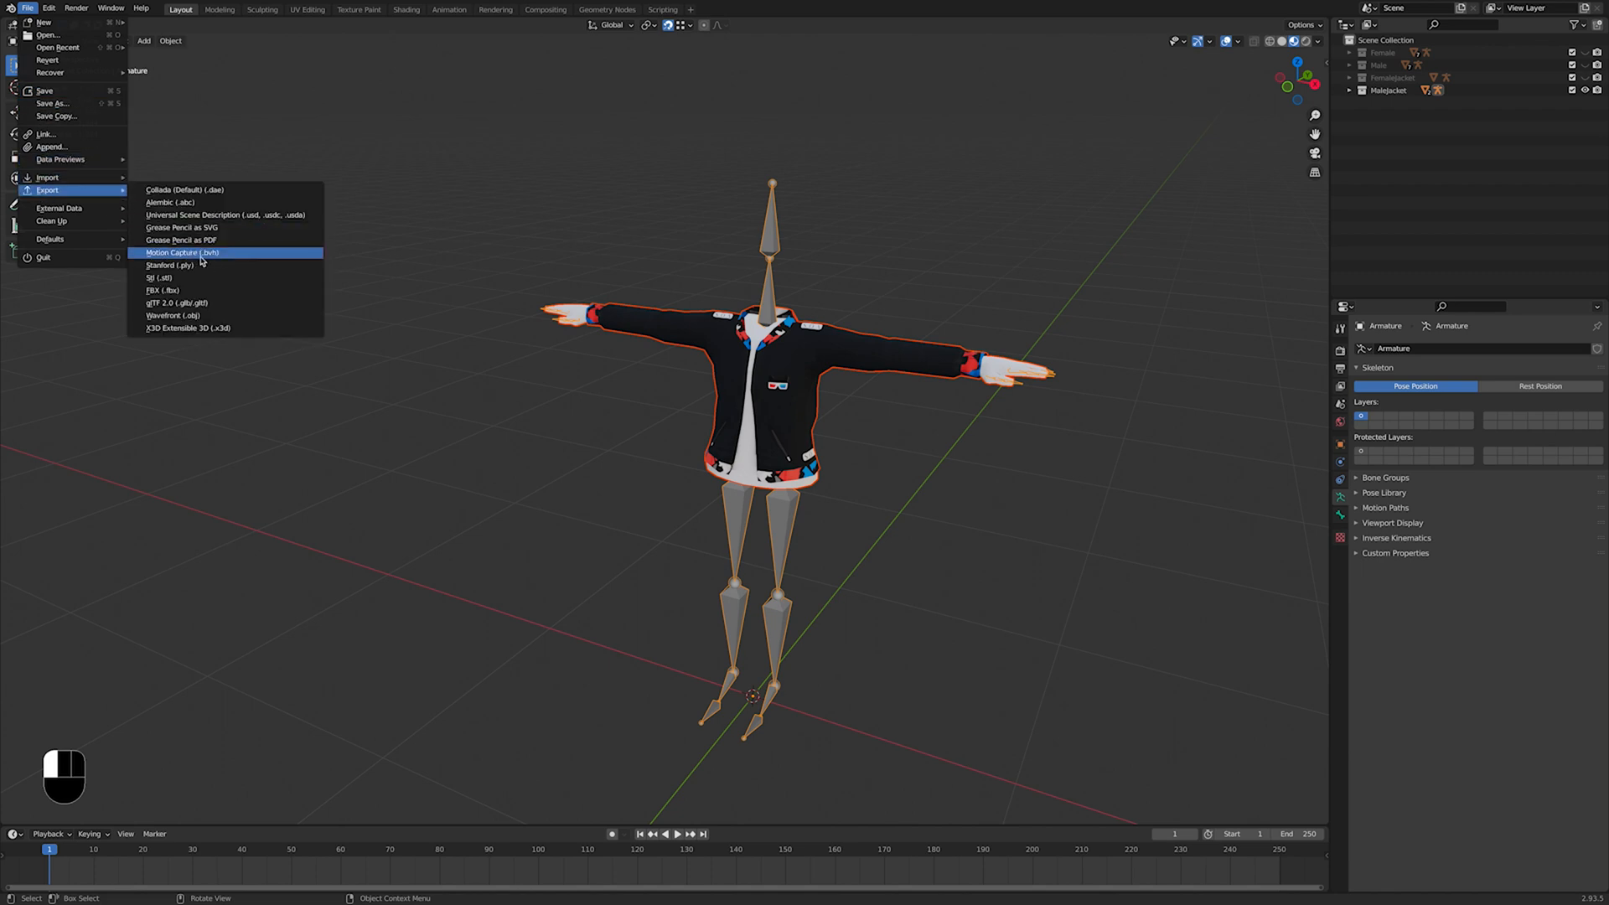
pyautogui.click(201, 303)
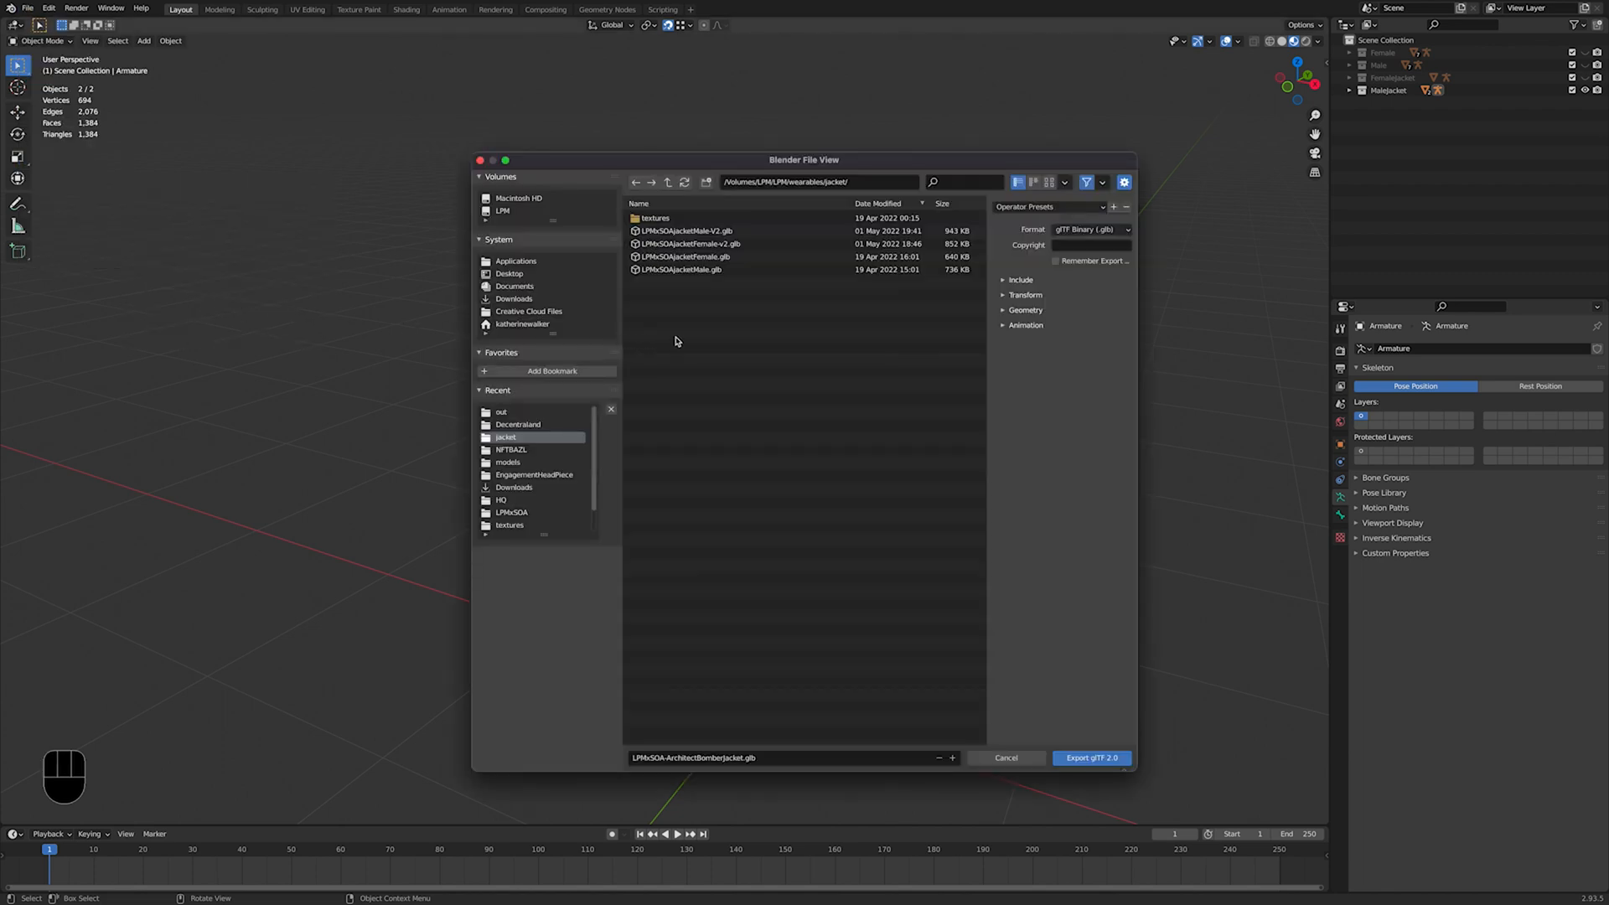
# Step: Name the export file LPMxSOAjacketMale-V3.glb, based on the V2 file name, and set the copyright to LowPolyModels
pyautogui.click(695, 230)
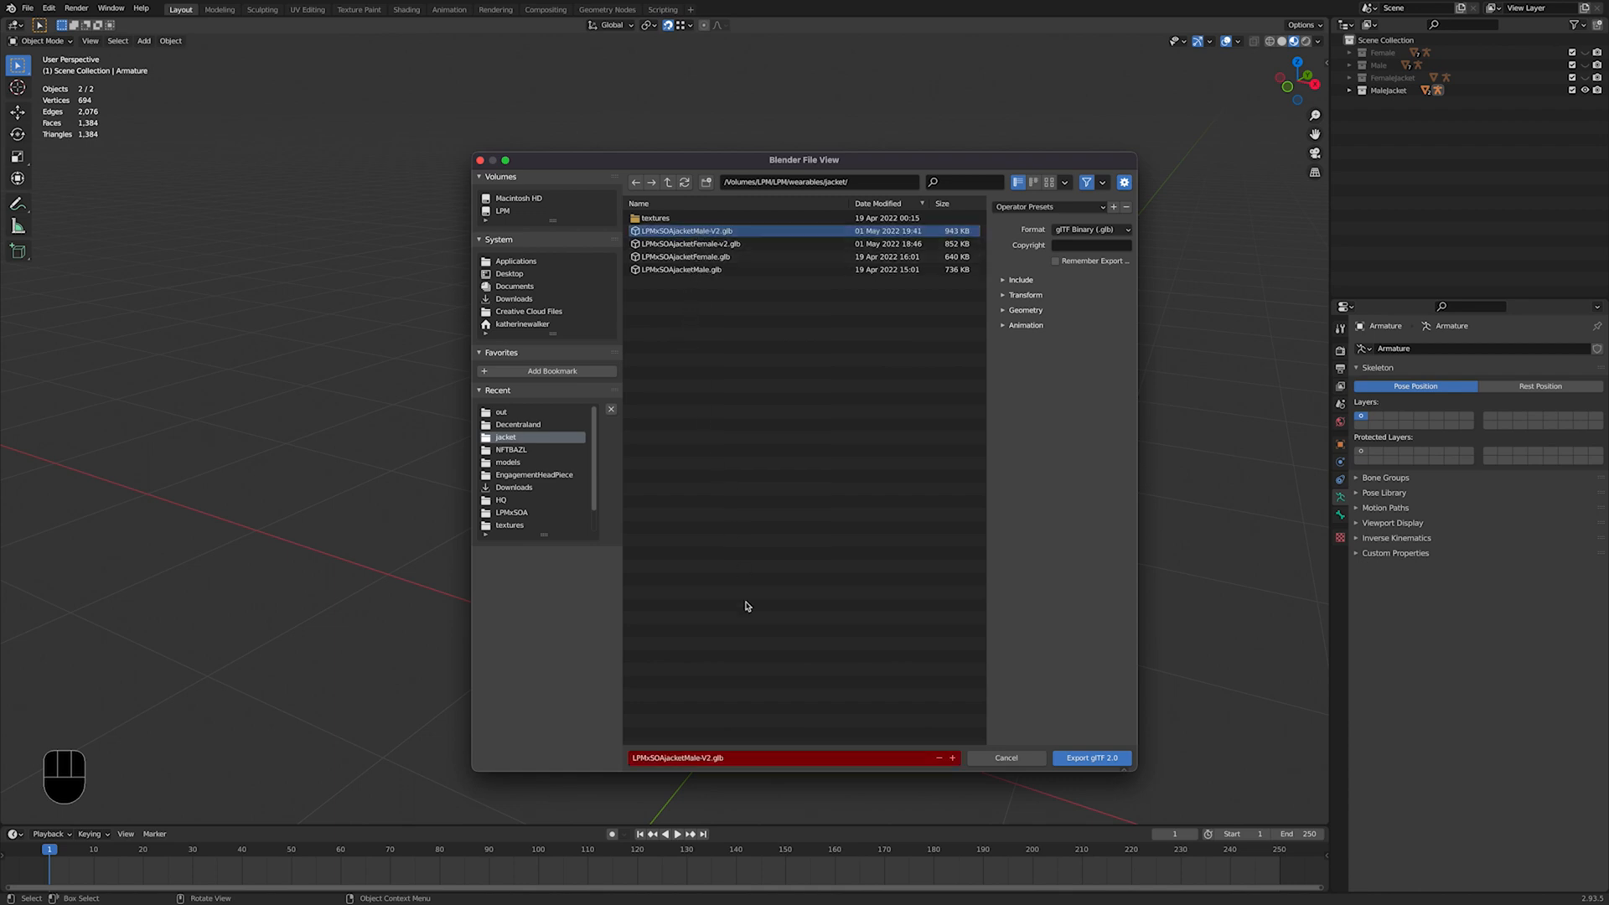
pyautogui.click(707, 758)
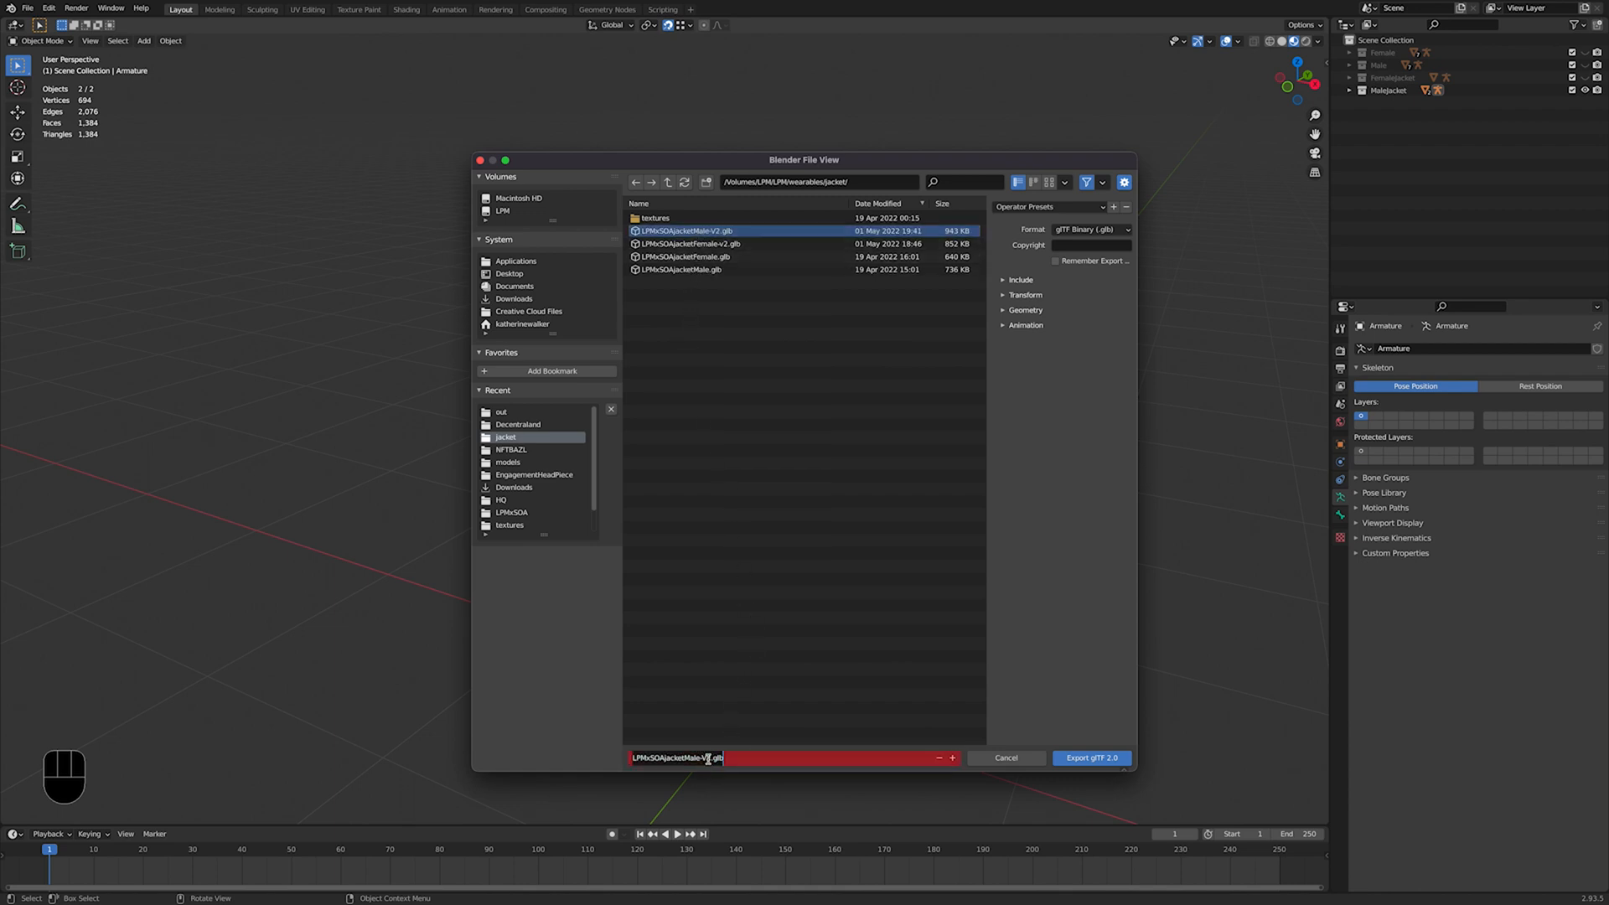
pyautogui.click(708, 758)
pyautogui.press('Delete')
pyautogui.write('3')
pyautogui.press('Return')
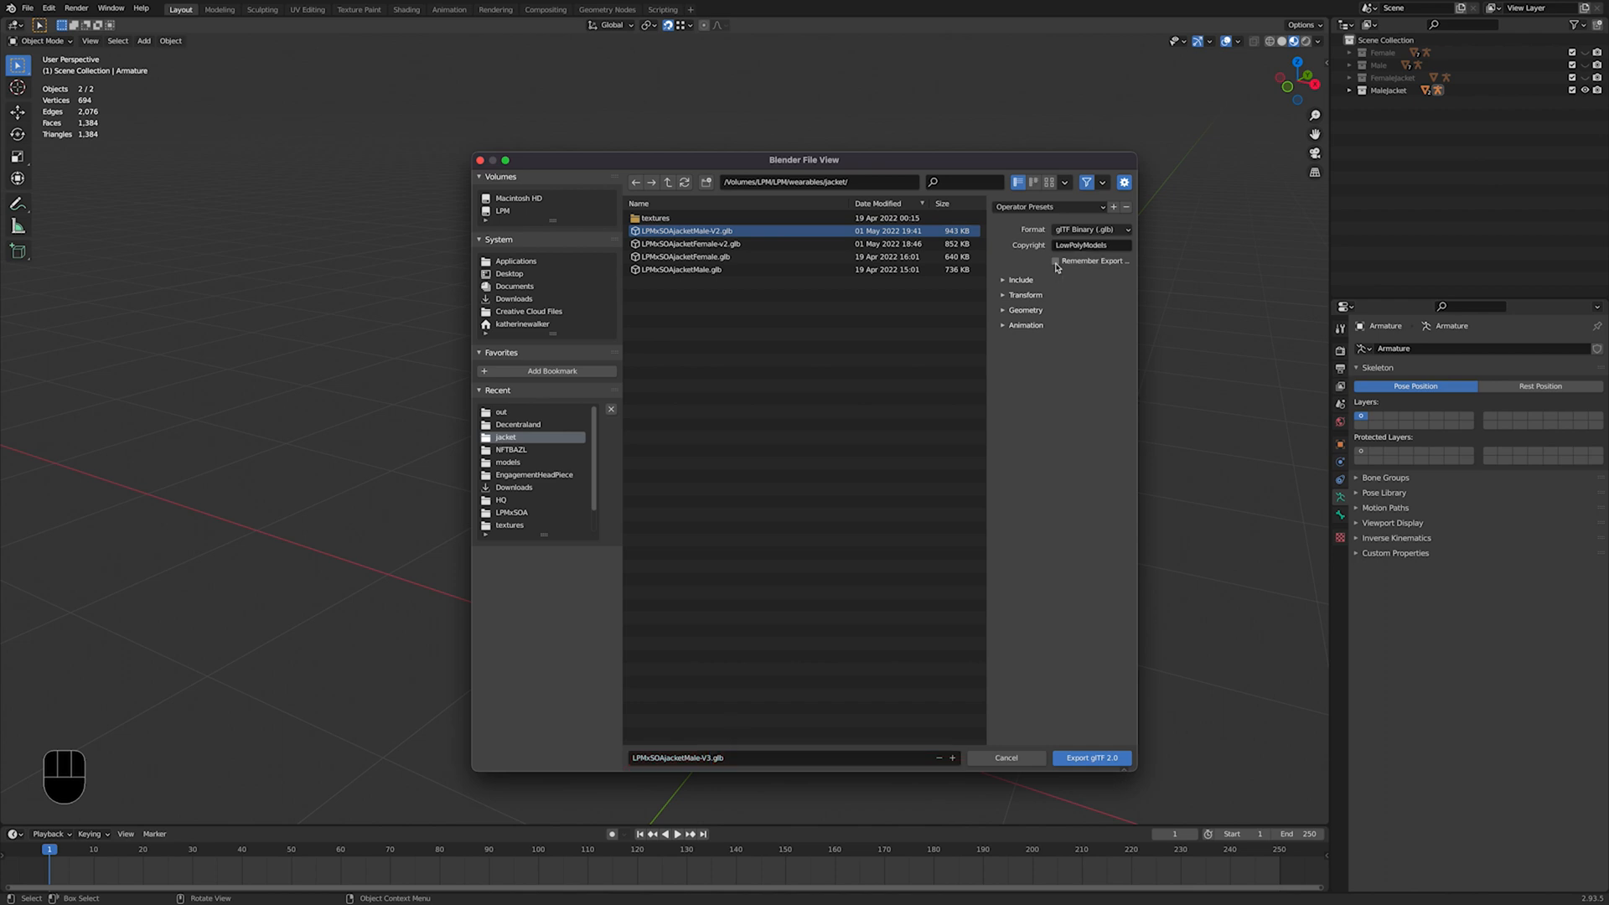
# Step: Remember the export settings, limit to selected objects with +Y up, include vertex colors and skinning without animation or shape keys, and export the file
pyautogui.click(1055, 261)
pyautogui.click(1014, 281)
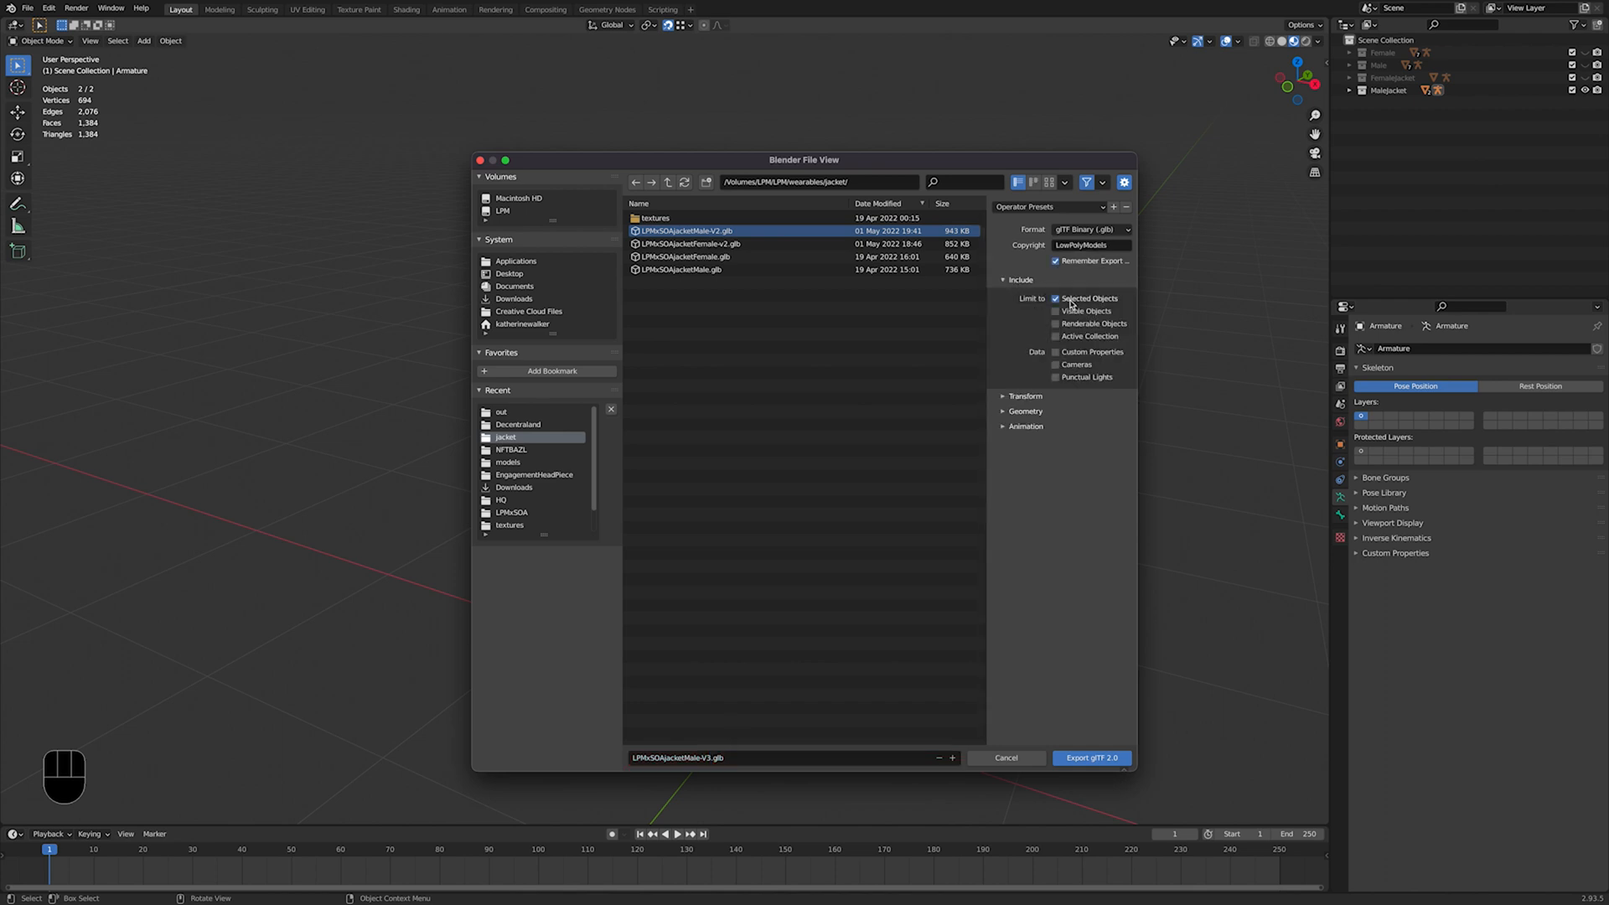
pyautogui.click(1033, 398)
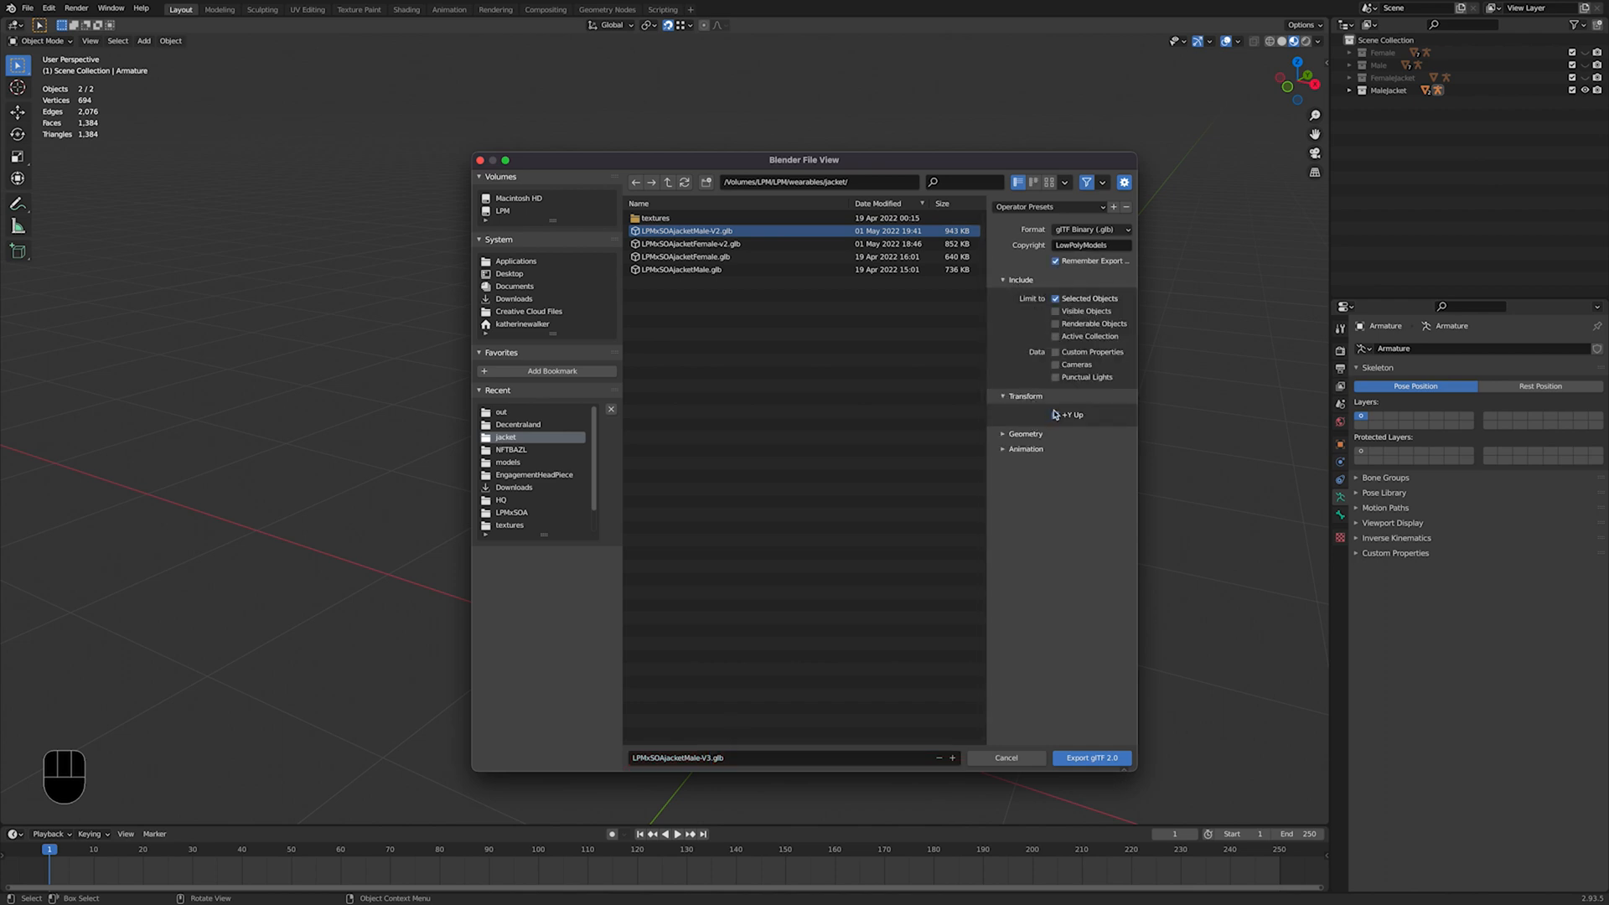
pyautogui.click(1035, 434)
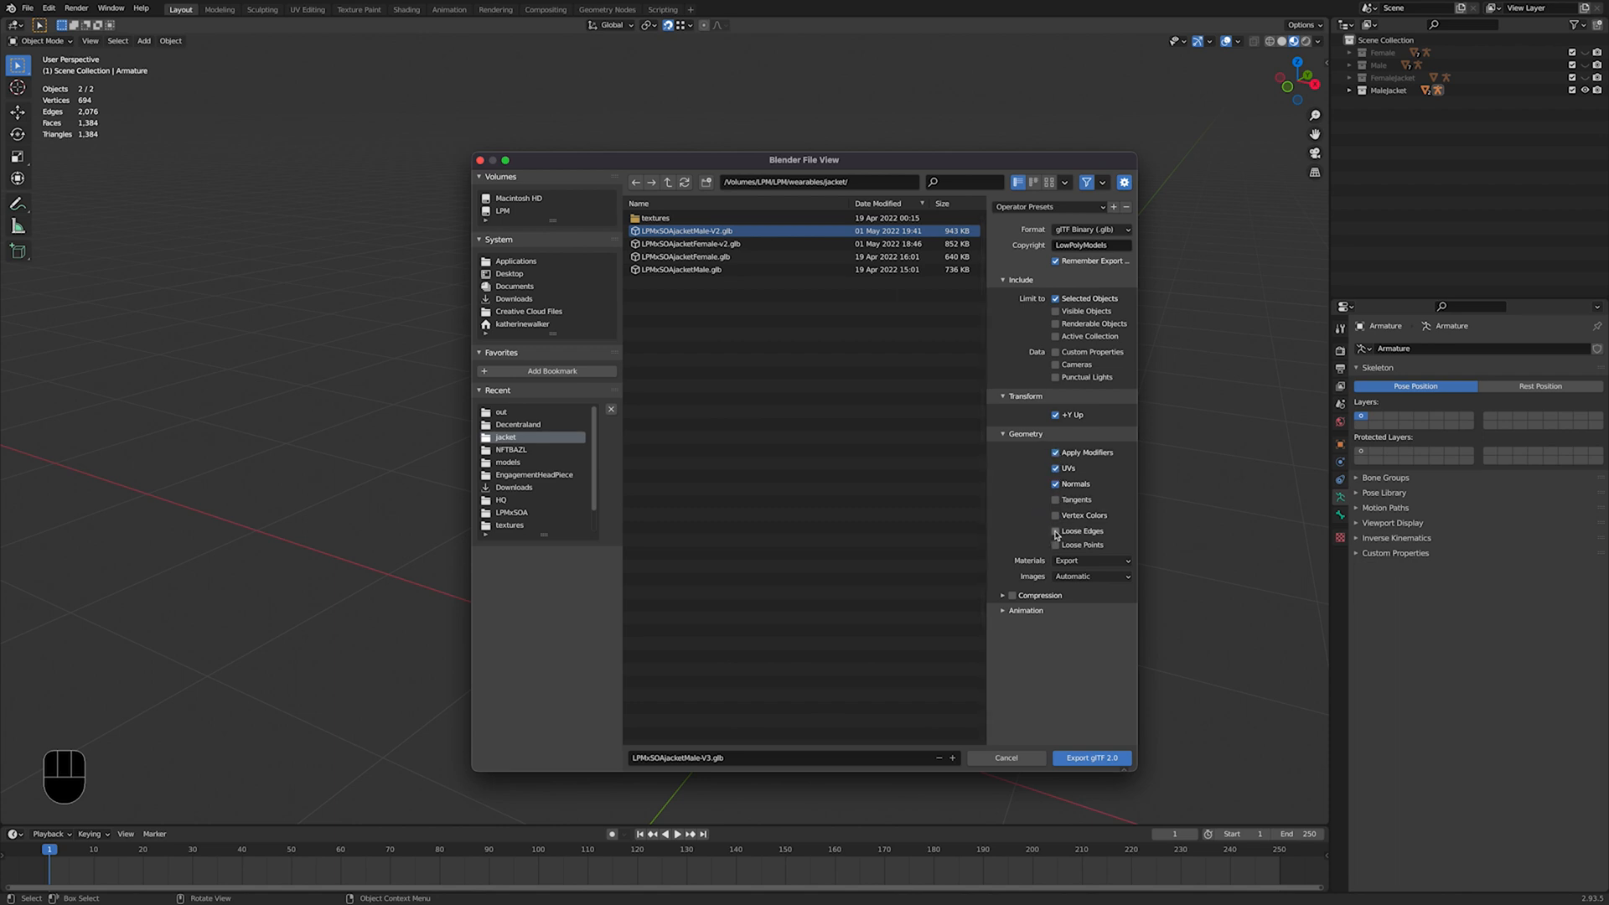
pyautogui.click(1024, 611)
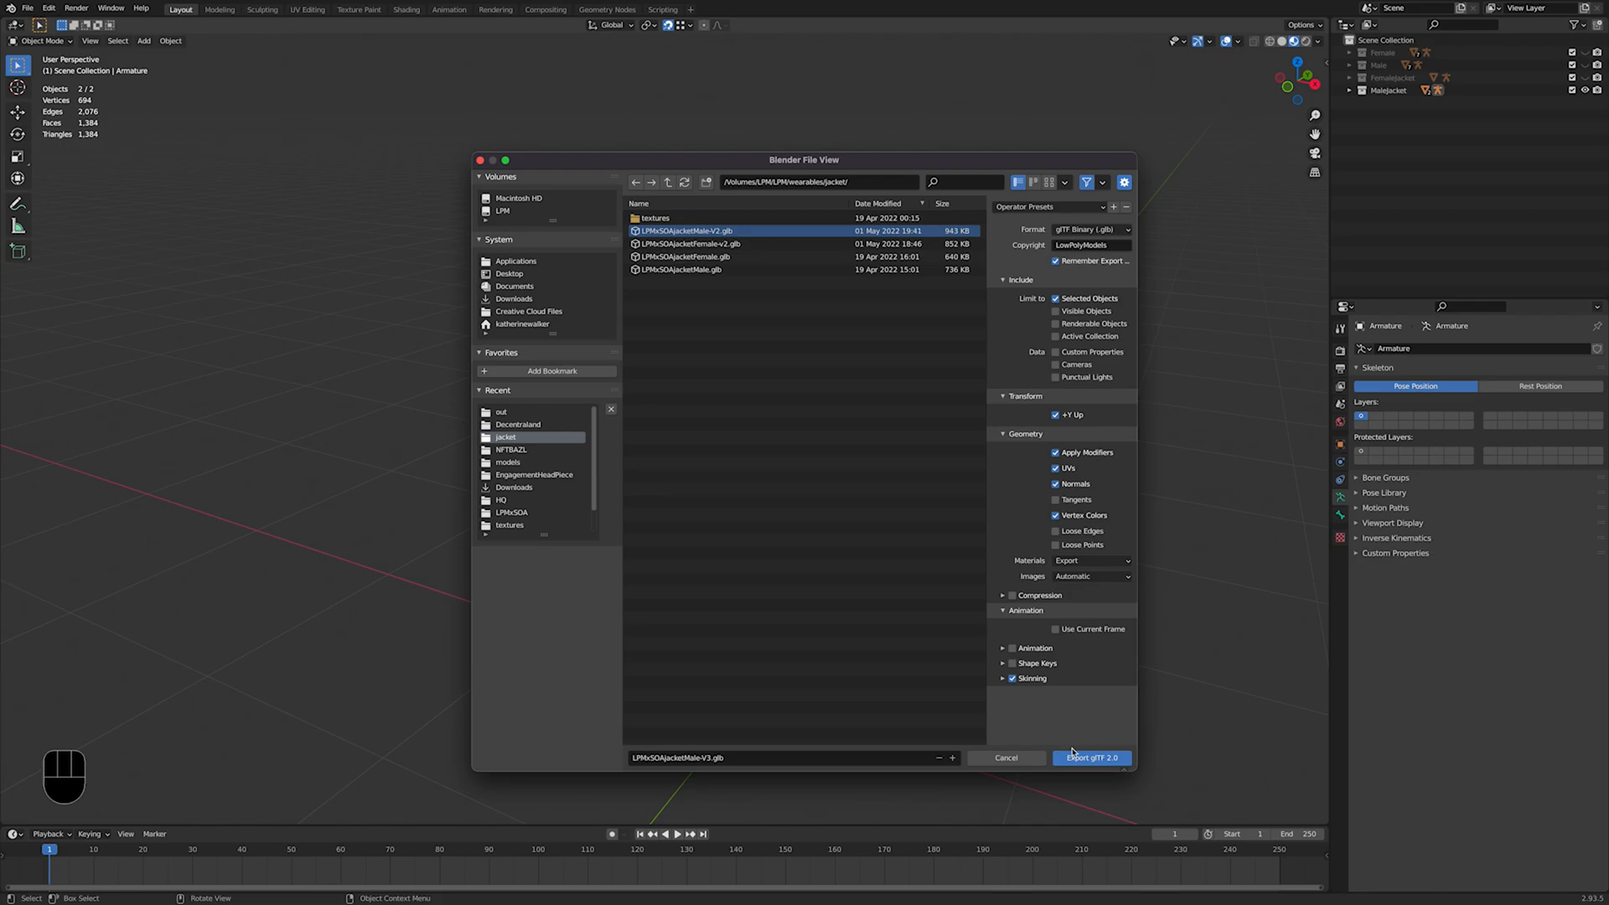
pyautogui.click(1072, 754)
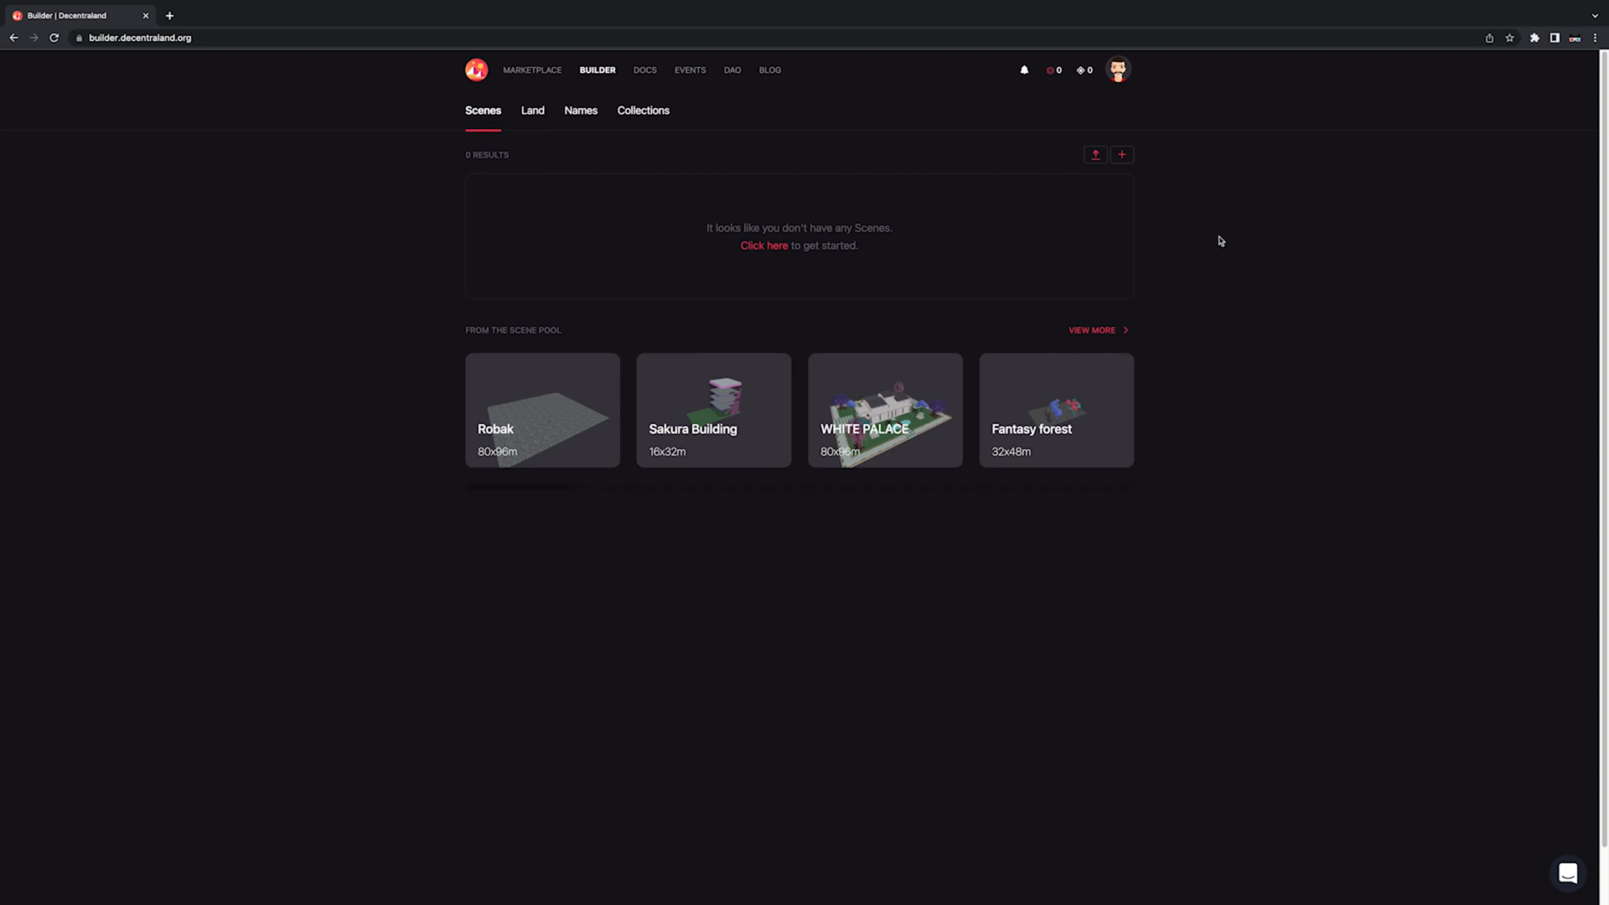
# Step: Switch to the Decentraland Builder's collections and create a new collection named "LPM x SOA | Architect | Jacket"
pyautogui.click(639, 111)
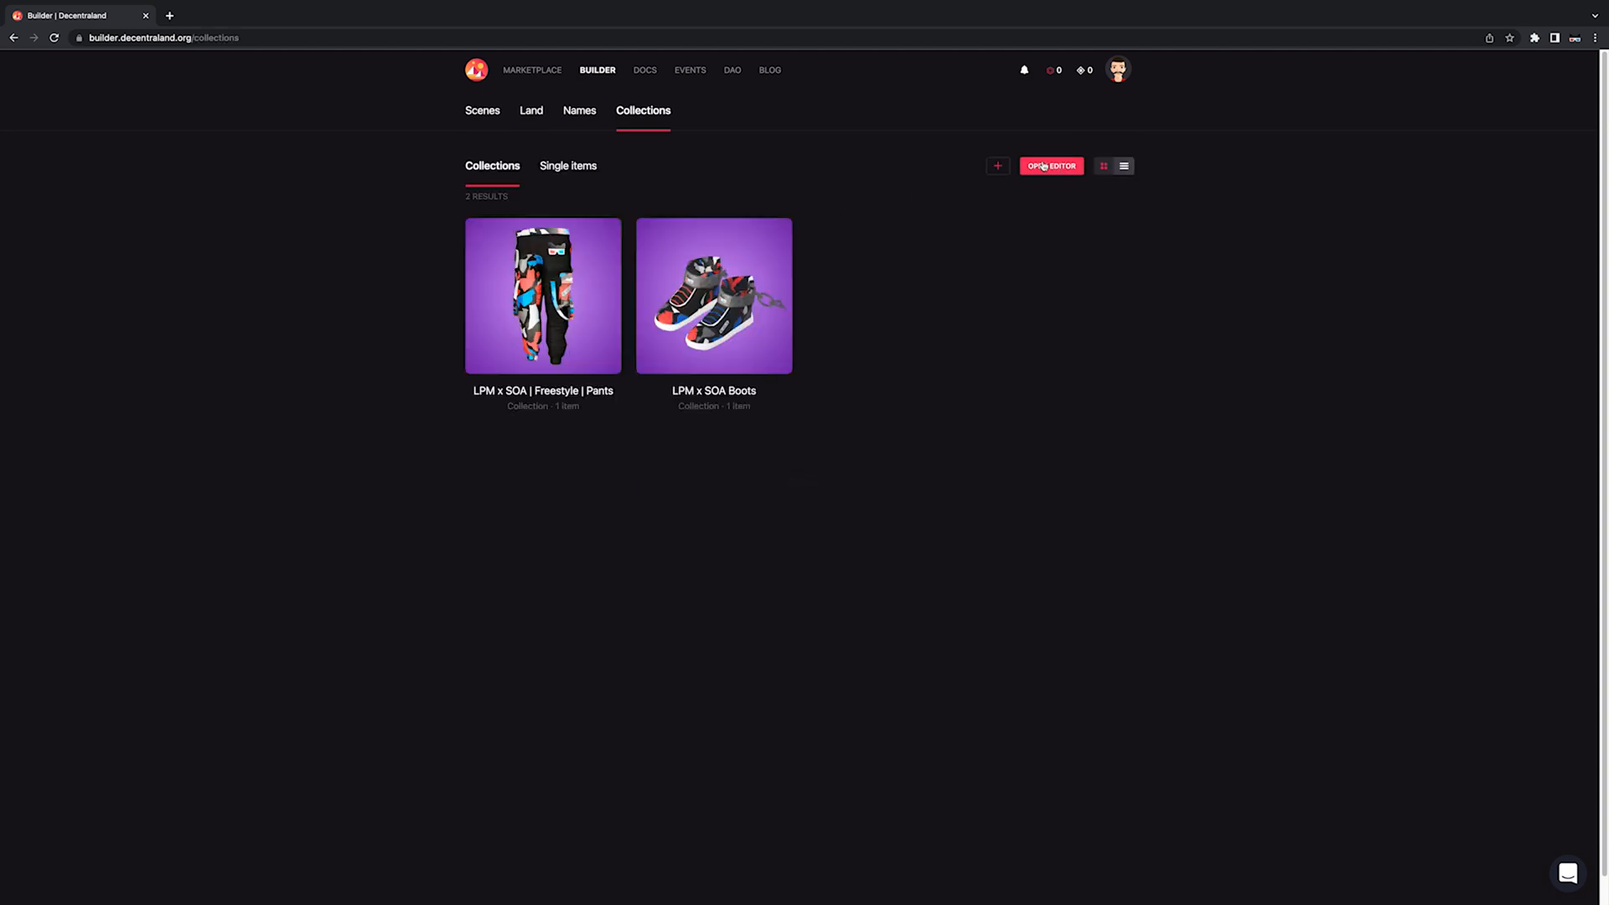
pyautogui.click(1000, 167)
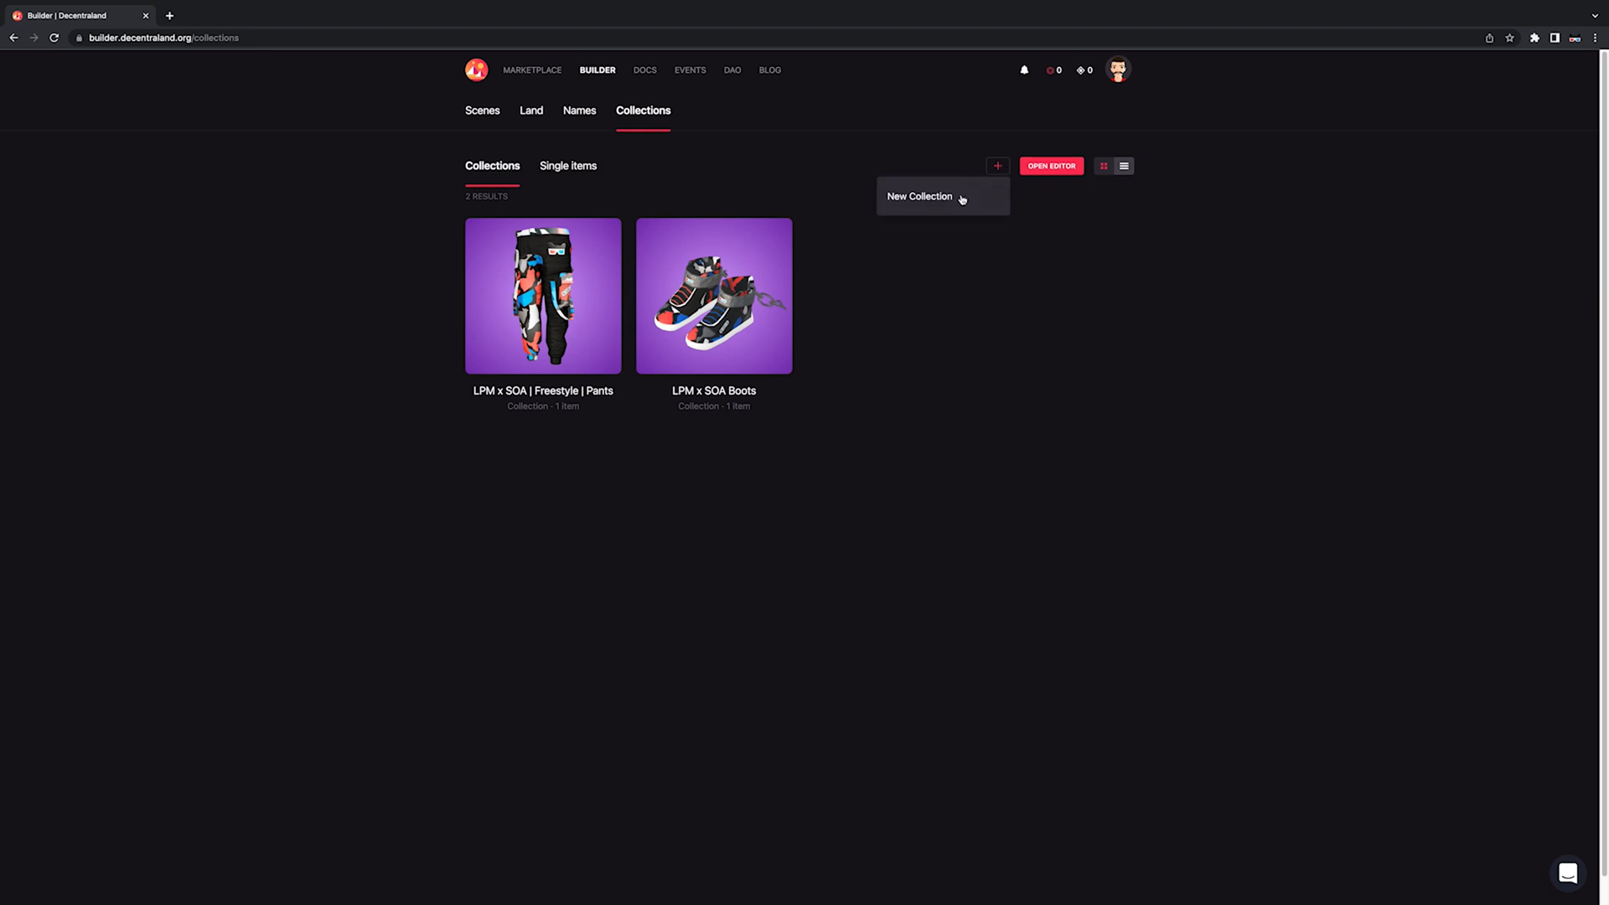
pyautogui.click(921, 196)
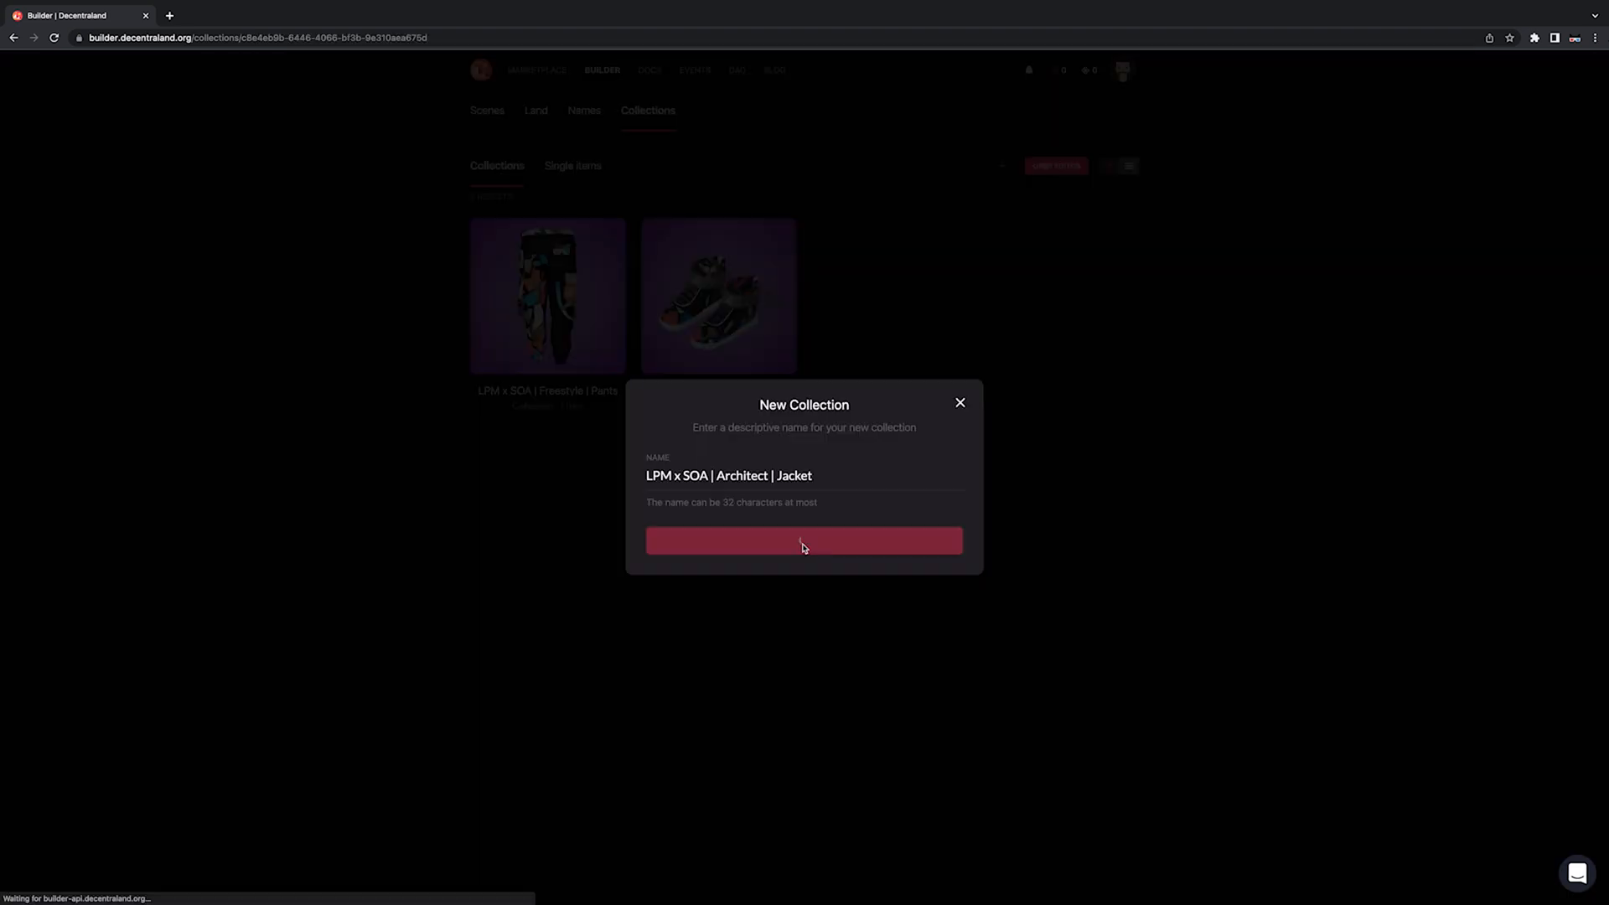
pyautogui.click(801, 545)
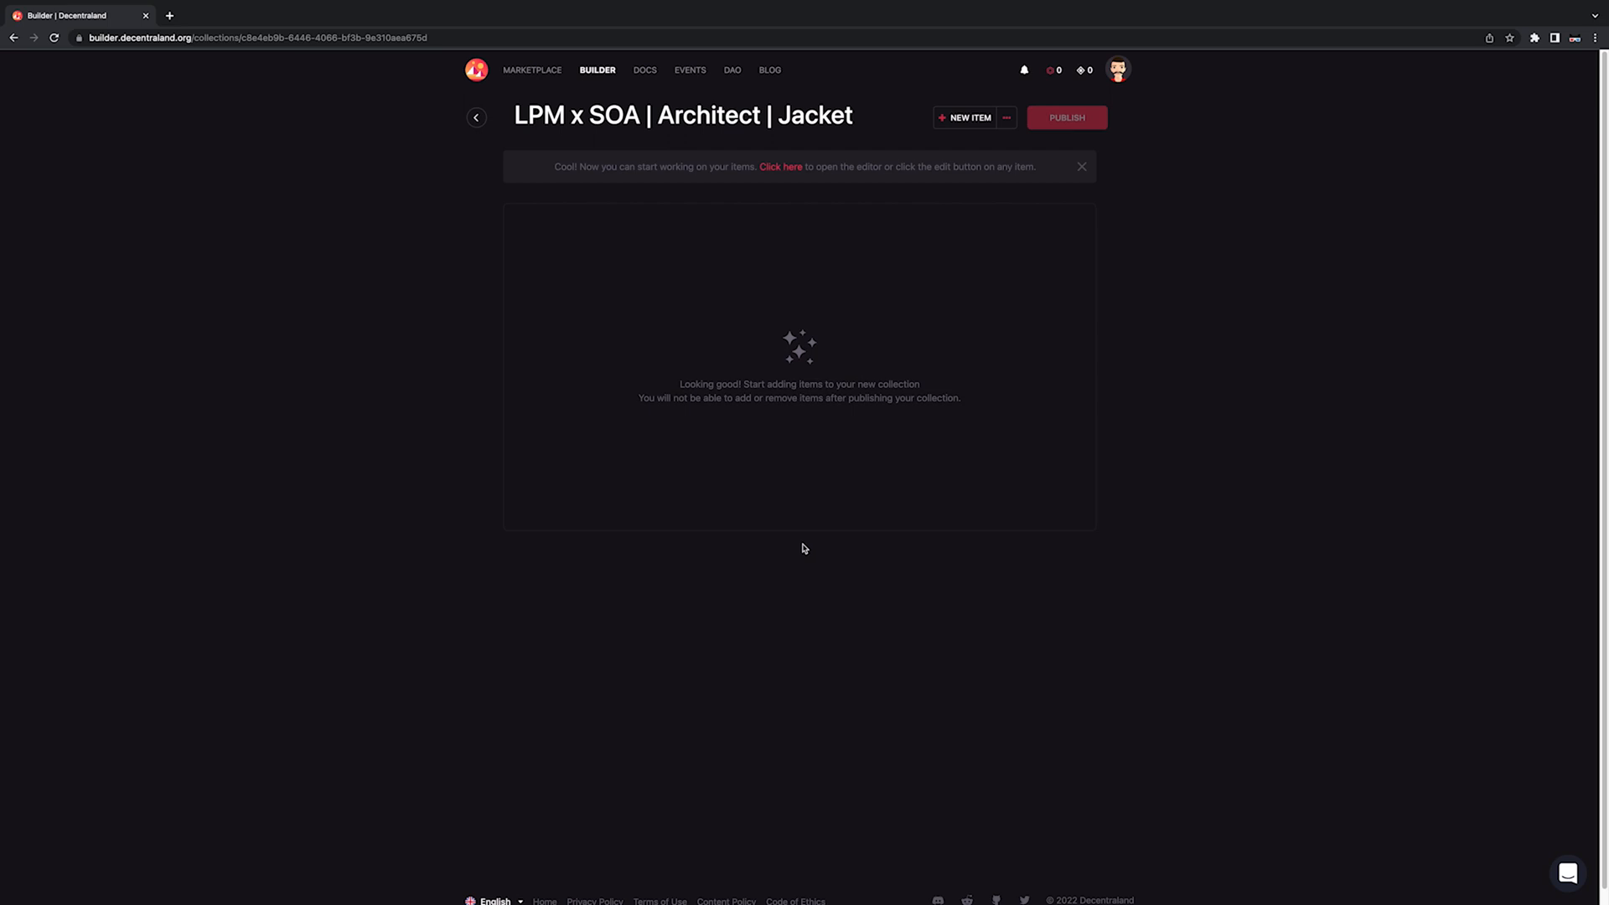
# Step: Add the female v3 jacket model as a new item with the Female body shape, not part of an existing item
pyautogui.click(963, 118)
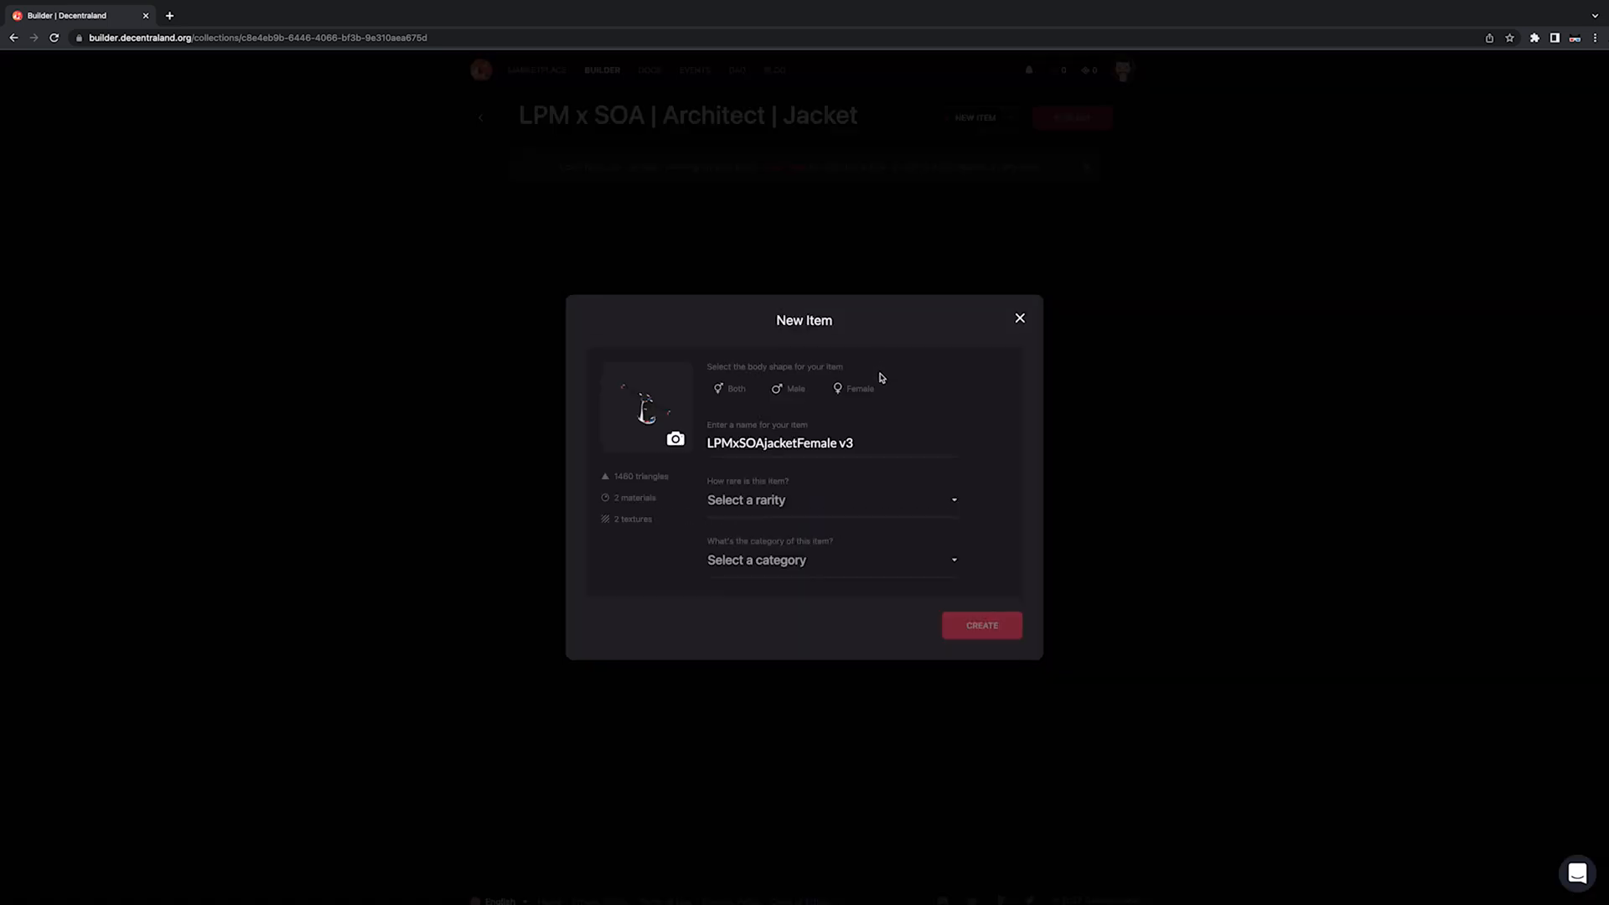
pyautogui.click(857, 400)
pyautogui.click(855, 399)
pyautogui.click(768, 469)
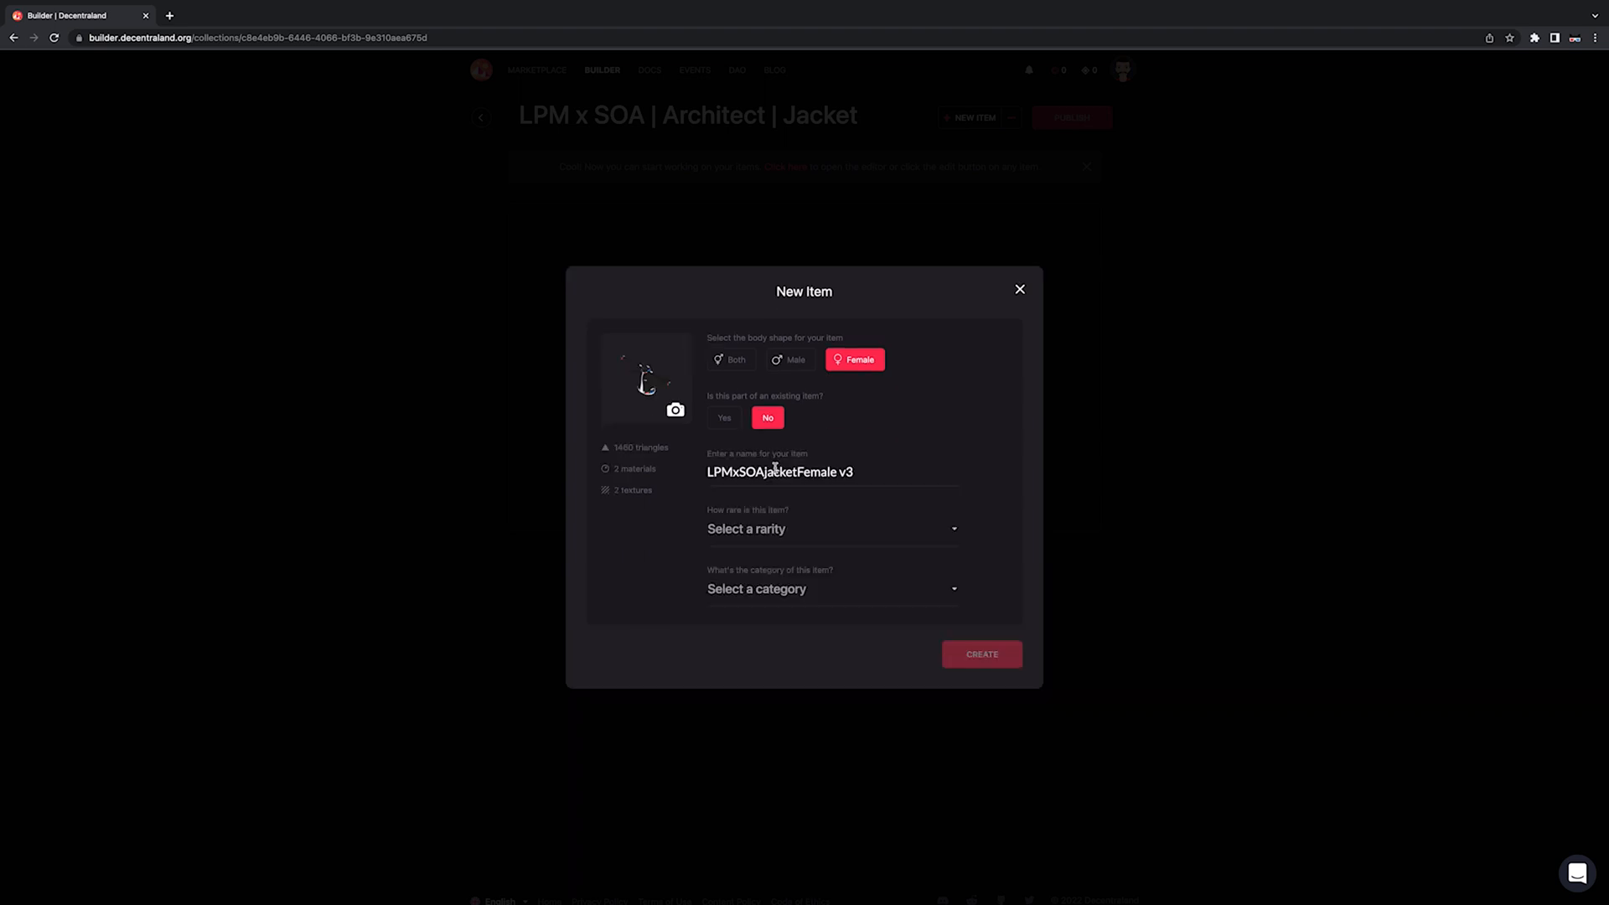
# Step: Rename the new item "LPM x SOA | Architect | Jacket"
pyautogui.click(868, 472)
pyautogui.press('BackSpace')
pyautogui.press('BackSpace')
pyautogui.press('BackSpace')
pyautogui.press('BackSpace')
pyautogui.press('BackSpace')
pyautogui.press('BackSpace')
pyautogui.press('BackSpace')
pyautogui.press('BackSpace')
pyautogui.press('BackSpace')
pyautogui.press('BackSpace')
pyautogui.press('BackSpace')
pyautogui.press('BackSpace')
pyautogui.press('BackSpace')
pyautogui.press('BackSpace')
pyautogui.press('BackSpace')
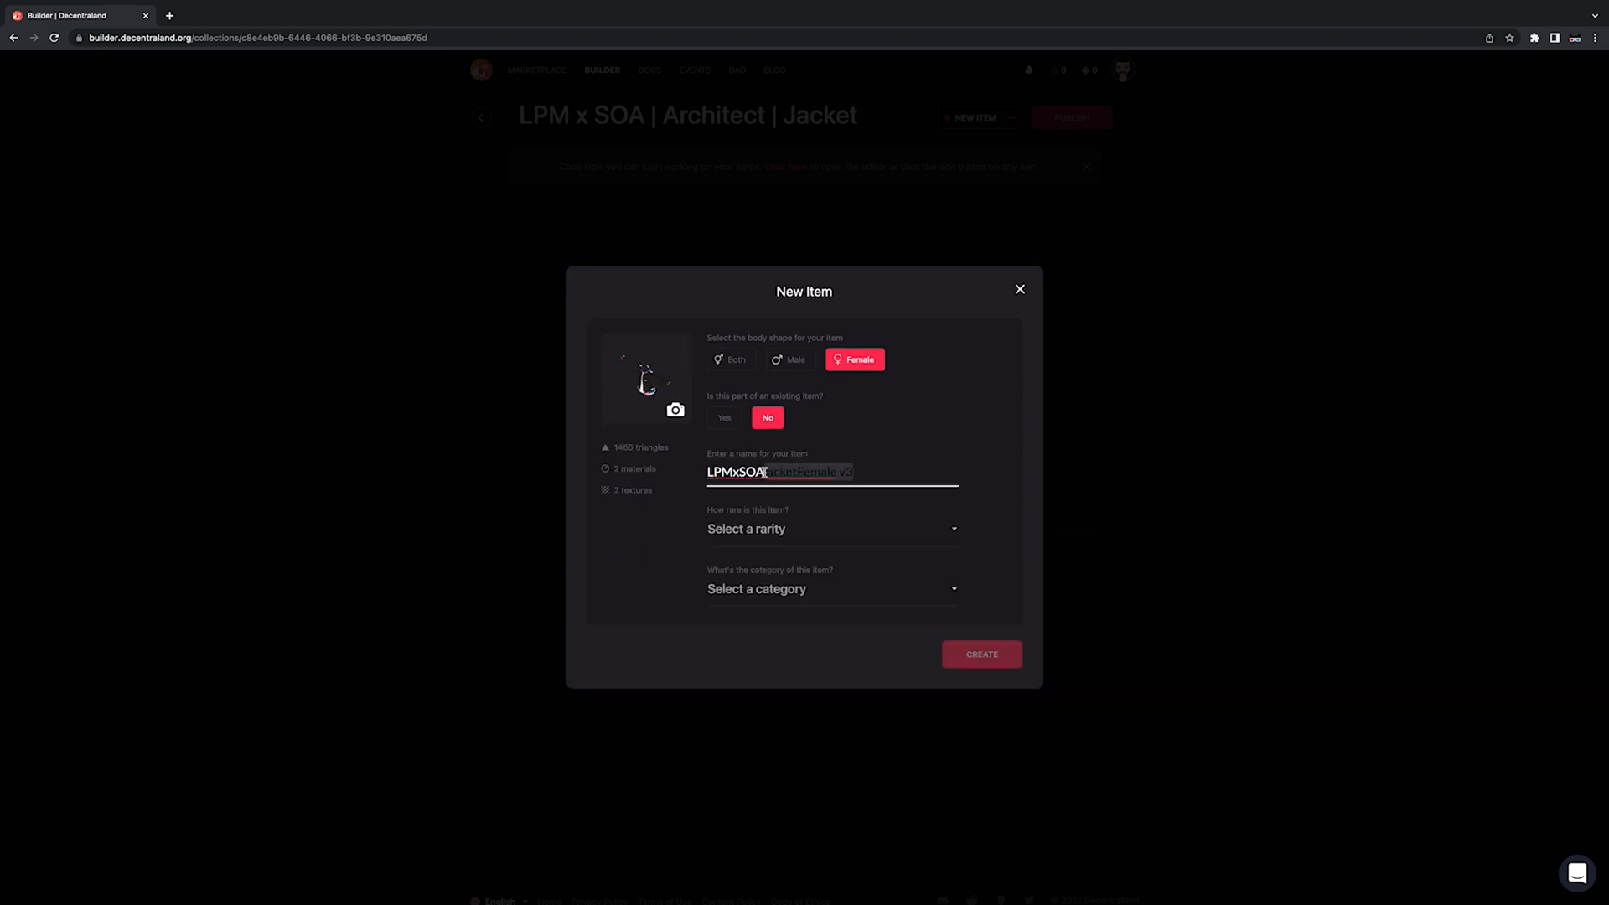
pyautogui.write('| Ar')
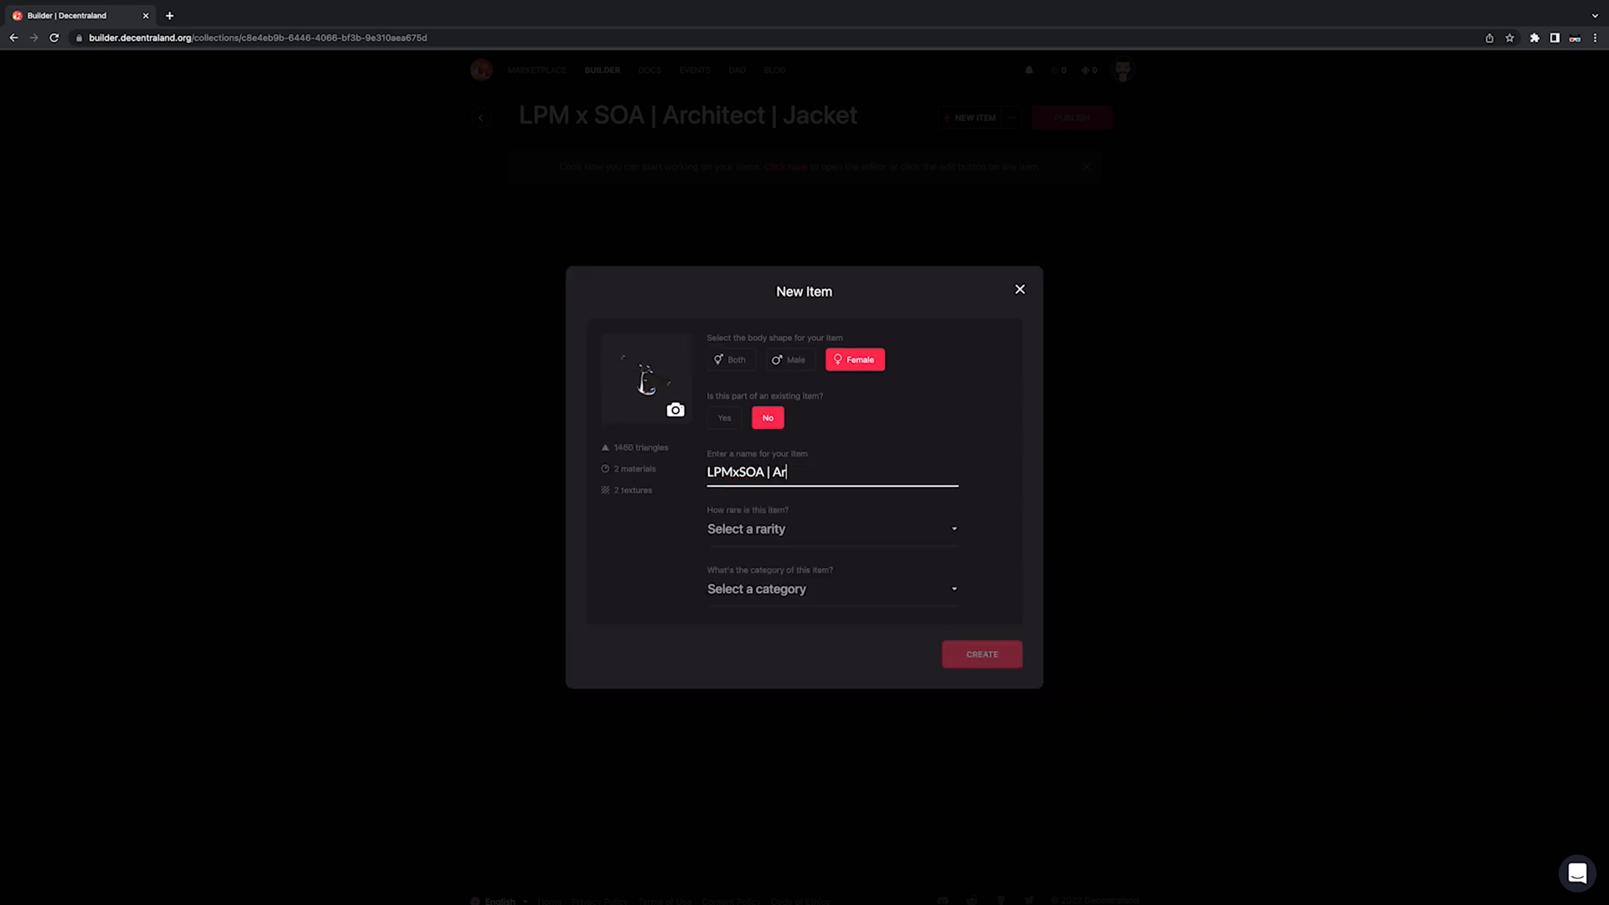
pyautogui.write('chitect | Jacket')
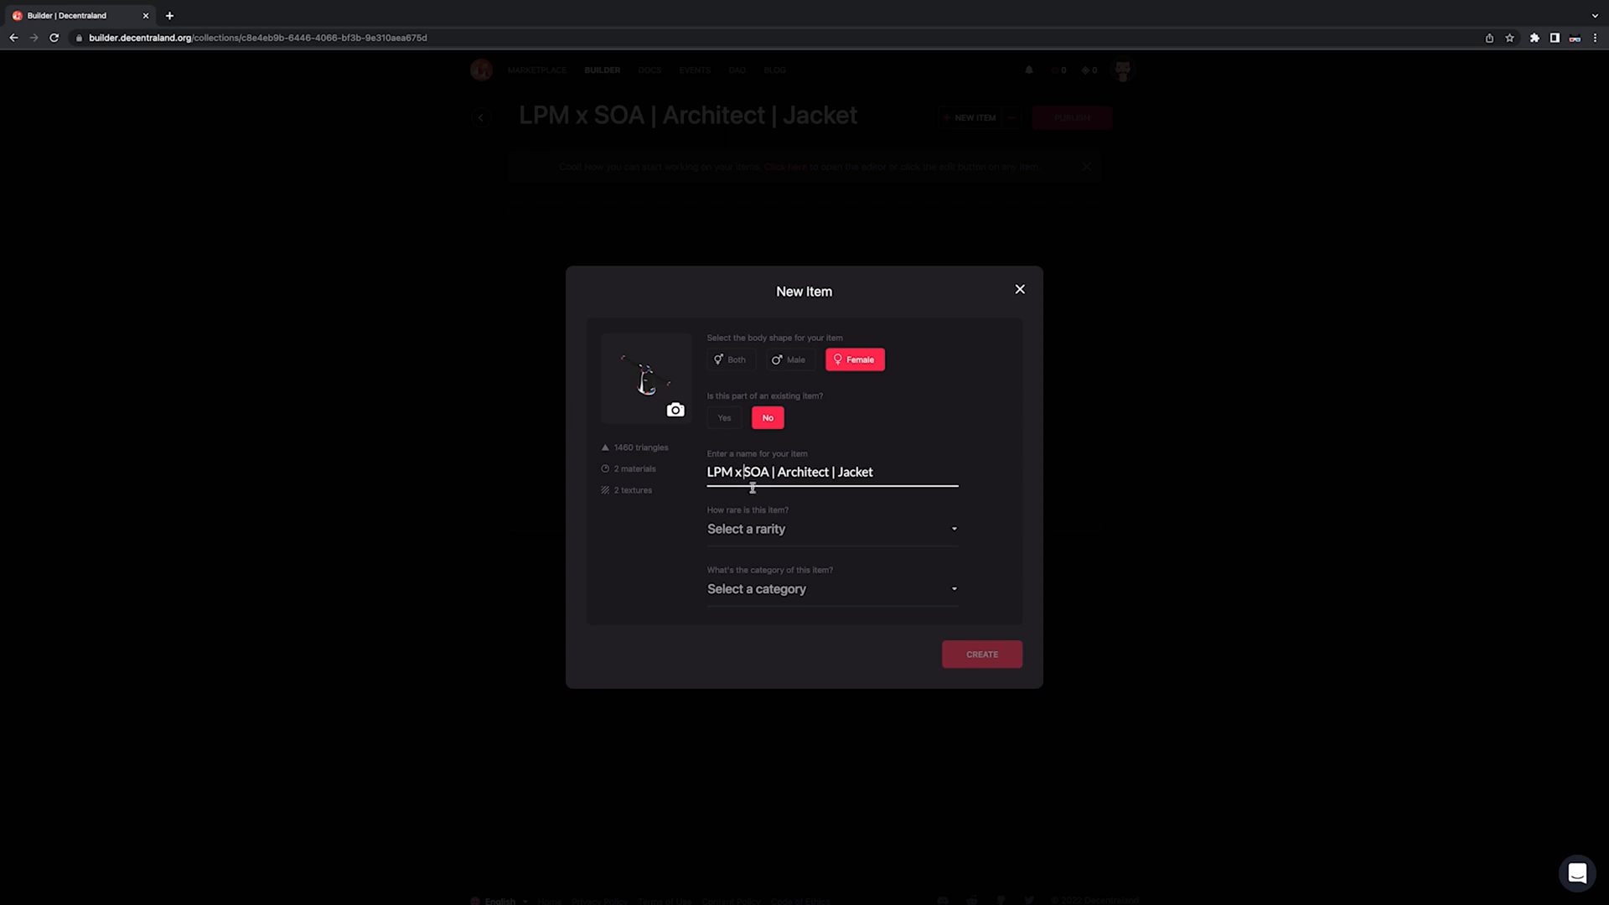
# Step: Set the item's rarity to Mythic and its category to Upper Body, and create the item
pyautogui.click(788, 530)
pyautogui.click(783, 608)
pyautogui.click(788, 588)
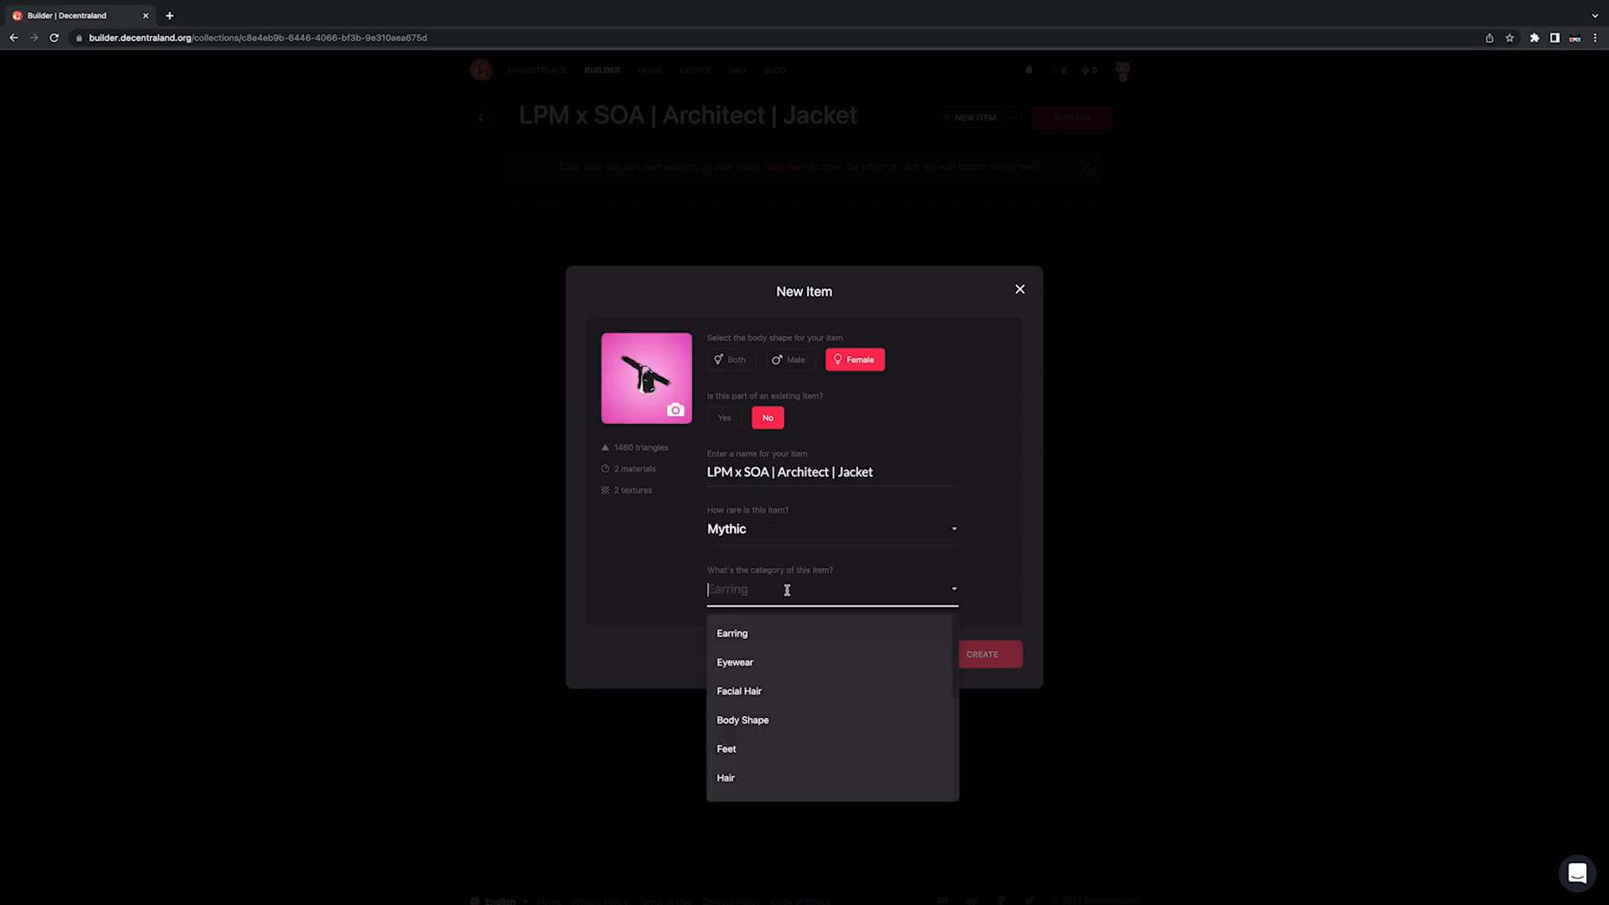
pyautogui.write('upp')
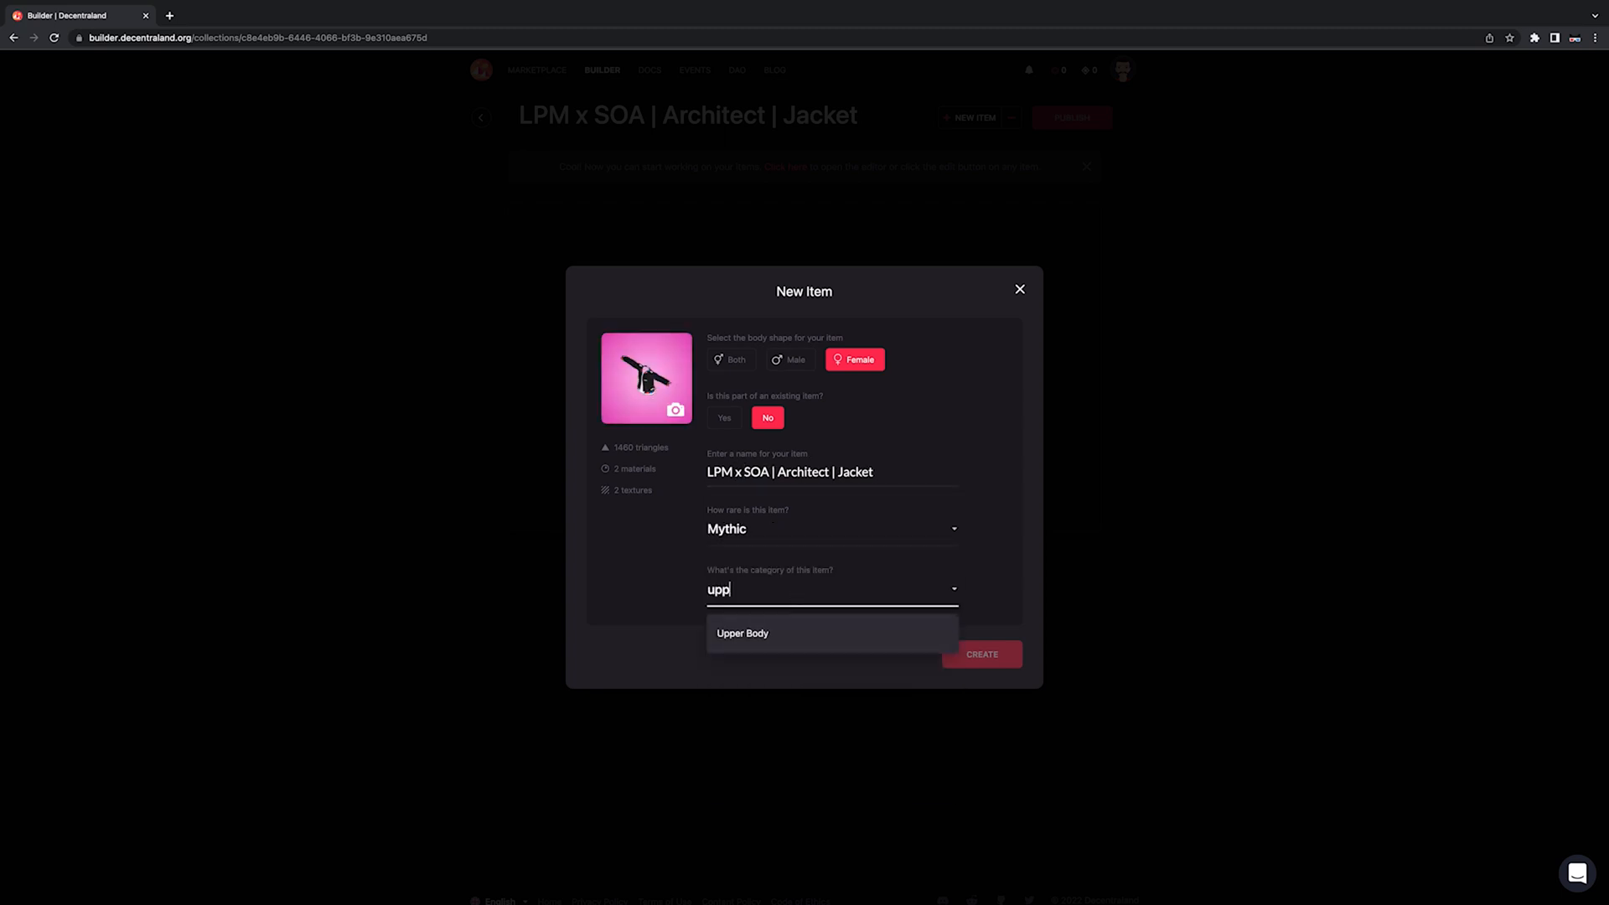
pyautogui.click(811, 633)
pyautogui.click(979, 655)
# Step: Add the male jacket model as the male representation of the item and save it
pyautogui.click(1096, 123)
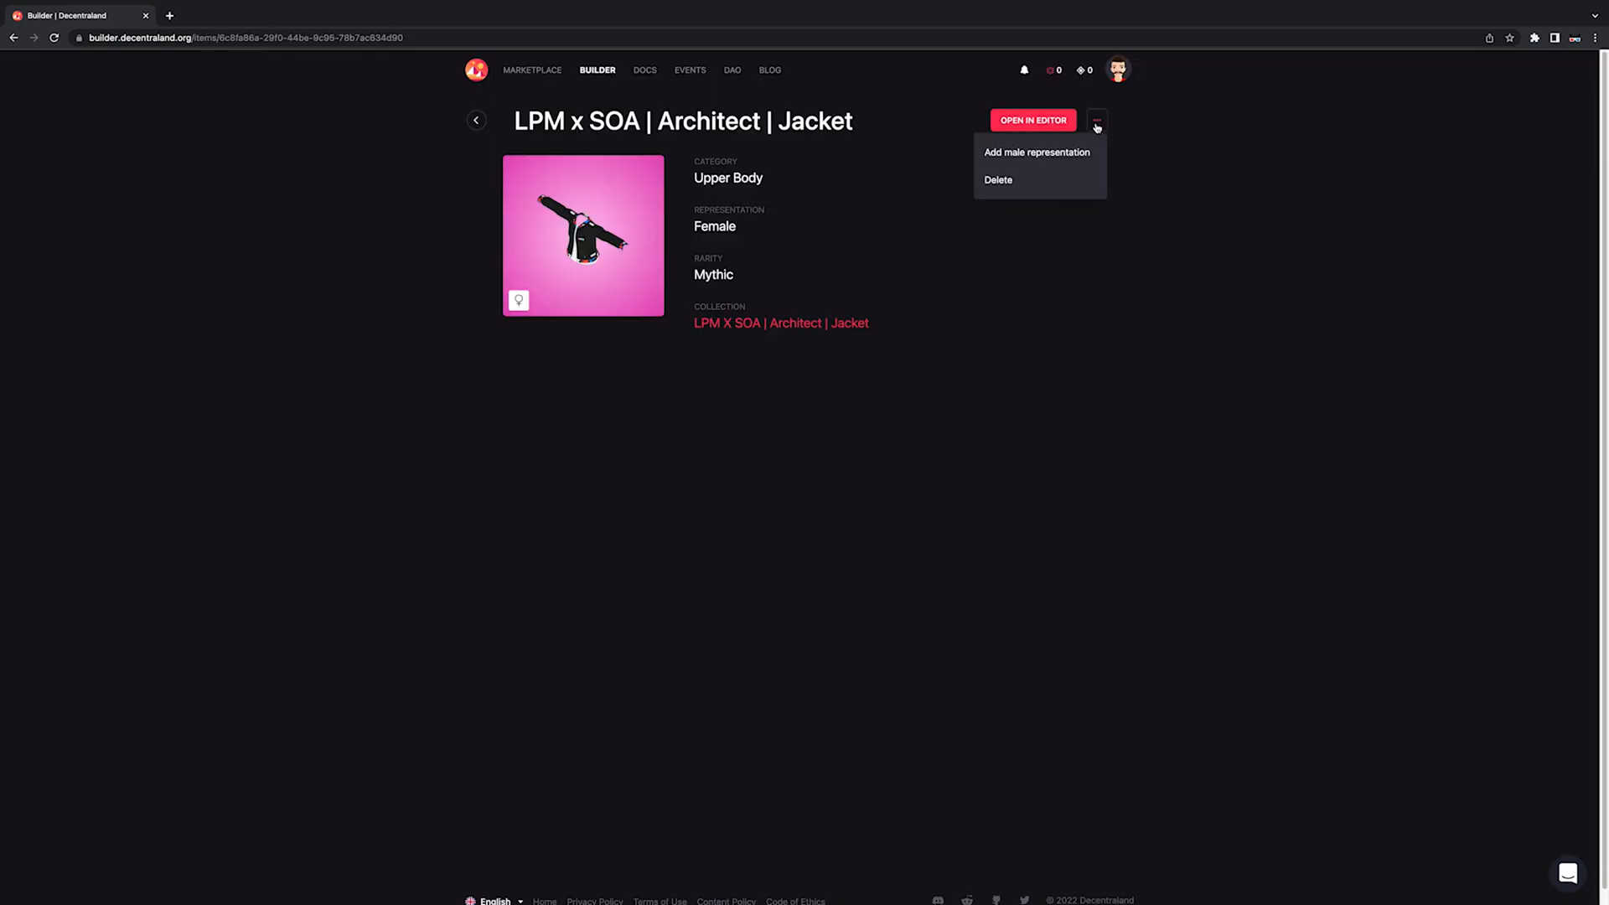
pyautogui.click(1086, 153)
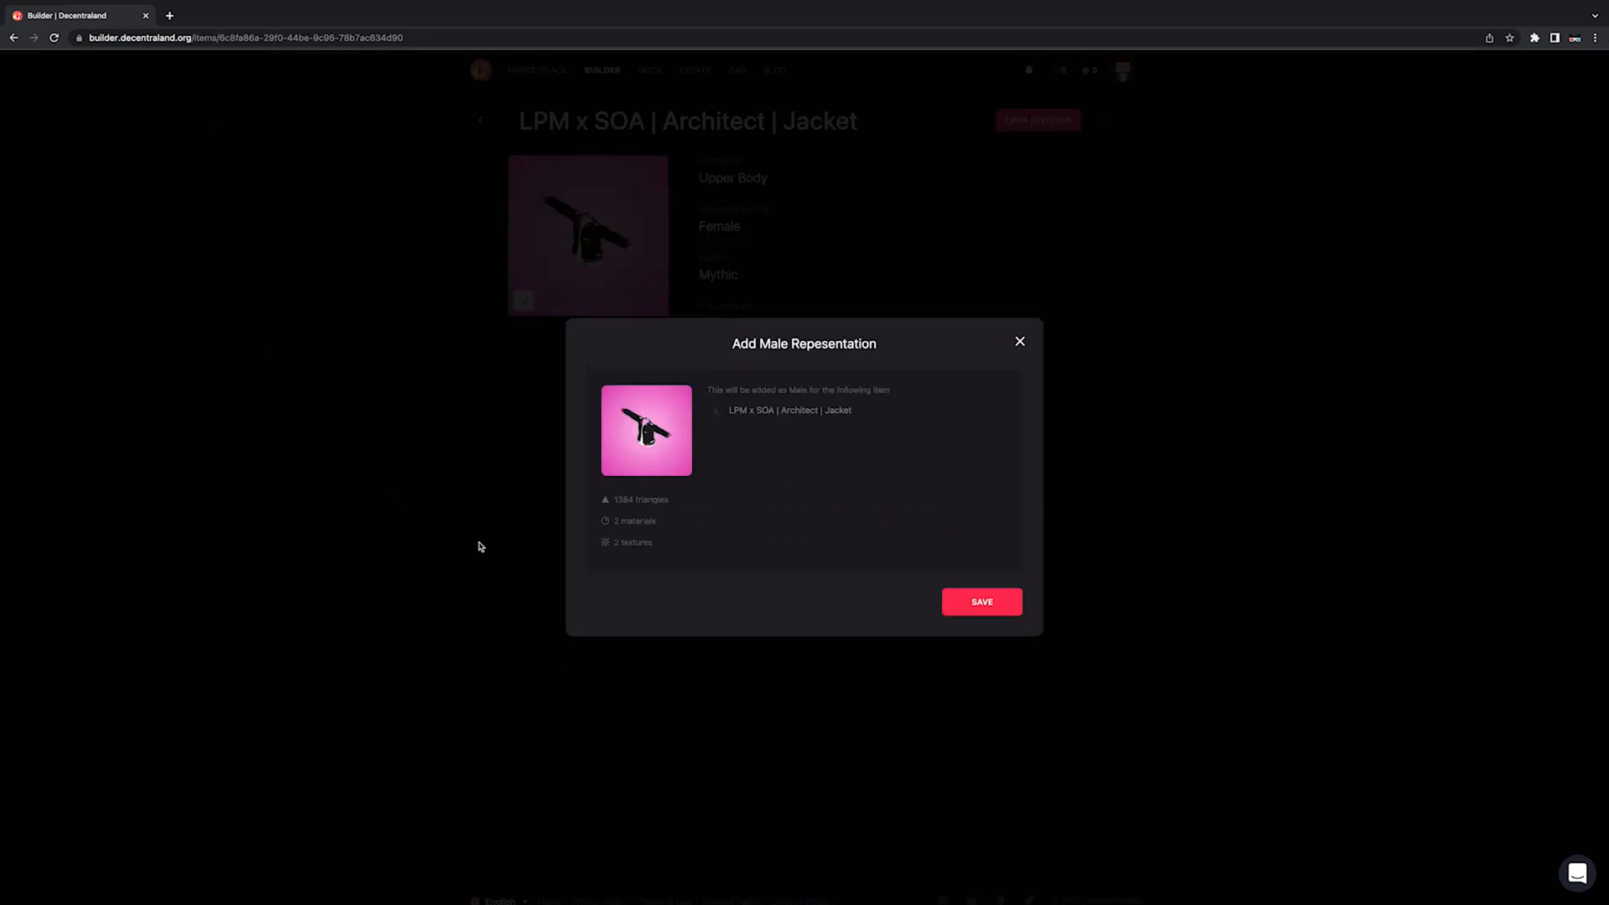
pyautogui.click(964, 607)
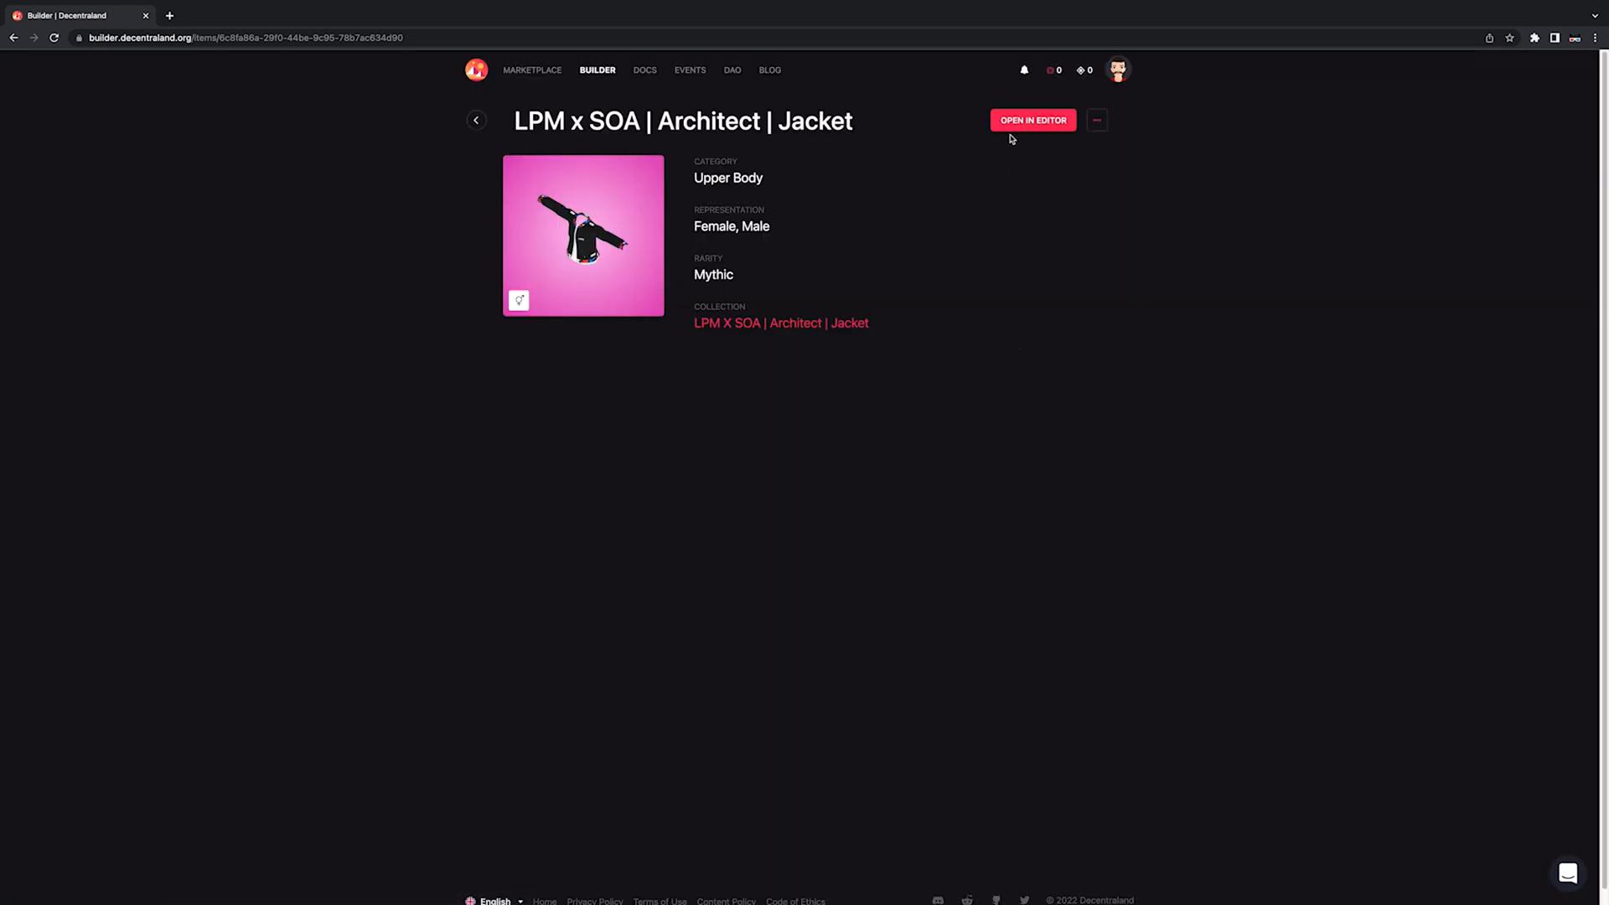
# Step: Open the item in the editor and preview the jacket on the male avatar with Pijama Pants and Soccer Pants as lower body
pyautogui.click(1018, 122)
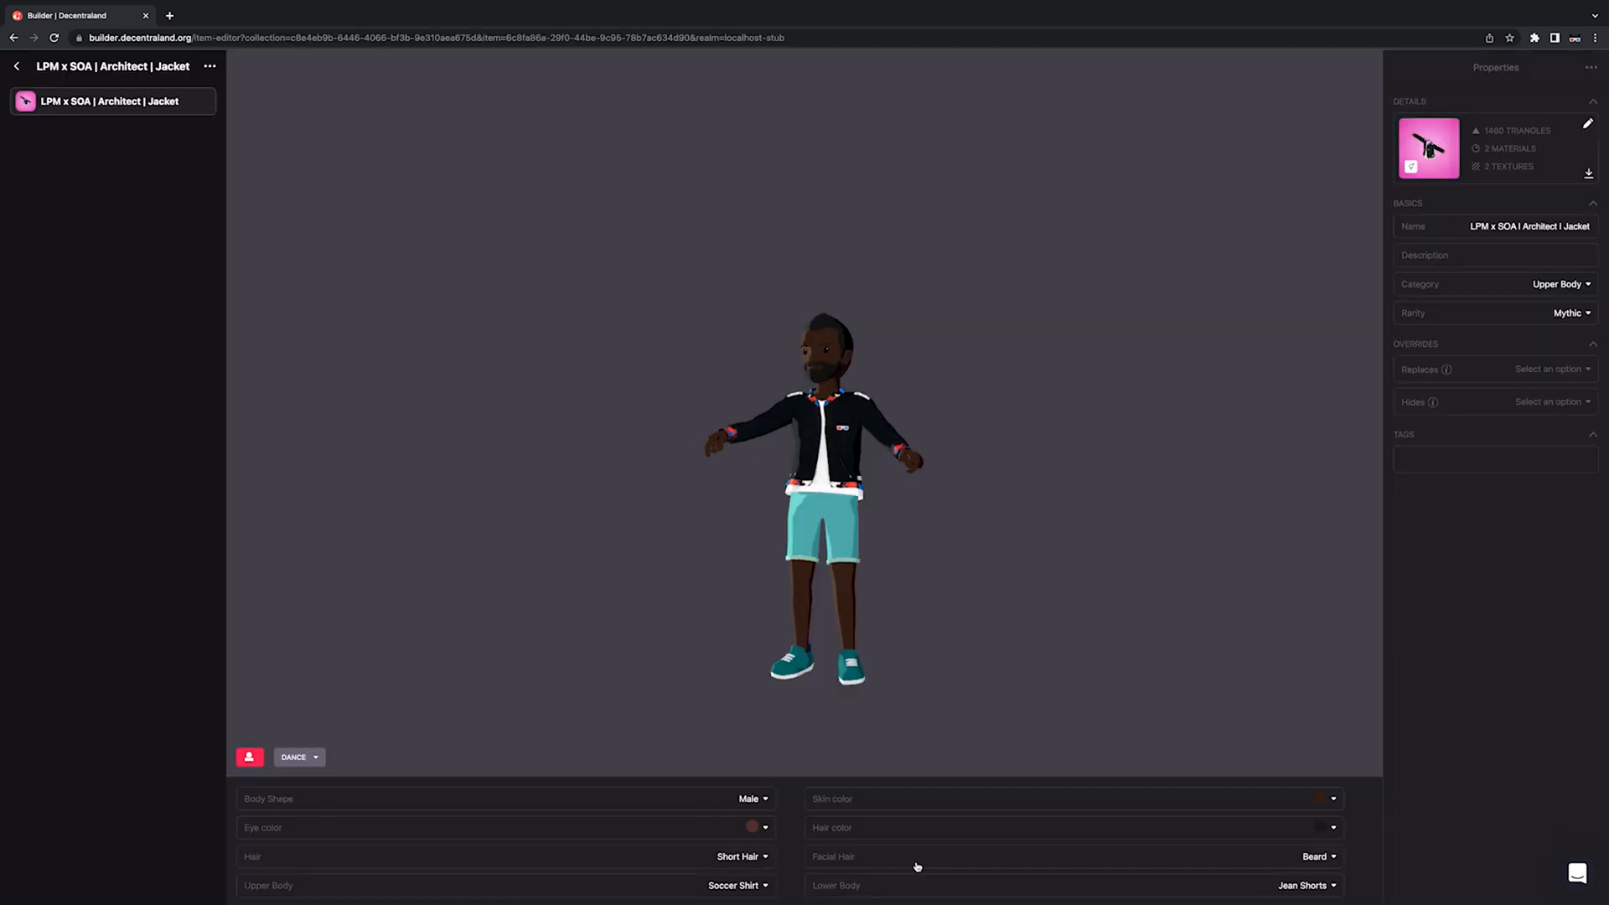
pyautogui.click(966, 876)
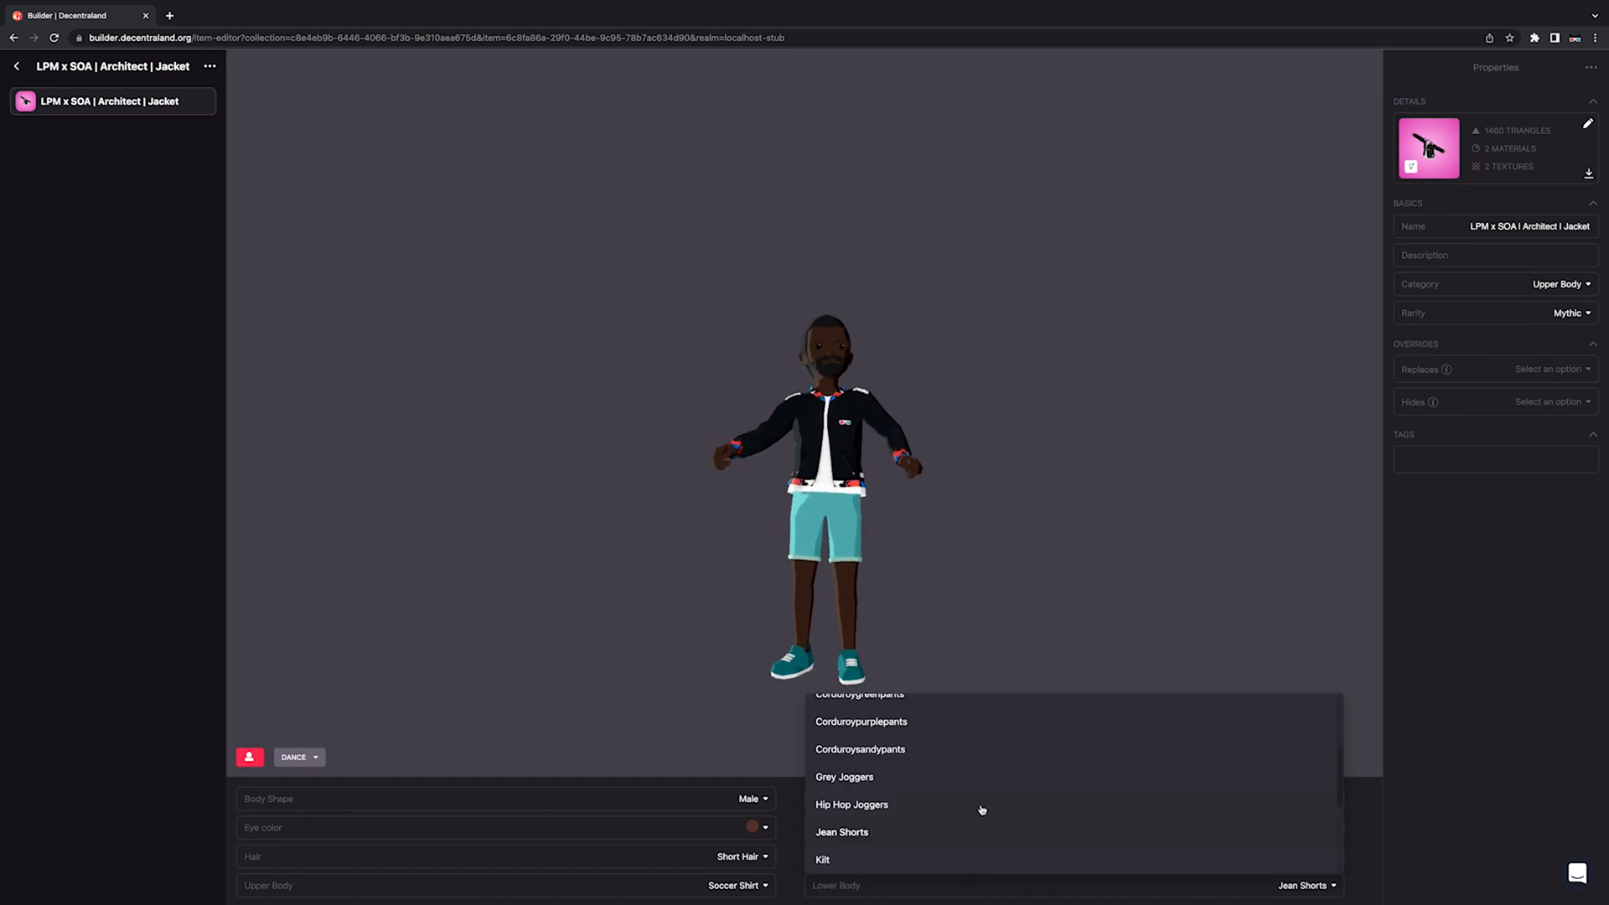
pyautogui.scroll(-2, 981, 809)
pyautogui.click(966, 833)
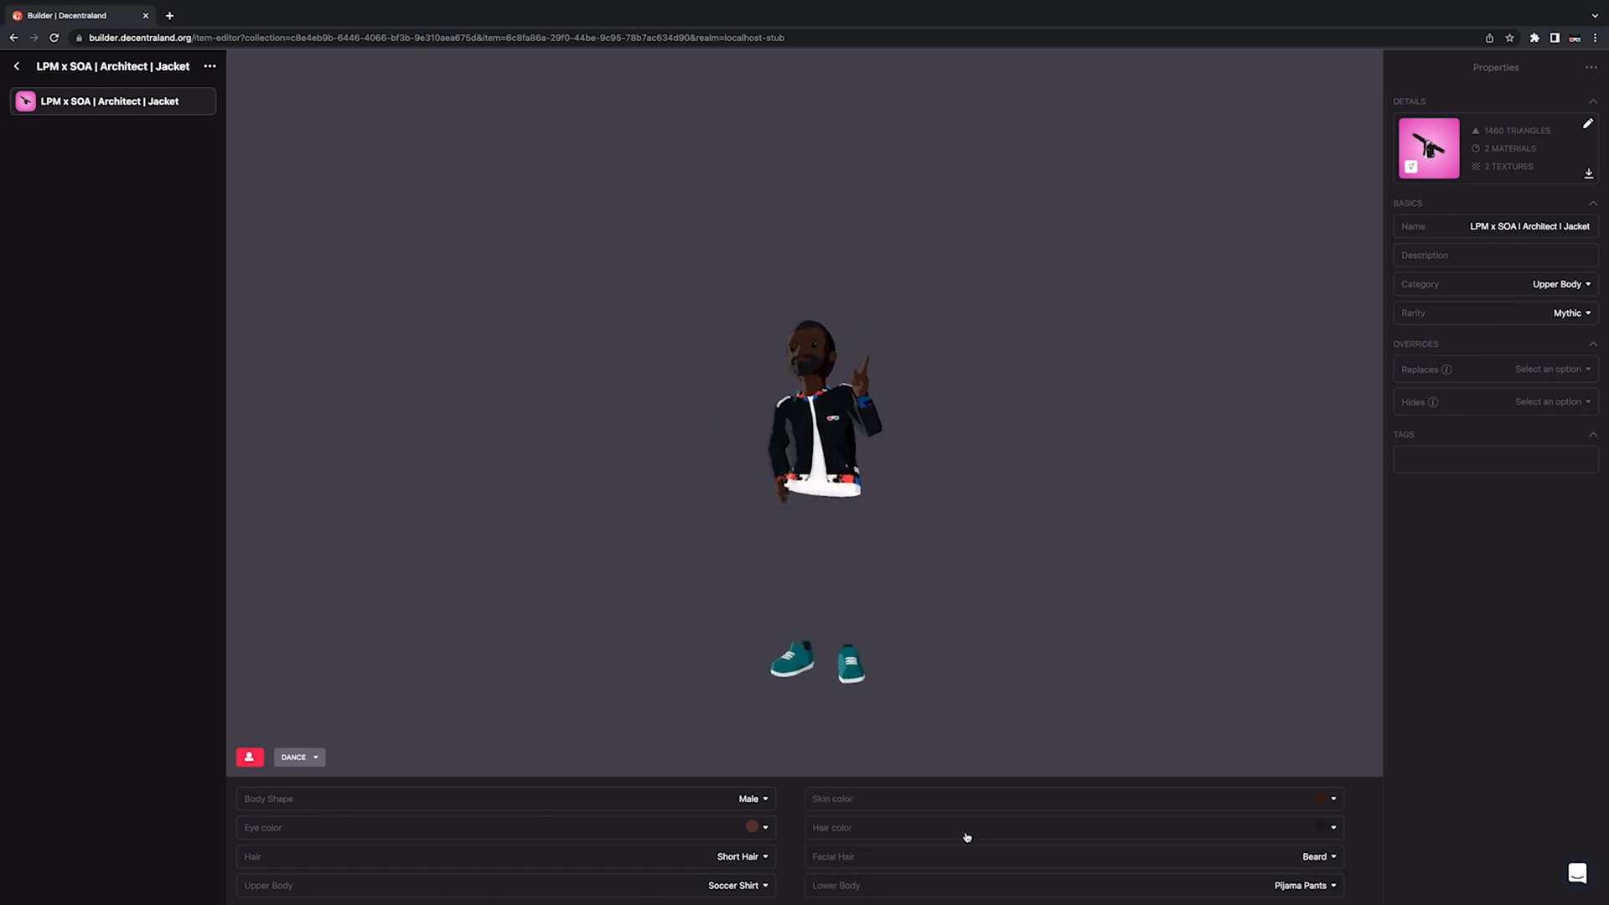
pyautogui.click(964, 887)
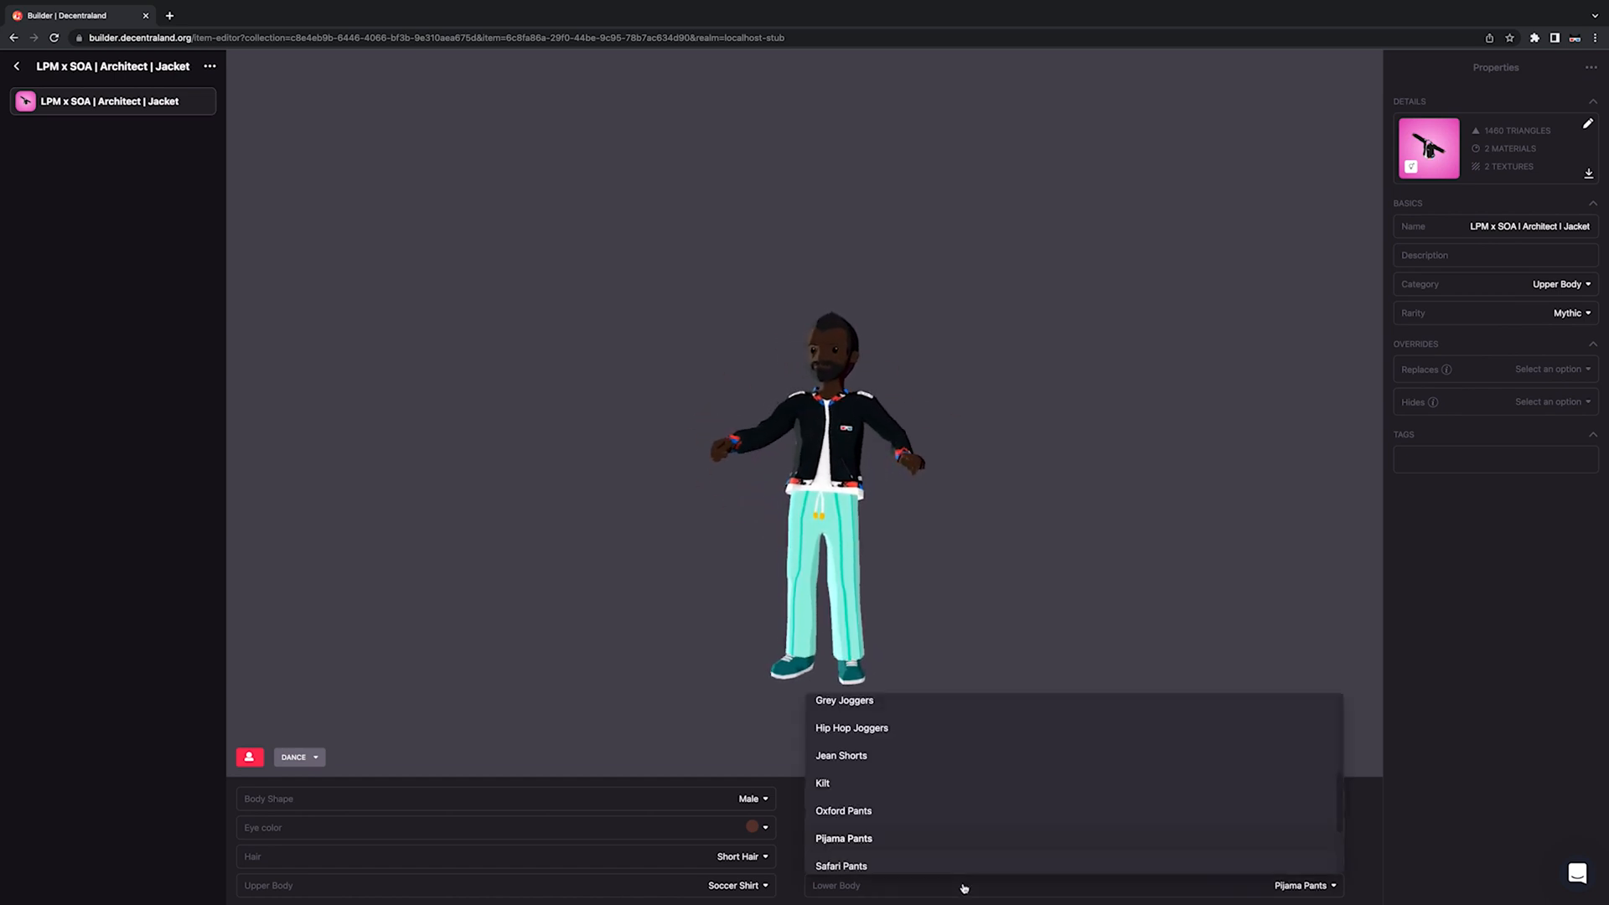
pyautogui.scroll(-3, 977, 831)
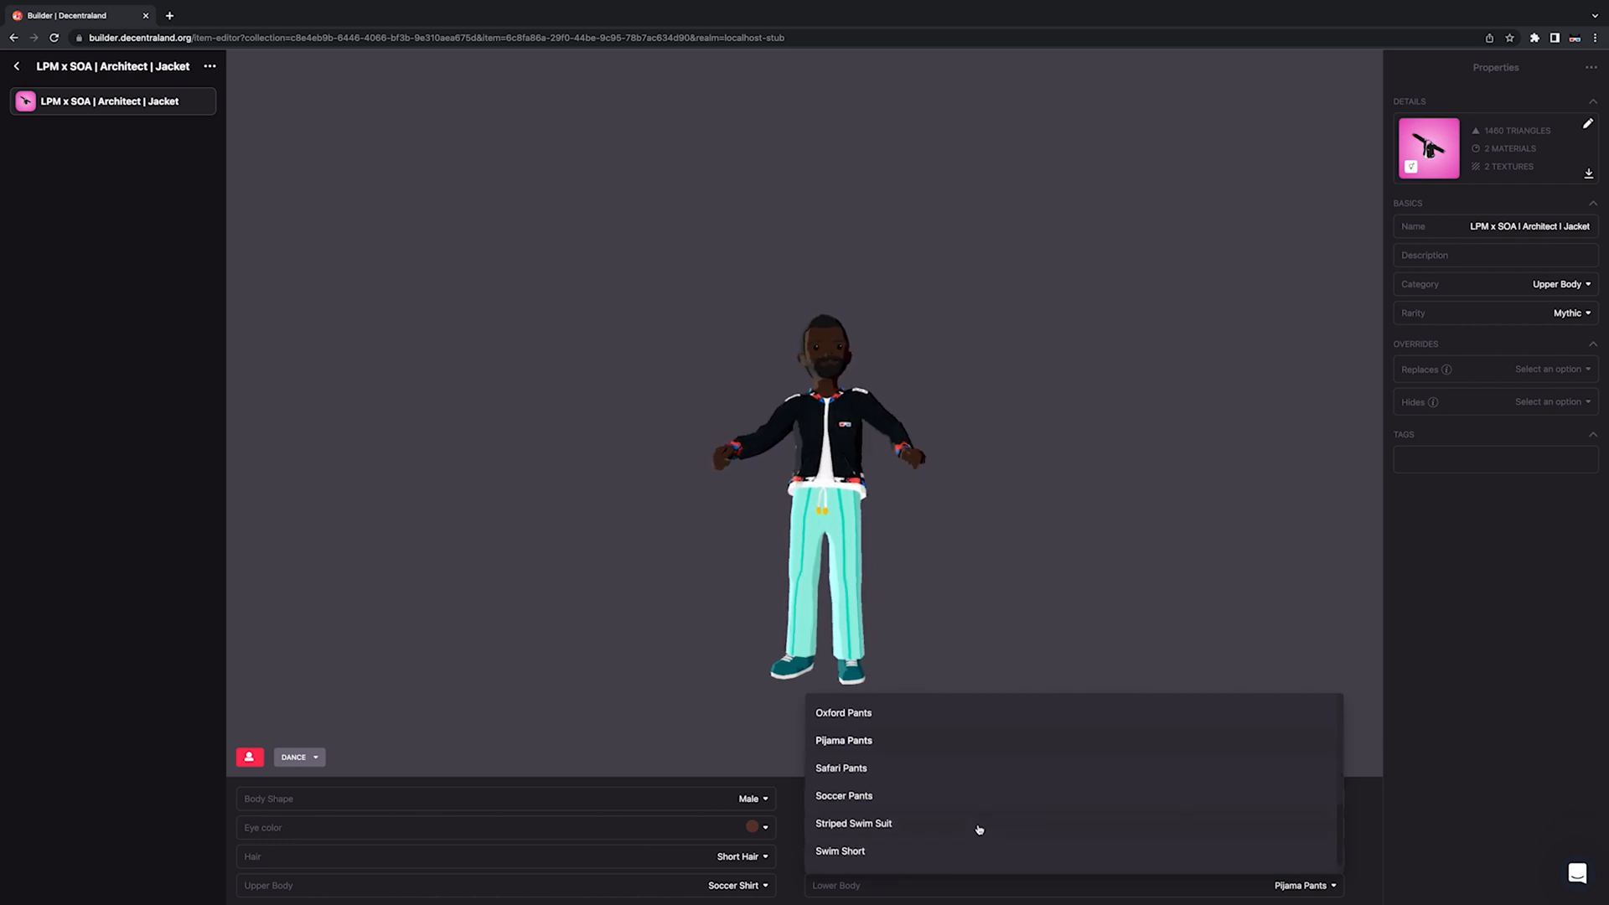
pyautogui.click(977, 801)
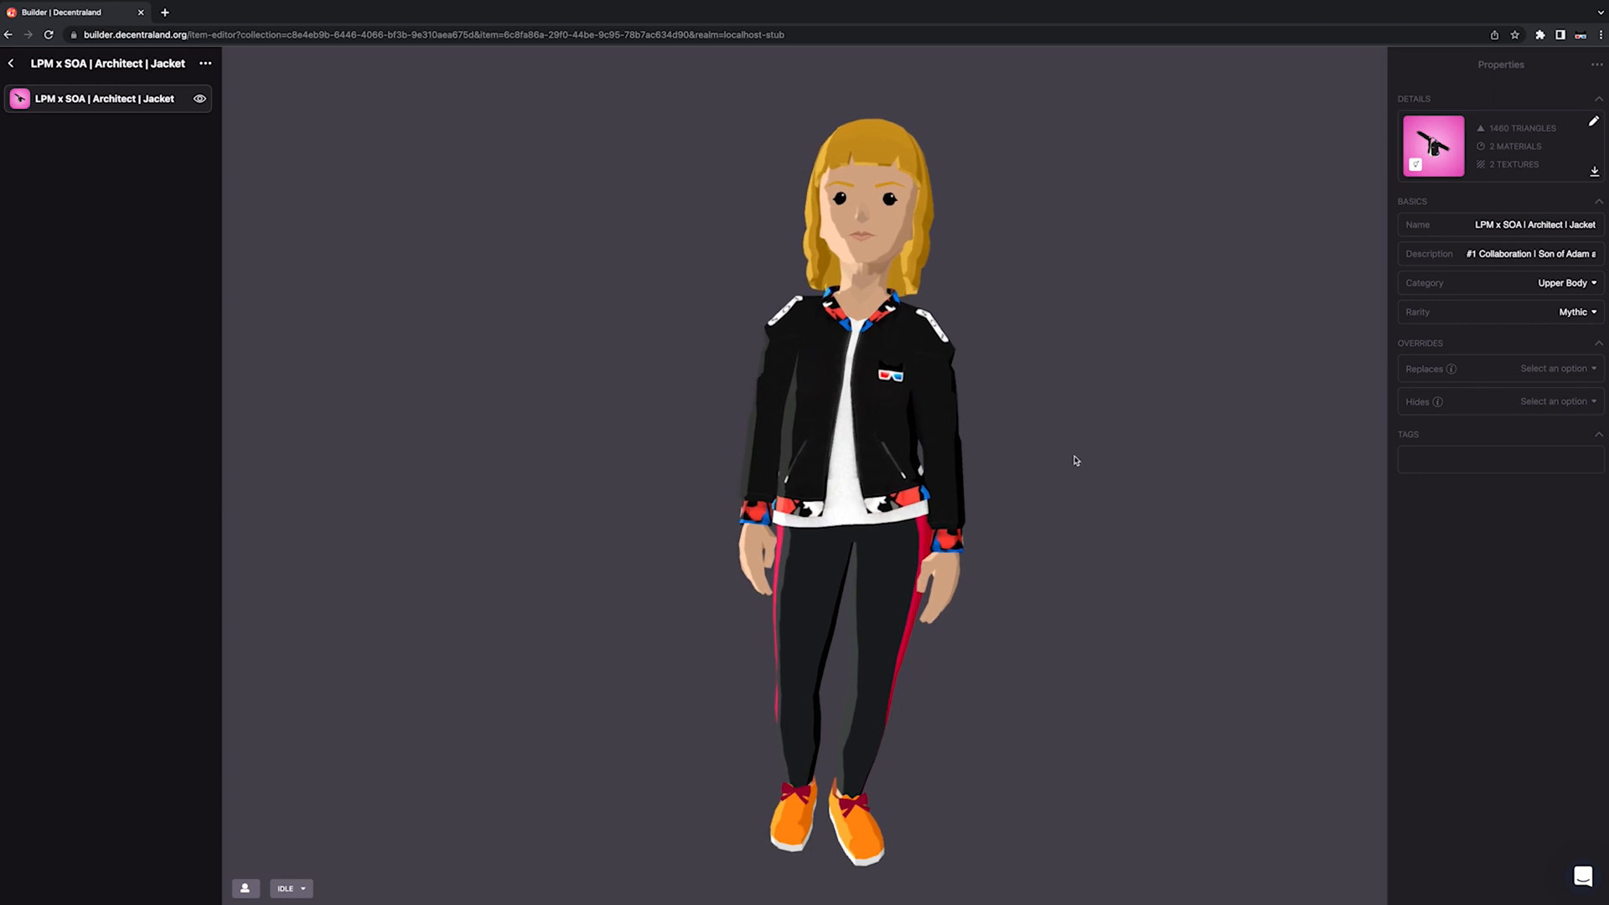
# Step: Replace the item's thumbnail with jacketThumbnail.png and save the item
pyautogui.click(1437, 149)
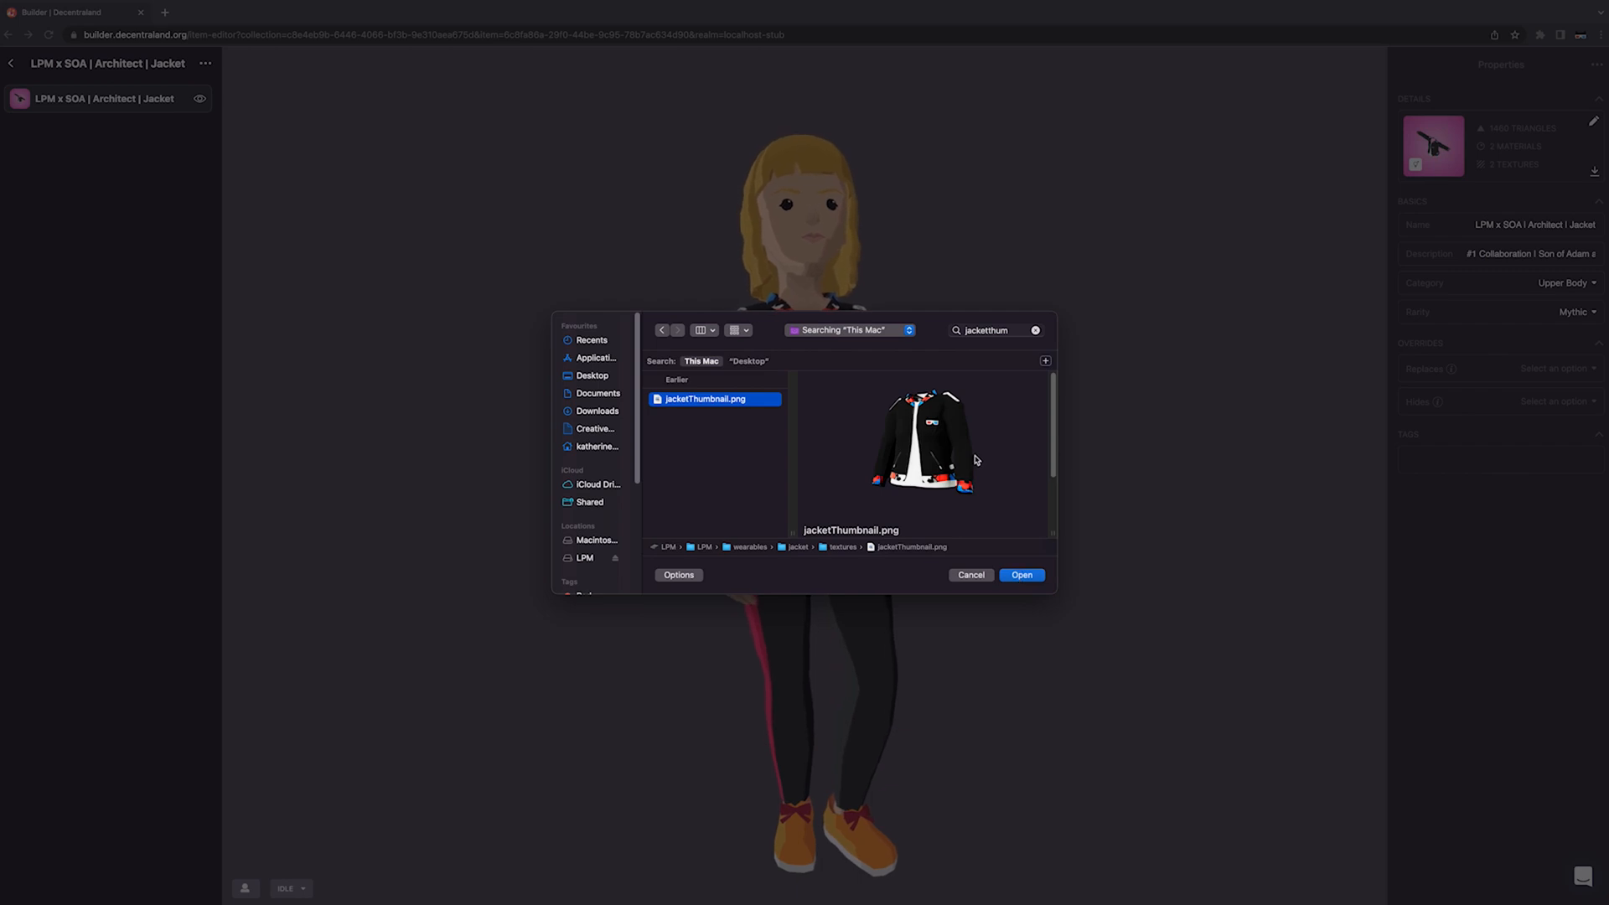
pyautogui.moveTo(1052, 467); pyautogui.dragTo(1049, 516)
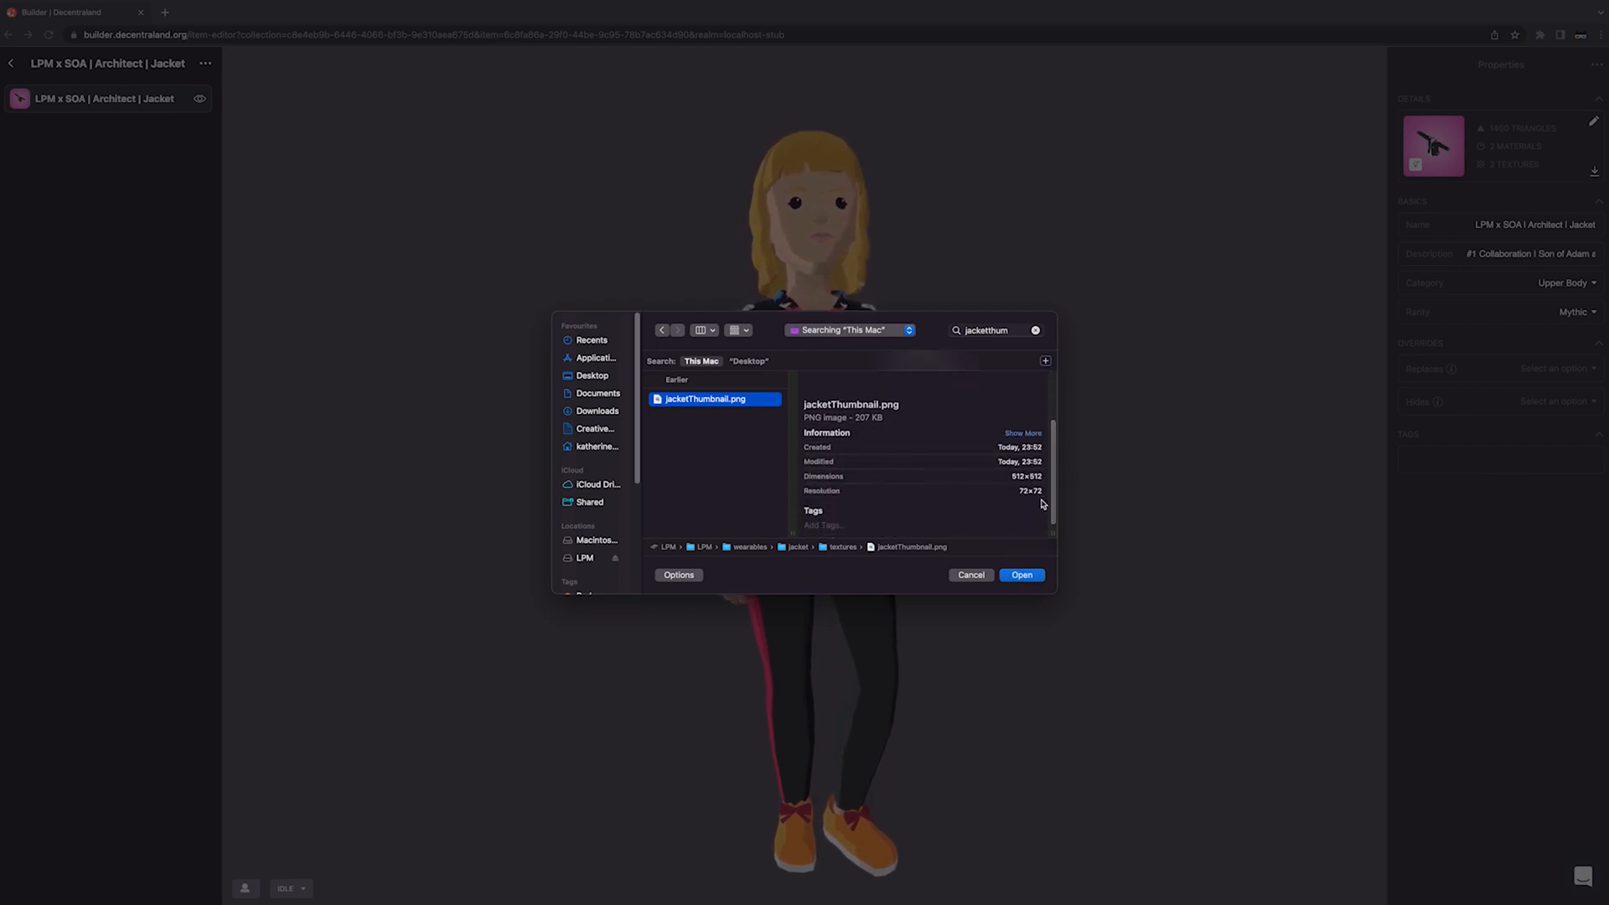
pyautogui.click(1021, 575)
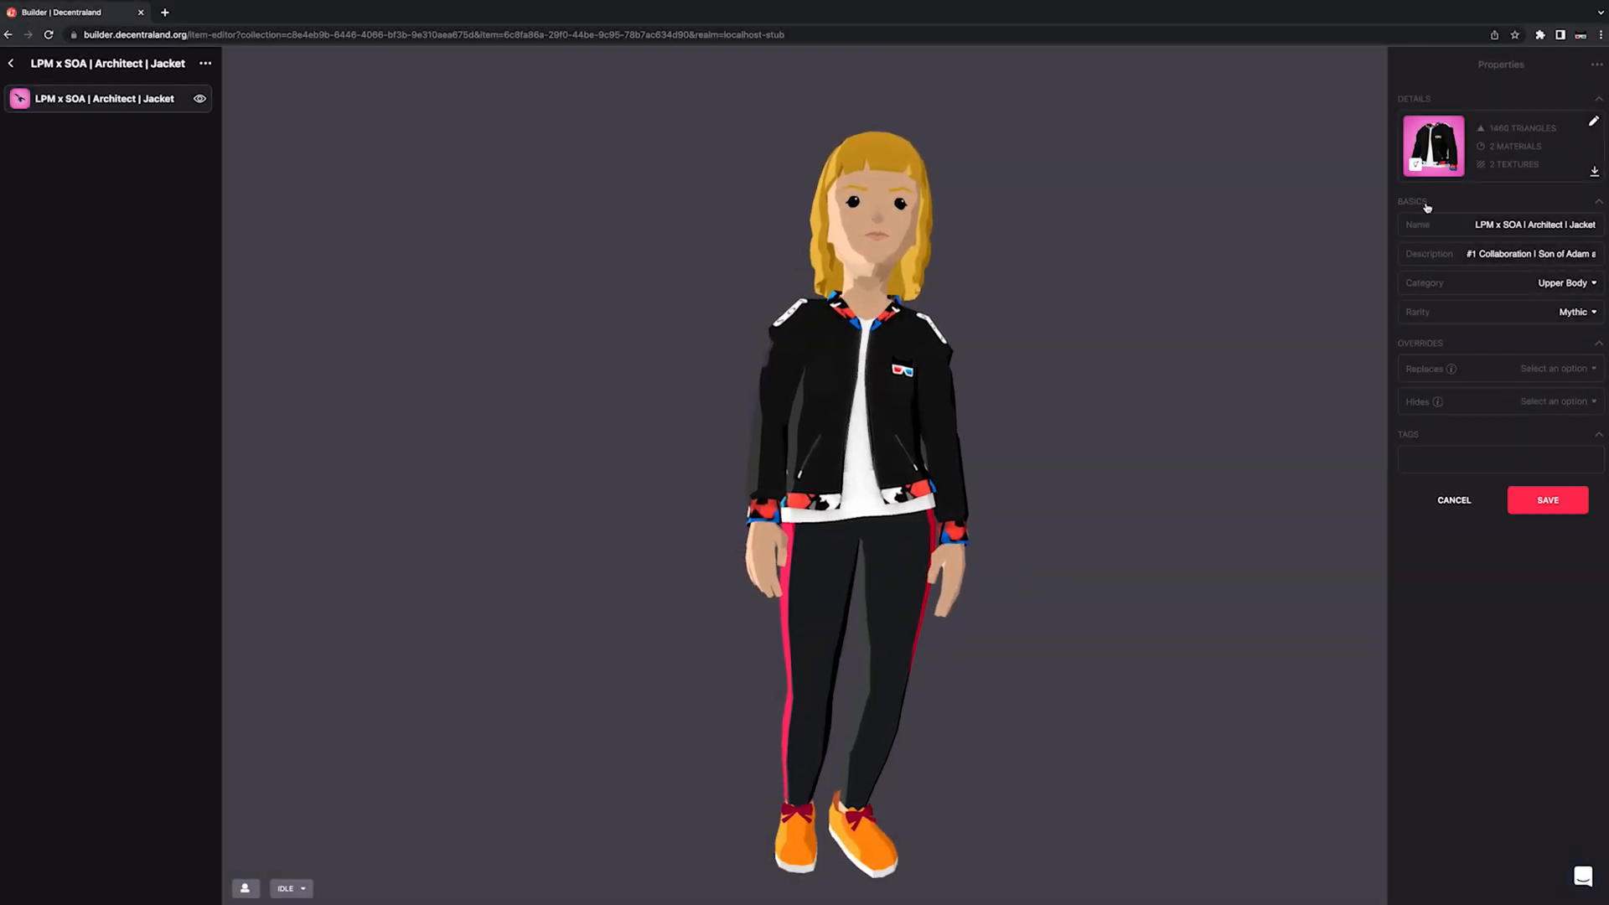
pyautogui.click(1548, 499)
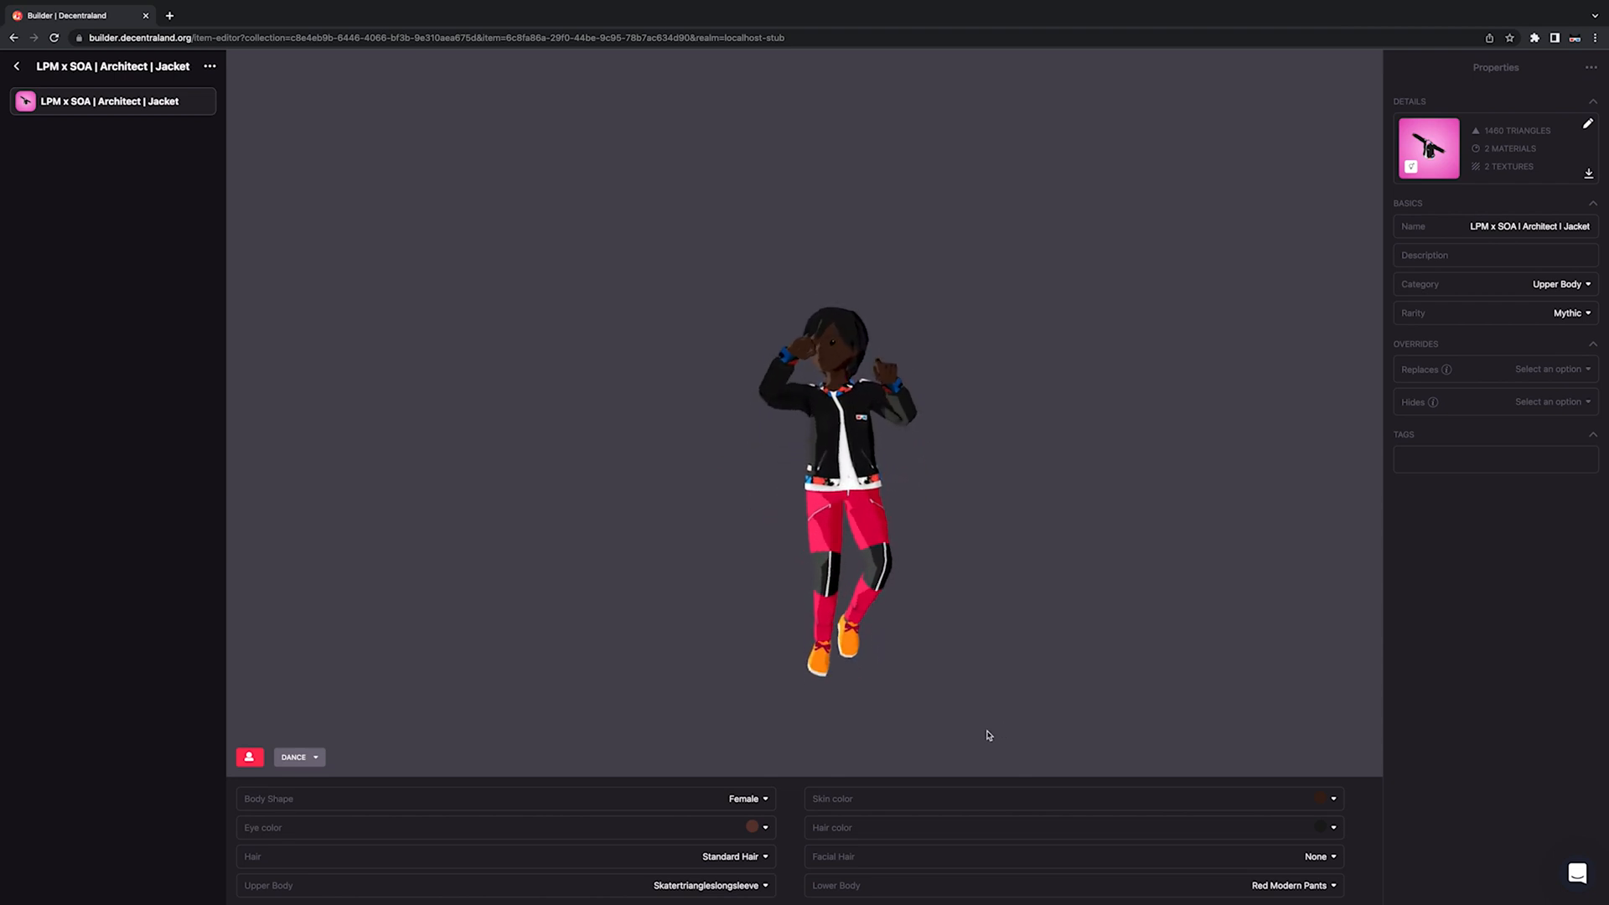
# Step: Return to the "LPM x SOA | Architect | Jacket" collection and open it in world
pyautogui.click(15, 66)
pyautogui.click(15, 65)
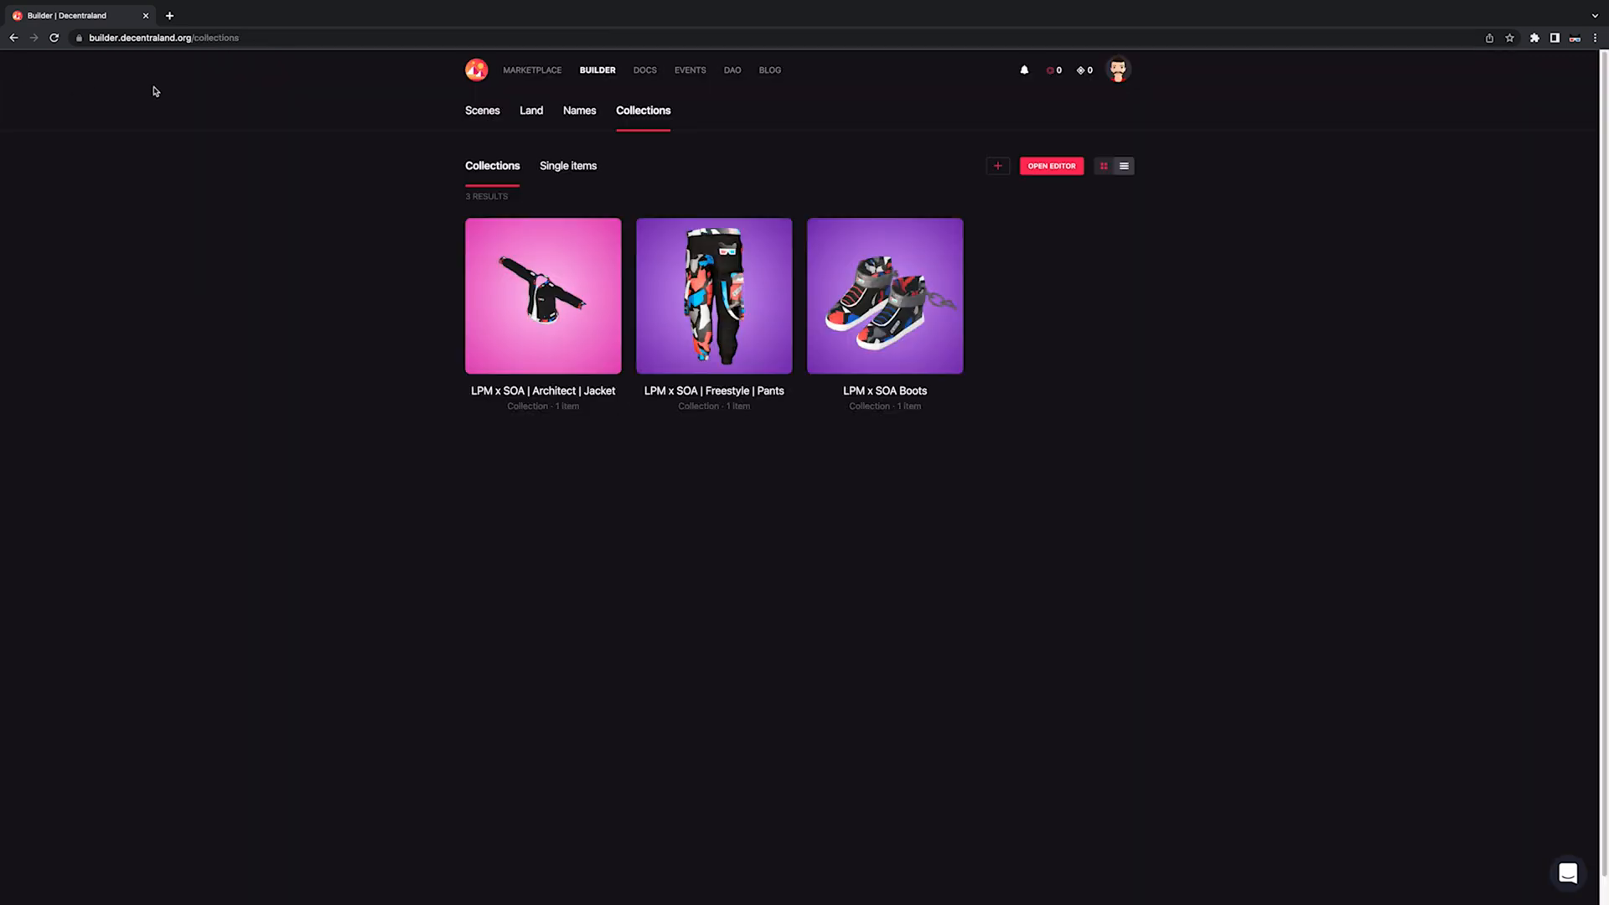
pyautogui.click(608, 232)
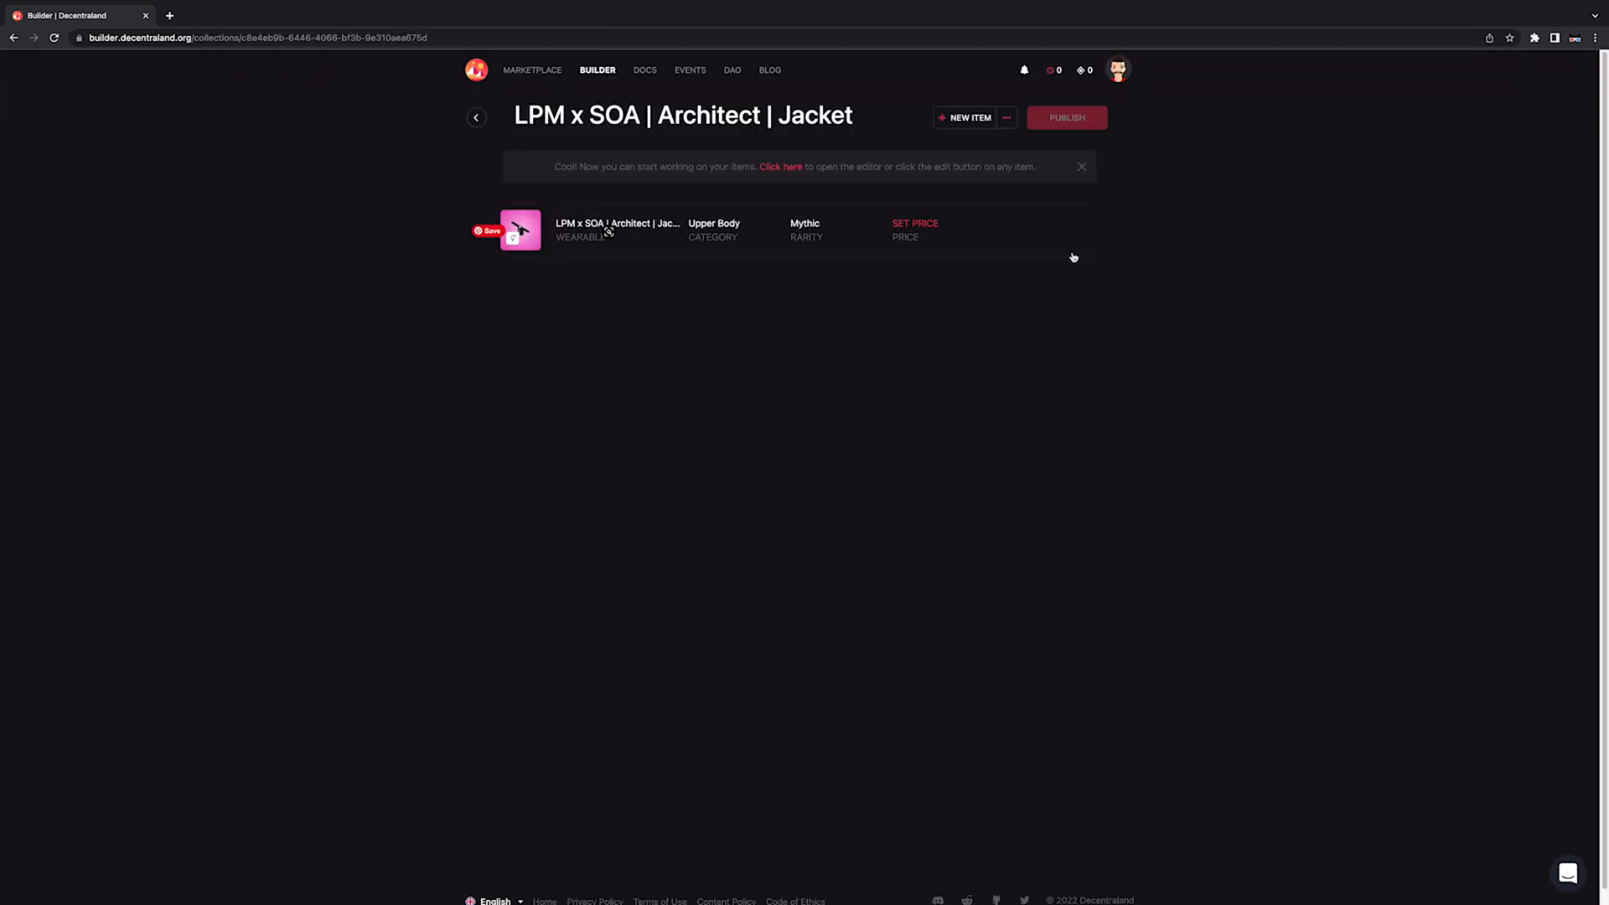
pyautogui.click(1009, 120)
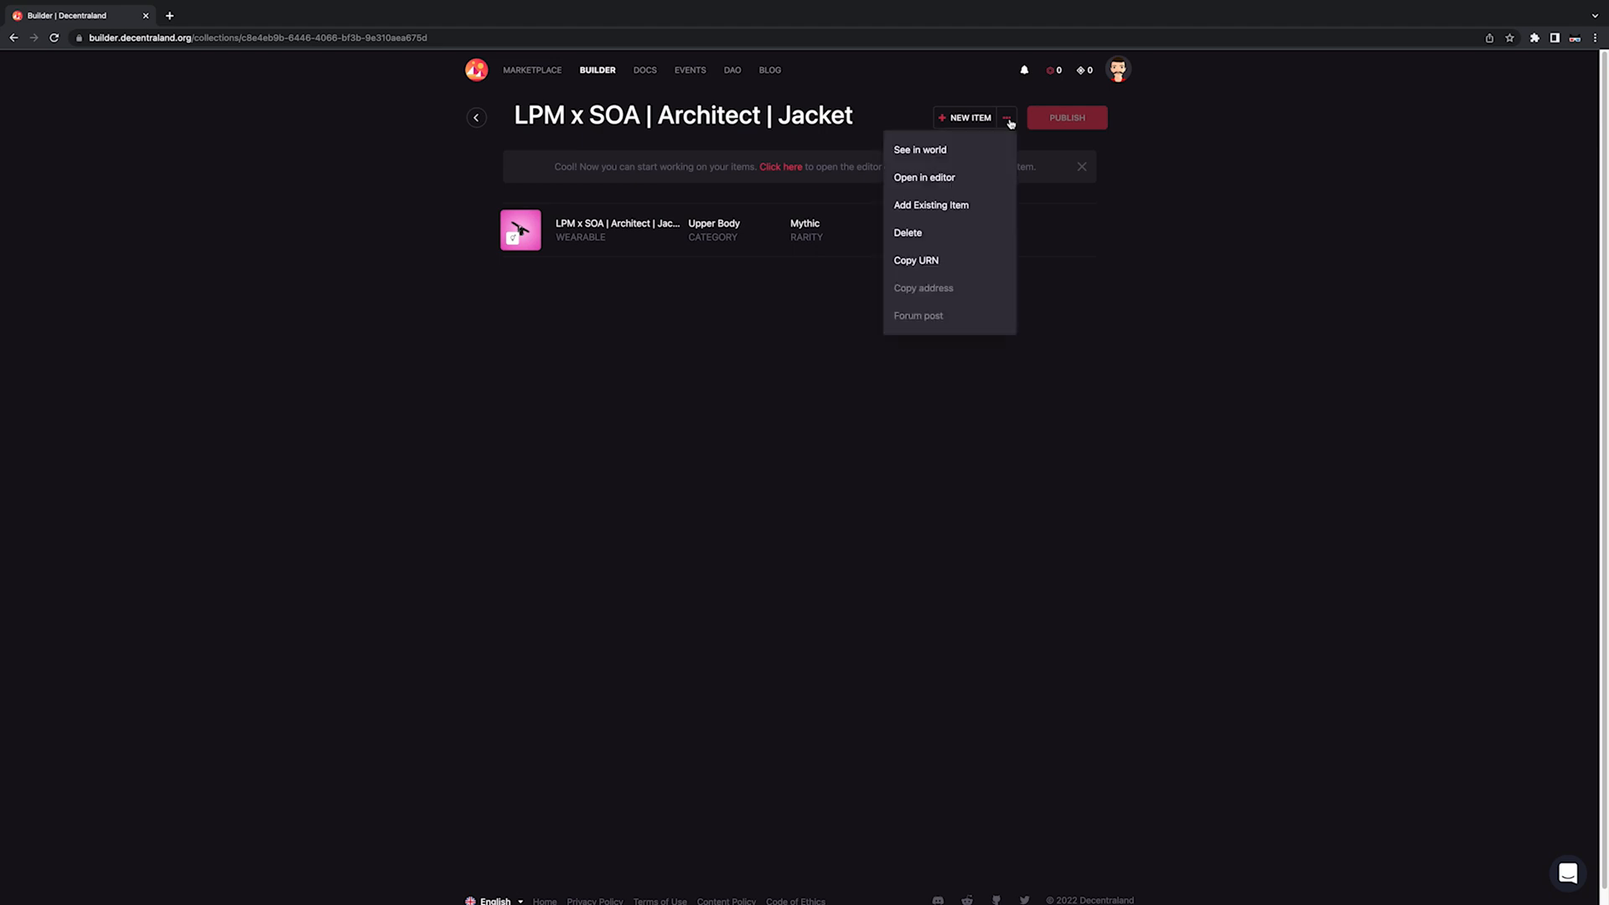
pyautogui.click(914, 151)
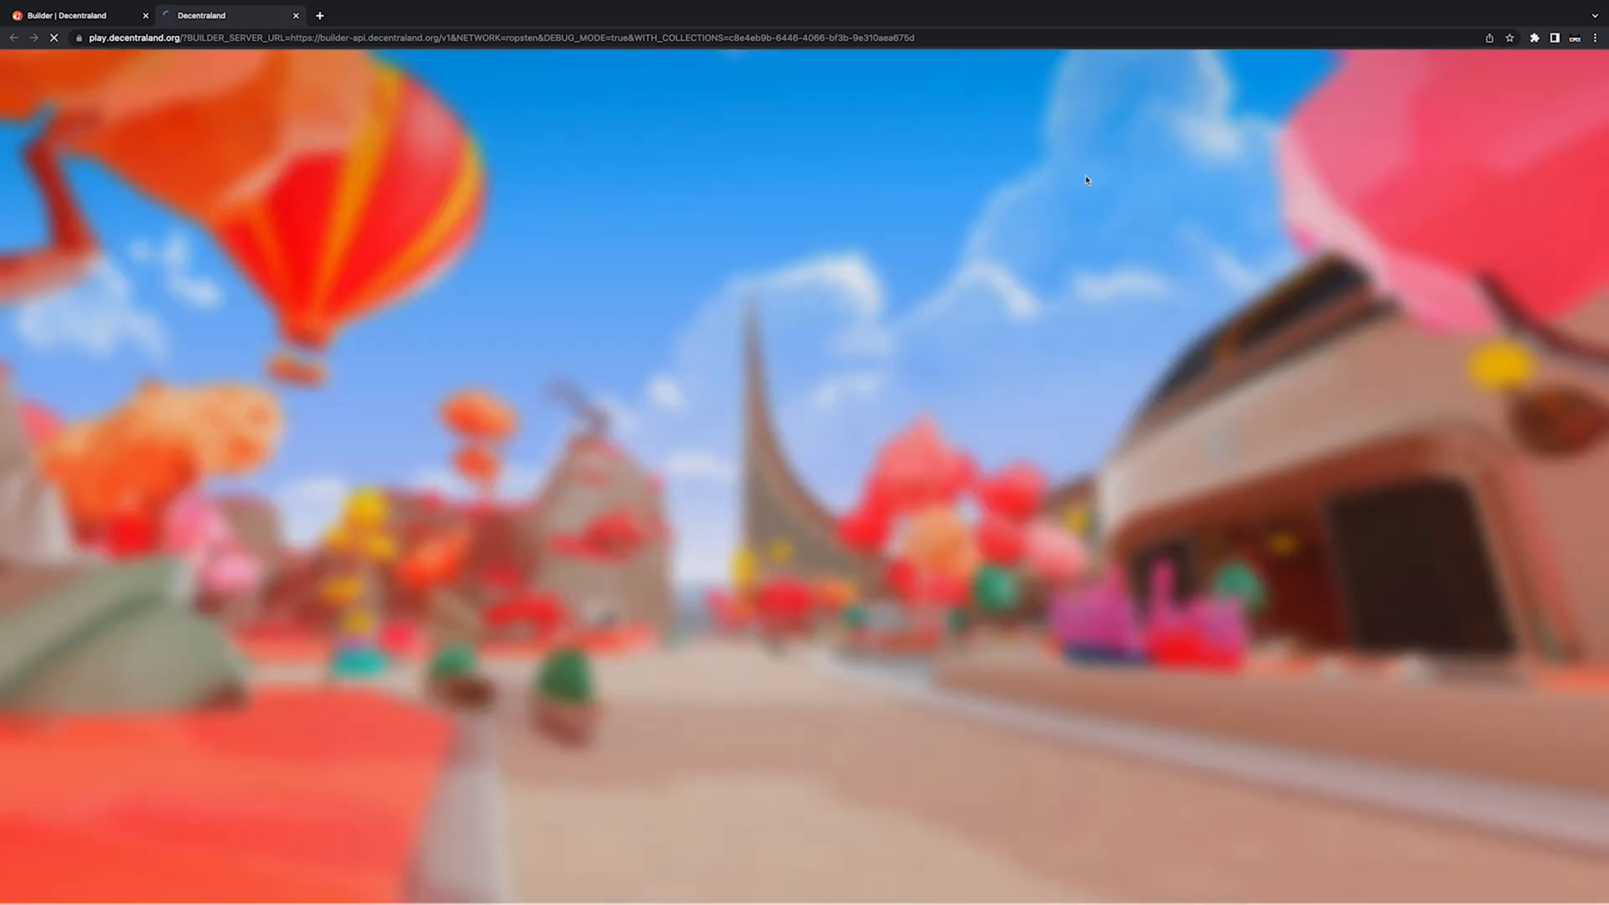
# Step: Switch the MetaMask wallet to the Ropsten test network and reload the Decentraland world
pyautogui.click(1533, 38)
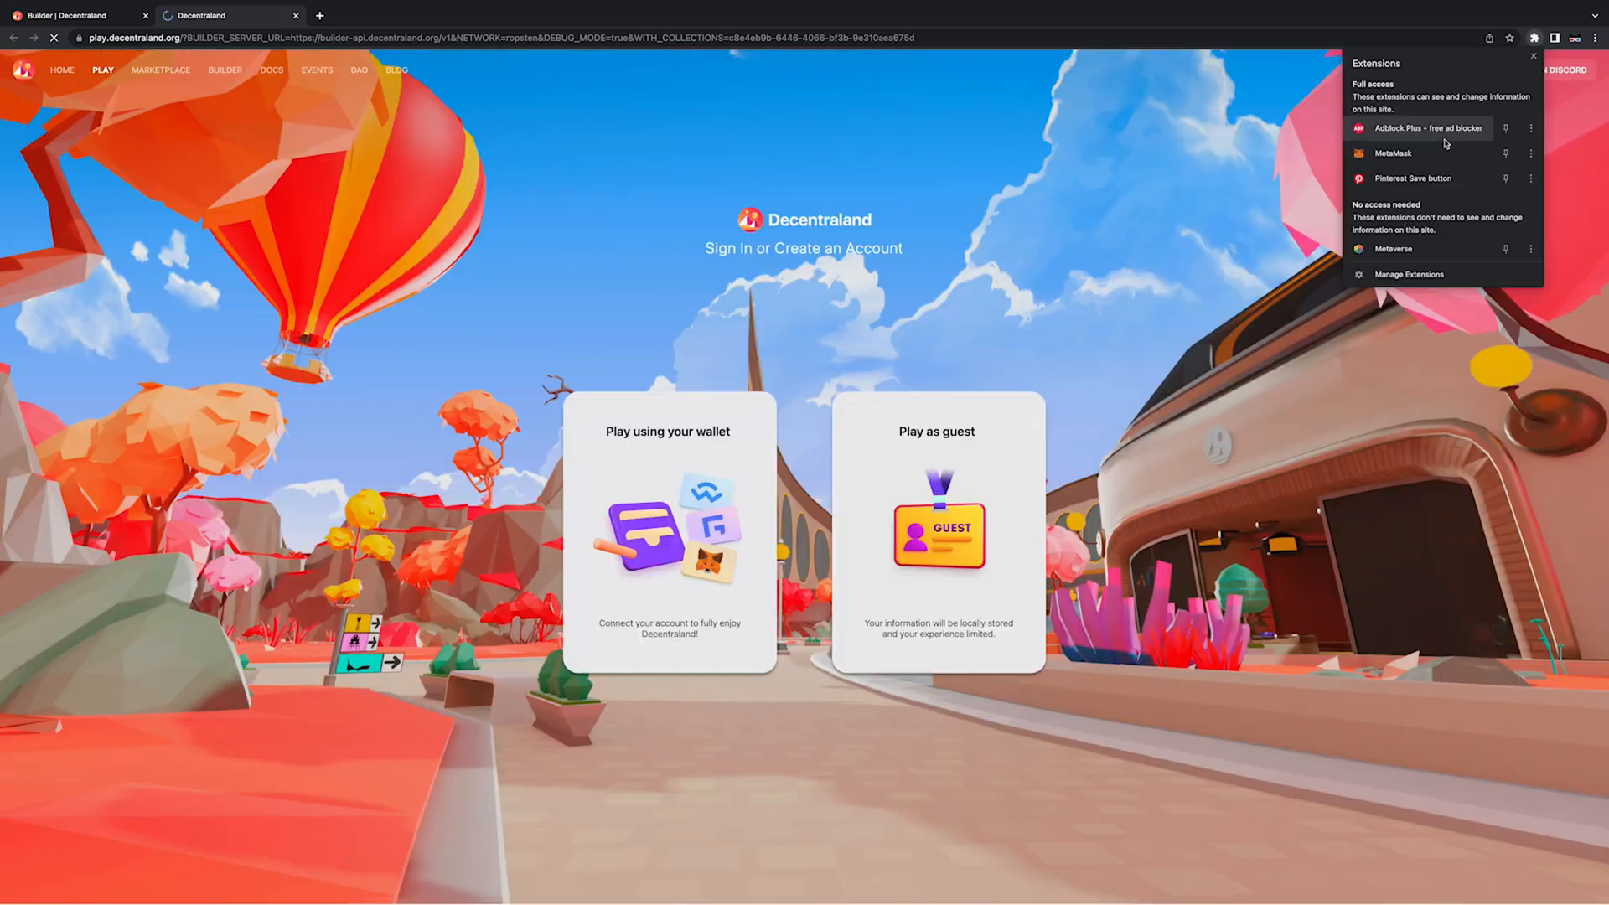
pyautogui.click(1440, 152)
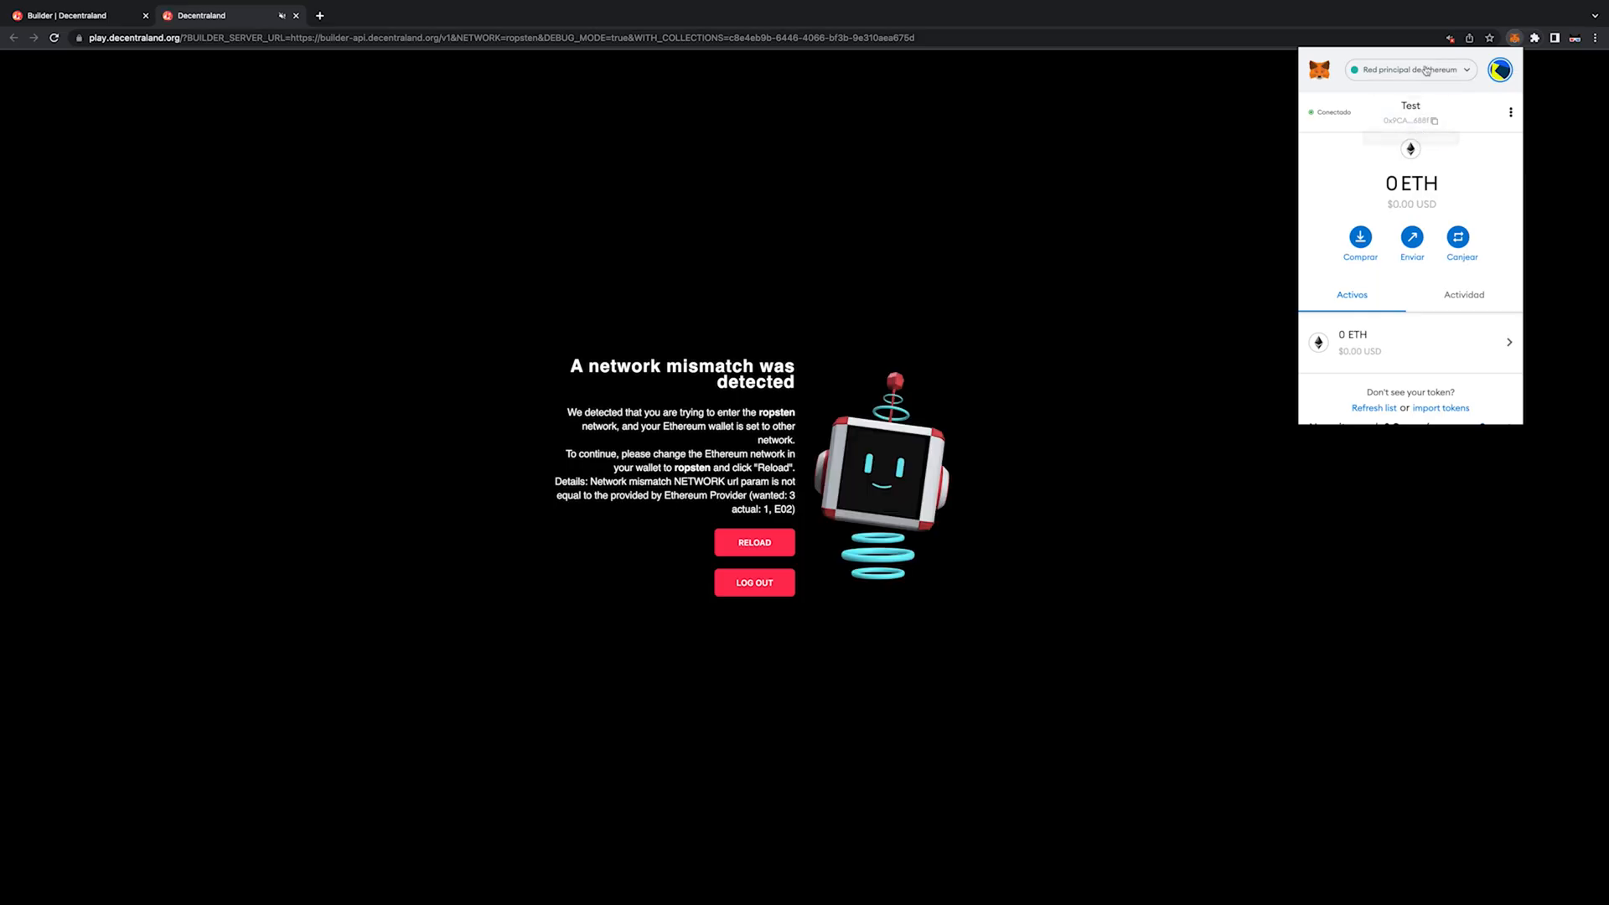
pyautogui.click(1426, 71)
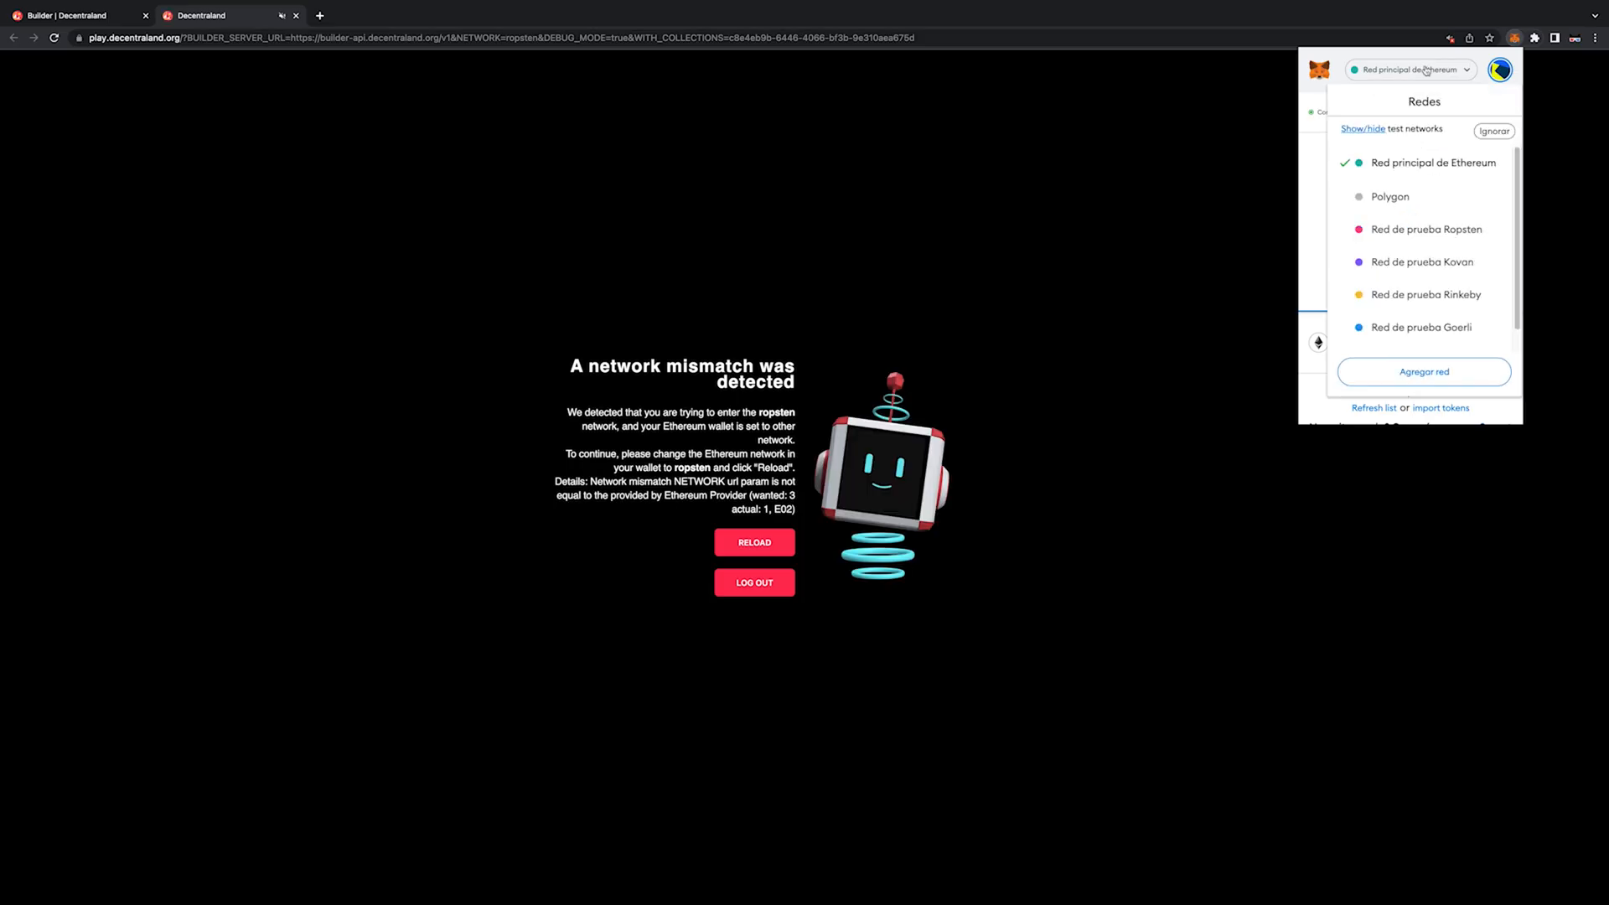
pyautogui.click(1425, 230)
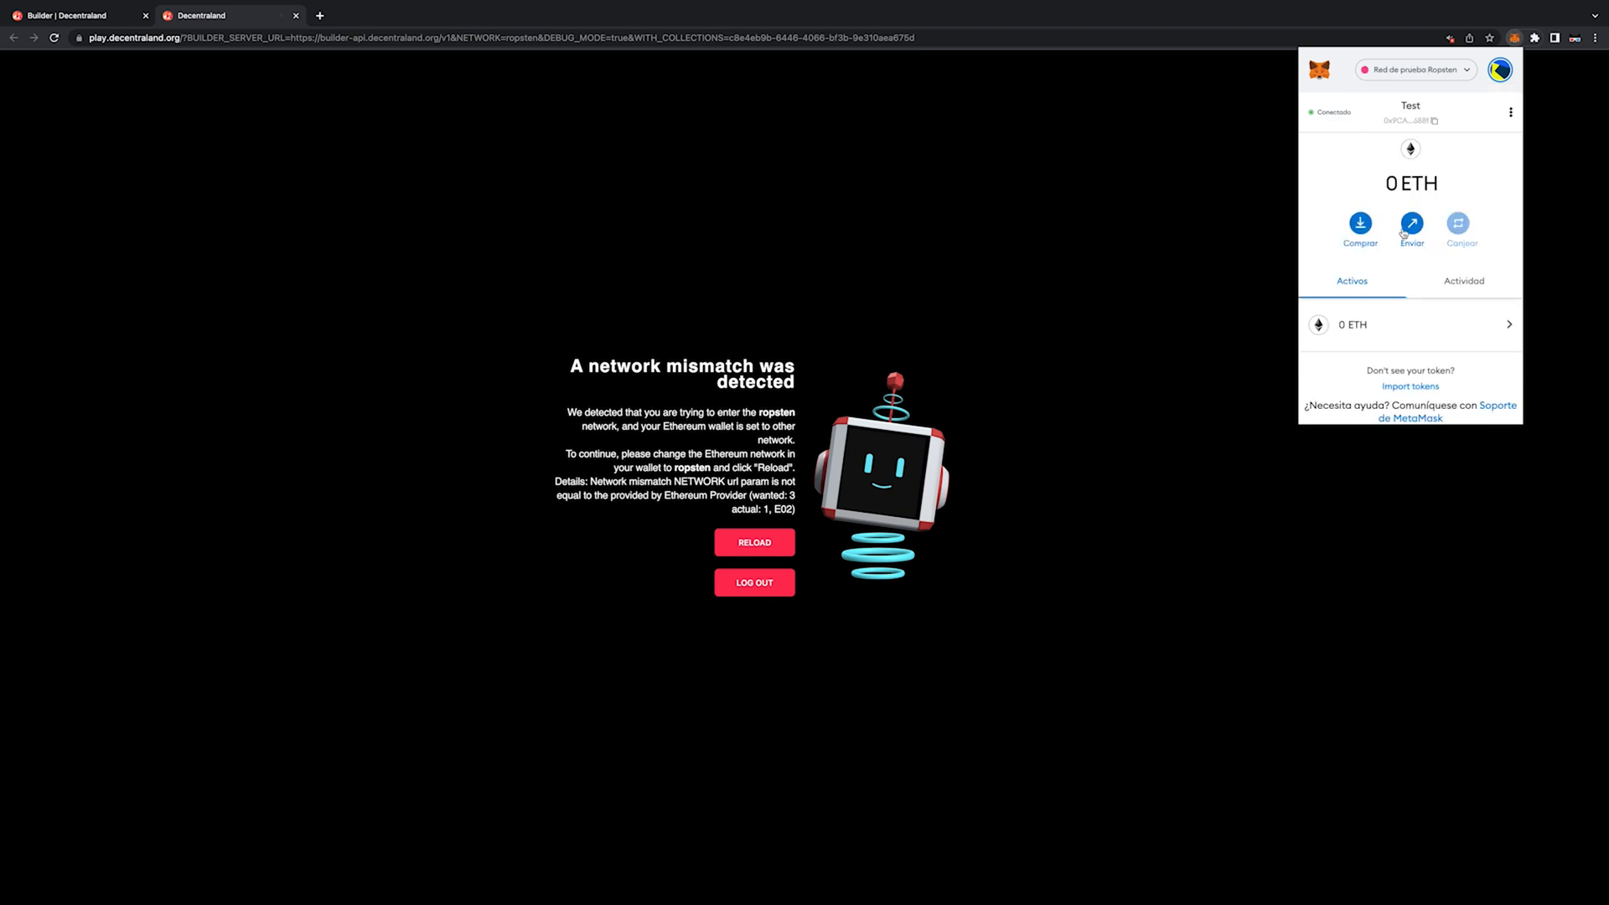
pyautogui.click(1000, 285)
pyautogui.click(769, 546)
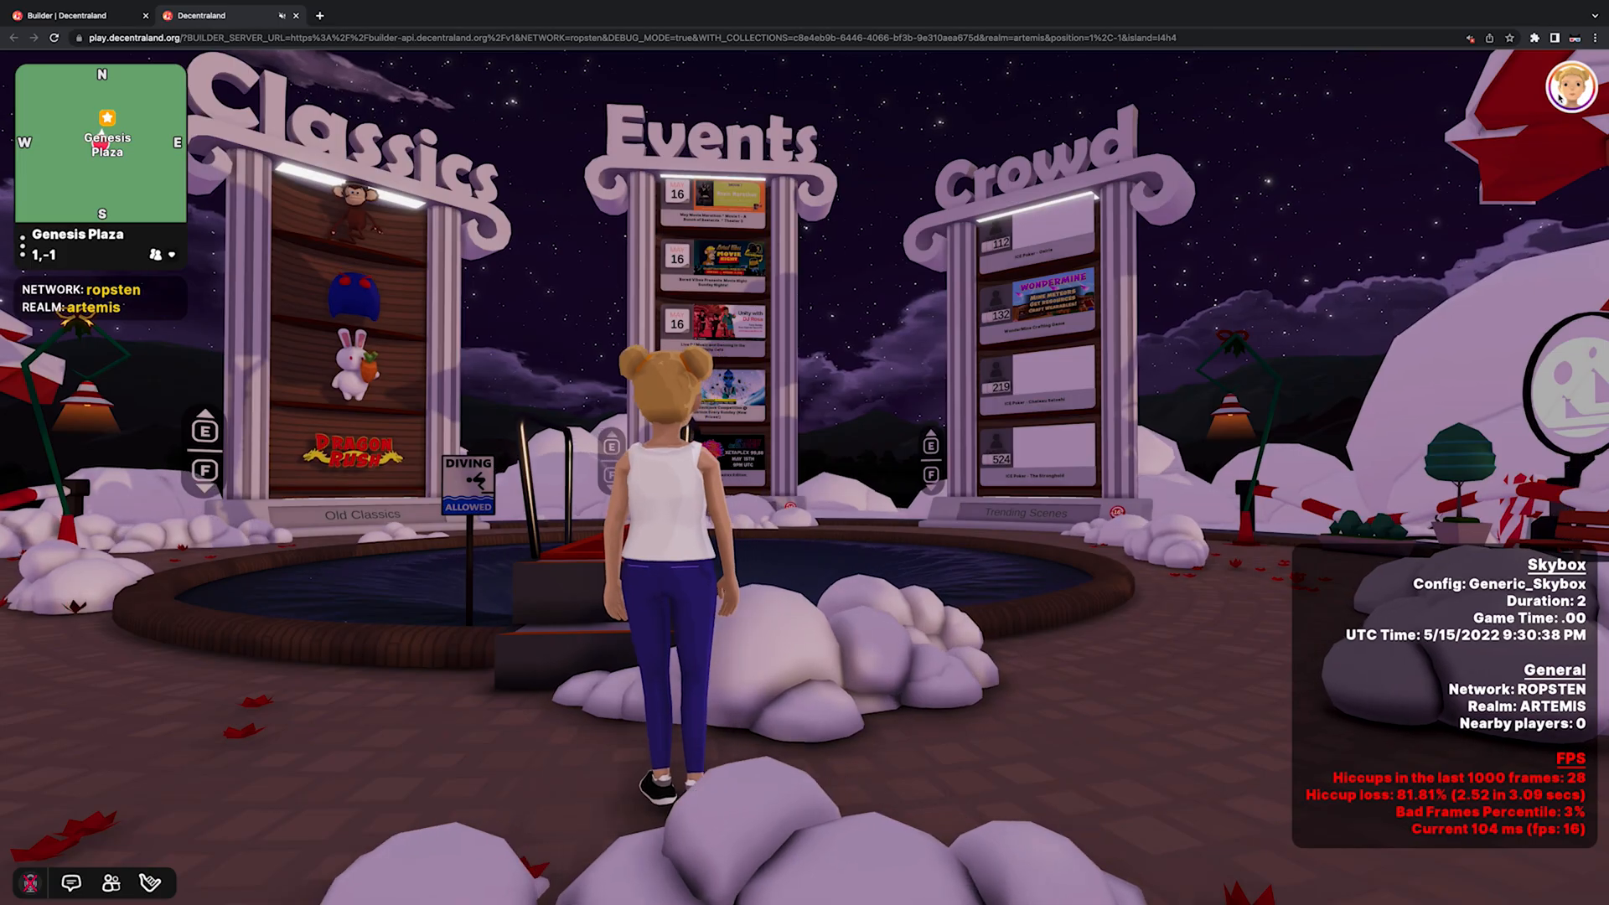
# Step: Equip the black jacket from the backpack's collectibles on the avatar and save the outfit
pyautogui.press('x')
pyautogui.press('i')
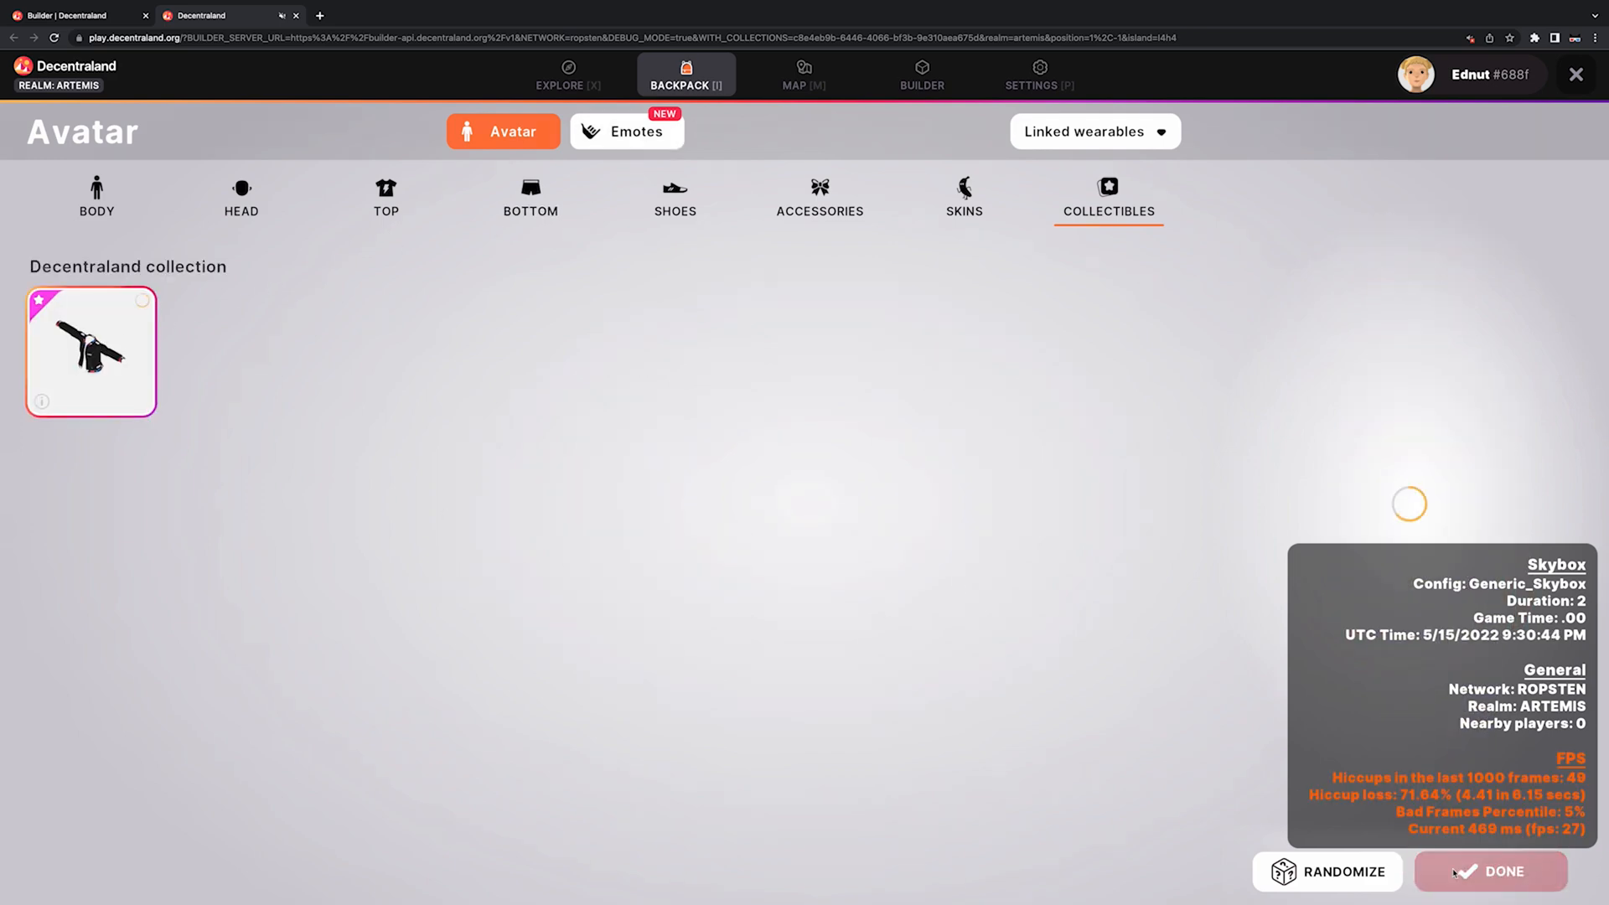
pyautogui.click(1502, 874)
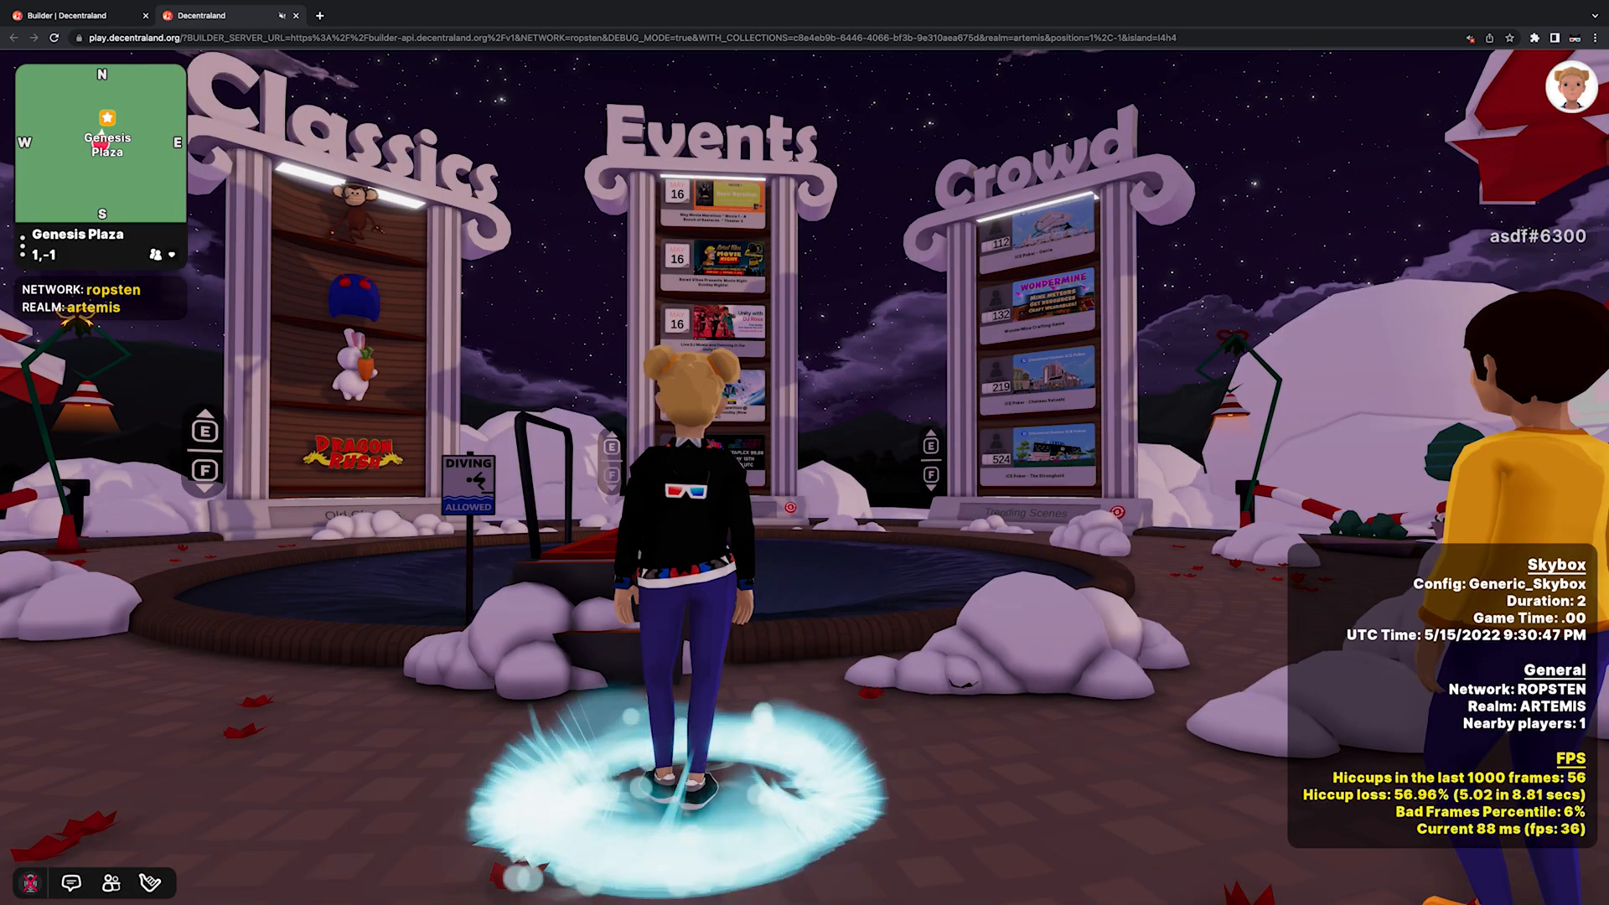
# Step: Examine the jacket on the avatar from front, side and back with the interface hidden, while moving and jumping around the plaza
pyautogui.click(804, 478)
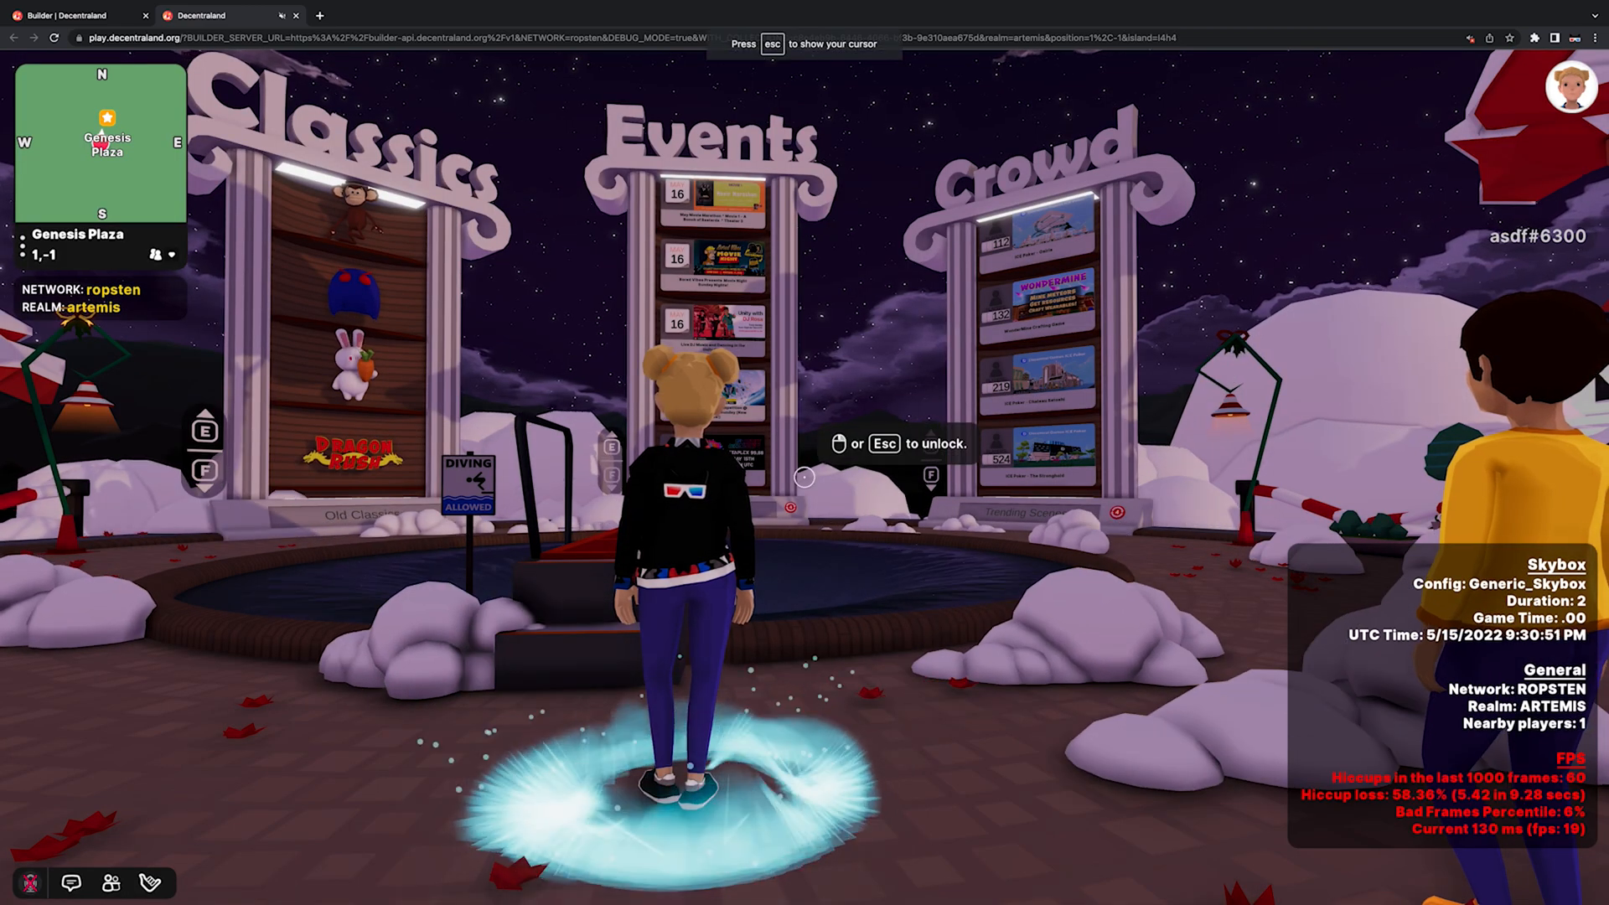
pyautogui.press('v')
pyautogui.press('v')
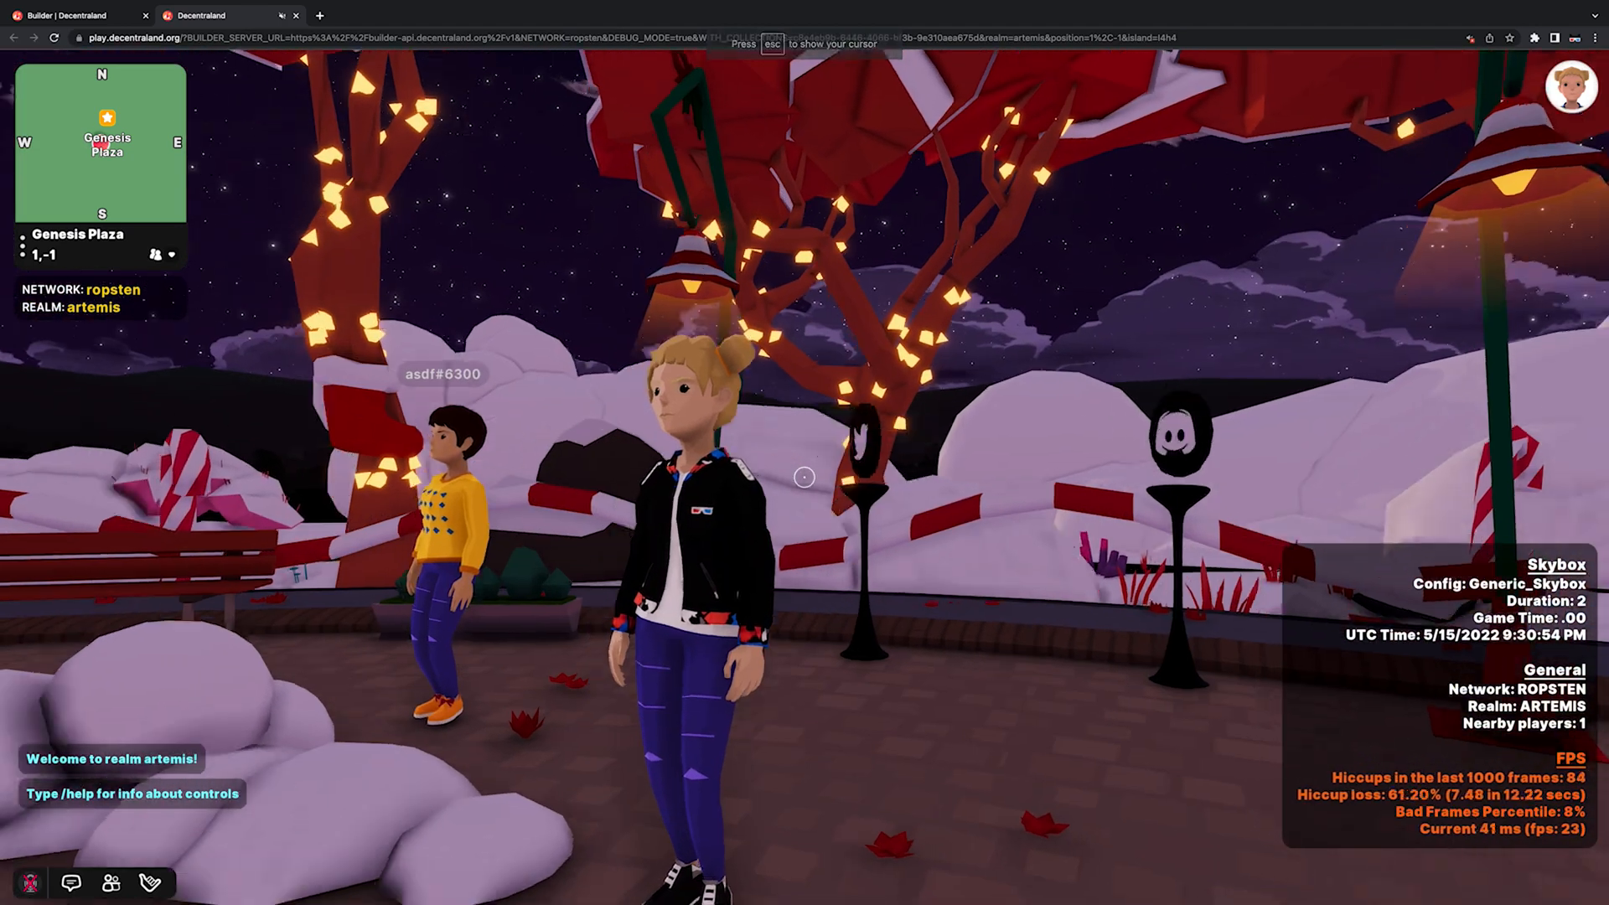
pyautogui.press('u')
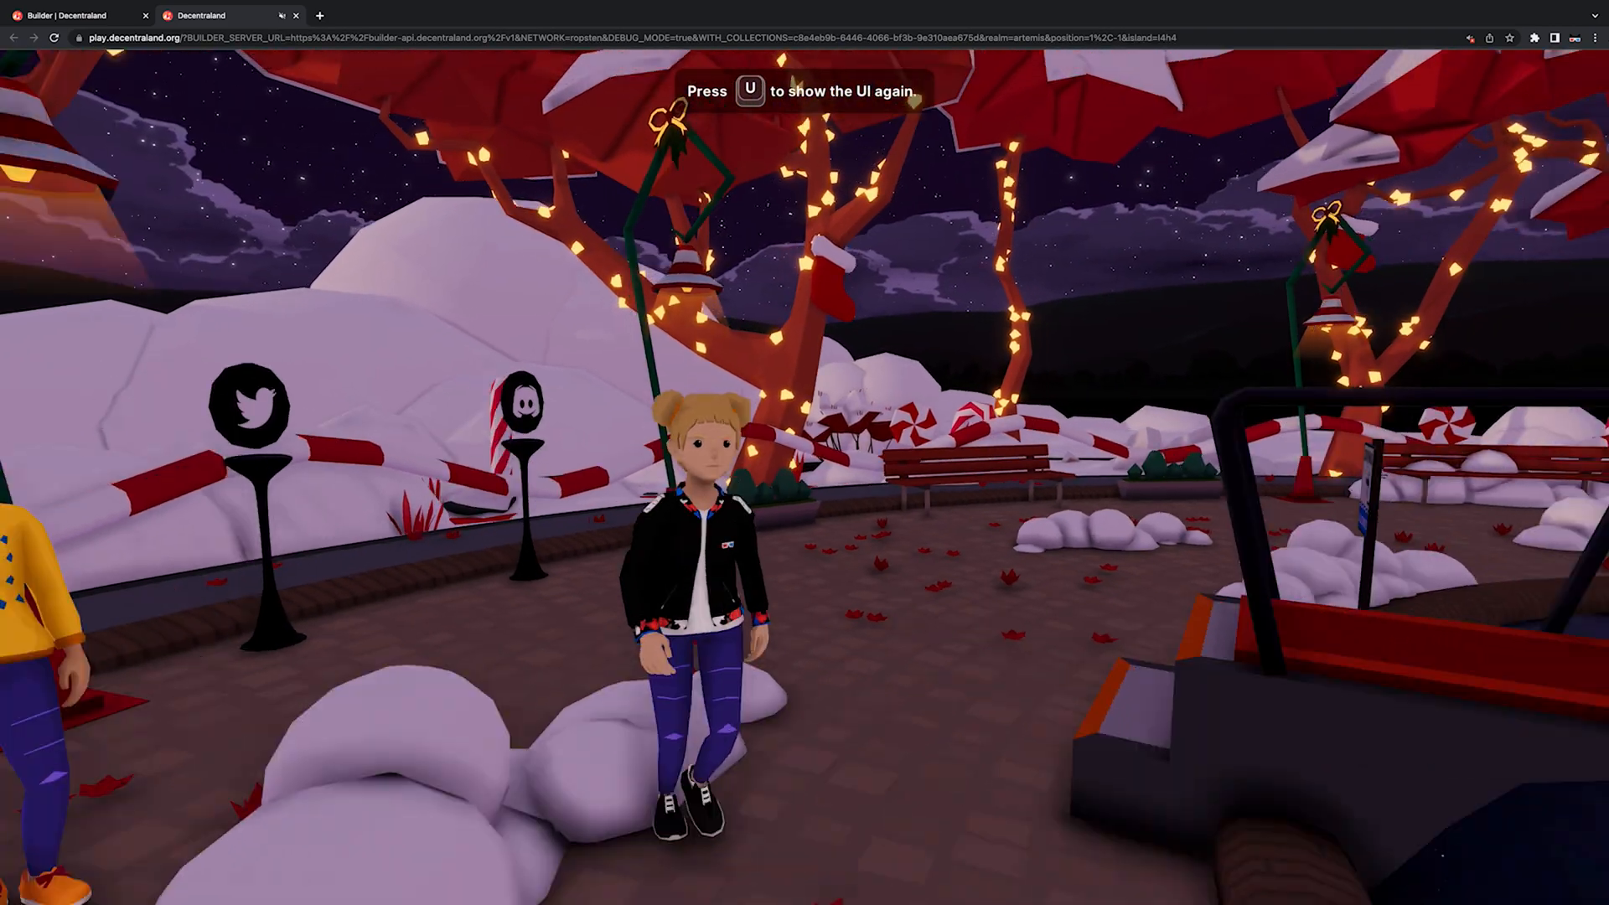
pyautogui.press('s')
pyautogui.press('space')
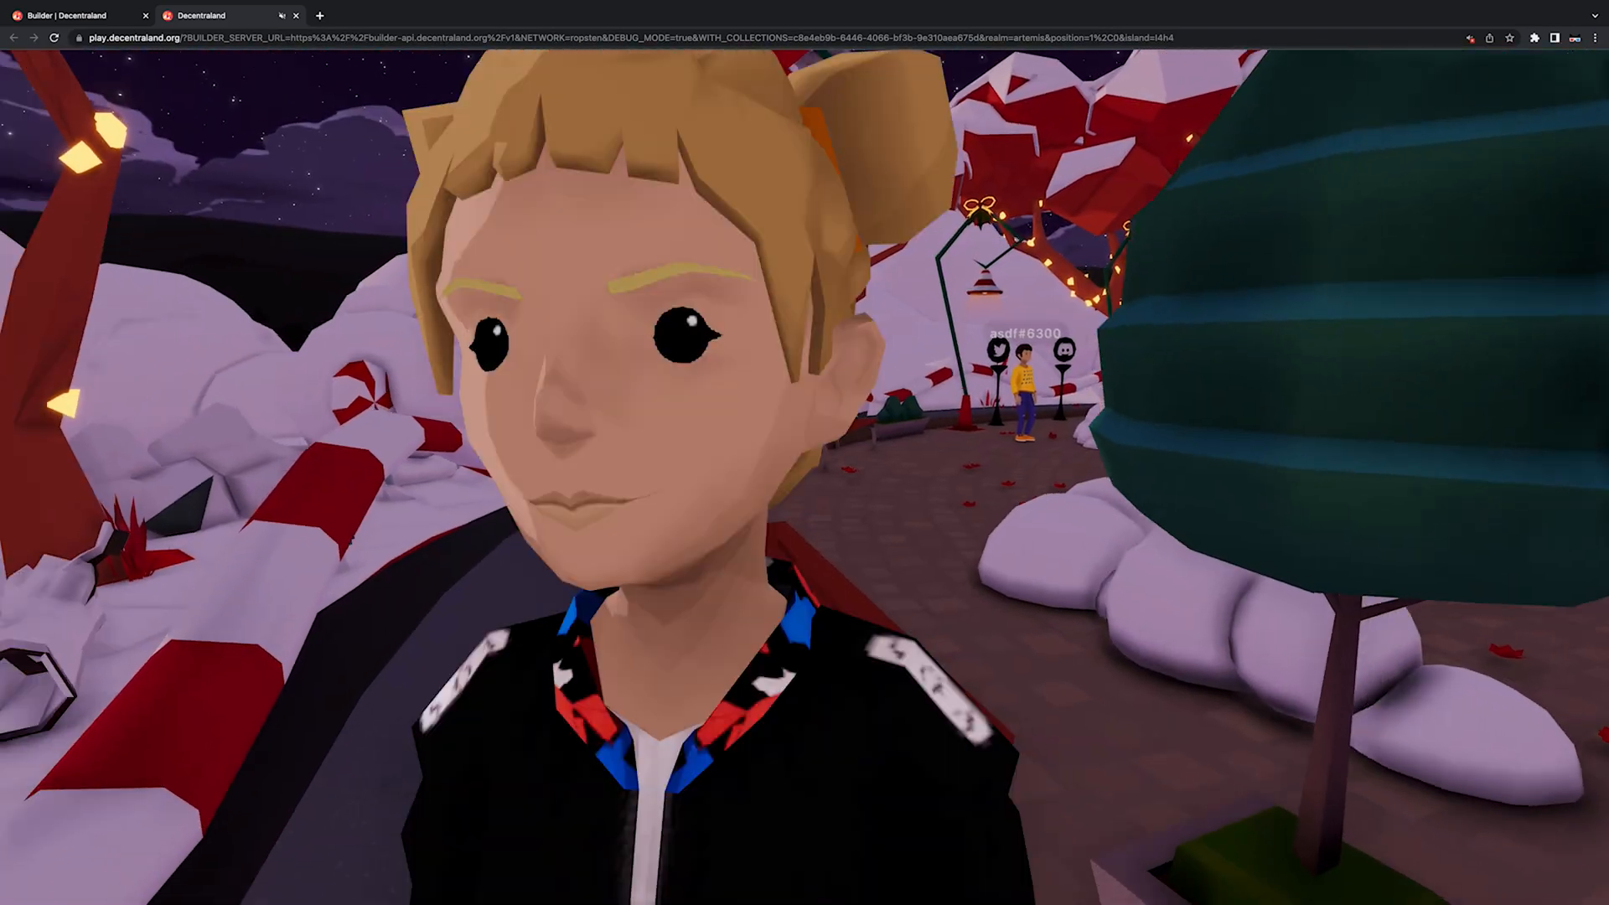
pyautogui.press('d')
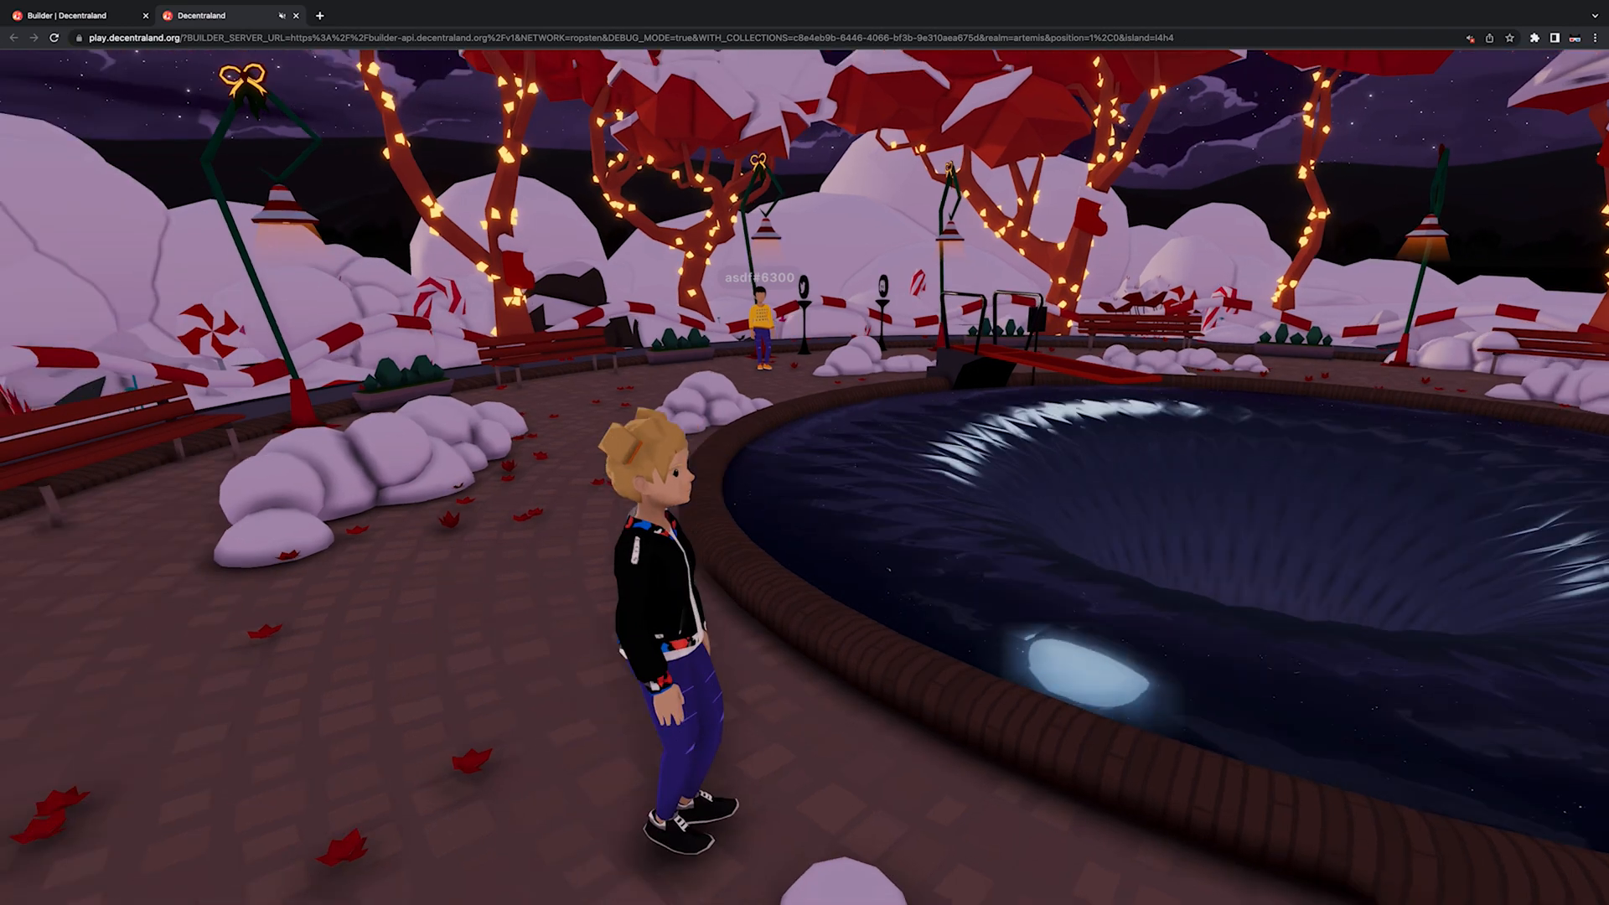
pyautogui.press('w')
pyautogui.press('space')
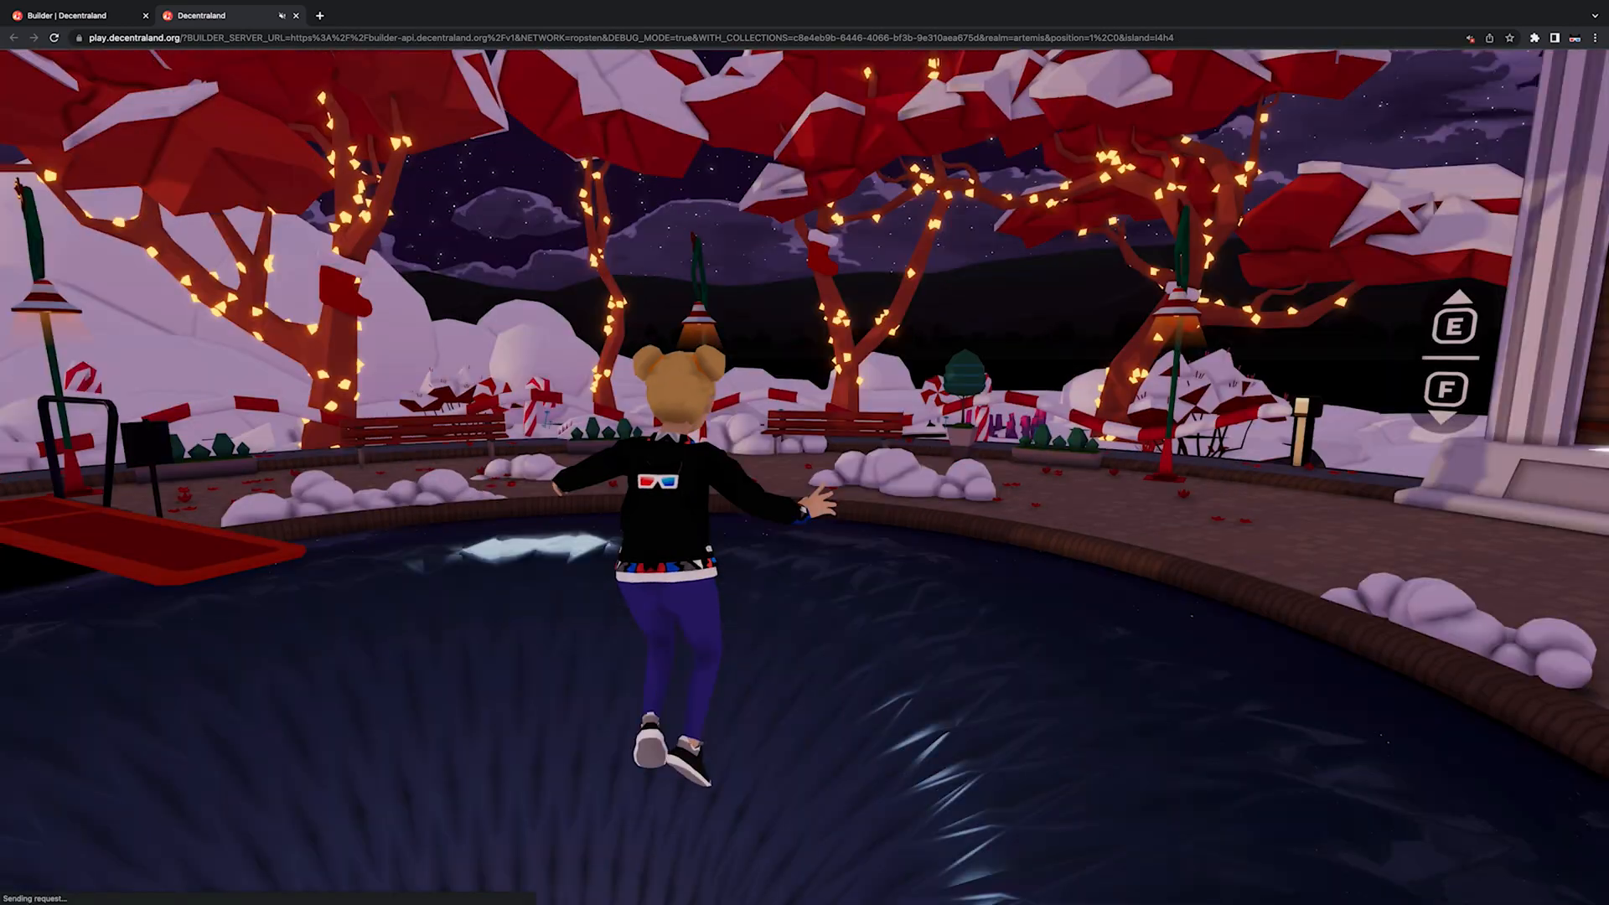
pyautogui.press('w')
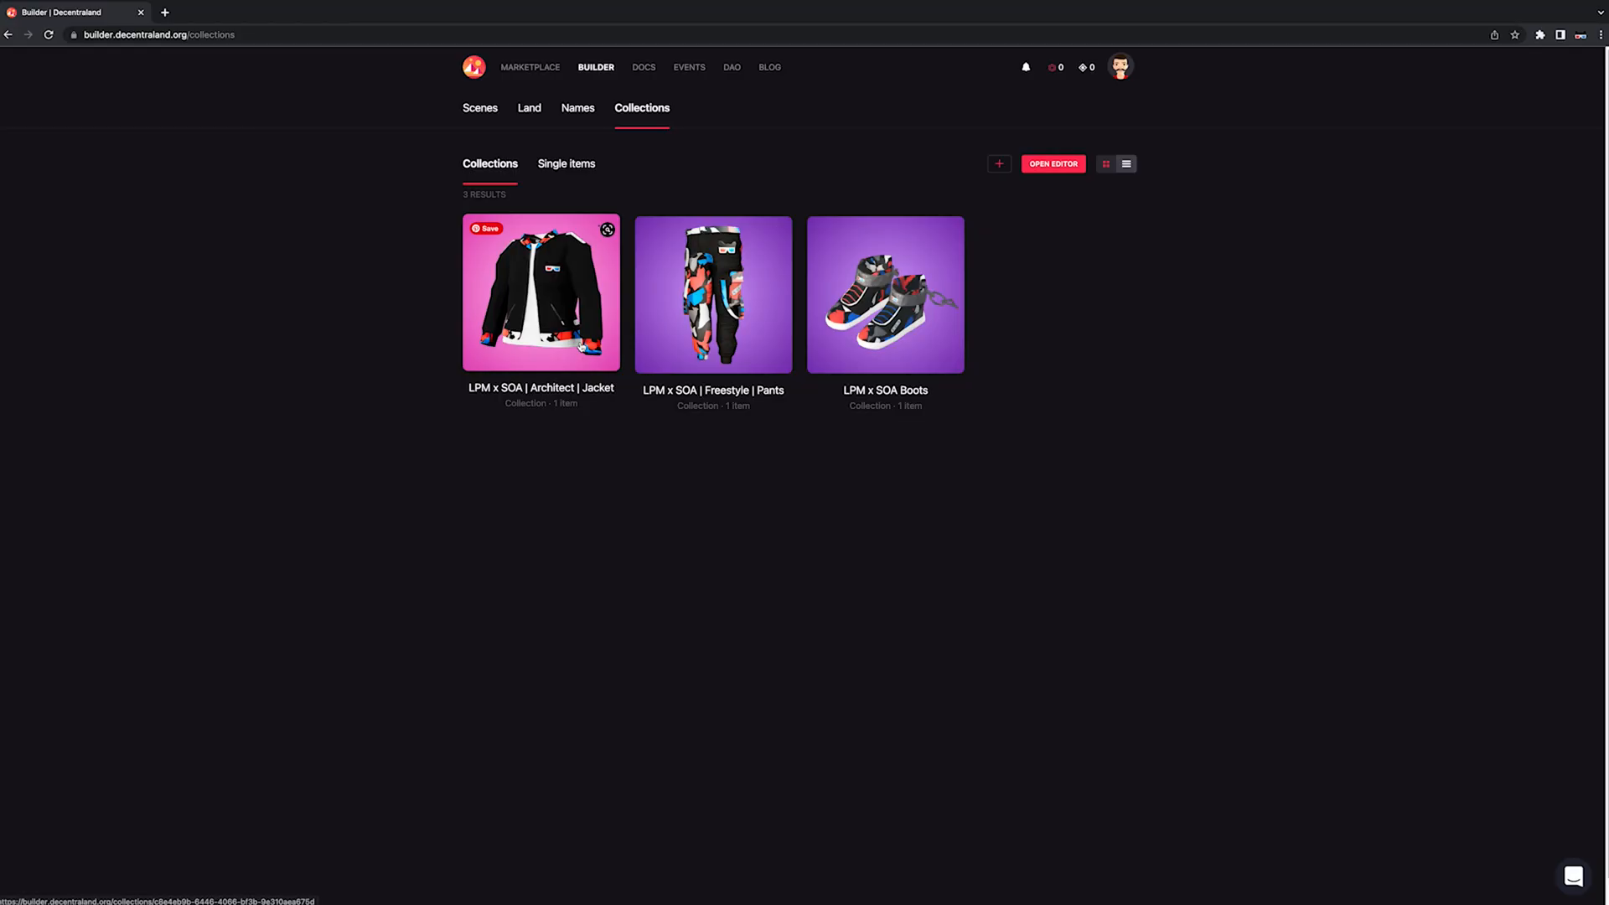
# Step: Open the "LPM x SOA | Architect | Jacket" collection in the Builder and set the item's price to 100 MANA with yourself as beneficiary
pyautogui.click(581, 346)
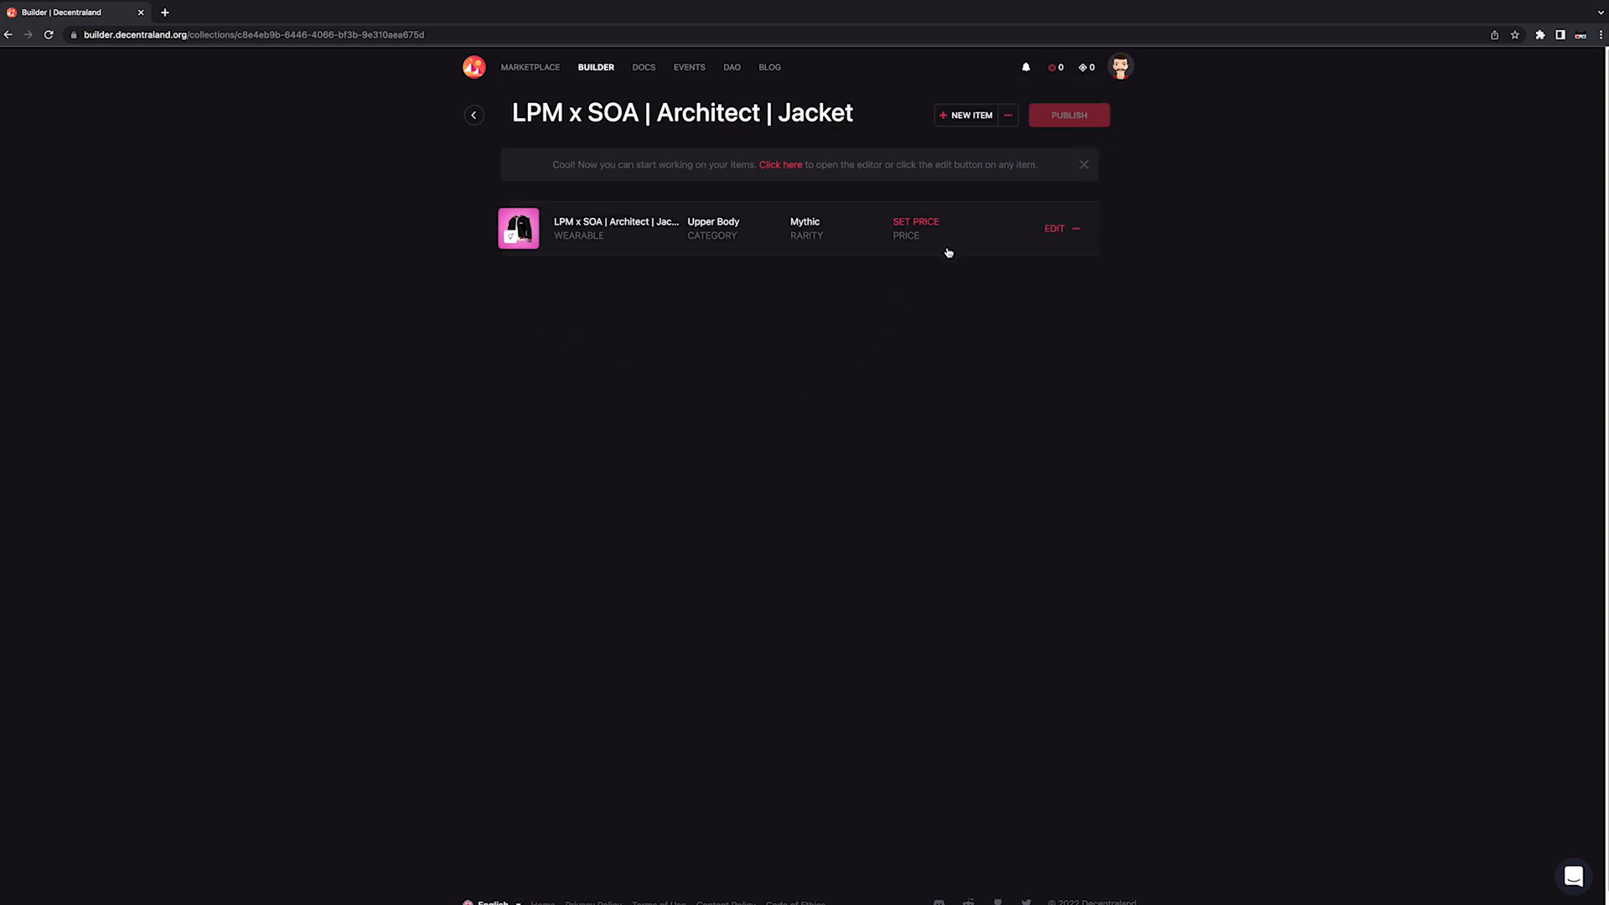
pyautogui.click(918, 222)
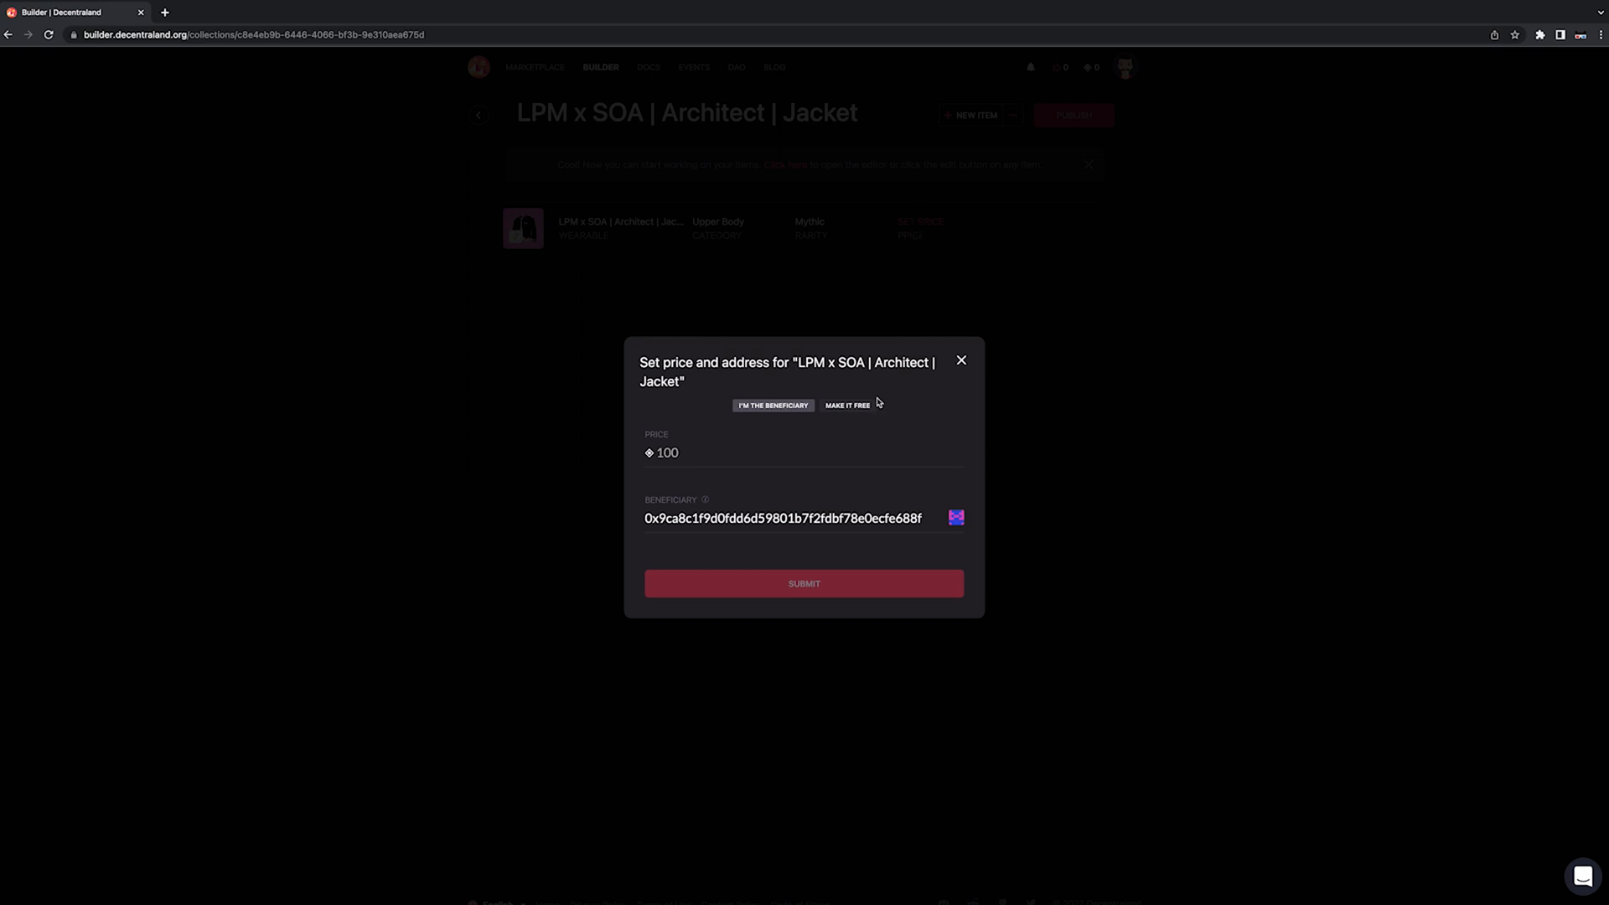
pyautogui.click(780, 454)
pyautogui.write('100')
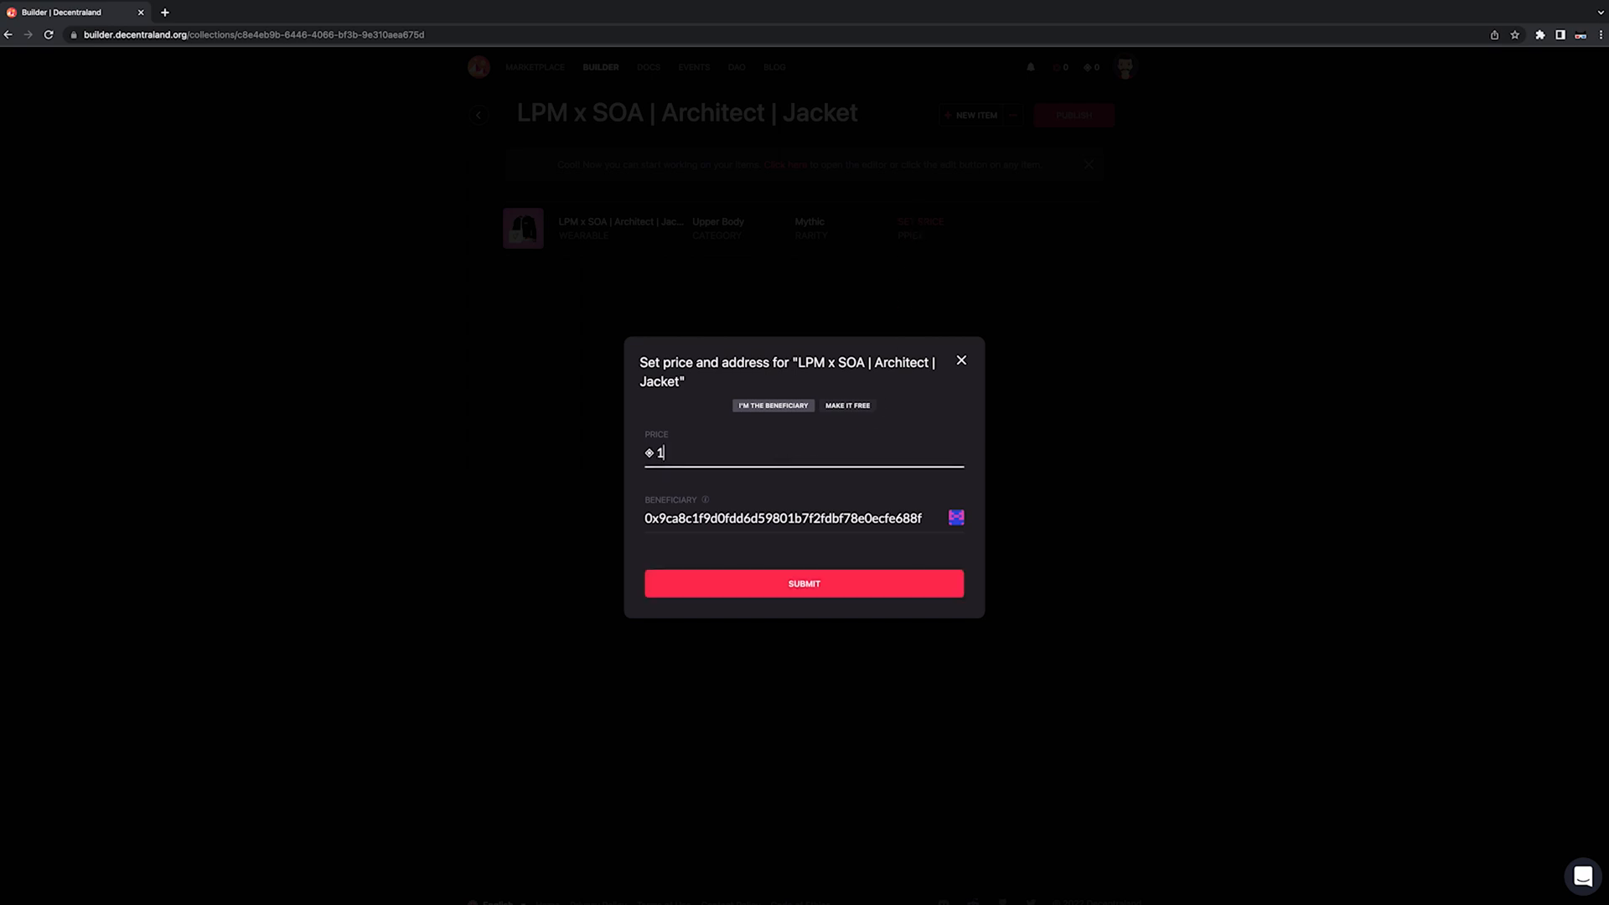
pyautogui.click(859, 570)
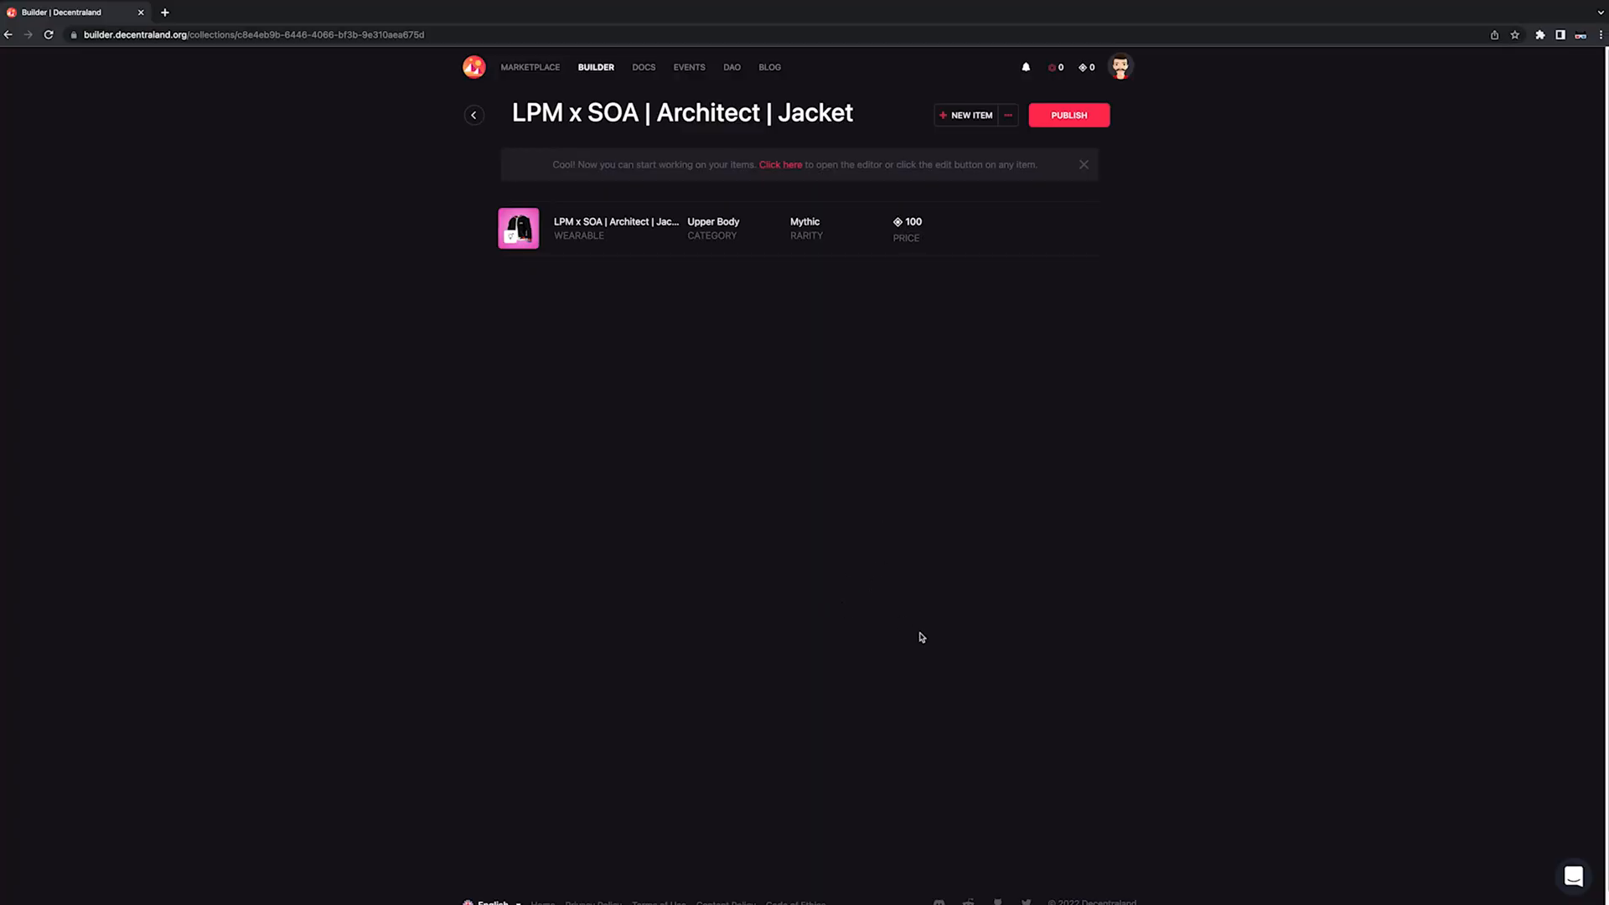
# Step: Start publishing the jacket collection to review its MANA fee, and open the Account dapp for getting more MANA
pyautogui.click(1060, 117)
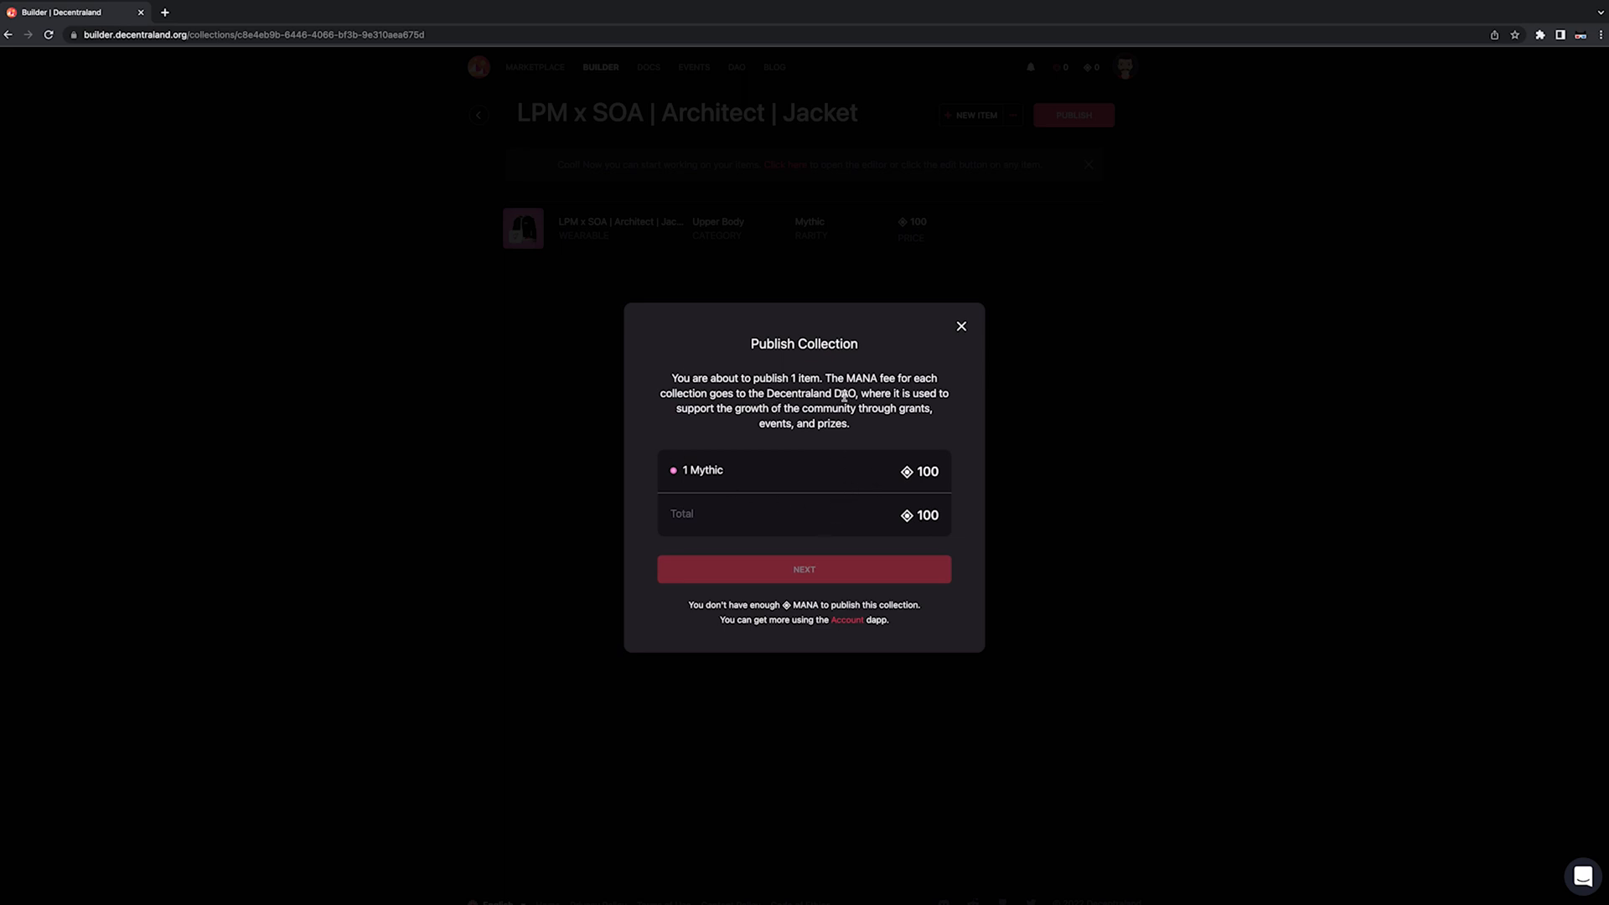
pyautogui.doubleClick(817, 576)
pyautogui.click(769, 600)
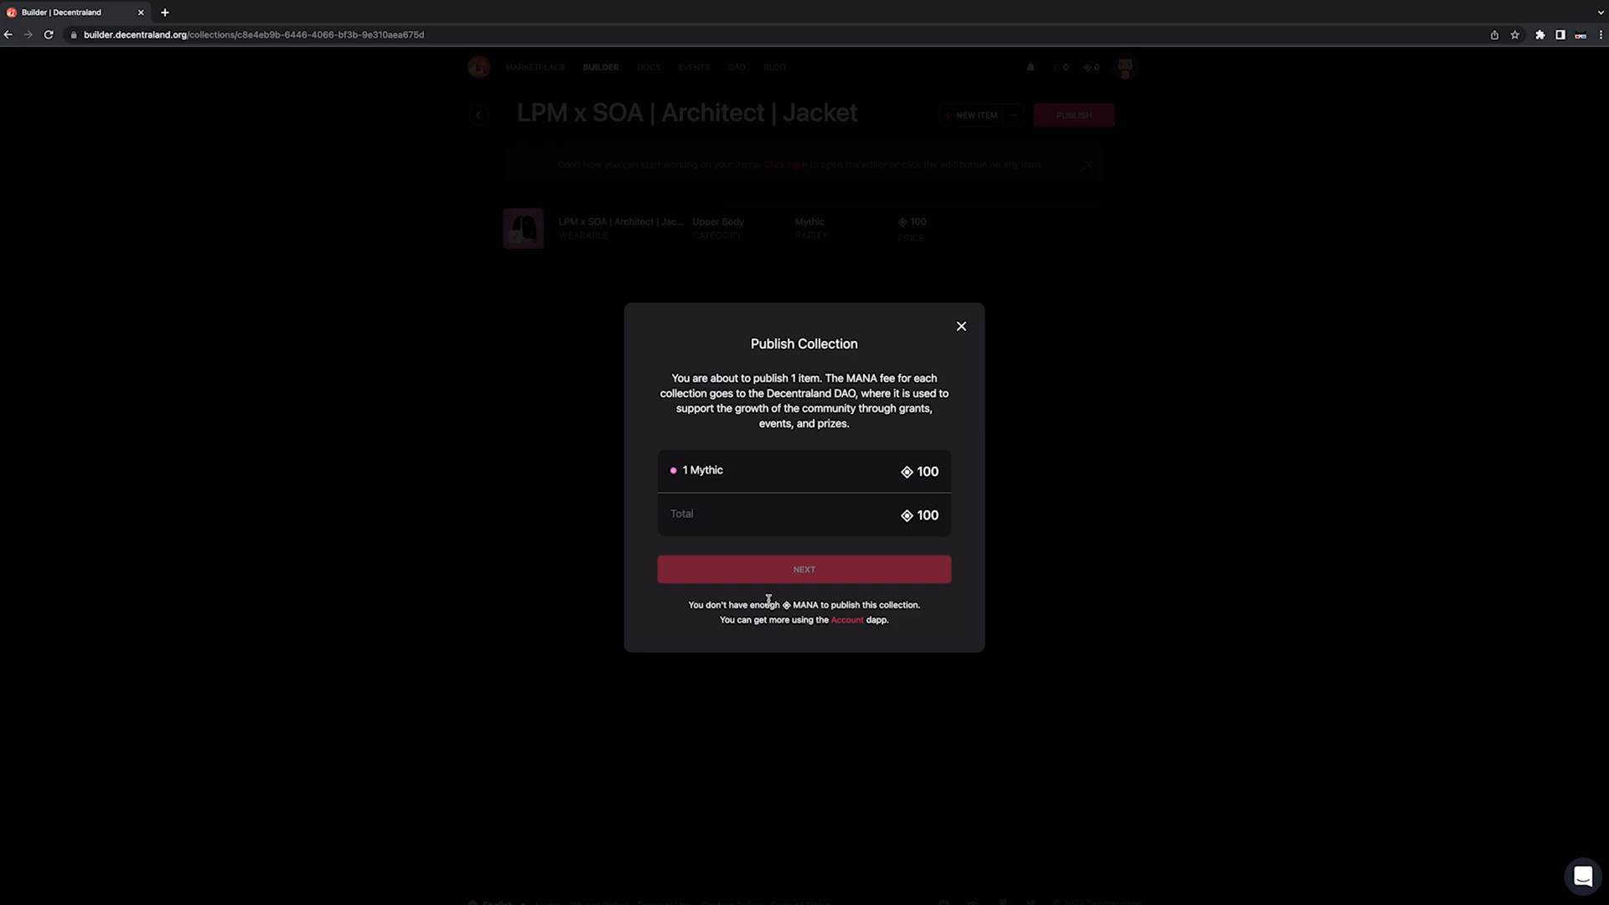
pyautogui.click(848, 620)
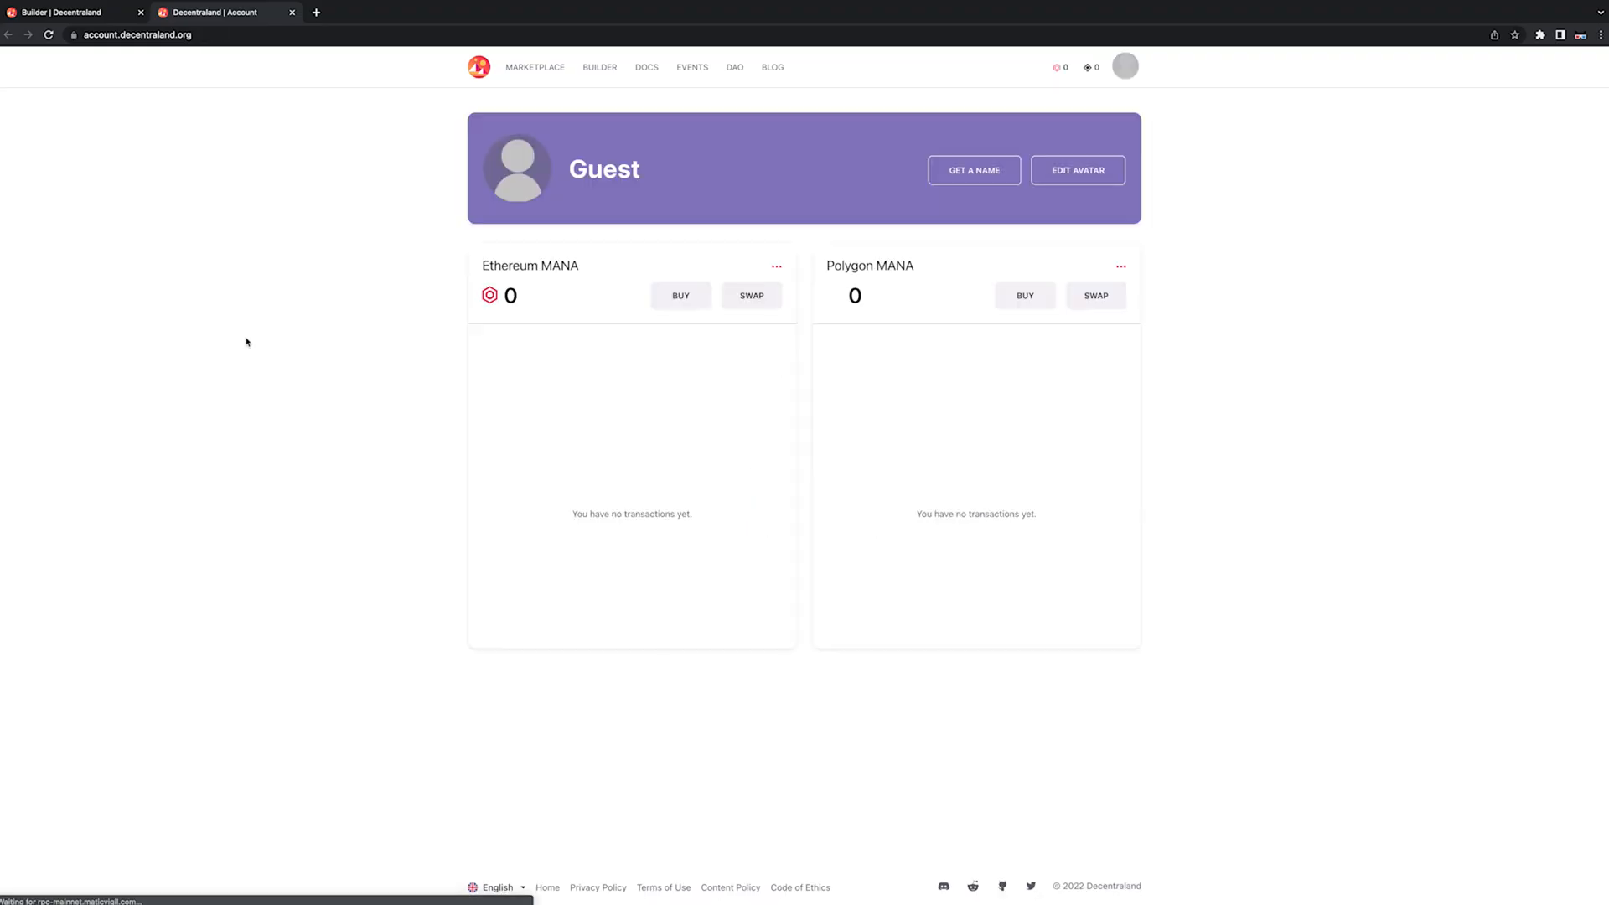
# Step: Try to convert 1000 Ethereum MANA into Polygon MANA, and close the conversion dialog
pyautogui.click(753, 303)
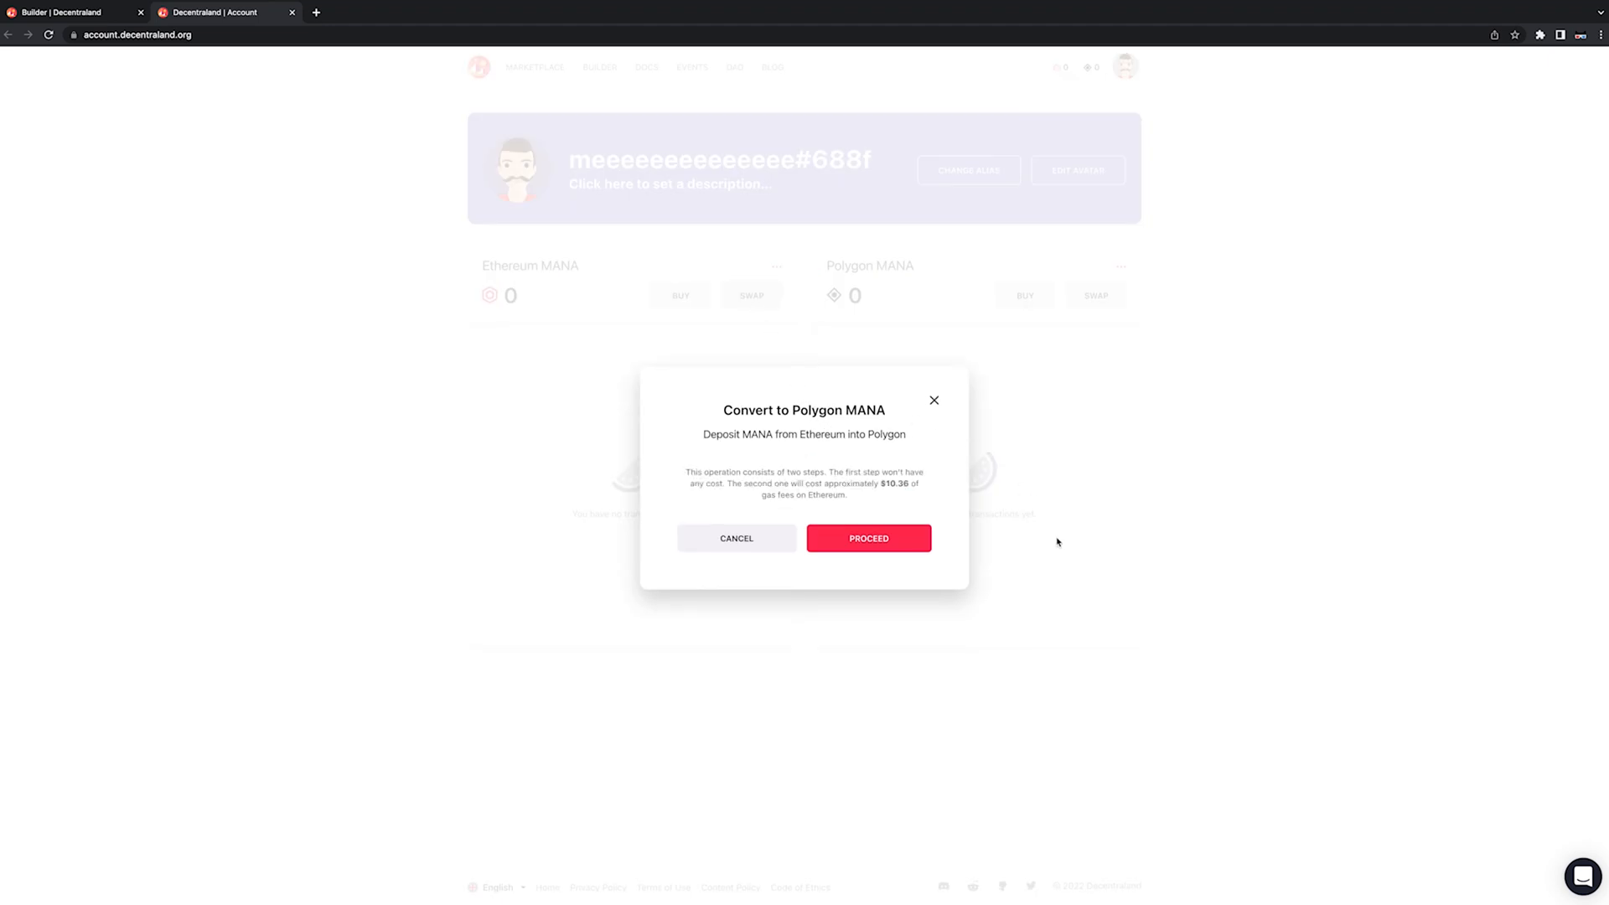
pyautogui.click(826, 537)
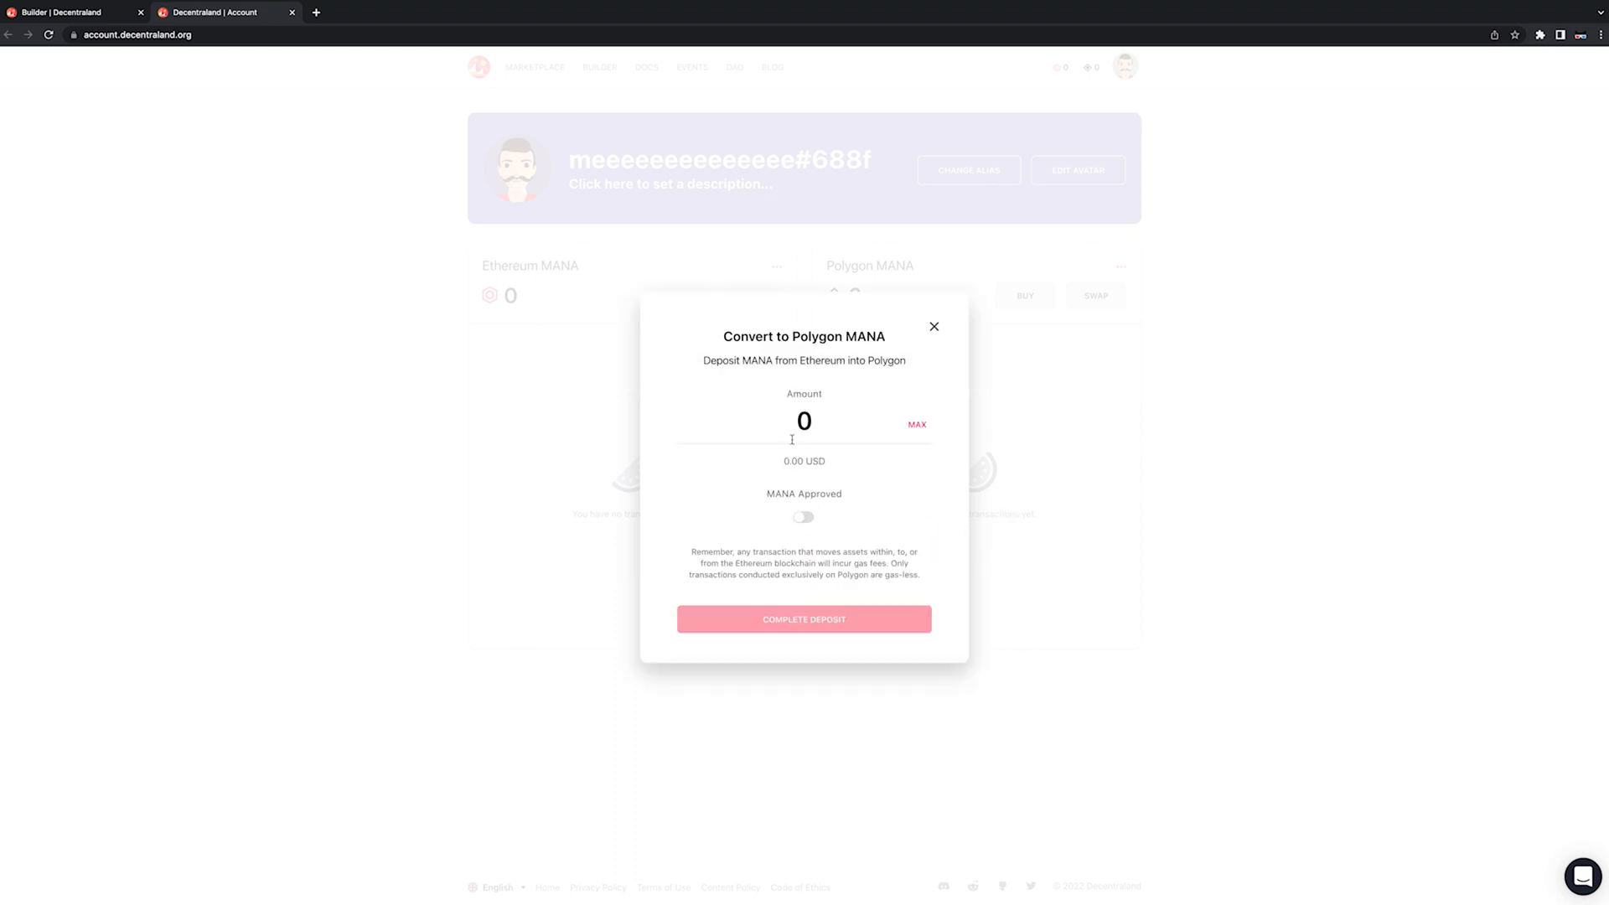
pyautogui.click(799, 421)
pyautogui.write('1000')
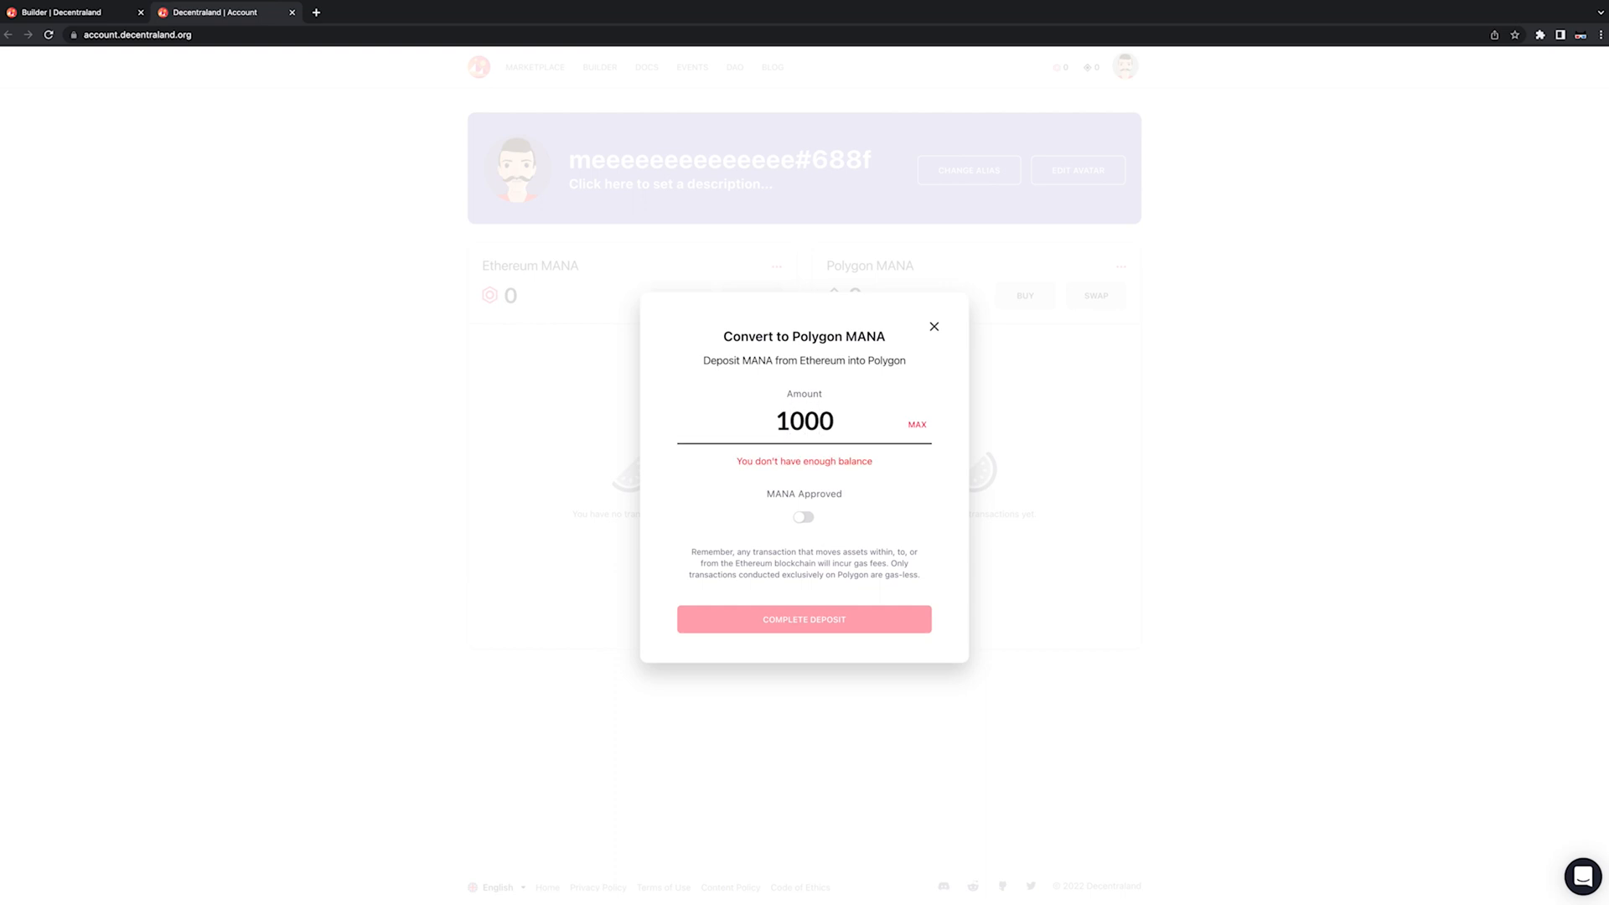
pyautogui.press('BackSpace')
pyautogui.click(935, 327)
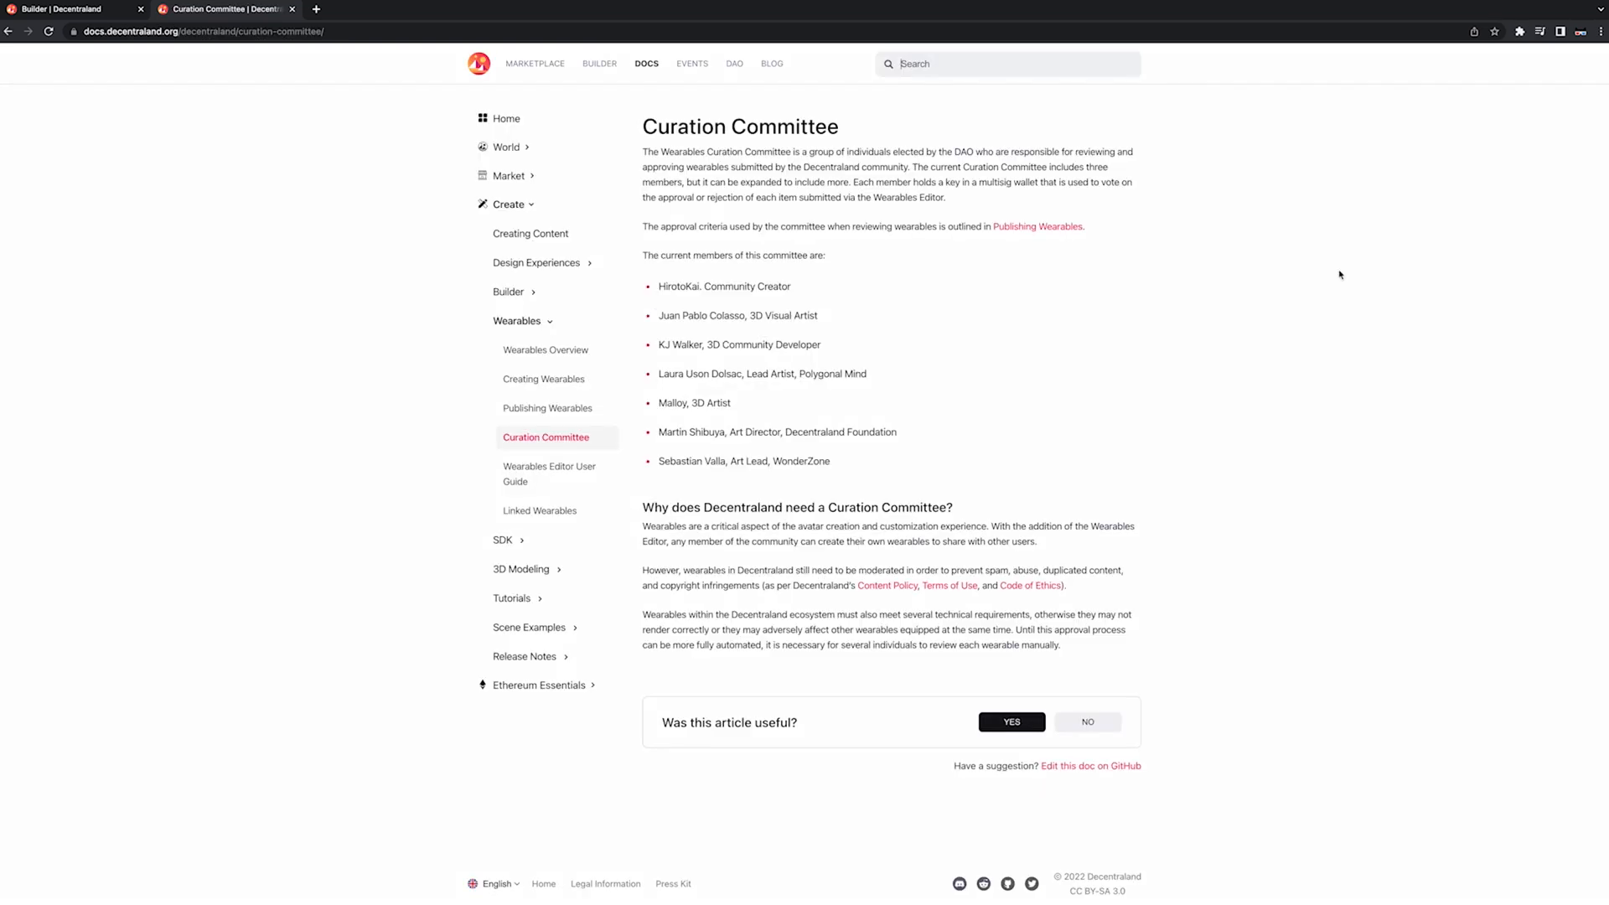
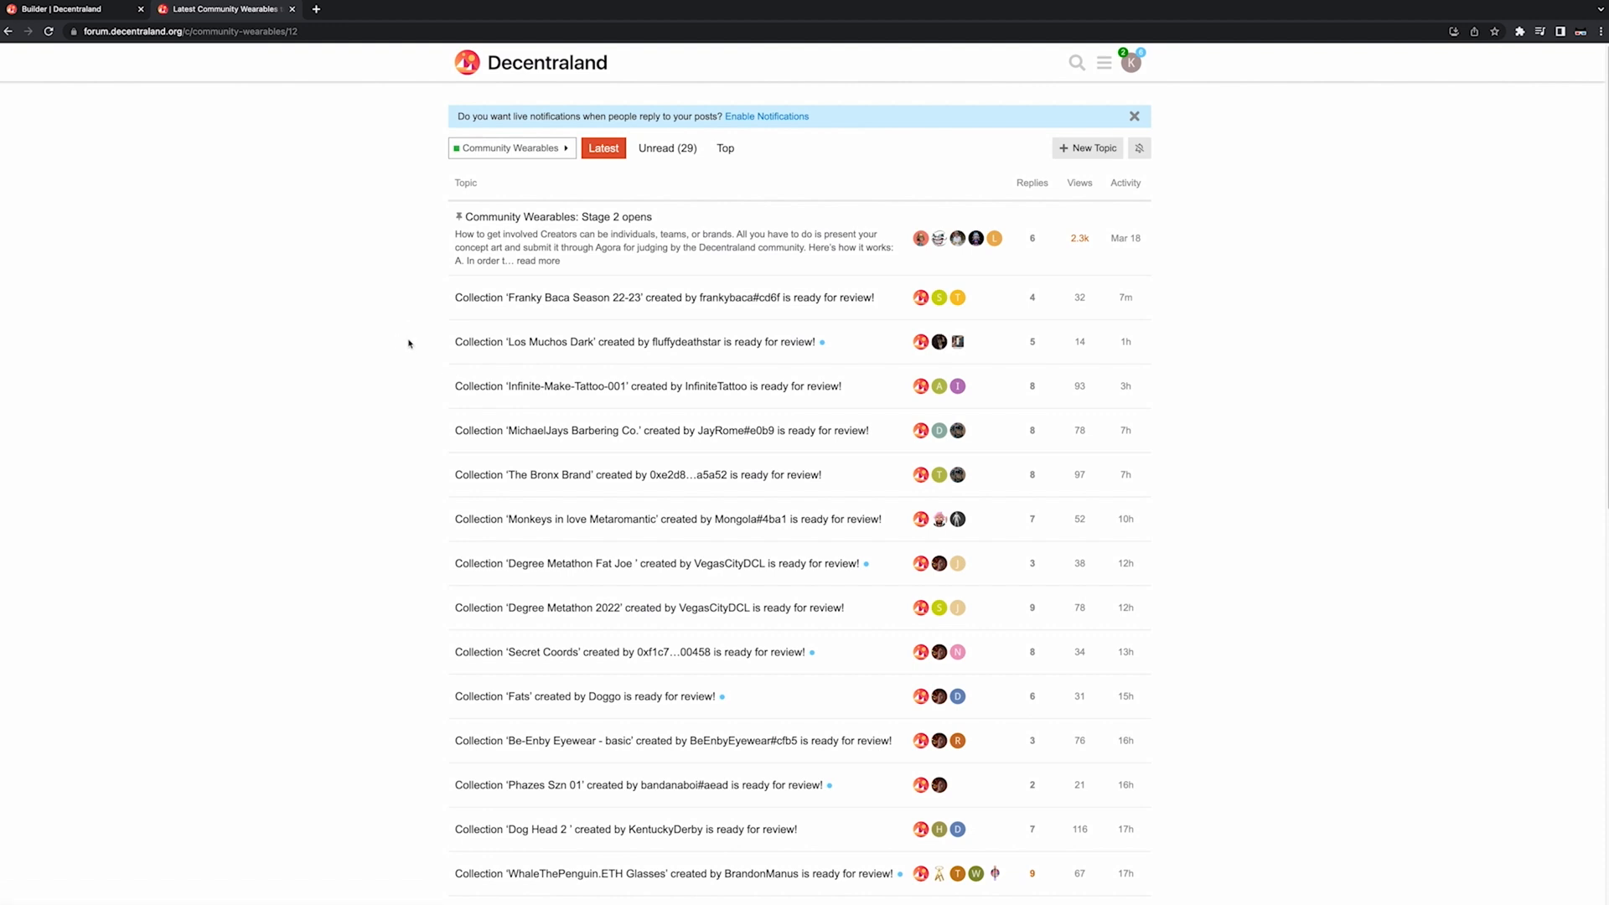
# Step: Look through the latest collection review topics in the forum's Community Wearables category
pyautogui.scroll(-5, 409, 344)
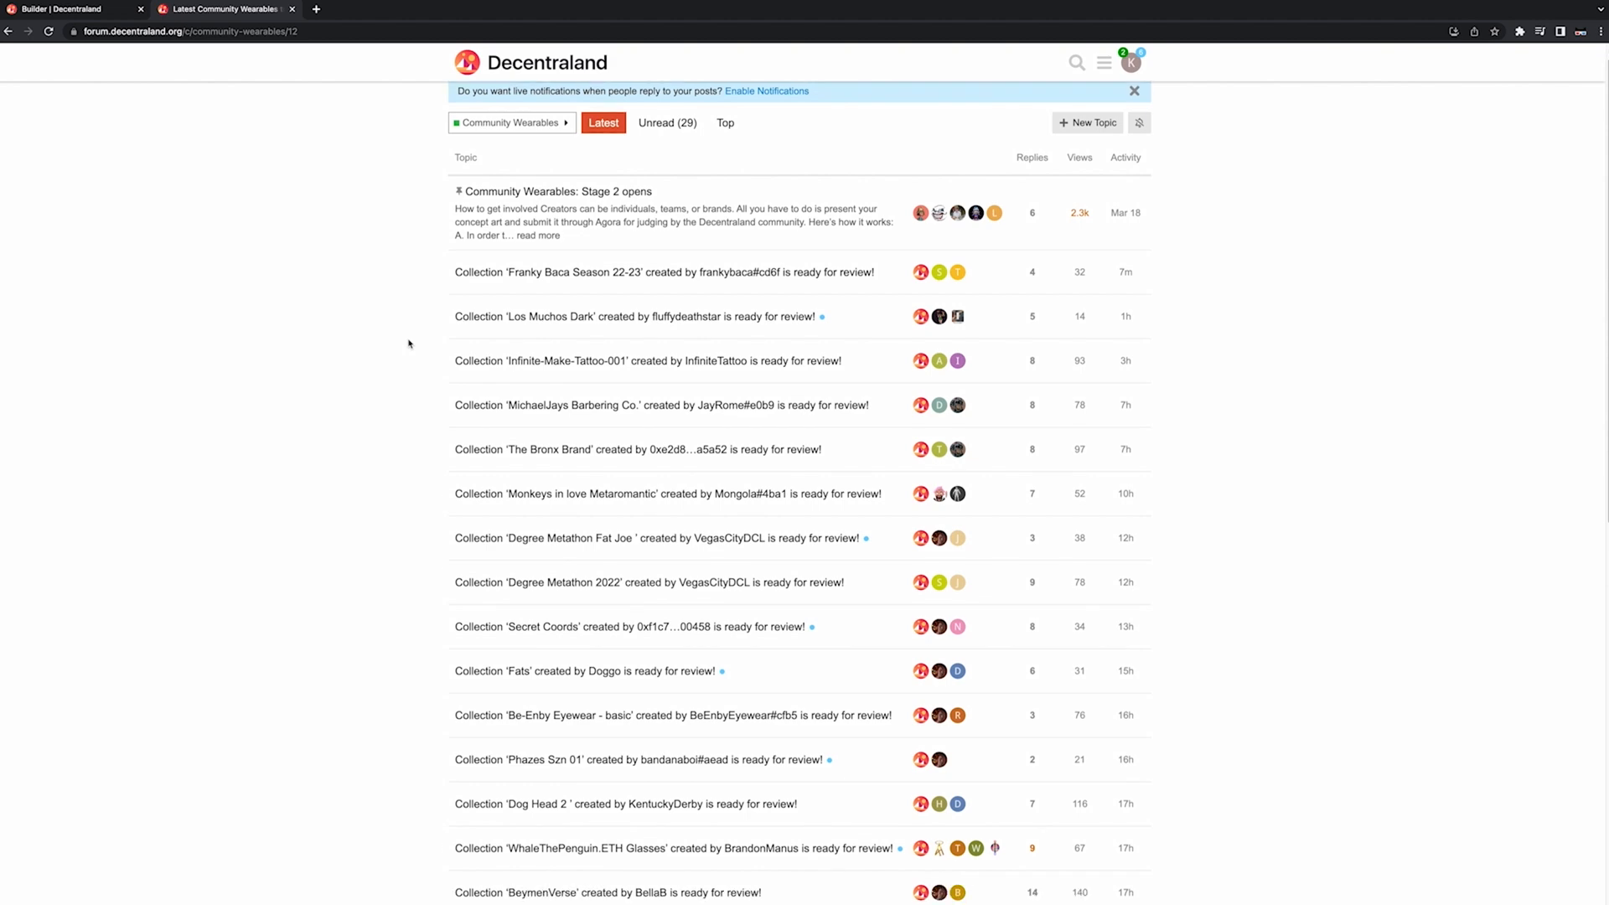
pyautogui.scroll(-8, 409, 343)
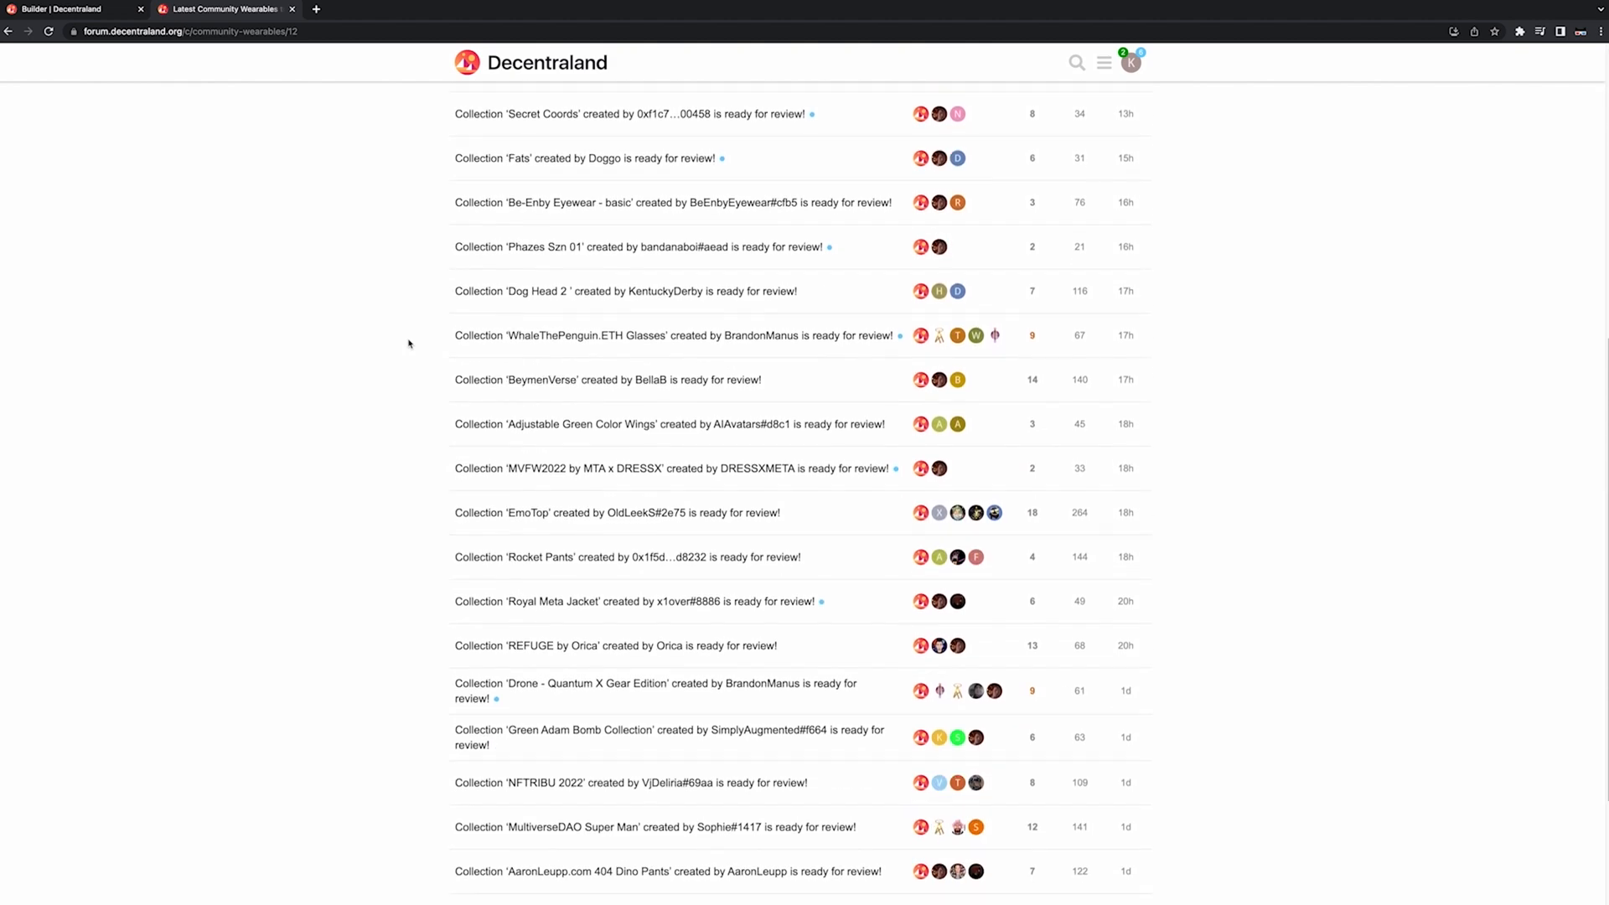
pyautogui.scroll(-8, 409, 344)
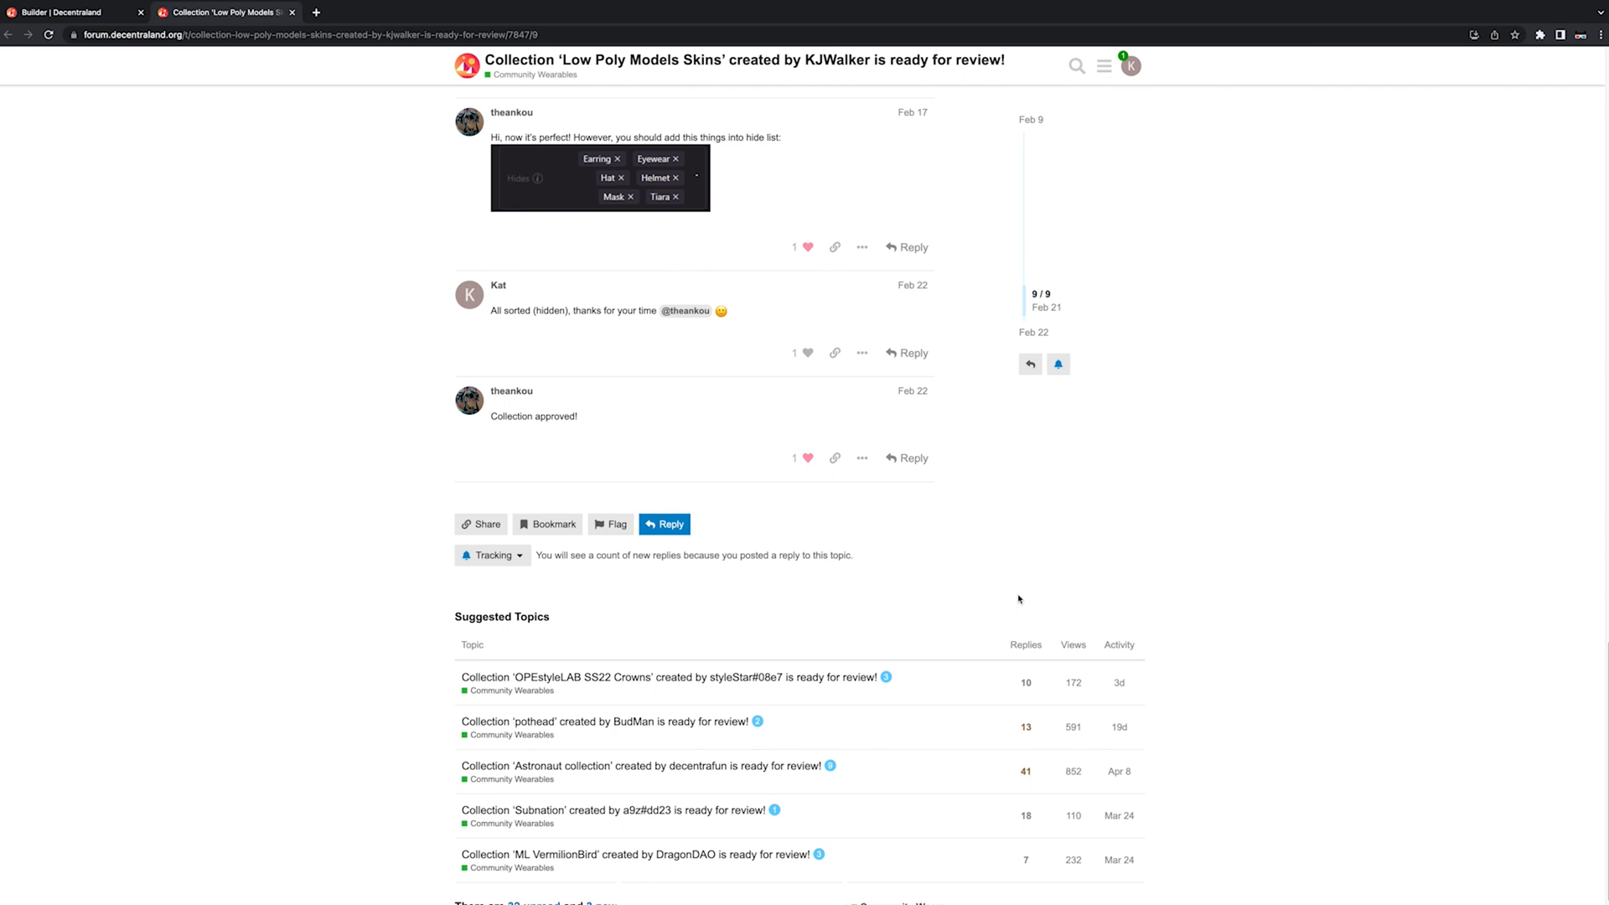
# Step: Read the 'Low Poly Models Skins' review thread from the last replies back to the first post, and close it
pyautogui.scroll(4, 1019, 598)
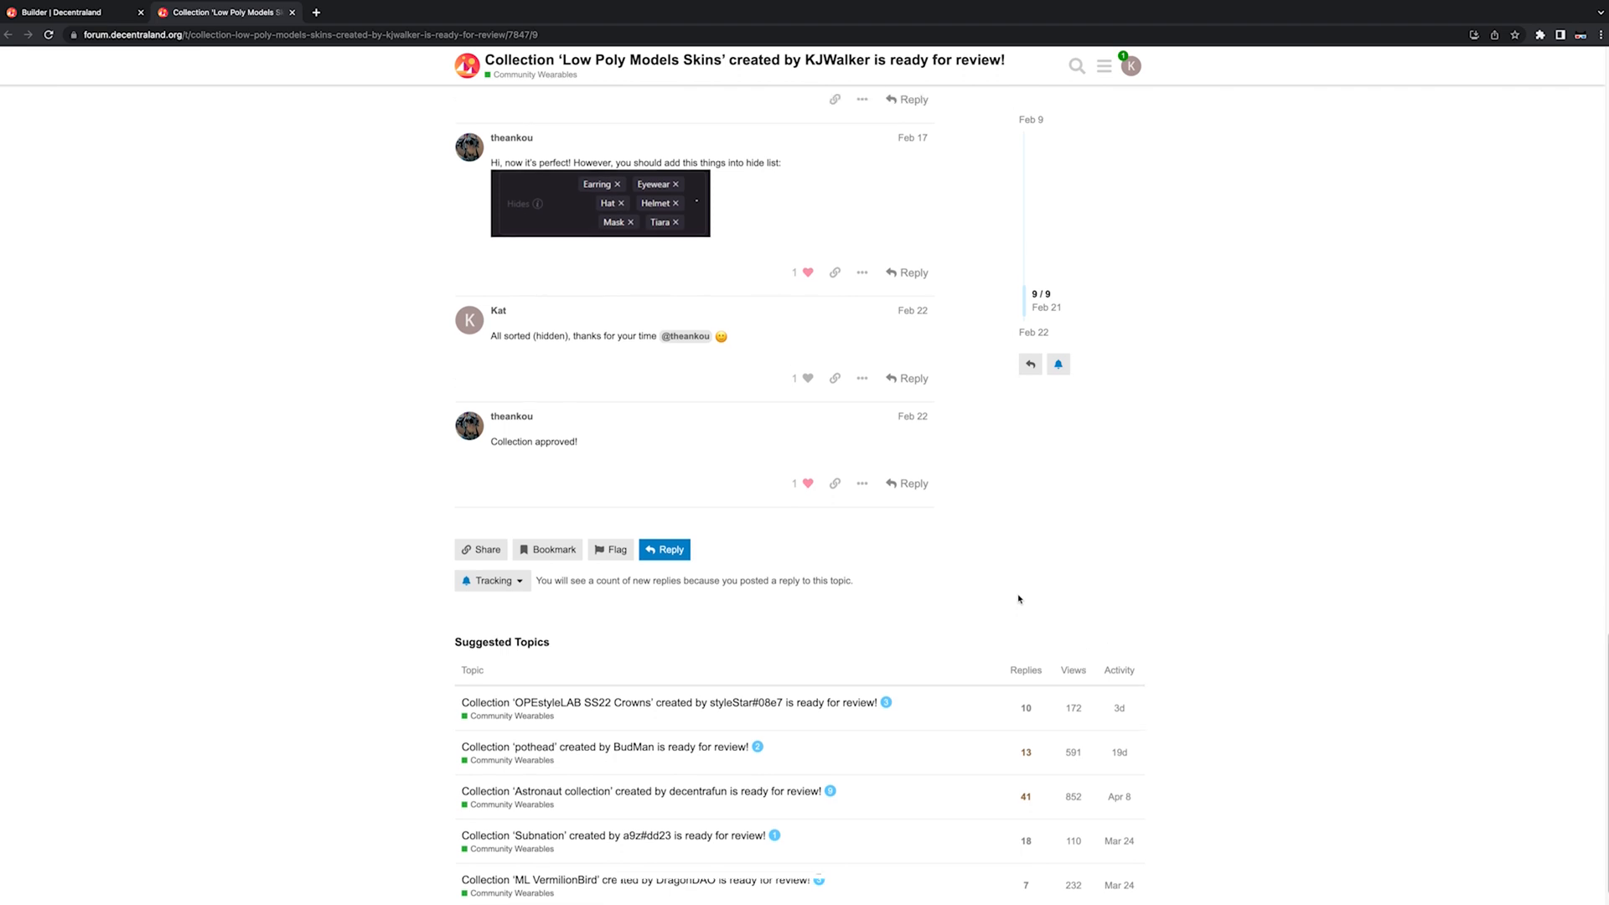
pyautogui.scroll(7, 1019, 598)
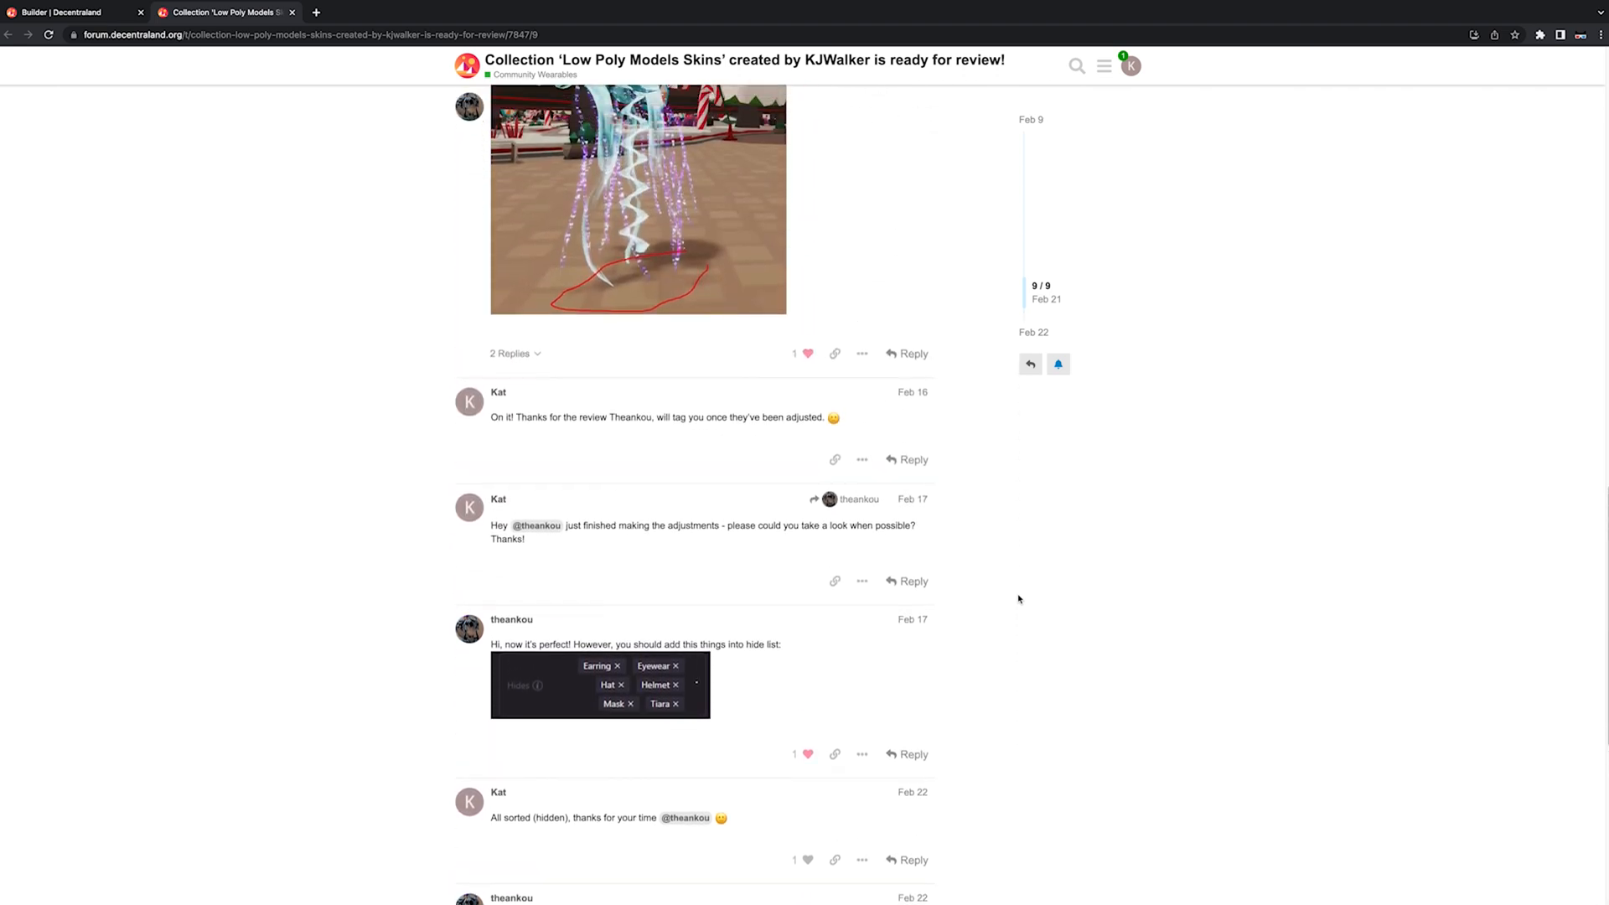
pyautogui.scroll(5, 1019, 599)
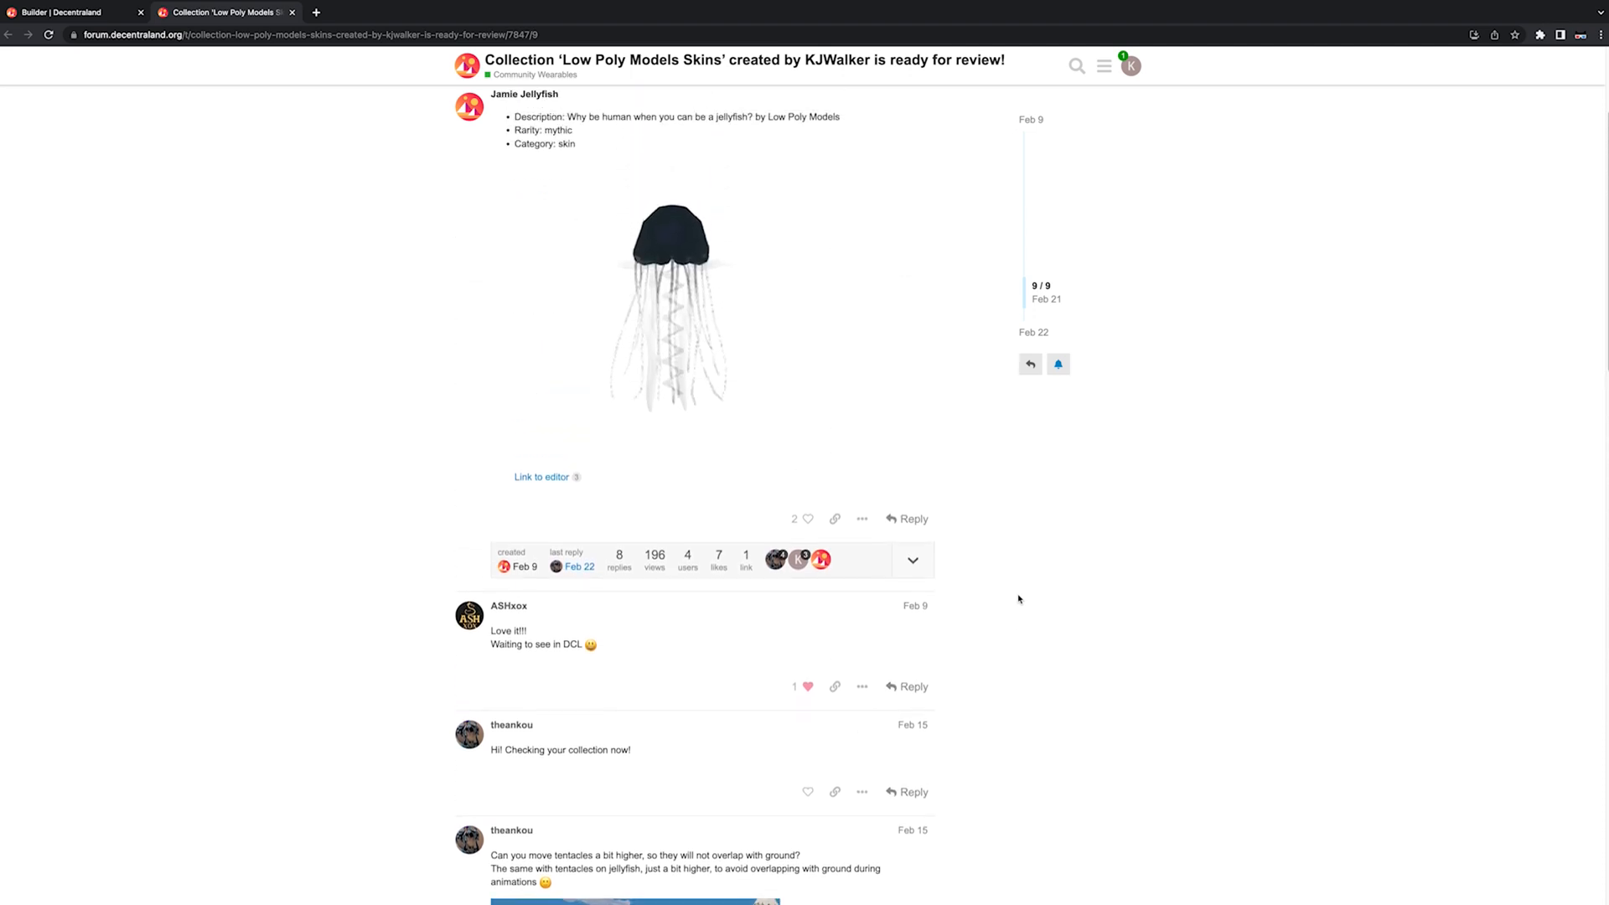
pyautogui.scroll(3, 1019, 598)
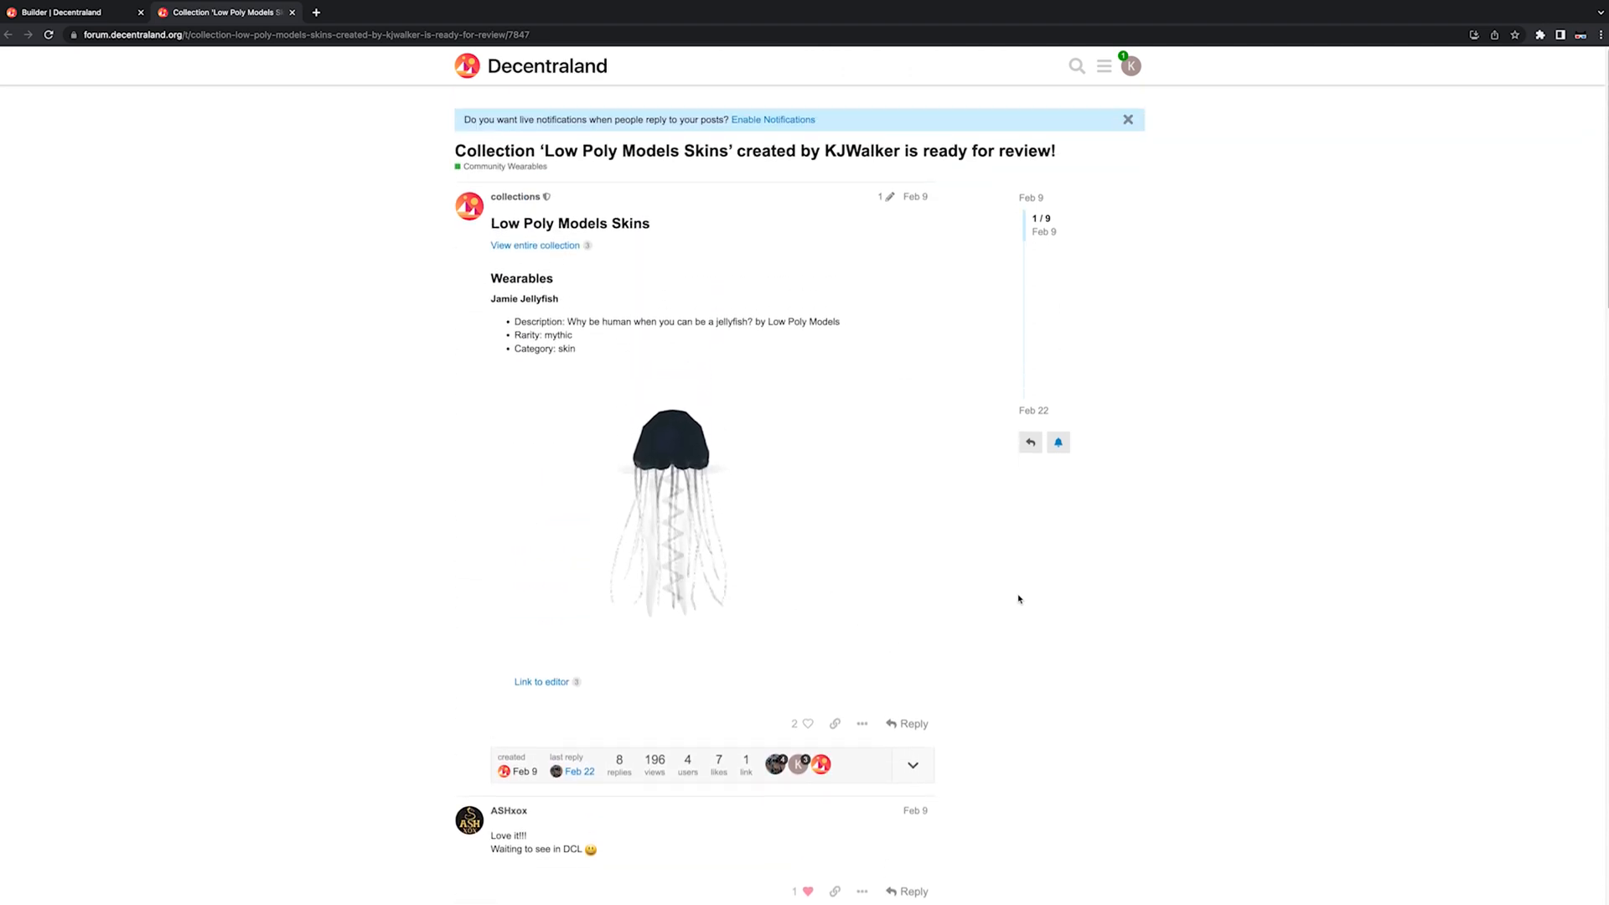
pyautogui.click(292, 11)
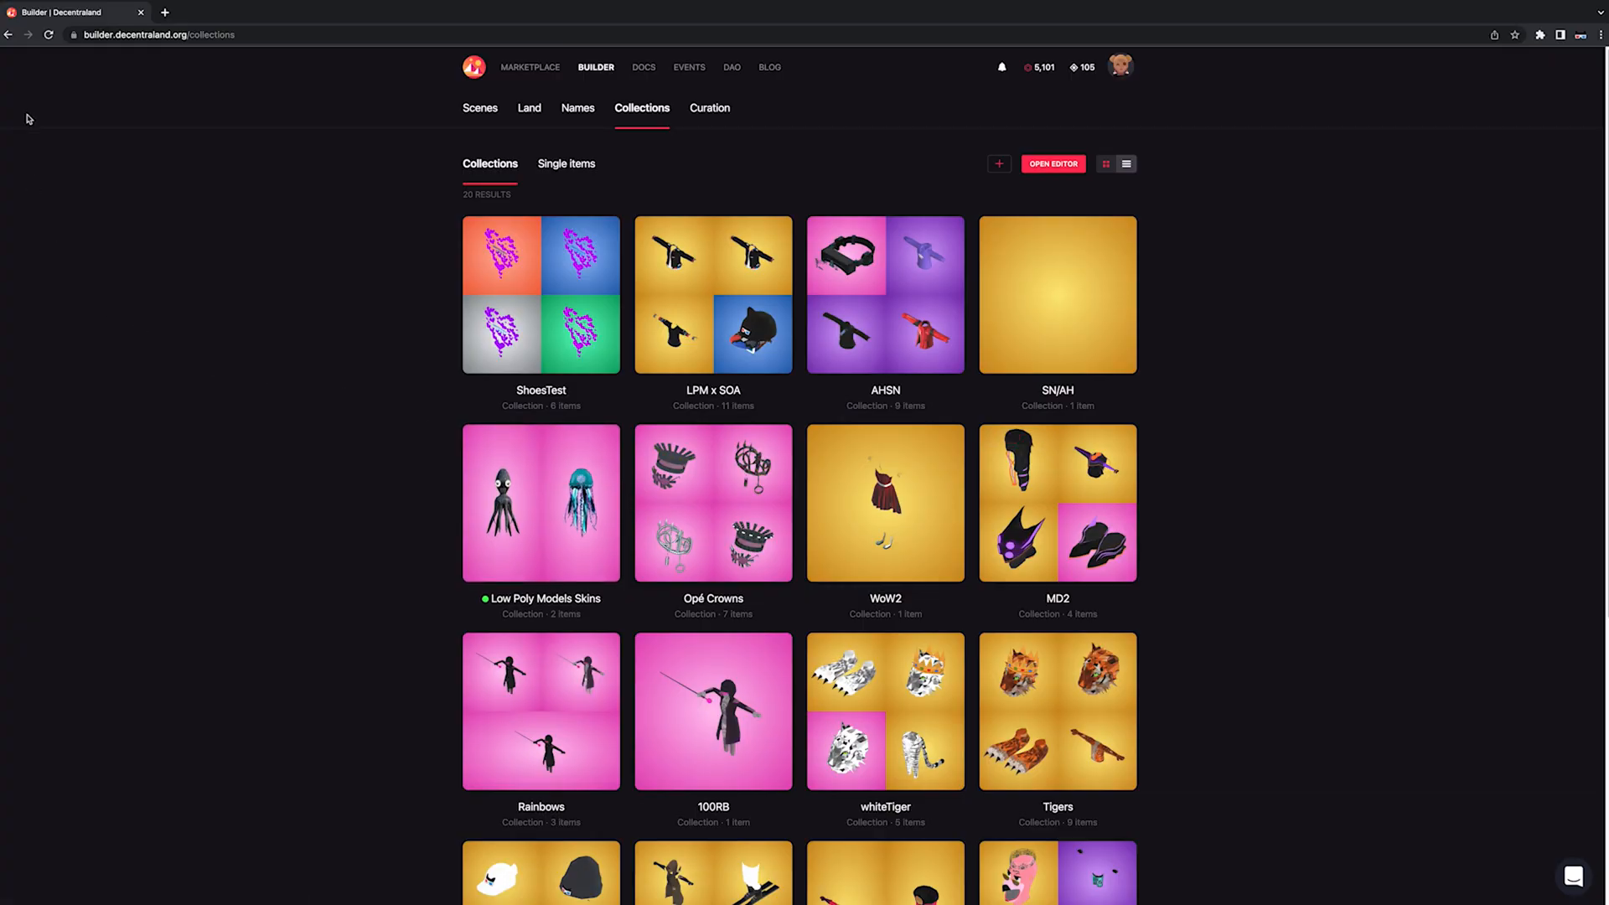
# Step: Open the published Low Poly Models Skins collection in the Builder and go to its forum post
pyautogui.scroll(-1, 177, 274)
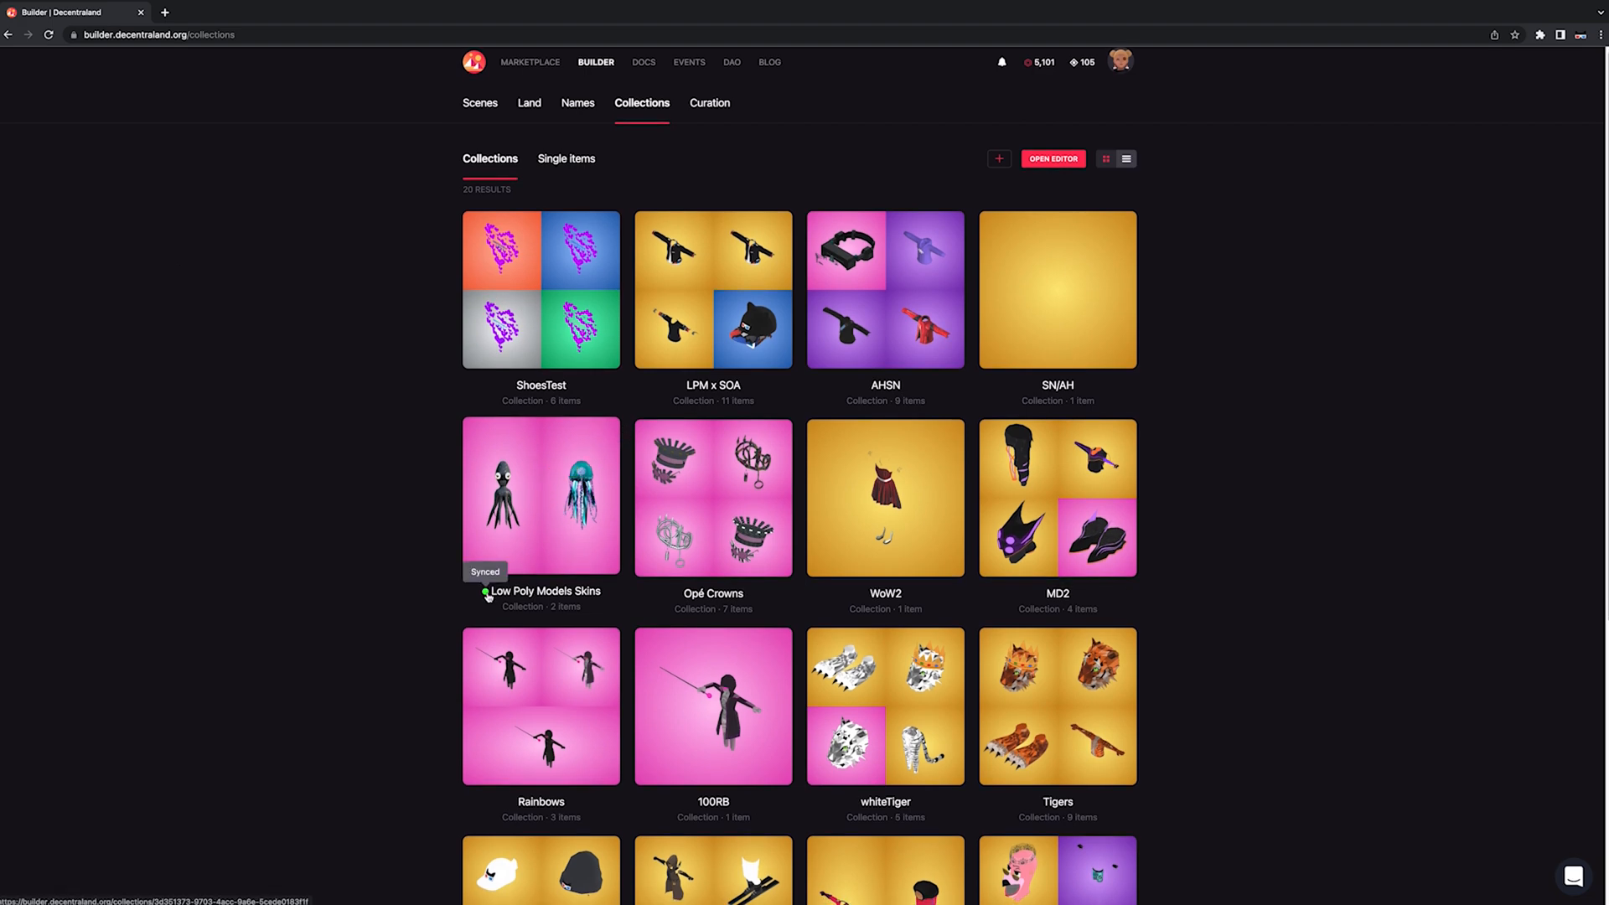
pyautogui.click(528, 549)
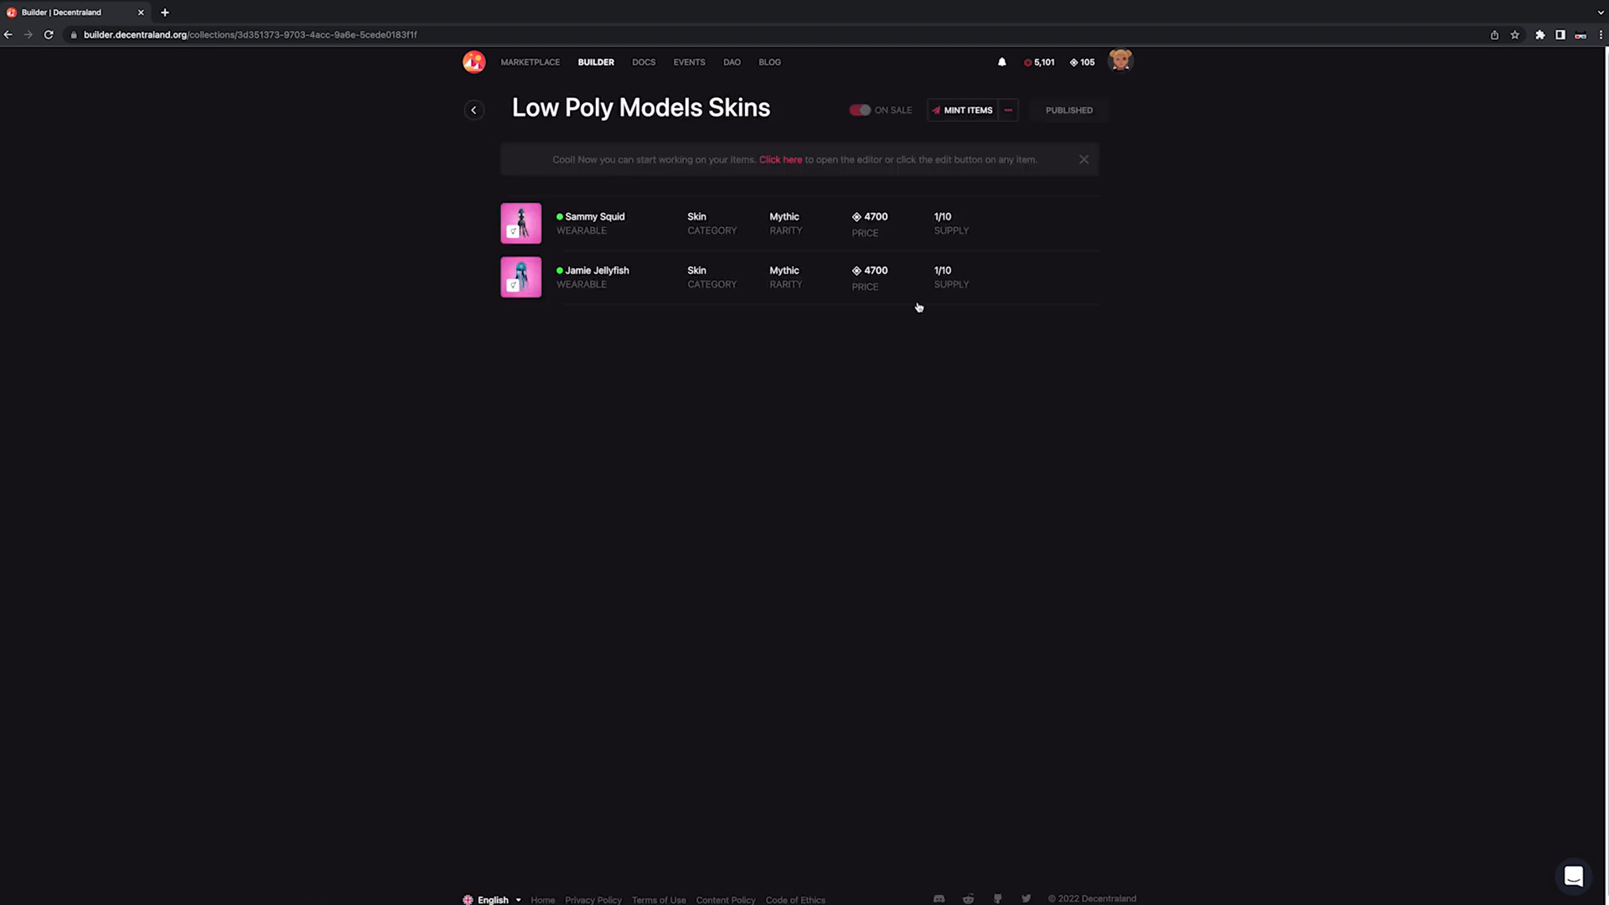
pyautogui.click(1011, 109)
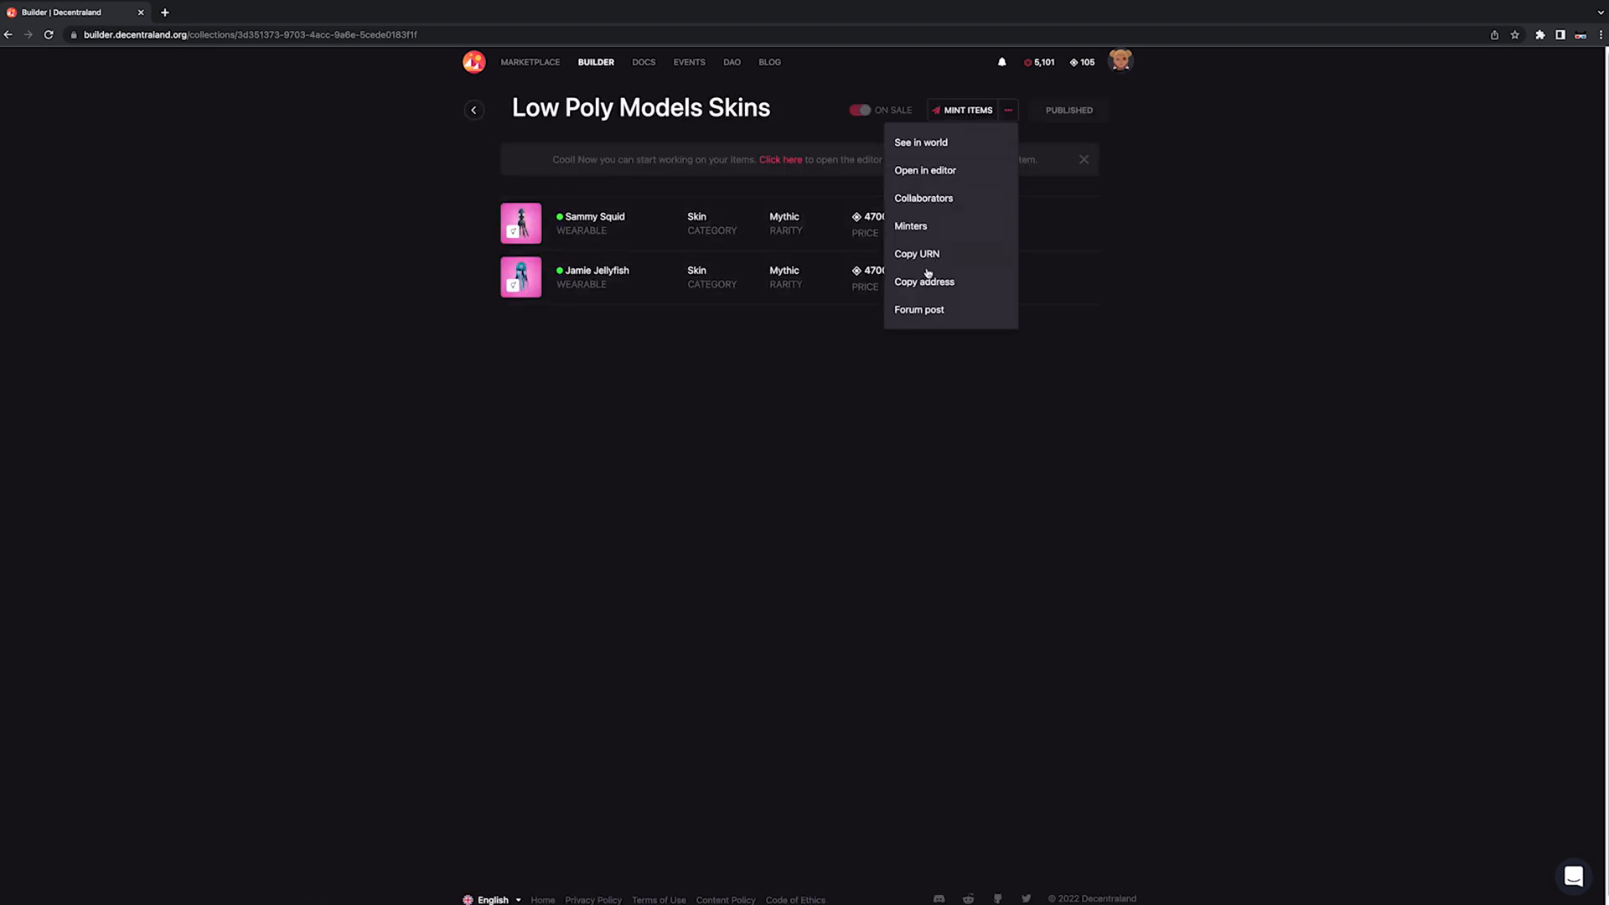
pyautogui.click(916, 311)
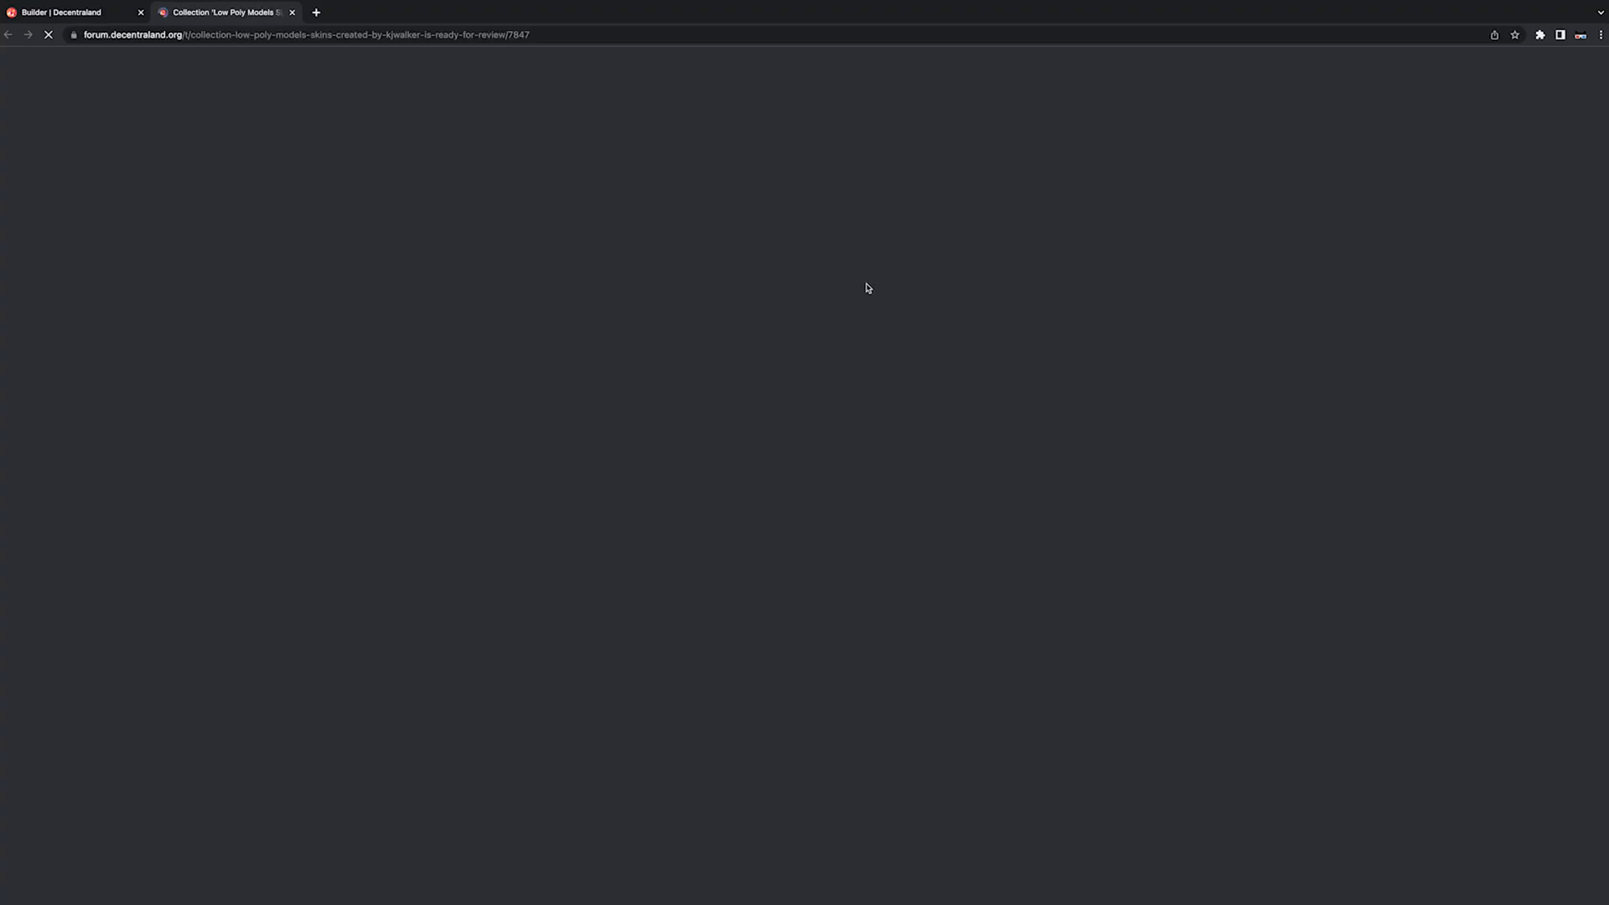